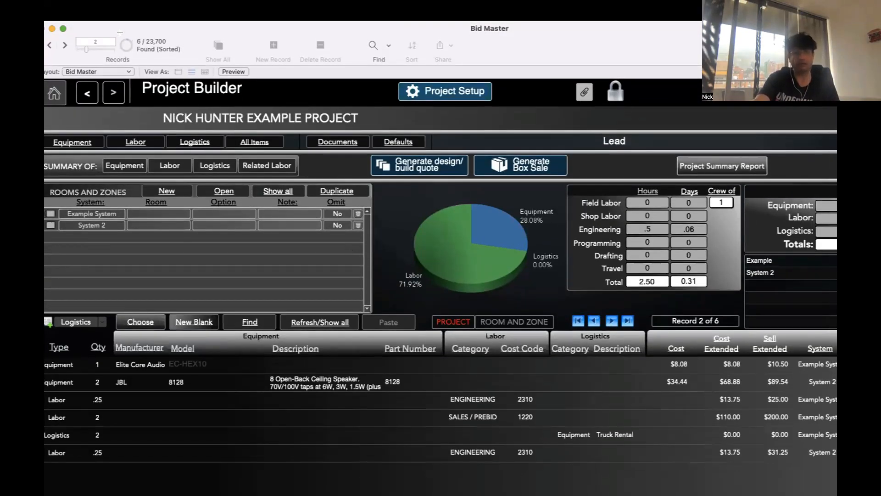
Look over the whole Project Builder screenshot and show it in full screen
{"action": "key", "text": "Escape"}
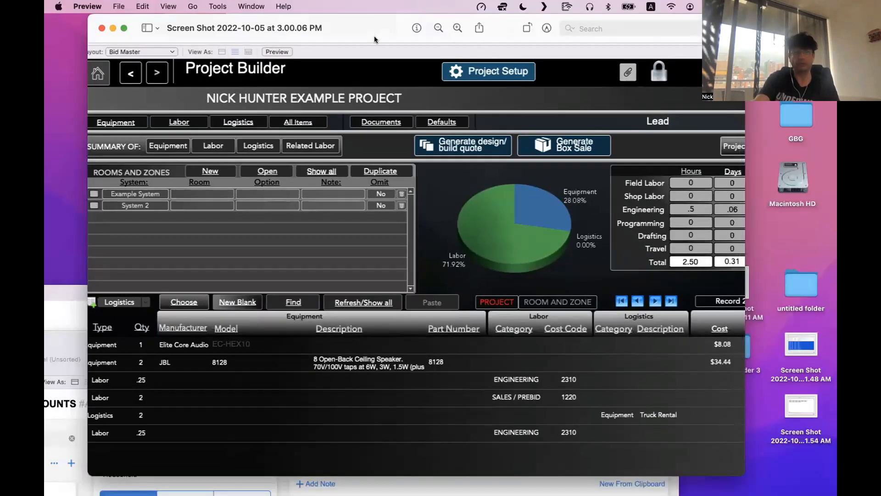
{"action": "scroll", "coordinate": [377, 97], "scroll_direction": "right", "scroll_amount": 3}
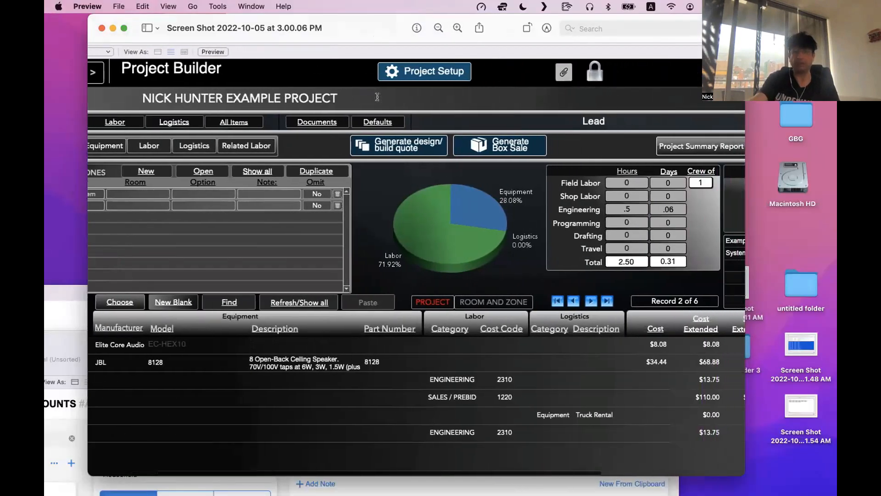
{"action": "scroll", "coordinate": [377, 97], "scroll_direction": "down", "scroll_amount": 5}
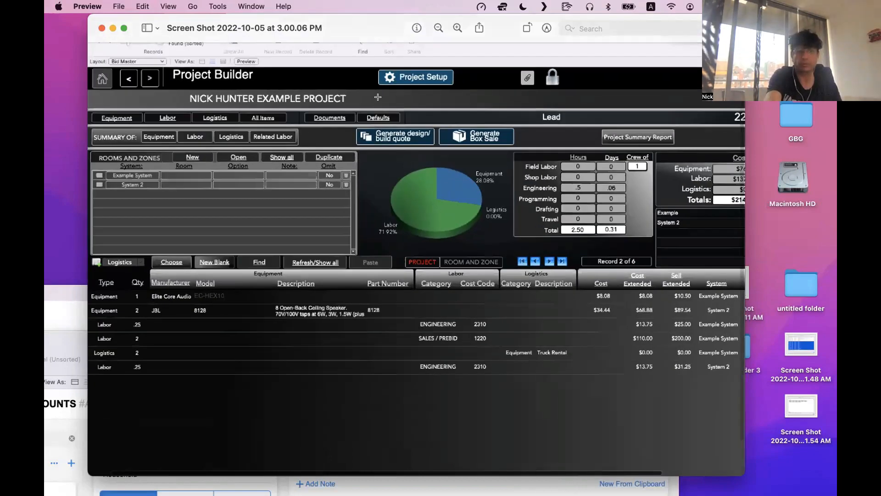
{"action": "left_click", "coordinate": [122, 28]}
{"action": "scroll", "coordinate": [203, 146], "scroll_direction": "up", "scroll_amount": 3}
{"action": "scroll", "coordinate": [203, 147], "scroll_direction": "down", "scroll_amount": 3}
{"action": "scroll", "coordinate": [430, 244], "scroll_direction": "up", "scroll_amount": 3}
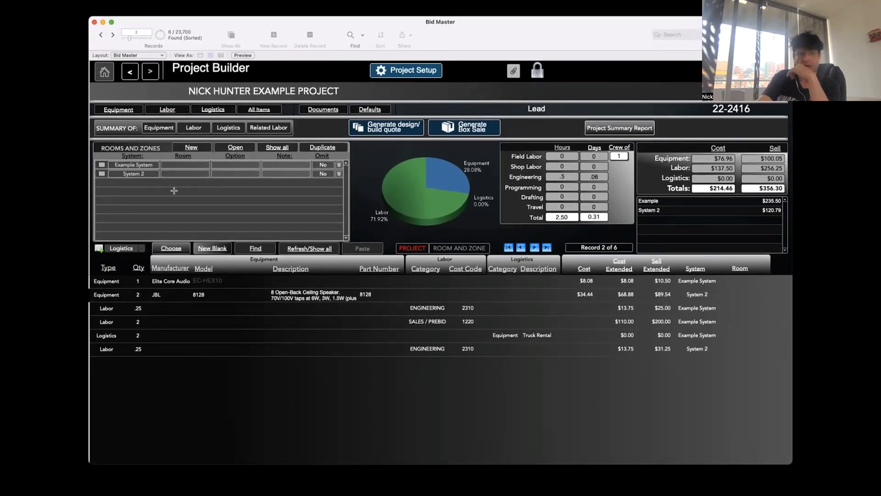
Mark out the Rooms and Zones list, its row markers and the line items below with selection rectangles to examine how they relate
{"action": "left_click_drag", "start_coordinate": [140, 149], "coordinate": [274, 217]}
{"action": "left_click", "coordinate": [233, 303]}
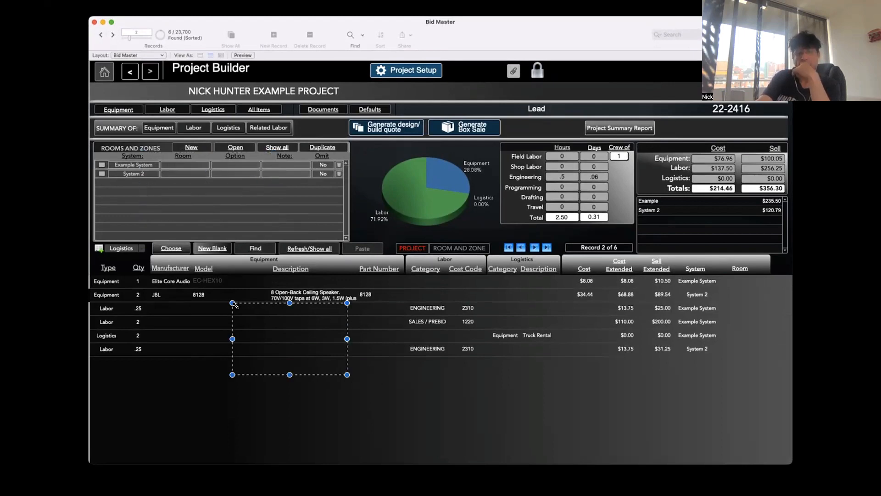
{"action": "left_click_drag", "start_coordinate": [173, 166], "coordinate": [247, 210]}
{"action": "mouse_move", "coordinate": [211, 308]}
{"action": "left_mouse_down"}
{"action": "mouse_move", "coordinate": [183, 289]}
{"action": "mouse_move", "coordinate": [304, 366]}
{"action": "left_mouse_up"}
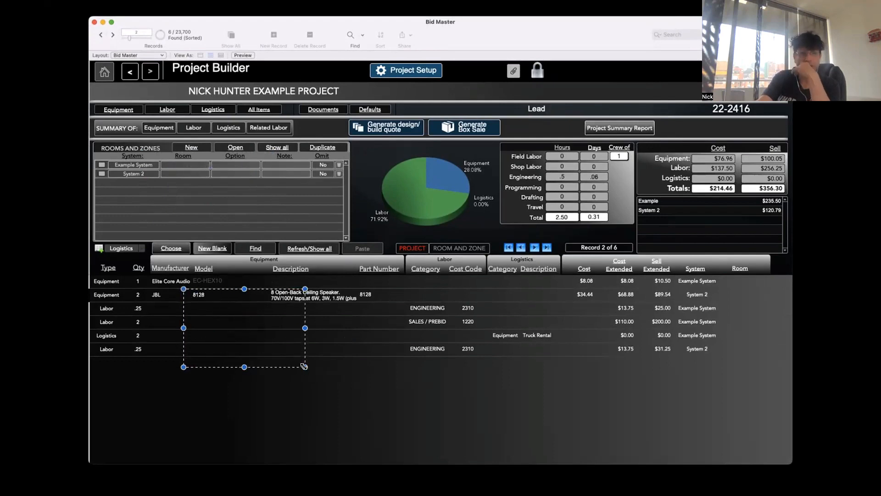
{"action": "left_click", "coordinate": [136, 201]}
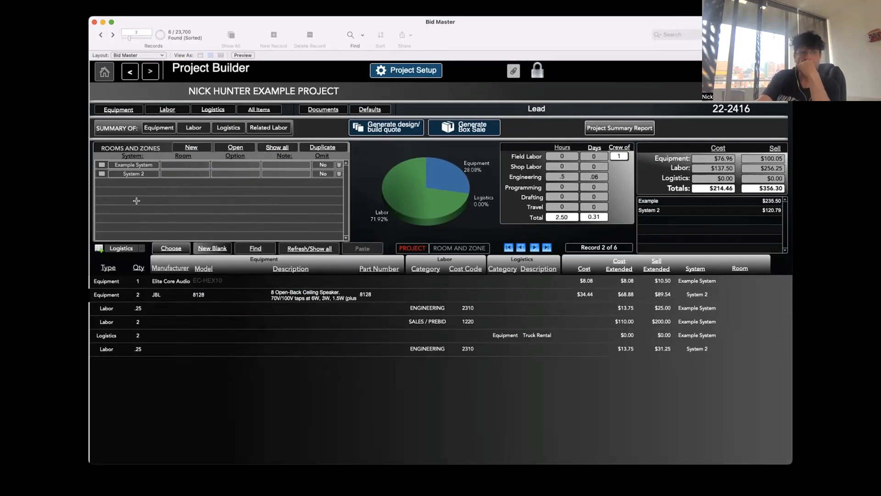
{"action": "left_click_drag", "start_coordinate": [98, 160], "coordinate": [105, 168]}
{"action": "mouse_move", "coordinate": [138, 275]}
{"action": "left_mouse_down"}
{"action": "mouse_move", "coordinate": [141, 359]}
{"action": "mouse_move", "coordinate": [184, 359]}
{"action": "left_mouse_up"}
{"action": "left_click", "coordinate": [262, 385]}
{"action": "left_click_drag", "start_coordinate": [110, 161], "coordinate": [284, 167]}
{"action": "left_click_drag", "start_coordinate": [98, 160], "coordinate": [106, 170]}
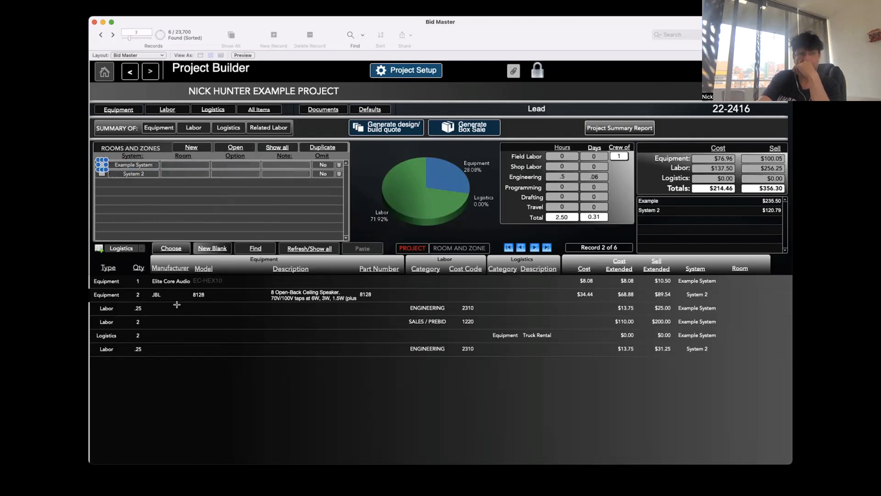
{"action": "left_click", "coordinate": [132, 190]}
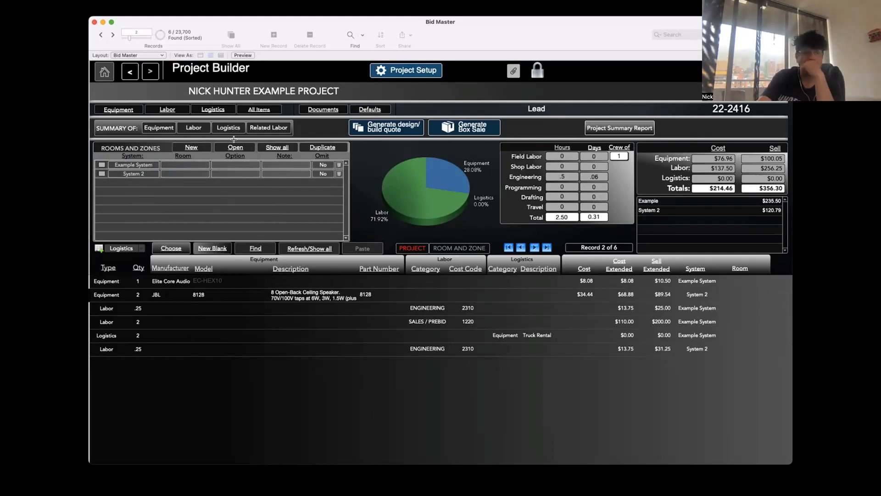
Mark out the category links, Project Setup, Project Summary Report, Generate design/build quote, pie chart and Related Labor in turn to examine them
{"action": "left_click_drag", "start_coordinate": [97, 101], "coordinate": [277, 112]}
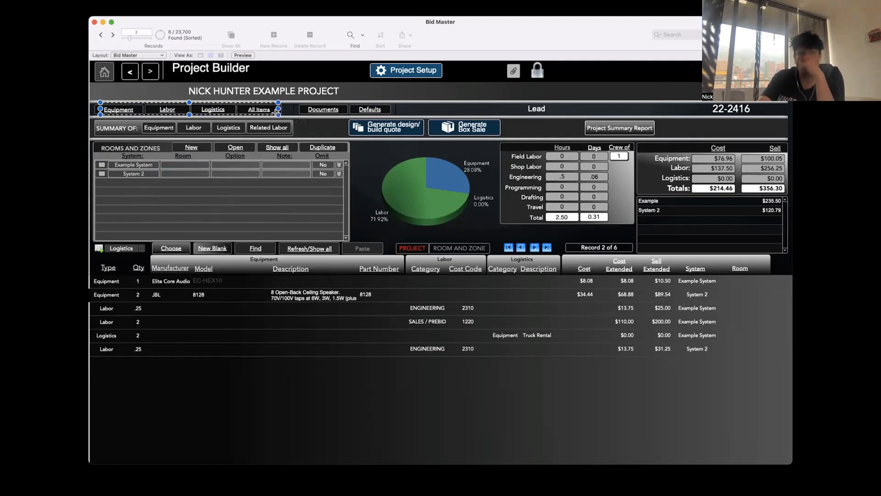
{"action": "left_click_drag", "start_coordinate": [366, 61], "coordinate": [454, 79]}
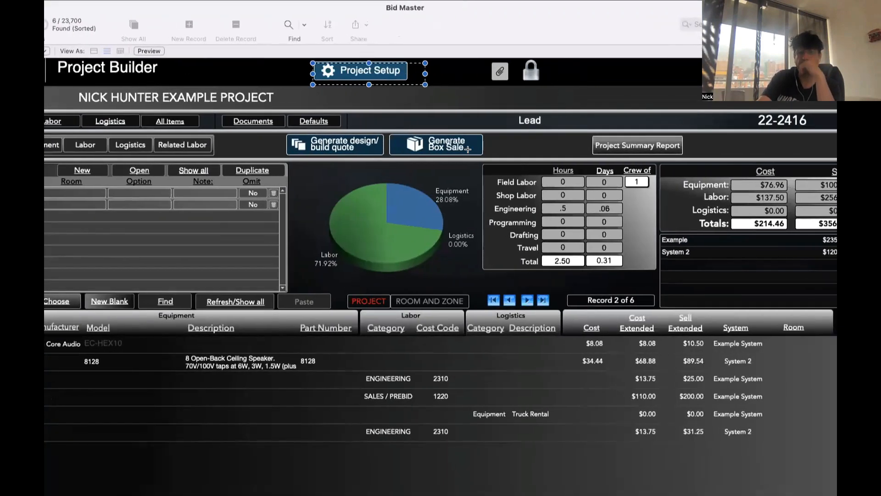
{"action": "left_click", "coordinate": [661, 150]}
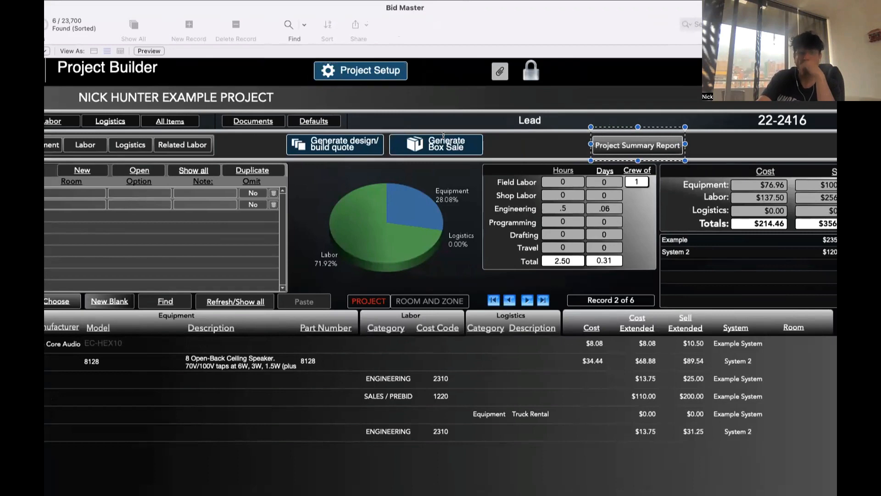
{"action": "left_click_drag", "start_coordinate": [270, 128], "coordinate": [392, 156]}
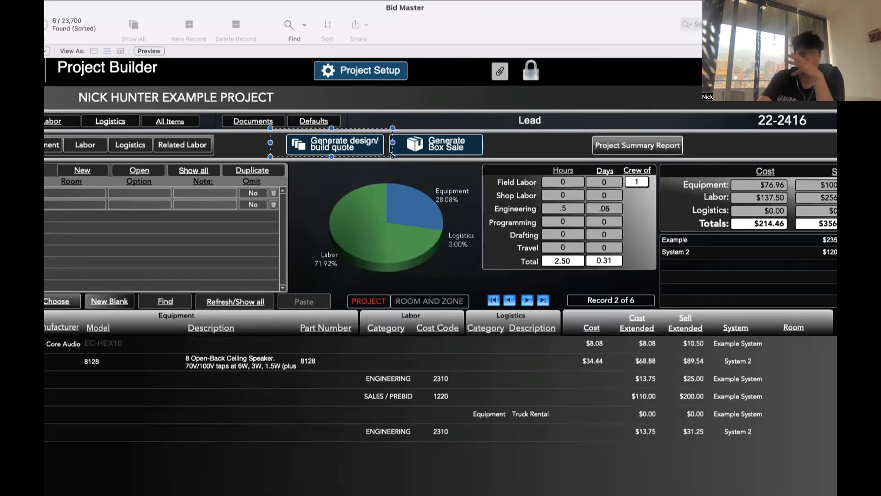
{"action": "left_click_drag", "start_coordinate": [364, 186], "coordinate": [441, 251]}
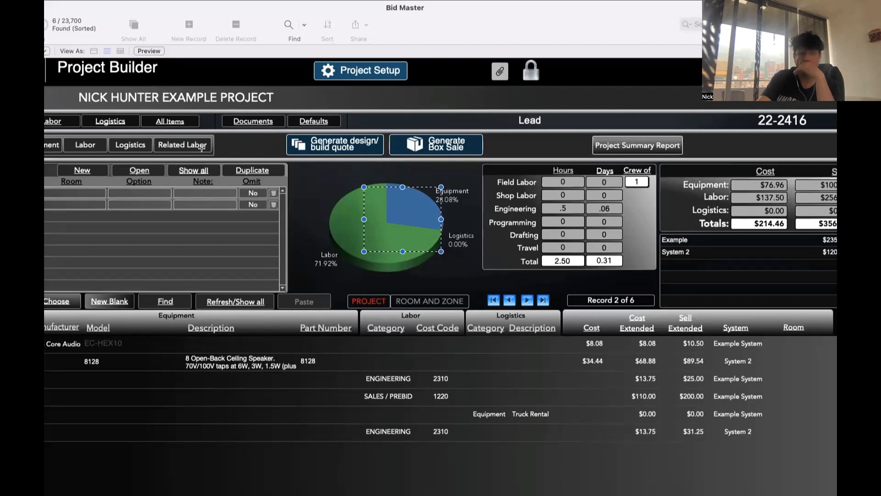
{"action": "left_click_drag", "start_coordinate": [143, 136], "coordinate": [229, 154]}
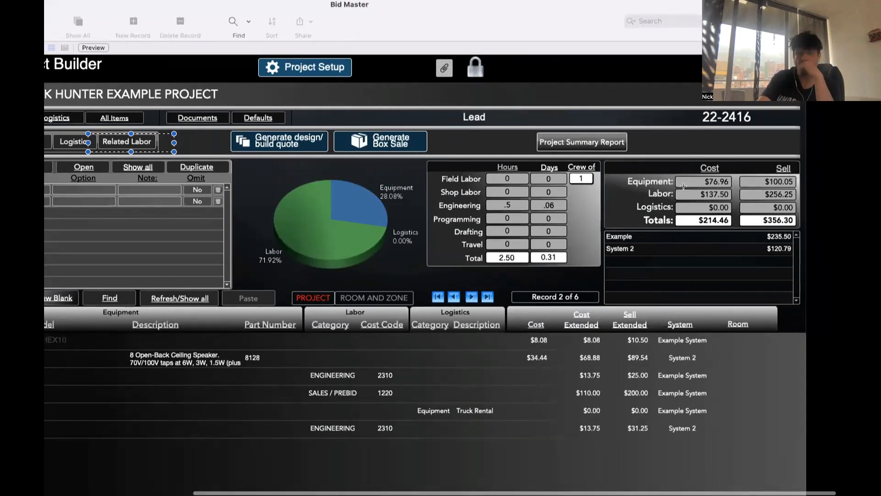
Mark out the Cost and Sell totals and the Cost Extended column of the line items to compare them
{"action": "left_click_drag", "start_coordinate": [680, 151], "coordinate": [838, 283]}
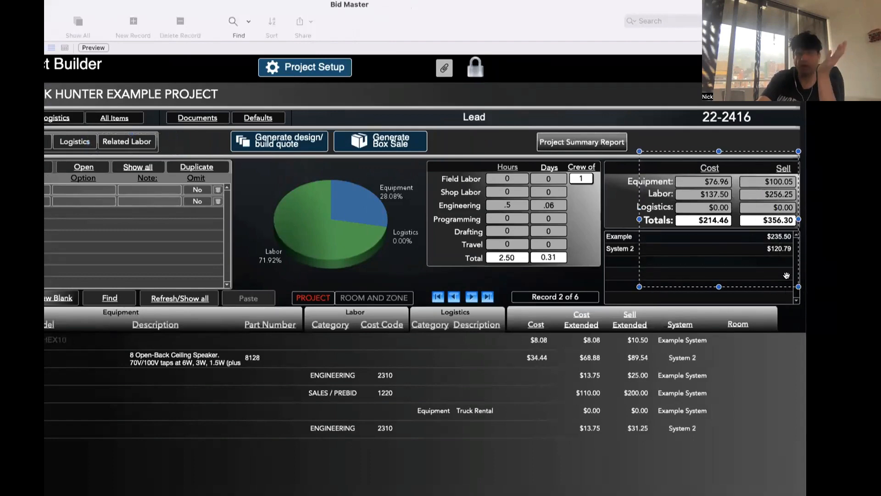
{"action": "left_click_drag", "start_coordinate": [593, 287], "coordinate": [678, 445]}
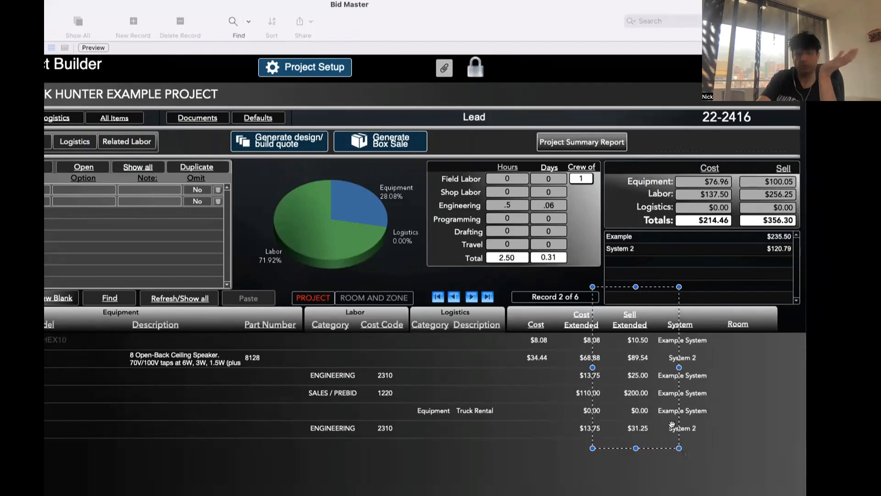
{"action": "mouse_move", "coordinate": [618, 307]}
{"action": "left_mouse_down"}
{"action": "mouse_move", "coordinate": [659, 425]}
{"action": "mouse_move", "coordinate": [617, 322]}
{"action": "left_mouse_up"}
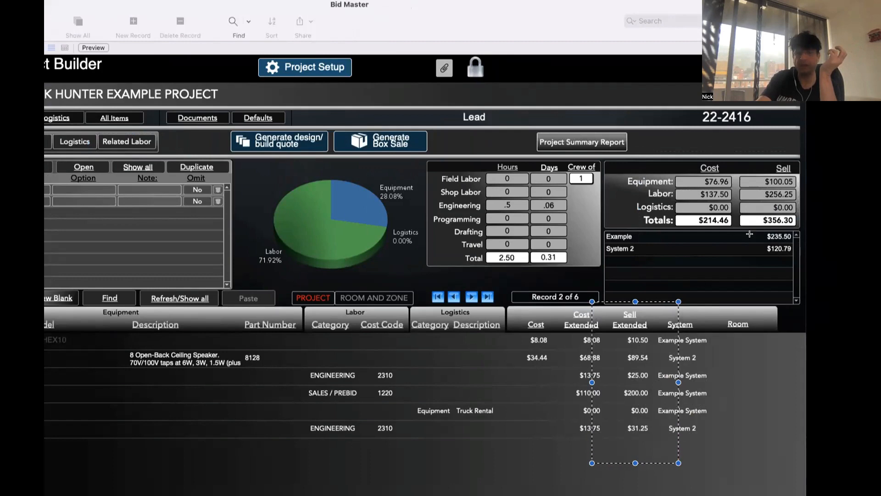
{"action": "left_click_drag", "start_coordinate": [557, 301], "coordinate": [605, 458]}
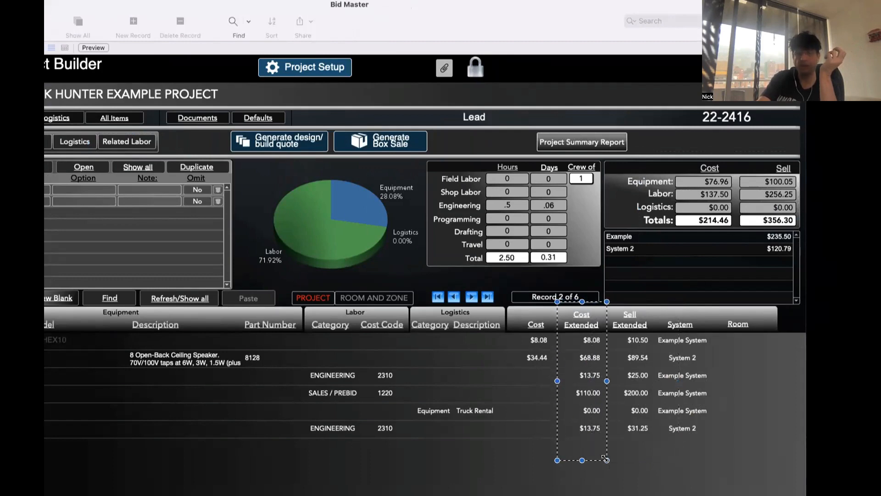
{"action": "left_click", "coordinate": [697, 254]}
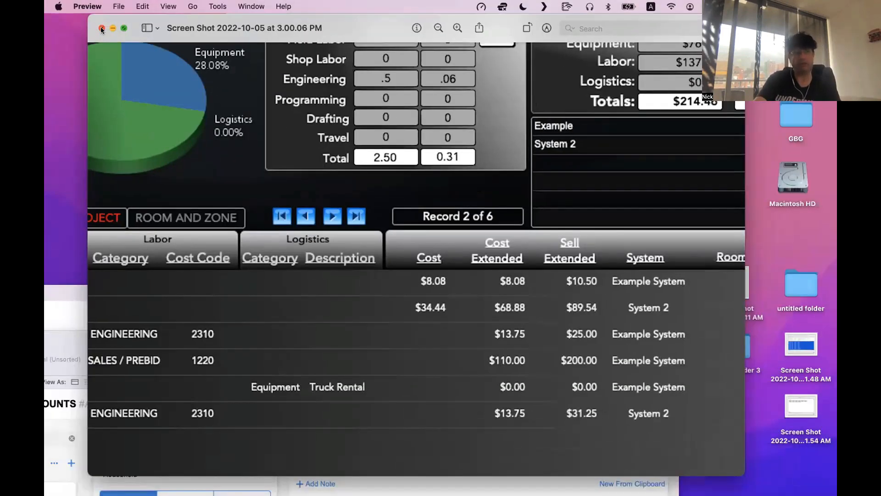
Close the Project Builder screenshot and open the Project Equipment pop-up screenshot from the desktop in full screen
{"action": "left_click", "coordinate": [101, 29]}
{"action": "double_click", "coordinate": [543, 35]}
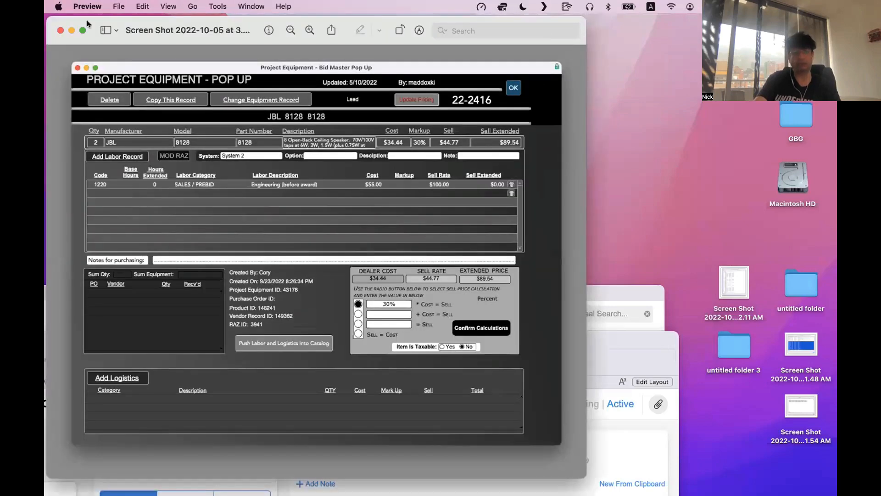
{"action": "left_click", "coordinate": [83, 31]}
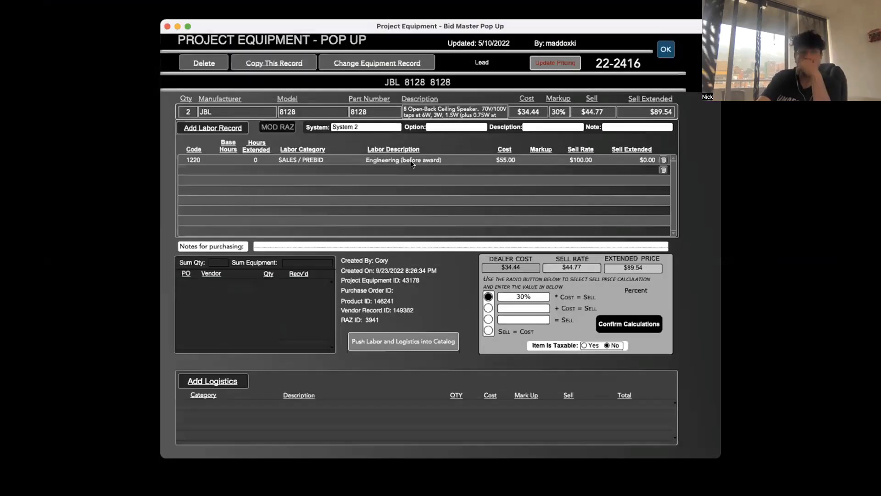
Mark out the pop-up's pricing row, record action buttons, OK button and equipment and labor details to examine them
{"action": "mouse_move", "coordinate": [331, 113]}
{"action": "left_mouse_down"}
{"action": "mouse_move", "coordinate": [416, 137]}
{"action": "mouse_move", "coordinate": [687, 140]}
{"action": "left_mouse_up"}
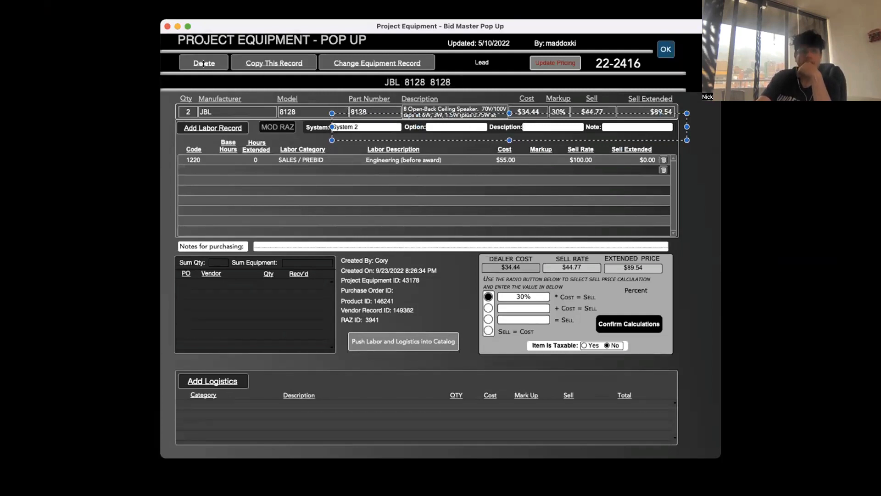
{"action": "mouse_move", "coordinate": [188, 51]}
{"action": "left_mouse_down"}
{"action": "mouse_move", "coordinate": [296, 73]}
{"action": "mouse_move", "coordinate": [454, 79]}
{"action": "mouse_move", "coordinate": [436, 70]}
{"action": "left_mouse_up"}
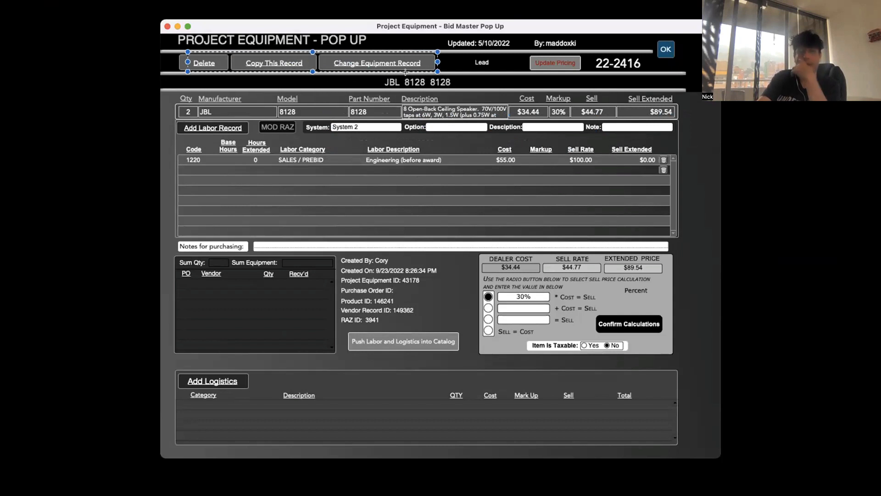
{"action": "left_click", "coordinate": [665, 50]}
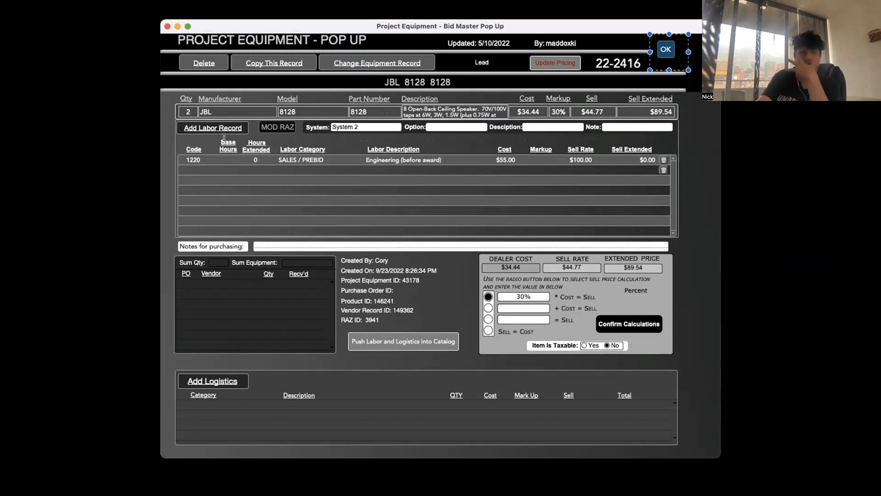
{"action": "left_click", "coordinate": [181, 96]}
{"action": "left_click_drag", "start_coordinate": [178, 97], "coordinate": [613, 131]}
{"action": "left_click", "coordinate": [665, 165]}
{"action": "left_click", "coordinate": [486, 233]}
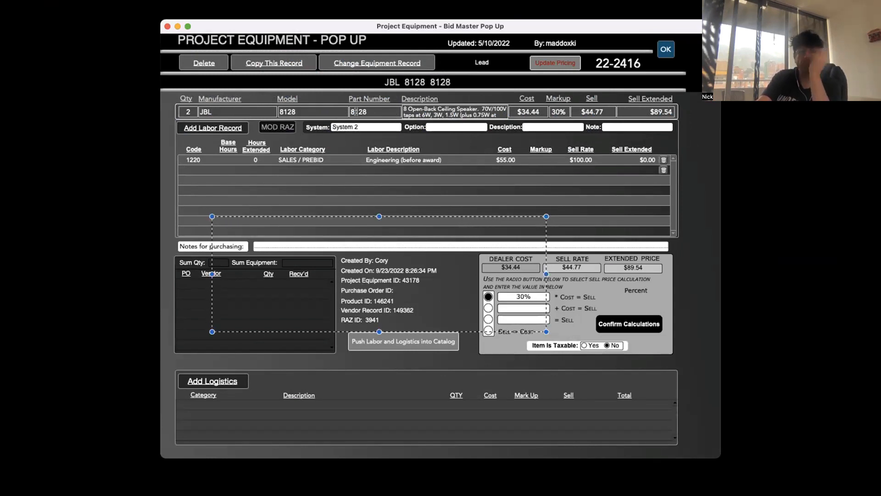
Return the pop-up screenshot to a normal window and mark out its Update Pricing button
{"action": "left_click", "coordinate": [119, 68]}
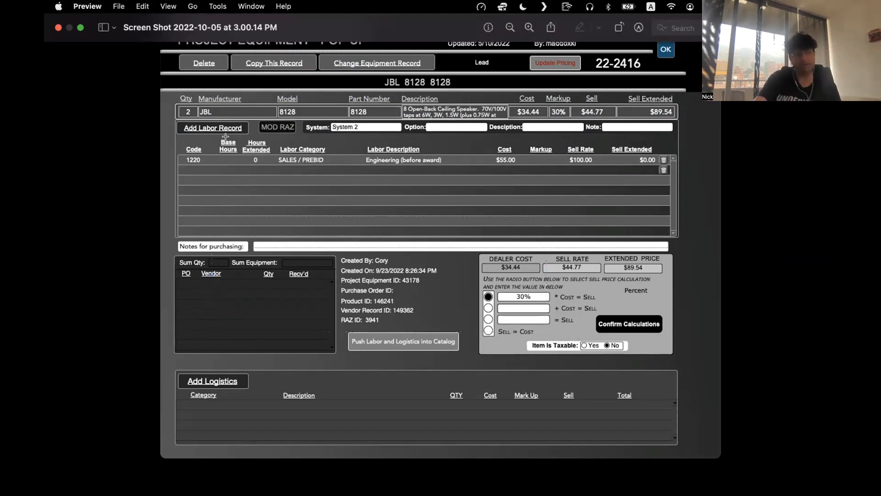
{"action": "left_click", "coordinate": [81, 28]}
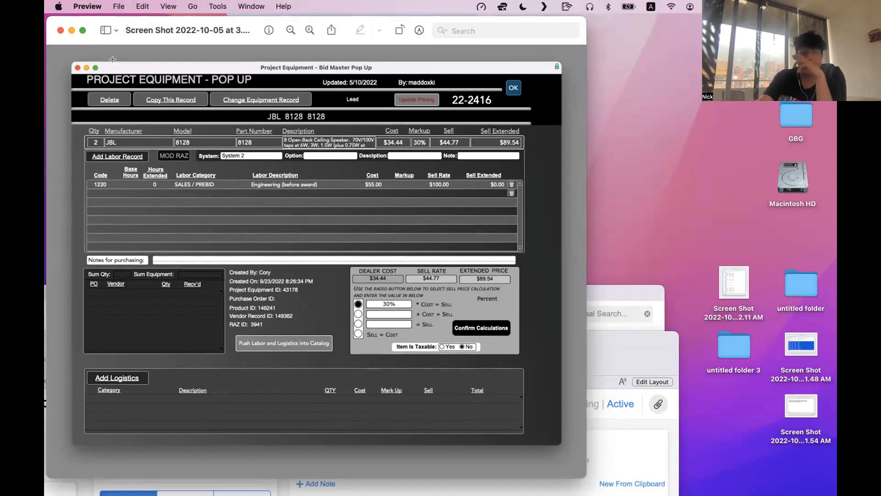
{"action": "left_click_drag", "start_coordinate": [389, 90], "coordinate": [449, 116]}
{"action": "left_click", "coordinate": [455, 136]}
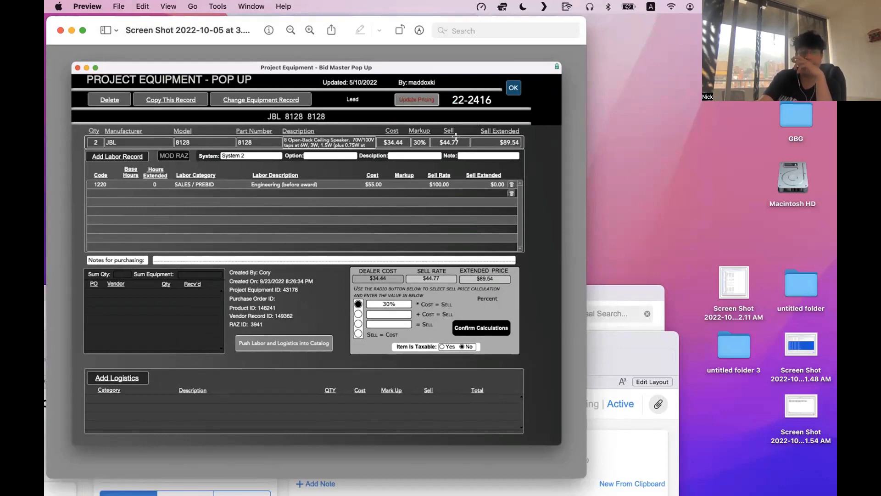
{"action": "left_click_drag", "start_coordinate": [388, 87], "coordinate": [447, 113]}
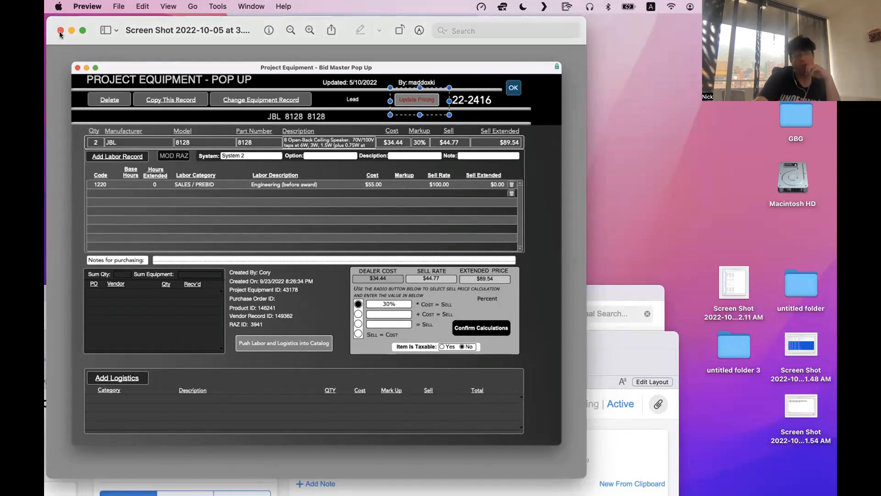
Examine the pop-up's labor, purchasing and logistics sections up close, close the screenshot and switch to the FileMaker Pro window
{"action": "scroll", "coordinate": [214, 346], "scroll_direction": "up", "scroll_amount": 5}
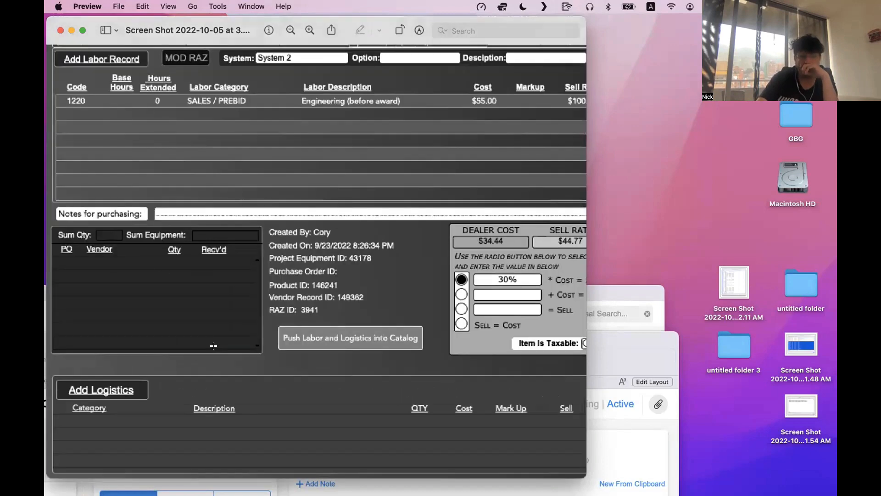
{"action": "scroll", "coordinate": [220, 331], "scroll_direction": "right", "scroll_amount": 5}
{"action": "scroll", "coordinate": [216, 271], "scroll_direction": "left", "scroll_amount": 3}
{"action": "scroll", "coordinate": [215, 266], "scroll_direction": "left", "scroll_amount": 3}
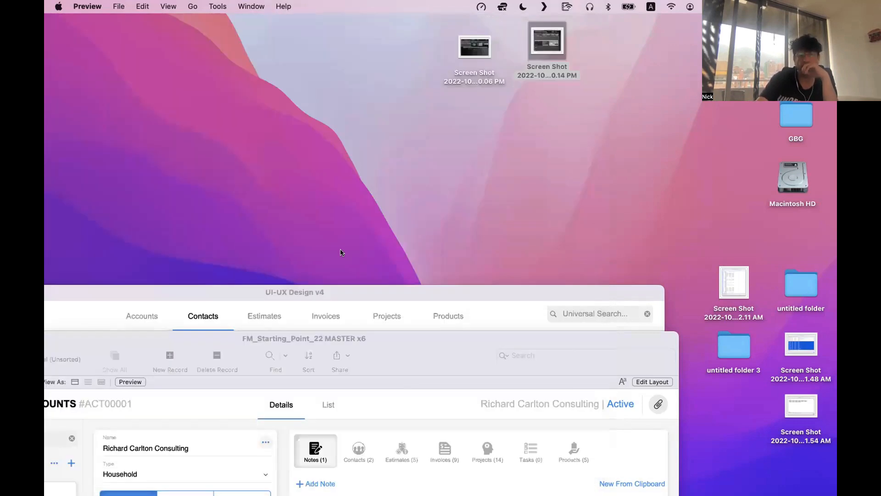
{"action": "key", "text": "super+w"}
{"action": "left_click", "coordinate": [399, 358]}
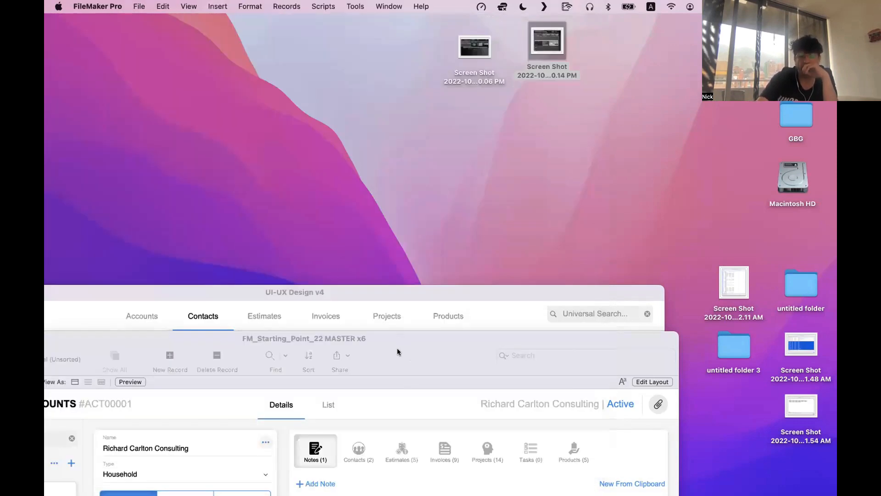
Move the 3.00.06 PM screenshot icon closer to the 3.00.14 PM screenshot on the desktop and clear the selection
{"action": "left_click", "coordinate": [480, 78]}
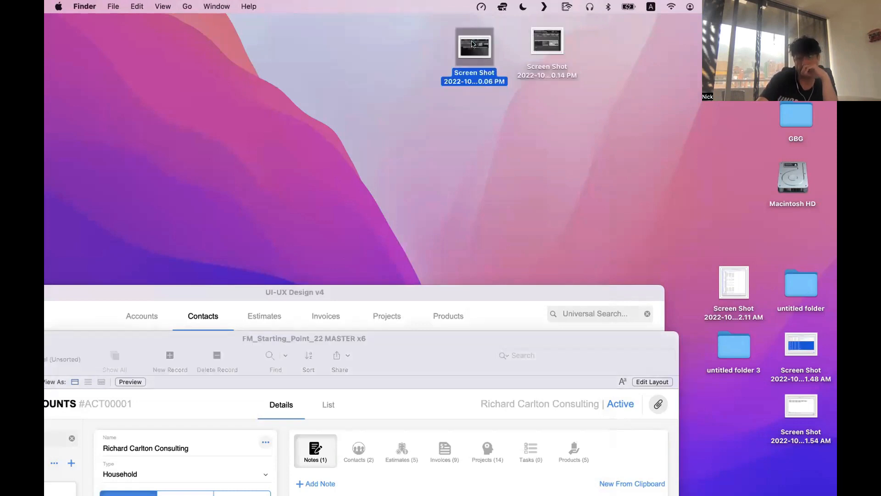
{"action": "mouse_move", "coordinate": [473, 44]}
{"action": "left_mouse_down"}
{"action": "mouse_move", "coordinate": [487, 36]}
{"action": "mouse_move", "coordinate": [490, 46]}
{"action": "left_mouse_up"}
{"action": "left_click", "coordinate": [525, 118]}
{"action": "left_click", "coordinate": [535, 111]}
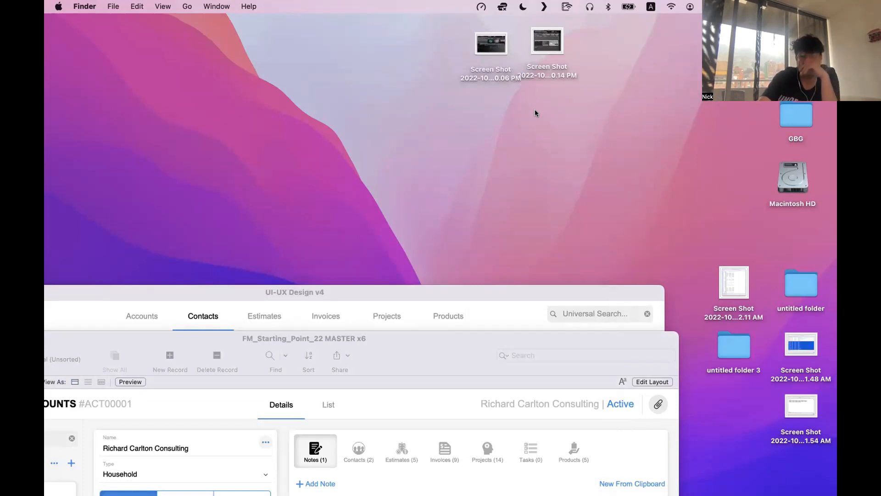
Bring the FM_Starting_Point_22 MASTER window to the front, move it to the upper part of the screen and widen it slightly
{"action": "left_click", "coordinate": [397, 340]}
{"action": "left_click_drag", "start_coordinate": [362, 339], "coordinate": [472, 23]}
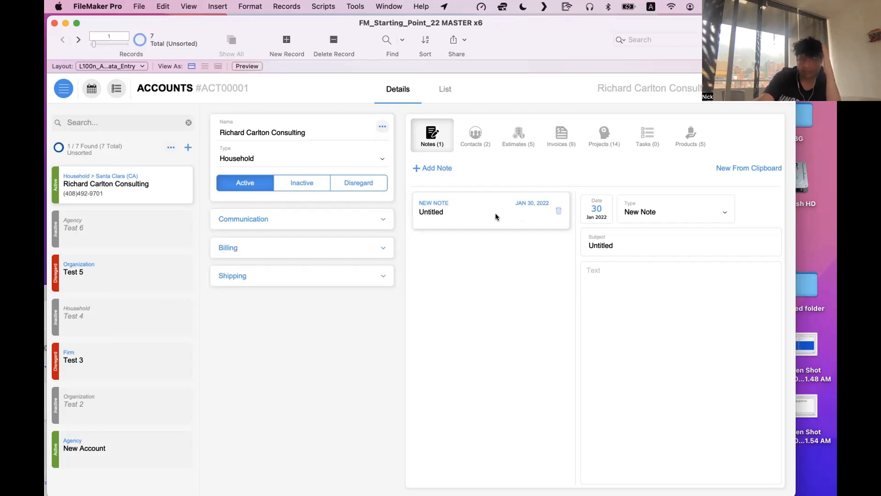
{"action": "left_click_drag", "start_coordinate": [796, 242], "coordinate": [813, 242]}
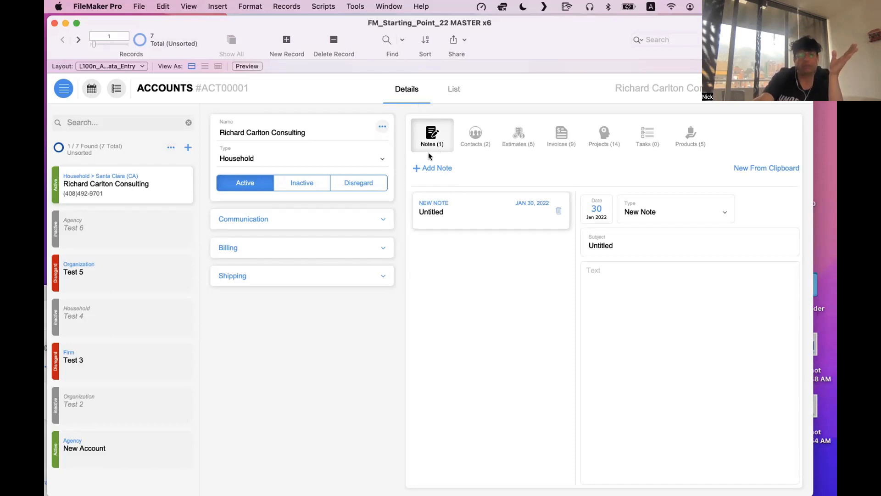
Expand and collapse the account's Communication, Billing and Shipping sections to examine the accordion's behavior
{"action": "left_click", "coordinate": [357, 219]}
{"action": "left_click", "coordinate": [357, 219]}
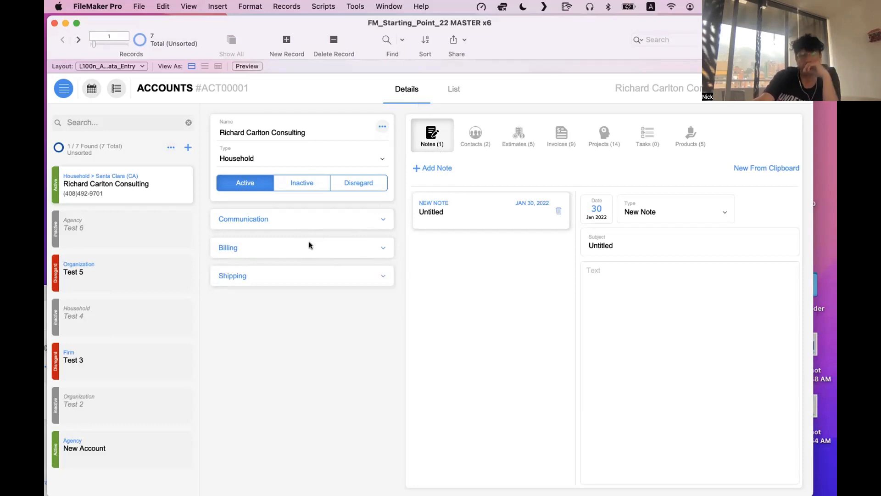
{"action": "left_click", "coordinate": [337, 211]}
{"action": "left_click", "coordinate": [336, 211]}
{"action": "left_click", "coordinate": [345, 260]}
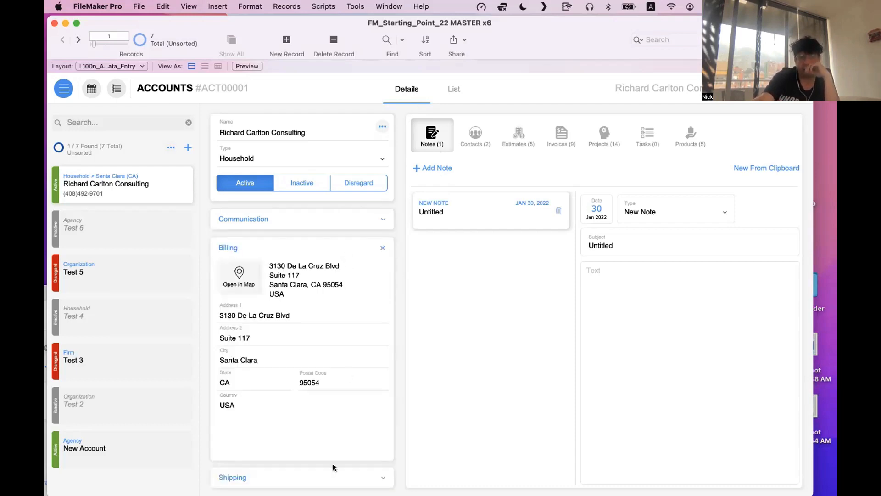
{"action": "left_click", "coordinate": [340, 480]}
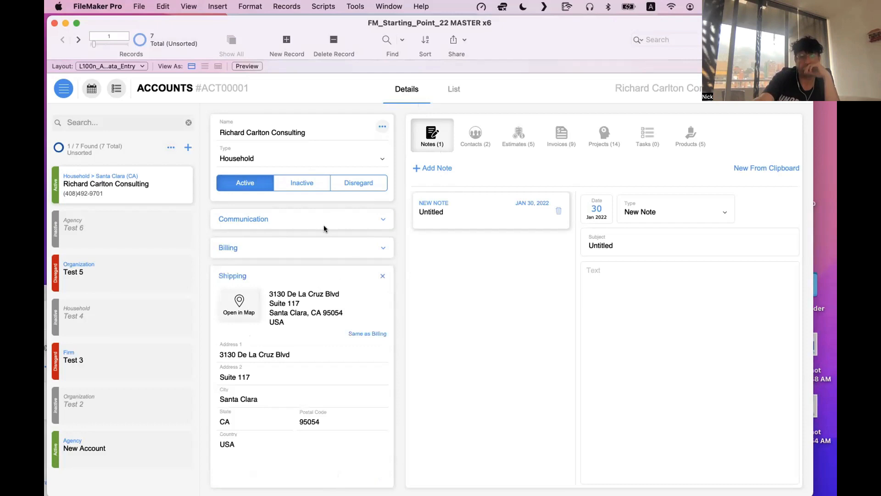
{"action": "left_click", "coordinate": [330, 246]}
{"action": "left_click", "coordinate": [330, 218]}
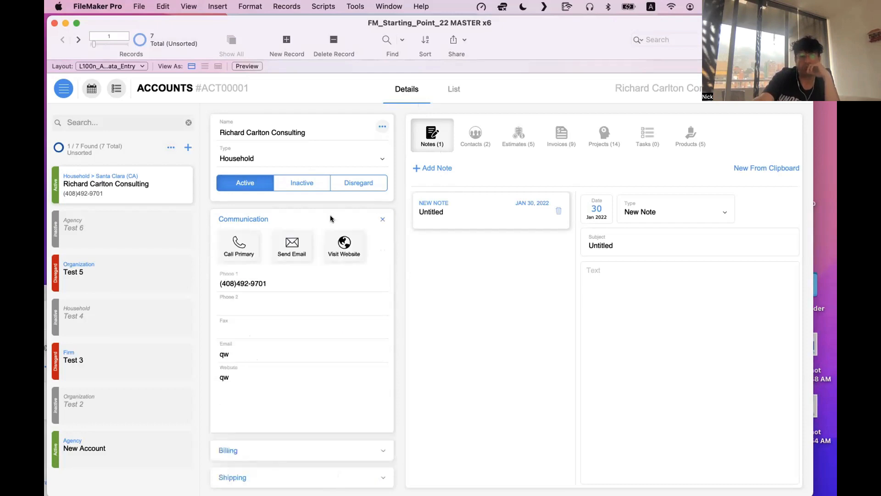
{"action": "left_click", "coordinate": [330, 218]}
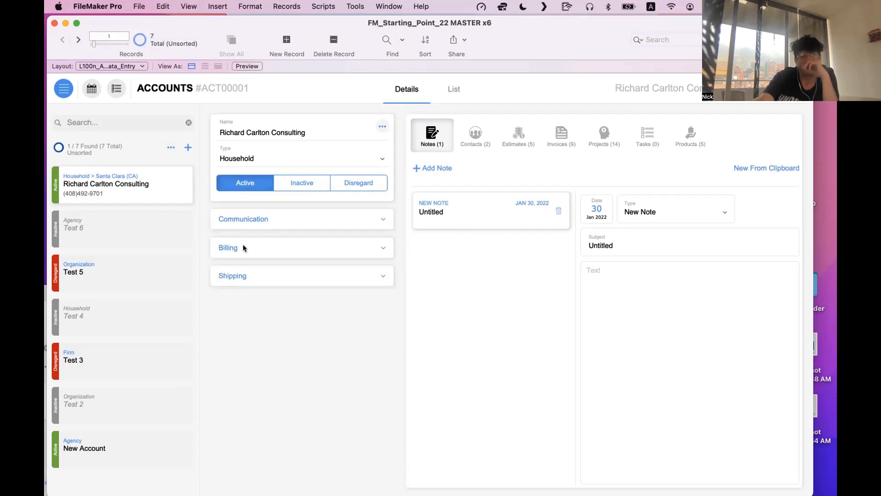
Reopen the Billing and Communication sections to examine their headers, close icon and contents, leaving all sections collapsed
{"action": "scroll", "coordinate": [268, 252], "scroll_direction": "down", "scroll_amount": 1}
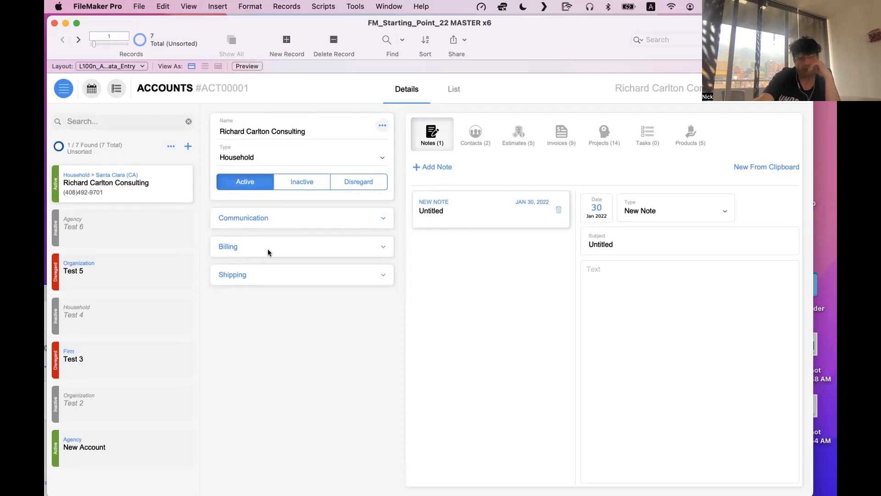
{"action": "scroll", "coordinate": [268, 253], "scroll_direction": "up", "scroll_amount": 1}
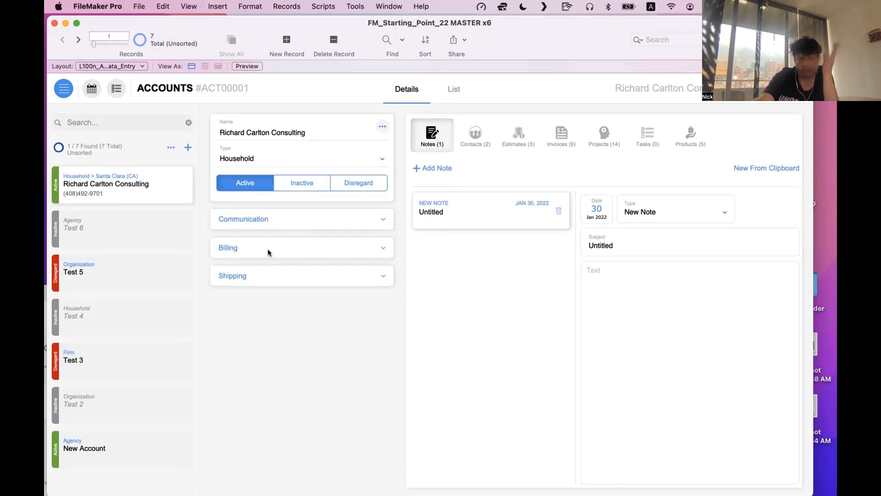
{"action": "left_click", "coordinate": [268, 253]}
{"action": "left_click", "coordinate": [268, 253]}
{"action": "left_click", "coordinate": [295, 222]}
{"action": "left_click", "coordinate": [296, 221]}
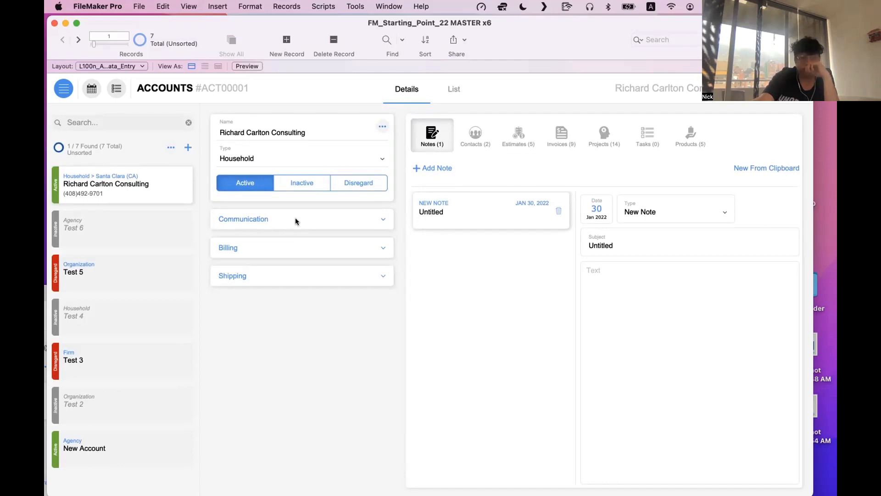
{"action": "left_click", "coordinate": [296, 222]}
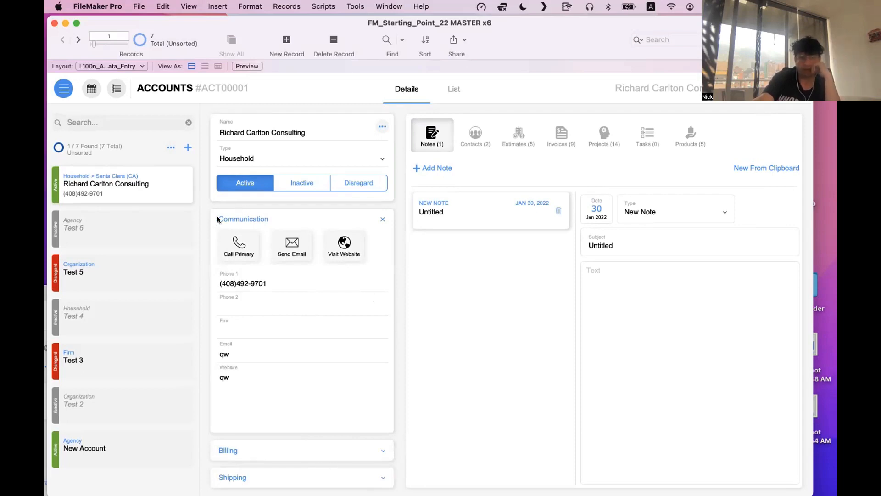
{"action": "left_click", "coordinate": [383, 219]}
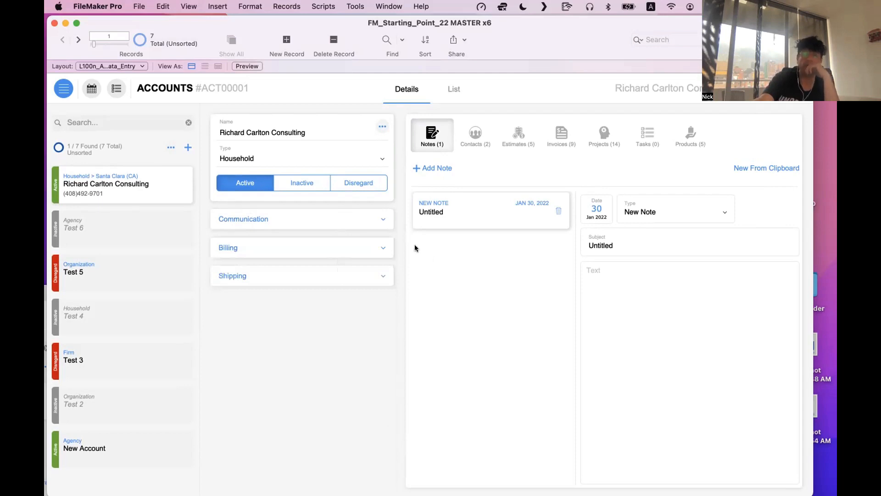
{"action": "left_click", "coordinate": [382, 219]}
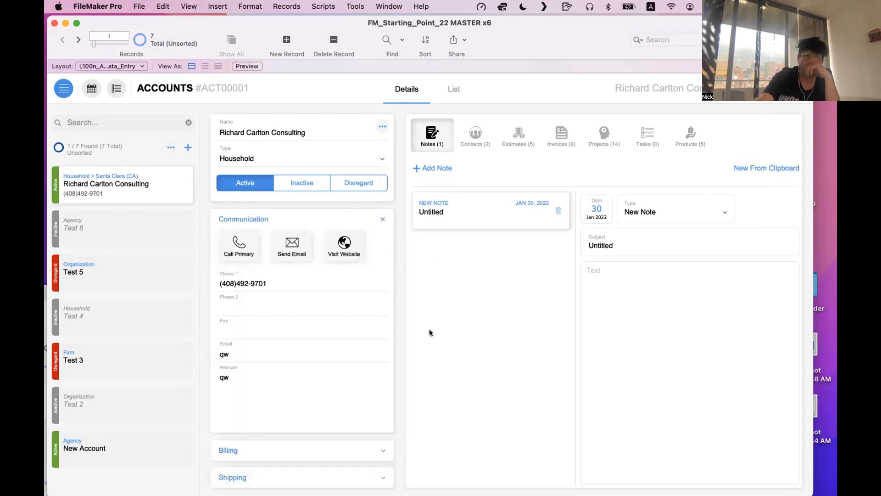
{"action": "left_click", "coordinate": [372, 454]}
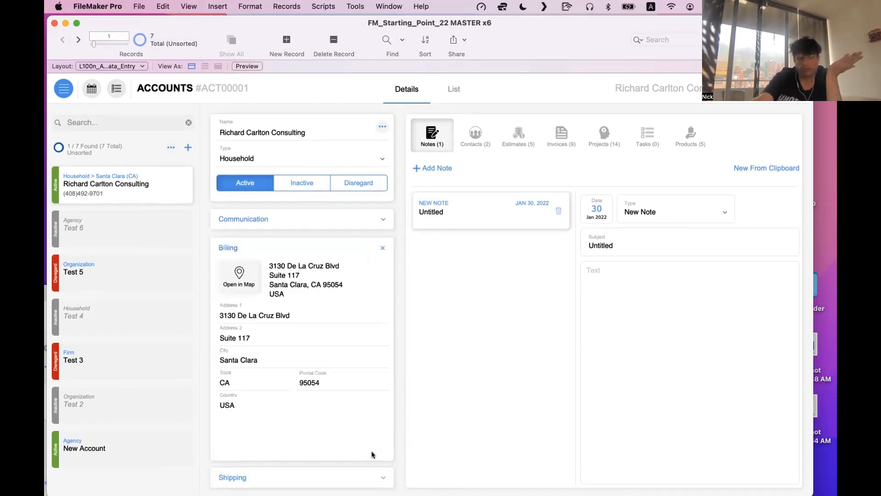
{"action": "left_click", "coordinate": [345, 246]}
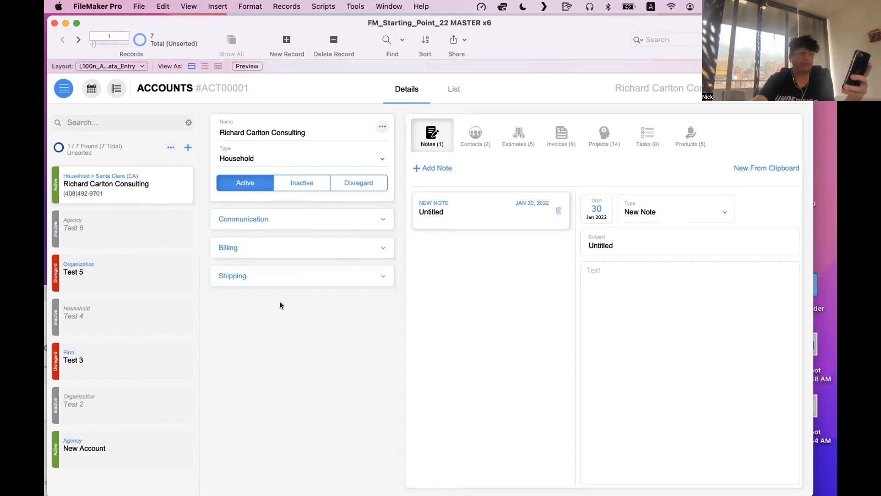
Cycle through the Shipping, Billing and Communication sections to examine switching between them, ending with Communication expanded
{"action": "left_click", "coordinate": [281, 277]}
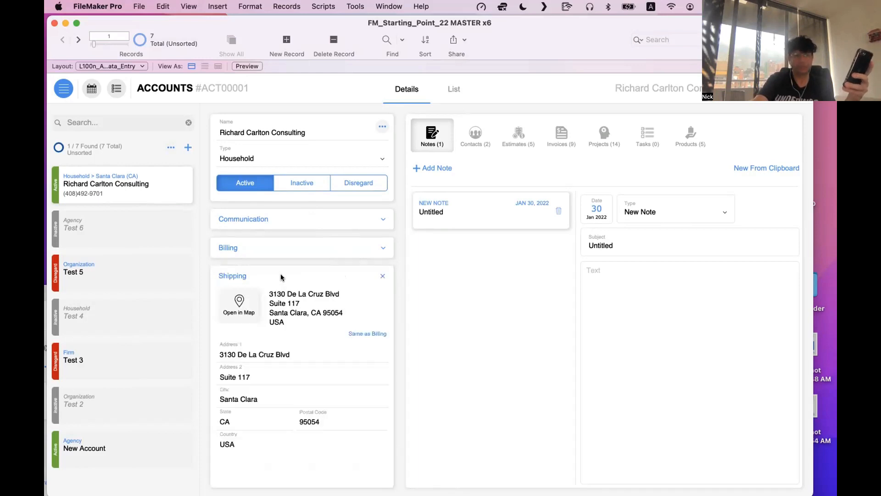
{"action": "left_click", "coordinate": [276, 247]}
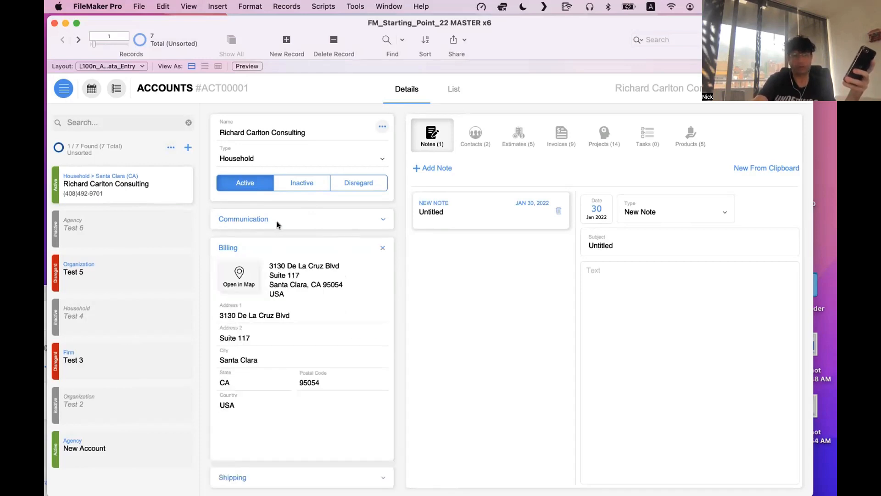
{"action": "left_click", "coordinate": [278, 223]}
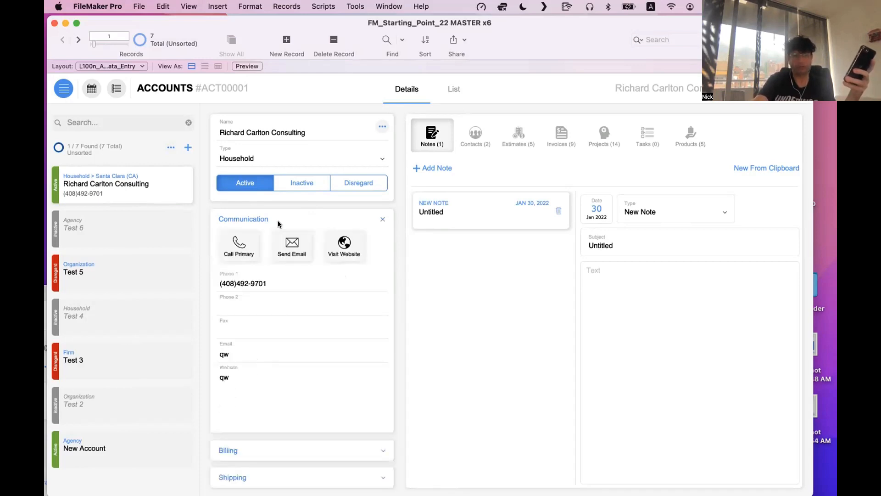
{"action": "left_click", "coordinate": [295, 450]}
{"action": "left_click", "coordinate": [295, 475]}
{"action": "left_click", "coordinate": [295, 245]}
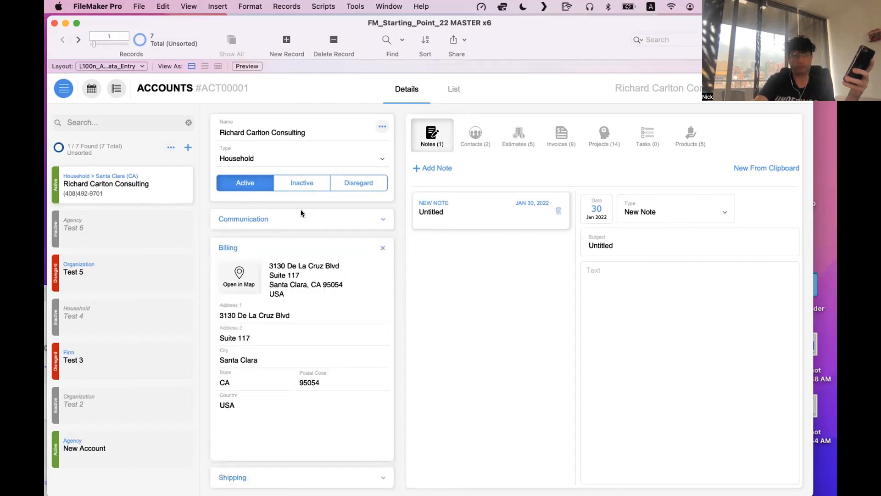
{"action": "left_click", "coordinate": [301, 213]}
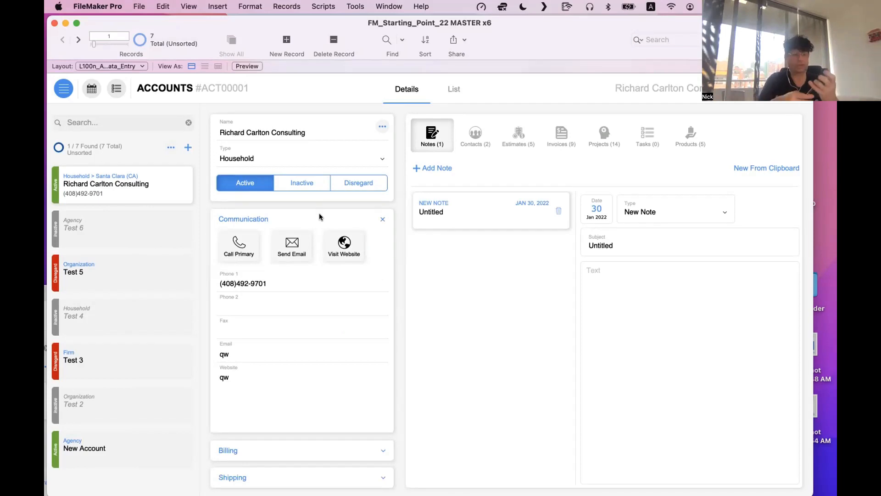
Collapse Communication and briefly expand the Billing and Shipping sections to examine the fully collapsed accordion
{"action": "left_click", "coordinate": [343, 225]}
{"action": "left_click", "coordinate": [348, 248]}
{"action": "left_click", "coordinate": [349, 248]}
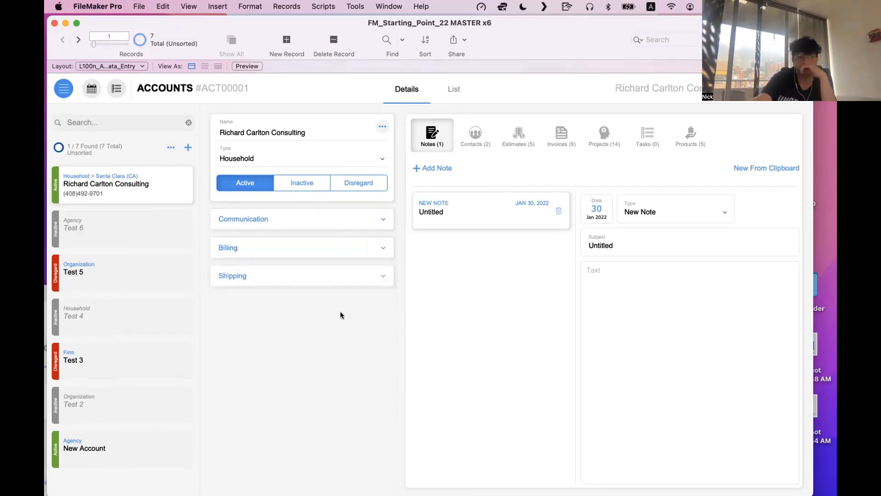
{"action": "left_click", "coordinate": [337, 283]}
{"action": "left_click", "coordinate": [337, 281]}
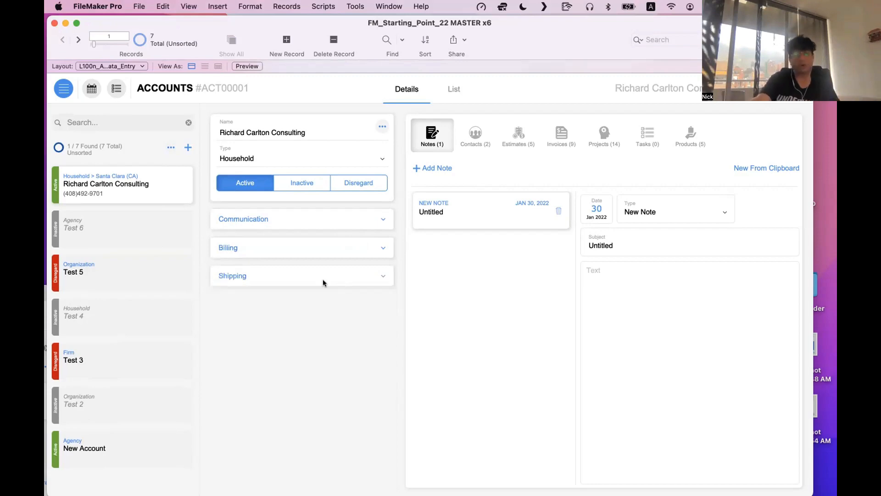
Open the slide control setup of the accordion in Layout mode and view its Shipping slide before returning to the collapsed one
{"action": "key", "text": "super+l"}
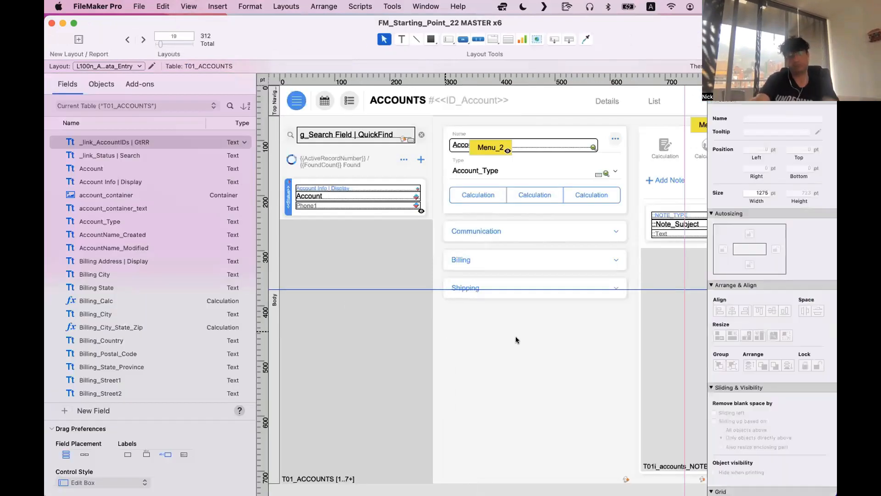
{"action": "left_click", "coordinate": [516, 339]}
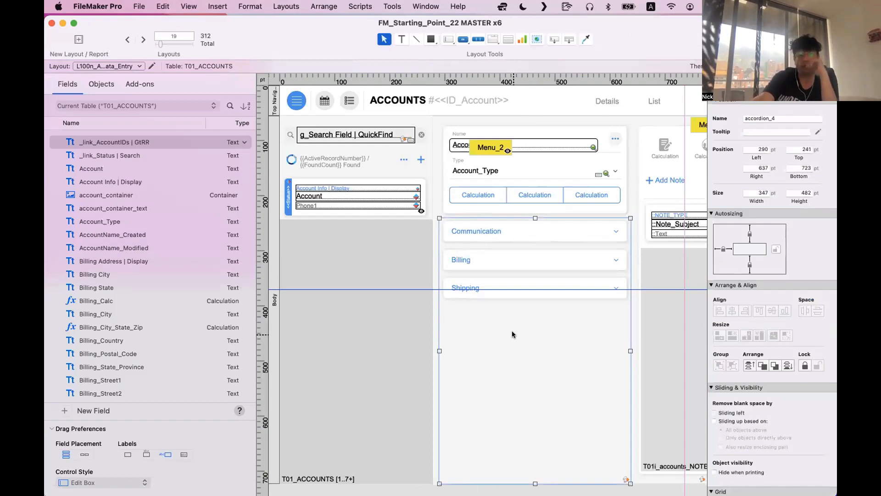
{"action": "scroll", "coordinate": [512, 333], "scroll_direction": "right", "scroll_amount": 4}
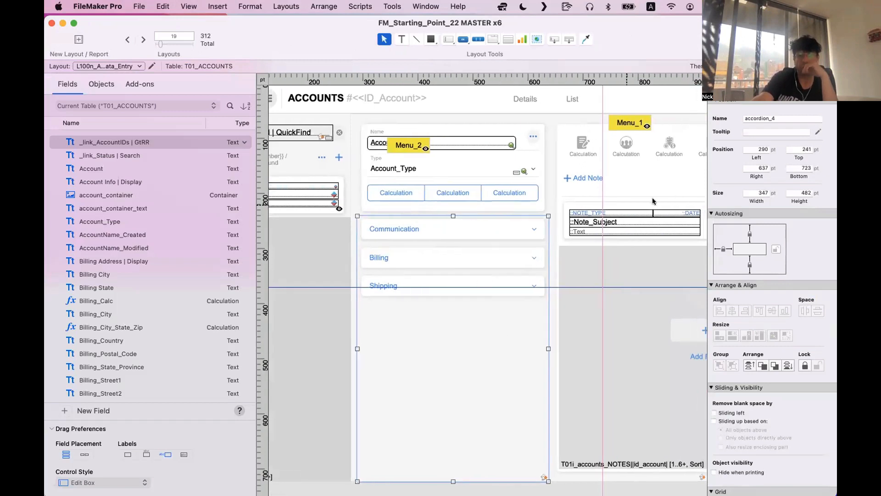
{"action": "double_click", "coordinate": [466, 318]}
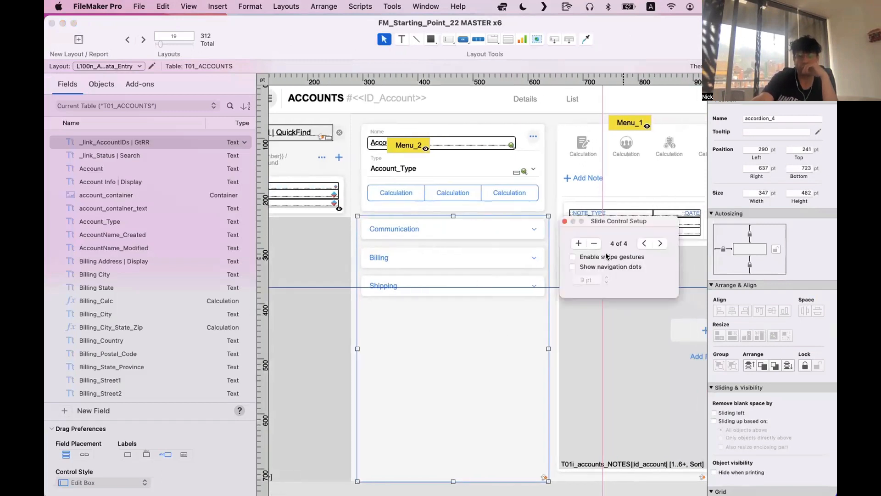
{"action": "left_click_drag", "start_coordinate": [669, 224], "coordinate": [531, 158]}
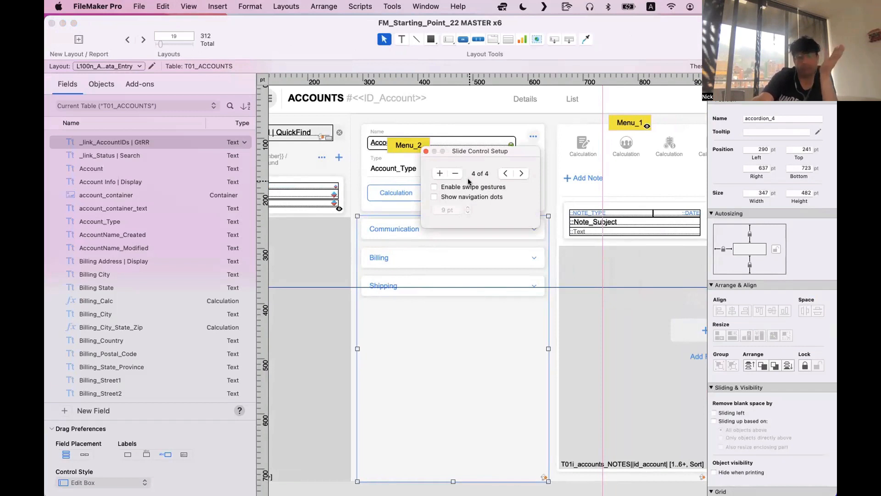
{"action": "left_click", "coordinate": [505, 173]}
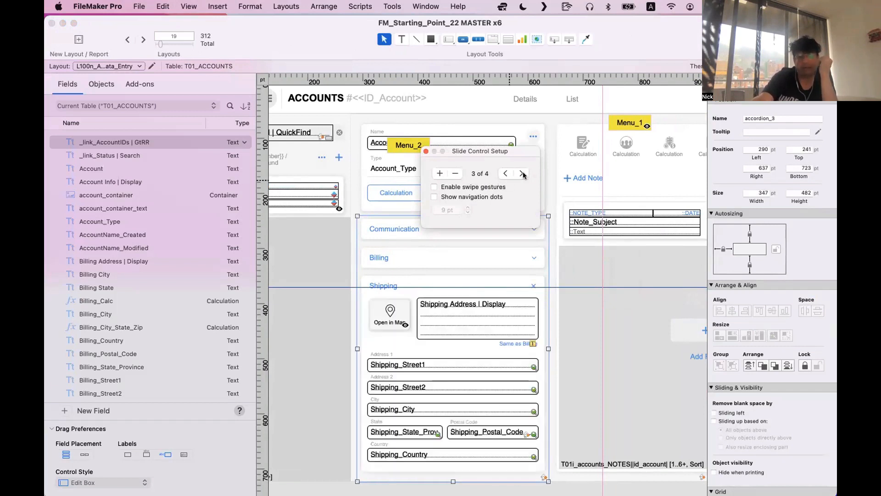
{"action": "left_click", "coordinate": [523, 174]}
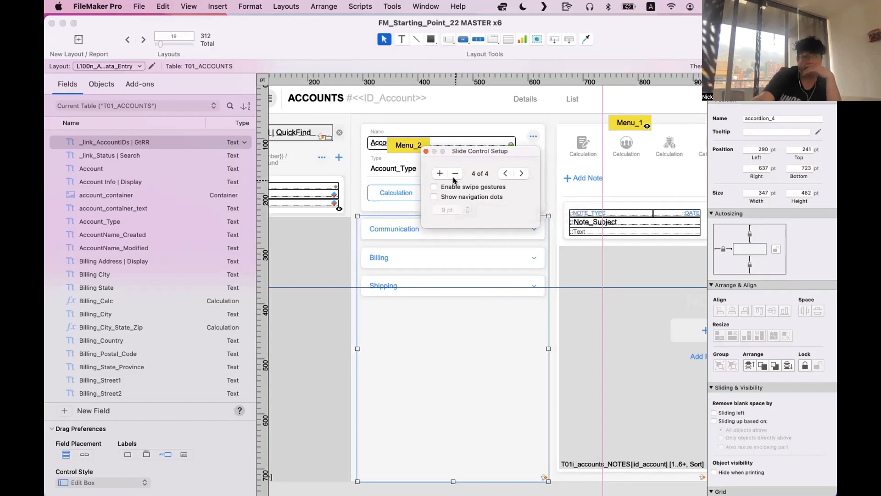
Show navigation dots on the accordion's slide control, leaving swipe gestures disabled, and close the setup
{"action": "left_click", "coordinate": [483, 186]}
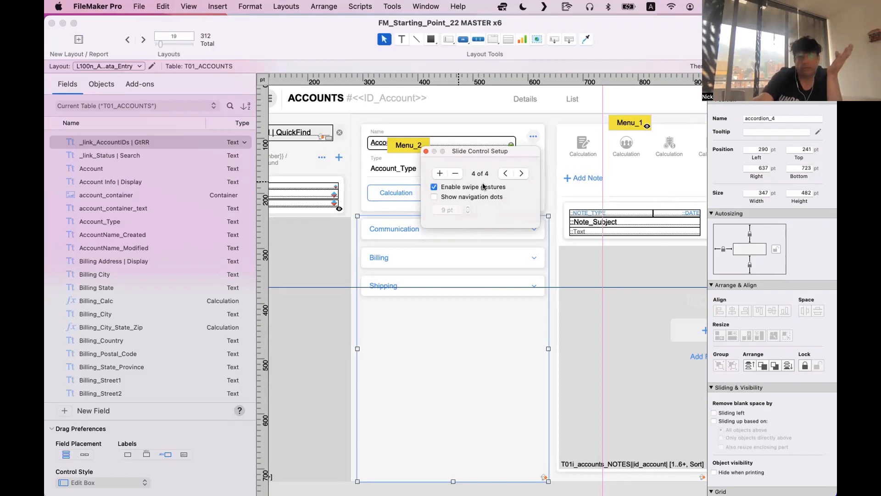
{"action": "left_click", "coordinate": [483, 186]}
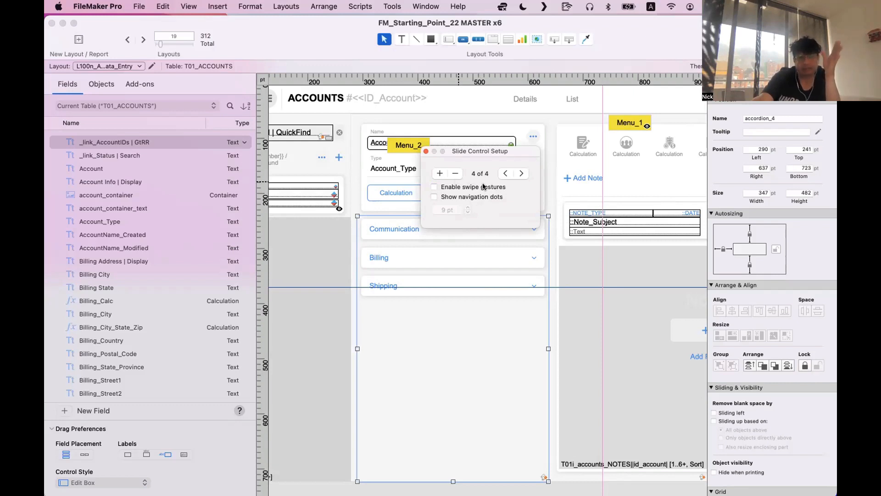
{"action": "left_click", "coordinate": [472, 197]}
{"action": "left_click", "coordinate": [427, 151]}
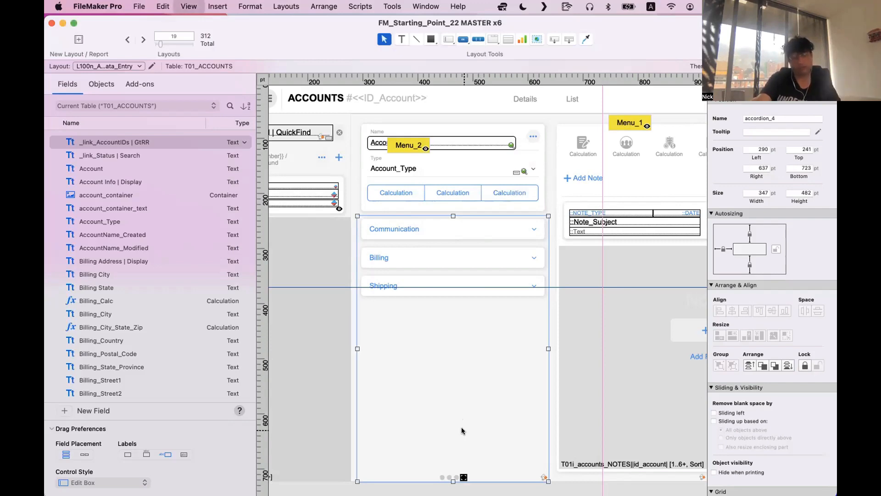
View the layout in Browse mode with the status toolbar hidden and the window fitted, and switch the accordion to Shipping using its navigation dots
{"action": "key", "text": "super+b"}
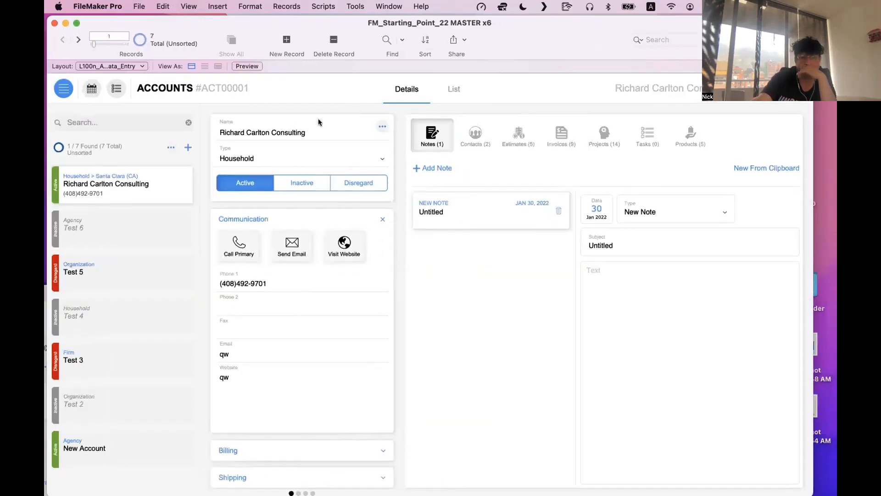
{"action": "key", "text": "alt+super+s"}
{"action": "left_click", "coordinate": [76, 23], "text": "alt"}
{"action": "left_click", "coordinate": [296, 423]}
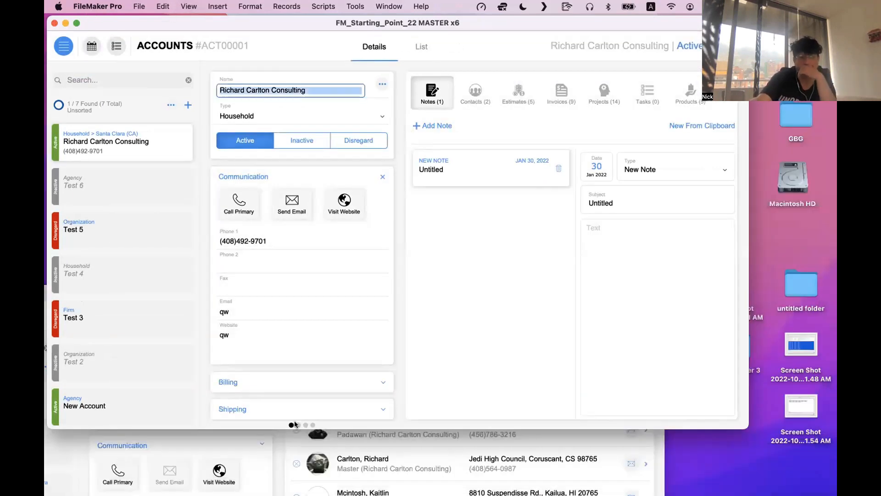
{"action": "left_click", "coordinate": [304, 422]}
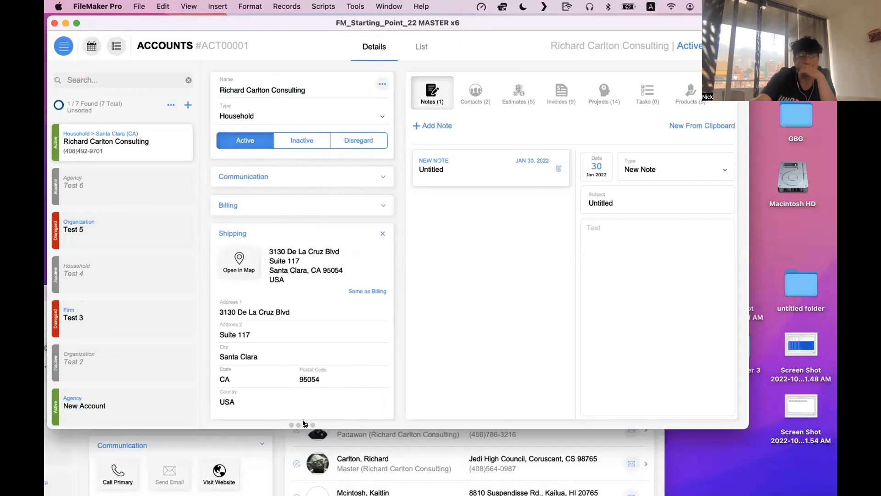
Cycle the accordion through its collapsed, Billing, Communication and Shipping slides using the navigation dots
{"action": "left_click", "coordinate": [310, 423]}
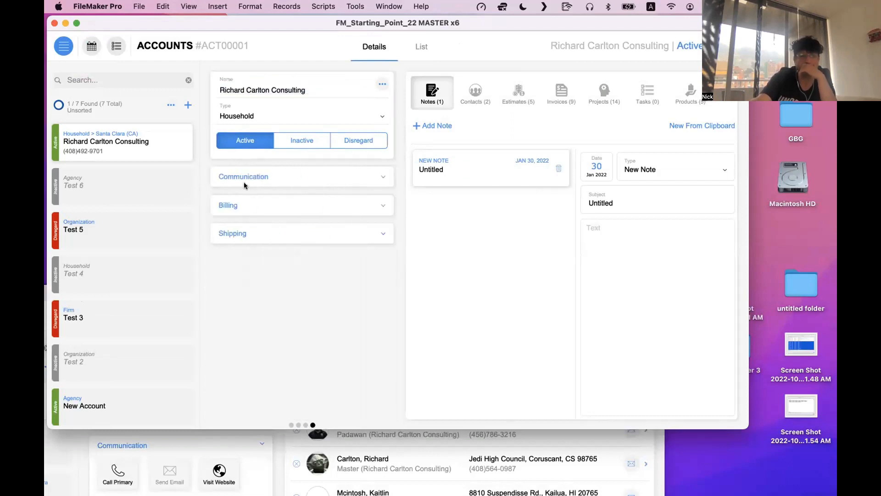
{"action": "left_click", "coordinate": [305, 425]}
{"action": "left_click", "coordinate": [298, 424]}
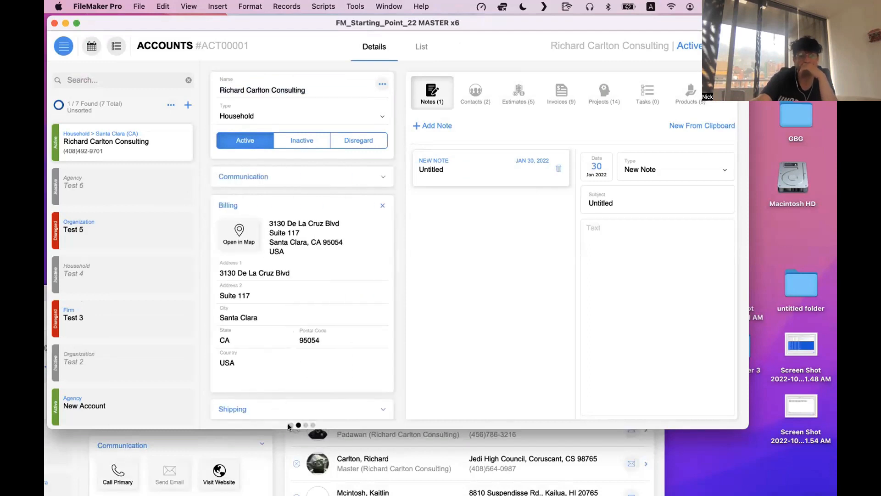
{"action": "left_click", "coordinate": [291, 424]}
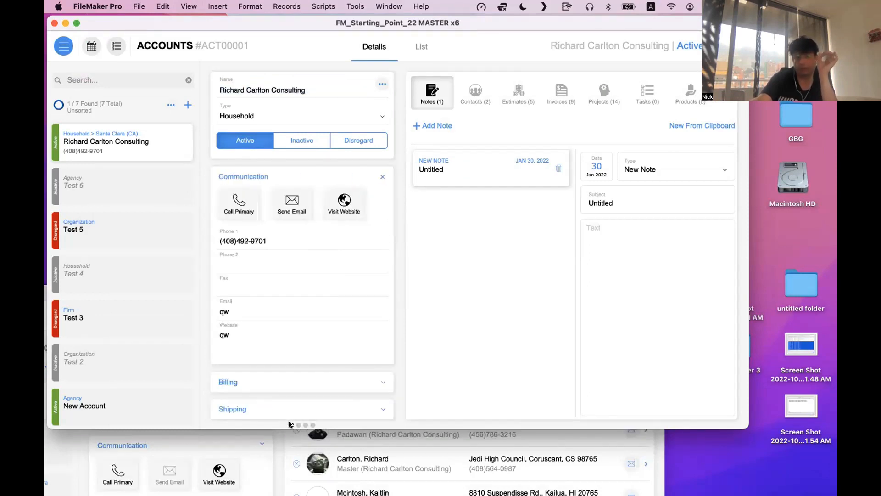
{"action": "left_click", "coordinate": [298, 424]}
{"action": "left_click", "coordinate": [306, 425]}
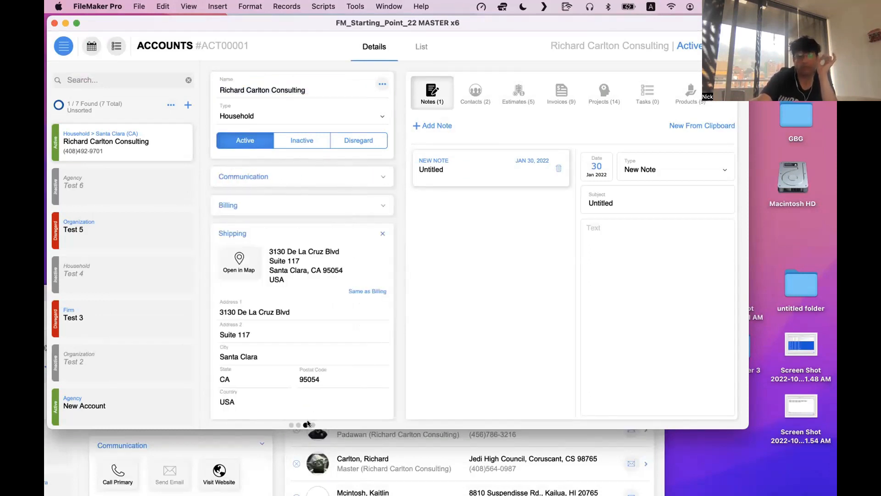
Hide the navigation dots on the accordion's slide control, and collapse the Communication section back in Browse mode
{"action": "key", "text": "super+l"}
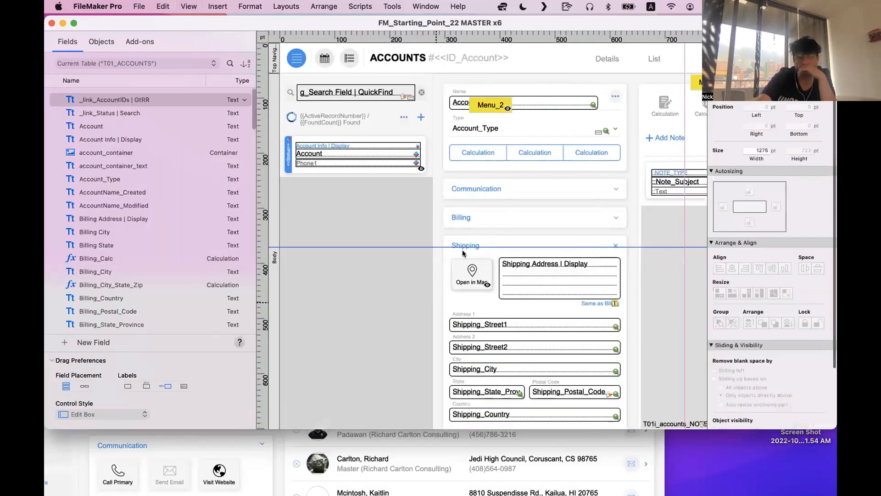
{"action": "double_click", "coordinate": [473, 229]}
{"action": "left_click", "coordinate": [674, 226]}
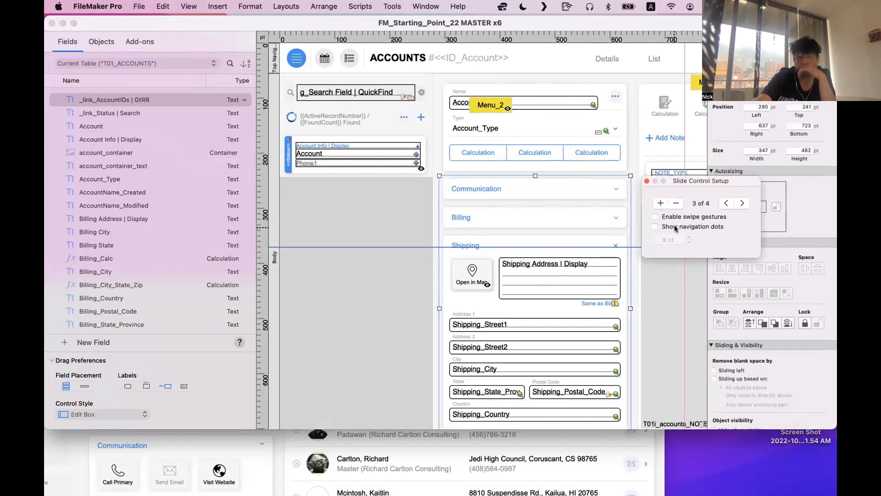
{"action": "left_click", "coordinate": [646, 180]}
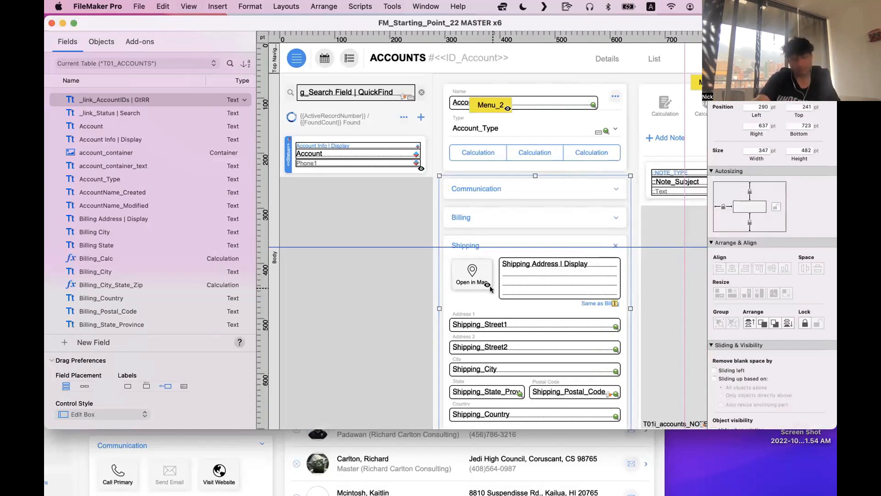
{"action": "key", "text": "super+b"}
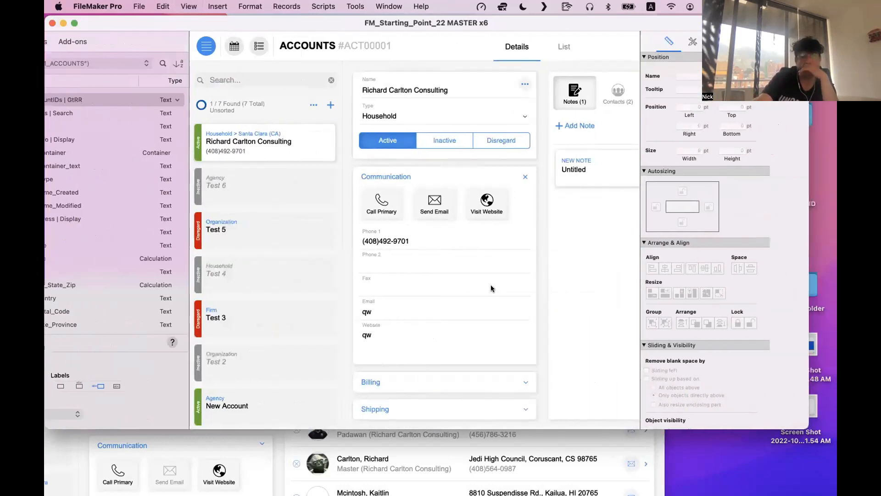
{"action": "left_click", "coordinate": [382, 175]}
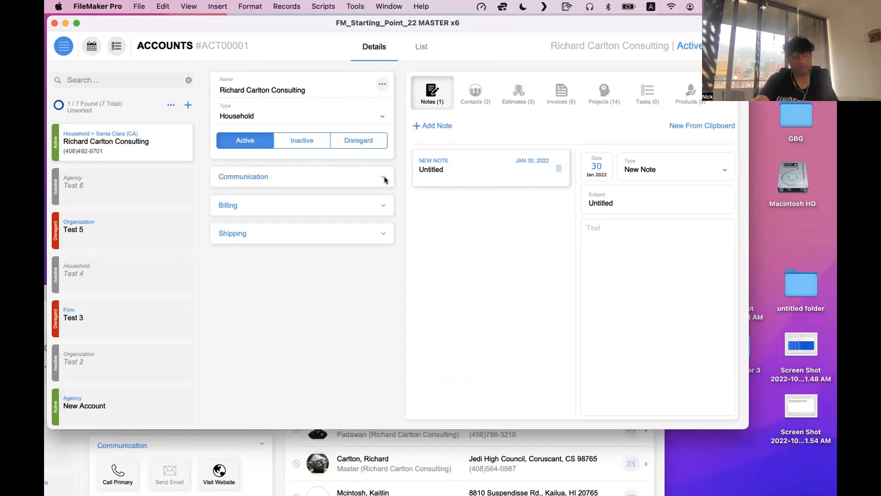
Open the accordion's slide control setup in Layout mode and step back to the Billing slide
{"action": "key", "text": "super+l"}
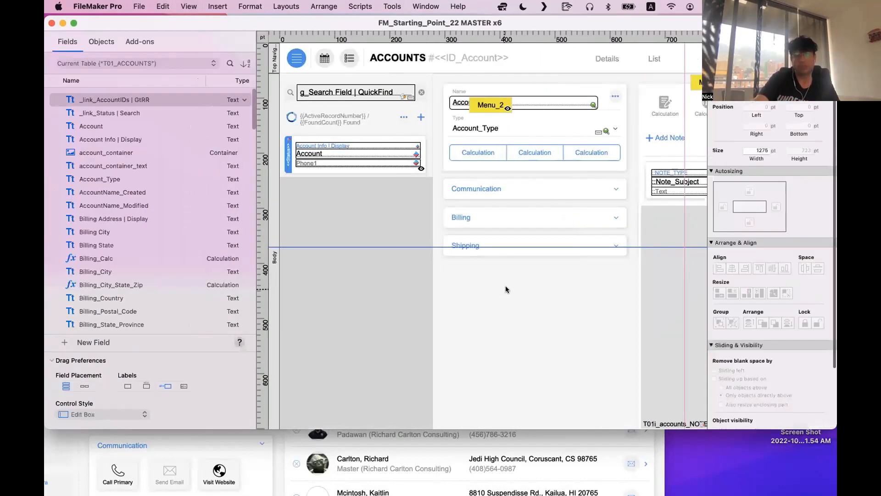
{"action": "left_click", "coordinate": [505, 286]}
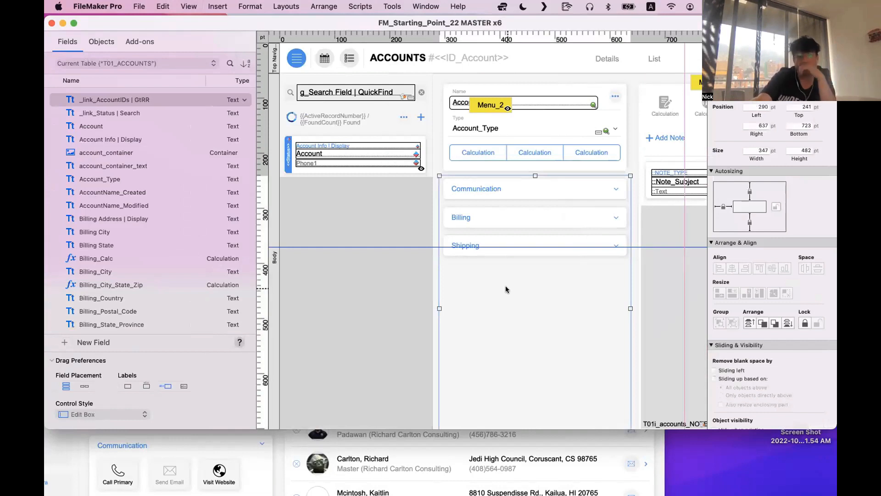
{"action": "double_click", "coordinate": [505, 286]}
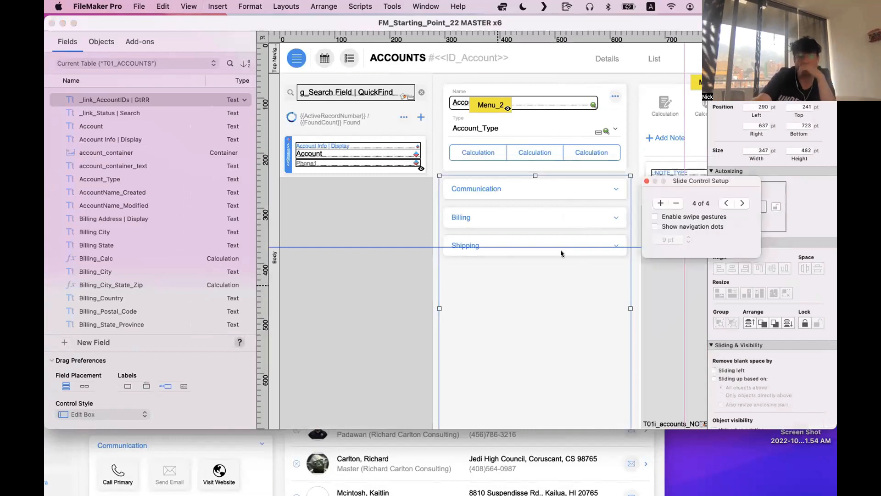
{"action": "left_click", "coordinate": [723, 204]}
Show the layout's object list and expand the accordion's slide control to reveal its four panels
{"action": "left_click", "coordinate": [102, 42]}
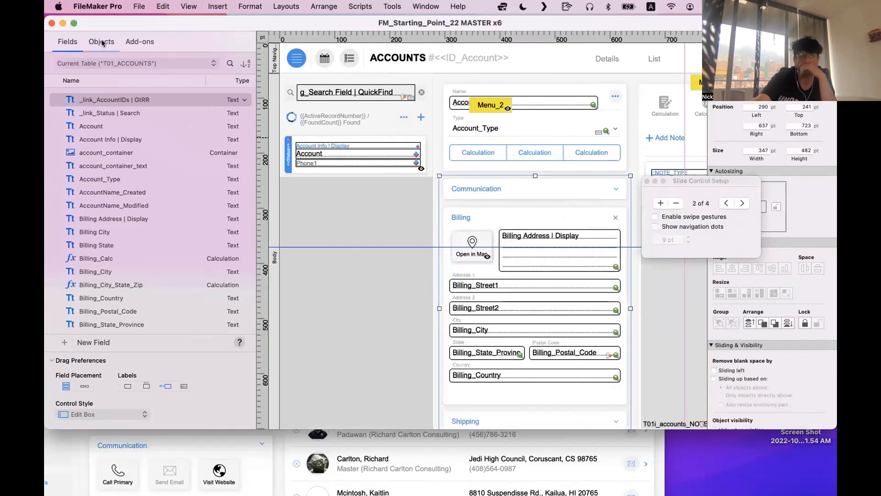
{"action": "left_click", "coordinate": [102, 42]}
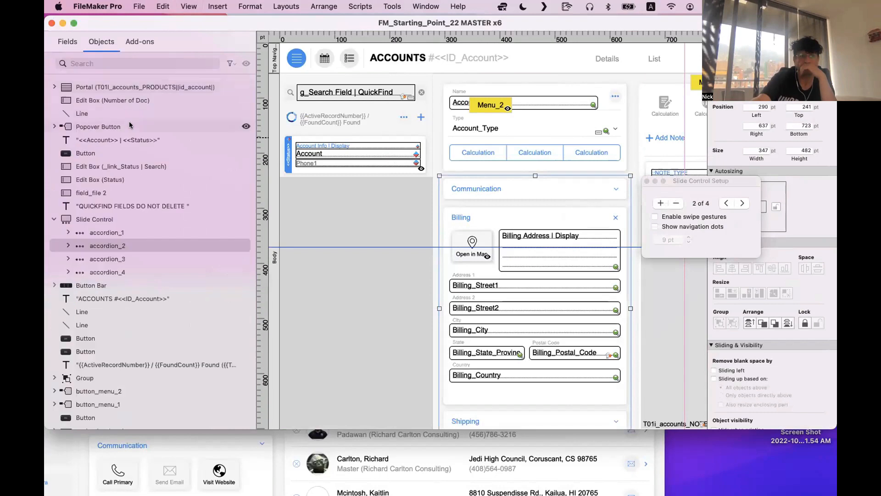
{"action": "left_click", "coordinate": [55, 221]}
{"action": "left_click", "coordinate": [56, 219]}
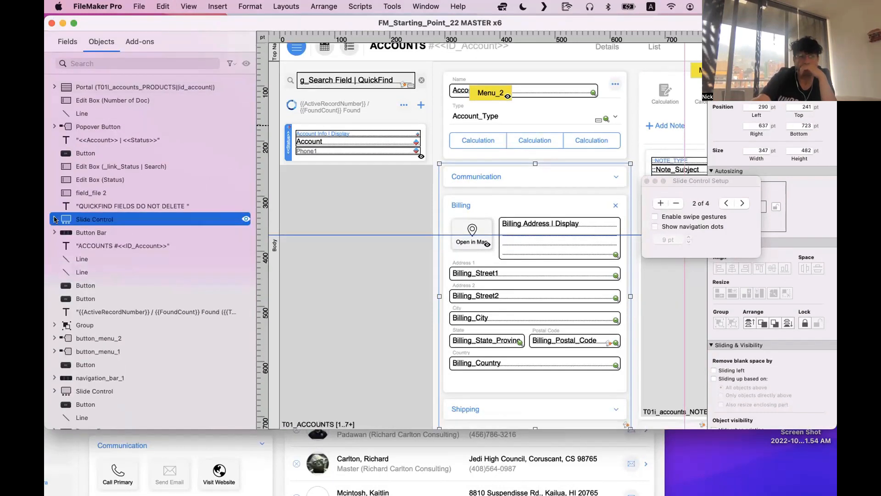
{"action": "left_click", "coordinate": [54, 219]}
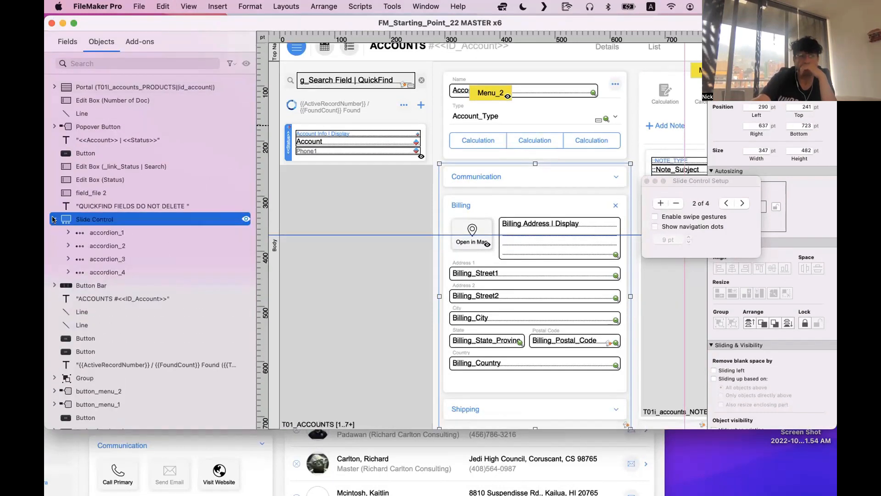
Filter the object list to panel controls, collapse the Popover Button entry and select the accordion_2 panel
{"action": "left_click", "coordinate": [230, 64]}
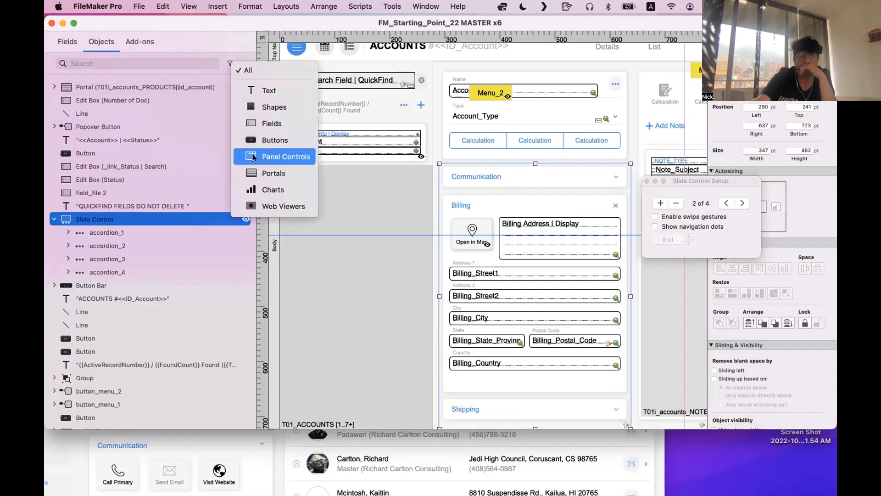
{"action": "left_click", "coordinate": [284, 156]}
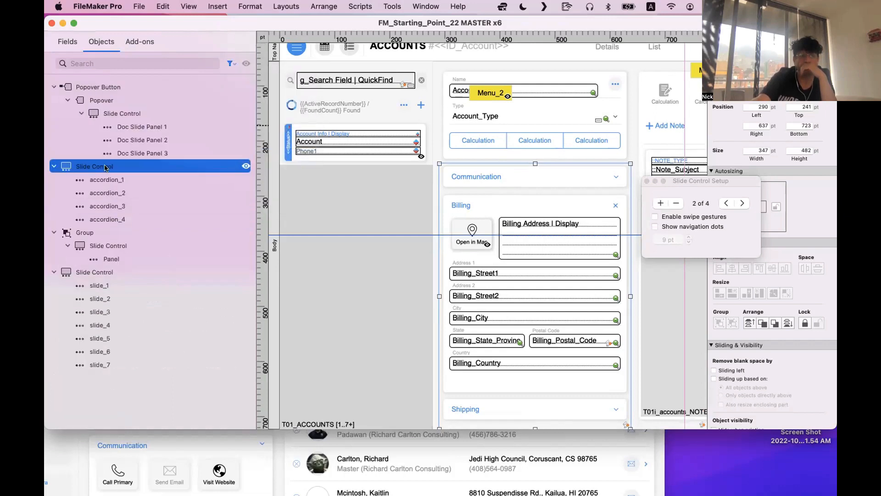
{"action": "left_click", "coordinate": [59, 88]}
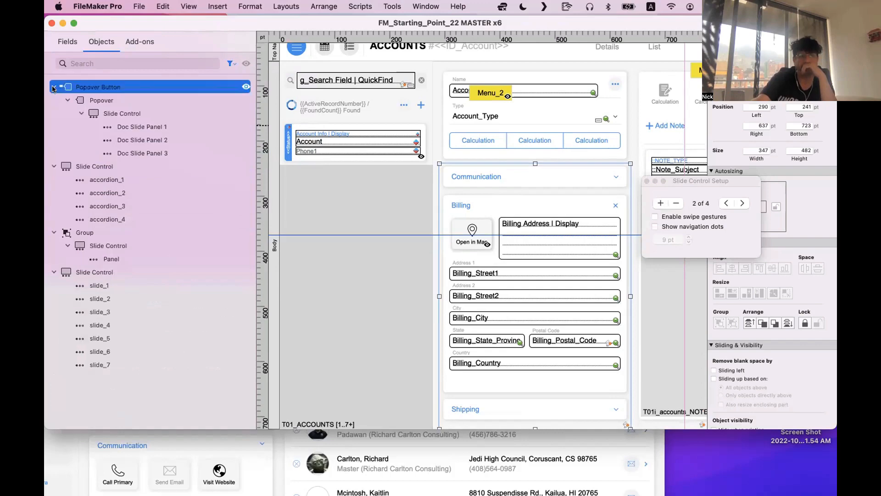
{"action": "left_click", "coordinate": [95, 101]}
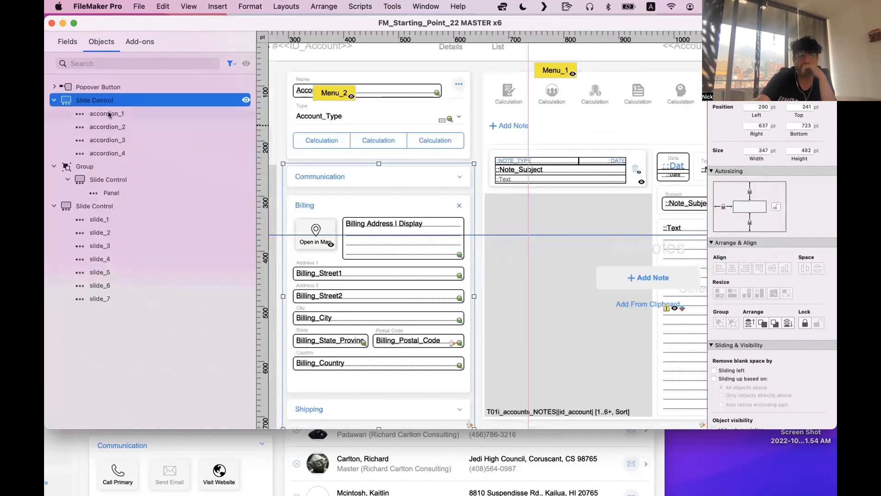
{"action": "left_click", "coordinate": [109, 115]}
{"action": "left_click", "coordinate": [118, 125]}
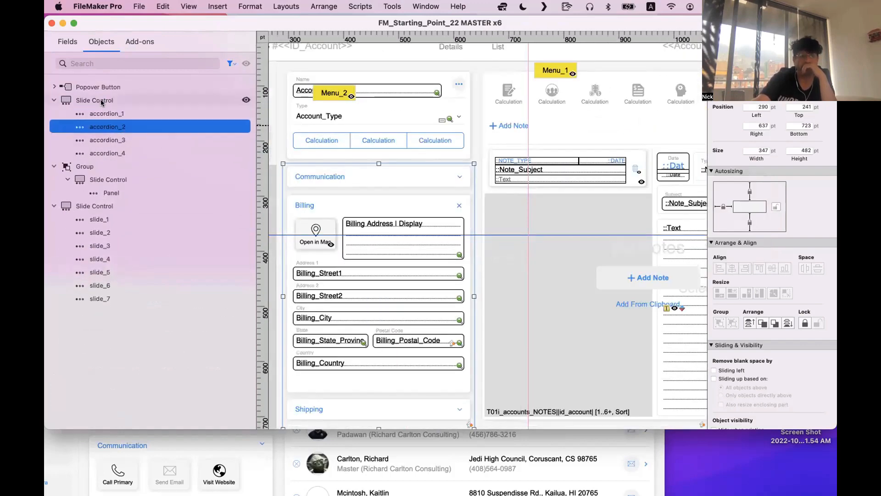
Locate both main slide controls on the layout, and collapse the Group and notes slide control entries, keeping the accordion's entry expanded
{"action": "left_click", "coordinate": [55, 100]}
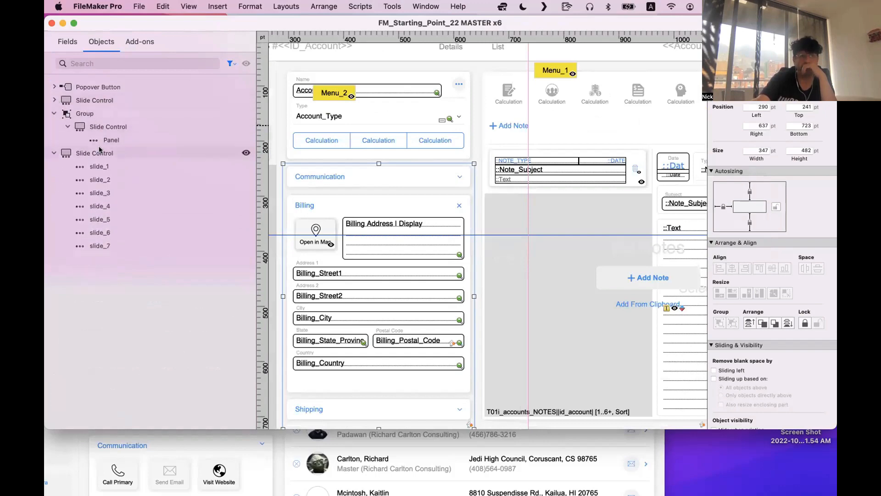
{"action": "left_click", "coordinate": [99, 151]}
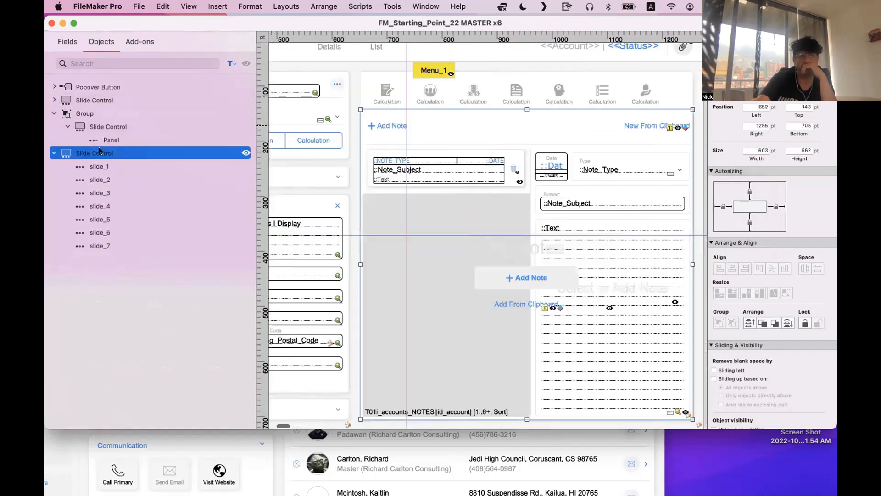
{"action": "left_click", "coordinate": [101, 100]}
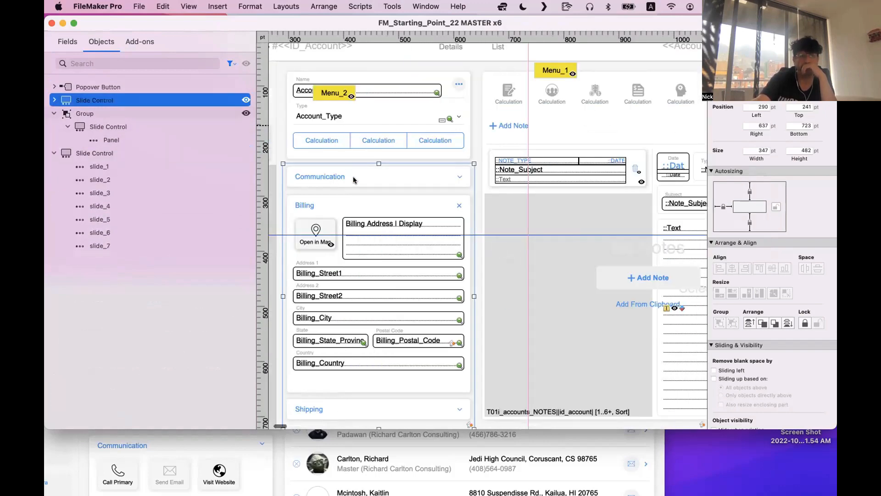
{"action": "left_click", "coordinate": [53, 113]}
{"action": "left_click", "coordinate": [55, 127]}
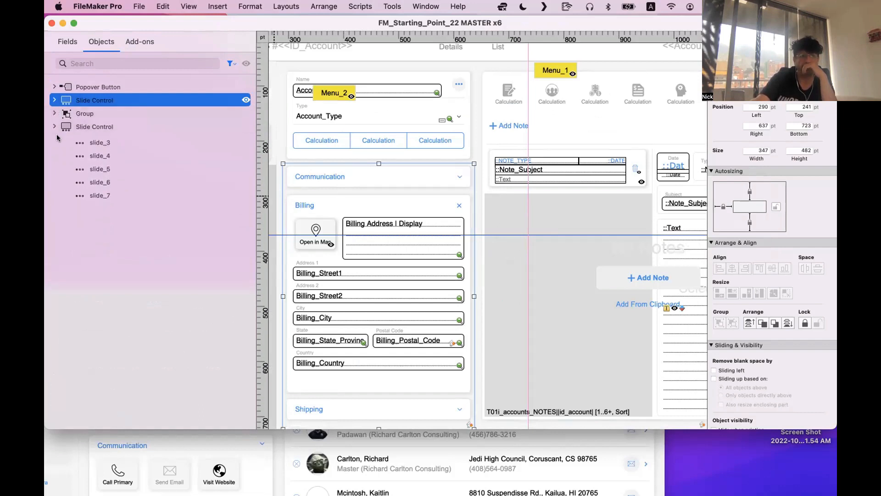
{"action": "left_click", "coordinate": [54, 100]}
Examine which accordion section each of the panels accordion_1 to accordion_4 shows, ending on accordion_1
{"action": "left_click", "coordinate": [112, 117]}
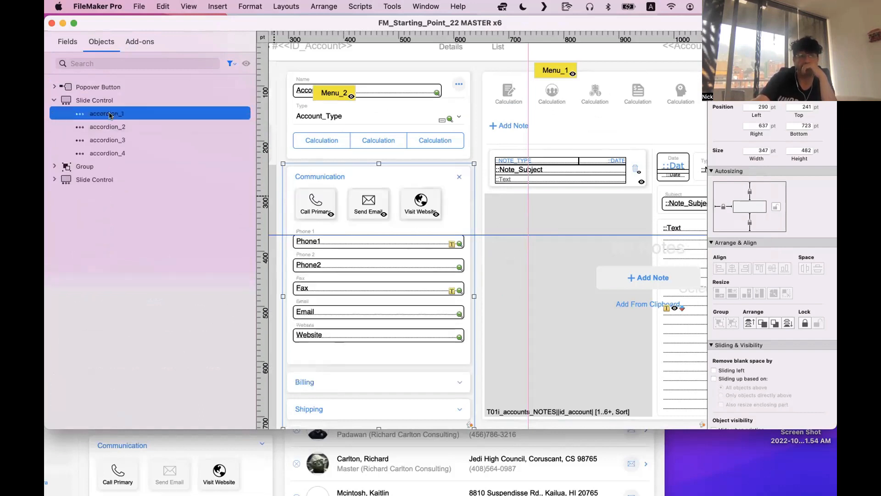
{"action": "left_click", "coordinate": [113, 128]}
{"action": "left_click", "coordinate": [115, 141]}
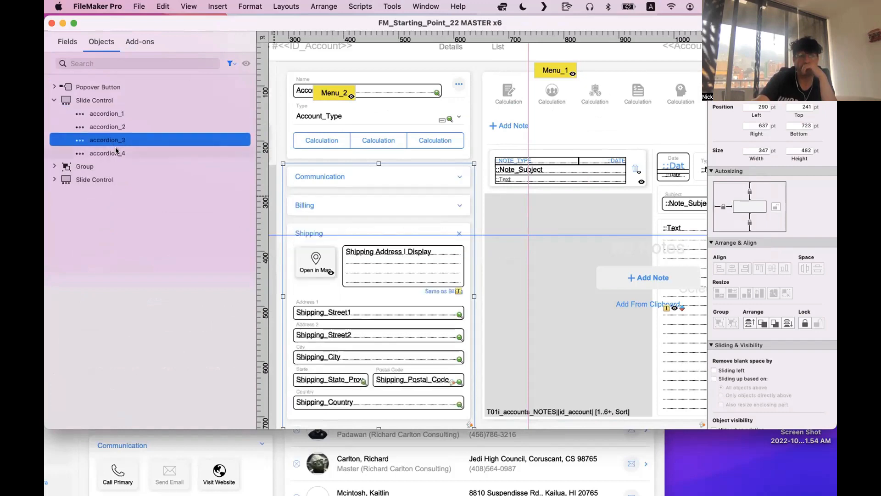
{"action": "left_click", "coordinate": [116, 154]}
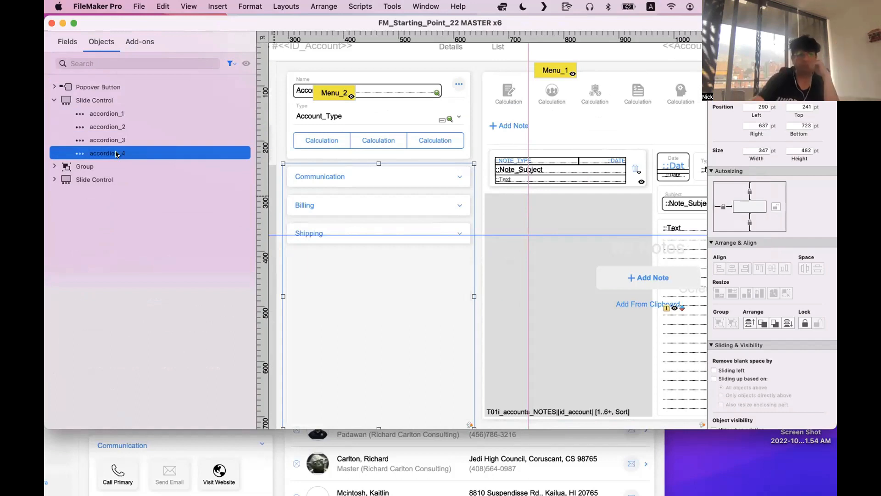
{"action": "left_click", "coordinate": [125, 113]}
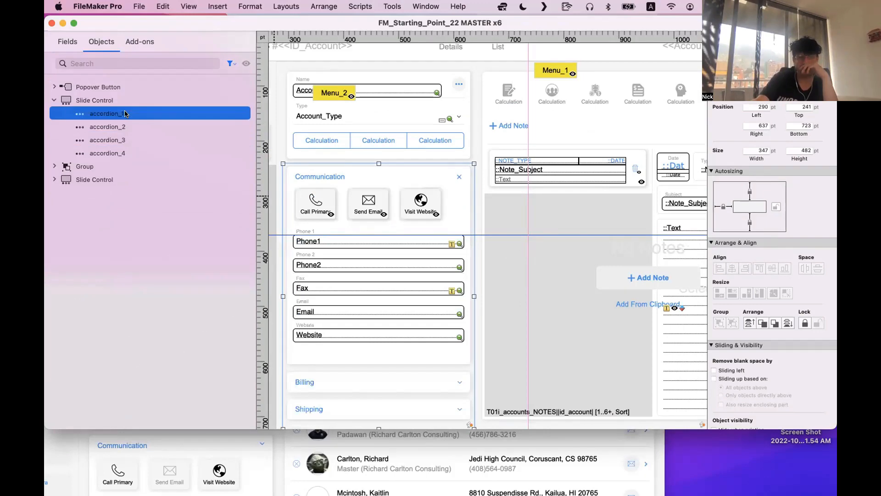
{"action": "left_click", "coordinate": [127, 126]}
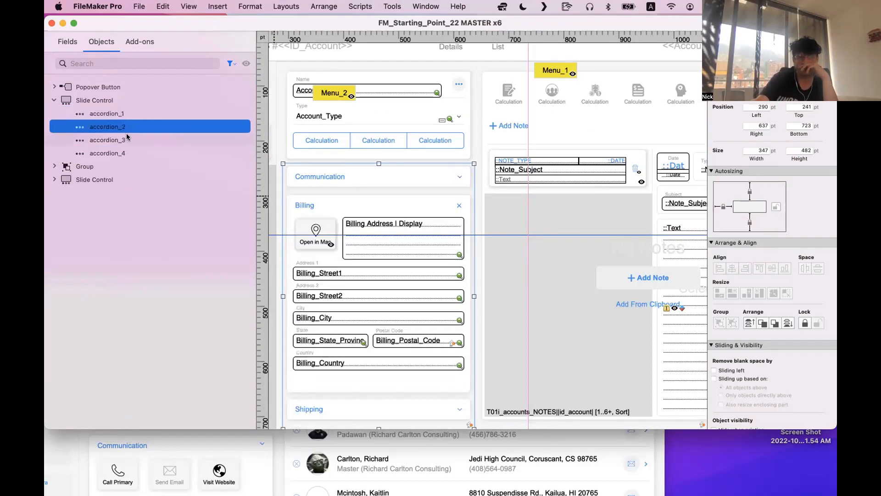
{"action": "left_click", "coordinate": [126, 140]}
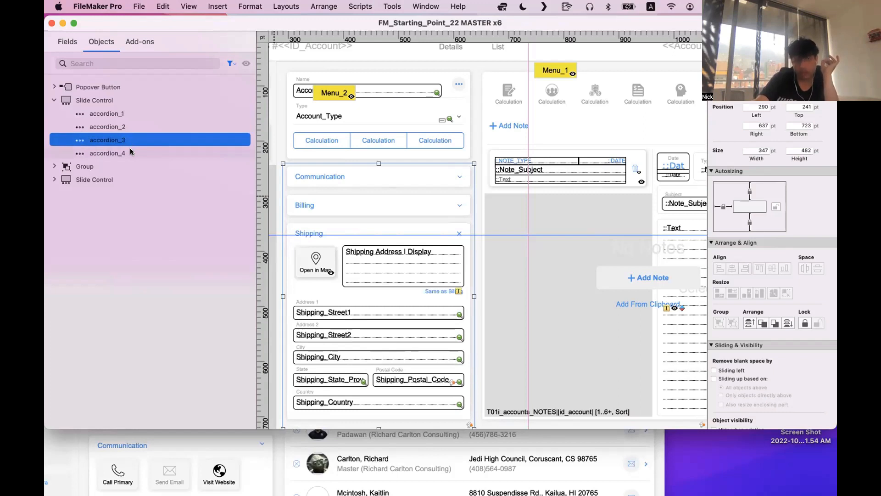
{"action": "left_click", "coordinate": [130, 151]}
{"action": "left_click", "coordinate": [136, 111]}
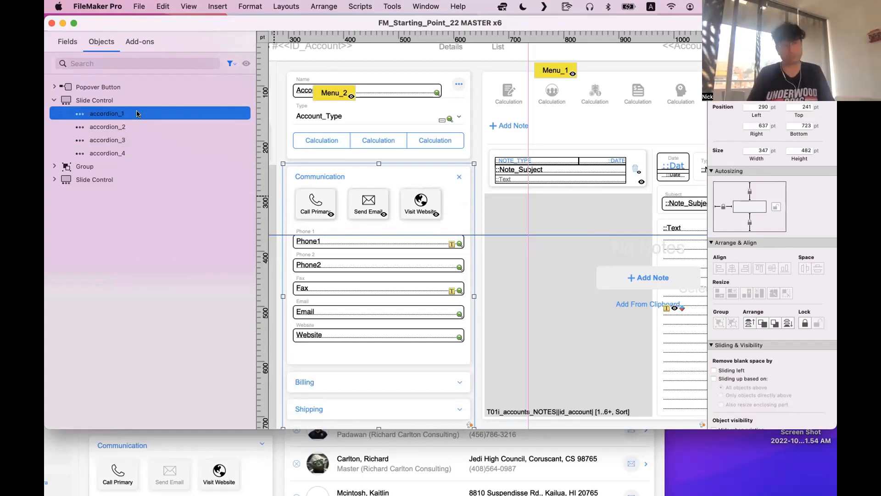
Copy the object name accordion_1 from the panel list and open the Script Workspace
{"action": "double_click", "coordinate": [104, 114]}
{"action": "key", "text": "super+c"}
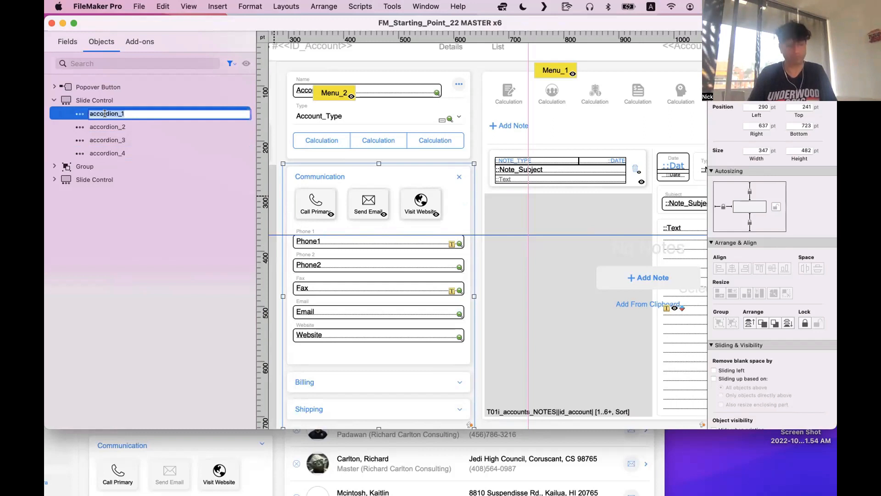
{"action": "left_click", "coordinate": [148, 148]}
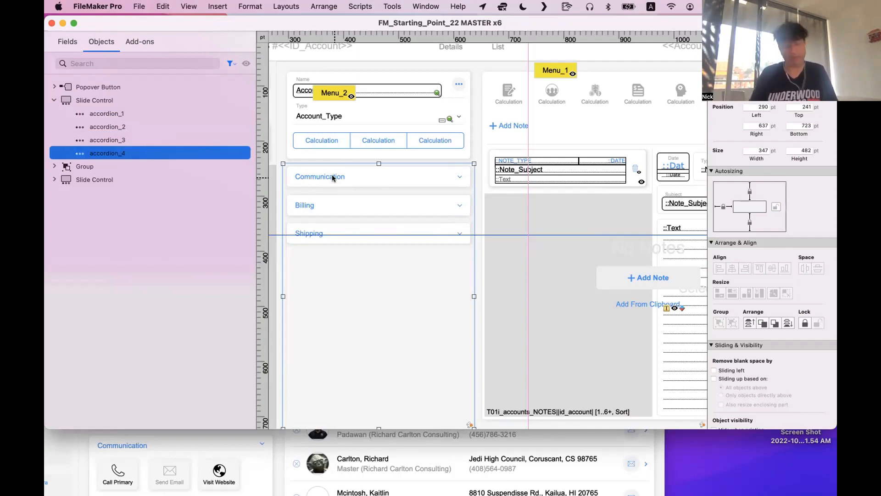
{"action": "key", "text": "super+shift+s"}
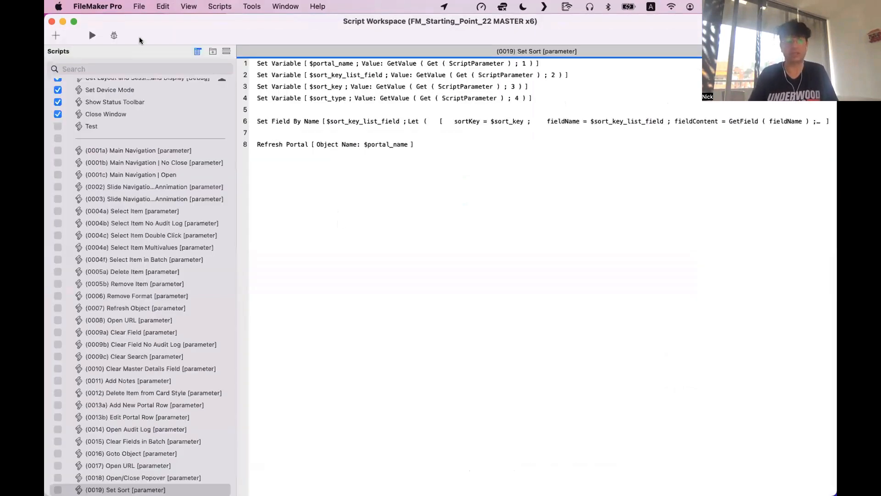
Open the Test script in the Script Workspace and delete all of its existing steps
{"action": "left_click_drag", "start_coordinate": [139, 36], "coordinate": [218, 60]}
{"action": "scroll", "coordinate": [206, 230], "scroll_direction": "up", "scroll_amount": 1}
{"action": "left_click", "coordinate": [180, 162]}
{"action": "left_click", "coordinate": [408, 212]}
{"action": "key", "text": "super+a"}
{"action": "key", "text": "Delete"}
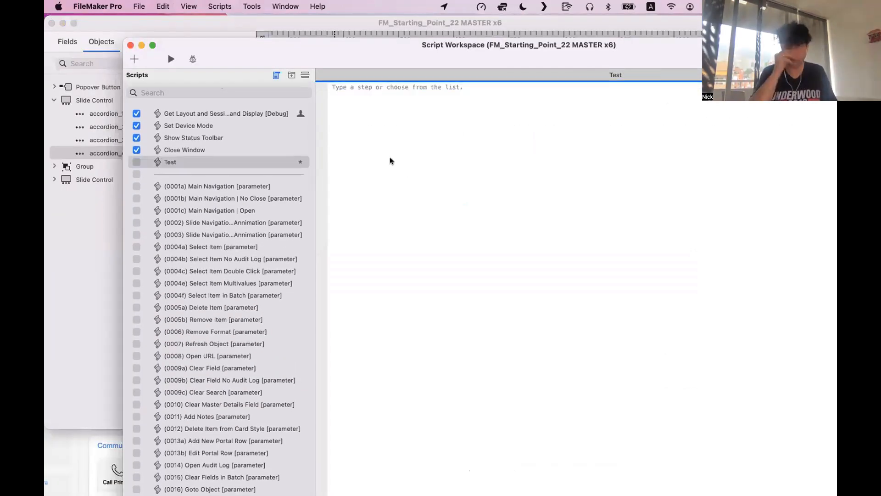
Add a Go to Object step targeting the object name accordion_3 and save the Test script
{"action": "type", "text": "gto"}
{"action": "key", "text": "Return"}
{"action": "key", "text": "Return"}
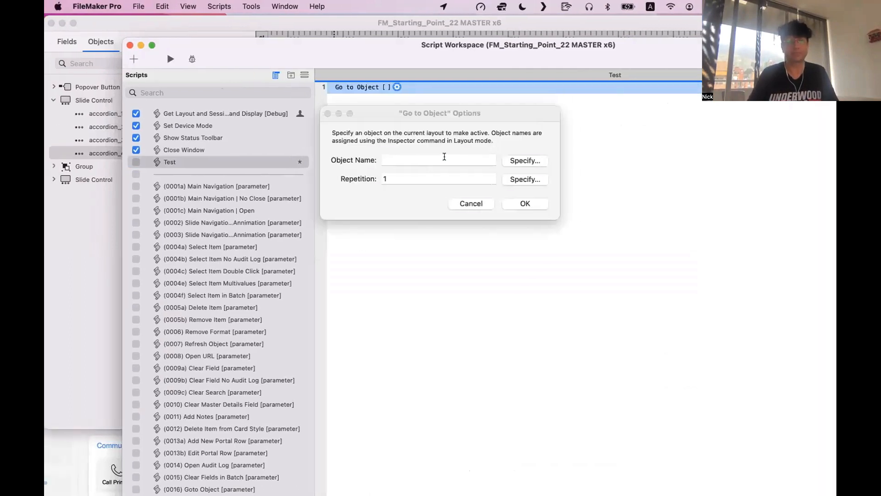
{"action": "key", "text": "super+v"}
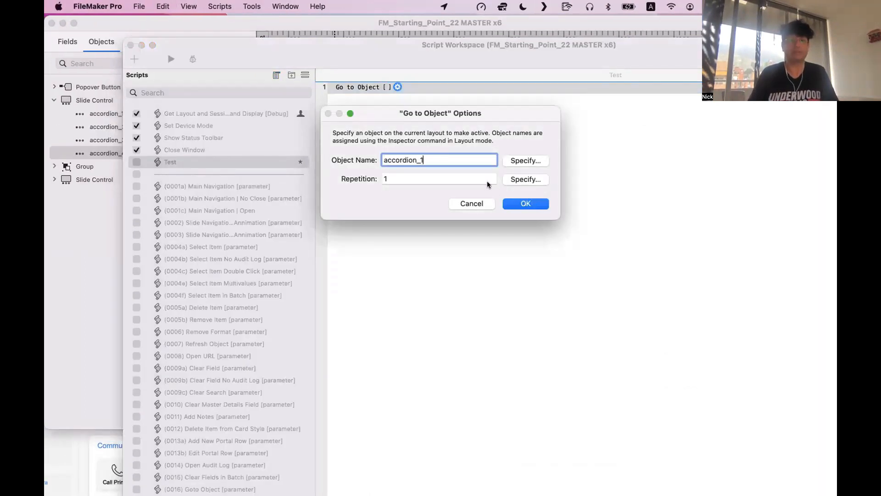
{"action": "key", "text": "BackSpace"}
{"action": "type", "text": "3"}
{"action": "left_click", "coordinate": [526, 204]}
{"action": "key", "text": "super+s"}
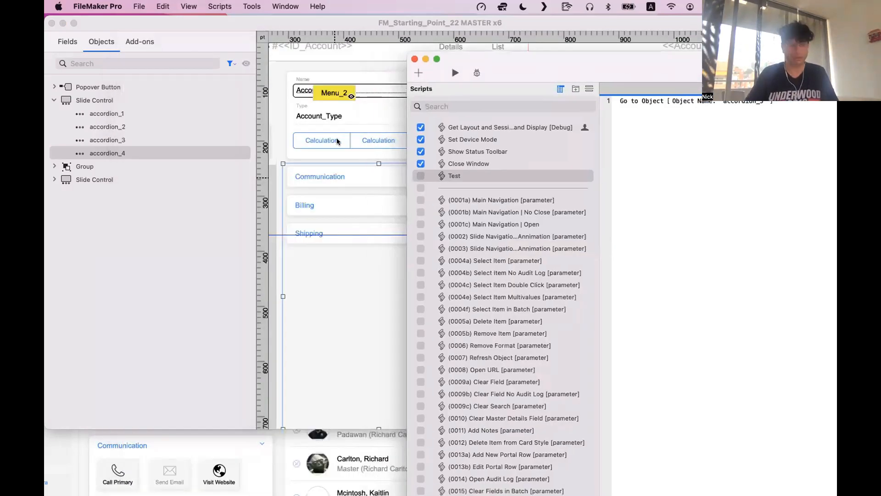
Switch the Accounts layout to Browse mode and run the Test script
{"action": "left_click", "coordinate": [611, 27]}
{"action": "key", "text": "super+b"}
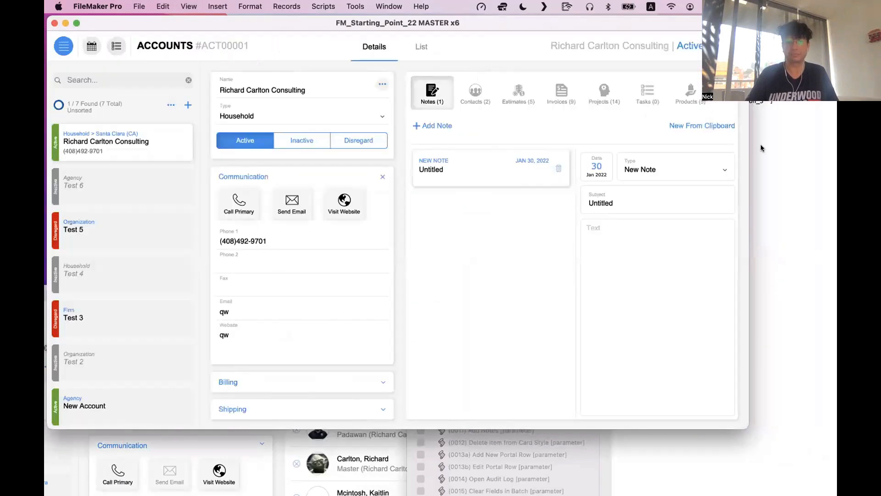
{"action": "left_click", "coordinate": [760, 145]}
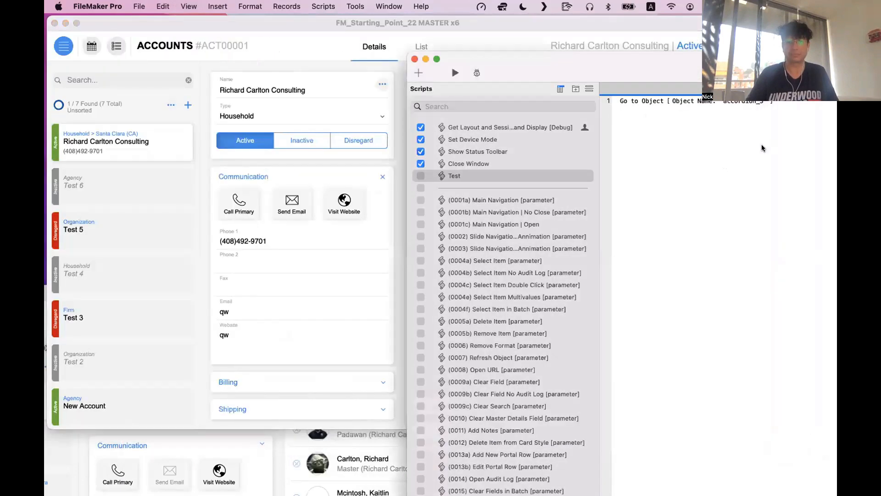
{"action": "left_click", "coordinate": [456, 74]}
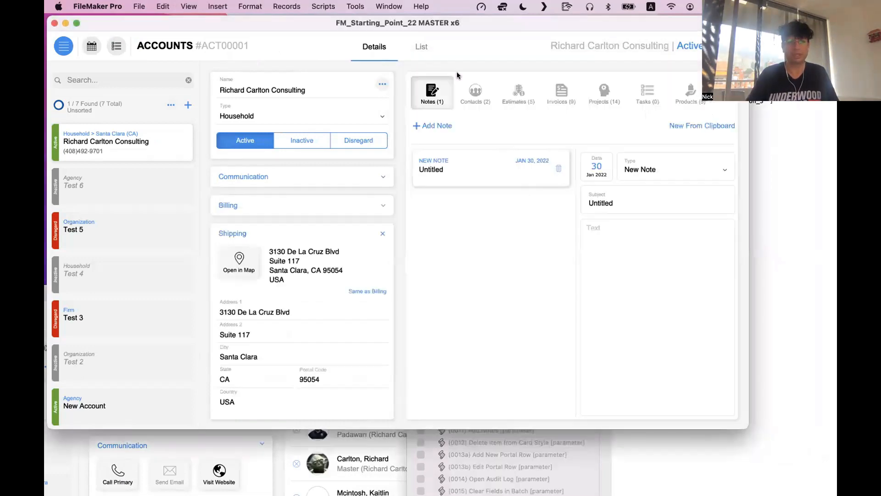
Change the Go to Object step's object name to accordion_1 and run the Test script
{"action": "left_click", "coordinate": [797, 247]}
{"action": "double_click", "coordinate": [756, 103]}
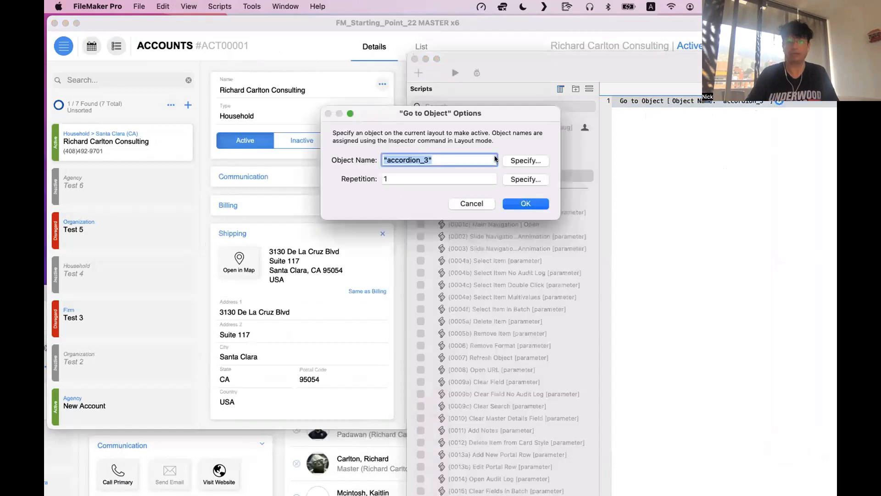
{"action": "left_click", "coordinate": [429, 159]}
{"action": "key", "text": "BackSpace"}
{"action": "type", "text": "1"}
{"action": "key", "text": "Return"}
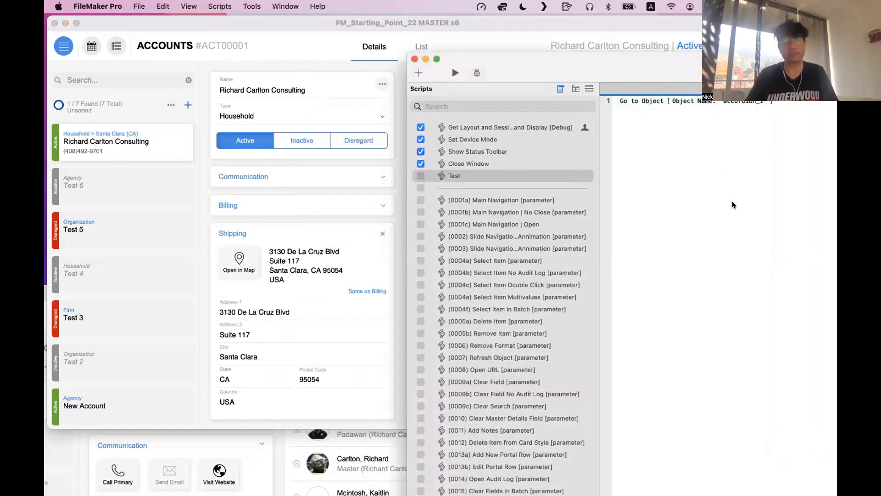
{"action": "left_click", "coordinate": [646, 101]}
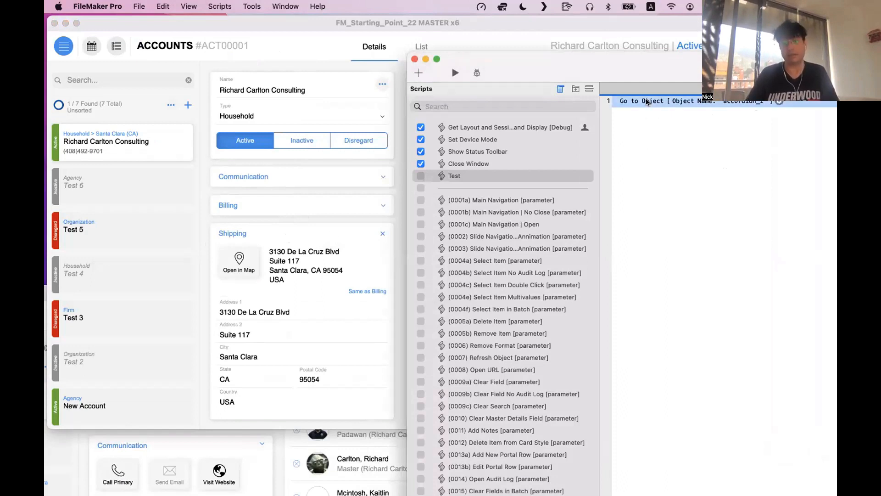
{"action": "left_click", "coordinate": [454, 73]}
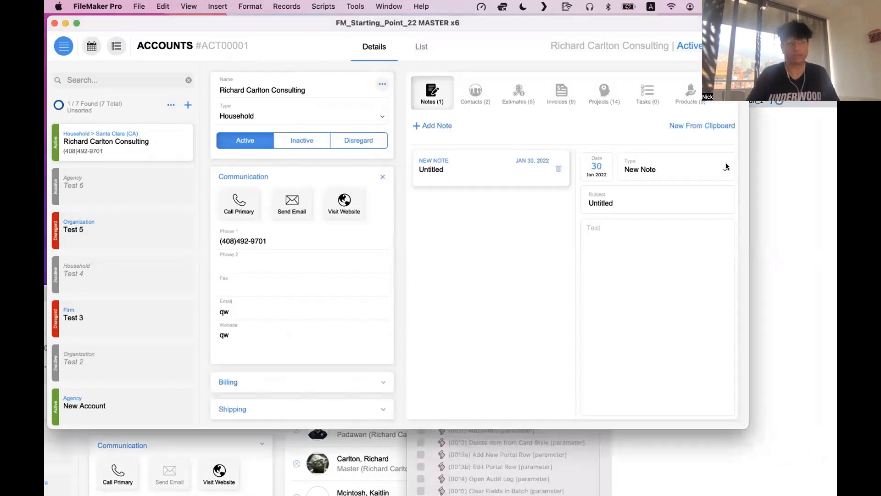
Add a Set Layout Object Animation step above the Go to Object step and set it to Off
{"action": "left_click", "coordinate": [777, 173]}
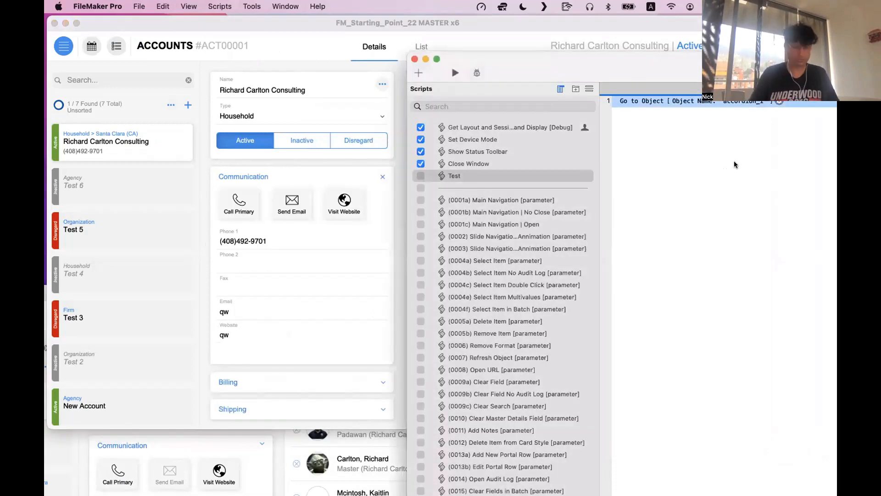
{"action": "left_click", "coordinate": [734, 165]}
{"action": "type", "text": "ani"}
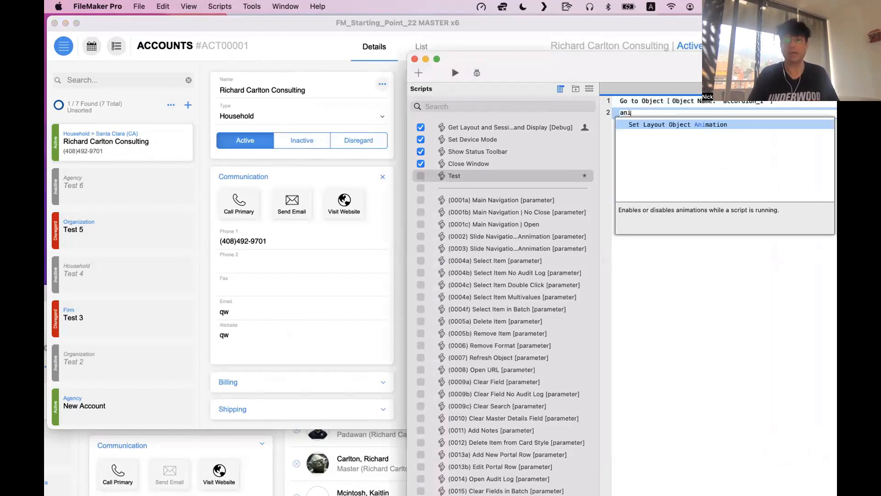
{"action": "key", "text": "Return"}
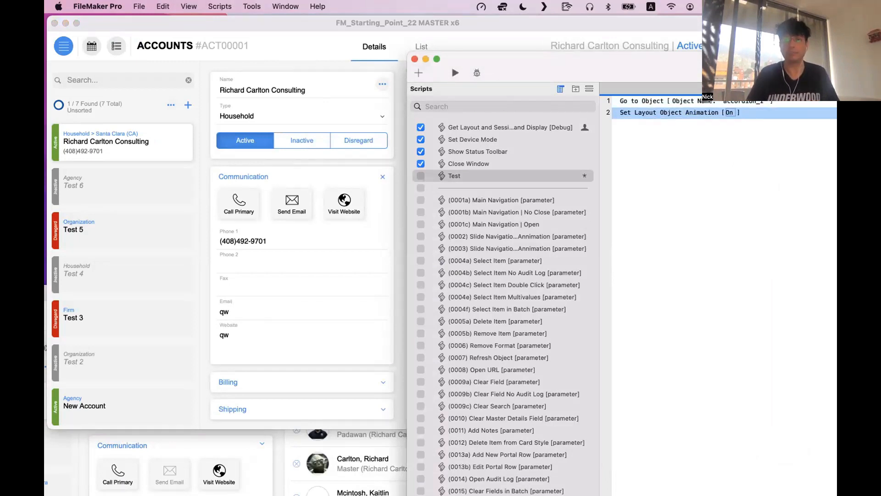
{"action": "left_click", "coordinate": [736, 155]}
{"action": "left_click_drag", "start_coordinate": [676, 112], "coordinate": [671, 99]}
{"action": "left_click", "coordinate": [659, 102]}
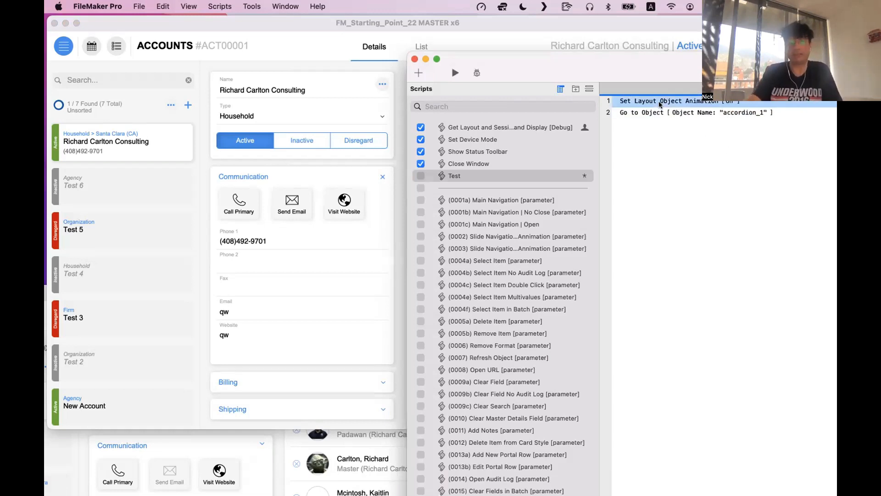
{"action": "left_click", "coordinate": [725, 102]}
{"action": "left_click", "coordinate": [690, 154]}
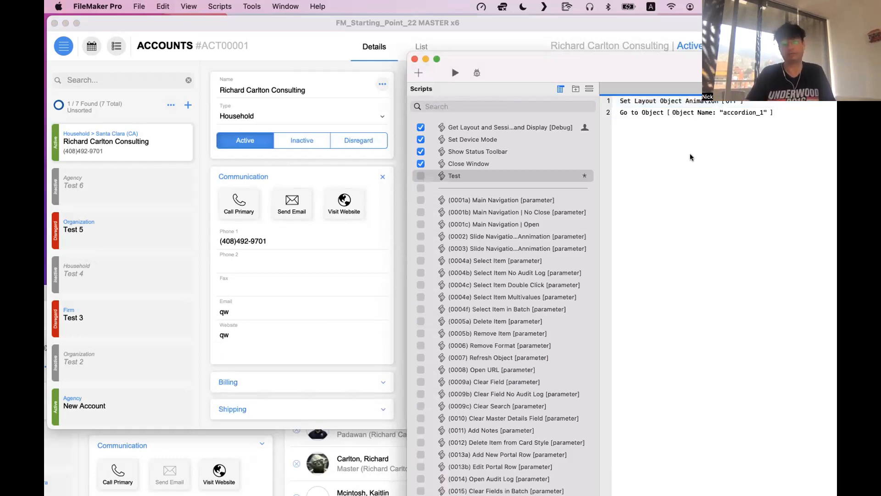
Run the script with animation off, retarget Go to Object to accordion_3, and run it again
{"action": "left_click", "coordinate": [456, 73]}
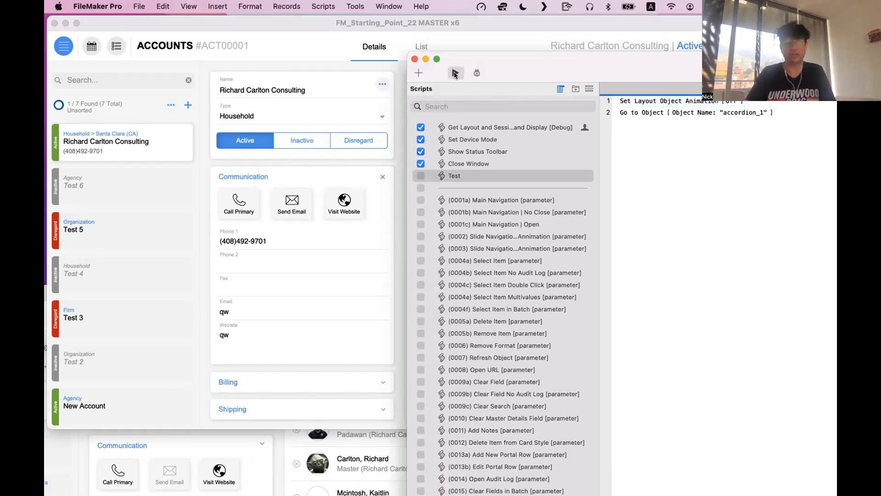
{"action": "left_click", "coordinate": [751, 115]}
{"action": "double_click", "coordinate": [750, 114]}
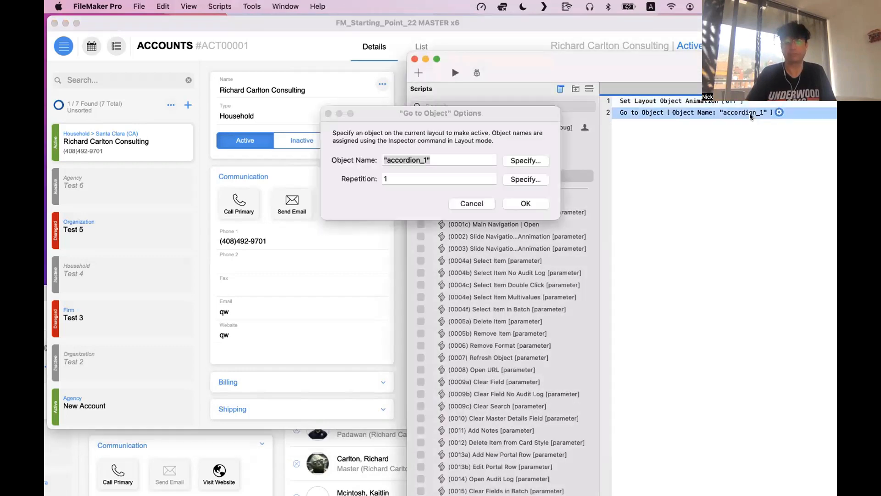
{"action": "left_click", "coordinate": [425, 159]}
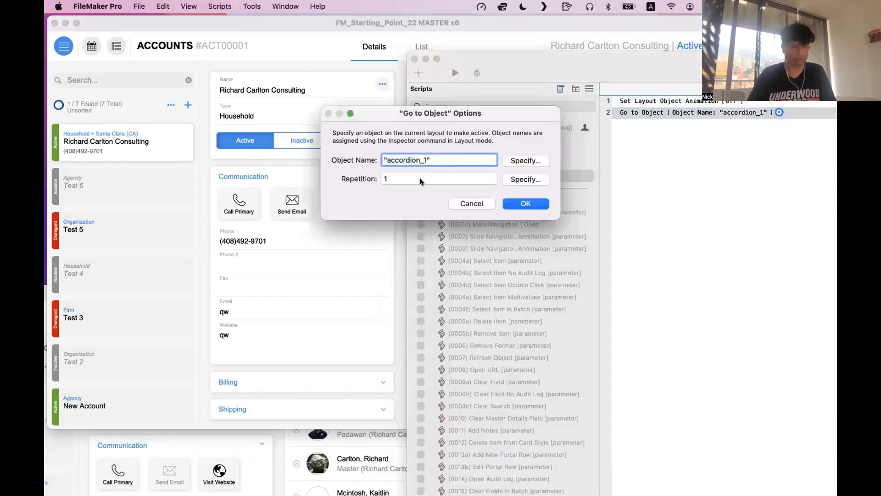
{"action": "key", "text": "BackSpace"}
{"action": "type", "text": "3"}
{"action": "key", "text": "Return"}
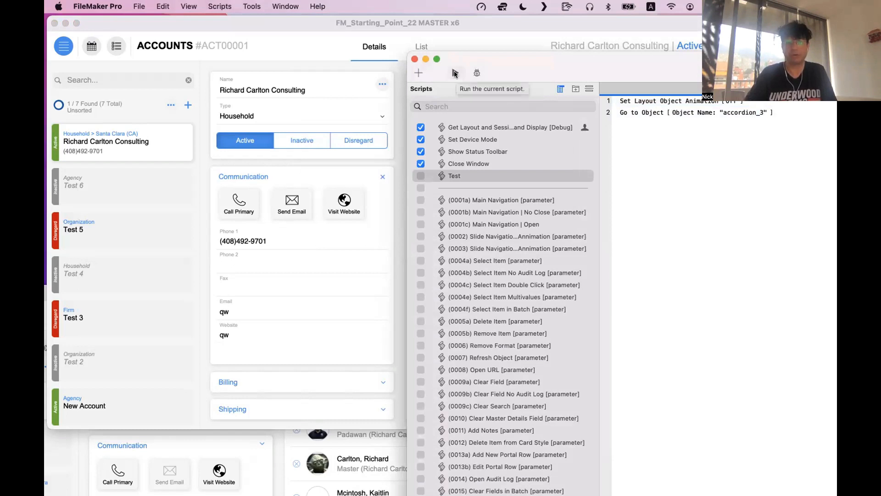
{"action": "left_click", "coordinate": [455, 73]}
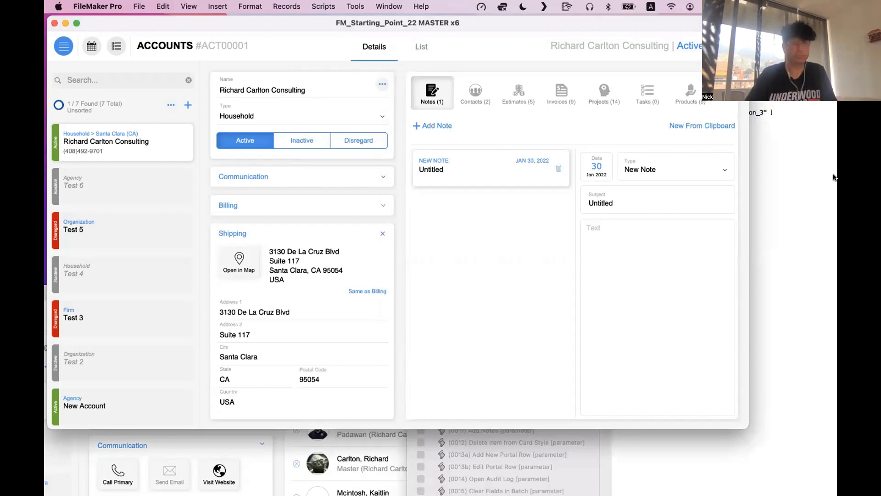
Set Set Layout Object Animation to On, target accordion_1, and save and run the Test script
{"action": "left_click", "coordinate": [786, 170]}
{"action": "left_click", "coordinate": [672, 104]}
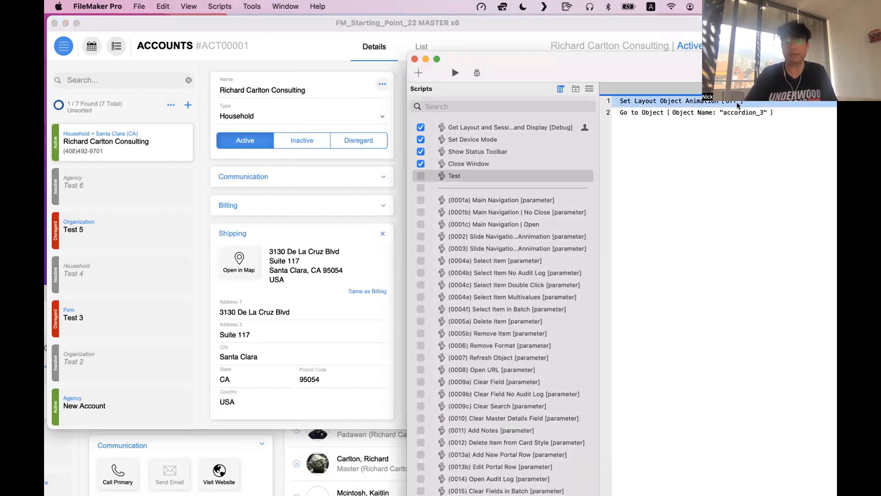
{"action": "double_click", "coordinate": [739, 113]}
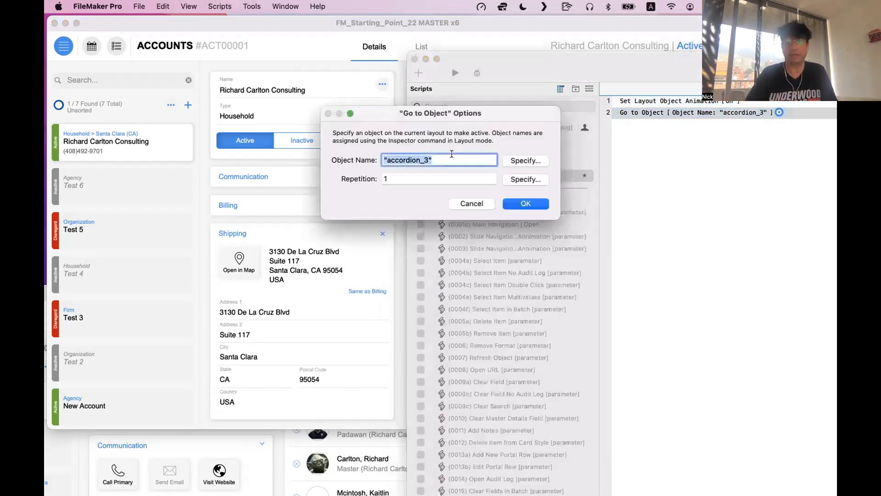
{"action": "left_click", "coordinate": [427, 158]}
{"action": "key", "text": "BackSpace"}
{"action": "type", "text": "1"}
{"action": "left_click", "coordinate": [525, 203]}
{"action": "key", "text": "super+s"}
{"action": "left_click", "coordinate": [455, 73]}
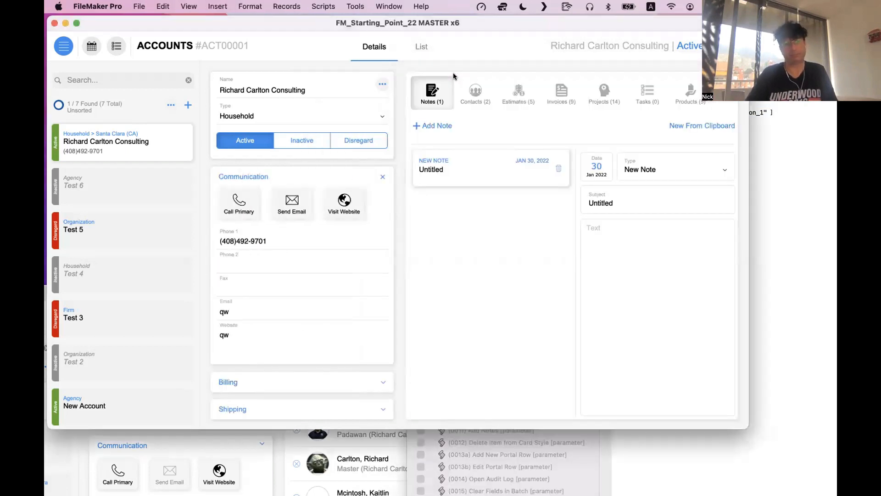
Delete the Set Layout Object Animation step from the Test script
{"action": "left_click", "coordinate": [812, 178]}
{"action": "left_click", "coordinate": [647, 105]}
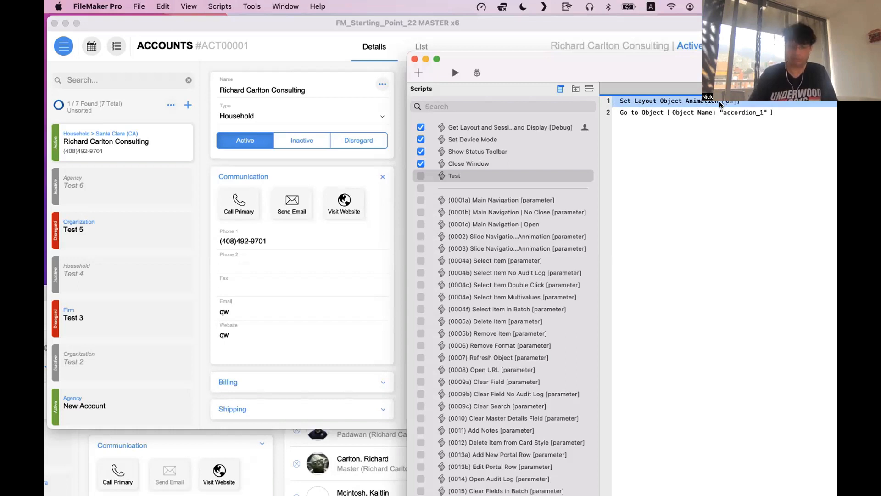
{"action": "key", "text": "BackSpace"}
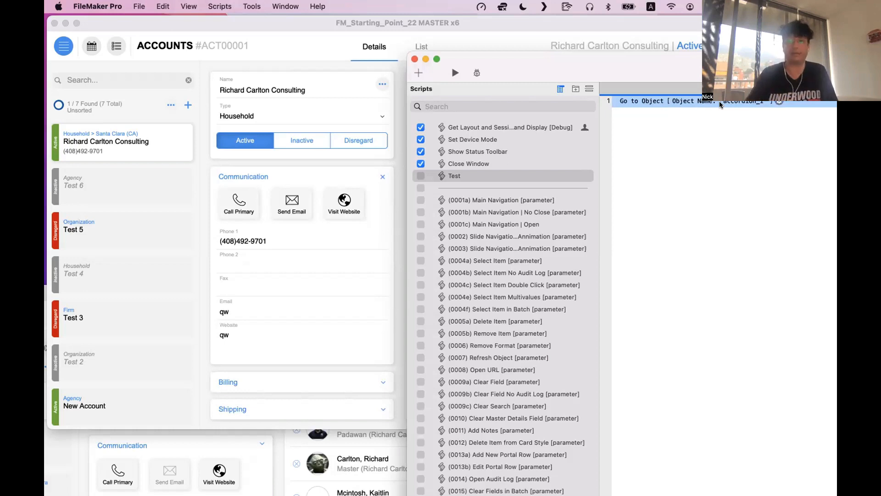
Set the Go to Object step's object name to accordion_2, then save and run the Test script
{"action": "double_click", "coordinate": [719, 101]}
{"action": "left_click", "coordinate": [426, 158]}
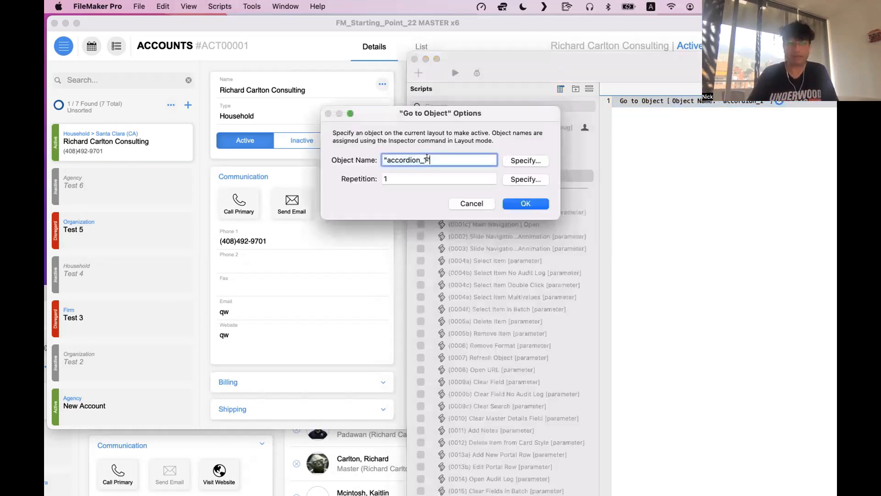
{"action": "key", "text": "BackSpace"}
{"action": "type", "text": "2"}
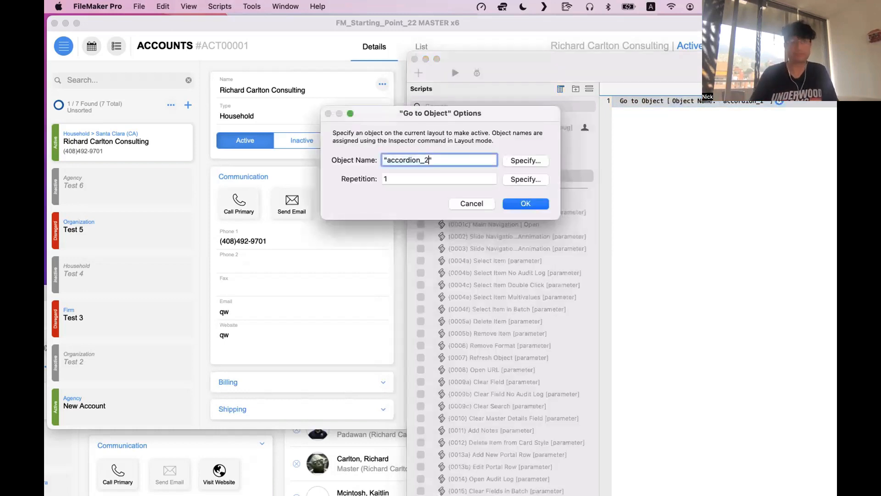
{"action": "key", "text": "Return"}
{"action": "key", "text": "super+s"}
{"action": "left_click", "coordinate": [448, 71]}
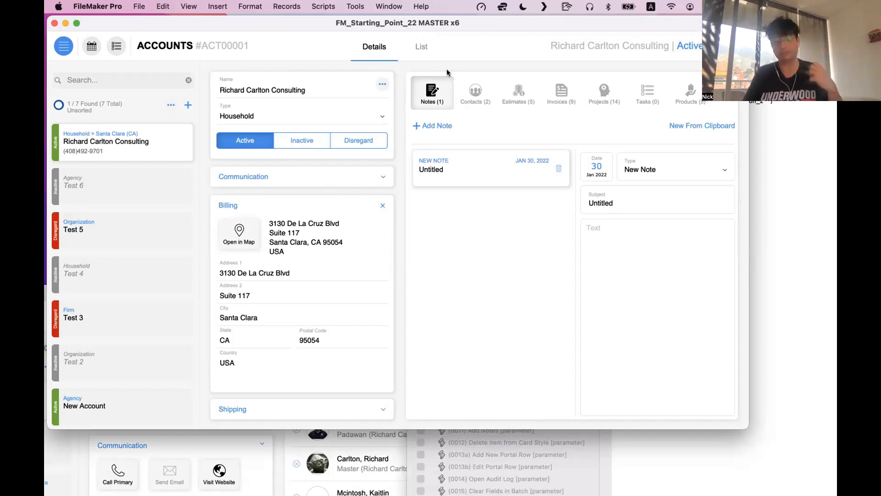
Return the Accounts layout to Layout mode, check the Panel Controls object filter, and show the status toolbar
{"action": "key", "text": "super+l"}
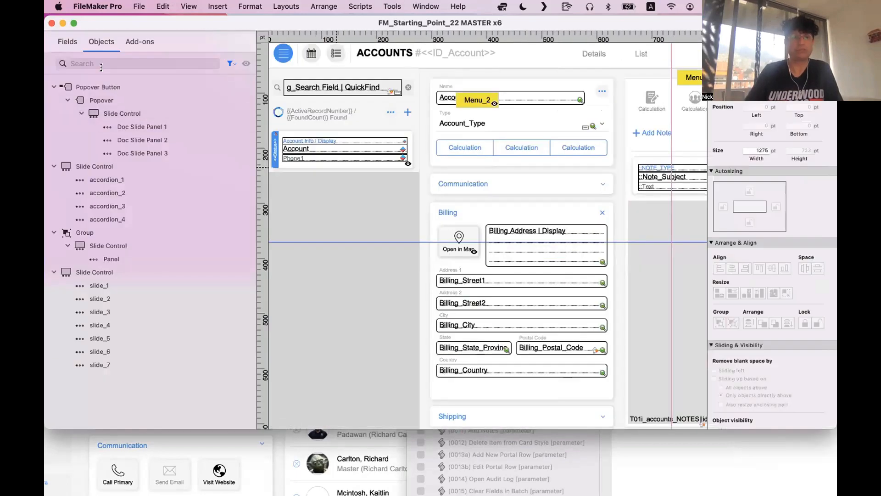
{"action": "left_click", "coordinate": [229, 64]}
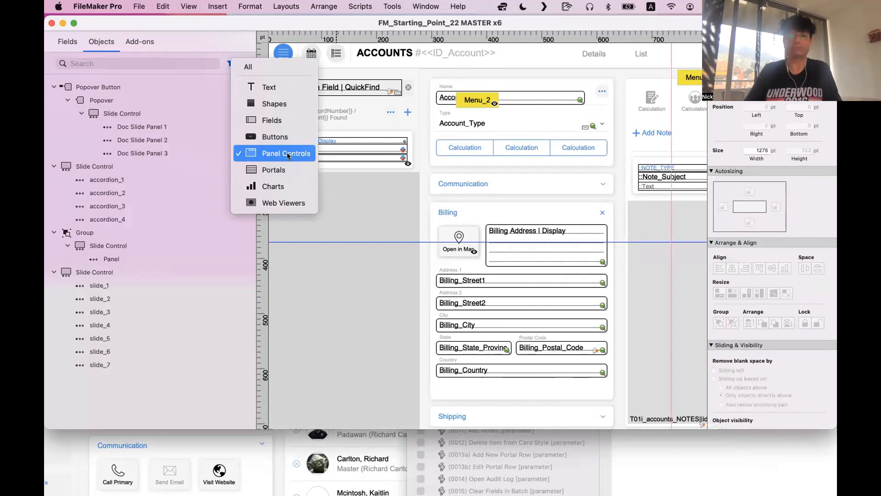
{"action": "key", "text": "super+alt+s"}
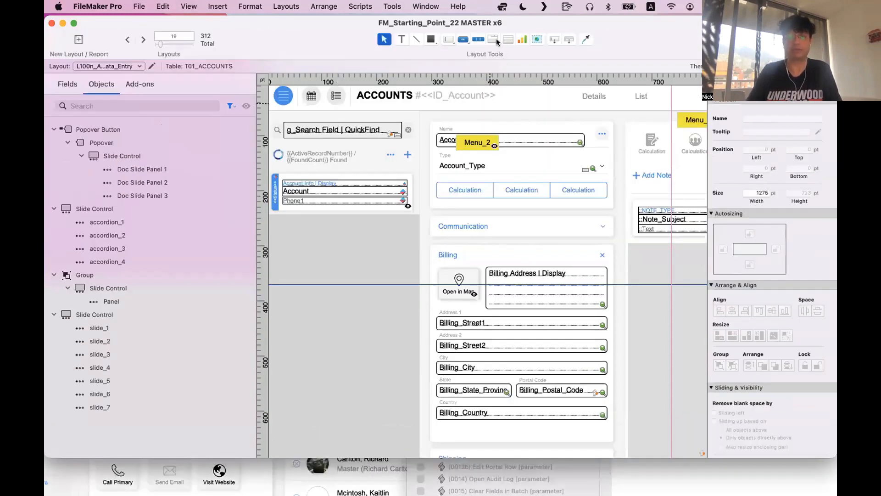
Choose the Slide Control drawing tool and open the object list's type filter
{"action": "left_click", "coordinate": [494, 40]}
{"action": "left_click", "coordinate": [497, 41]}
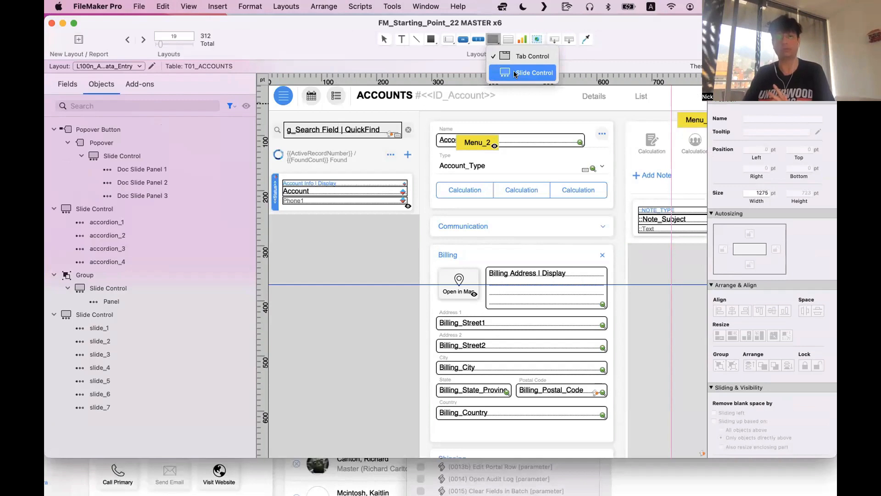
{"action": "left_click", "coordinate": [513, 71]}
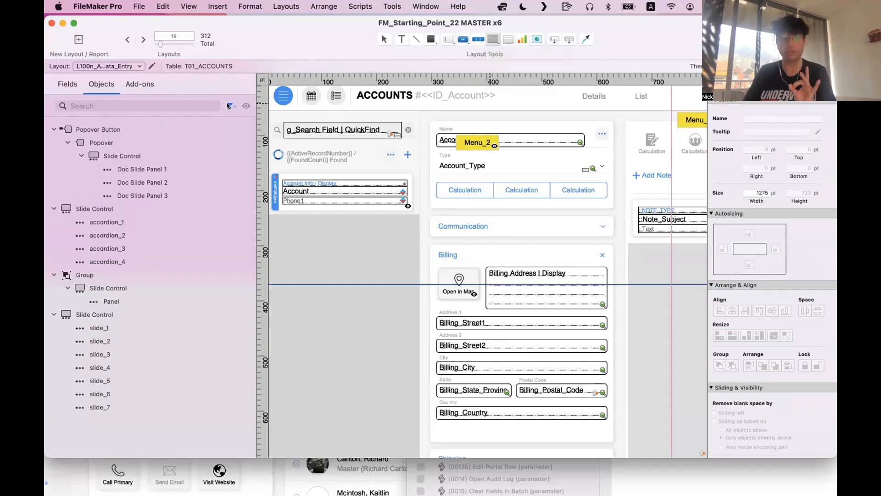
{"action": "left_click", "coordinate": [226, 106]}
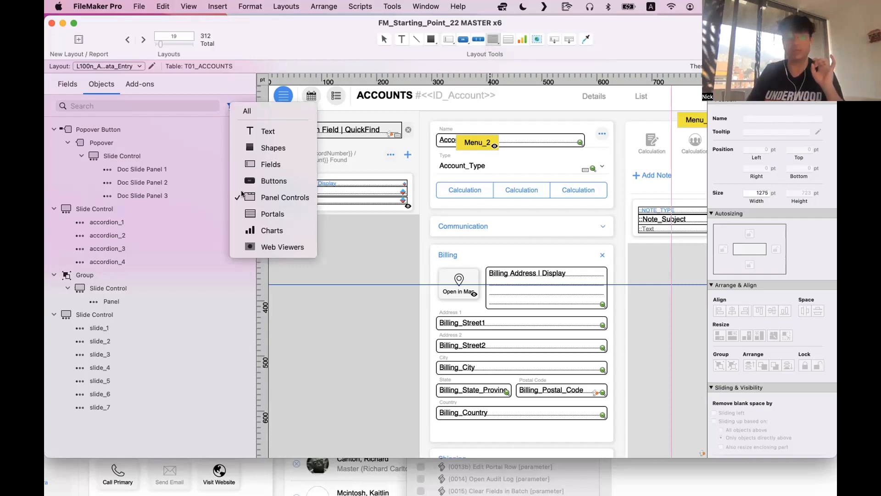
Check the panel drawing tool's Slide Control option and the Panel Controls filter of the object list
{"action": "left_click", "coordinate": [493, 39]}
{"action": "left_click", "coordinate": [493, 39]}
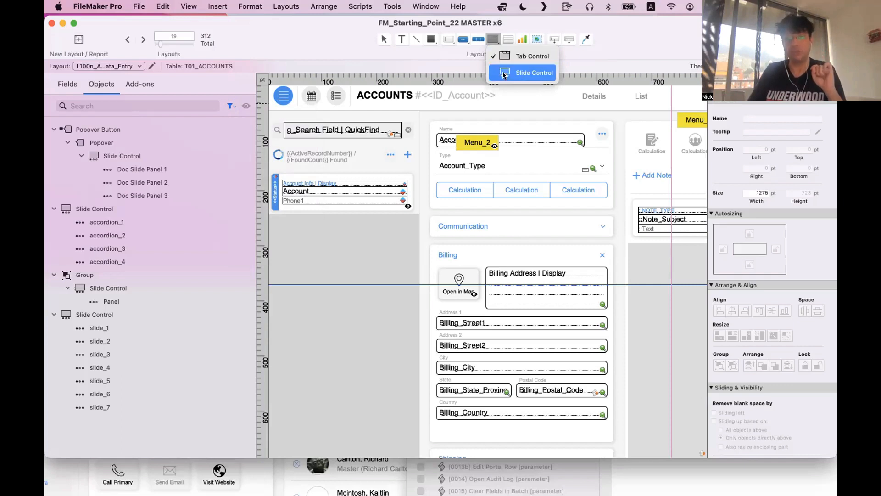
{"action": "left_click", "coordinate": [230, 106]}
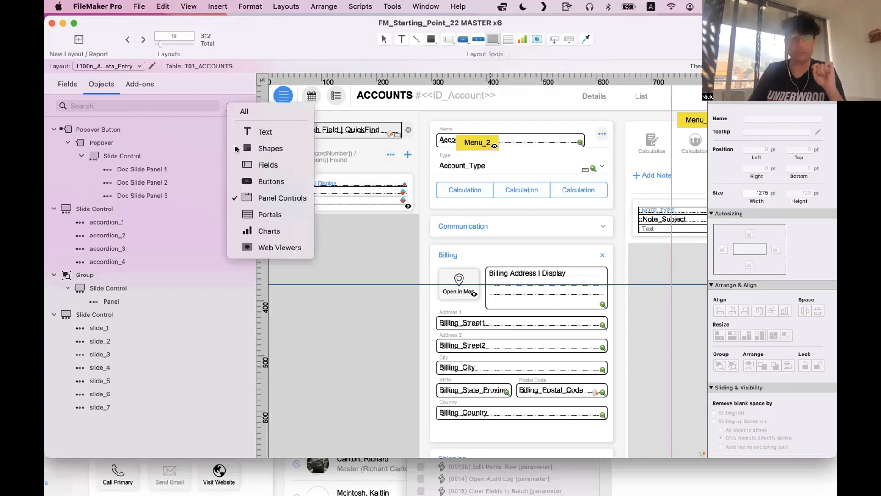
{"action": "left_click", "coordinate": [249, 197]}
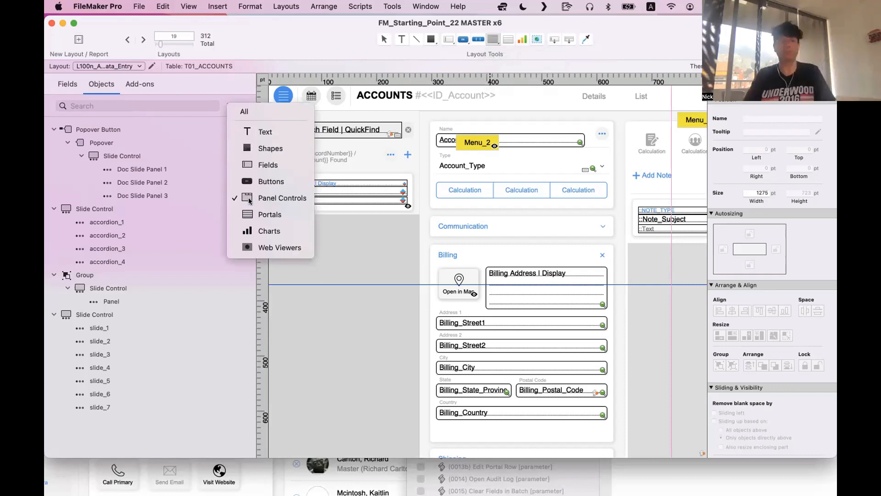
Select the accordion_1, accordion_2, accordion_3 and accordion_4 panels one after another in the object list to show each slide
{"action": "left_click", "coordinate": [137, 222]}
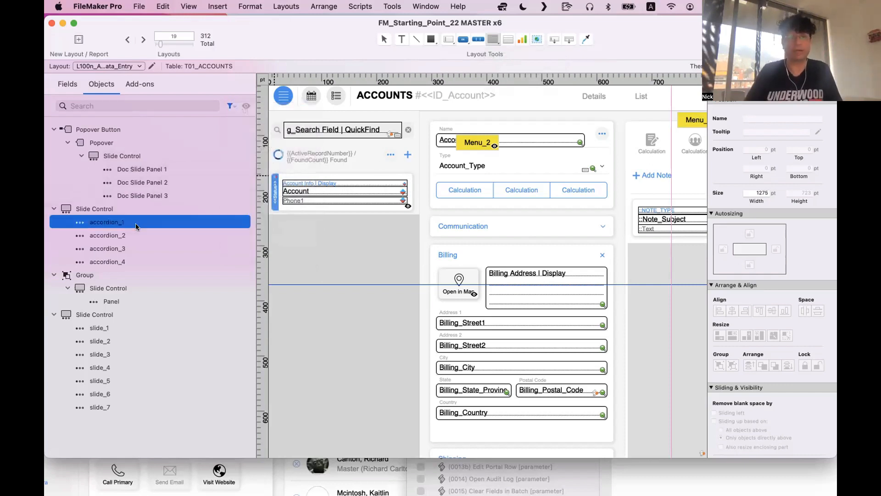
{"action": "left_click", "coordinate": [128, 234]}
{"action": "left_click", "coordinate": [125, 251]}
{"action": "left_click", "coordinate": [125, 262]}
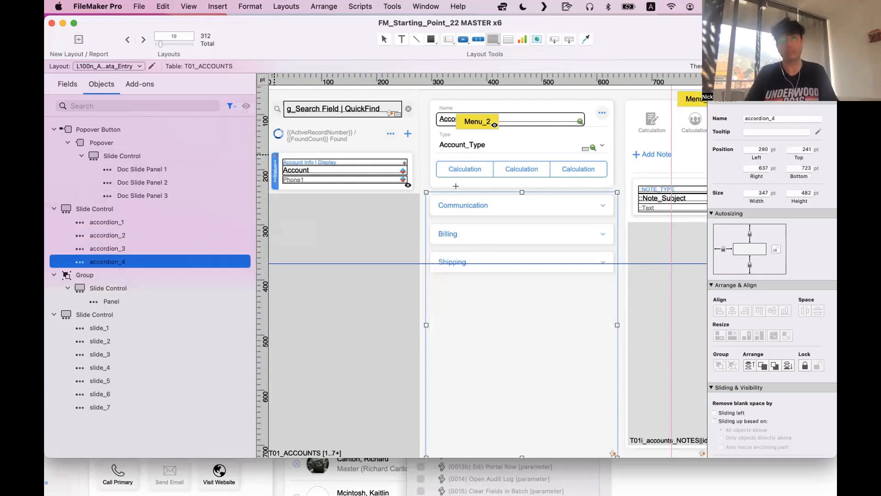
Select the Communication, Billing and Shipping header buttons in turn on the collapsed accordion_4 panel
{"action": "left_click", "coordinate": [517, 205]}
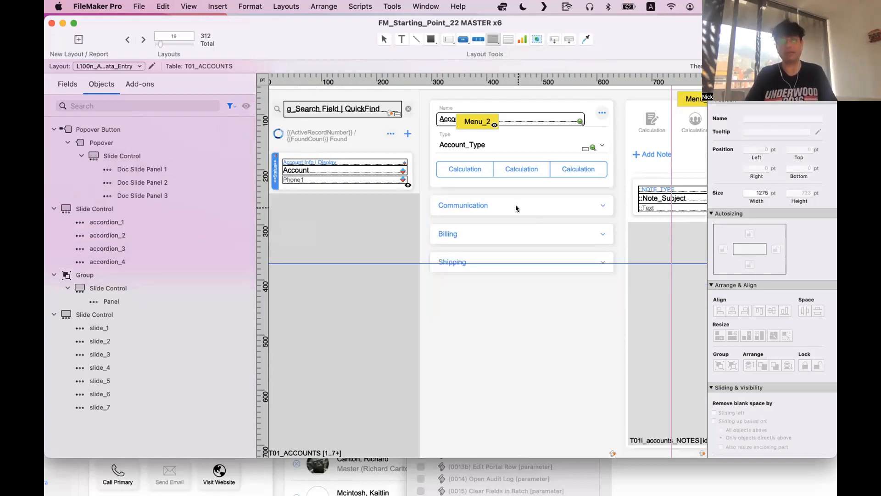
{"action": "left_click", "coordinate": [518, 206]}
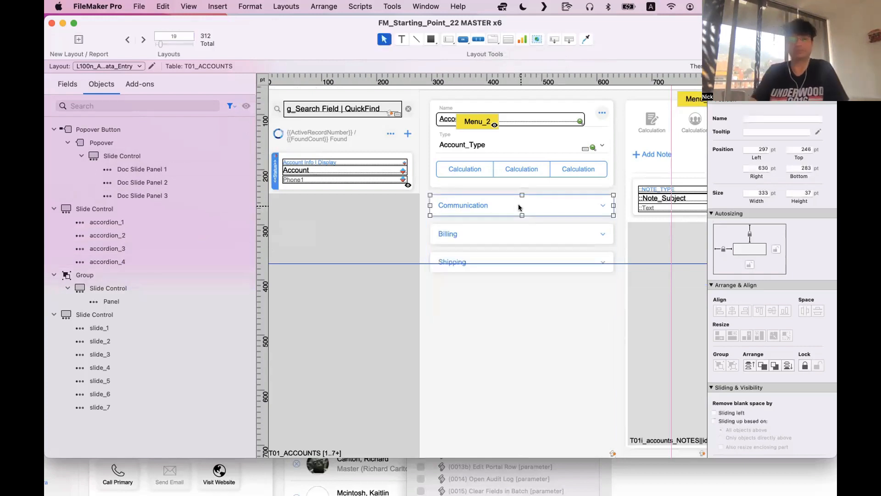
{"action": "left_click", "coordinate": [523, 230]}
{"action": "scroll", "coordinate": [544, 248], "scroll_direction": "down", "scroll_amount": 1}
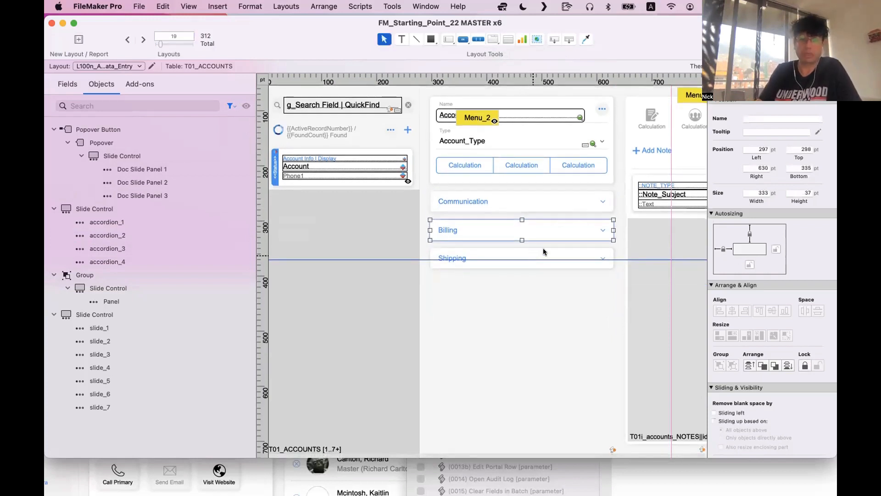
{"action": "left_click", "coordinate": [544, 252]}
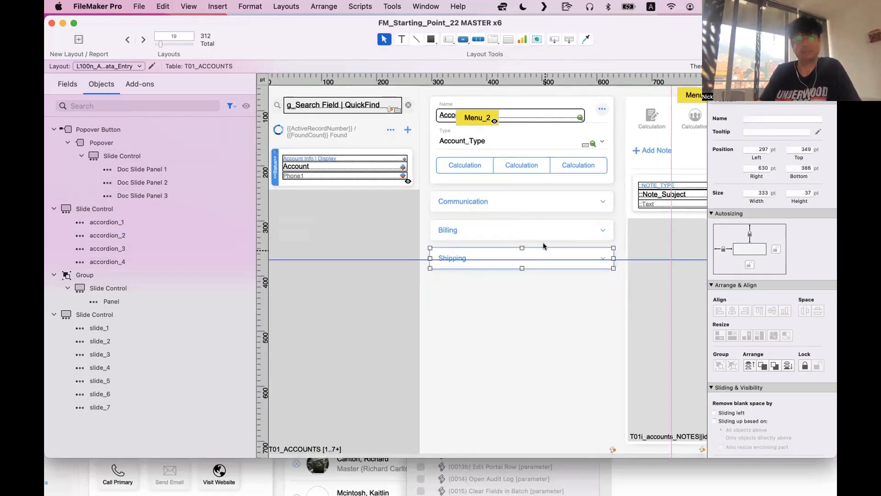
Switch the slide control to panel accordion_1 and select its Communication, Billing and Shipping header buttons in turn
{"action": "double_click", "coordinate": [546, 292]}
{"action": "left_click", "coordinate": [718, 216]}
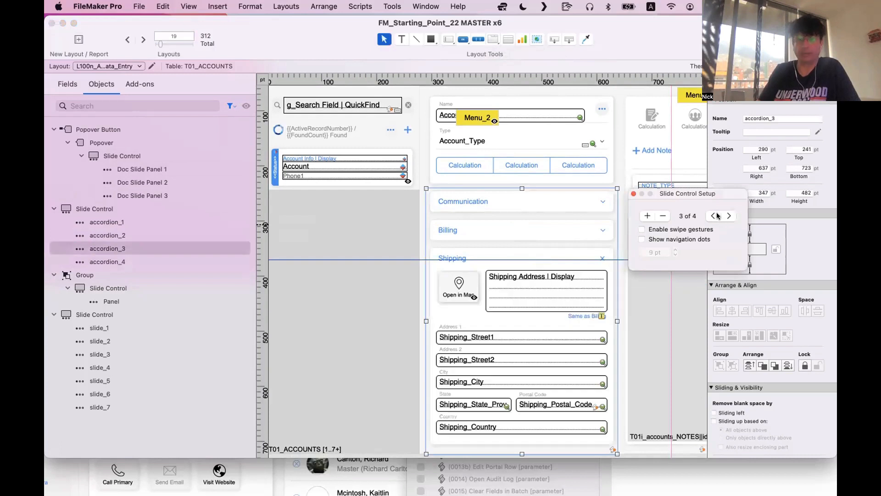
{"action": "left_click", "coordinate": [717, 215]}
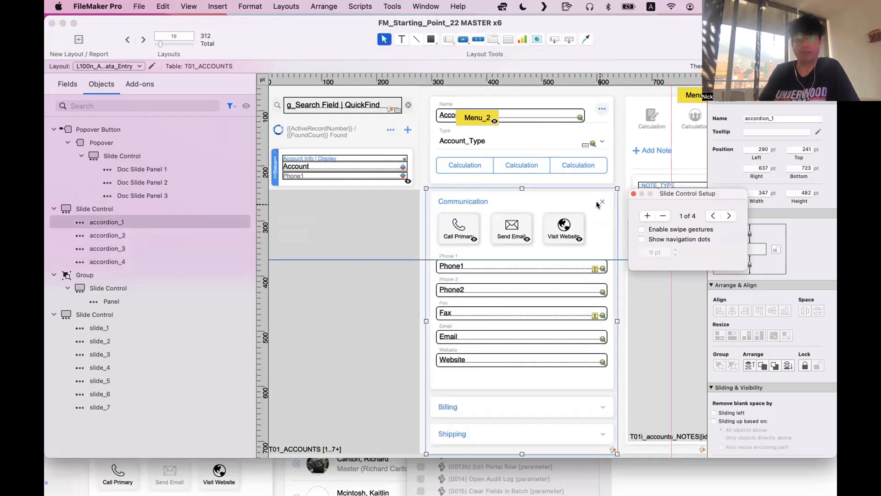
{"action": "left_click", "coordinate": [598, 202]}
{"action": "left_click", "coordinate": [564, 402]}
{"action": "left_click", "coordinate": [577, 426]}
Advance the slide control to panel accordion_2 and select its Communication, Billing and Shipping header buttons in turn
{"action": "double_click", "coordinate": [575, 389]}
{"action": "left_click", "coordinate": [723, 216]}
{"action": "left_click", "coordinate": [603, 203]}
{"action": "left_click", "coordinate": [596, 226]}
{"action": "left_click", "coordinate": [576, 445]}
{"action": "left_click", "coordinate": [575, 435]}
Advance the slide control to panel accordion_3 and select its header buttons, starting with Billing
{"action": "double_click", "coordinate": [576, 421]}
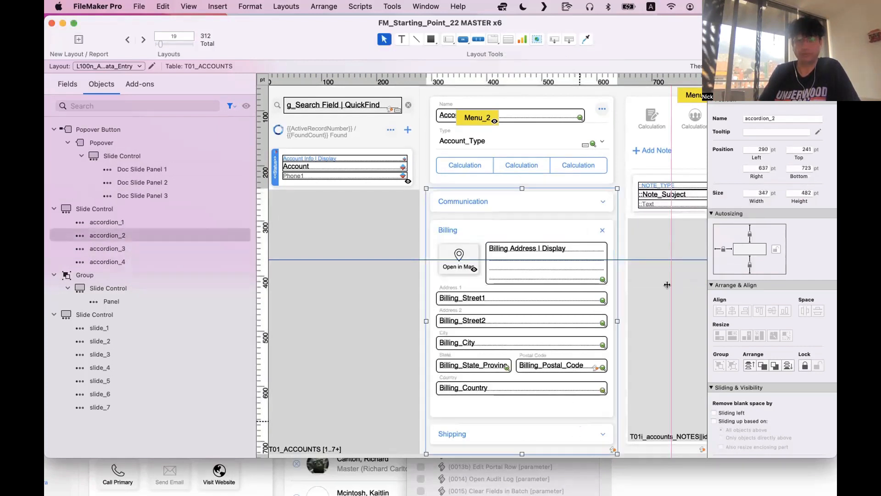
{"action": "left_click", "coordinate": [730, 216]}
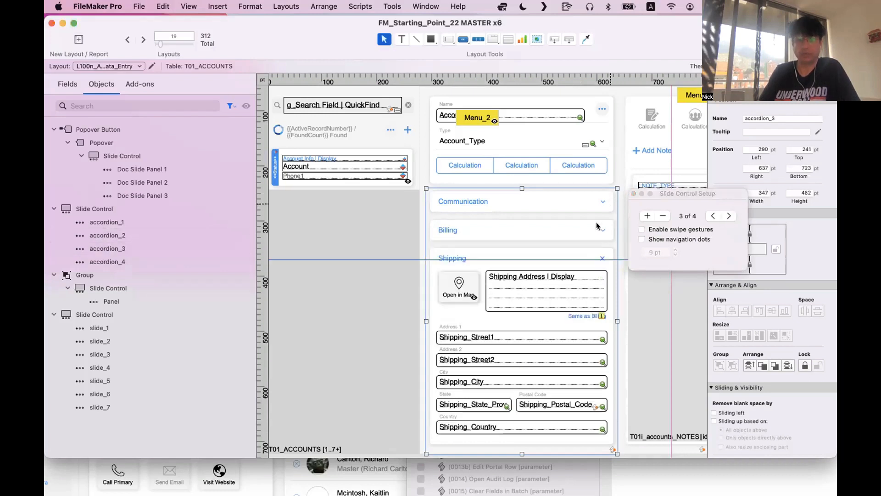
{"action": "left_click", "coordinate": [599, 225]}
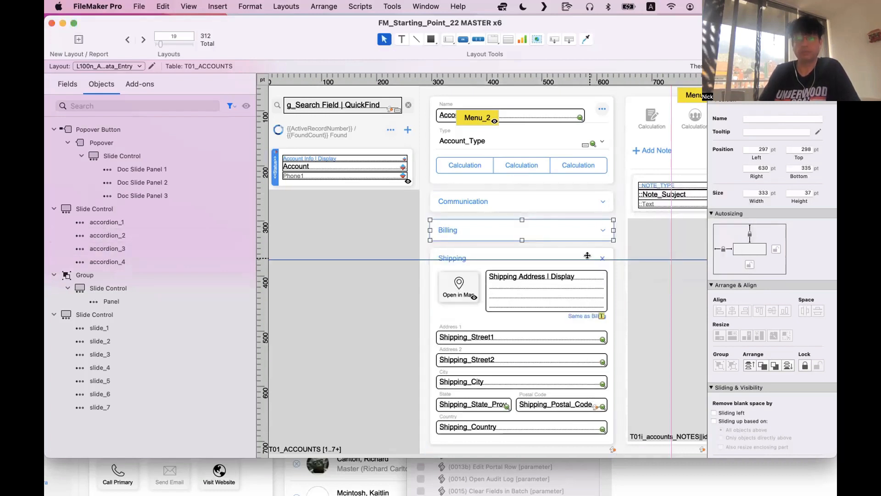
{"action": "left_click", "coordinate": [574, 246]}
Advance the slide control to panel accordion_4 and select its Communication header button
{"action": "double_click", "coordinate": [574, 243]}
{"action": "left_click", "coordinate": [729, 216]}
{"action": "left_click", "coordinate": [572, 202]}
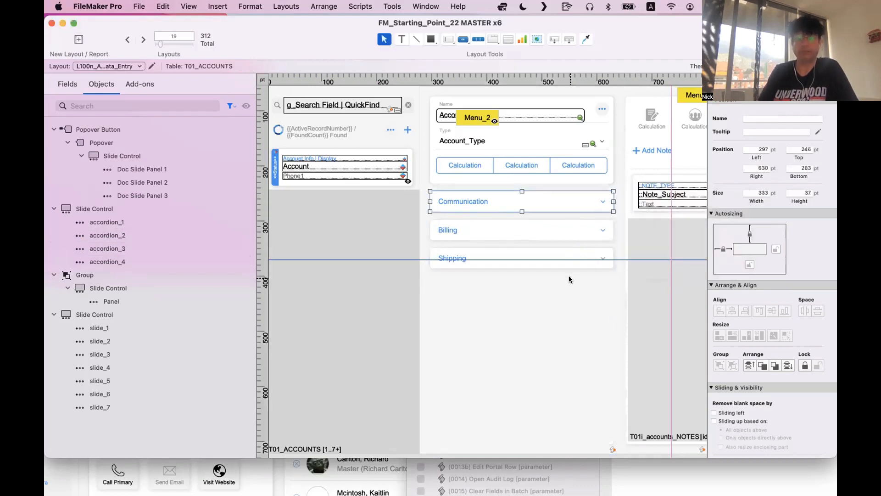
Show panel accordion_1 and check the script parameter in the button setup of its Communication header
{"action": "left_click", "coordinate": [533, 328]}
{"action": "double_click", "coordinate": [531, 328]}
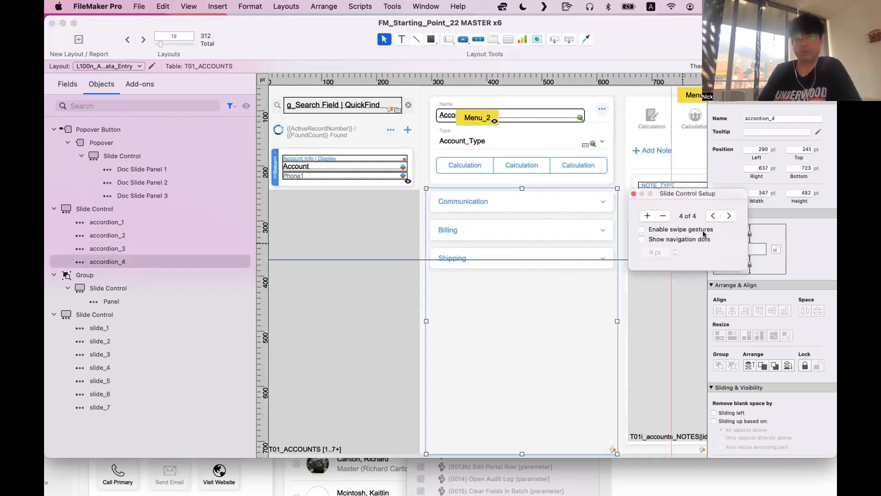
{"action": "left_click", "coordinate": [525, 201]}
{"action": "double_click", "coordinate": [526, 203]}
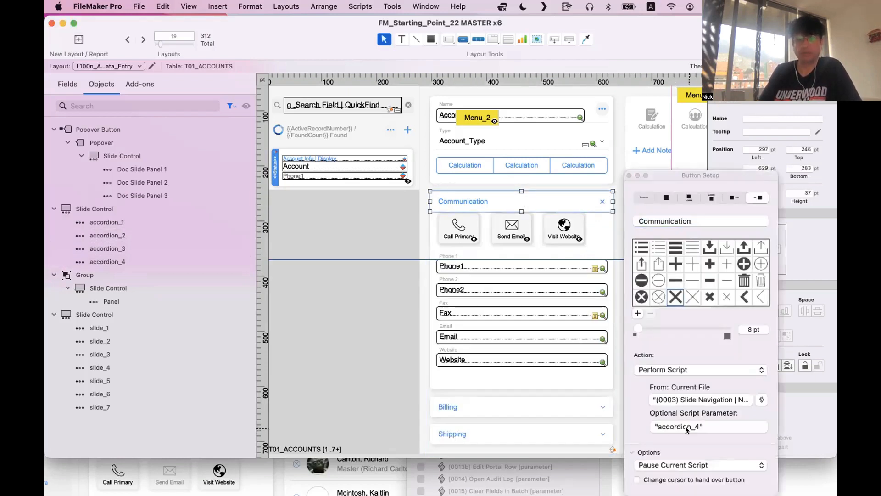
{"action": "left_click", "coordinate": [628, 177]}
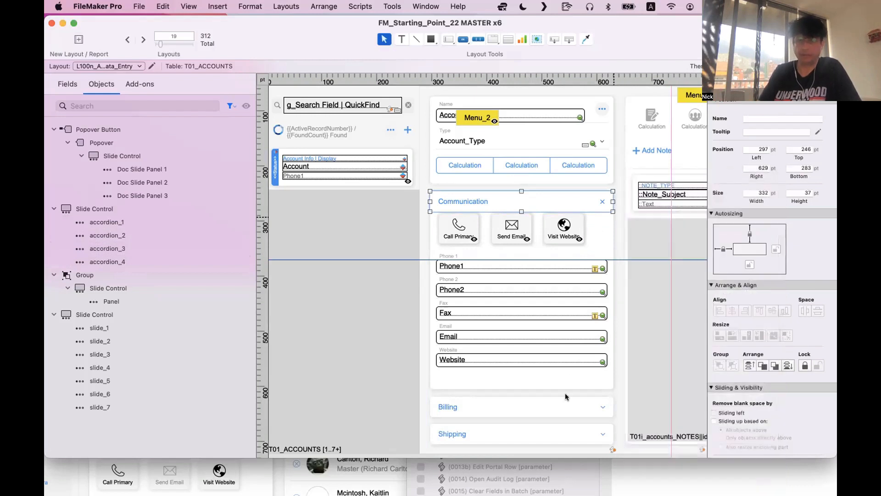
Check the script parameters in the button setups of the Billing and Shipping headers on panel accordion_1
{"action": "left_click", "coordinate": [568, 400]}
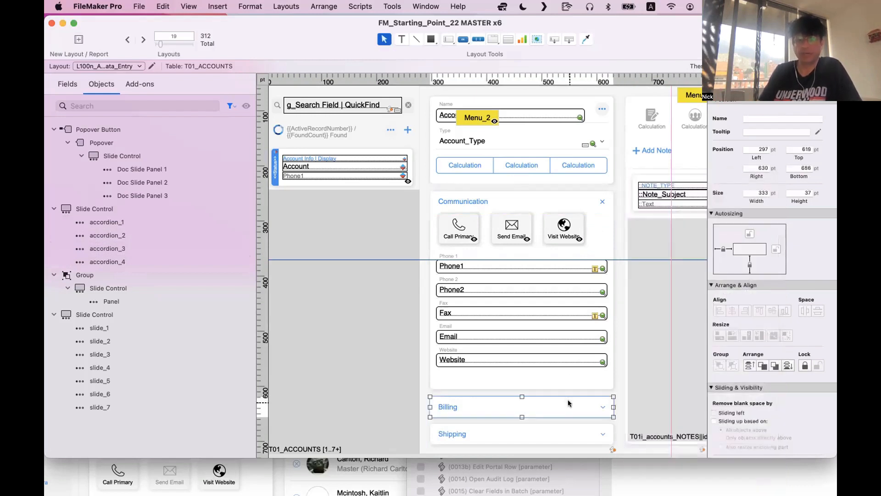
{"action": "double_click", "coordinate": [568, 401]}
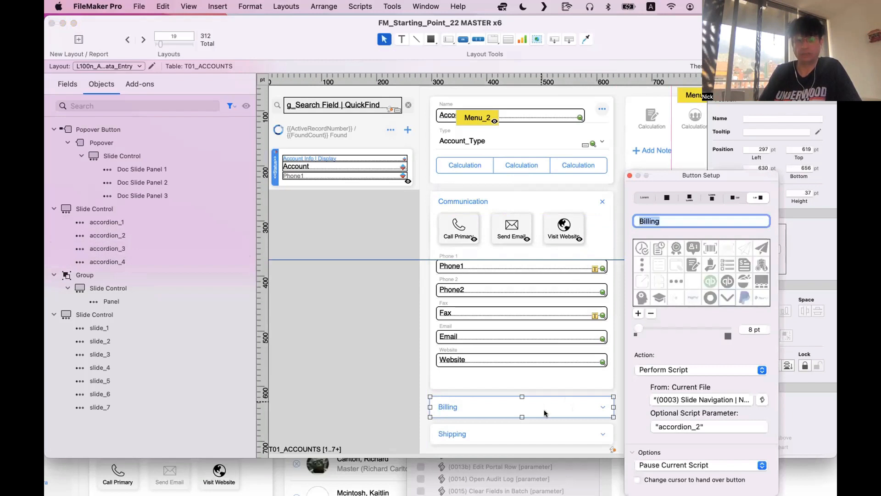
{"action": "left_click", "coordinate": [529, 410]}
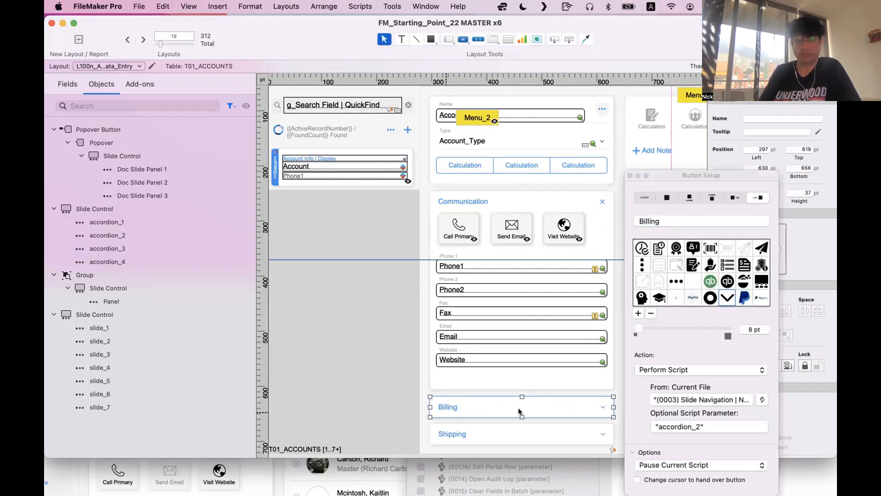
{"action": "left_click", "coordinate": [476, 200]}
{"action": "left_click", "coordinate": [489, 408]}
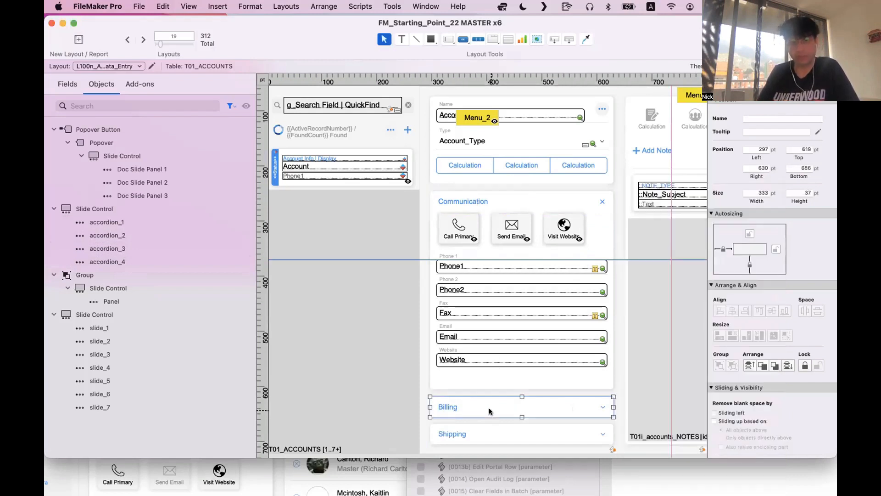
{"action": "double_click", "coordinate": [502, 435]}
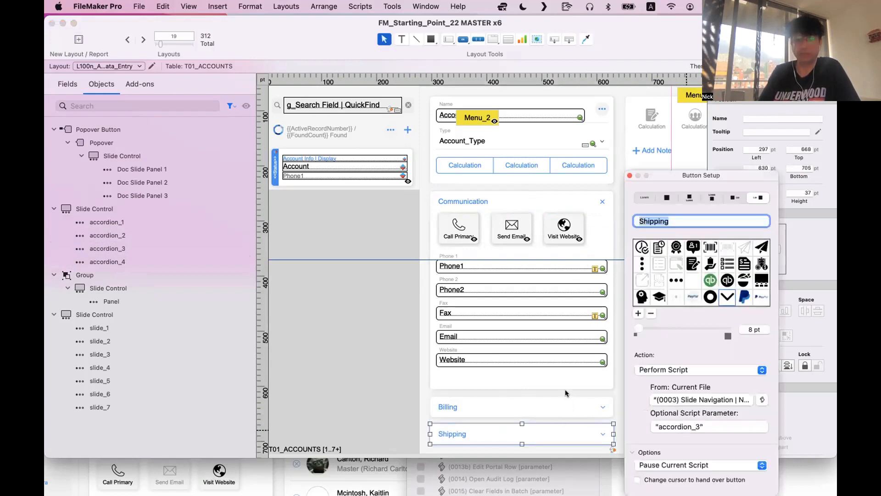
Show panel accordion_2 and check the script parameters in the button setups of its Communication and Shipping headers
{"action": "double_click", "coordinate": [565, 389]}
{"action": "left_click", "coordinate": [729, 216]}
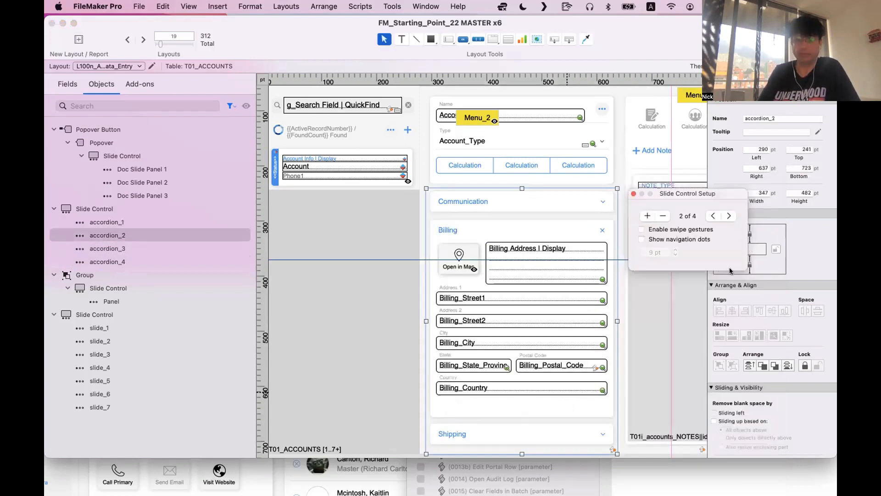
{"action": "left_click", "coordinate": [545, 197]}
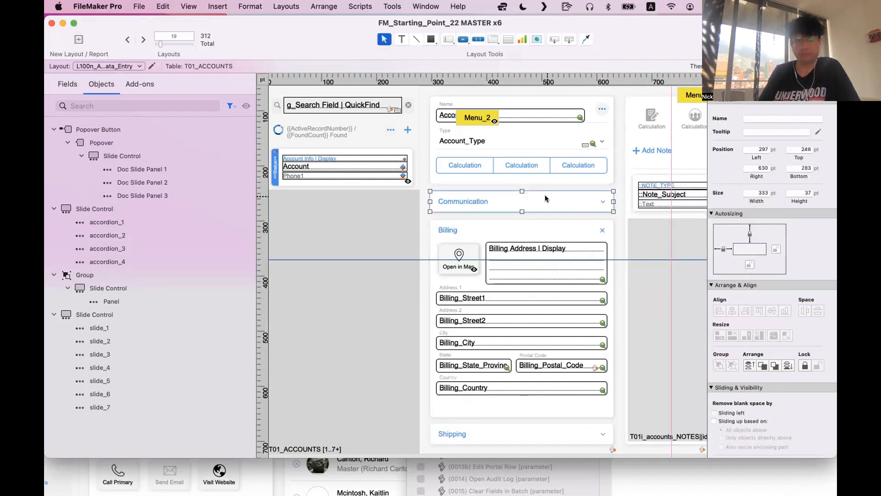
{"action": "double_click", "coordinate": [545, 195]}
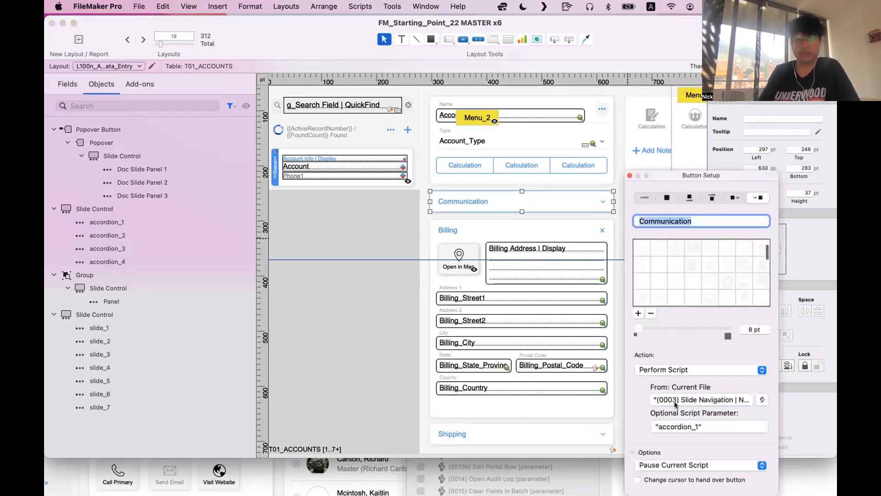
{"action": "left_click", "coordinate": [567, 437]}
{"action": "double_click", "coordinate": [566, 435]}
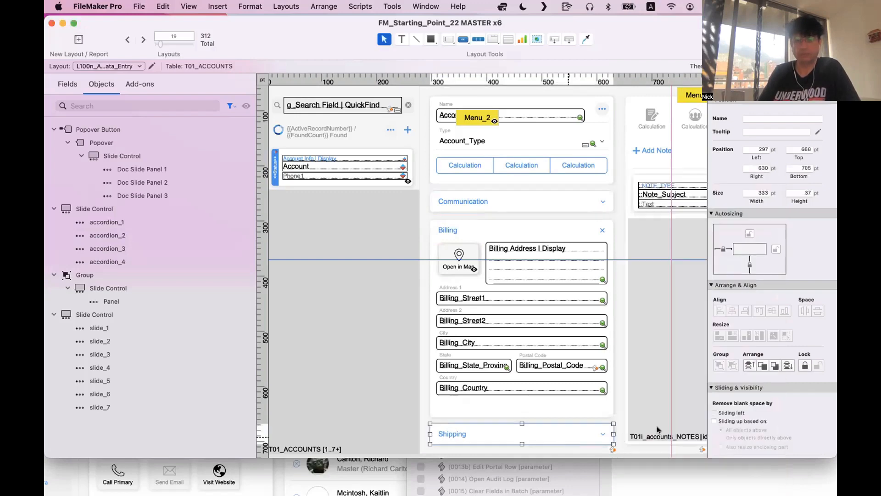
Select the Billing and Shipping header buttons on panel accordion_2 to compare their close and expand icons
{"action": "left_click", "coordinate": [585, 417]}
{"action": "left_click", "coordinate": [551, 227]}
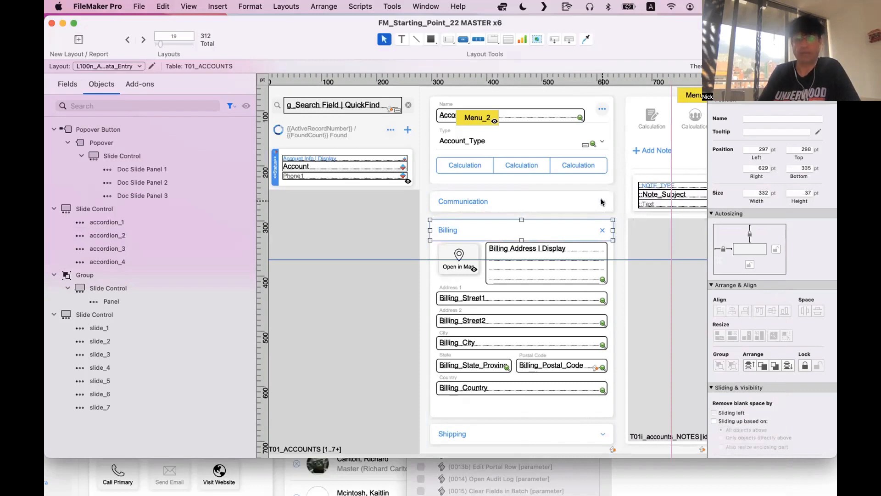
{"action": "left_click", "coordinate": [598, 434]}
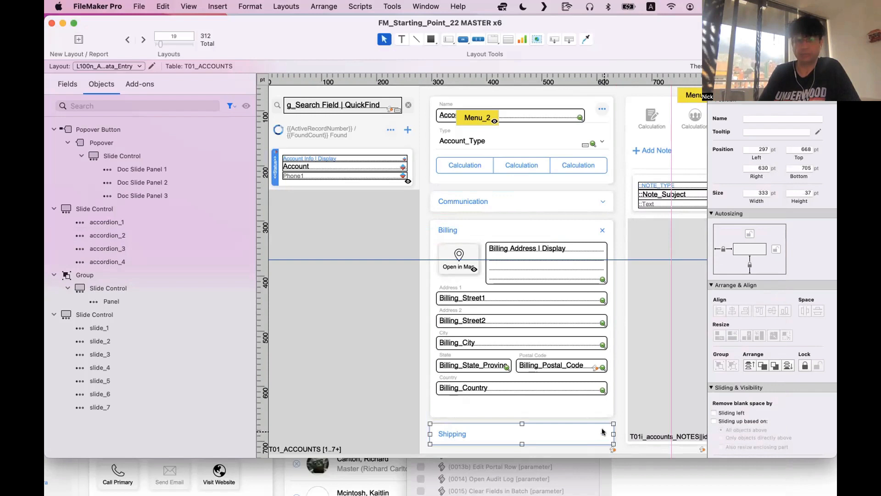
{"action": "left_click", "coordinate": [595, 228]}
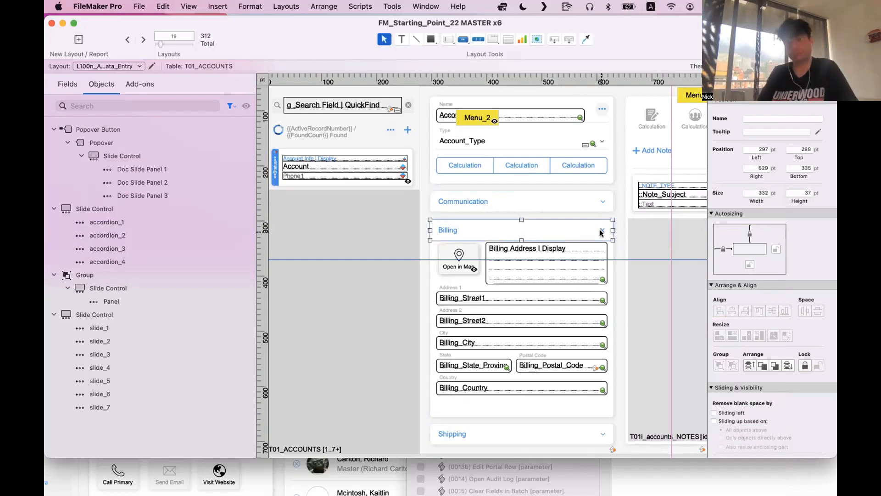
Return the Accounts layout to Browse mode and expand the Billing and Shipping accordion sections in turn
{"action": "key", "text": "super+b"}
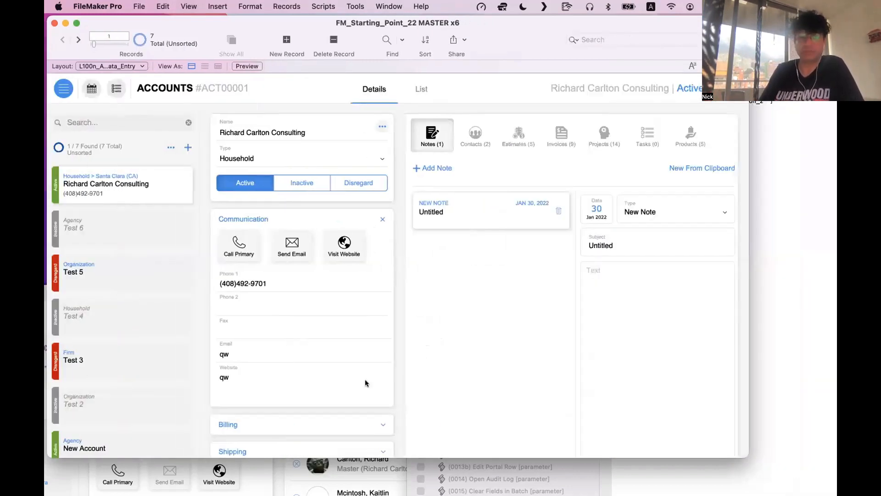
{"action": "left_click", "coordinate": [380, 423]}
{"action": "left_click", "coordinate": [376, 446]}
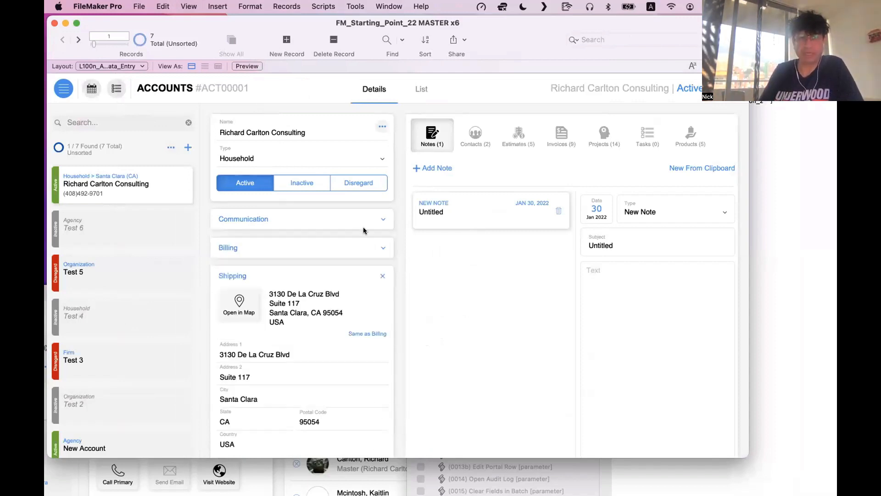
Expand and collapse the Communication accordion section to demonstrate its toggling
{"action": "left_click", "coordinate": [364, 219]}
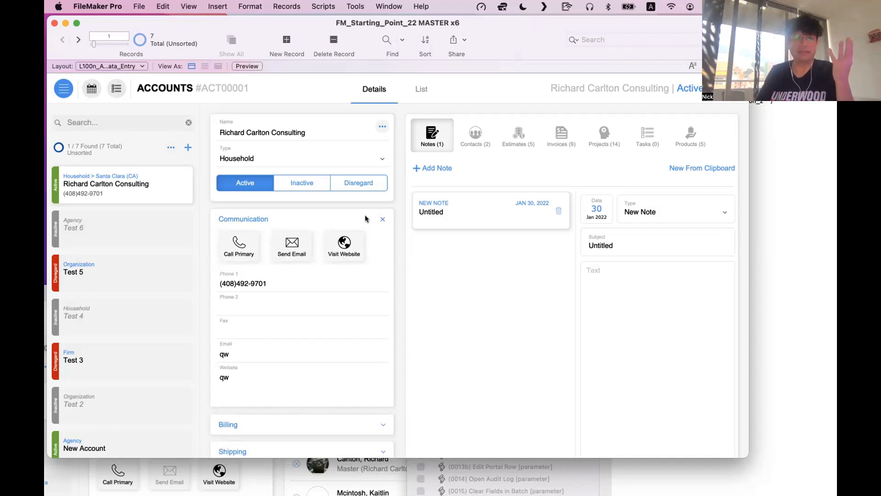
{"action": "left_click", "coordinate": [381, 220]}
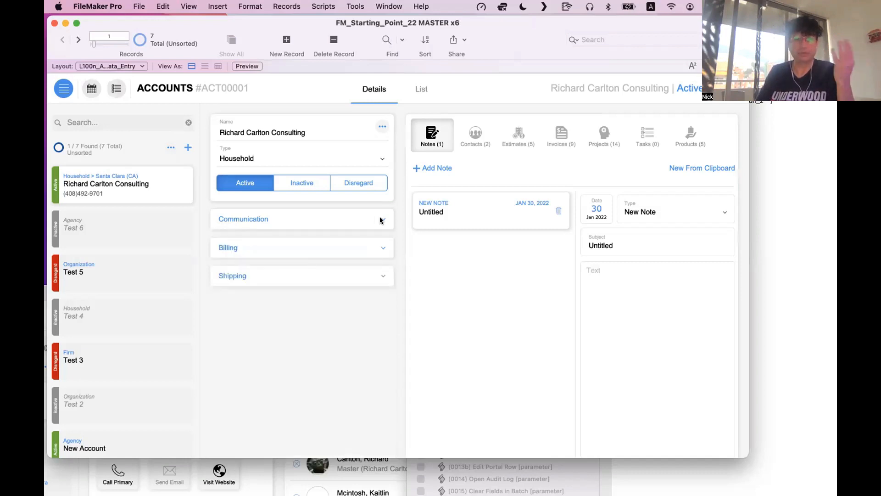
{"action": "left_click", "coordinate": [380, 220]}
{"action": "left_click", "coordinate": [380, 220]}
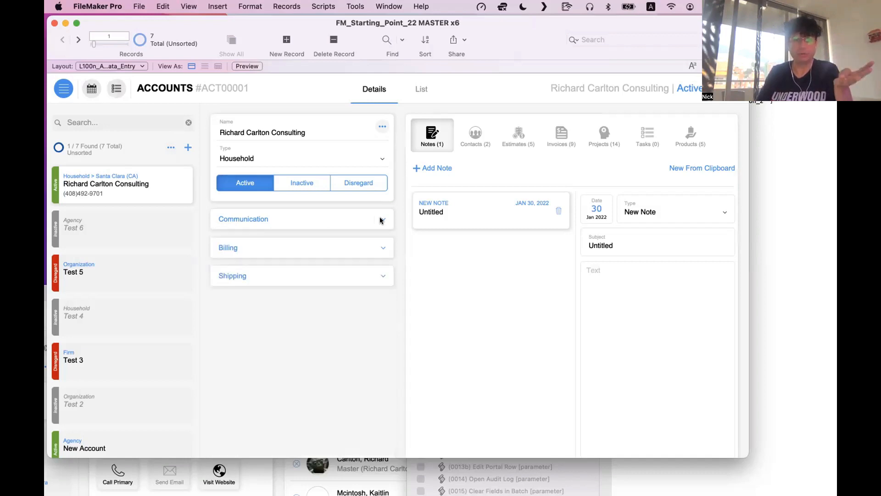
Expand and collapse the Communication, Billing and Shipping accordion sections one at a time to demonstrate their toggling
{"action": "left_click", "coordinate": [333, 221]}
{"action": "left_click", "coordinate": [265, 220]}
{"action": "left_click", "coordinate": [266, 219]}
{"action": "left_click", "coordinate": [266, 219]}
{"action": "left_click", "coordinate": [278, 250]}
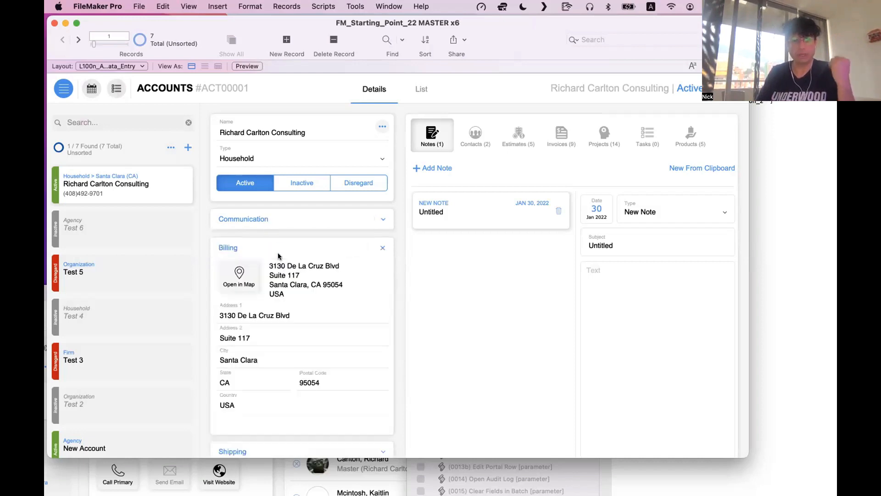
{"action": "left_click", "coordinate": [278, 255]}
{"action": "left_click", "coordinate": [284, 274]}
{"action": "left_click", "coordinate": [284, 272]}
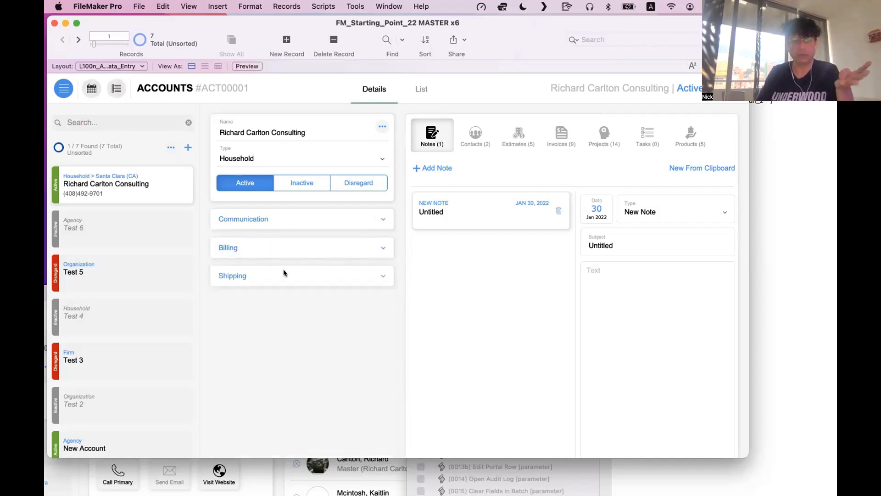
Toggle Billing, switch directly between the open Communication, Billing and Shipping sections, and collapse Shipping
{"action": "left_click", "coordinate": [285, 246]}
{"action": "left_click", "coordinate": [284, 246]}
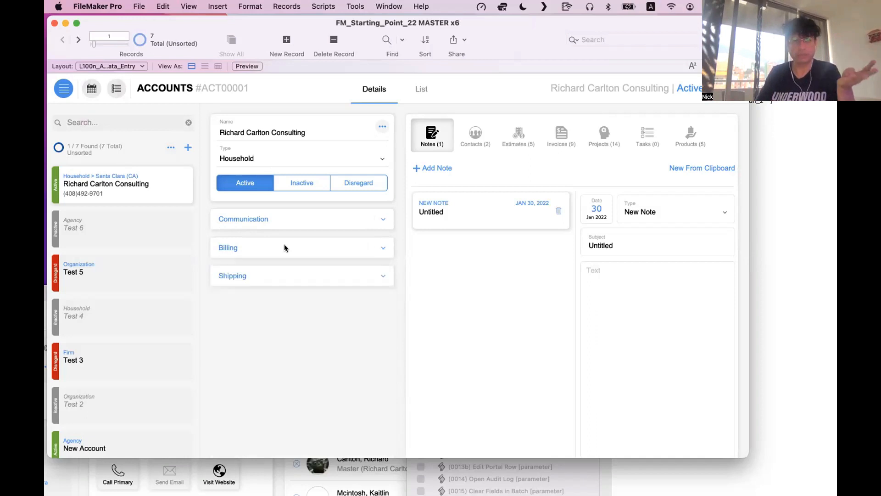
{"action": "left_click", "coordinate": [281, 217]}
{"action": "left_click", "coordinate": [315, 420]}
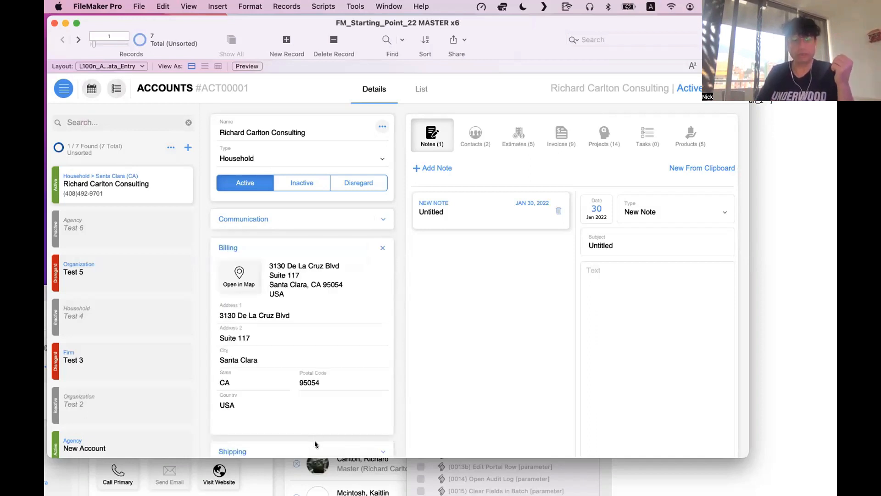
{"action": "left_click", "coordinate": [315, 444]}
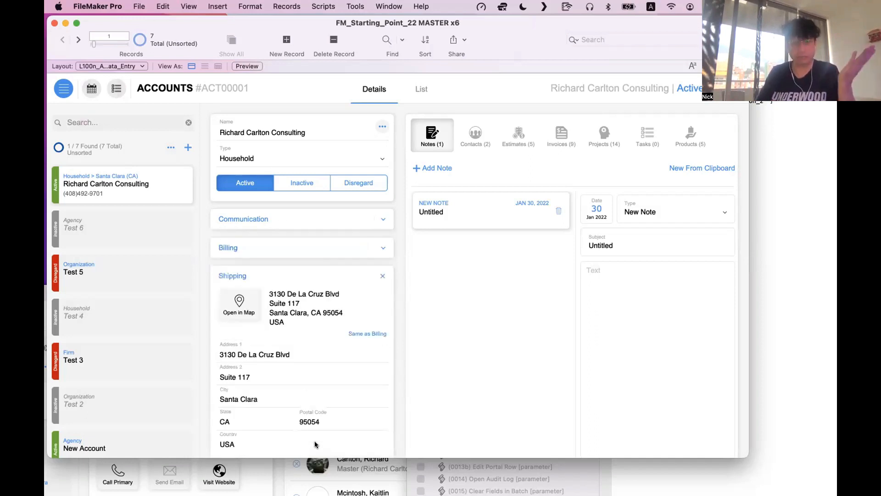
{"action": "left_click", "coordinate": [359, 273]}
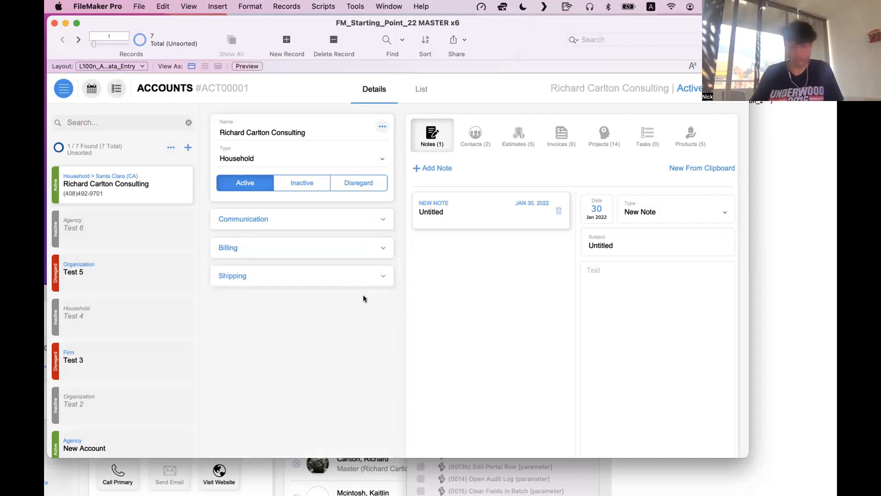
Enter Layout mode and cycle through the accordion slide control's four panels, ending on accordion_1
{"action": "key", "text": "super+l"}
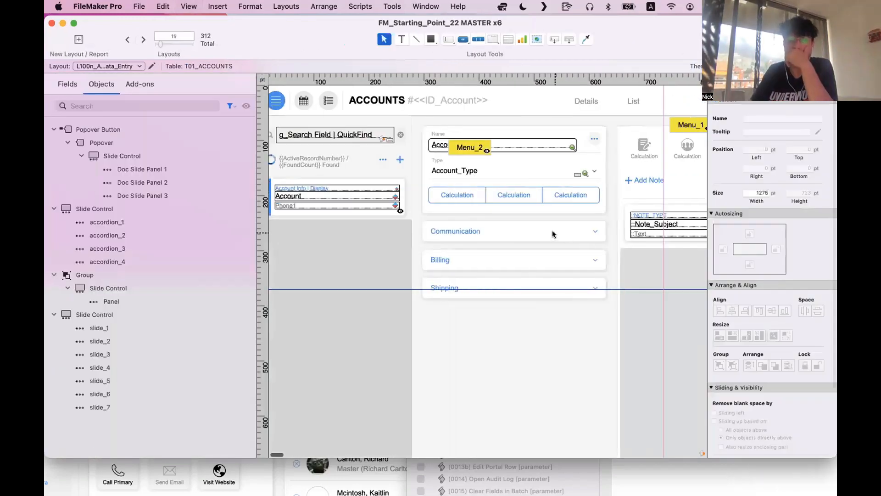
{"action": "double_click", "coordinate": [541, 338]}
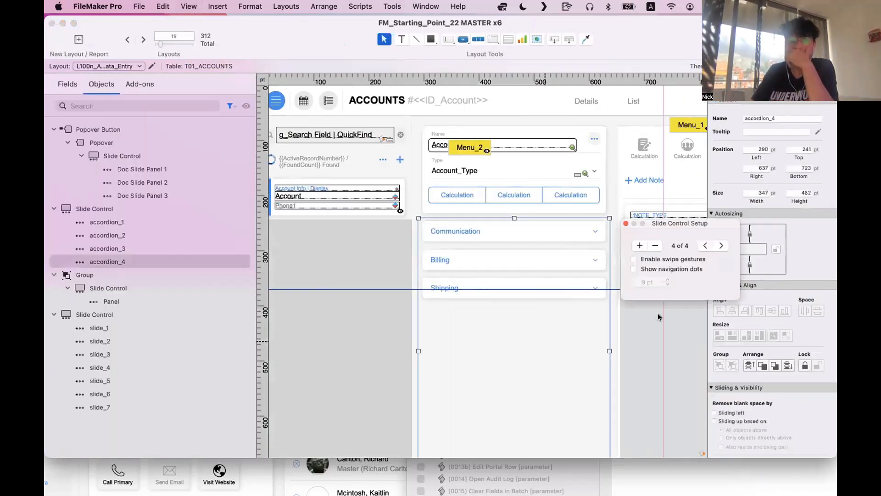
{"action": "left_click", "coordinate": [720, 245]}
{"action": "left_click", "coordinate": [719, 245]}
{"action": "left_click", "coordinate": [720, 245]}
{"action": "left_click", "coordinate": [720, 245]}
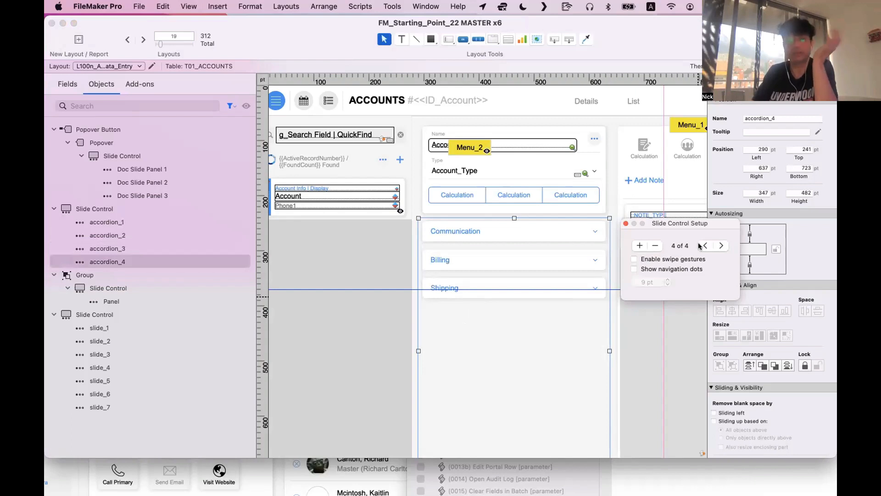
{"action": "left_click", "coordinate": [709, 245]}
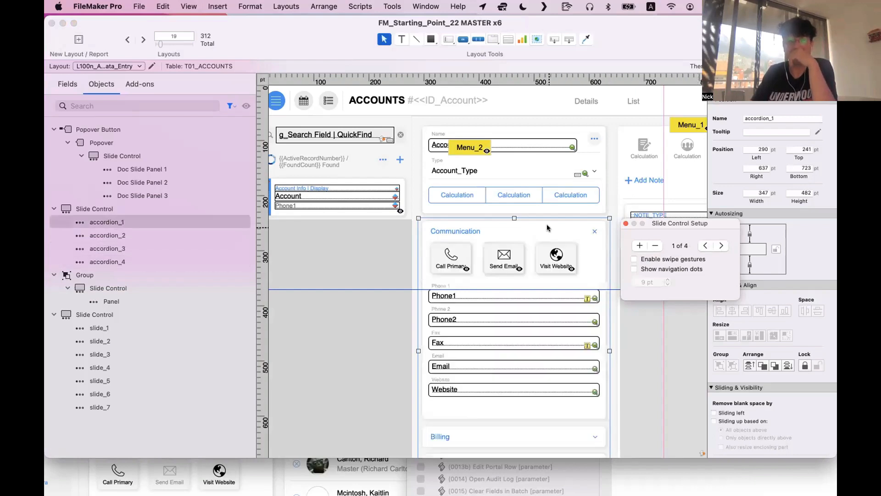
Select the Communication header and its background container on panel accordion_1 to inspect how the section is built
{"action": "left_click", "coordinate": [576, 235]}
{"action": "left_click", "coordinate": [596, 261]}
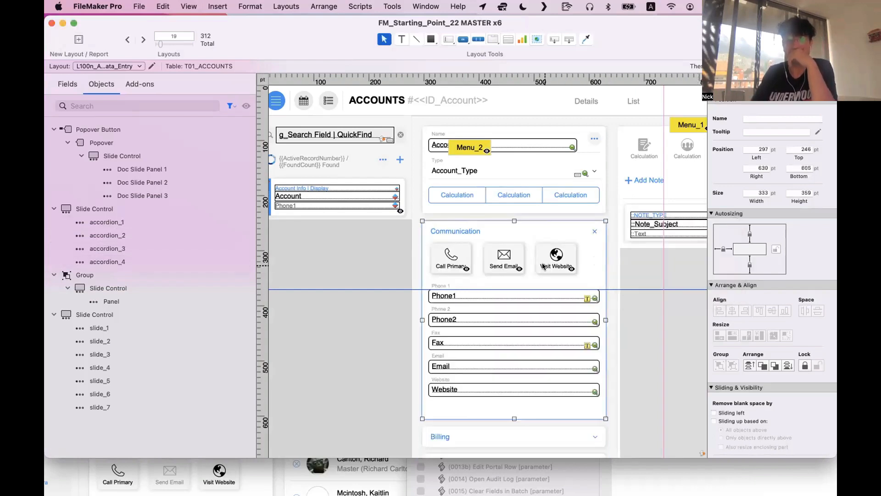
{"action": "scroll", "coordinate": [532, 356], "scroll_direction": "down", "scroll_amount": 3}
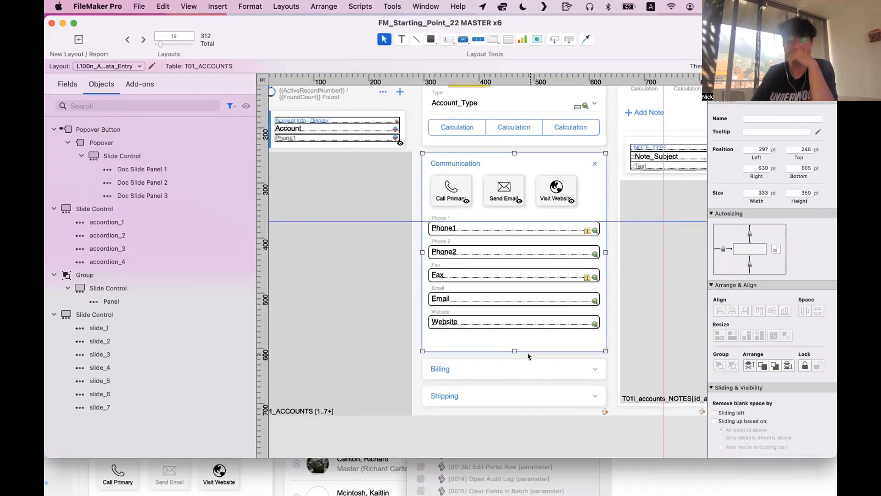
Switch the slide control to accordion_2 and back to accordion_1 to compare the Billing header's placement
{"action": "left_click", "coordinate": [527, 352]}
{"action": "double_click", "coordinate": [527, 352]}
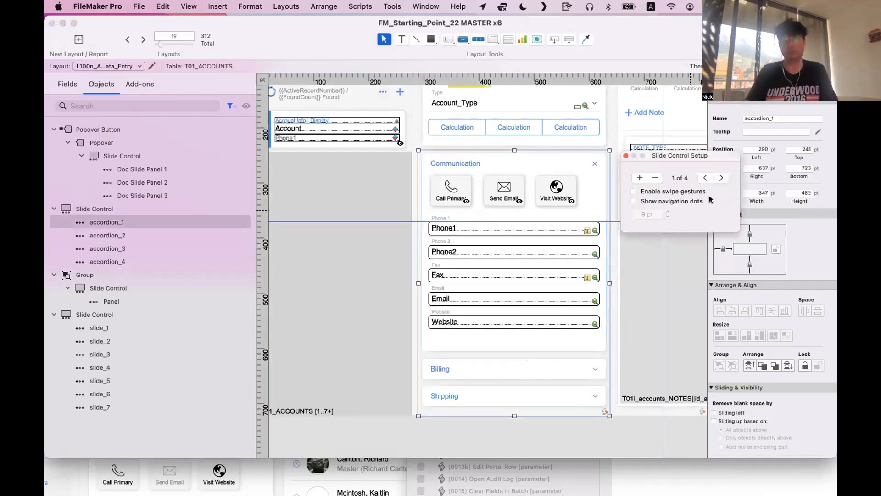
{"action": "left_click", "coordinate": [721, 177]}
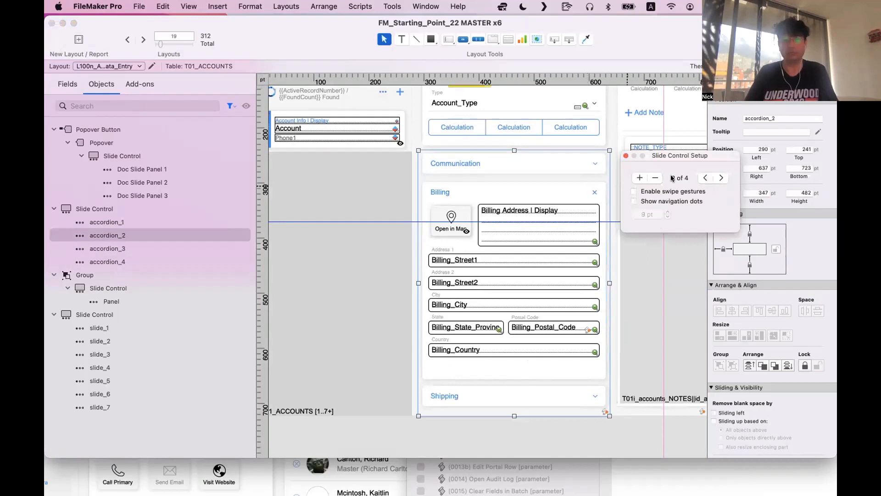
{"action": "left_click", "coordinate": [702, 178]}
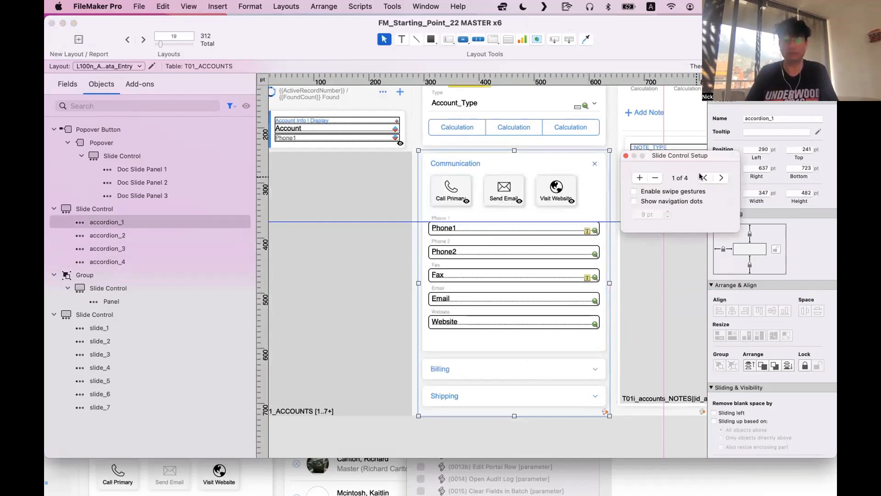
Select the Shipping header on accordion_1 and the expanded Shipping container on accordion_3 to compare their bottom edges
{"action": "left_click", "coordinate": [531, 396]}
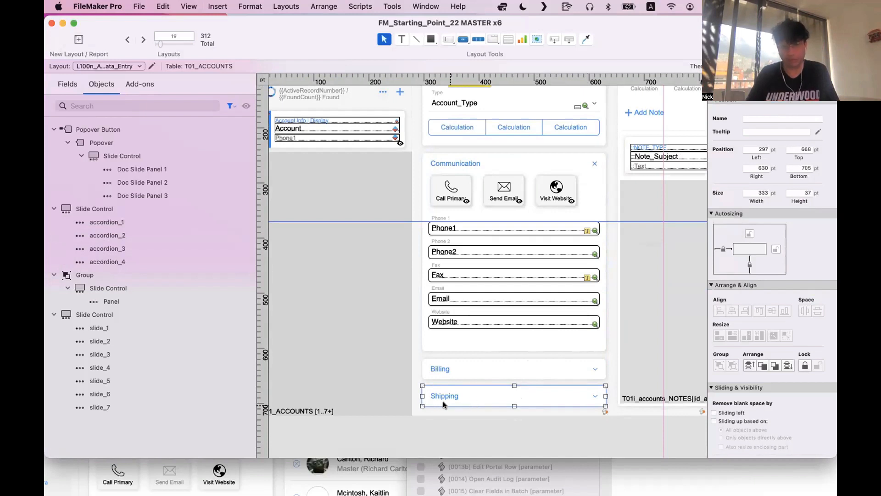
{"action": "double_click", "coordinate": [574, 357]}
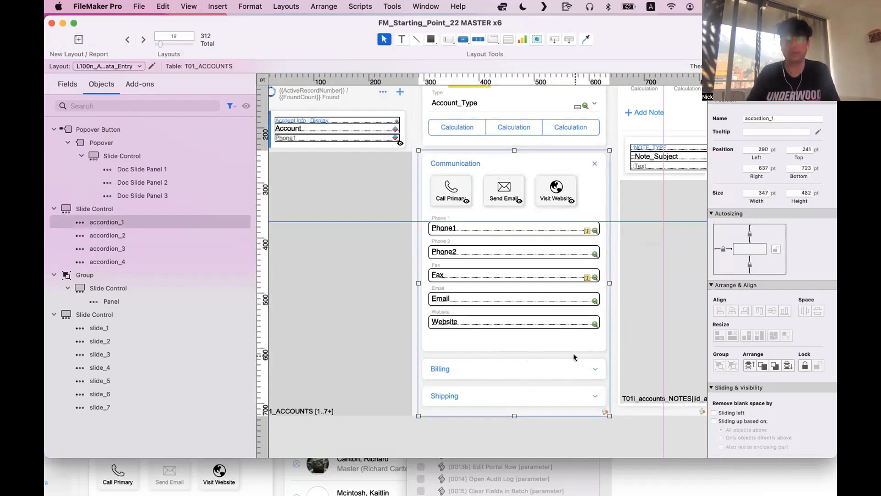
{"action": "left_click", "coordinate": [721, 177]}
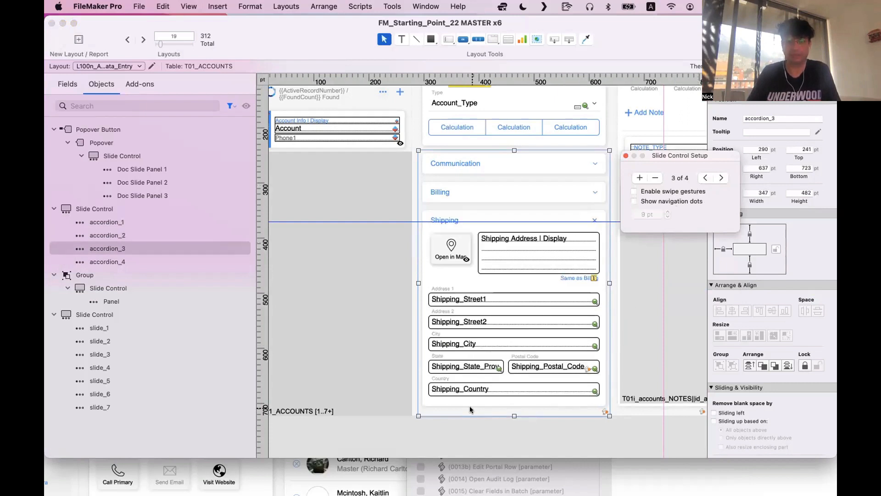
{"action": "left_click", "coordinate": [451, 400]}
{"action": "left_click", "coordinate": [451, 400]}
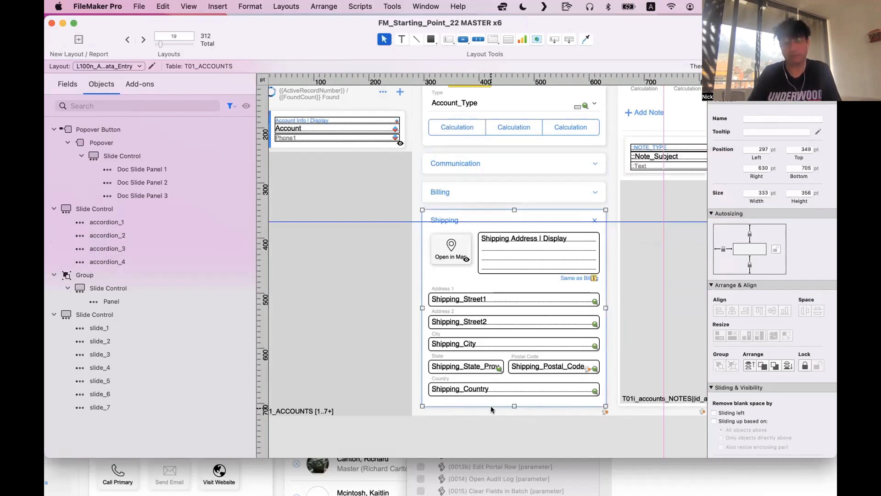
Select the Communication header on accordion_3 and flip through accordion_2 to accordion_4 to compare its position
{"action": "left_click", "coordinate": [530, 166]}
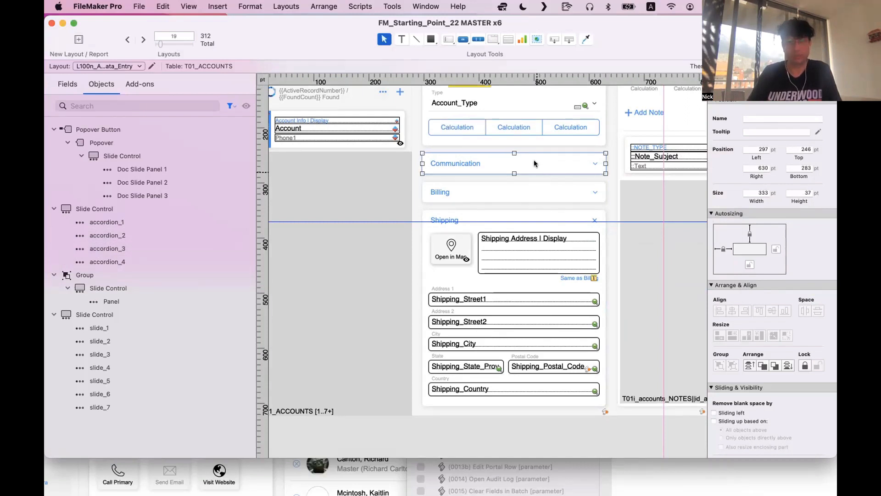
{"action": "double_click", "coordinate": [535, 164]}
{"action": "left_click", "coordinate": [705, 177]}
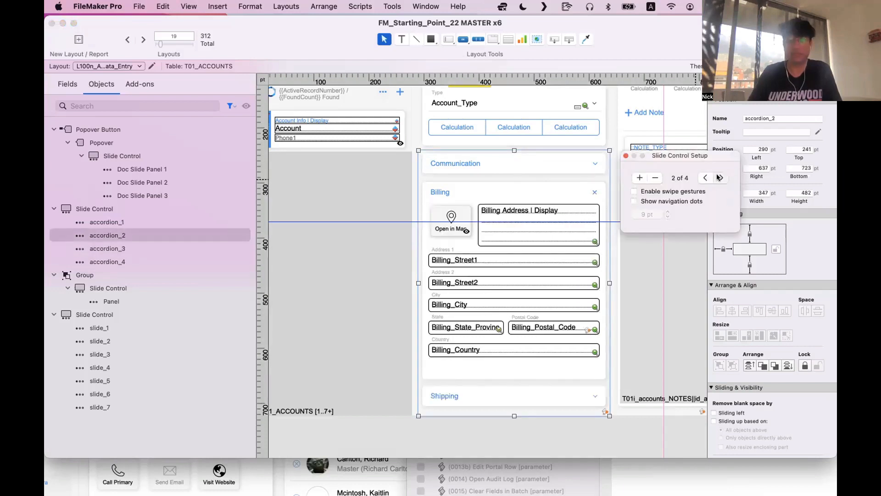
{"action": "left_click", "coordinate": [720, 178]}
{"action": "left_click", "coordinate": [719, 178]}
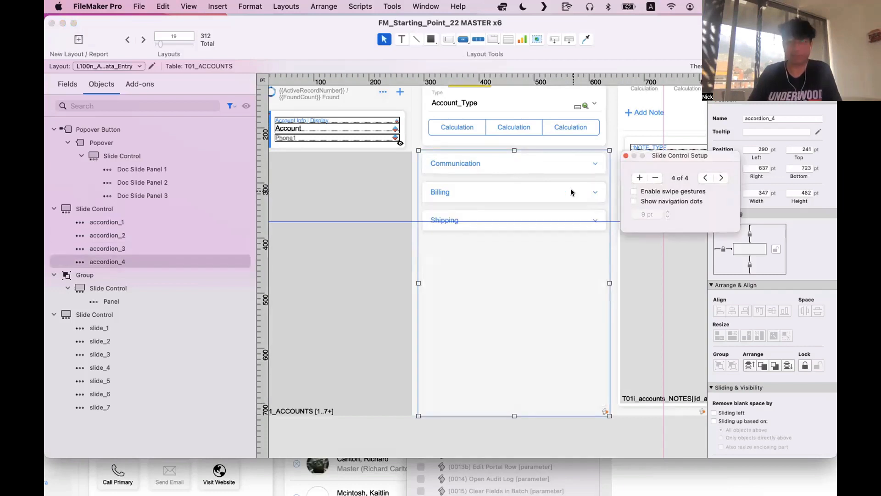
Select the Billing header on accordion_4 and cycle repeatedly through the slide panels to check that the headers align
{"action": "left_click", "coordinate": [542, 193]}
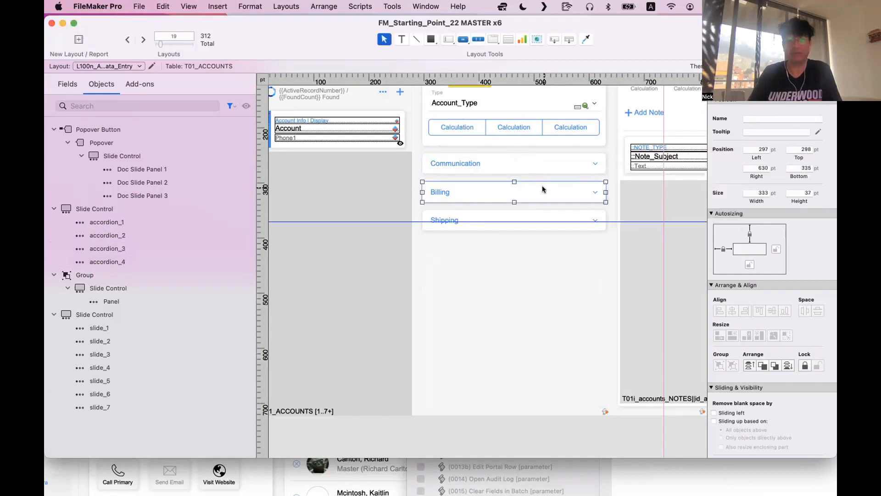
{"action": "double_click", "coordinate": [535, 278]}
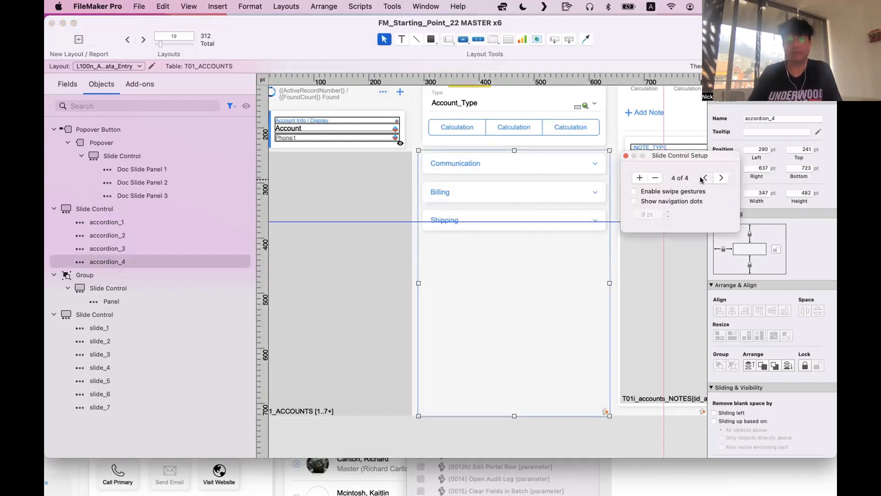
{"action": "left_click", "coordinate": [703, 178]}
{"action": "left_click", "coordinate": [703, 178]}
{"action": "left_click", "coordinate": [703, 178]}
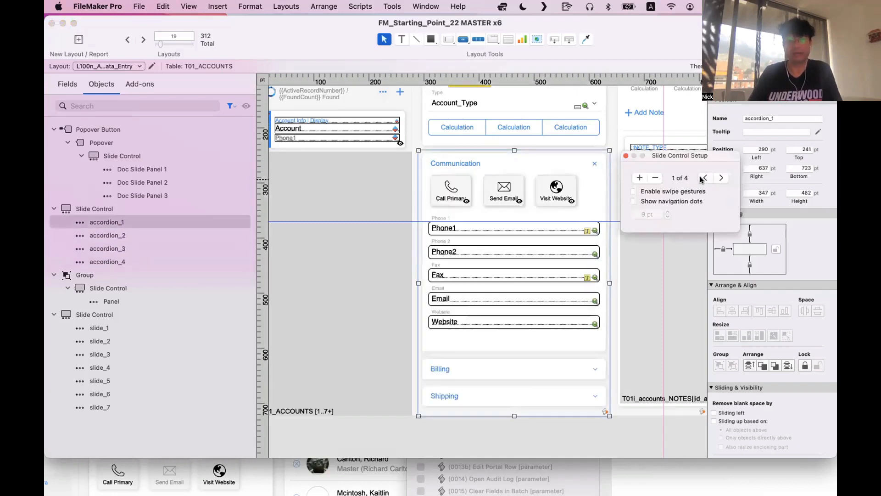
{"action": "left_click", "coordinate": [721, 178]}
{"action": "left_click", "coordinate": [720, 178]}
{"action": "left_click", "coordinate": [721, 178]}
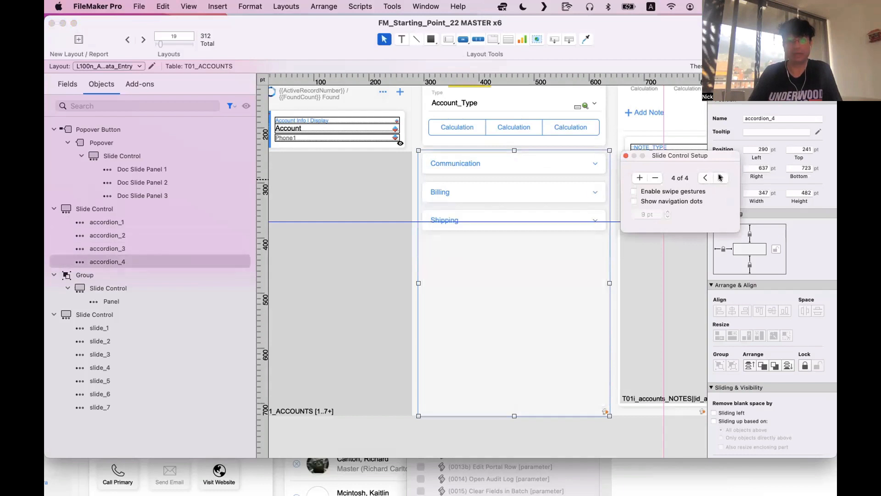
{"action": "left_click", "coordinate": [720, 178]}
{"action": "left_click", "coordinate": [719, 178]}
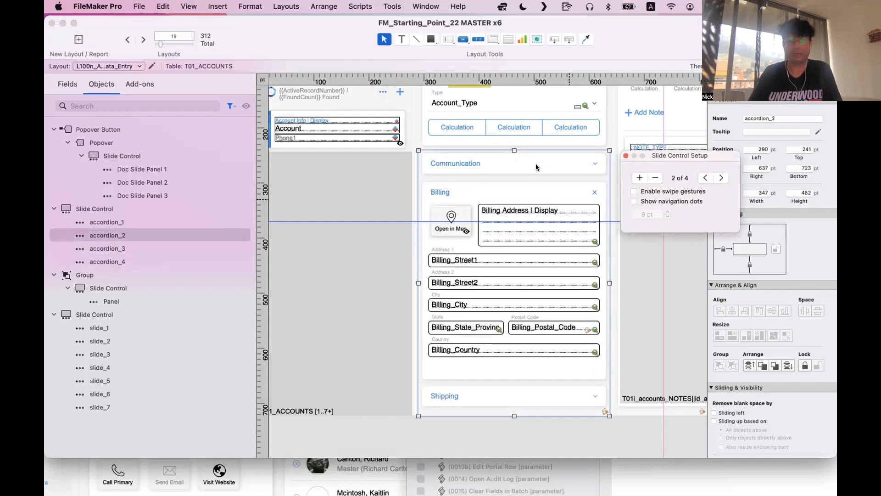
Try shifting the Billing header slightly upward on accordion_1, comparing the slide panels before undoing the move
{"action": "left_click", "coordinate": [703, 178]}
{"action": "left_click_drag", "start_coordinate": [558, 362], "coordinate": [547, 362]}
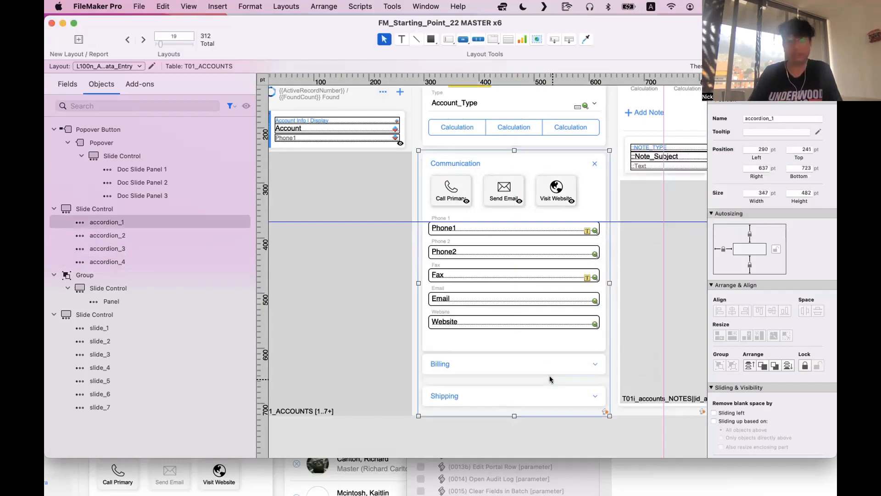
{"action": "double_click", "coordinate": [548, 374]}
{"action": "left_click", "coordinate": [722, 177]}
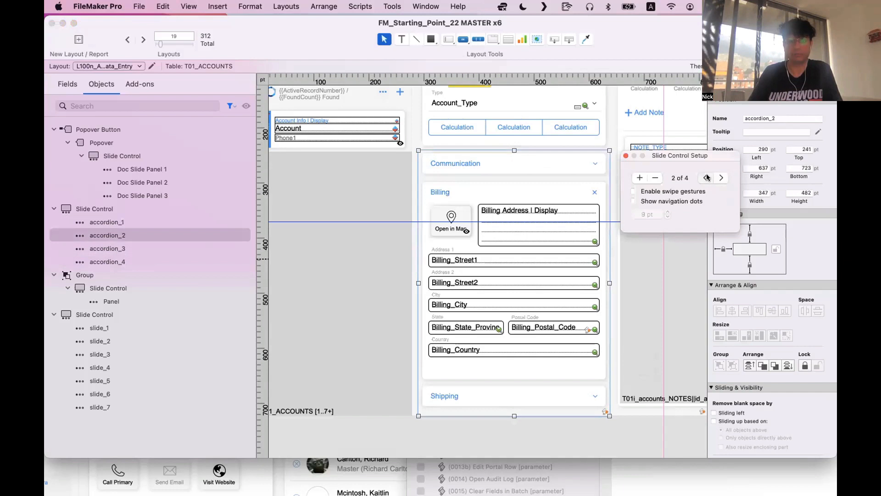
{"action": "left_click", "coordinate": [706, 177]}
{"action": "left_click", "coordinate": [706, 178]}
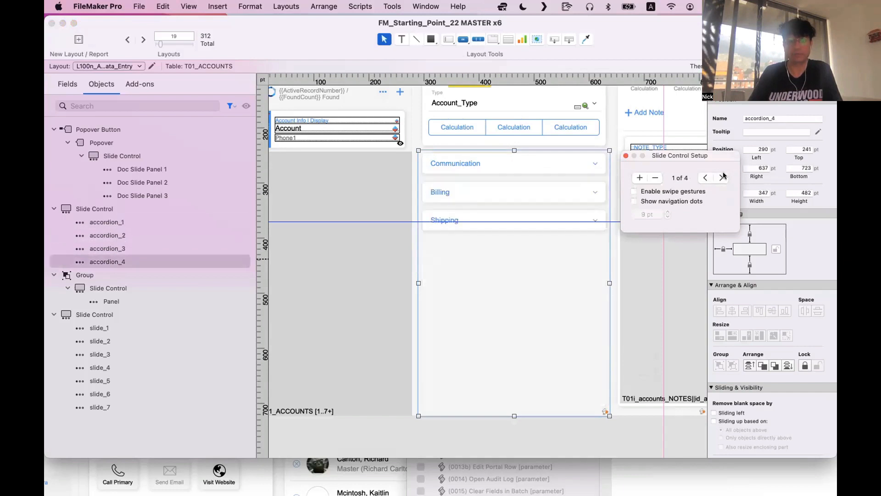
{"action": "left_click", "coordinate": [722, 177]}
{"action": "left_click", "coordinate": [722, 177]}
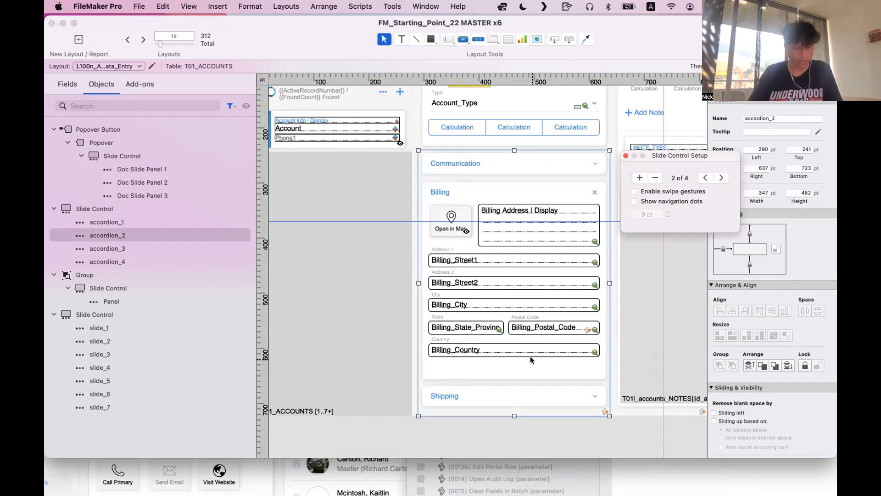
{"action": "key", "text": "super+v"}
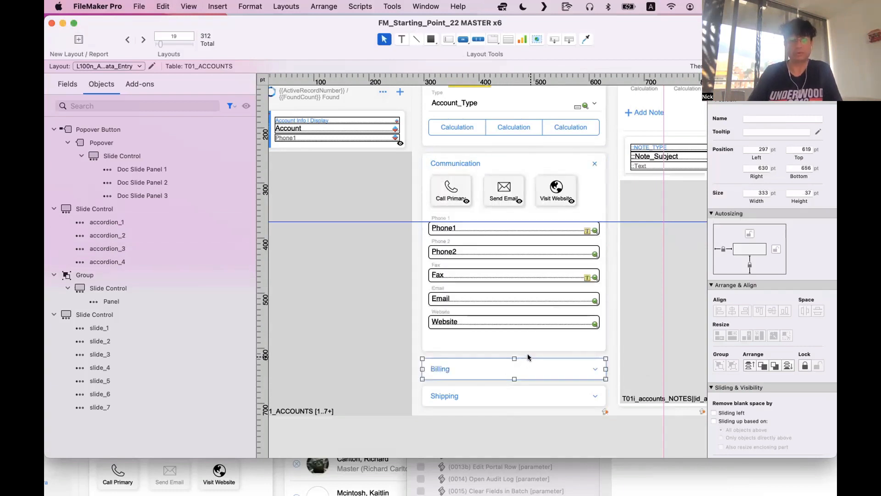
Select the accordion_1 slide panel and highlight its object name to point out the naming
{"action": "left_click", "coordinate": [527, 353]}
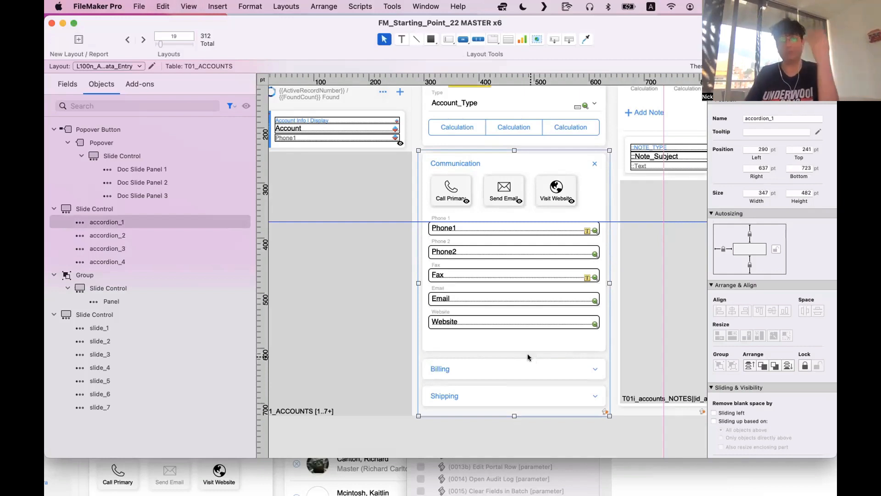
{"action": "double_click", "coordinate": [787, 118]}
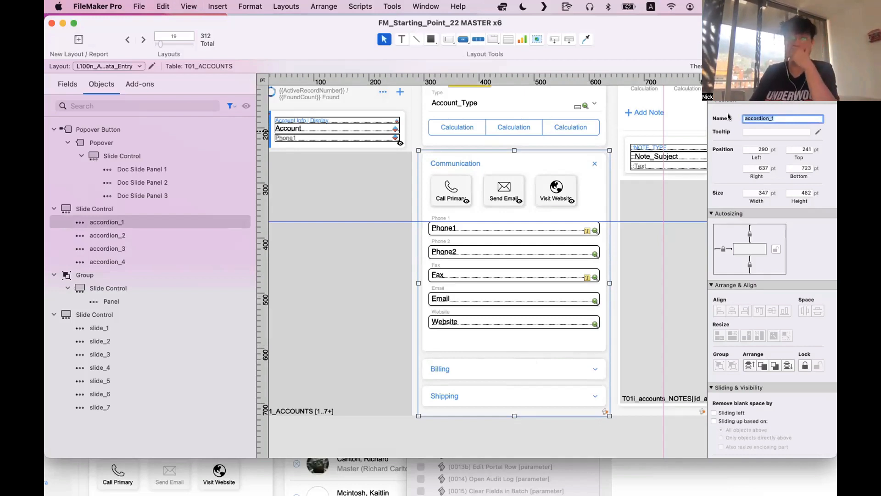
{"action": "scroll", "coordinate": [644, 167], "scroll_direction": "down", "scroll_amount": 2}
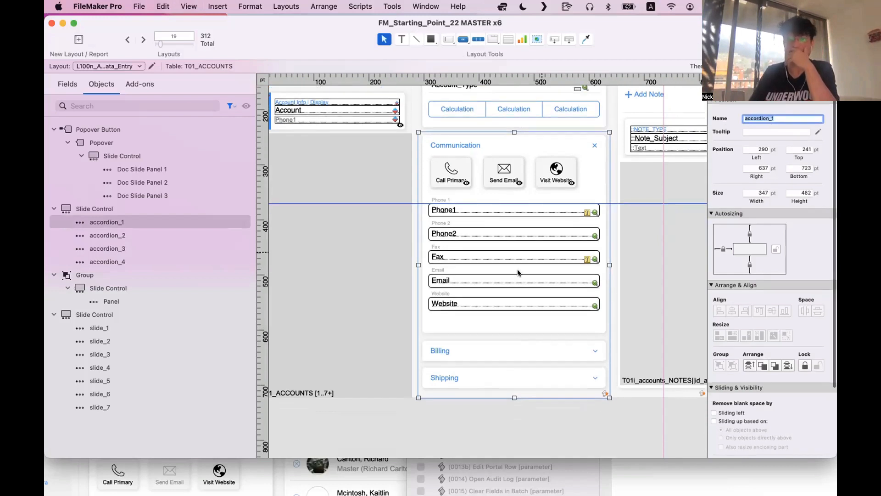
Flip the accordion's slide control through its panels to accordion_4 and close the slide control setup
{"action": "double_click", "coordinate": [569, 329]}
{"action": "left_click", "coordinate": [720, 159]}
{"action": "left_click", "coordinate": [720, 160]}
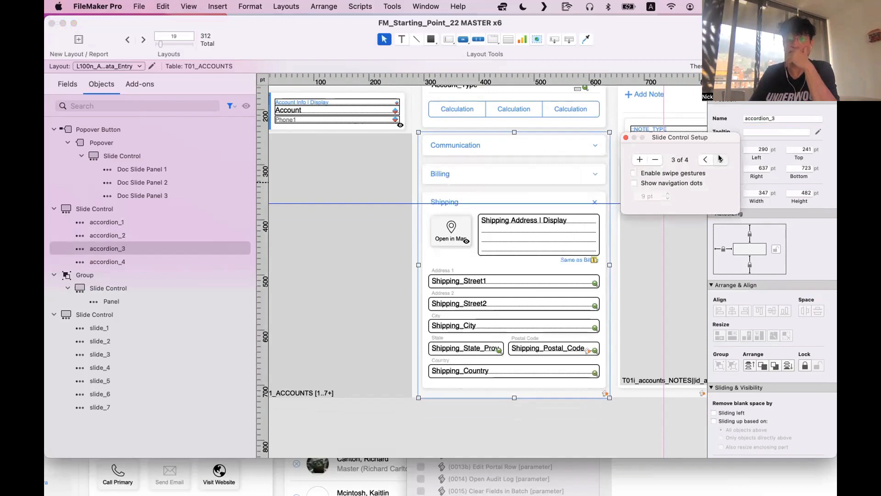
{"action": "left_click", "coordinate": [720, 159]}
{"action": "left_click", "coordinate": [625, 137]}
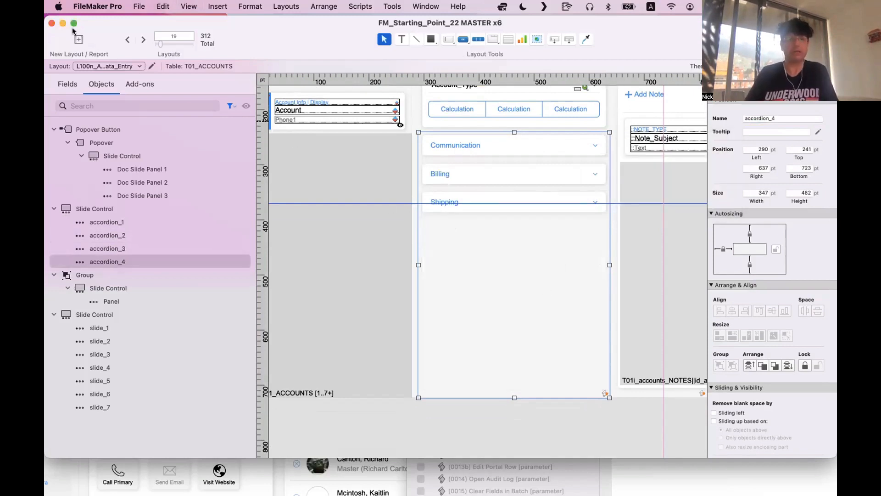
Create a new layout that shows records from T01_ACCOUNTS
{"action": "left_click", "coordinate": [81, 39]}
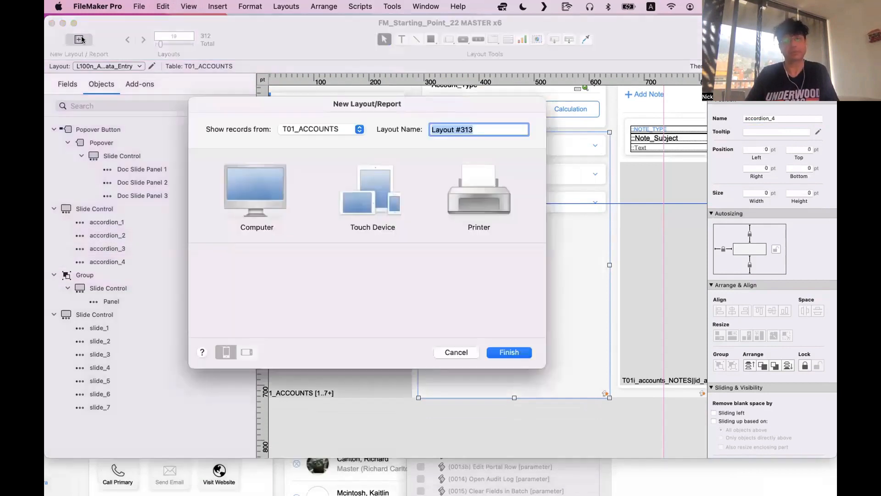
{"action": "left_click", "coordinate": [495, 350]}
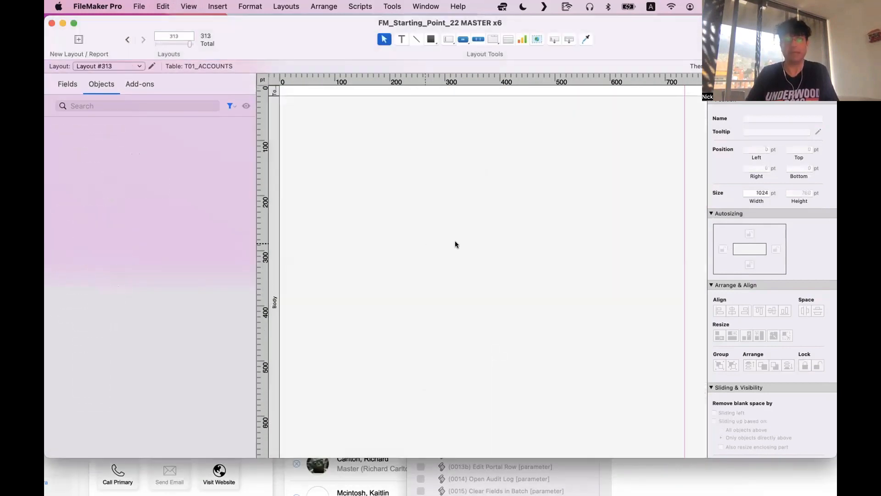
Apply the Alternate Body 1 style to the new layout's body part
{"action": "scroll", "coordinate": [442, 190], "scroll_direction": "down", "scroll_amount": 1}
{"action": "left_click", "coordinate": [271, 165]}
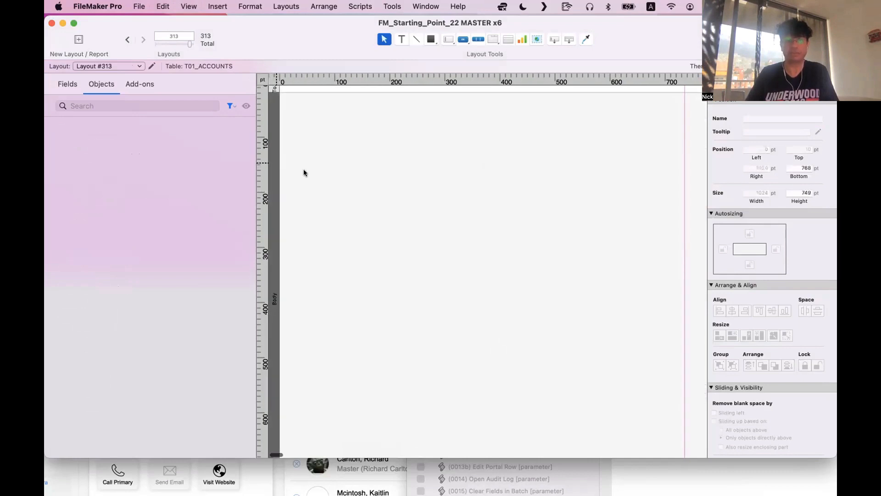
{"action": "left_click", "coordinate": [755, 88]}
{"action": "left_click", "coordinate": [755, 161]}
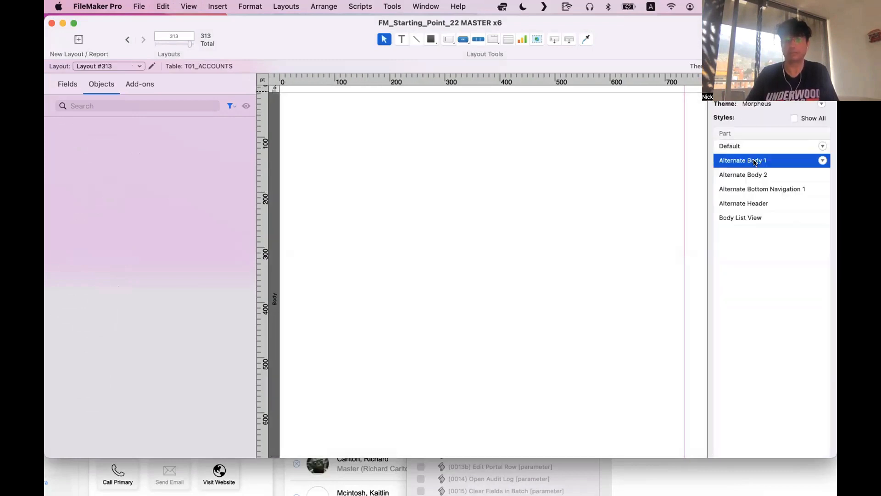
Paste the copied accordion slide control onto the new layout and shift it down slightly
{"action": "left_click", "coordinate": [450, 164]}
{"action": "key", "text": "super+v"}
{"action": "left_click_drag", "start_coordinate": [478, 221], "coordinate": [480, 271]}
{"action": "left_click", "coordinate": [577, 248]}
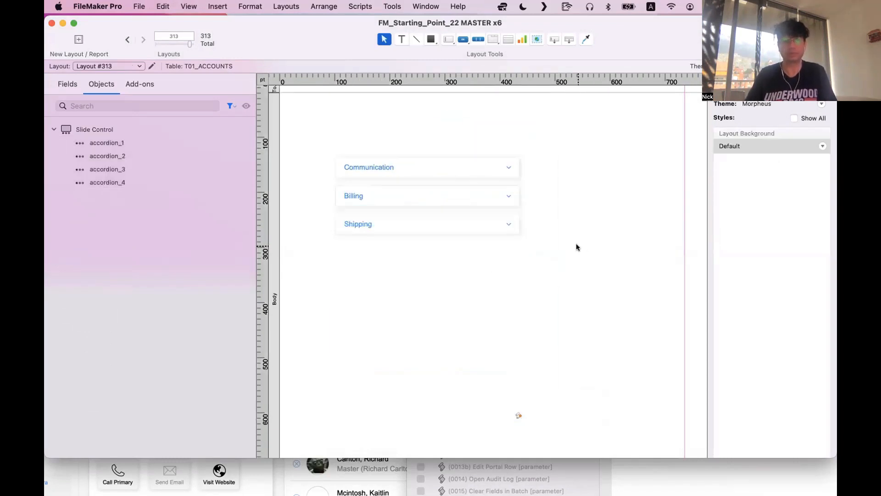
Restore the Default style on the layout's body part
{"action": "left_click", "coordinate": [274, 165]}
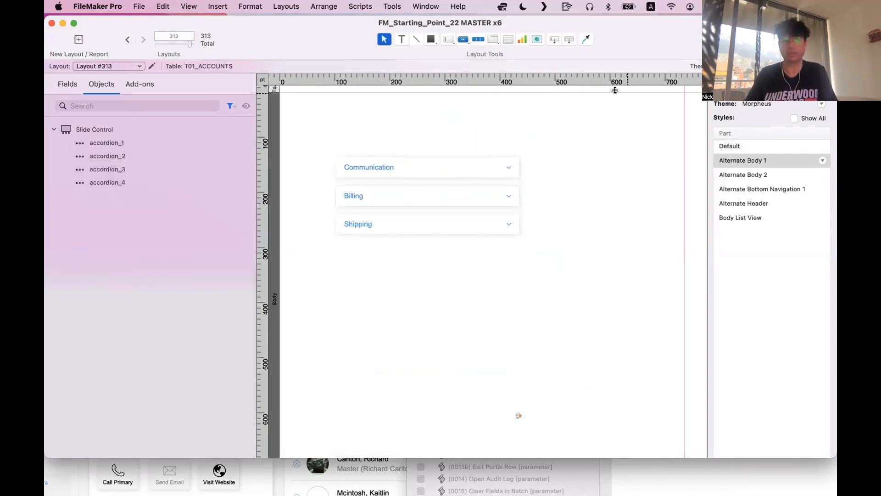
{"action": "left_click", "coordinate": [753, 146]}
{"action": "left_click", "coordinate": [634, 163]}
{"action": "scroll", "coordinate": [414, 191], "scroll_direction": "down", "scroll_amount": 1}
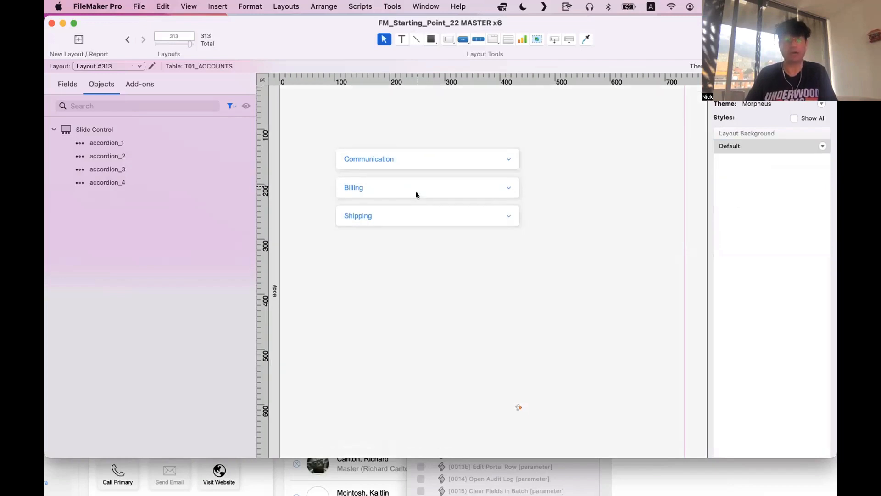
Test the pasted accordion in Browse mode by expanding Billing, Shipping and Communication, and collapse it again
{"action": "key", "text": "super+b"}
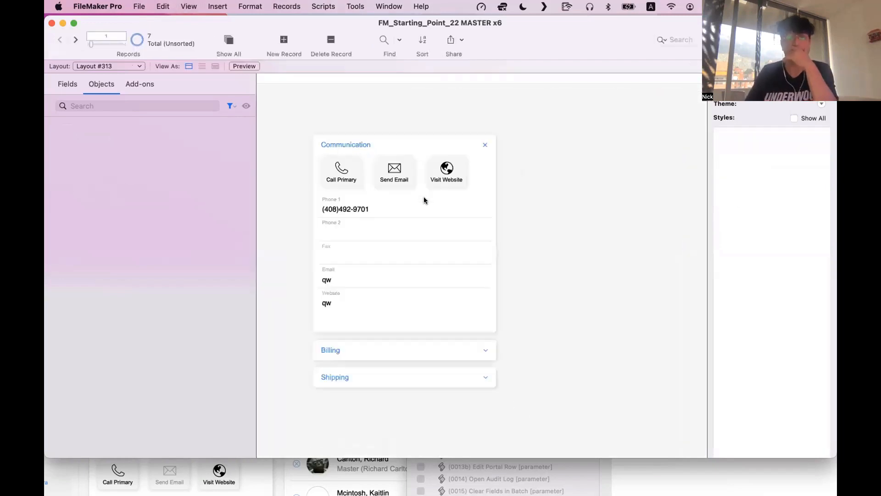
{"action": "left_click", "coordinate": [380, 353]}
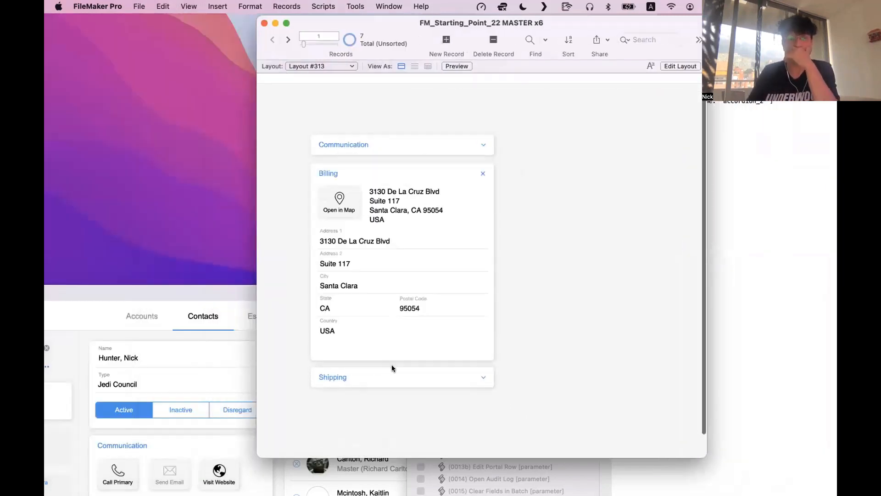
{"action": "left_click", "coordinate": [392, 367]}
{"action": "left_click", "coordinate": [392, 147]}
{"action": "left_click", "coordinate": [392, 147]}
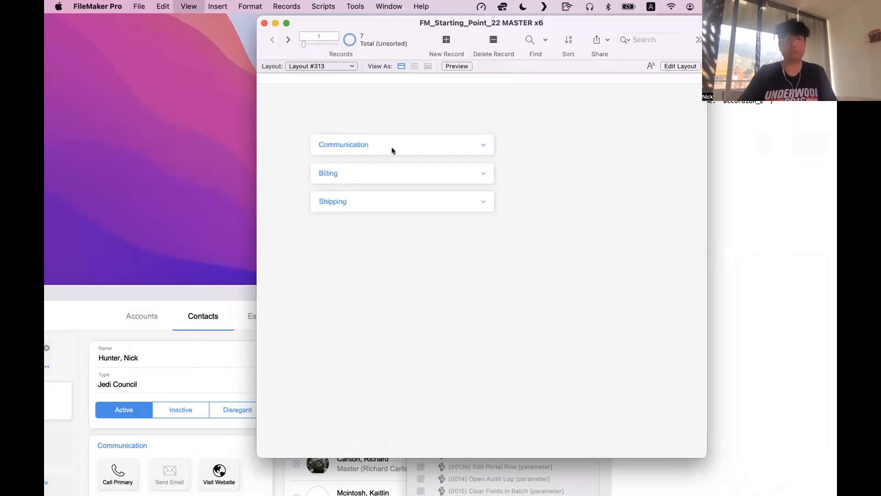
Return to Layout mode and switch the slide control to the accordion_1 panel
{"action": "key", "text": "super+l"}
{"action": "left_click", "coordinate": [453, 234]}
{"action": "double_click", "coordinate": [454, 236]}
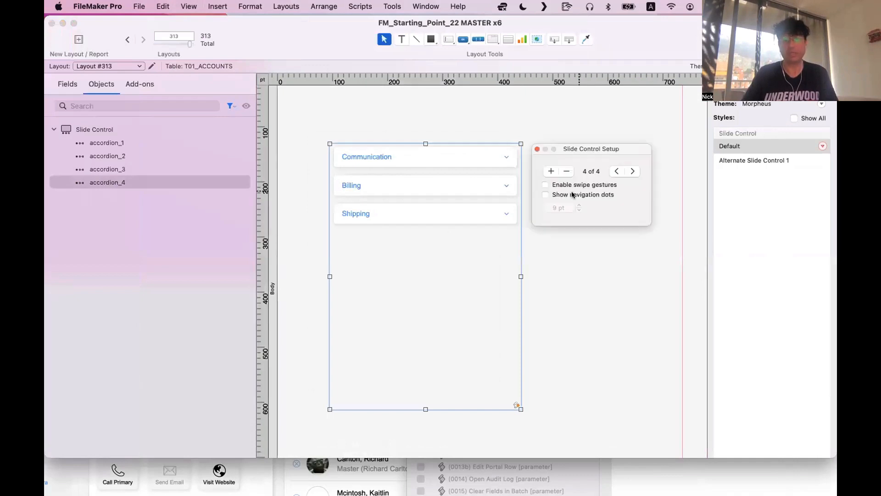
{"action": "left_click", "coordinate": [634, 171]}
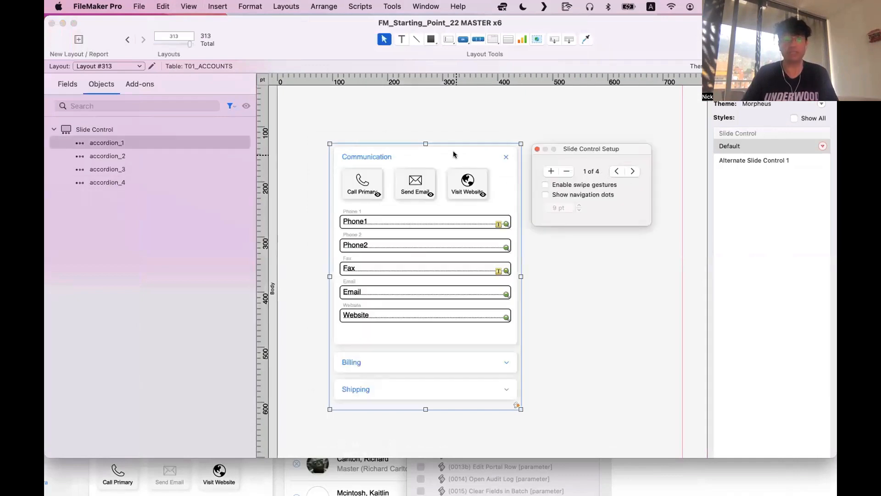
Move the slide control near the layout's upper-left corner and extend its lower edge to a height of about 585 pt
{"action": "left_click_drag", "start_coordinate": [455, 400], "coordinate": [396, 416]}
{"action": "left_click_drag", "start_coordinate": [519, 364], "coordinate": [293, 297]}
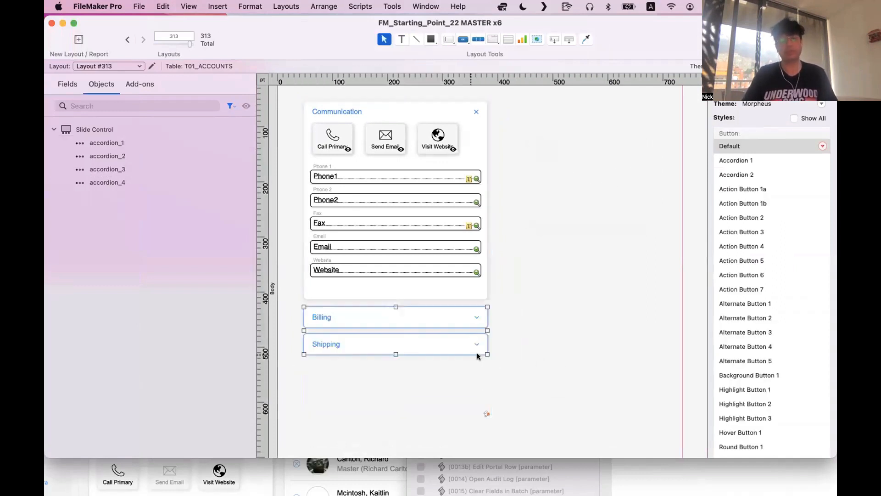
{"action": "left_click", "coordinate": [460, 368]}
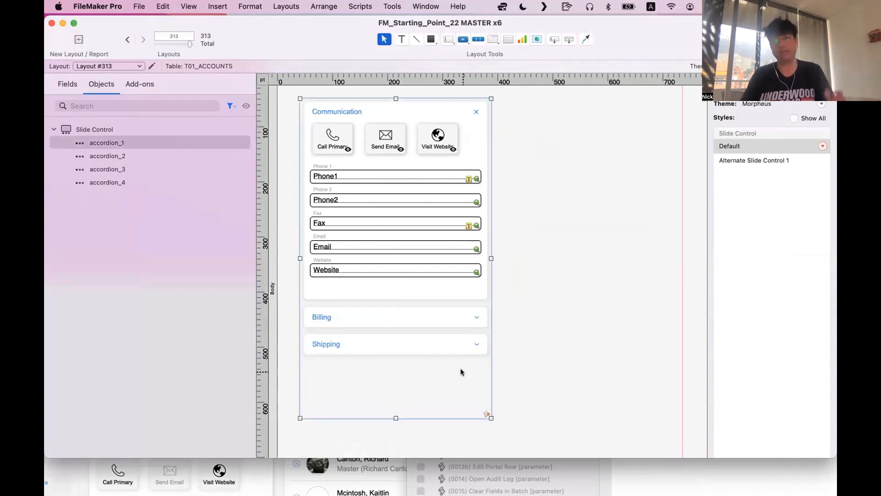
{"action": "left_click", "coordinate": [518, 365]}
{"action": "left_click", "coordinate": [403, 398]}
{"action": "mouse_move", "coordinate": [395, 418]}
{"action": "left_mouse_down"}
{"action": "mouse_move", "coordinate": [393, 367]}
{"action": "mouse_move", "coordinate": [393, 419]}
{"action": "left_mouse_up"}
{"action": "left_click", "coordinate": [543, 358]}
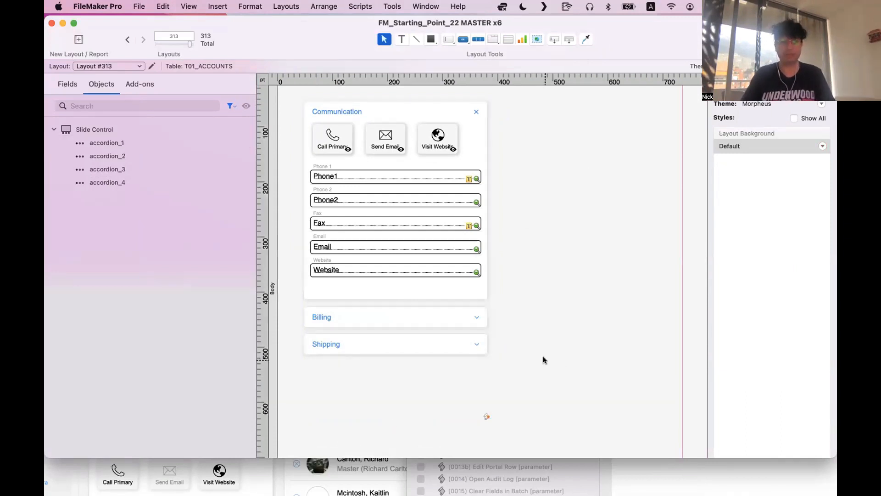
Give the slide control a solid 1 pt orange-red outline
{"action": "left_click", "coordinate": [436, 387]}
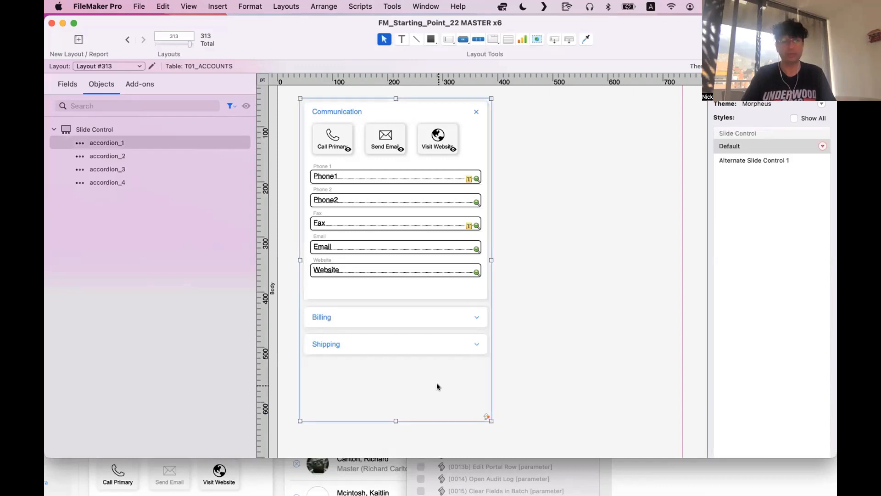
{"action": "left_click", "coordinate": [788, 84]}
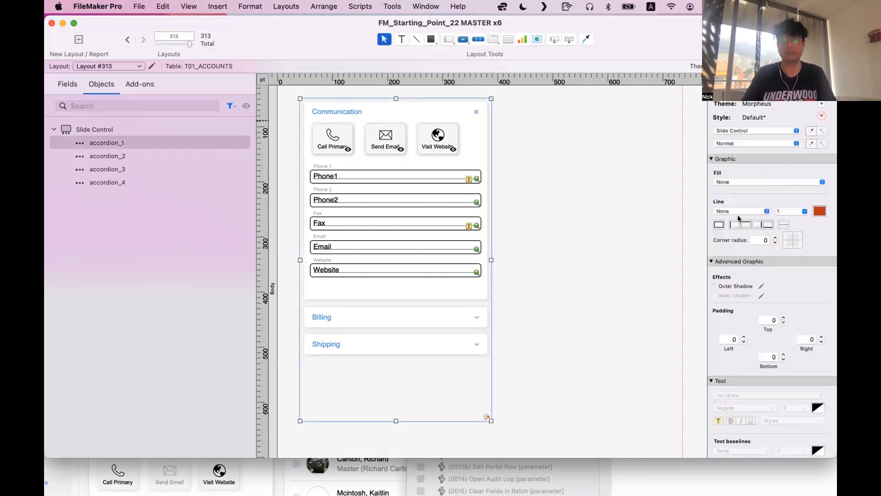
{"action": "left_click", "coordinate": [295, 106]}
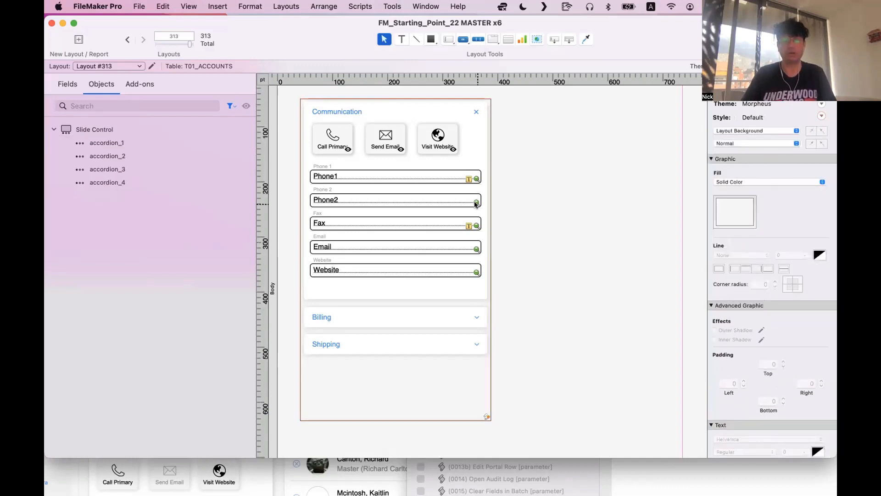
{"action": "left_click", "coordinate": [425, 392]}
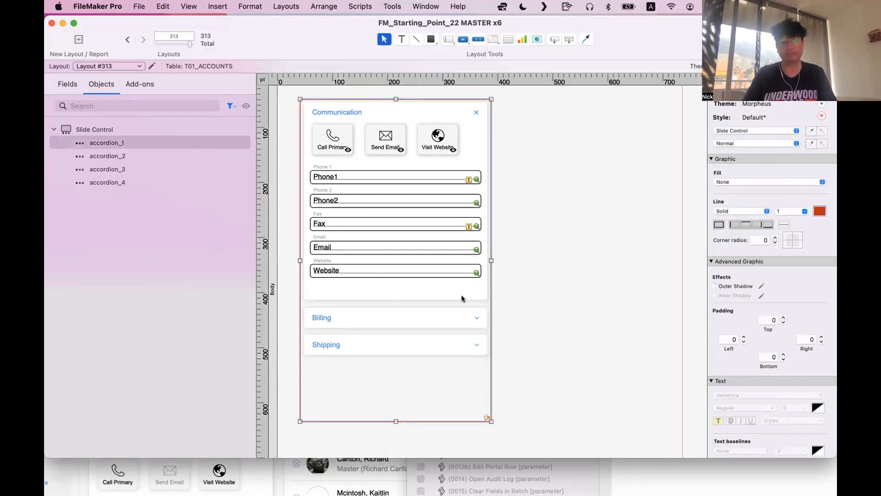
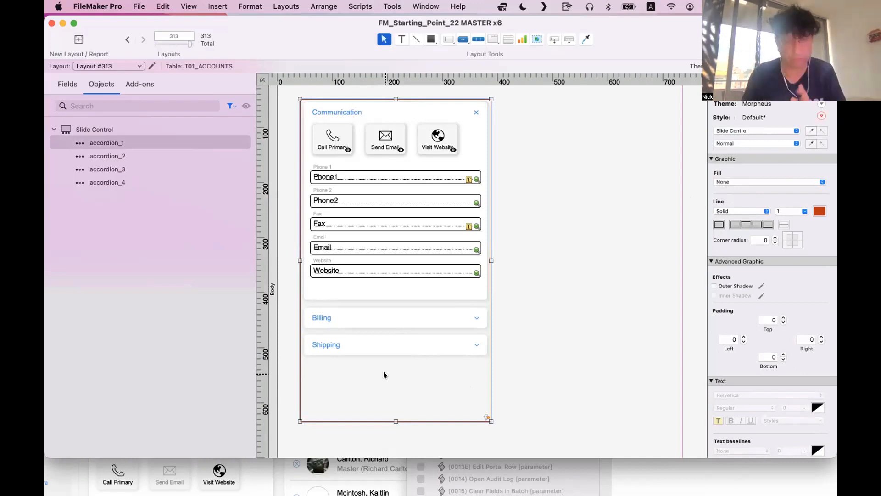
Group the Billing and Shipping headers on accordion_1 and move them down to the slide control's lower edge
{"action": "scroll", "coordinate": [497, 328], "scroll_direction": "down", "scroll_amount": 1}
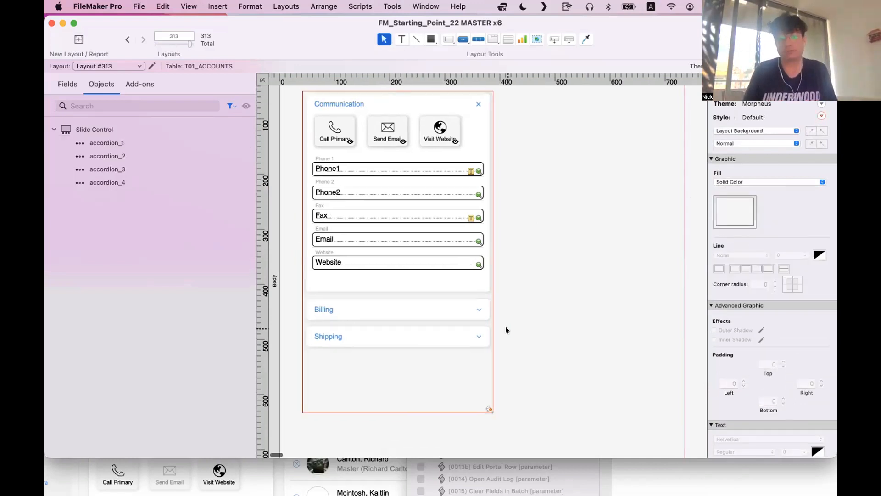
{"action": "scroll", "coordinate": [505, 329], "scroll_direction": "up", "scroll_amount": 3}
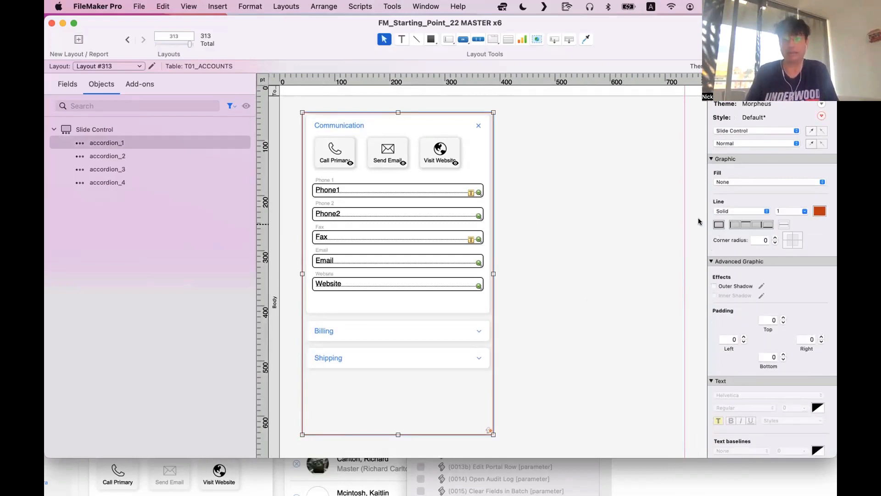
{"action": "left_click", "coordinate": [591, 327]}
{"action": "left_click_drag", "start_coordinate": [553, 385], "coordinate": [294, 309]}
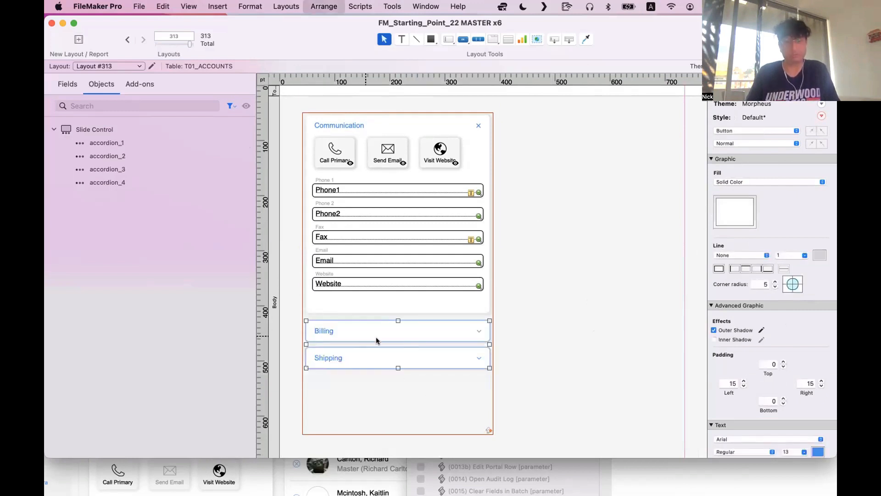
{"action": "key", "text": "super+r"}
{"action": "left_click_drag", "start_coordinate": [404, 327], "coordinate": [408, 389]}
{"action": "left_click", "coordinate": [517, 316]}
Extend the white Communication card on accordion_1 down to just above the Billing header
{"action": "left_click", "coordinate": [401, 288]}
{"action": "left_click", "coordinate": [374, 223]}
{"action": "left_click_drag", "start_coordinate": [398, 313], "coordinate": [397, 372]}
{"action": "left_click", "coordinate": [516, 350]}
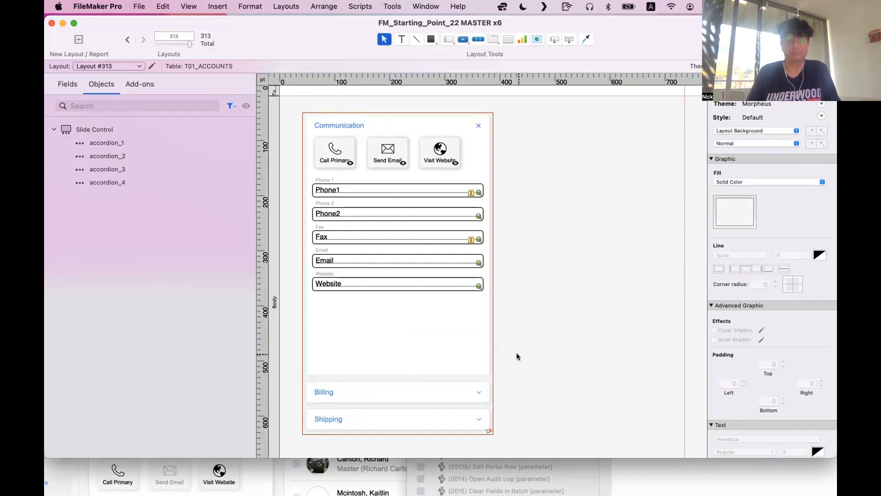
Compare accordion_1 with accordion_2 and check the bottom position of the grouped Billing and Shipping headers on accordion_1
{"action": "double_click", "coordinate": [410, 401]}
{"action": "left_click", "coordinate": [605, 140]}
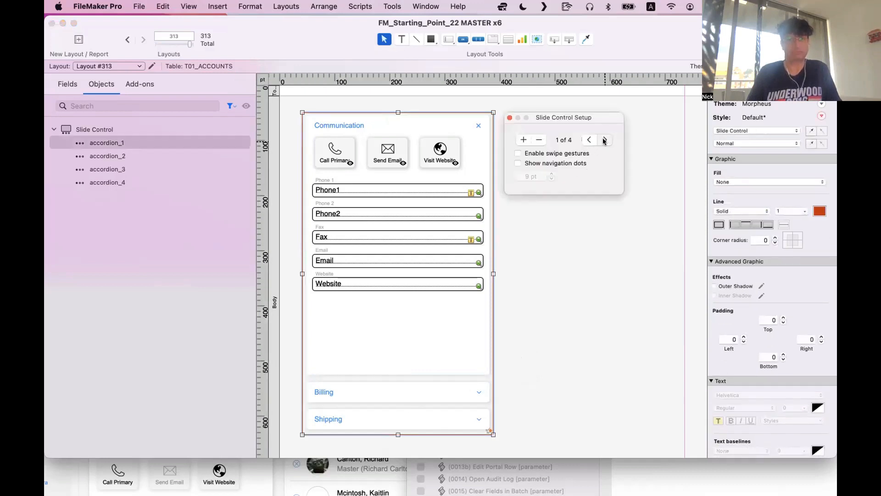
{"action": "left_click", "coordinate": [589, 140]}
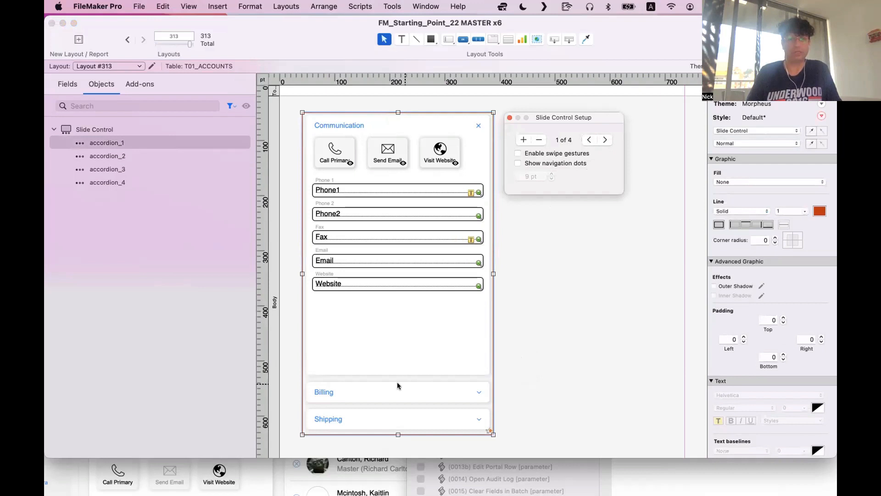
{"action": "left_click", "coordinate": [392, 413]}
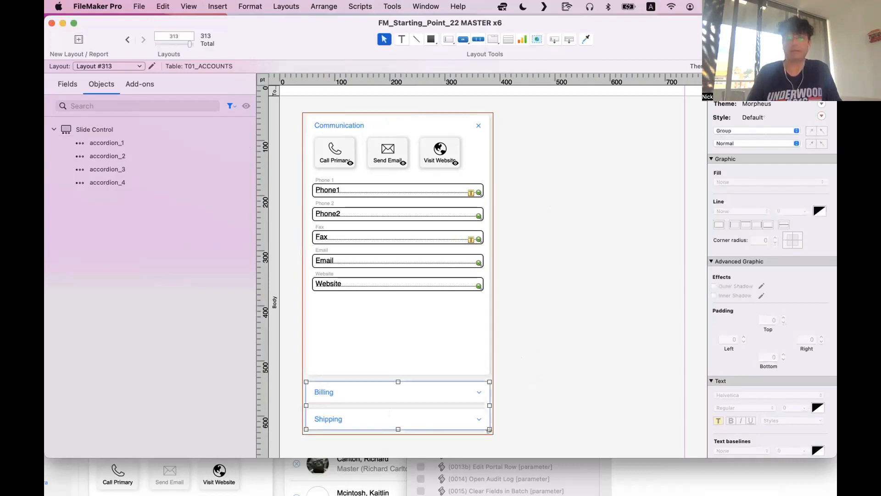
{"action": "left_click", "coordinate": [727, 85]}
{"action": "left_click", "coordinate": [794, 168]}
{"action": "left_click", "coordinate": [648, 230]}
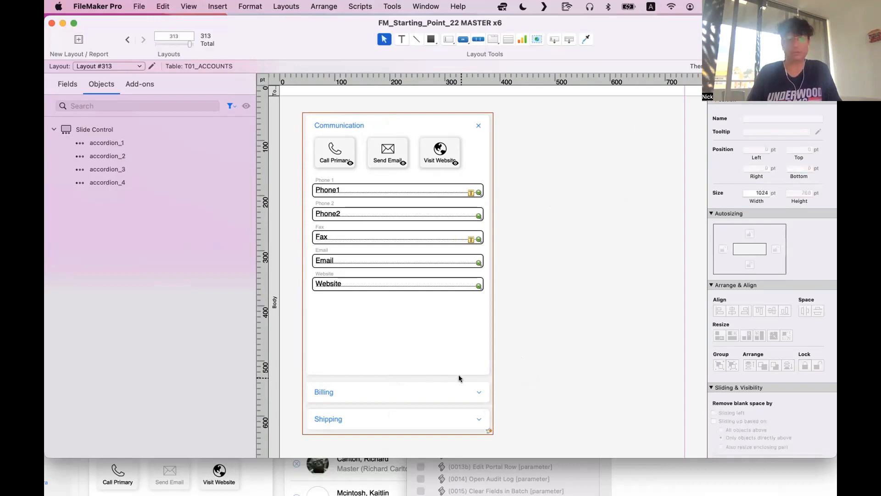
Set the bottom position of the Shipping header on accordion_2 to 624 pt
{"action": "double_click", "coordinate": [459, 375]}
{"action": "left_click", "coordinate": [603, 139]}
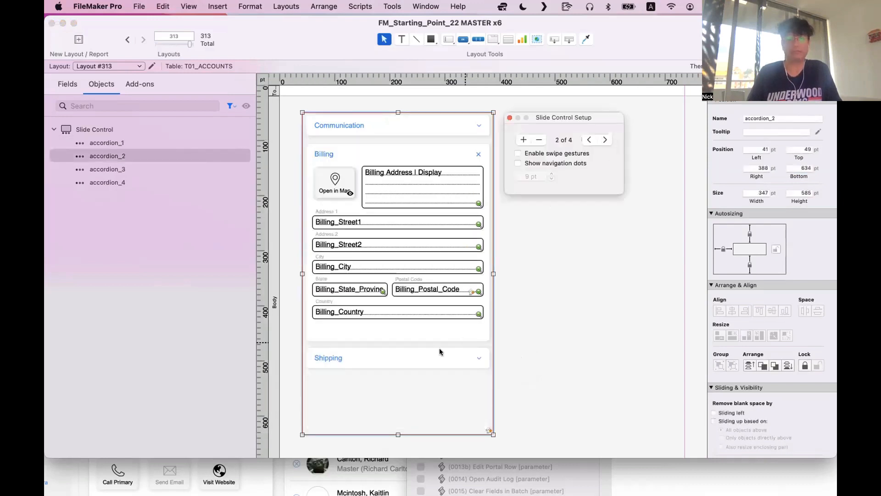
{"action": "left_click", "coordinate": [426, 351]}
{"action": "double_click", "coordinate": [804, 167]}
{"action": "type", "text": "624"}
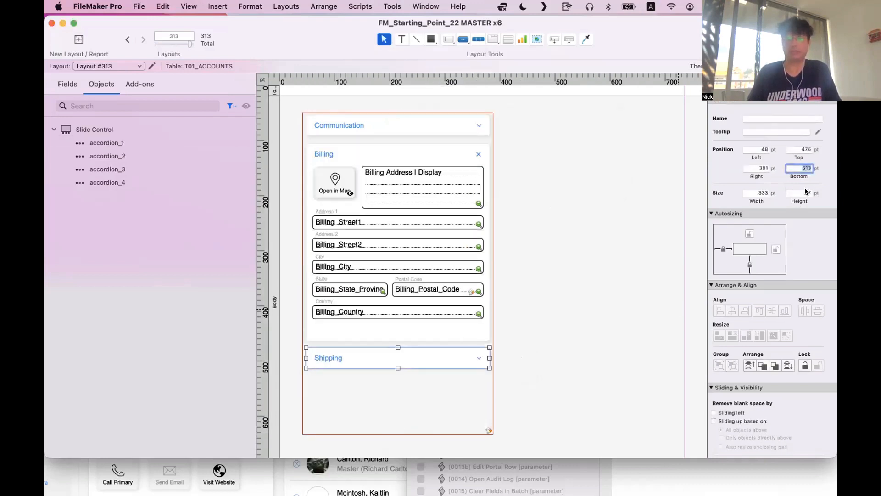
{"action": "key", "text": "Return"}
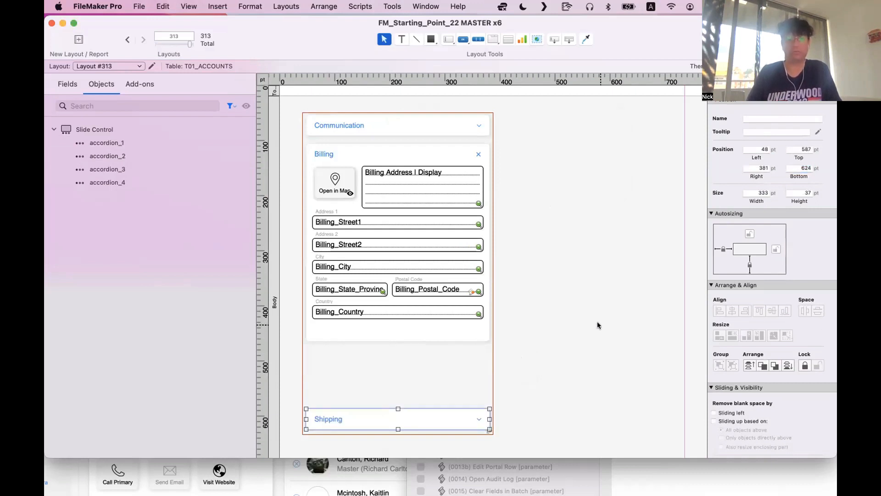
Flip the slide control from accordion_2 back to accordion_1 to compare the Shipping header's position
{"action": "left_click", "coordinate": [596, 323]}
{"action": "left_click", "coordinate": [475, 359]}
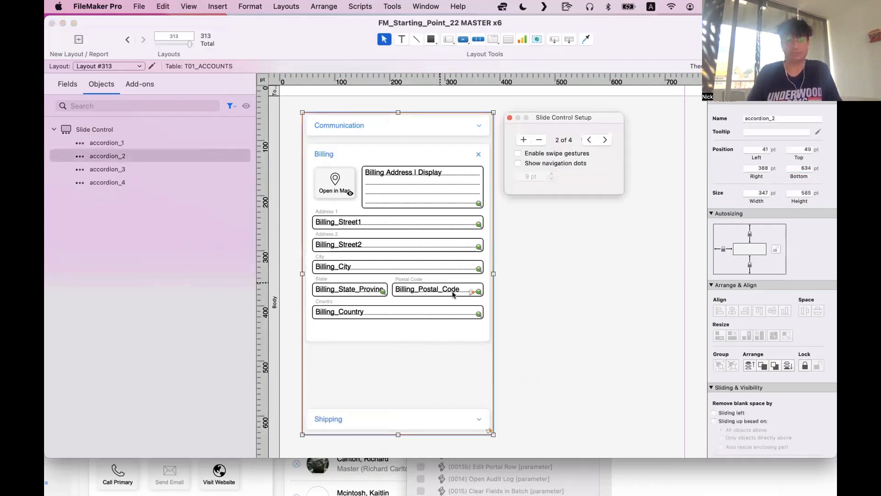
{"action": "left_click", "coordinate": [587, 139]}
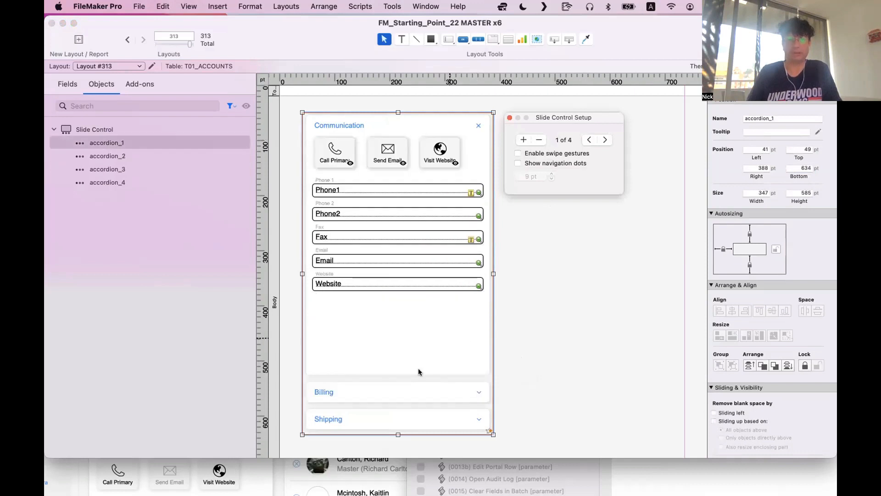
Check the positions of the grouped Billing and Shipping headers and of the Billing header alone on accordion_1
{"action": "left_click", "coordinate": [403, 385]}
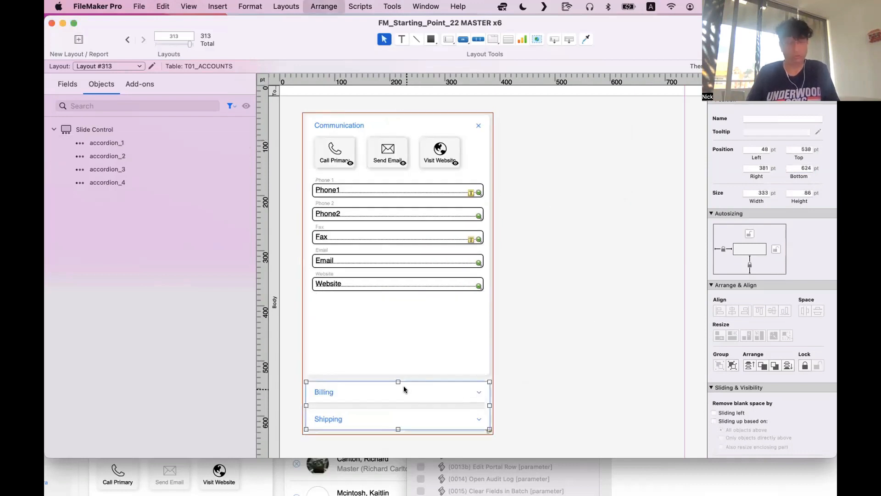
{"action": "left_click", "coordinate": [449, 393]}
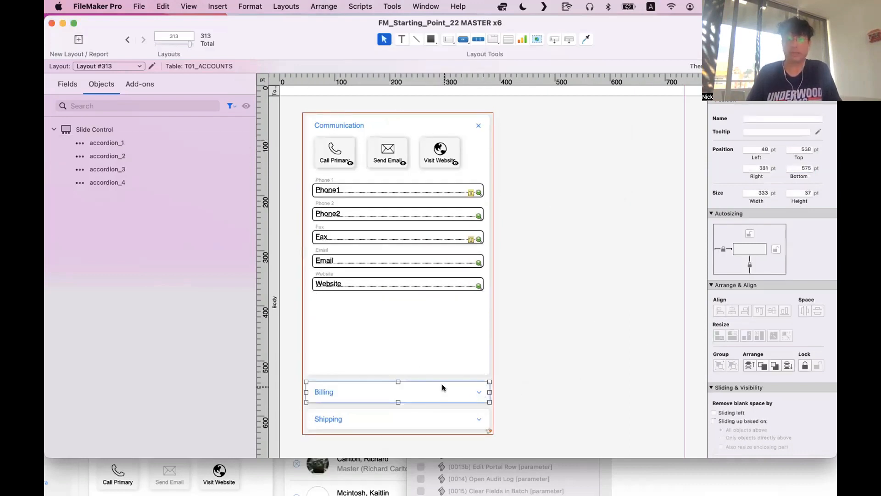
{"action": "left_click", "coordinate": [807, 167]}
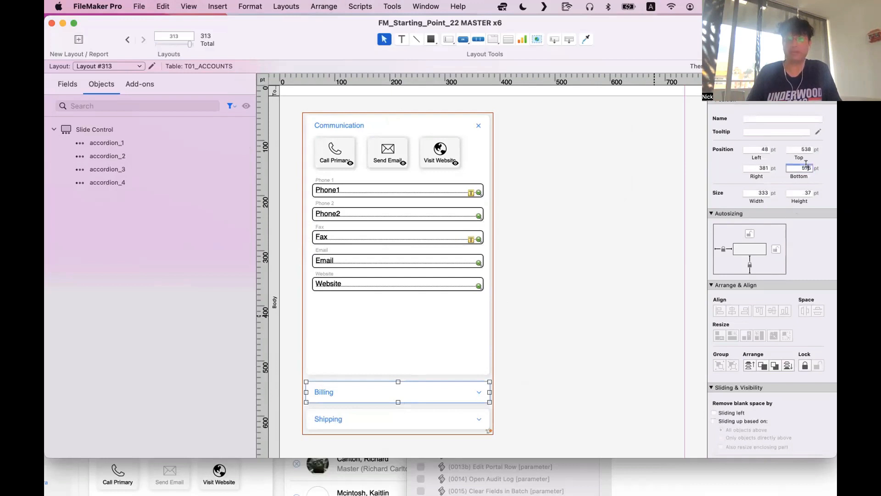
Extend the white Billing card on accordion_2 down to just above the Shipping header
{"action": "double_click", "coordinate": [475, 377]}
{"action": "left_click", "coordinate": [604, 140]}
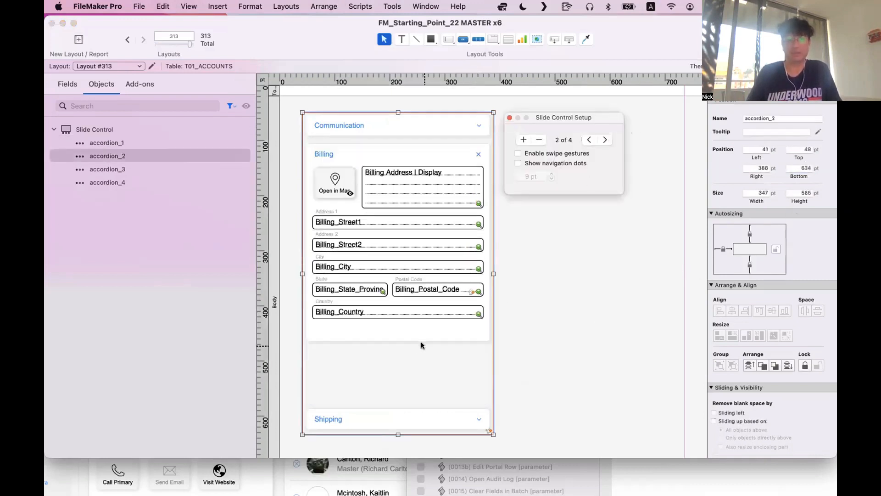
{"action": "left_click", "coordinate": [398, 342]}
{"action": "left_click_drag", "start_coordinate": [398, 342], "coordinate": [400, 403]}
{"action": "left_click", "coordinate": [521, 353]}
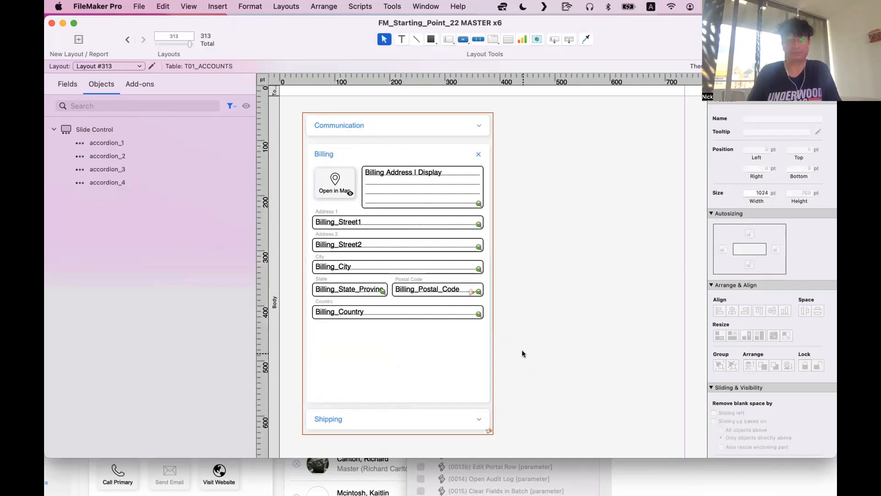
Extend the white Shipping card on accordion_3 down to just above the slide control's lower edge
{"action": "double_click", "coordinate": [436, 137]}
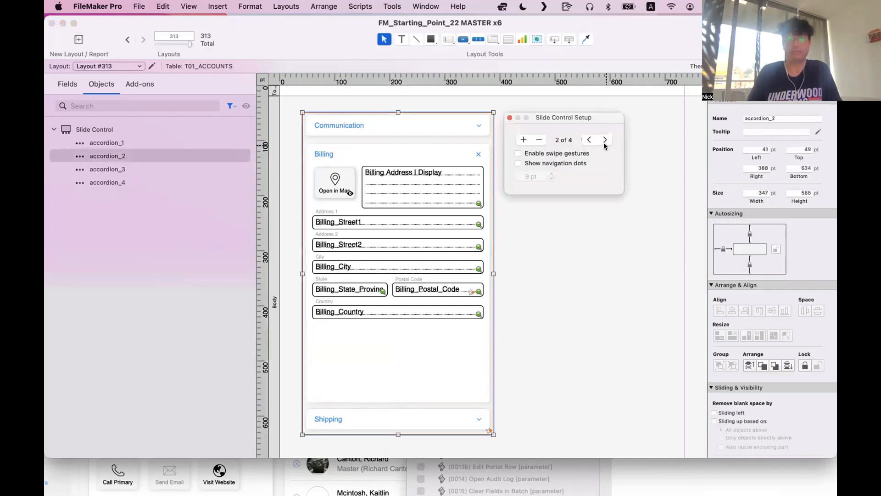
{"action": "left_click", "coordinate": [459, 419]}
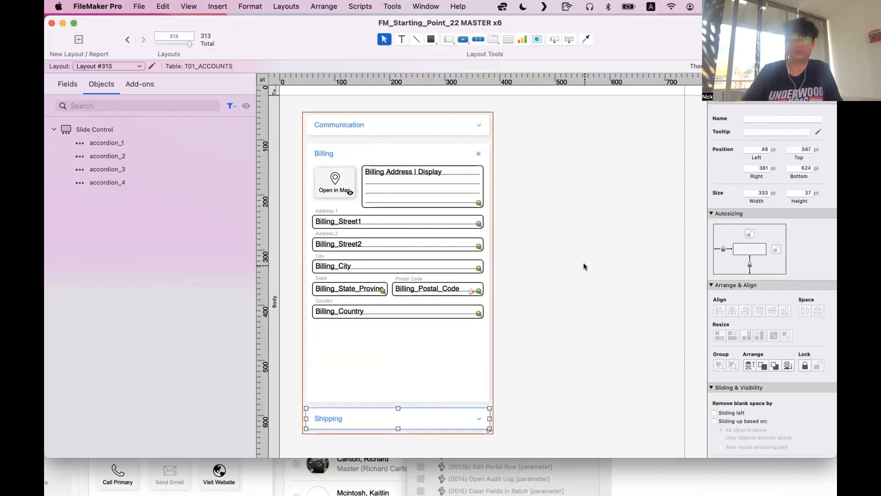
{"action": "double_click", "coordinate": [458, 145]}
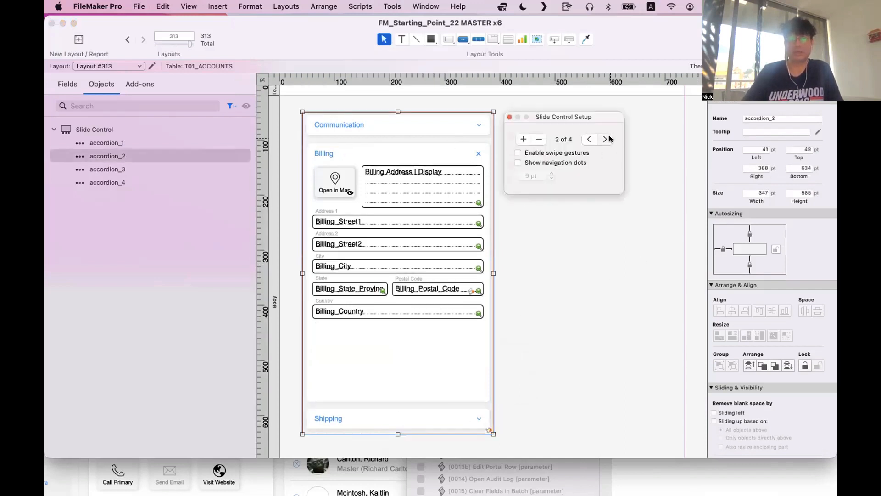
{"action": "left_click", "coordinate": [605, 139]}
{"action": "left_click", "coordinate": [393, 366]}
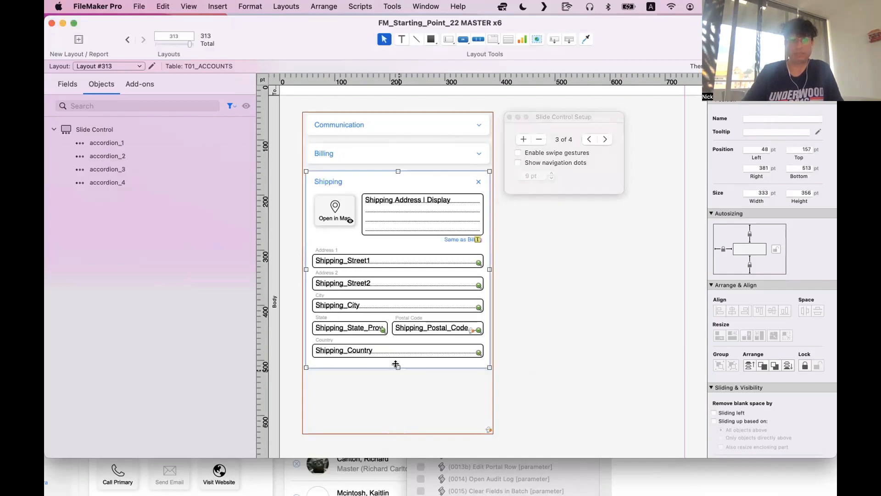
{"action": "left_click_drag", "start_coordinate": [393, 366], "coordinate": [395, 428]}
{"action": "left_click", "coordinate": [544, 318]}
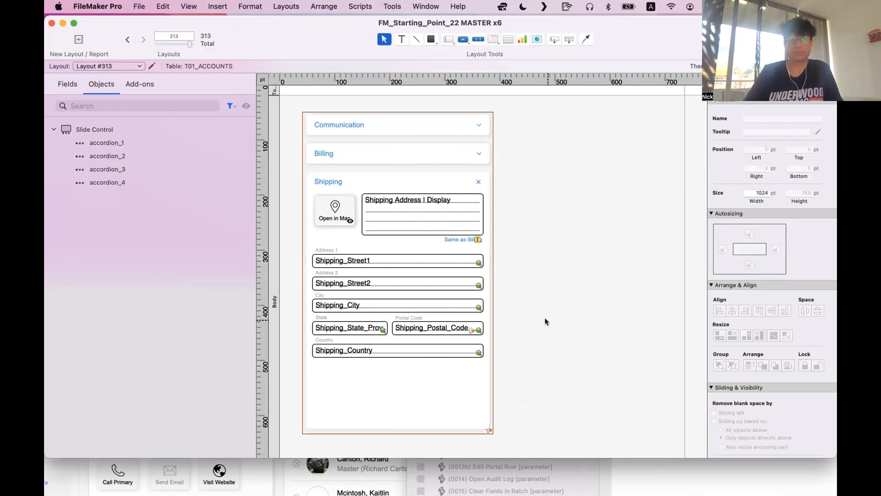
Test the accordion in Browse mode by opening the Billing, Shipping and Communication sections, and return to Layout mode
{"action": "key", "text": "super+b"}
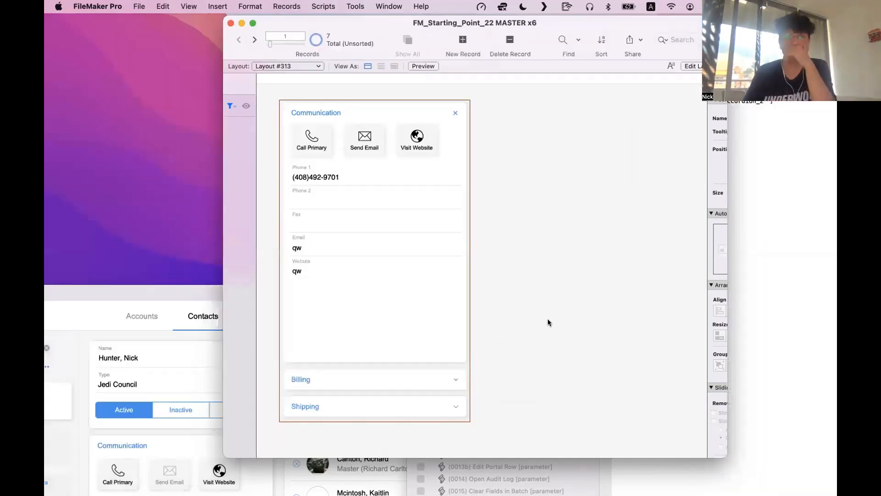
{"action": "left_click", "coordinate": [428, 381]}
{"action": "left_click", "coordinate": [418, 405]}
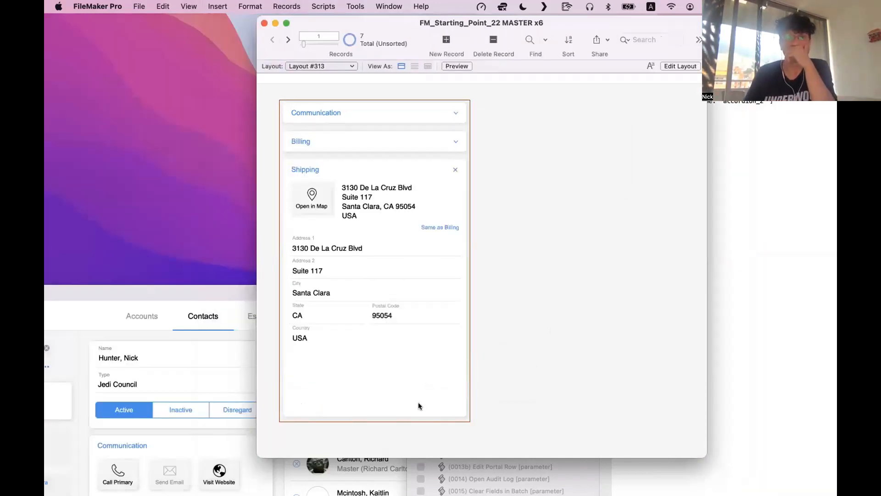
{"action": "left_click", "coordinate": [428, 134]}
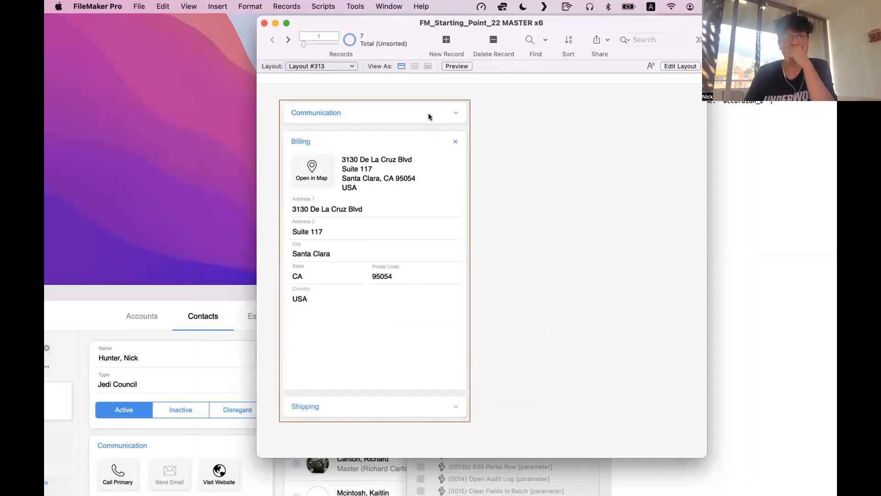
{"action": "left_click", "coordinate": [428, 118]}
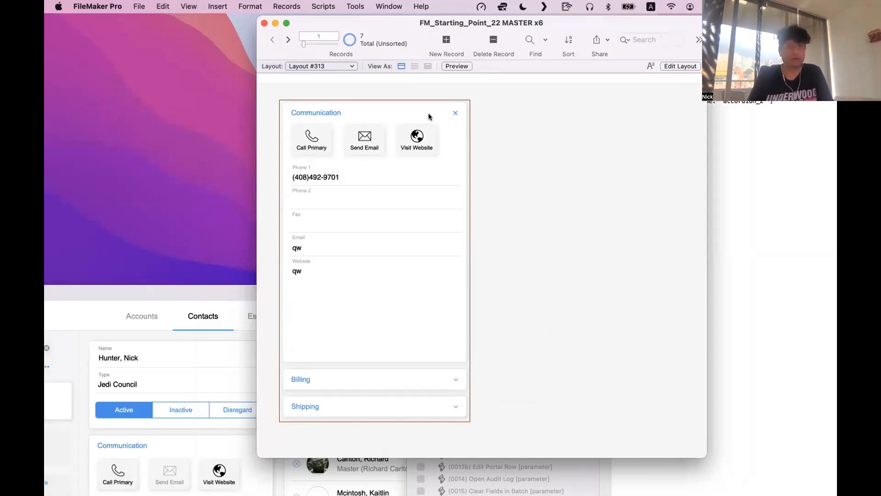
{"action": "key", "text": "super+l"}
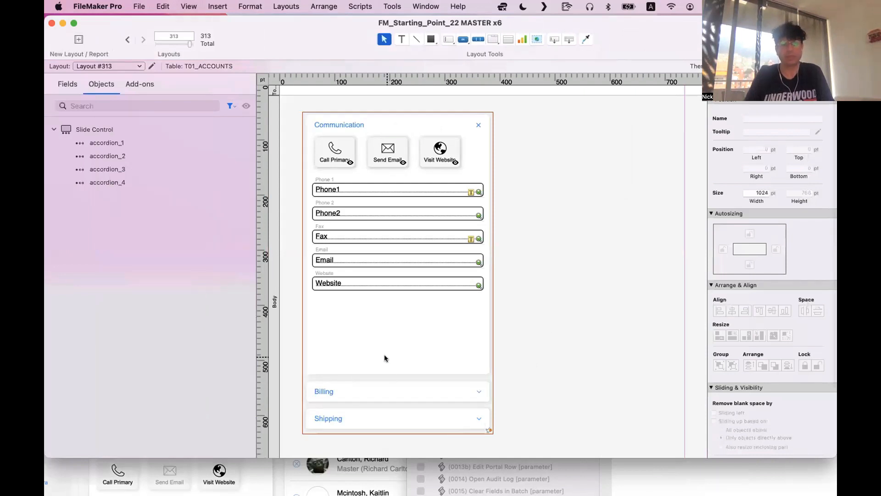
Rename the accordion_4 panel, which holds only the three collapsed headers, as accordion_5
{"action": "left_click", "coordinate": [389, 372]}
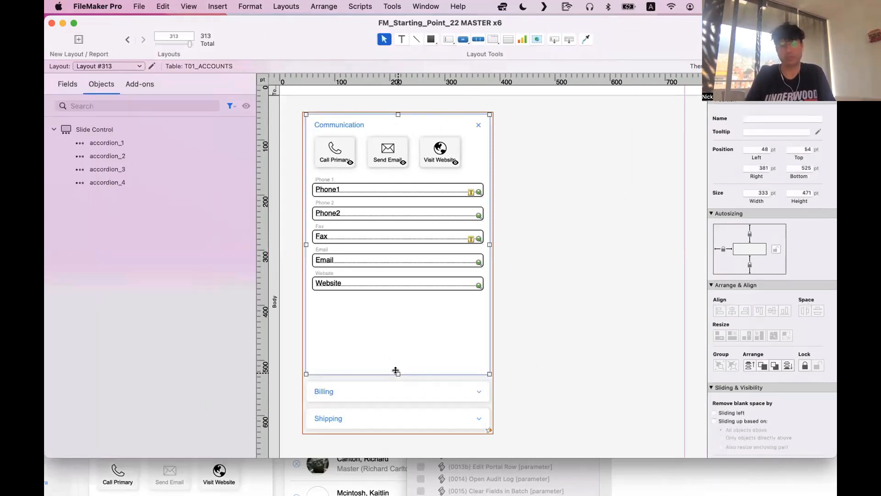
{"action": "double_click", "coordinate": [419, 372]}
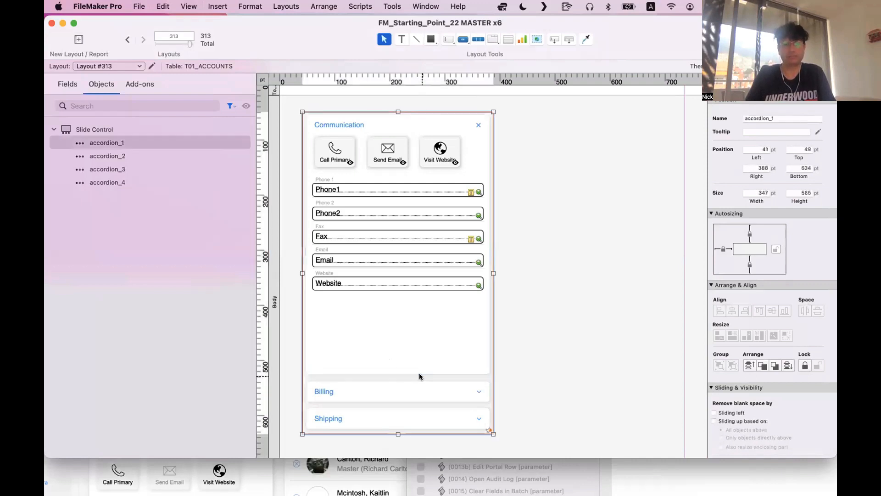
{"action": "left_click", "coordinate": [604, 139]}
{"action": "left_click", "coordinate": [604, 139]}
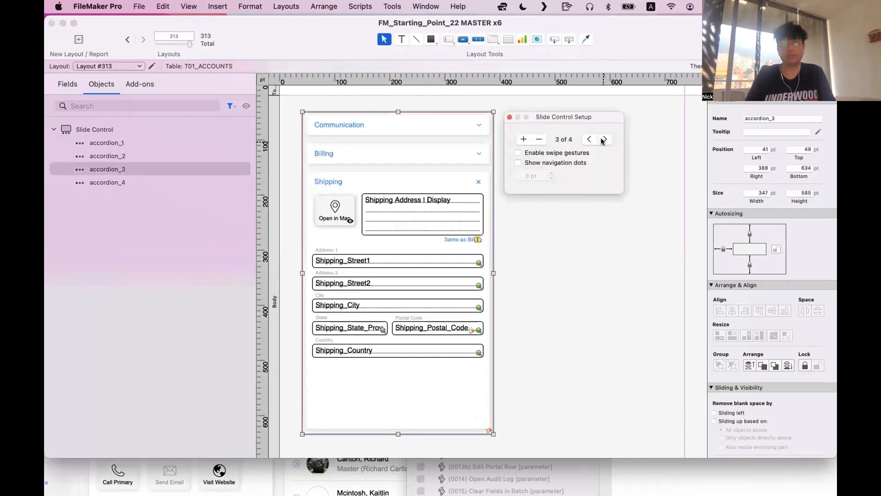
{"action": "left_click", "coordinate": [603, 140]}
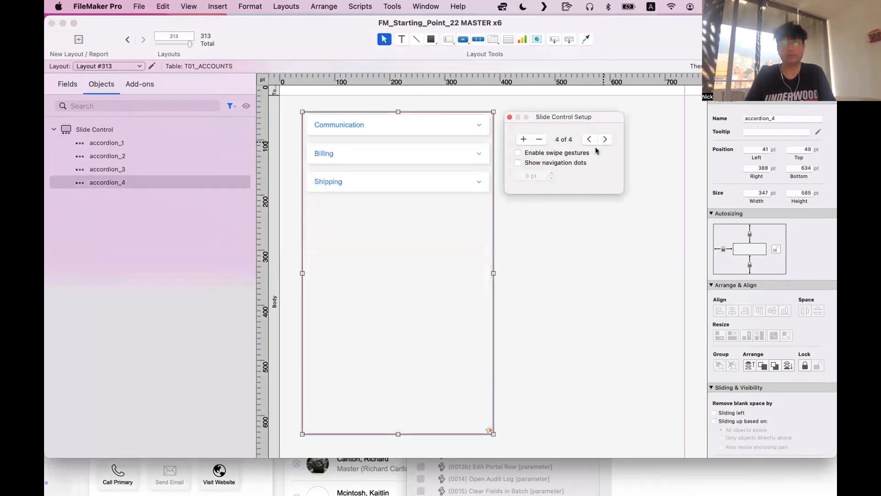
{"action": "left_click", "coordinate": [509, 117]}
{"action": "left_click", "coordinate": [784, 118]}
{"action": "key", "text": "BackSpace"}
{"action": "type", "text": "5"}
{"action": "key", "text": "Return"}
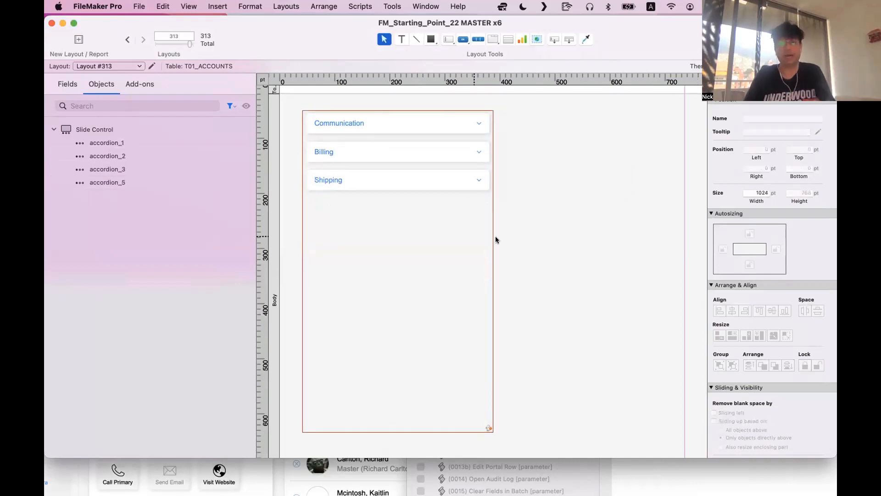
Insert a blank panel directly after accordion_3 in the slide control
{"action": "double_click", "coordinate": [455, 236]}
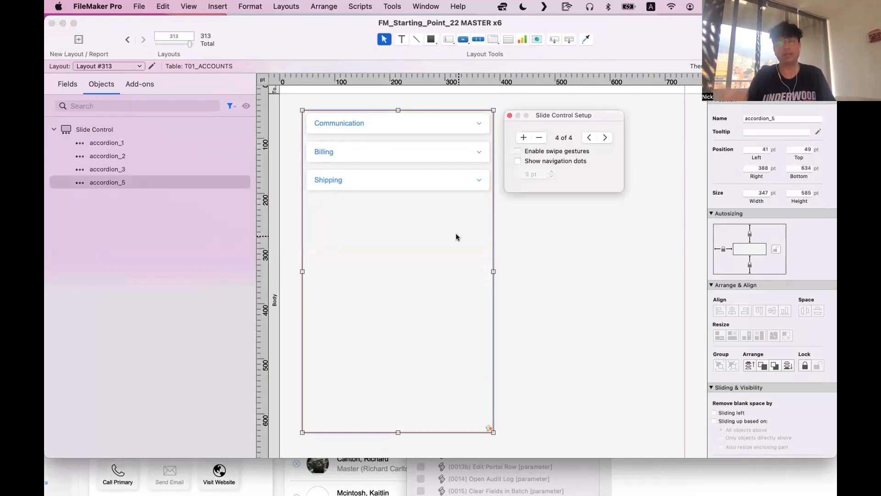
{"action": "left_click", "coordinate": [588, 138]}
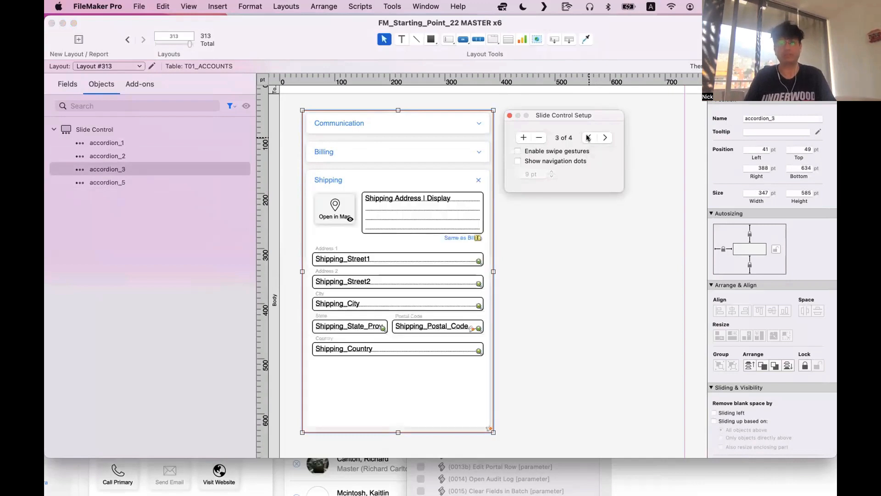
{"action": "left_click", "coordinate": [523, 138]}
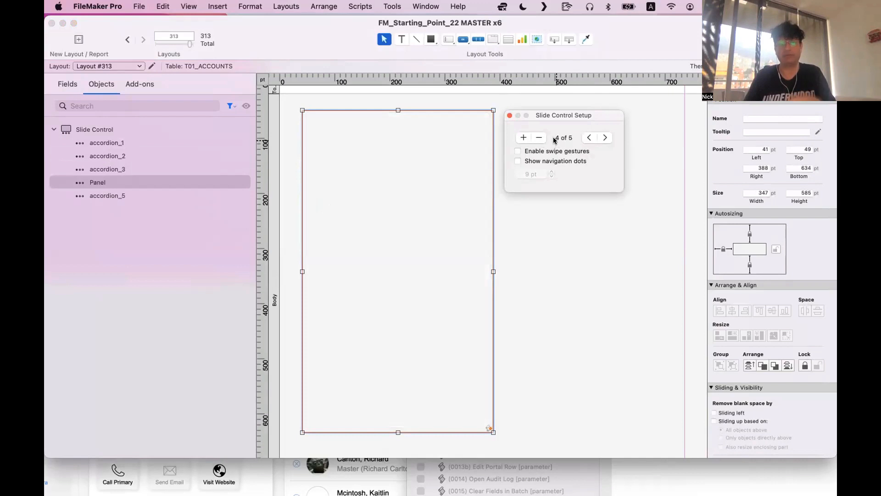
Delete the blank panel between accordion_3 and accordion_5 from the slide control
{"action": "left_click", "coordinate": [130, 170]}
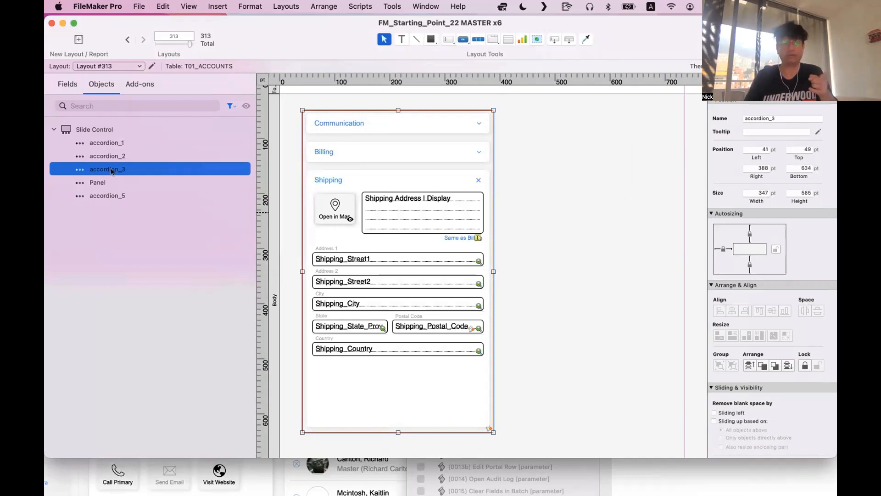
{"action": "double_click", "coordinate": [429, 137]}
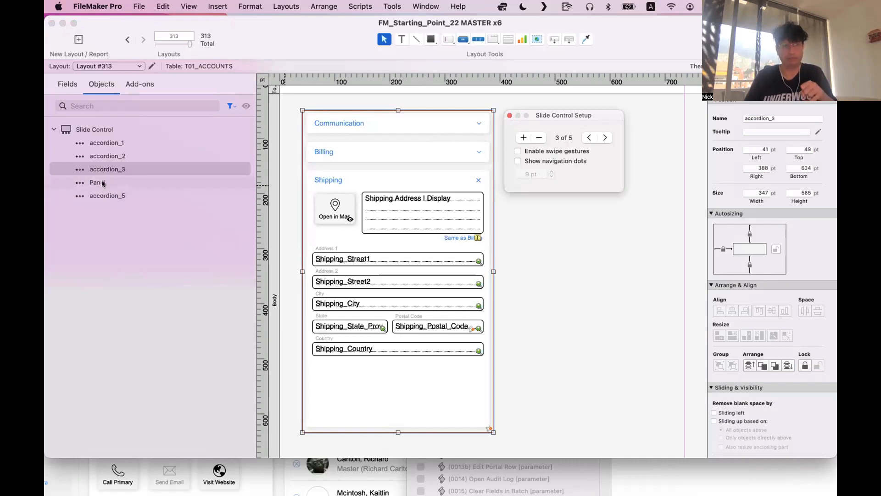
{"action": "left_click", "coordinate": [246, 182]}
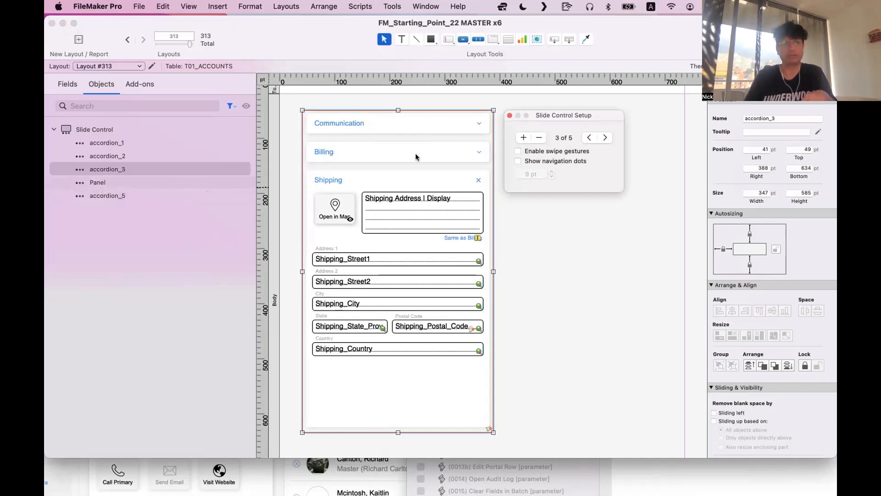
{"action": "double_click", "coordinate": [405, 193]}
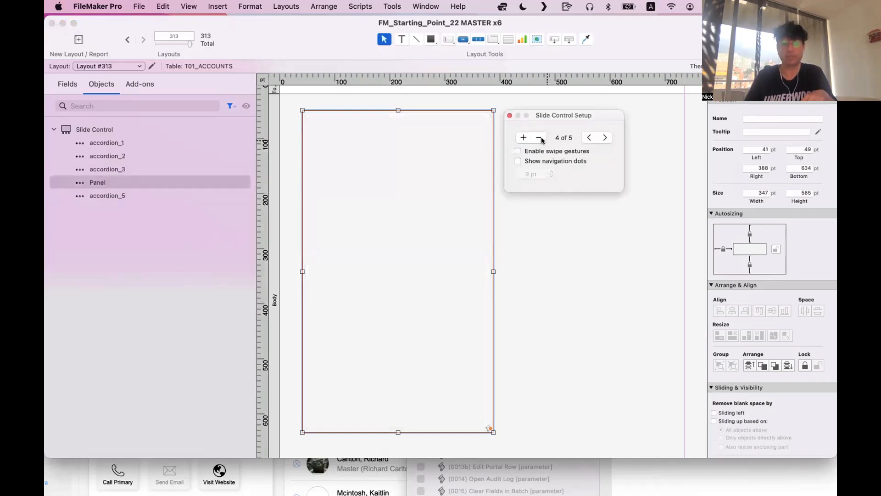
{"action": "left_click", "coordinate": [540, 138]}
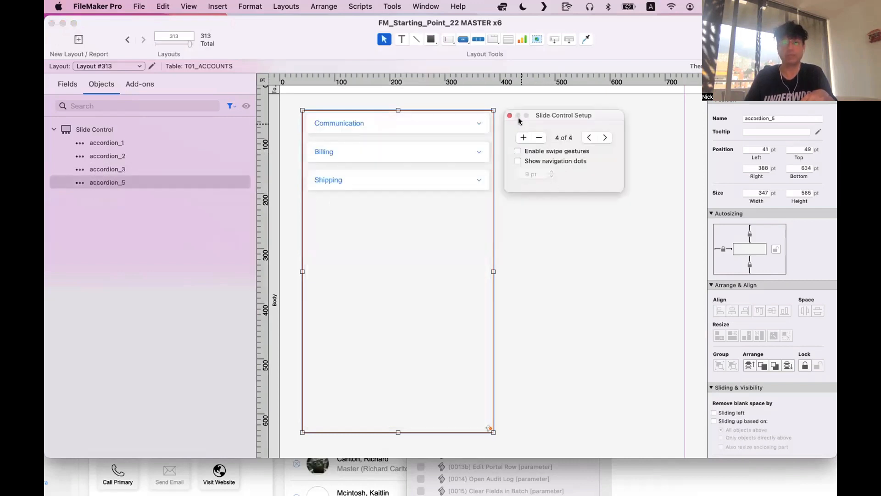
Add a blank panel at the end of the slide control, after accordion_5, and select it
{"action": "left_click", "coordinate": [604, 137]}
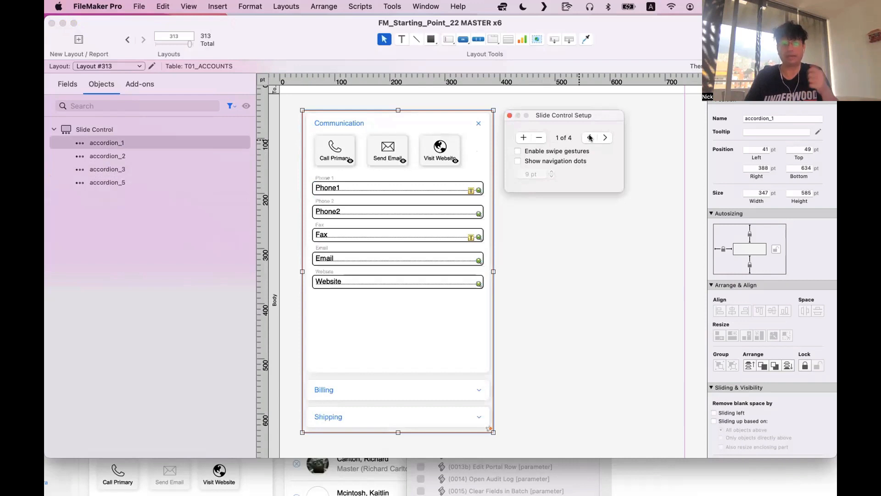
{"action": "left_click", "coordinate": [590, 138]}
{"action": "left_click", "coordinate": [523, 137]}
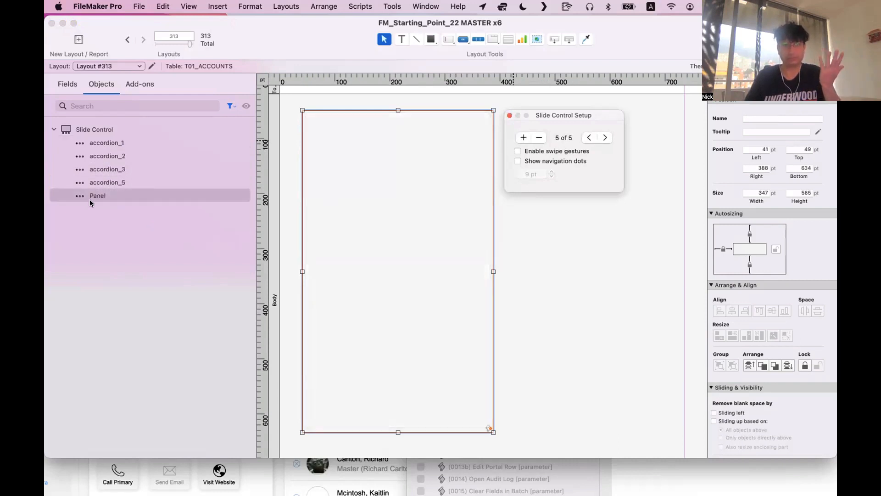
{"action": "left_click", "coordinate": [100, 195]}
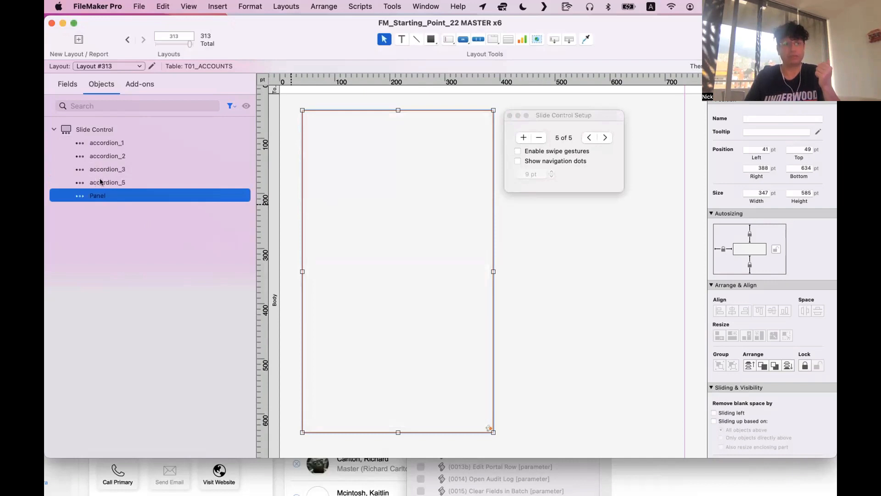
Show the slide control's navigation dots and reorder the panels so the blank one sits between accordion_3 and accordion_5
{"action": "left_click", "coordinate": [531, 162]}
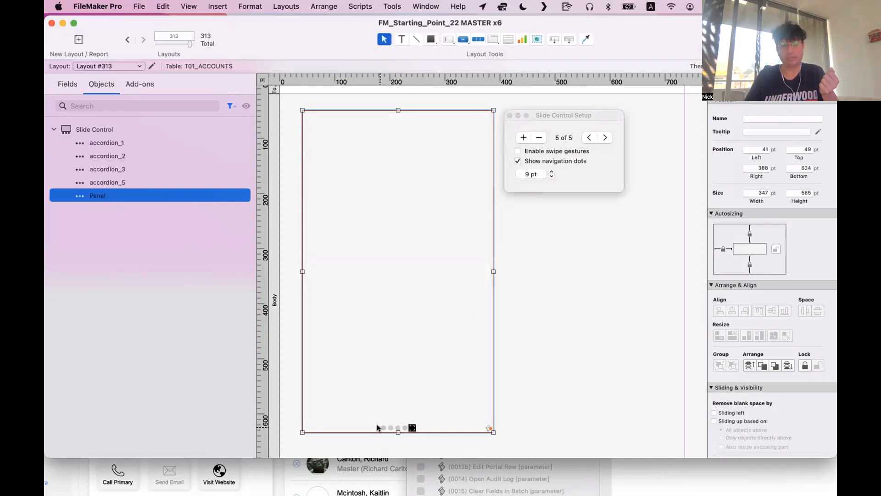
{"action": "left_click", "coordinate": [412, 427]}
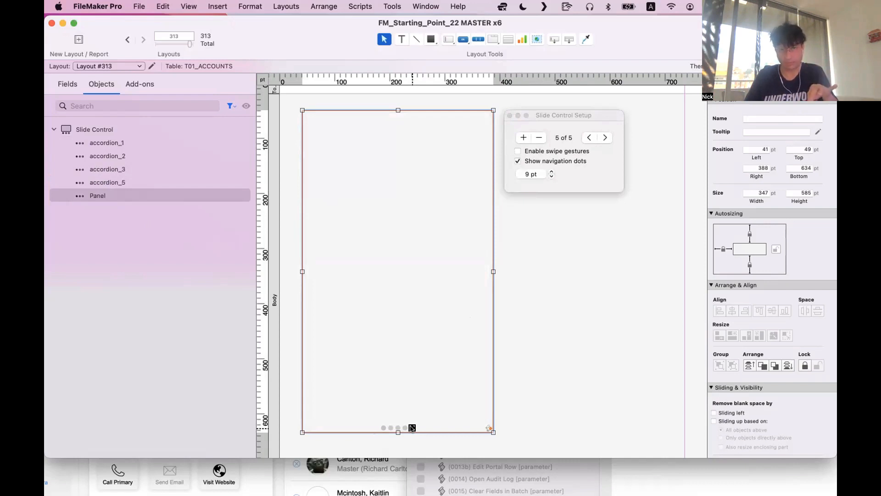
{"action": "left_click", "coordinate": [404, 428]}
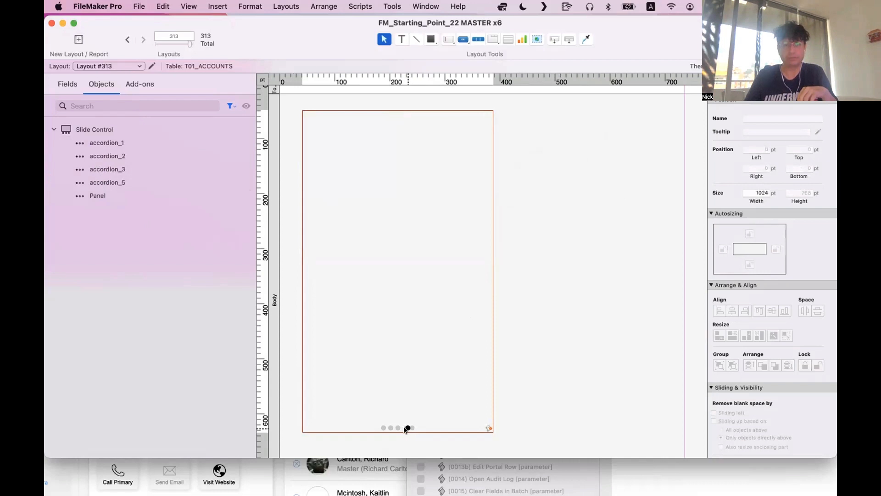
{"action": "left_click_drag", "start_coordinate": [97, 196], "coordinate": [101, 184]}
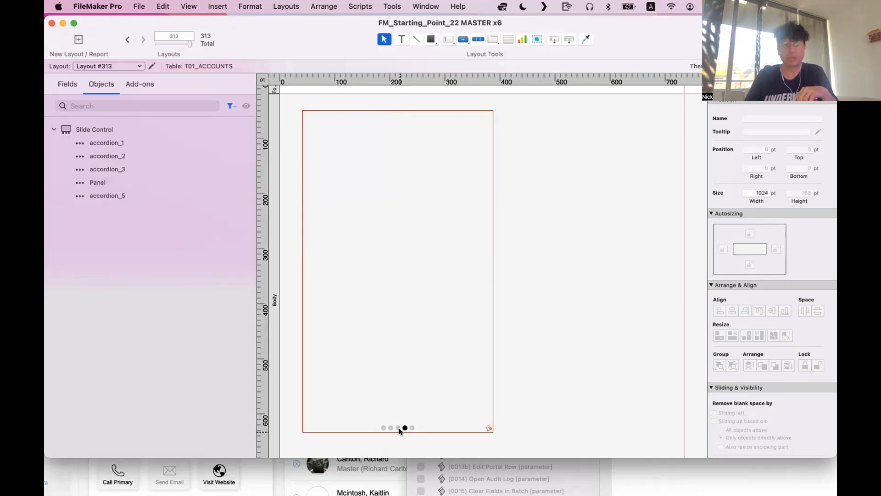
Undo the panel reorder, and move the blank panel between accordion_3 and accordion_5 again
{"action": "left_click", "coordinate": [403, 429]}
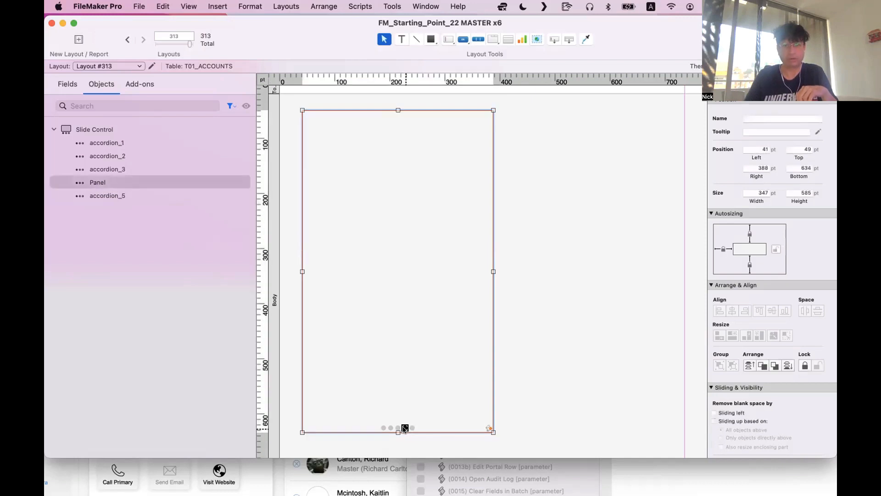
{"action": "key", "text": "super+z"}
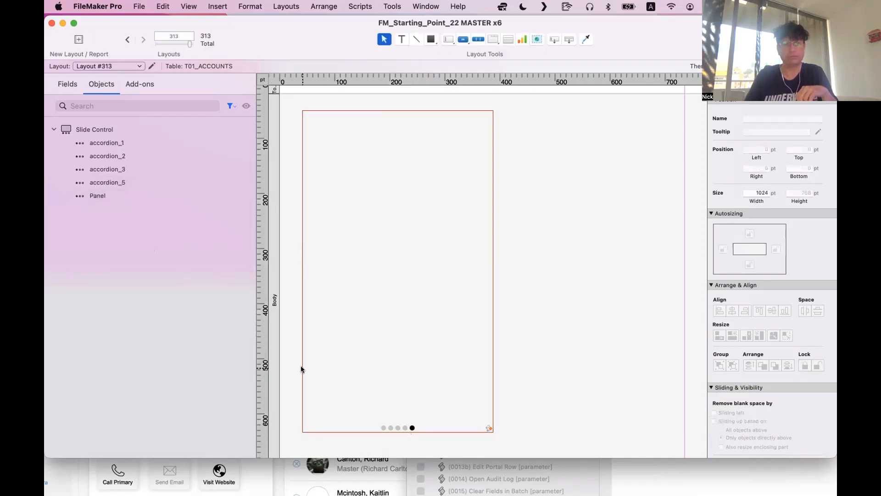
{"action": "left_click", "coordinate": [412, 427]}
{"action": "left_click", "coordinate": [403, 428]}
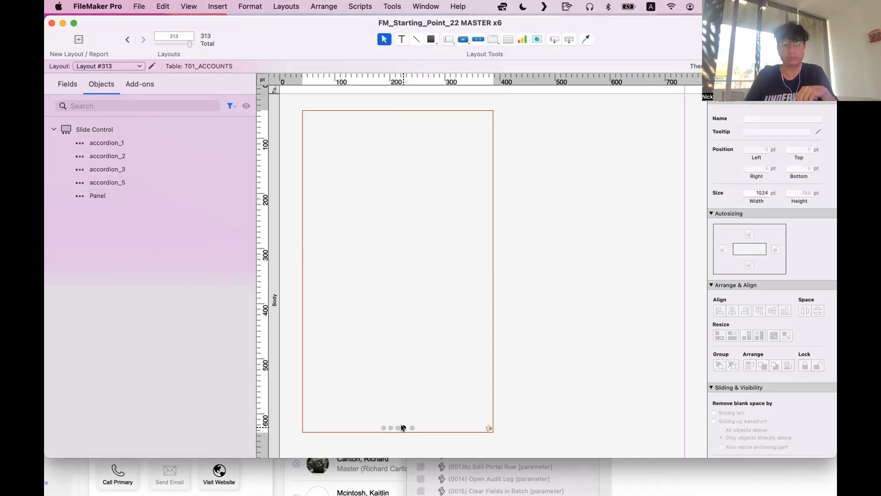
{"action": "left_click", "coordinate": [402, 428]}
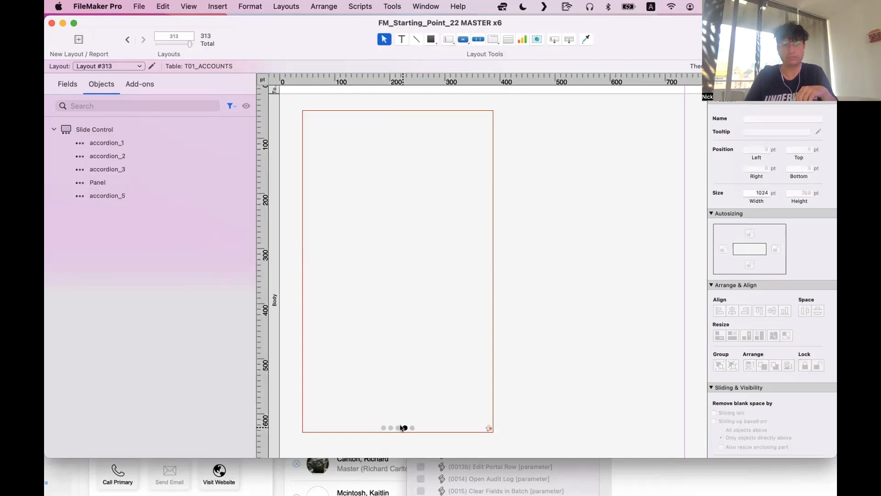
Rename the blank panel between accordion_3 and accordion_5 as accordion_4
{"action": "left_click", "coordinate": [373, 316]}
{"action": "left_click", "coordinate": [93, 183]}
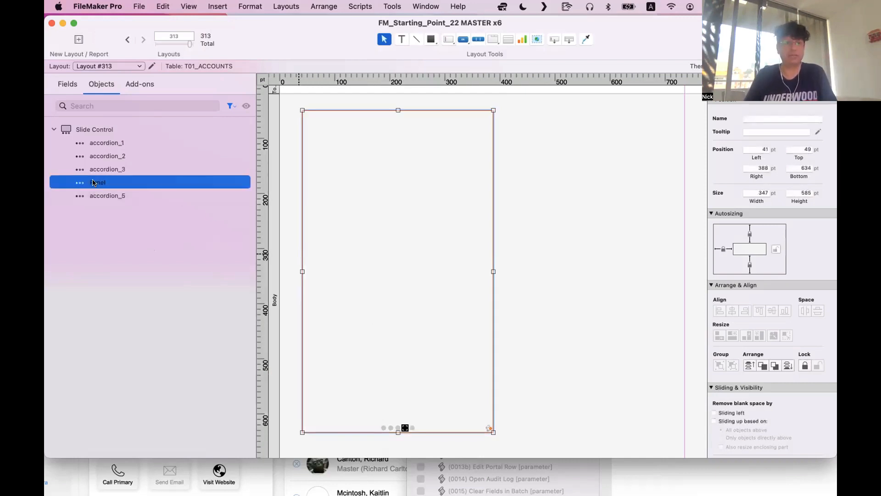
{"action": "double_click", "coordinate": [93, 182]}
{"action": "key", "text": "super+x"}
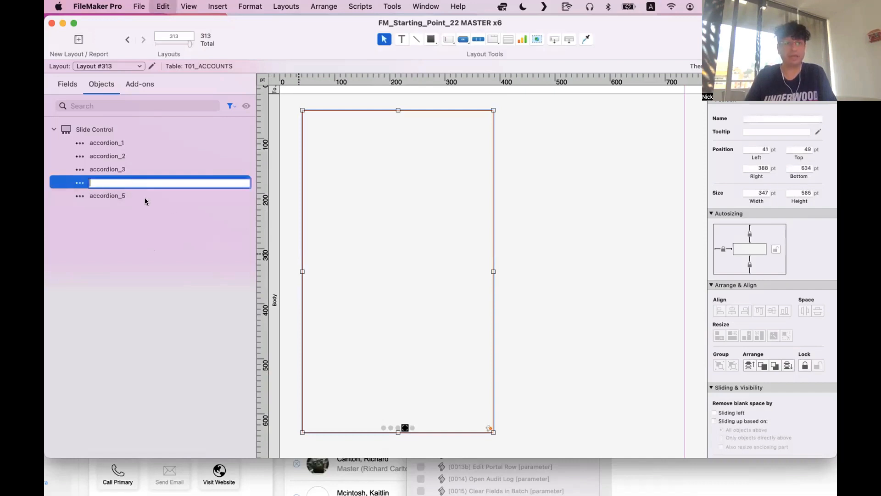
{"action": "type", "text": "accordion_4"}
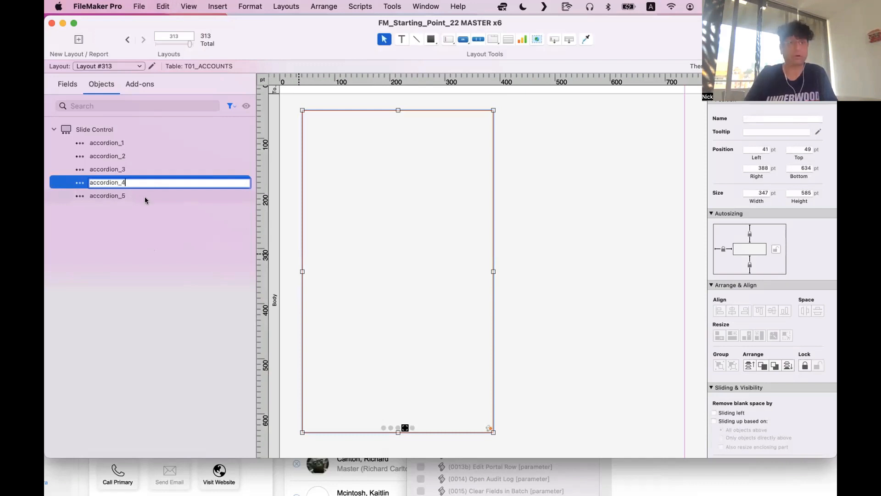
{"action": "left_click", "coordinate": [154, 217]}
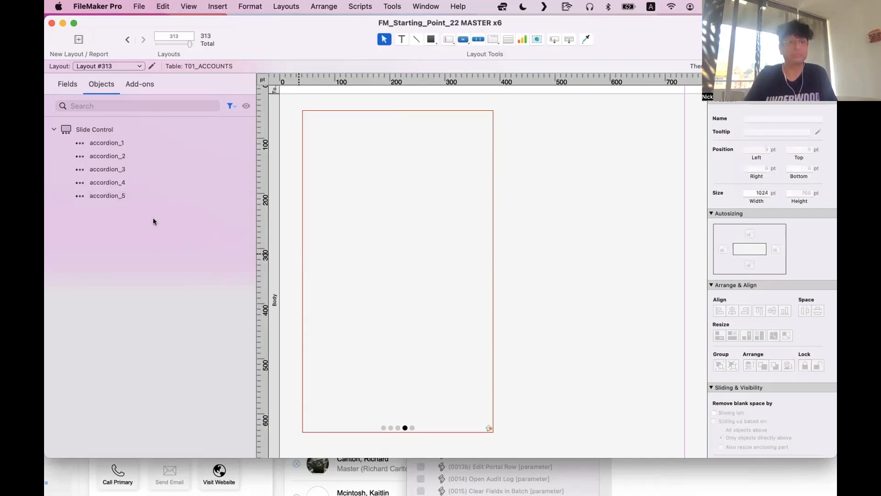
Open the slide control setup from the accordion_4 panel and hide the navigation dots
{"action": "left_click", "coordinate": [130, 185]}
{"action": "double_click", "coordinate": [374, 322]}
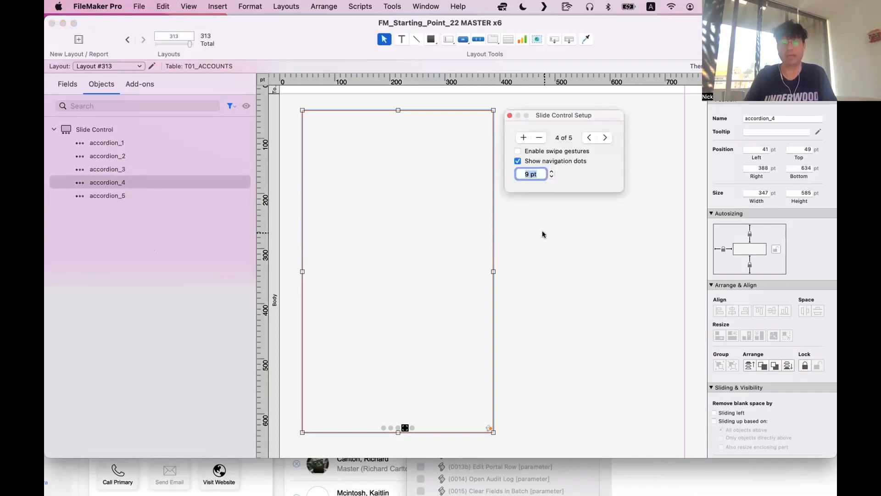
{"action": "left_click", "coordinate": [548, 161]}
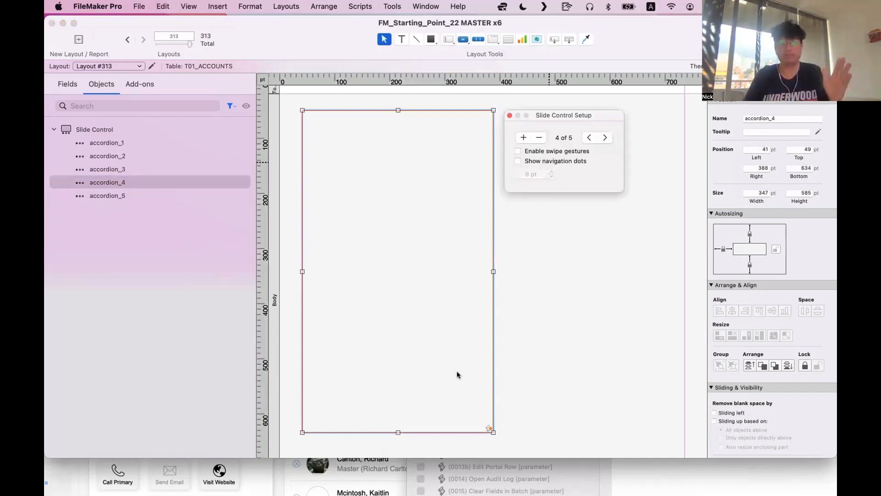
{"action": "left_click", "coordinate": [548, 163]}
{"action": "left_click", "coordinate": [548, 162]}
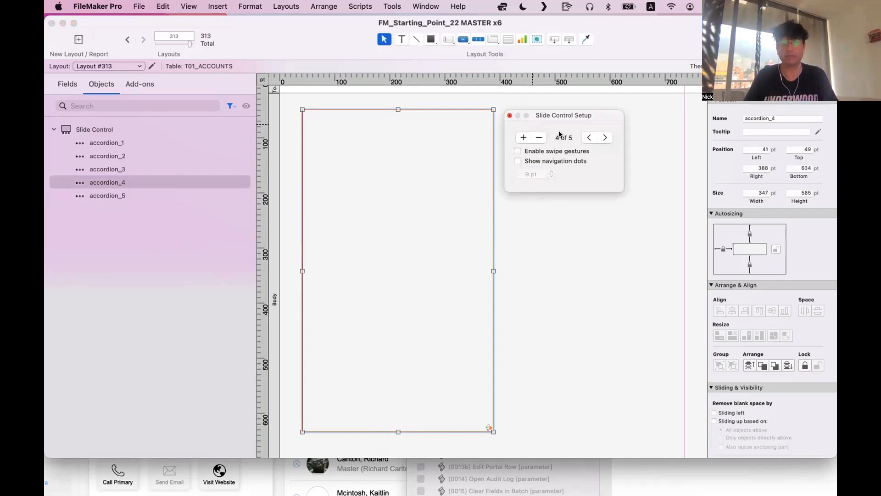
Look through the slide control's panels from accordion_1 to accordion_5 to check their order and content
{"action": "left_click", "coordinate": [589, 138]}
{"action": "left_click", "coordinate": [603, 138]}
{"action": "left_click", "coordinate": [589, 138]}
{"action": "left_click", "coordinate": [589, 138]}
{"action": "left_click", "coordinate": [589, 138]}
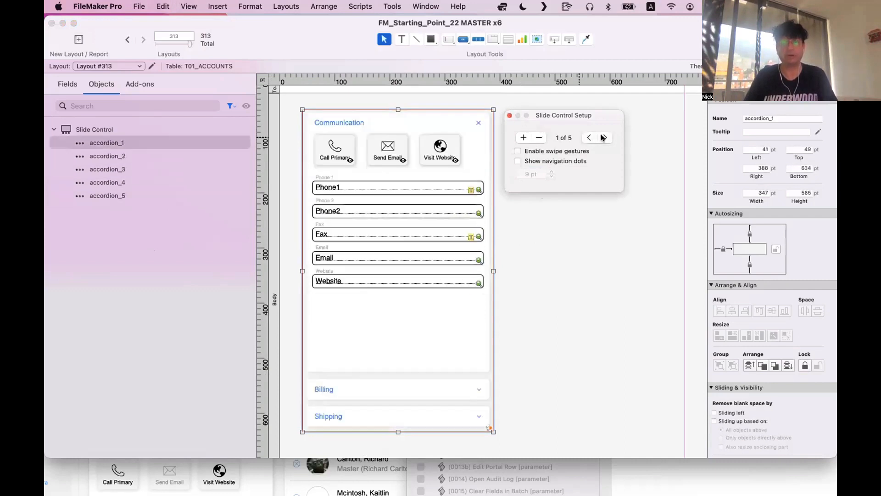
{"action": "left_click", "coordinate": [603, 138]}
{"action": "left_click", "coordinate": [142, 157]}
{"action": "left_click", "coordinate": [136, 170]}
{"action": "left_click", "coordinate": [137, 184]}
{"action": "left_click", "coordinate": [134, 196]}
{"action": "left_click", "coordinate": [130, 154]}
{"action": "left_click", "coordinate": [132, 144]}
{"action": "left_click", "coordinate": [129, 182]}
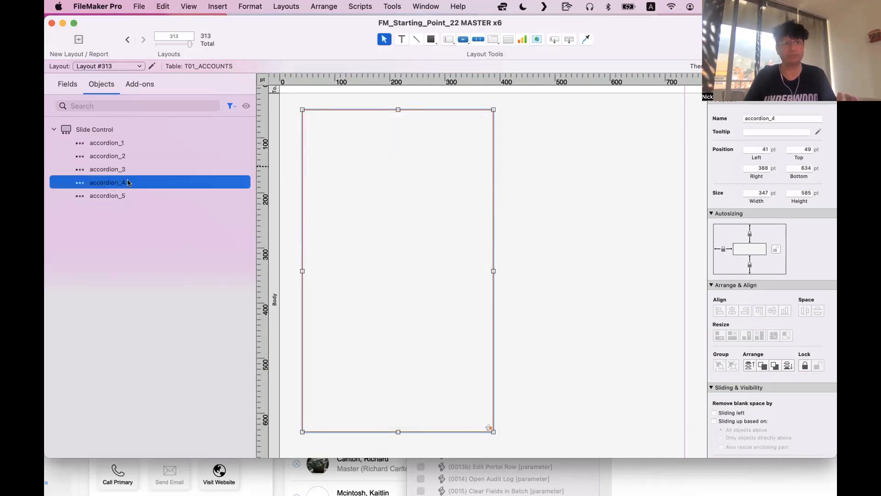
{"action": "left_click", "coordinate": [327, 200]}
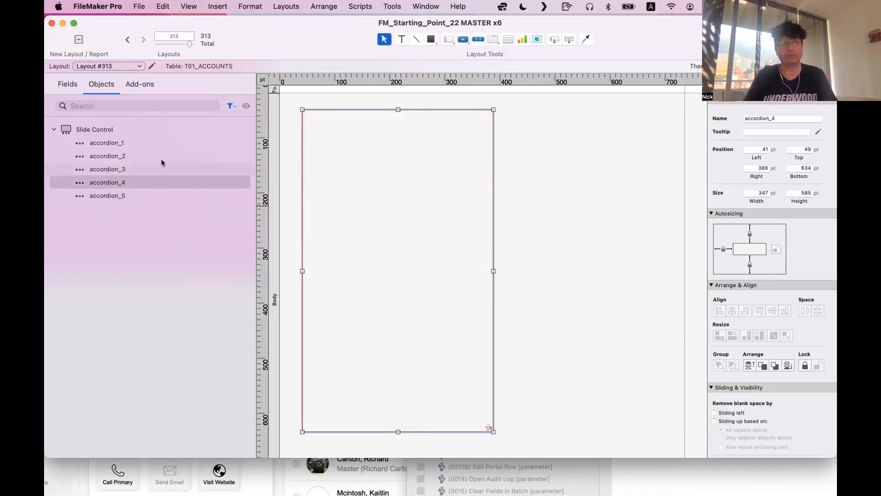
In accordion_1, shorten the Communication section's white background from its lower edge to about 413 pt high
{"action": "left_click", "coordinate": [144, 143]}
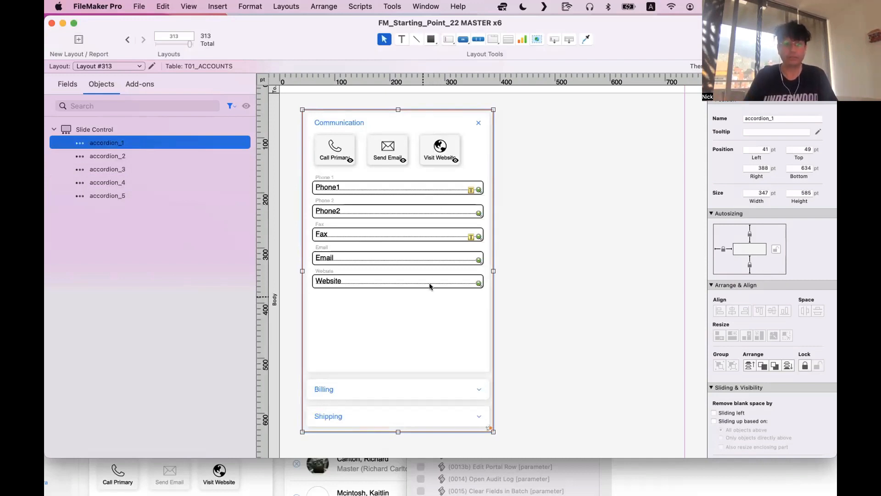
{"action": "left_click", "coordinate": [402, 350]}
{"action": "left_click_drag", "start_coordinate": [393, 368], "coordinate": [393, 340]}
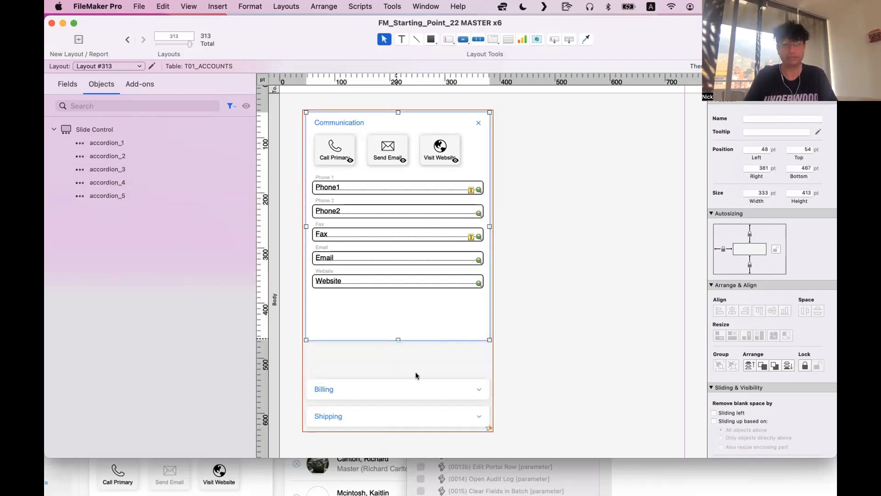
Move the Billing and Shipping bars up and place a duplicate of the Shipping bar beneath them
{"action": "left_click", "coordinate": [425, 389]}
{"action": "left_click", "coordinate": [418, 413], "text": "shift"}
{"action": "mouse_move", "coordinate": [418, 413]}
{"action": "left_mouse_down"}
{"action": "mouse_move", "coordinate": [441, 387]}
{"action": "mouse_move", "coordinate": [415, 400]}
{"action": "mouse_move", "coordinate": [415, 418]}
{"action": "left_mouse_up"}
{"action": "left_click", "coordinate": [433, 390]}
{"action": "left_click", "coordinate": [493, 419]}
{"action": "left_click", "coordinate": [433, 415]}
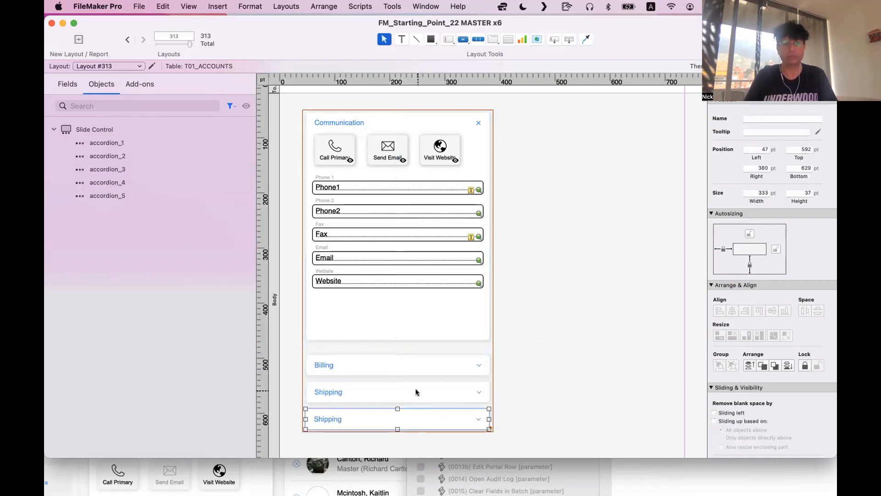
Move the Billing bar and both Shipping bars up together by about 6 pt
{"action": "left_click", "coordinate": [415, 391], "text": "shift"}
{"action": "left_click", "coordinate": [412, 364], "text": "shift"}
{"action": "left_click_drag", "start_coordinate": [411, 364], "coordinate": [412, 360]}
{"action": "left_click", "coordinate": [511, 364]}
Relabel the duplicated Shipping button as Home and set its script parameter to "accordion_4"
{"action": "double_click", "coordinate": [381, 418]}
{"action": "scroll", "coordinate": [597, 275], "scroll_direction": "down", "scroll_amount": 1}
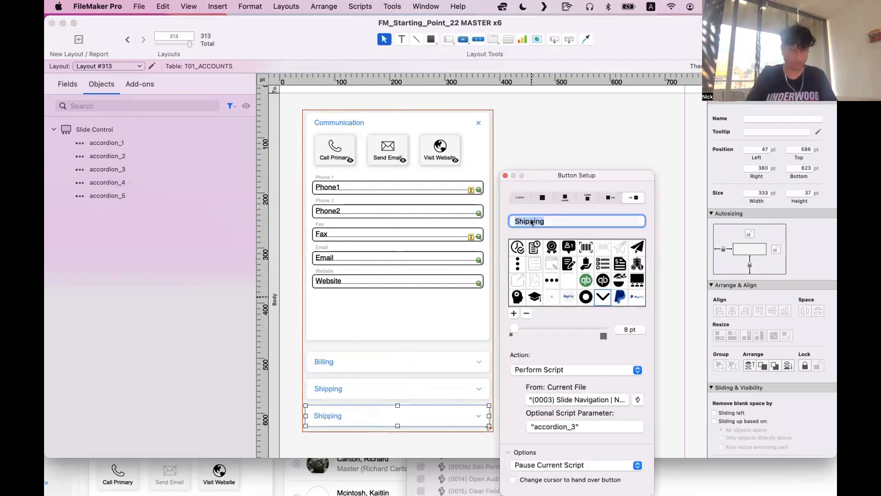
{"action": "type", "text": "Home"}
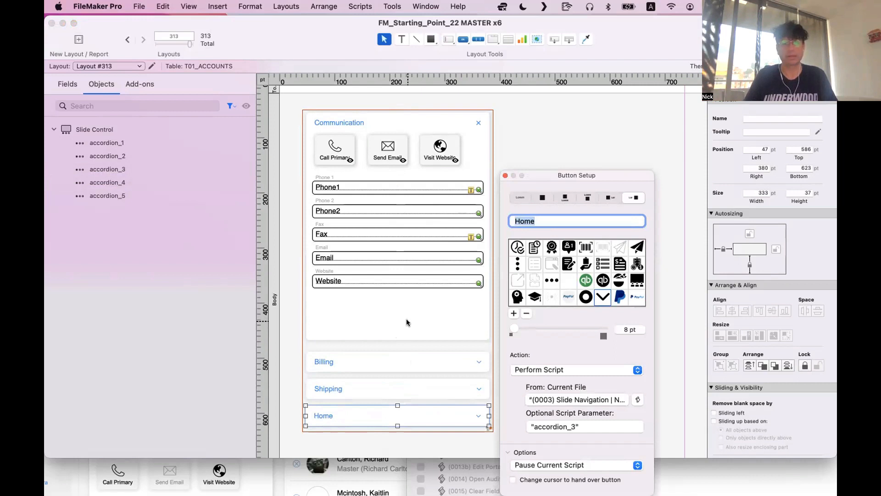
{"action": "left_click", "coordinate": [360, 414]}
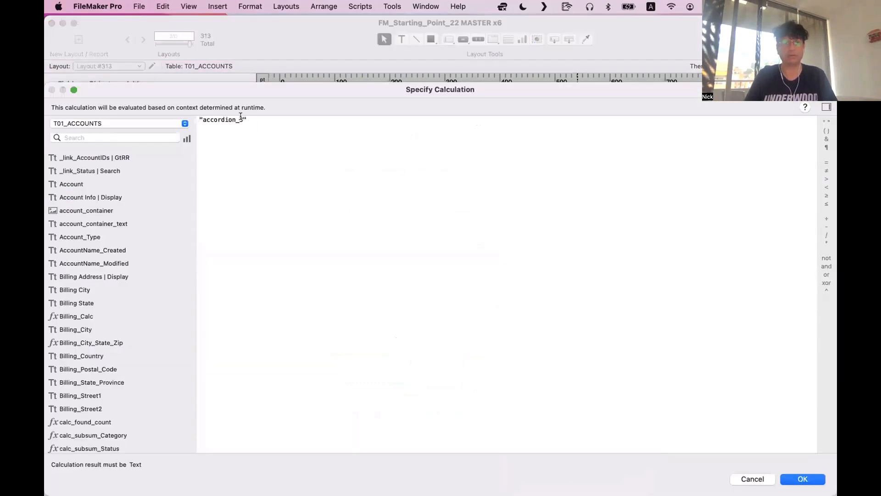
{"action": "key", "text": "Return"}
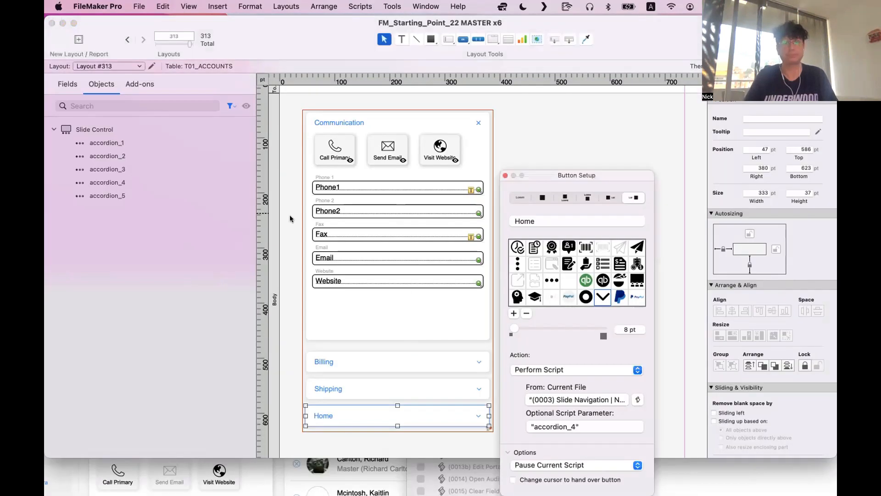
{"action": "left_click", "coordinate": [505, 175]}
{"action": "left_click", "coordinate": [533, 178]}
{"action": "left_click", "coordinate": [453, 411]}
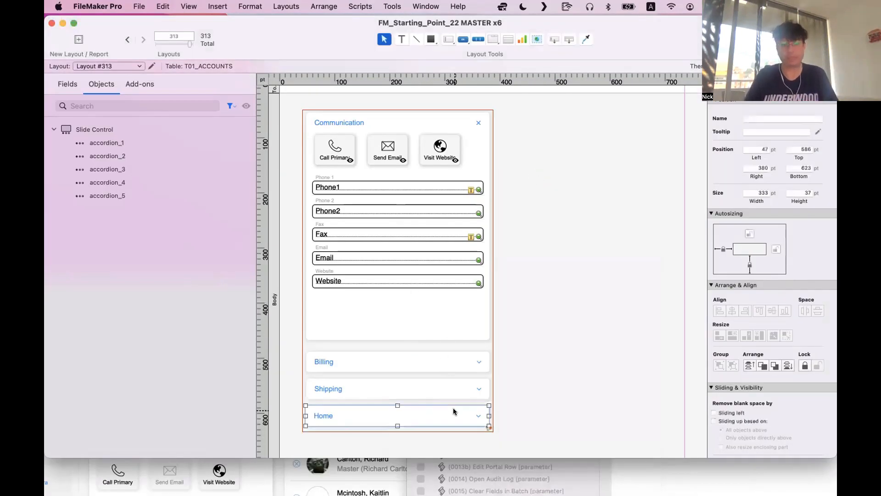
Switch to accordion_2 and shorten the Billing section's white background to about 421 pt high
{"action": "double_click", "coordinate": [442, 338]}
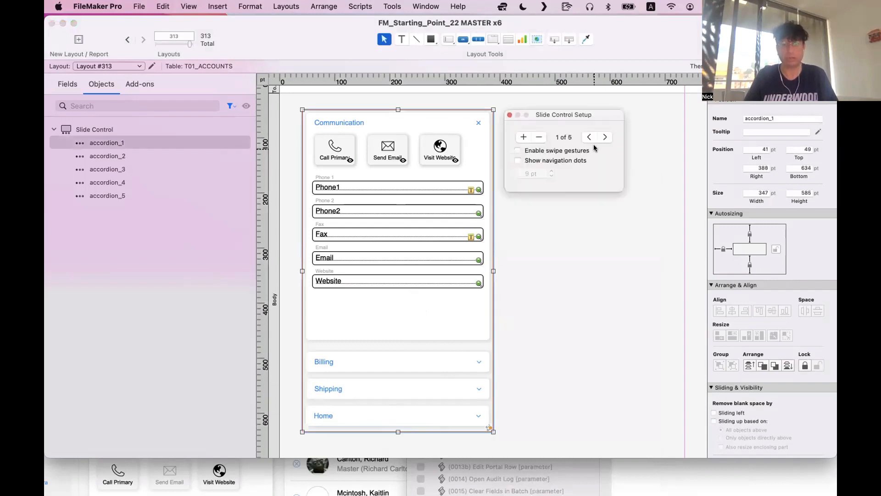
{"action": "left_click", "coordinate": [603, 137]}
{"action": "left_click", "coordinate": [403, 395]}
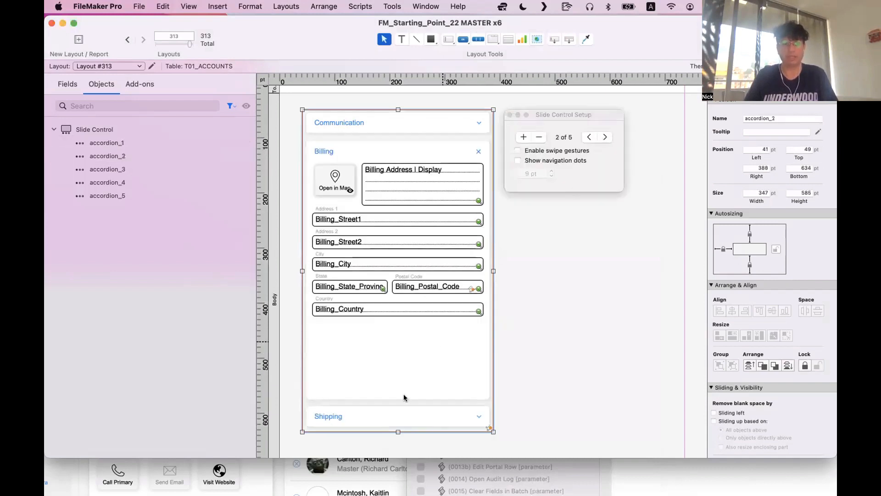
{"action": "left_click_drag", "start_coordinate": [398, 399], "coordinate": [398, 372]}
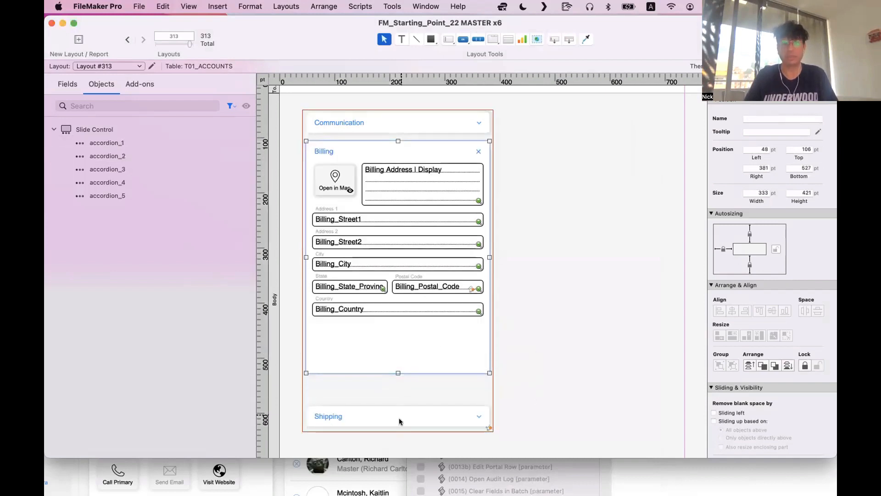
Return to accordion_1 and move the Home, Shipping and Billing bars down by about 1 pt
{"action": "left_click", "coordinate": [400, 402]}
{"action": "left_click", "coordinate": [399, 412]}
{"action": "double_click", "coordinate": [408, 393]}
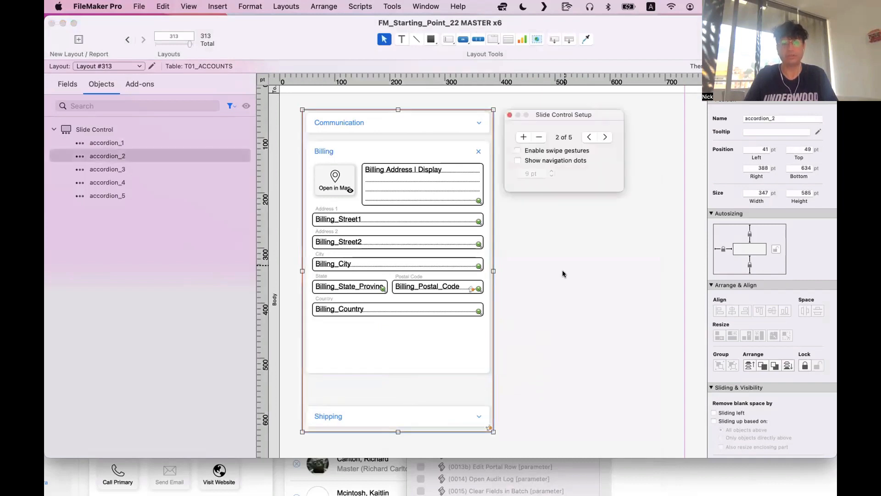
{"action": "left_click", "coordinate": [589, 137]}
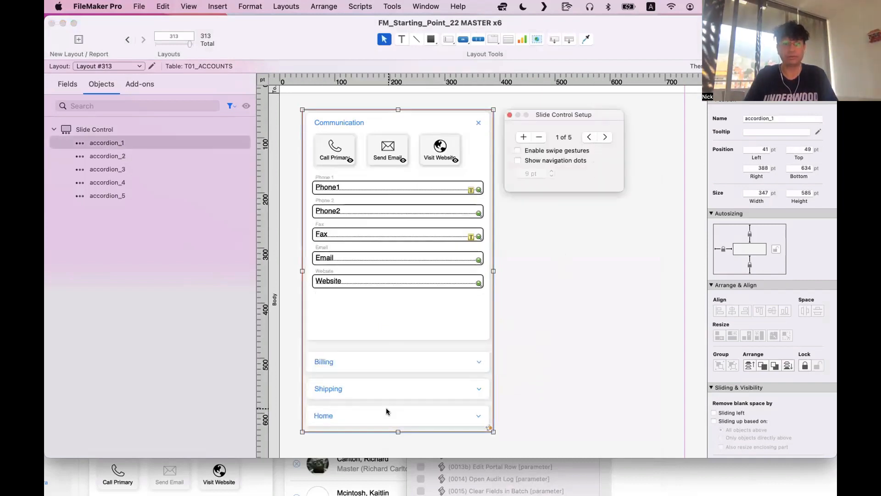
{"action": "left_click", "coordinate": [403, 423]}
{"action": "left_click", "coordinate": [802, 169]}
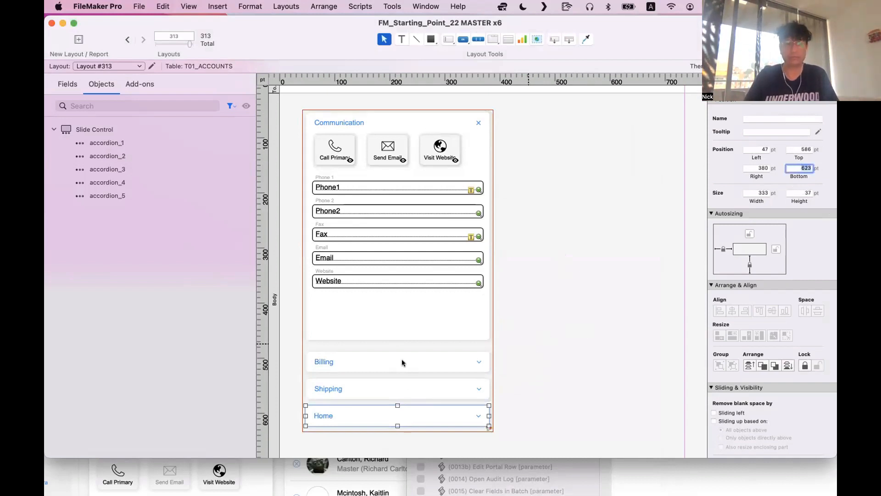
{"action": "left_click", "coordinate": [412, 403]}
{"action": "left_click_drag", "start_coordinate": [411, 402], "coordinate": [423, 362]}
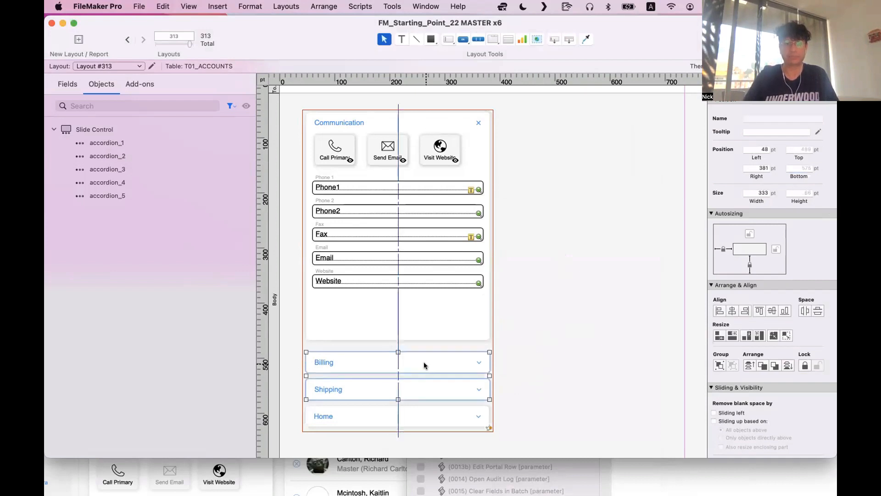
Place the Billing bar's bottom position, 526, as a text note on the layout beside the slide control
{"action": "left_click", "coordinate": [445, 412]}
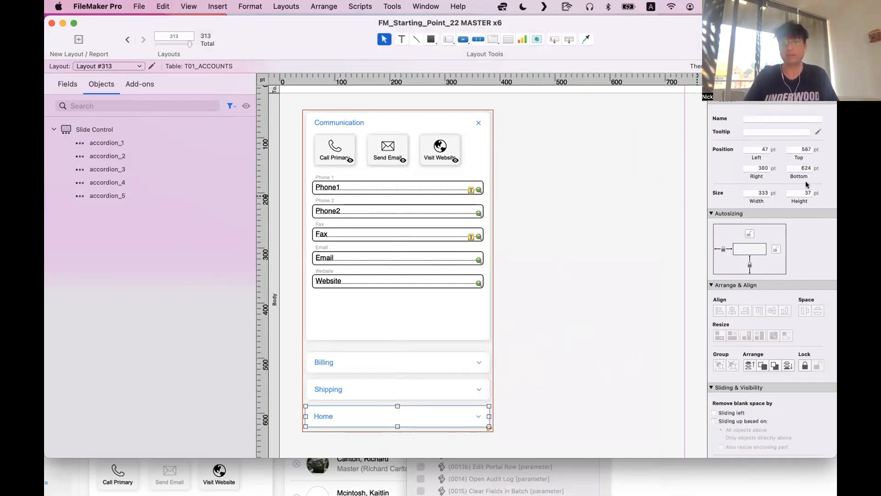
{"action": "left_click", "coordinate": [358, 385]}
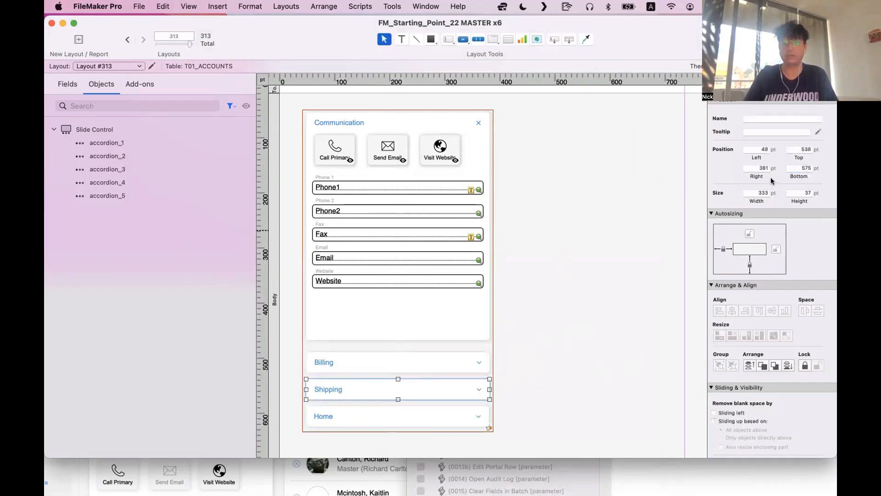
{"action": "key", "text": "ctrl+Up"}
{"action": "left_click", "coordinate": [468, 337]}
{"action": "left_click", "coordinate": [433, 355]}
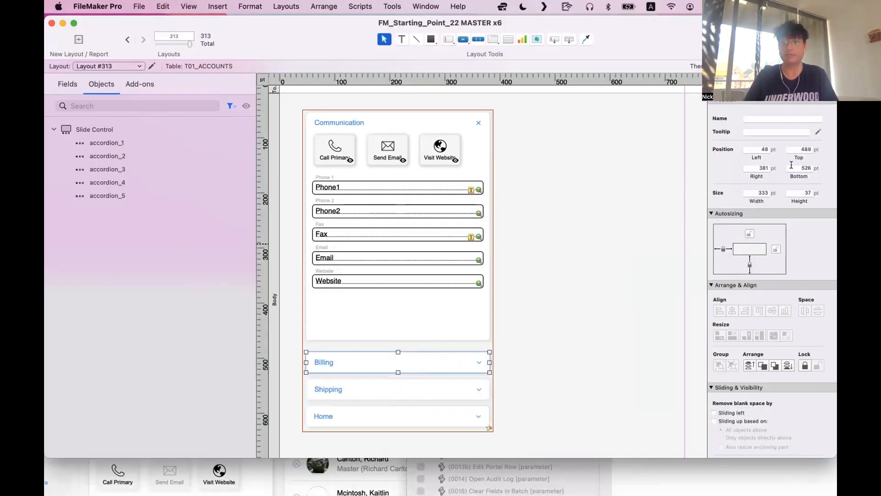
{"action": "left_click_drag", "start_coordinate": [799, 168], "coordinate": [532, 206]}
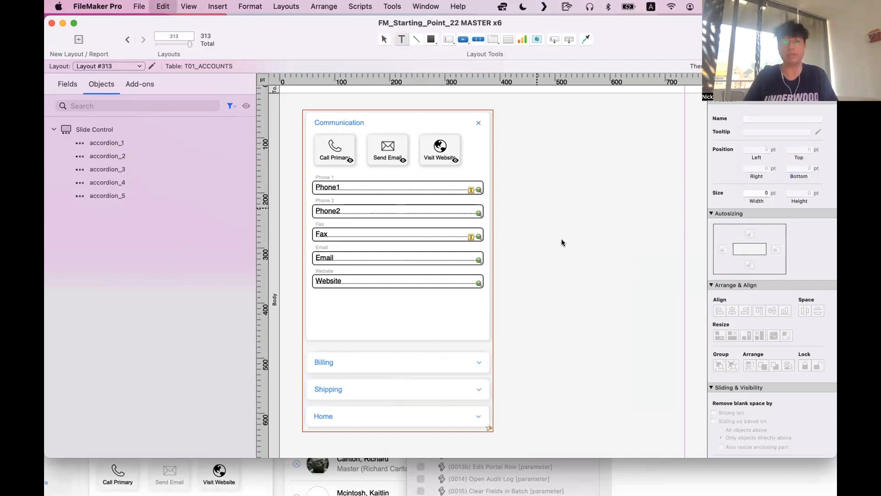
Place the Shipping bar's bottom position, 575, as a text note below the 526 note
{"action": "left_click", "coordinate": [415, 384]}
{"action": "left_click", "coordinate": [417, 388]}
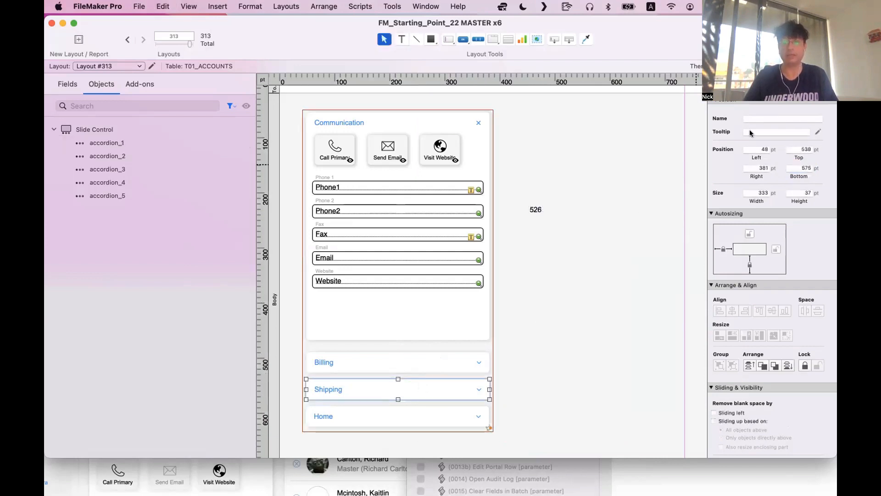
{"action": "double_click", "coordinate": [805, 168]}
{"action": "left_click_drag", "start_coordinate": [806, 168], "coordinate": [536, 224]}
{"action": "left_click", "coordinate": [579, 224]}
Place the Home bar's bottom position, 624, as a text note below the 575 note
{"action": "left_click", "coordinate": [403, 408]}
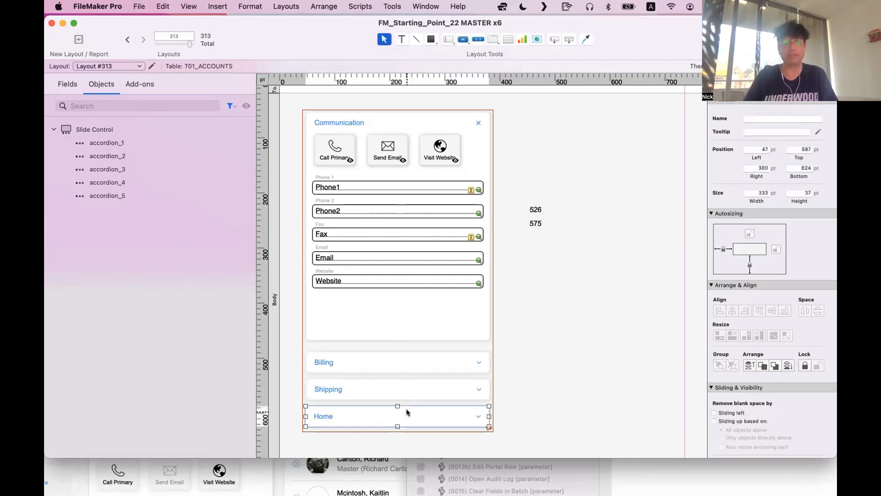
{"action": "double_click", "coordinate": [406, 410]}
{"action": "key", "text": "Escape"}
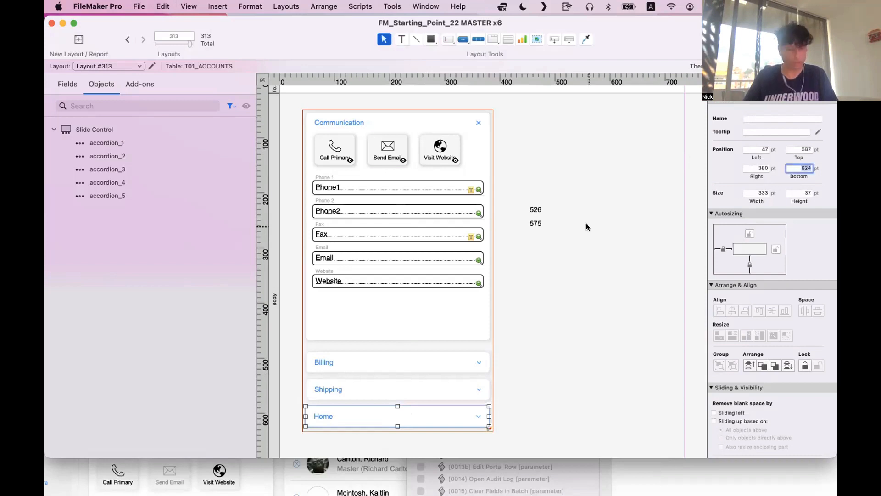
{"action": "left_click", "coordinate": [541, 240]}
{"action": "key", "text": "super+v"}
{"action": "left_click_drag", "start_coordinate": [534, 251], "coordinate": [536, 239]}
{"action": "left_click", "coordinate": [562, 270]}
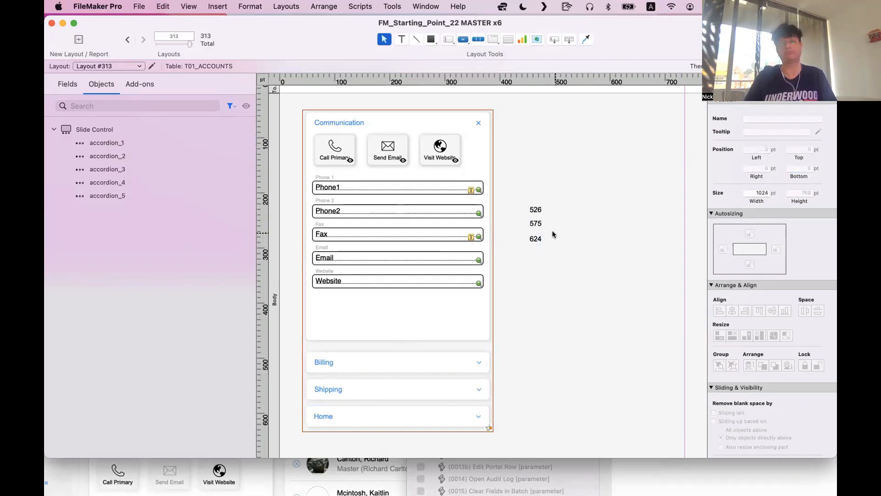
{"action": "scroll", "coordinate": [546, 232], "scroll_direction": "up", "scroll_amount": 1}
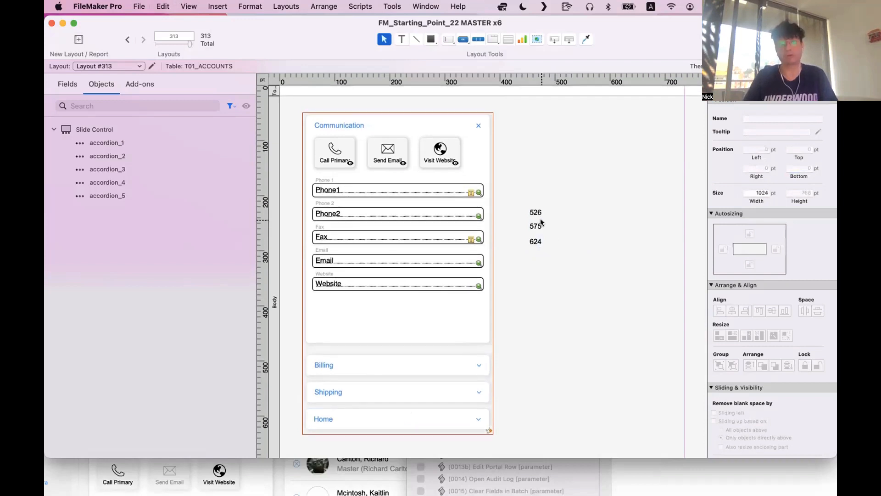
Place a copy of accordion_1's Home bar on the layout outside the slide control, level with the Billing bar
{"action": "left_click", "coordinate": [434, 346]}
{"action": "left_click", "coordinate": [398, 410]}
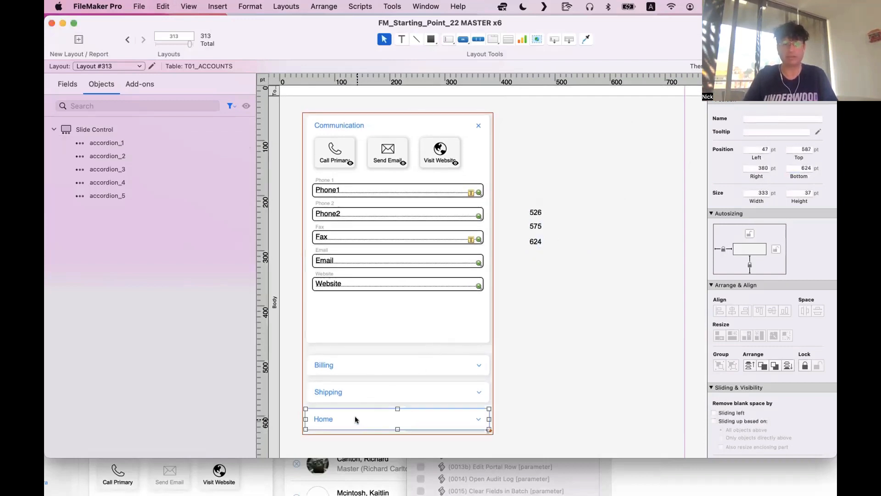
{"action": "left_click_drag", "start_coordinate": [340, 416], "coordinate": [535, 367]}
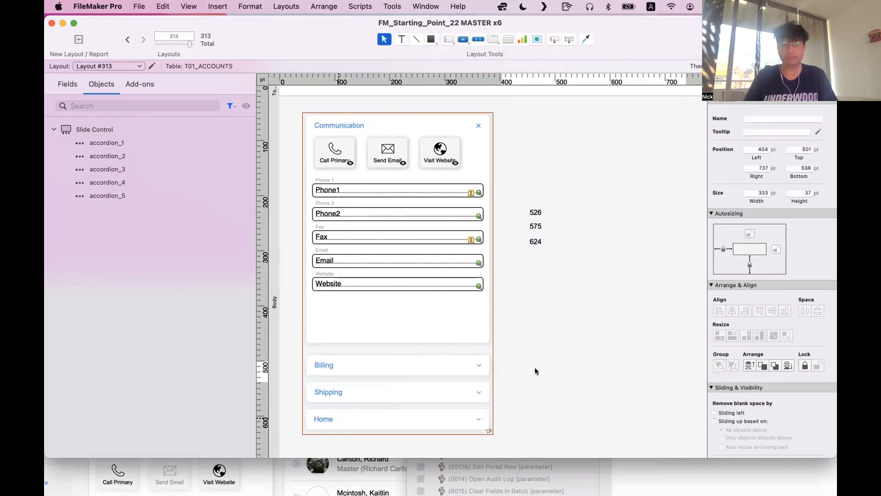
In accordion_2, set the Shipping bar's bottom position to 575 pt and shorten the Billing background to end at 526 pt
{"action": "left_click", "coordinate": [434, 345]}
{"action": "left_click", "coordinate": [605, 140]}
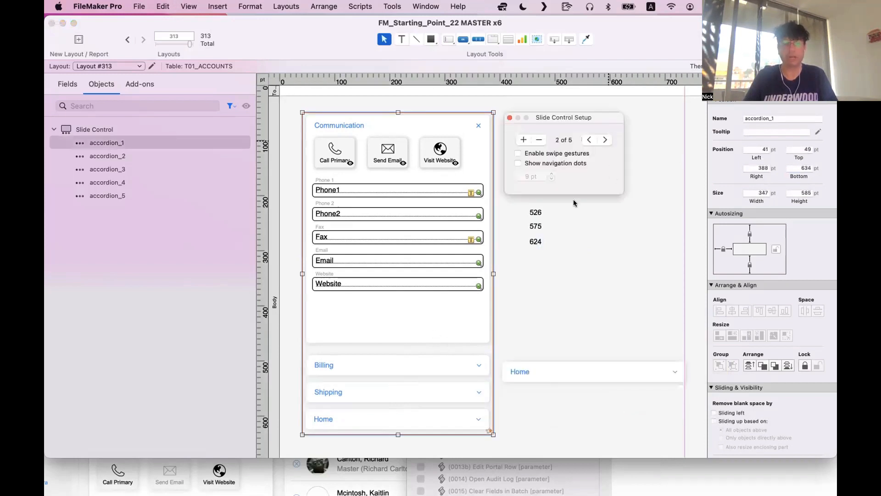
{"action": "left_click", "coordinate": [386, 414]}
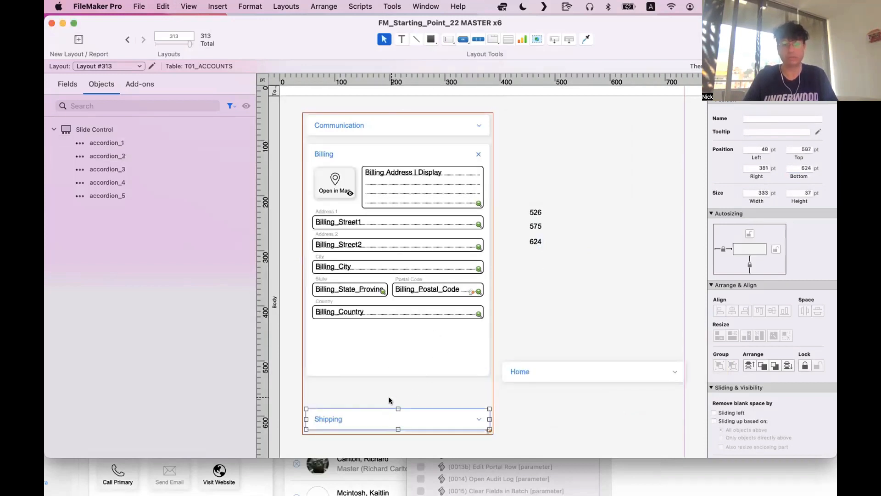
{"action": "left_click", "coordinate": [386, 370]}
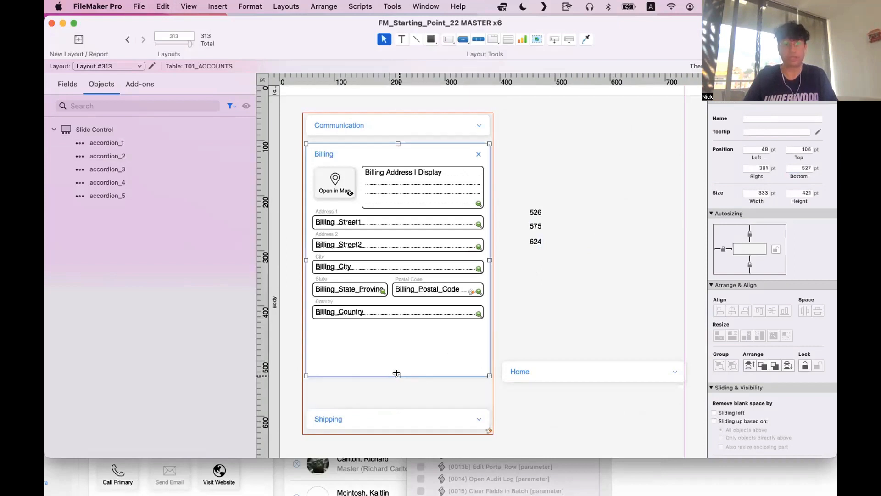
{"action": "left_click", "coordinate": [393, 416]}
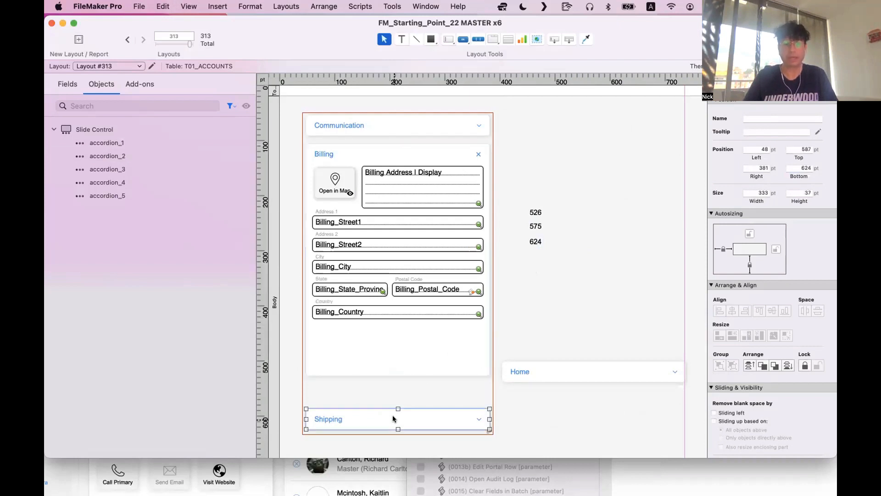
{"action": "left_click", "coordinate": [795, 168]}
{"action": "type", "text": "575"}
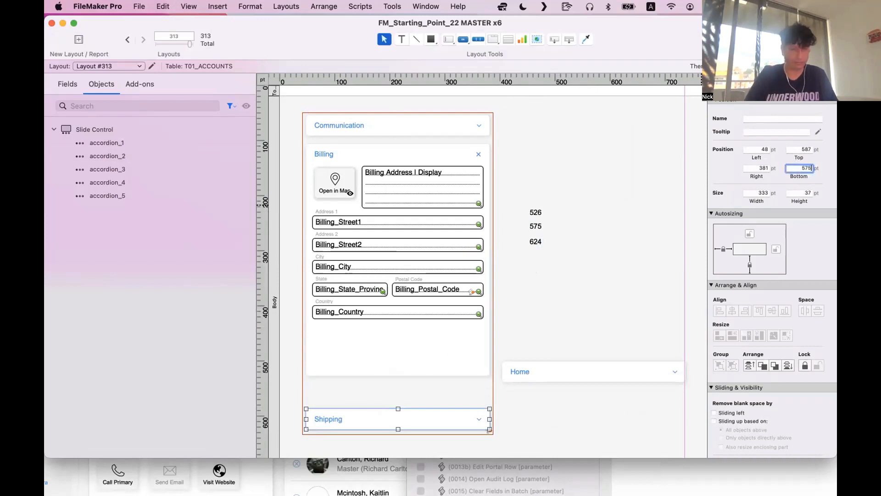
{"action": "key", "text": "Return"}
{"action": "left_click", "coordinate": [419, 337]}
{"action": "left_click_drag", "start_coordinate": [395, 372], "coordinate": [396, 371]}
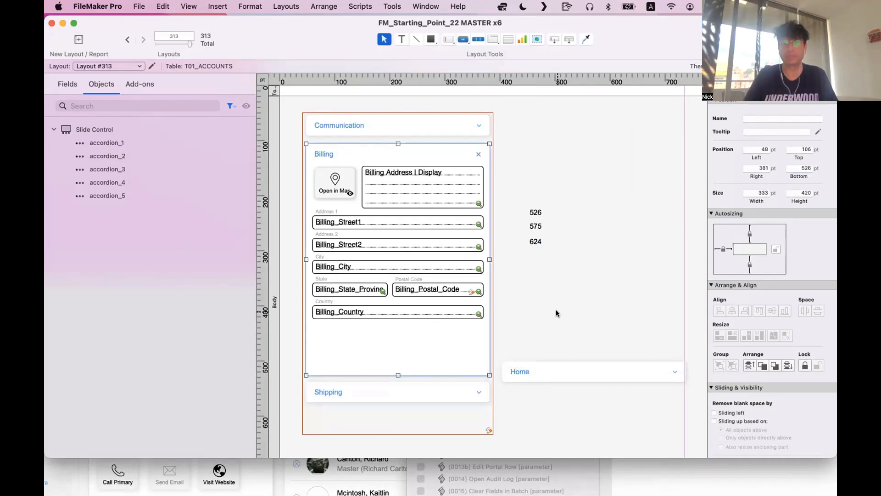
Place a copy of the spare Home bar below Shipping in accordion_2, with its bottom position at 624 pt
{"action": "left_click", "coordinate": [562, 371]}
{"action": "left_click_drag", "start_coordinate": [506, 416], "coordinate": [375, 414]}
{"action": "left_click", "coordinate": [795, 169]}
{"action": "type", "text": "6"}
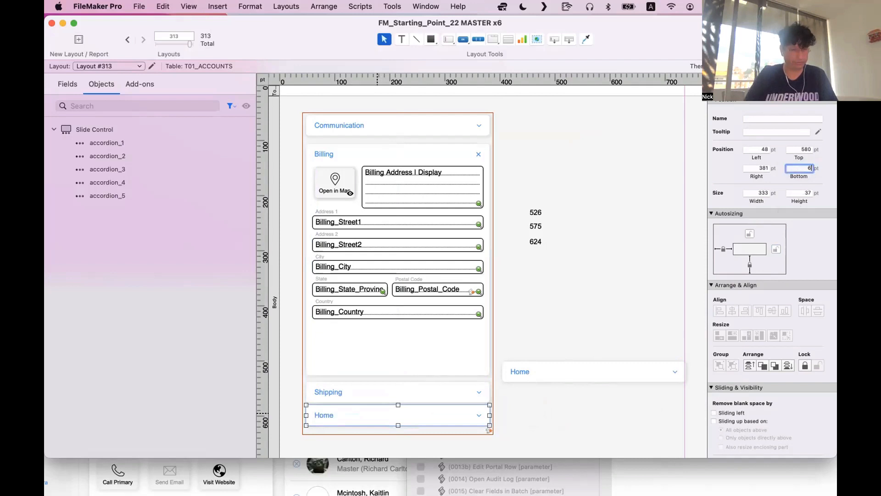
{"action": "type", "text": "24"}
{"action": "key", "text": "Return"}
{"action": "left_click", "coordinate": [465, 379]}
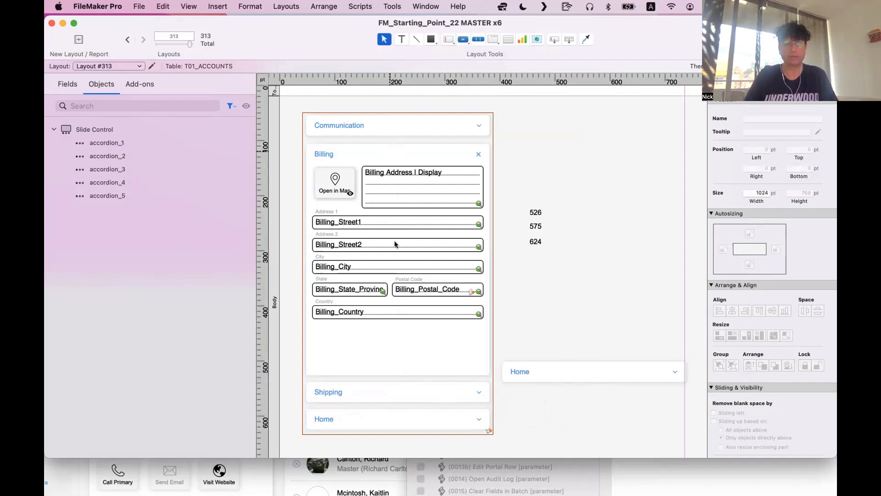
Switch to accordion_3 and shorten the Shipping section's white background to end at 575 pt
{"action": "double_click", "coordinate": [389, 394]}
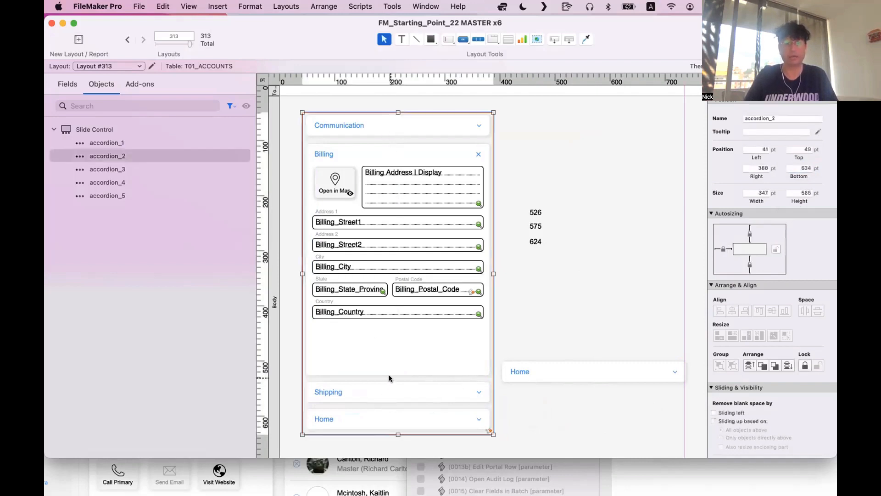
{"action": "left_click", "coordinate": [604, 140]}
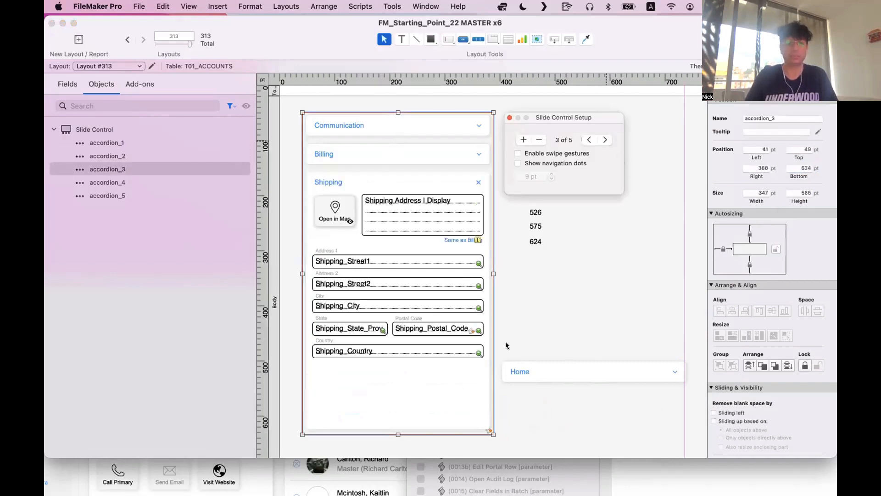
{"action": "left_click", "coordinate": [403, 409]}
{"action": "left_click_drag", "start_coordinate": [397, 428], "coordinate": [395, 401]}
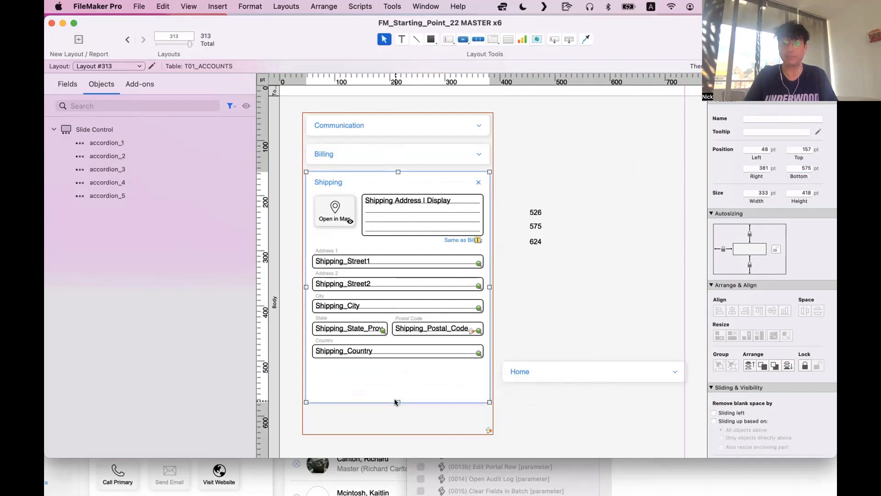
Place a copy of the spare Home bar below the Shipping section in accordion_3, with its bottom position at 624 pt
{"action": "left_click", "coordinate": [552, 370]}
{"action": "left_click_drag", "start_coordinate": [552, 371], "coordinate": [357, 419]}
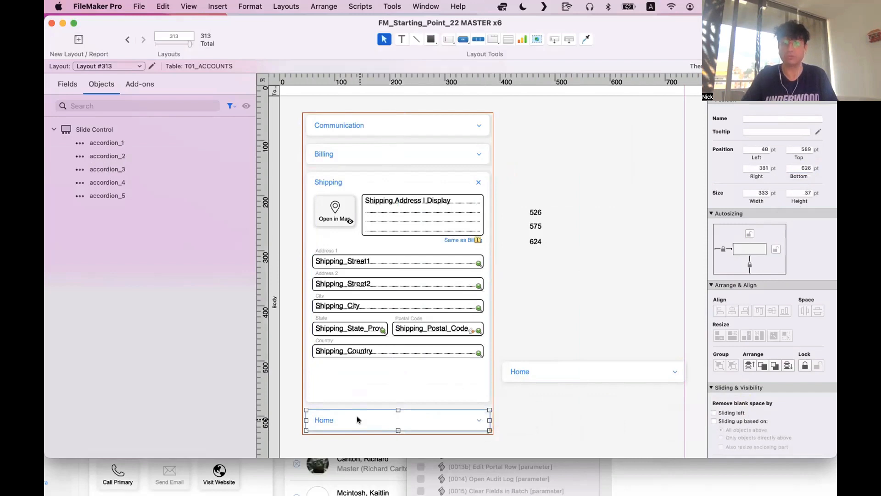
{"action": "key", "text": "Up"}
{"action": "key", "text": "Up"}
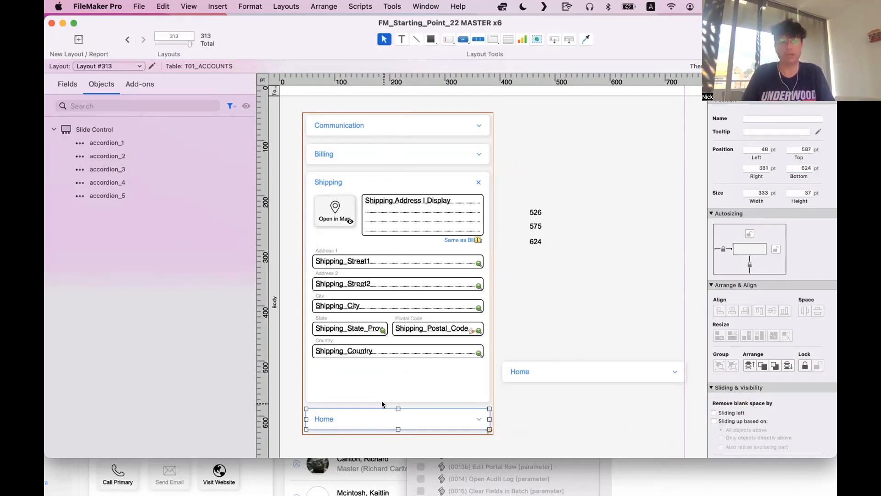
Switch to accordion_5 and copy its Communication, Billing and Shipping bars to the layout area outside the slide control
{"action": "double_click", "coordinate": [381, 400]}
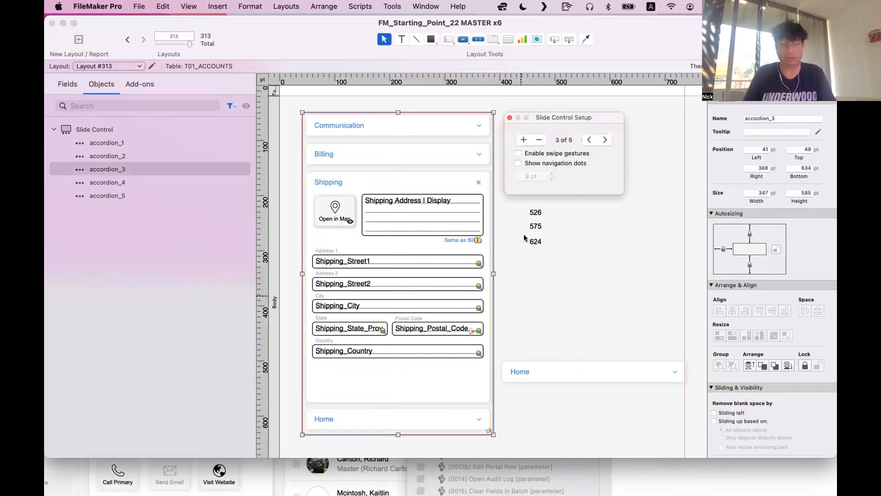
{"action": "left_click", "coordinate": [598, 140]}
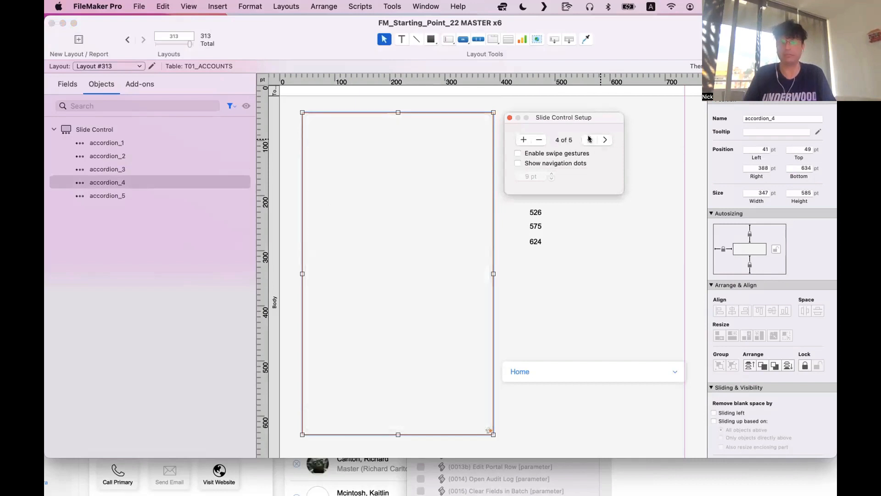
{"action": "left_click", "coordinate": [589, 139]}
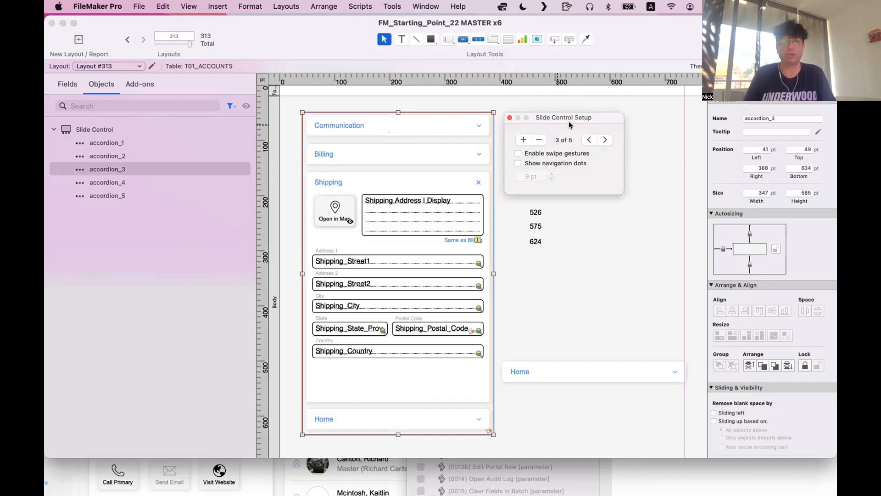
{"action": "left_click", "coordinate": [605, 140]}
{"action": "left_click", "coordinate": [605, 140]}
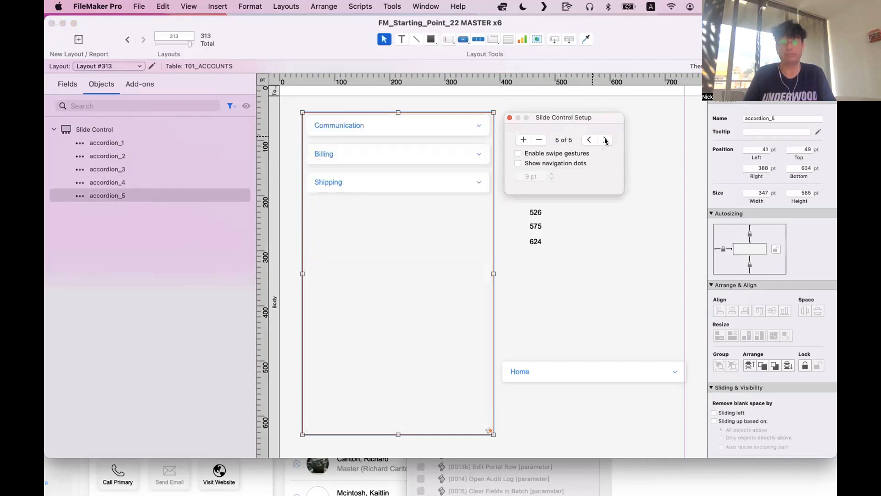
{"action": "left_click", "coordinate": [383, 156]}
{"action": "key", "text": "super+a"}
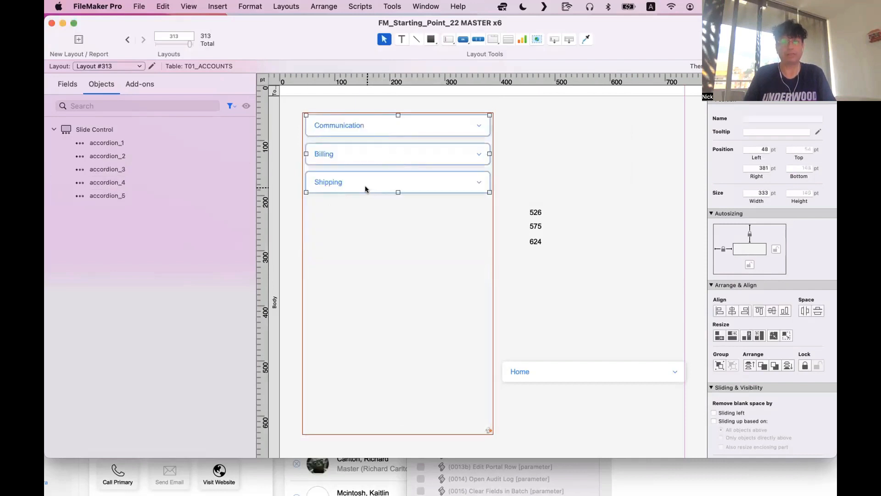
{"action": "left_click_drag", "start_coordinate": [334, 184], "coordinate": [587, 170]}
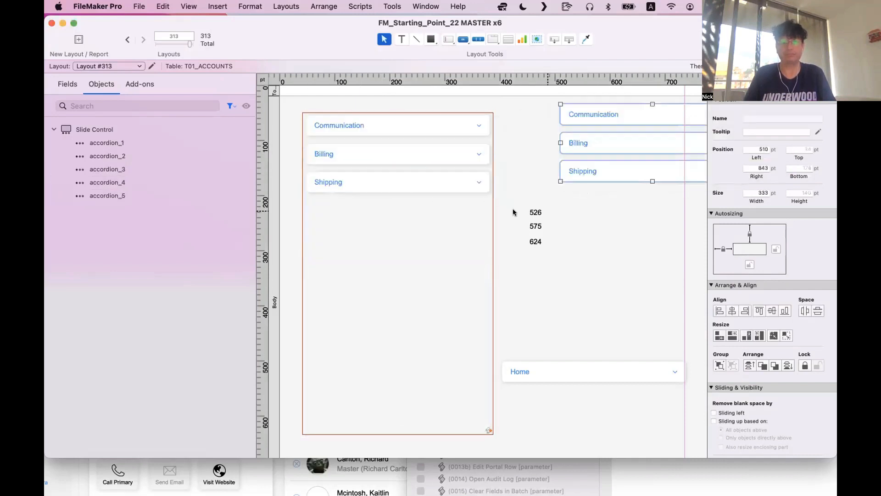
Check the position of the Communication bar in accordion_5
{"action": "left_click", "coordinate": [403, 247]}
{"action": "left_click", "coordinate": [589, 140]}
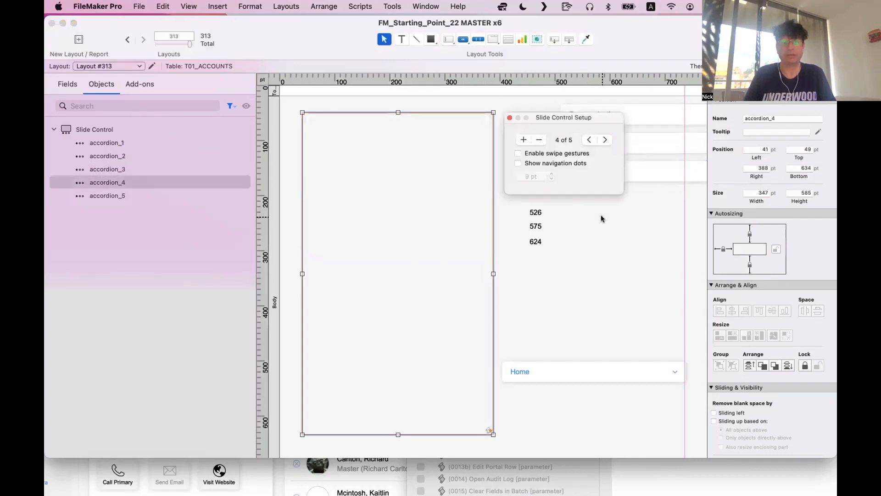
{"action": "left_click", "coordinate": [605, 140]}
{"action": "left_click", "coordinate": [426, 132]}
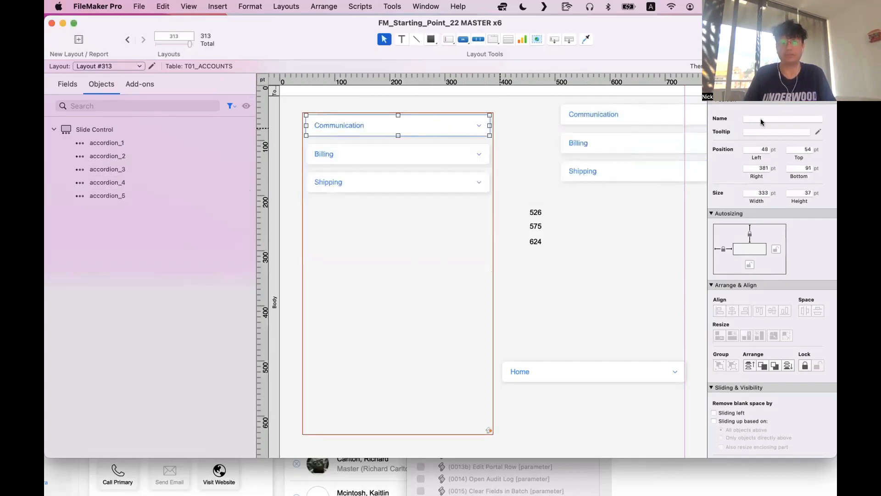
Move the copied Communication, Billing and Shipping bars into accordion_4, with their left position at 48 pt and top at 54 pt
{"action": "left_click", "coordinate": [423, 248]}
{"action": "left_click", "coordinate": [605, 139]}
{"action": "left_click", "coordinate": [654, 204]}
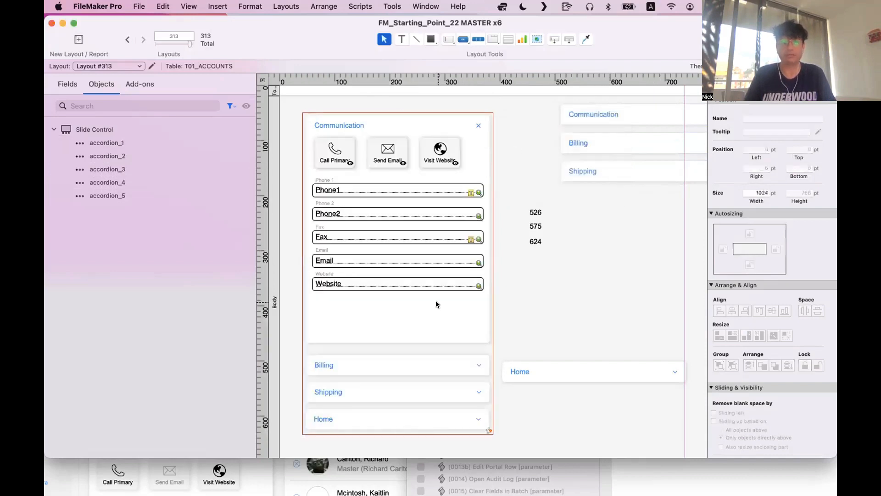
{"action": "left_click", "coordinate": [148, 184]}
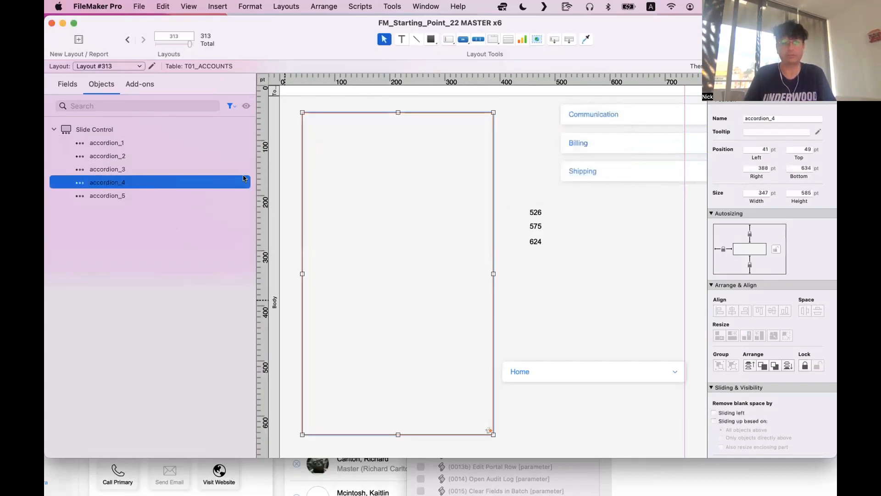
{"action": "left_click", "coordinate": [585, 118]}
{"action": "left_click_drag", "start_coordinate": [627, 166], "coordinate": [373, 180]}
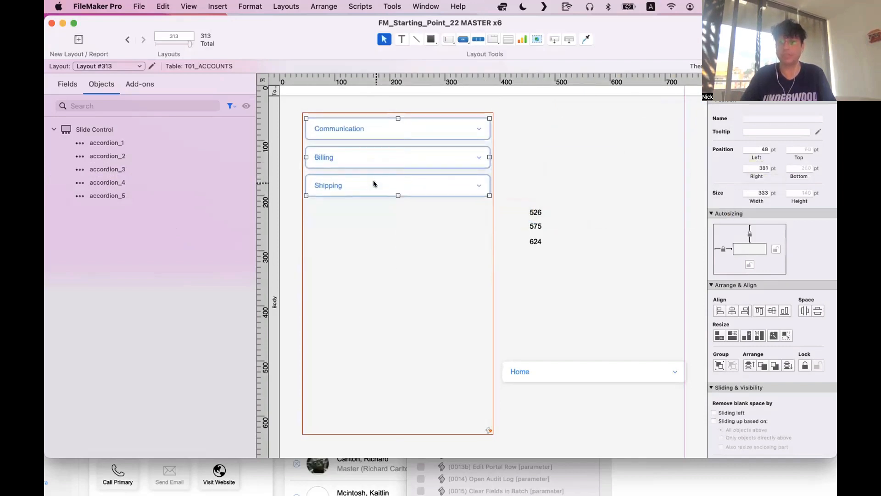
{"action": "key", "text": "Up"}
{"action": "key", "text": "Up"}
{"action": "key", "text": "Up"}
{"action": "key", "text": "Up"}
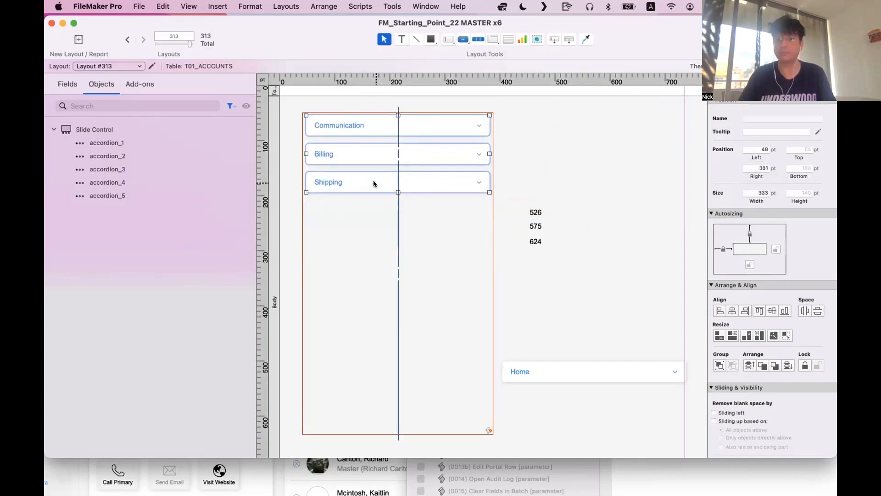
Copy the expanded Shipping header and its white background from accordion_3 to the layout area outside the slide control
{"action": "left_click", "coordinate": [382, 216]}
{"action": "double_click", "coordinate": [382, 217]}
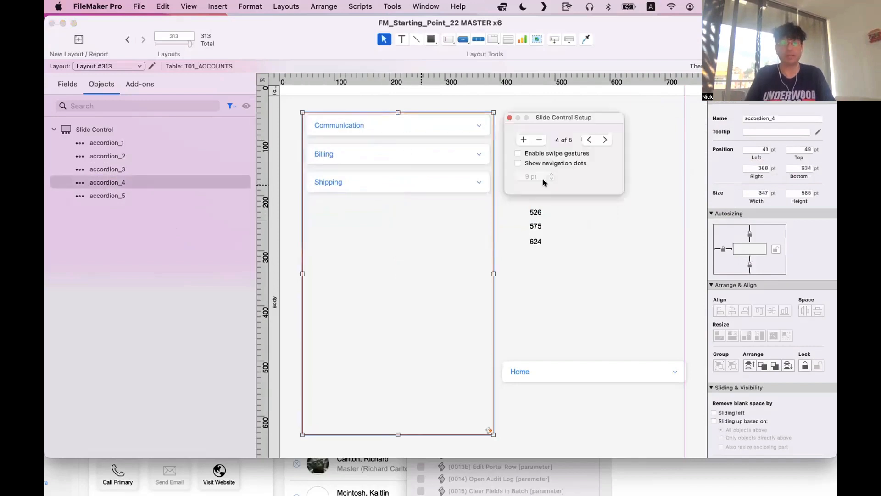
{"action": "left_click", "coordinate": [588, 140]}
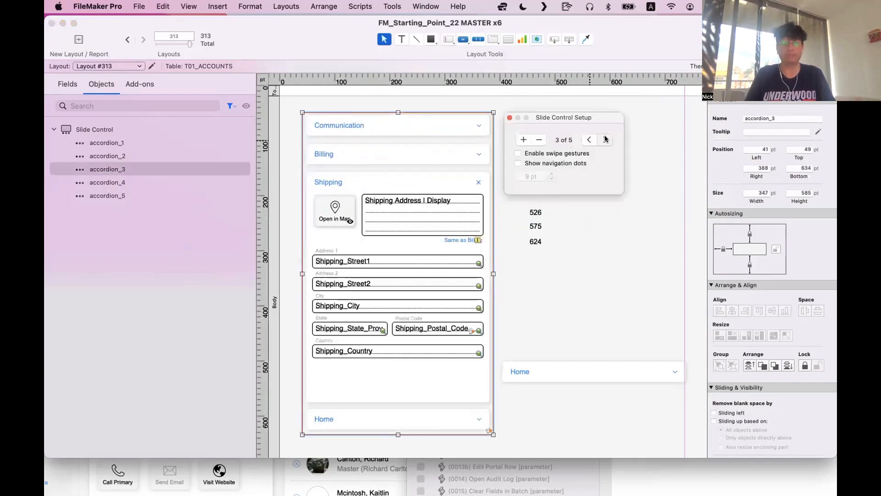
{"action": "left_click", "coordinate": [604, 139]}
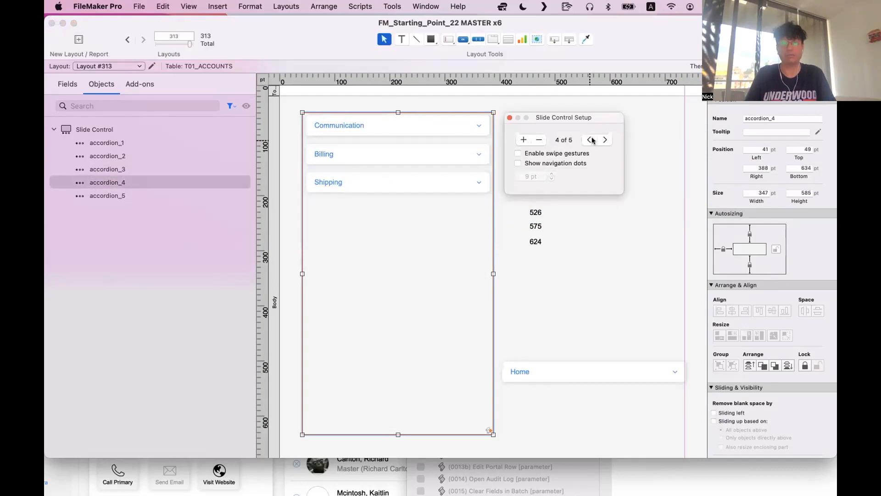
{"action": "left_click", "coordinate": [589, 139]}
{"action": "left_click", "coordinate": [373, 186]}
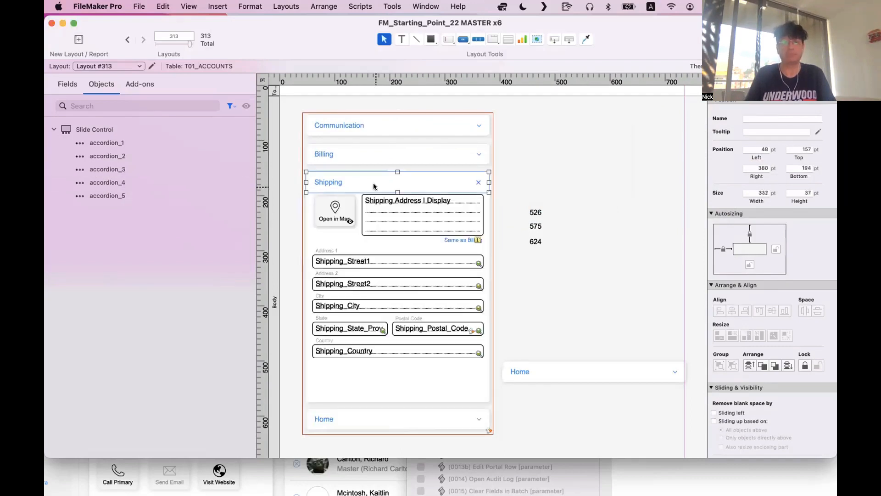
{"action": "left_click", "coordinate": [313, 241]}
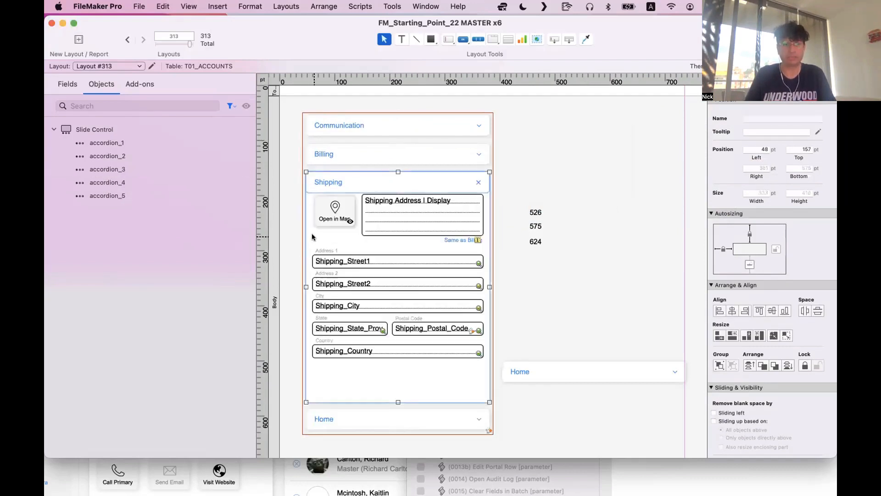
{"action": "left_click_drag", "start_coordinate": [312, 236], "coordinate": [547, 201]}
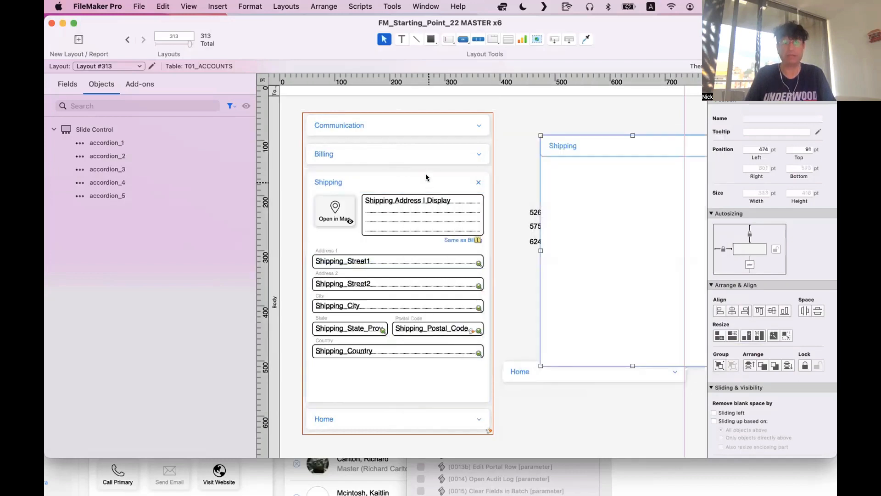
Move the copied Shipping header and background into accordion_4 below its Shipping bar, with left at 48 pt, top at 206 pt and bottom at 624 pt
{"action": "double_click", "coordinate": [425, 168]}
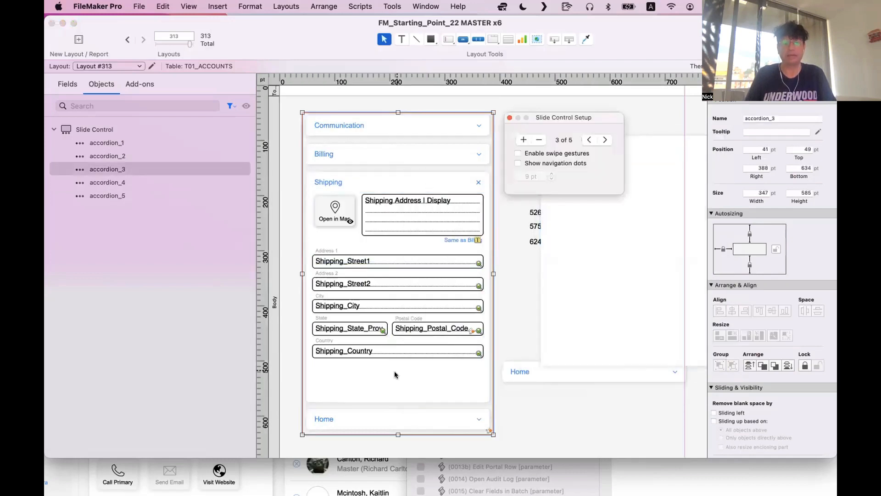
{"action": "left_click", "coordinate": [604, 139]}
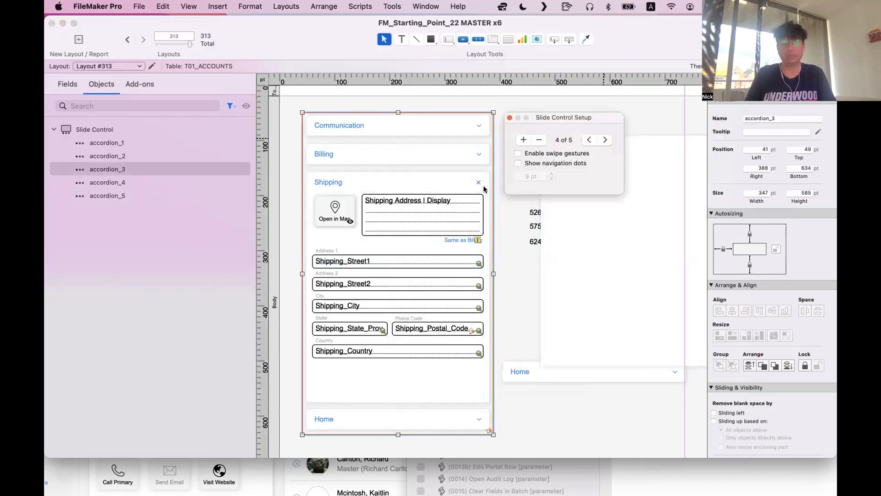
{"action": "left_click", "coordinate": [385, 185]}
{"action": "left_click", "coordinate": [389, 210]}
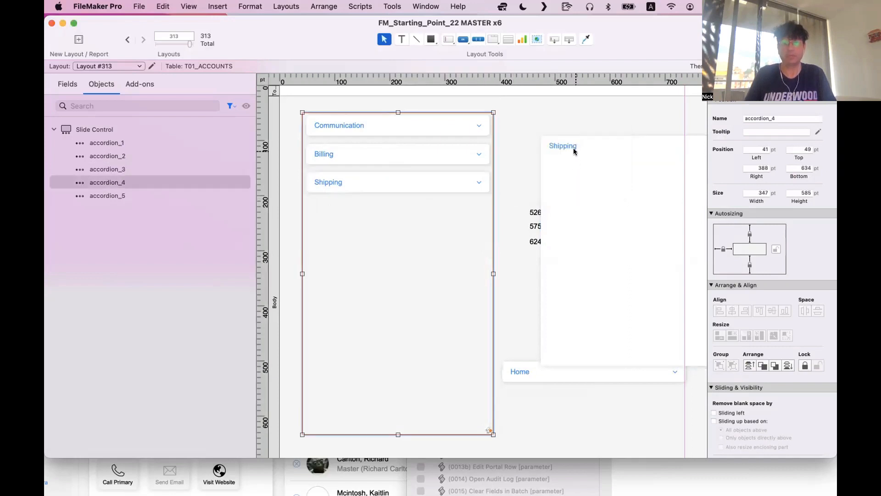
{"action": "double_click", "coordinate": [415, 215]}
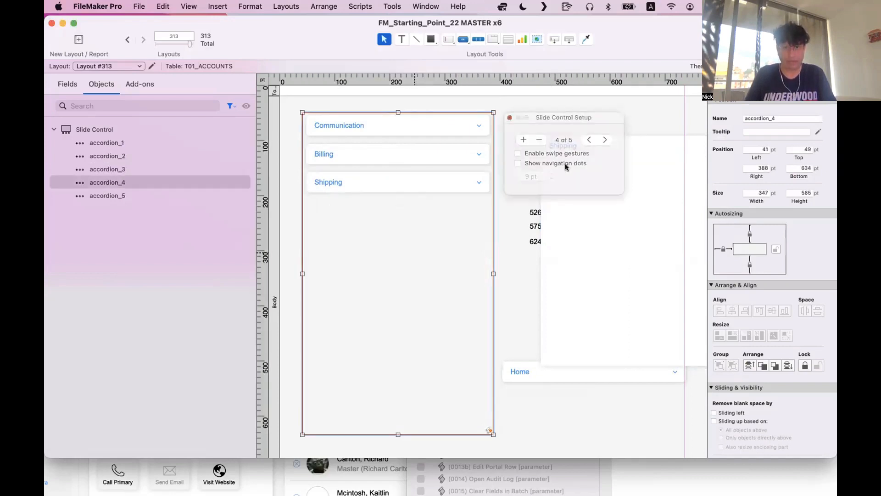
{"action": "left_click", "coordinate": [568, 151]}
{"action": "left_click_drag", "start_coordinate": [571, 137], "coordinate": [574, 181]}
{"action": "left_click_drag", "start_coordinate": [417, 270], "coordinate": [347, 244]}
{"action": "key", "text": "Up"}
{"action": "key", "text": "Up"}
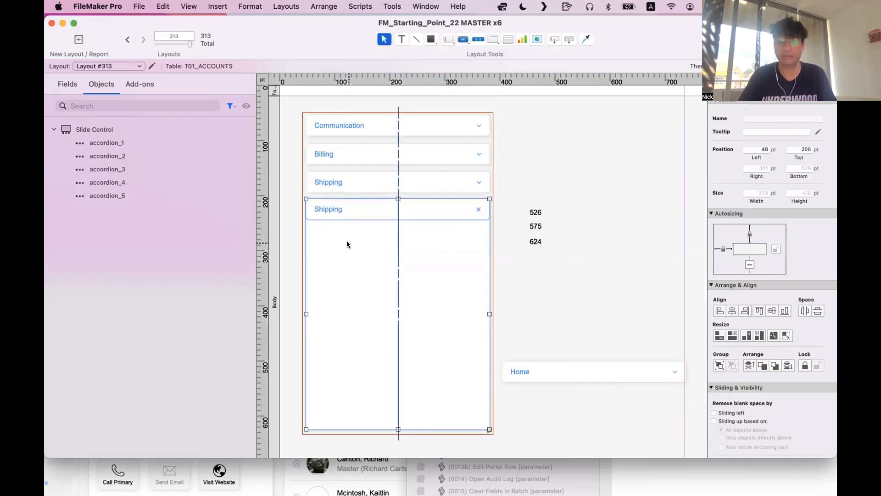
{"action": "left_click", "coordinate": [549, 310]}
{"action": "left_click", "coordinate": [377, 354]}
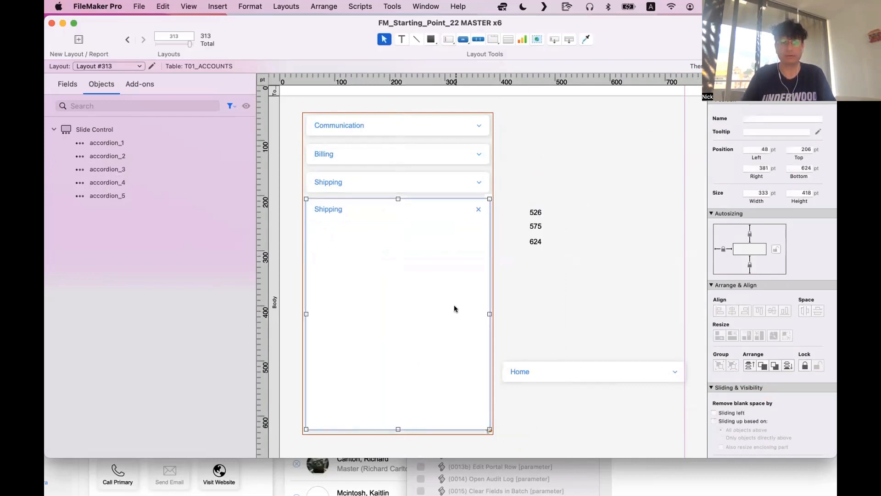
Compare the bar alignment across the neighbouring accordion panels, and select the expanded Shipping header in accordion_4
{"action": "double_click", "coordinate": [451, 166]}
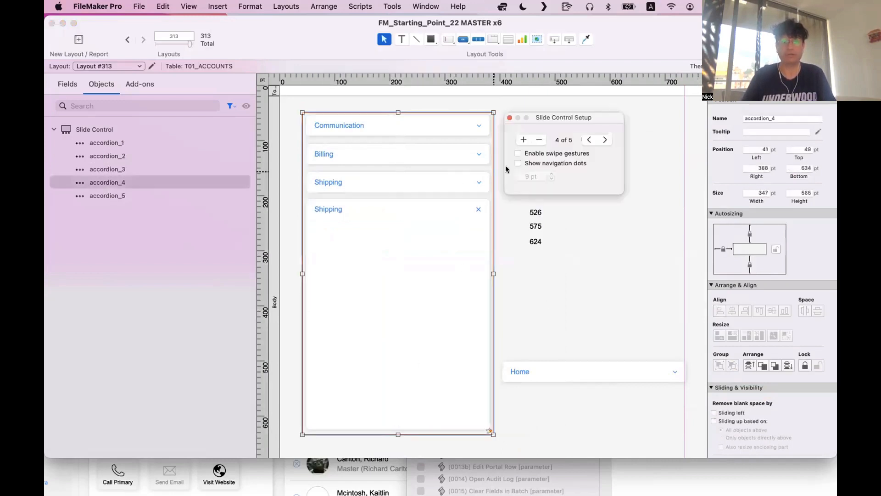
{"action": "left_click", "coordinate": [589, 139]}
{"action": "left_click", "coordinate": [589, 140]}
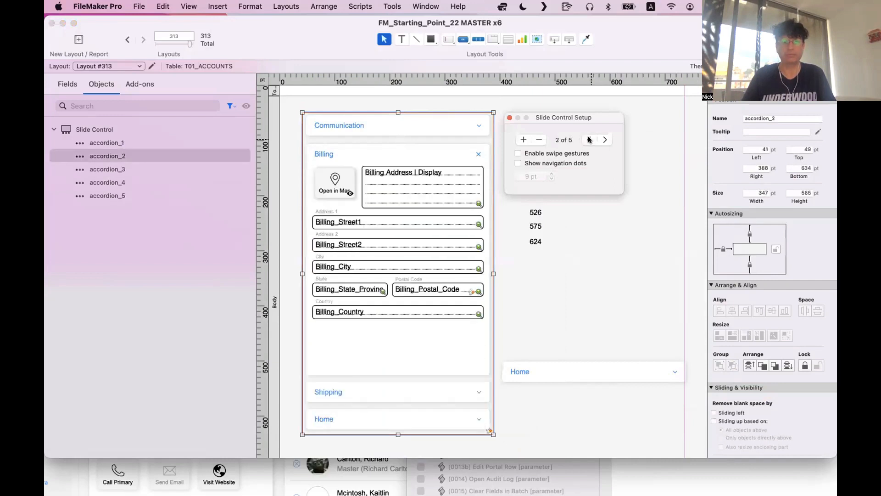
{"action": "left_click", "coordinate": [602, 140]}
{"action": "left_click", "coordinate": [602, 140]}
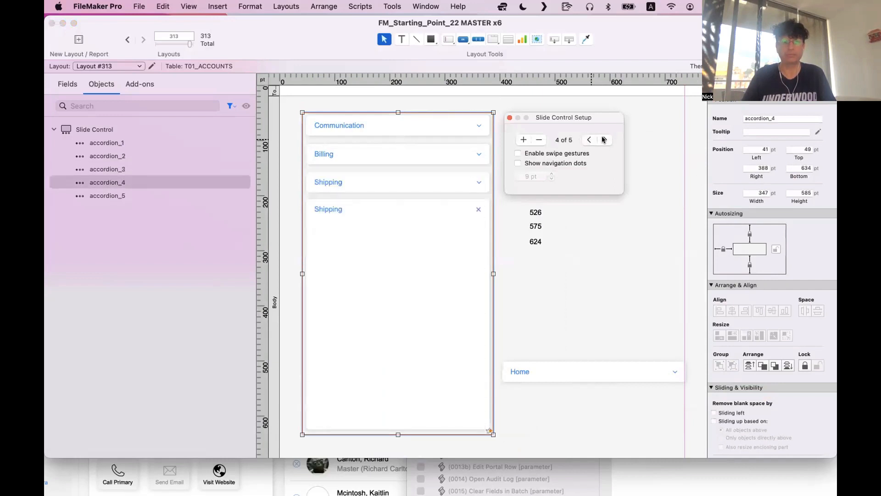
{"action": "left_click", "coordinate": [602, 140]}
{"action": "left_click", "coordinate": [590, 139]}
{"action": "left_click", "coordinate": [395, 212]}
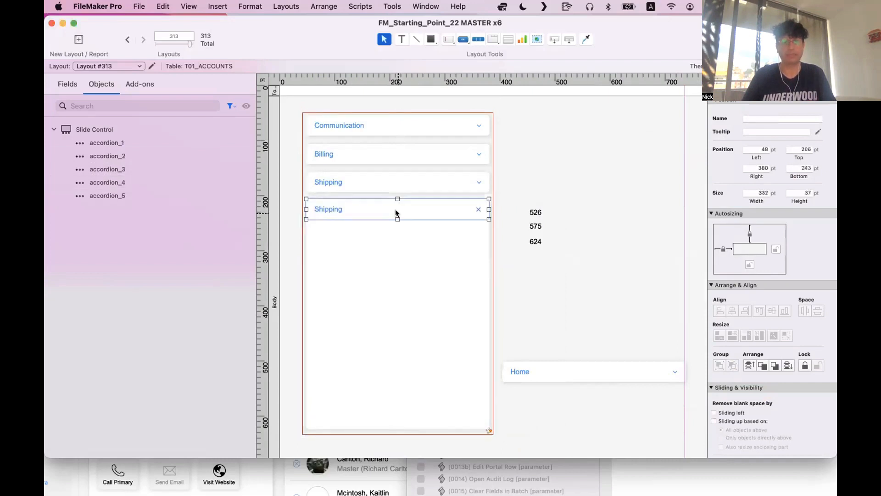
Relabel the duplicate Shipping header button on the fourth accordion slide as "Home"
{"action": "double_click", "coordinate": [396, 213]}
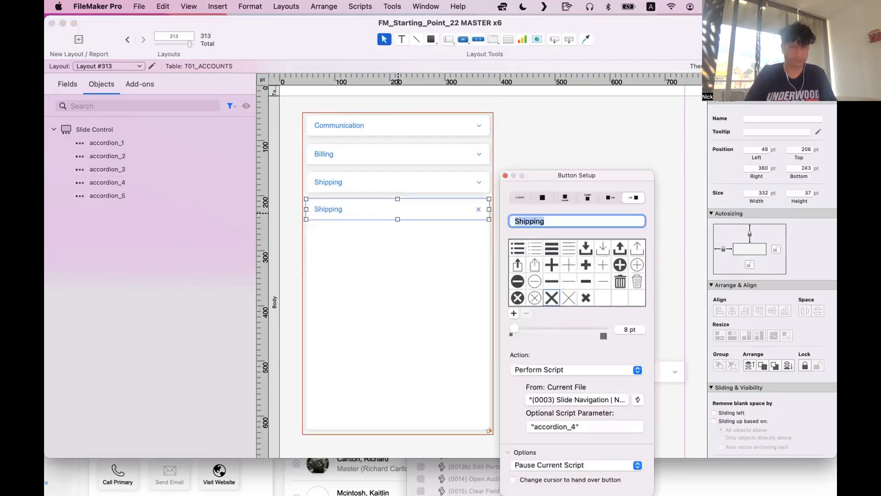
{"action": "left_click", "coordinate": [354, 249]}
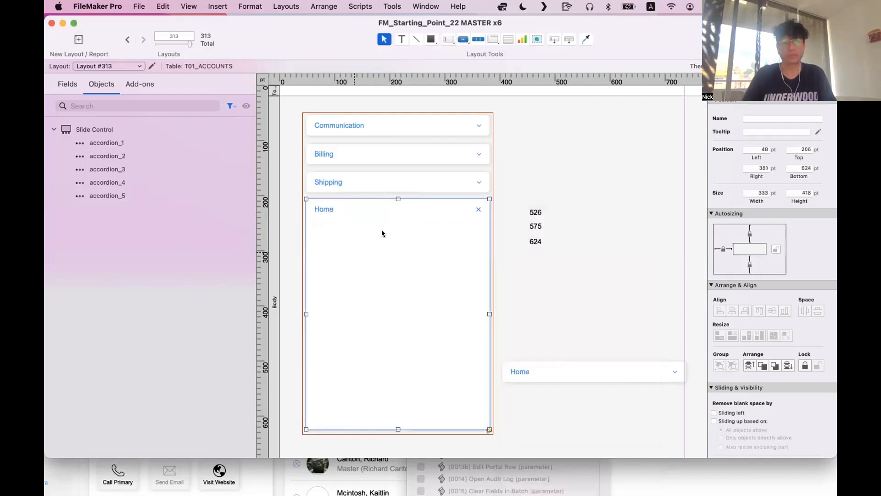
{"action": "double_click", "coordinate": [381, 214]}
{"action": "key", "text": "Escape"}
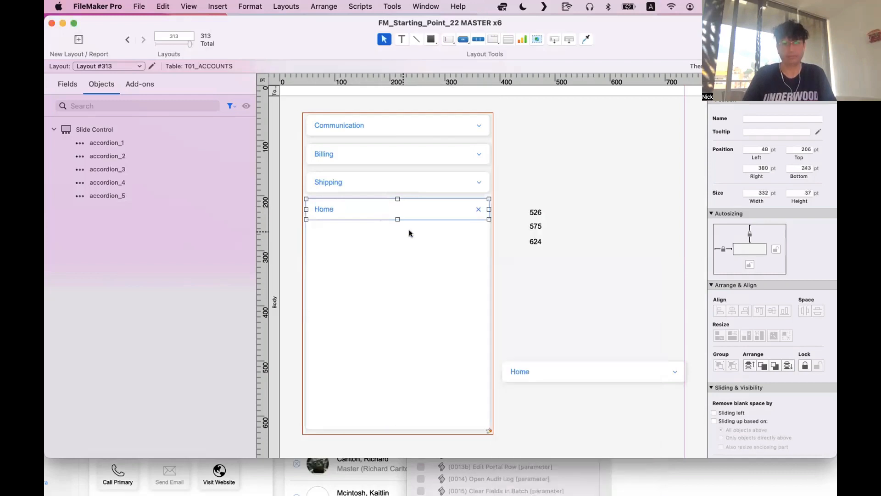
Try placing the collapsed Home header below Shipping on the fifth accordion slide
{"action": "double_click", "coordinate": [453, 192]}
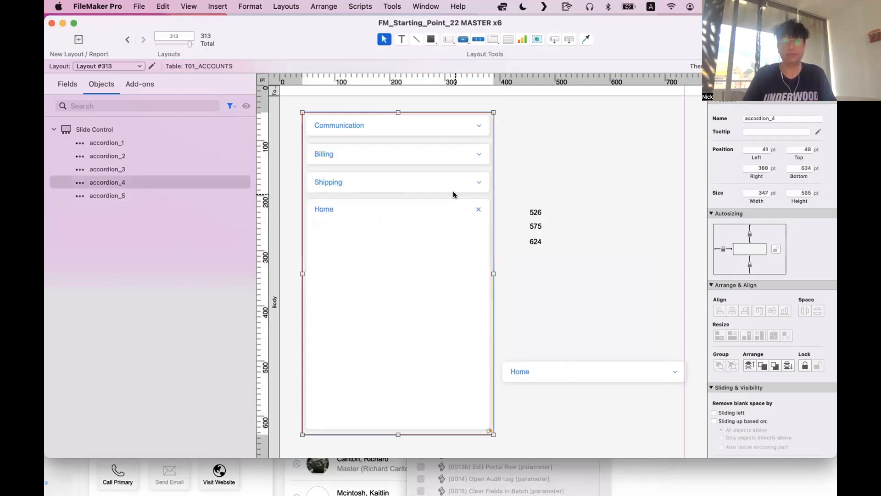
{"action": "left_click", "coordinate": [604, 140]}
{"action": "left_click", "coordinate": [549, 366]}
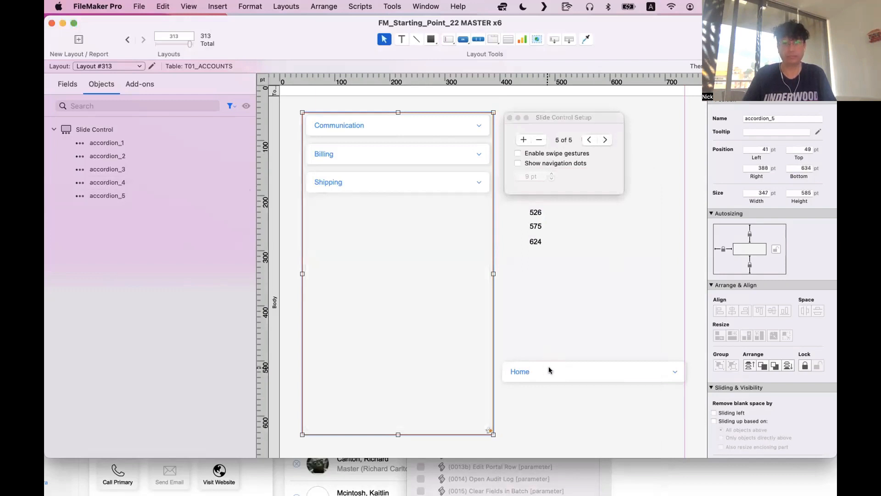
{"action": "left_click_drag", "start_coordinate": [559, 371], "coordinate": [363, 210]}
{"action": "left_click", "coordinate": [412, 238]}
{"action": "double_click", "coordinate": [412, 238]}
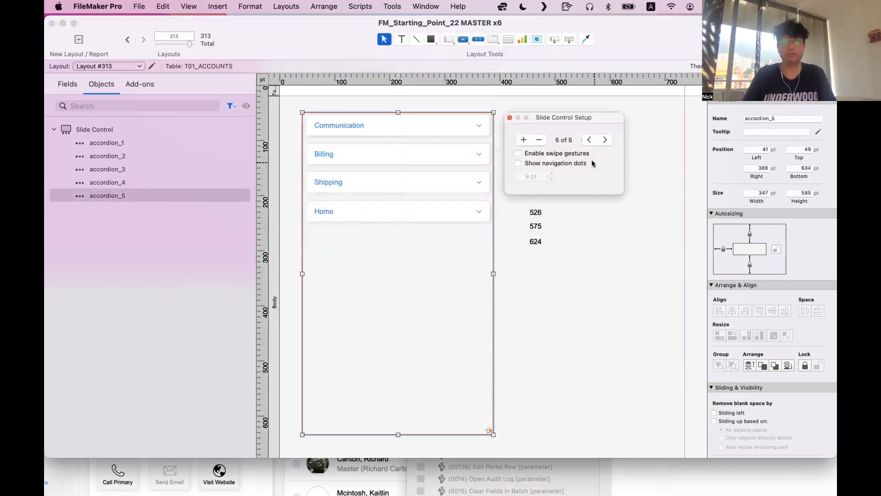
Compare the spacing and alignment of the header buttons across accordion slides two to five
{"action": "left_click", "coordinate": [589, 139]}
{"action": "left_click", "coordinate": [605, 139]}
{"action": "left_click", "coordinate": [587, 139]}
{"action": "left_click", "coordinate": [429, 231]}
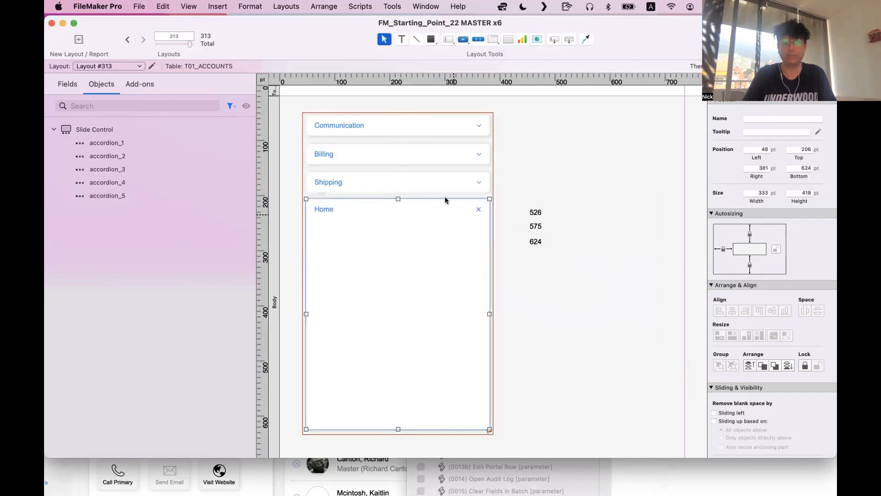
{"action": "double_click", "coordinate": [439, 164]}
{"action": "left_click", "coordinate": [589, 139]}
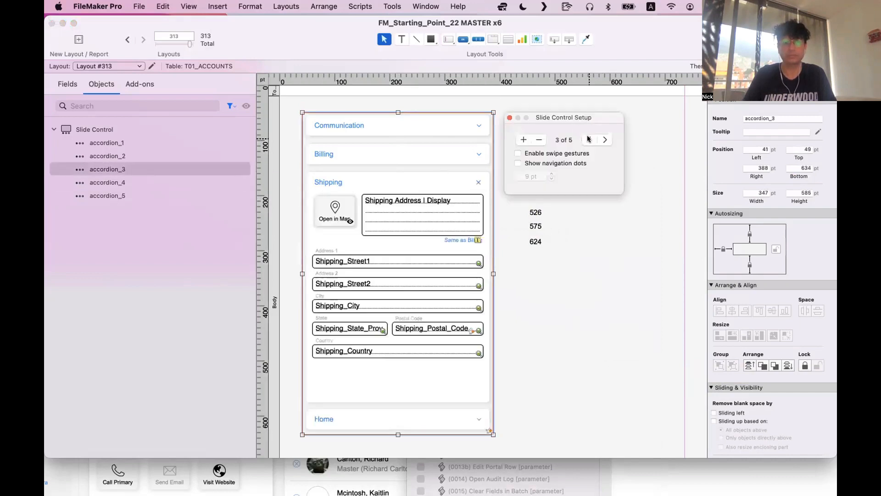
{"action": "left_click", "coordinate": [589, 139]}
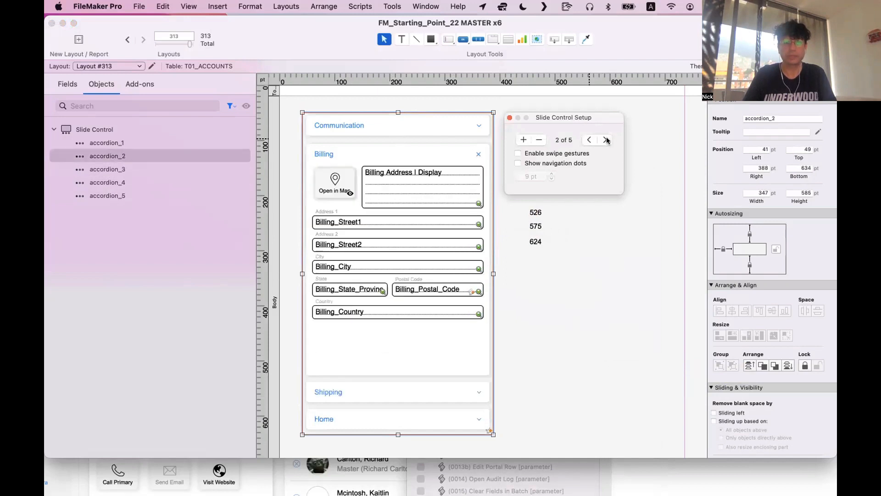
{"action": "left_click", "coordinate": [609, 137]}
{"action": "left_click", "coordinate": [610, 138]}
Undo the placement of the collapsed Home header on the fifth slide
{"action": "left_click", "coordinate": [399, 201]}
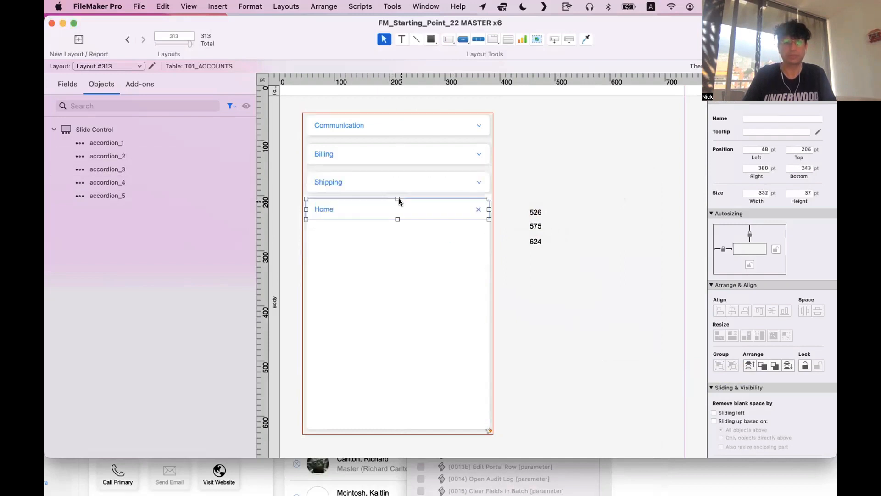
{"action": "left_click", "coordinate": [399, 233]}
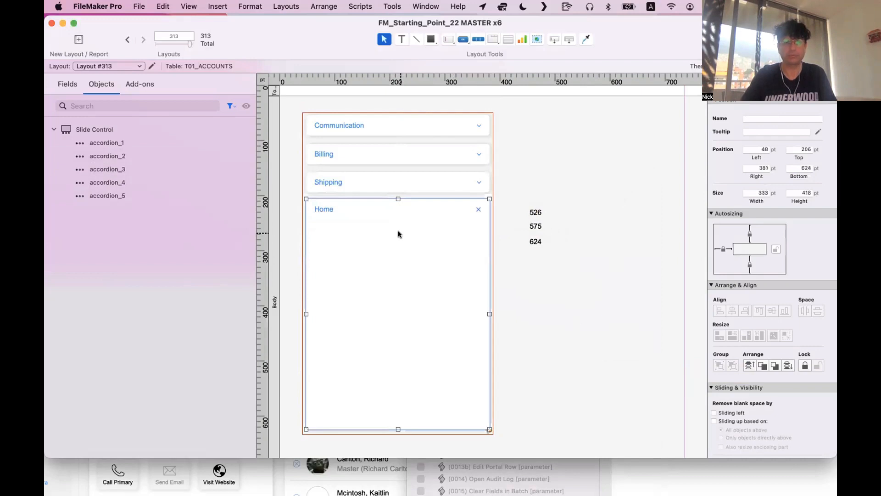
{"action": "key", "text": "super+z"}
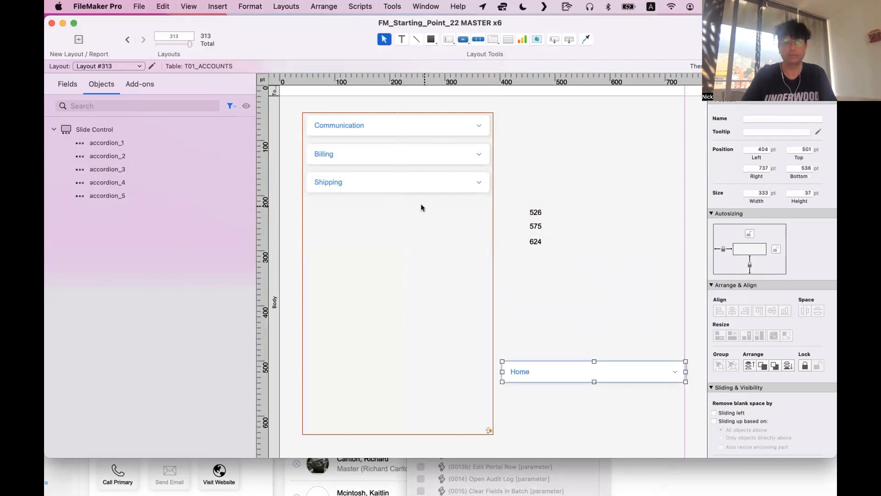
{"action": "key", "text": "super+z"}
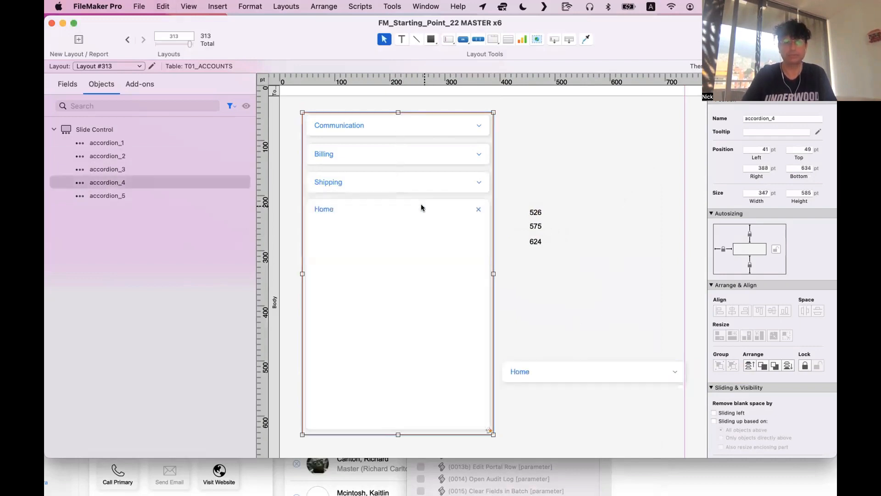
Move the fourth slide's Home header and panel down to a top of 208 pt, and pull the panel's bottom edge slightly back up
{"action": "left_click", "coordinate": [420, 206]}
{"action": "left_click", "coordinate": [400, 235], "text": "shift"}
{"action": "key", "text": "Down"}
{"action": "key", "text": "Down"}
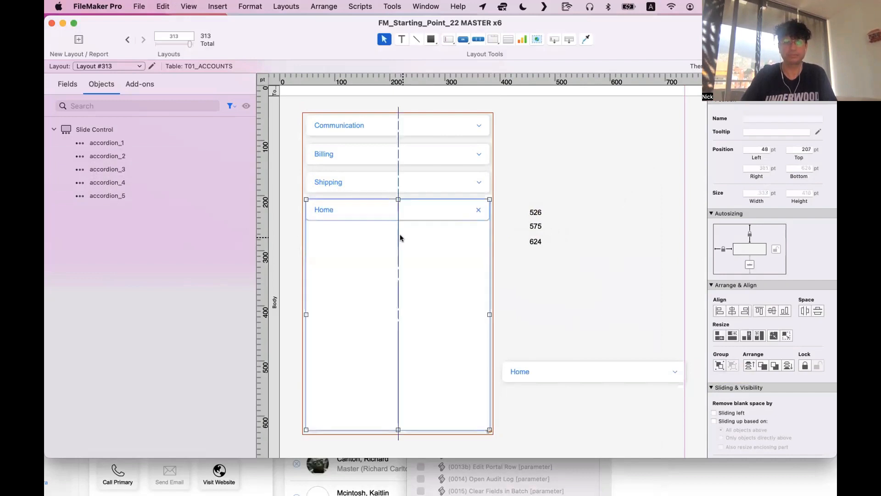
{"action": "left_click", "coordinate": [521, 294]}
{"action": "left_click", "coordinate": [397, 398]}
{"action": "left_click_drag", "start_coordinate": [393, 426], "coordinate": [395, 425]}
{"action": "left_click", "coordinate": [501, 325]}
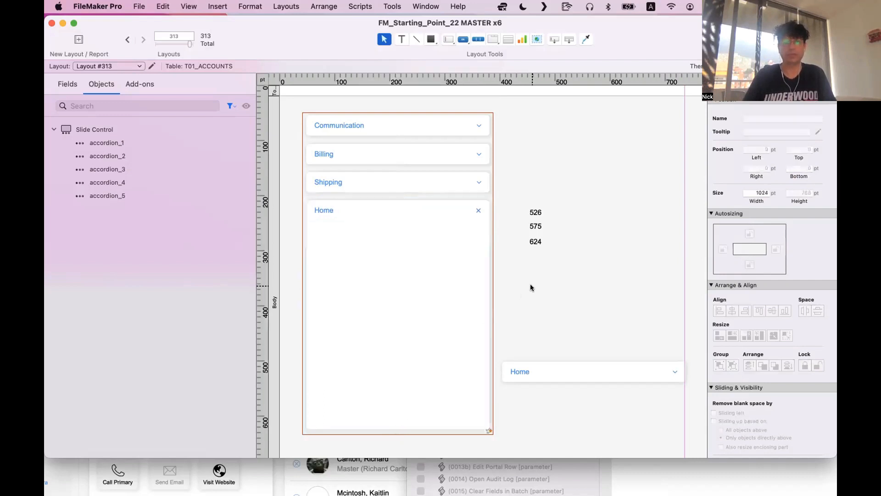
Place the collapsed Home header below Shipping on the fifth slide, with its top at 208 pt
{"action": "double_click", "coordinate": [475, 199]}
{"action": "left_click", "coordinate": [604, 140]}
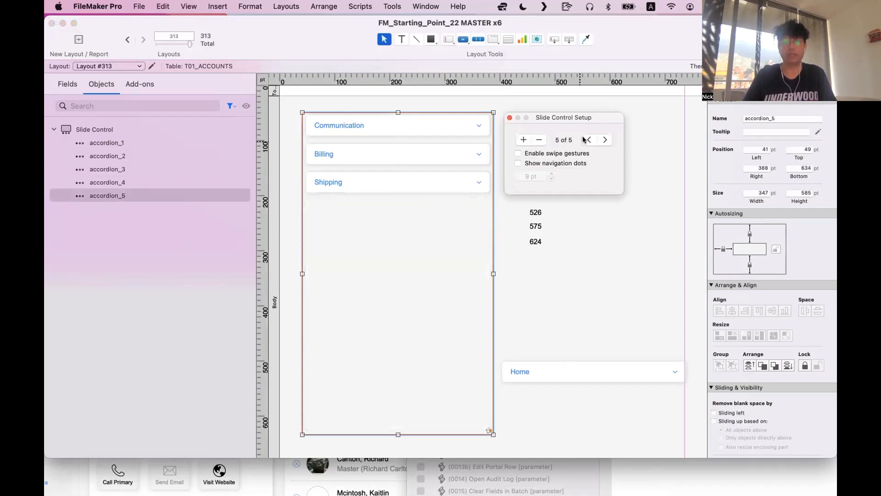
{"action": "left_click", "coordinate": [589, 139]}
{"action": "left_click", "coordinate": [354, 212]}
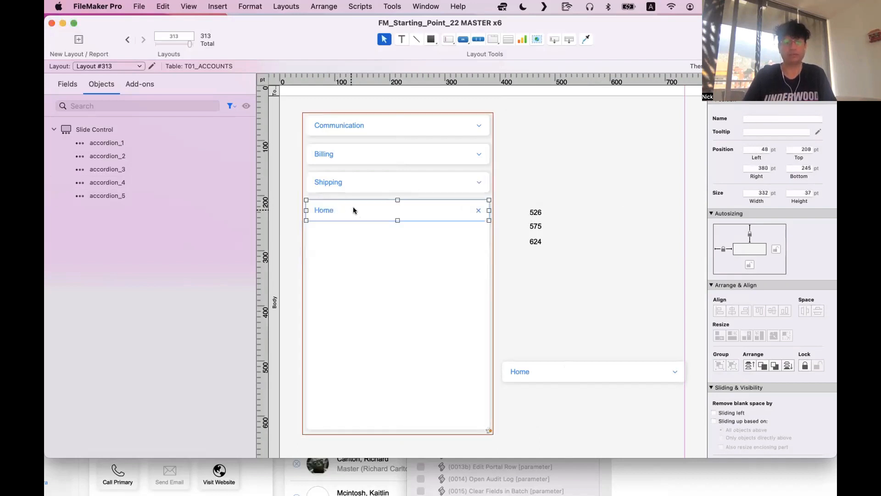
{"action": "double_click", "coordinate": [477, 195]}
{"action": "left_click", "coordinate": [605, 139]}
{"action": "left_click_drag", "start_coordinate": [557, 372], "coordinate": [383, 207]}
{"action": "key", "text": "Up"}
{"action": "key", "text": "Up"}
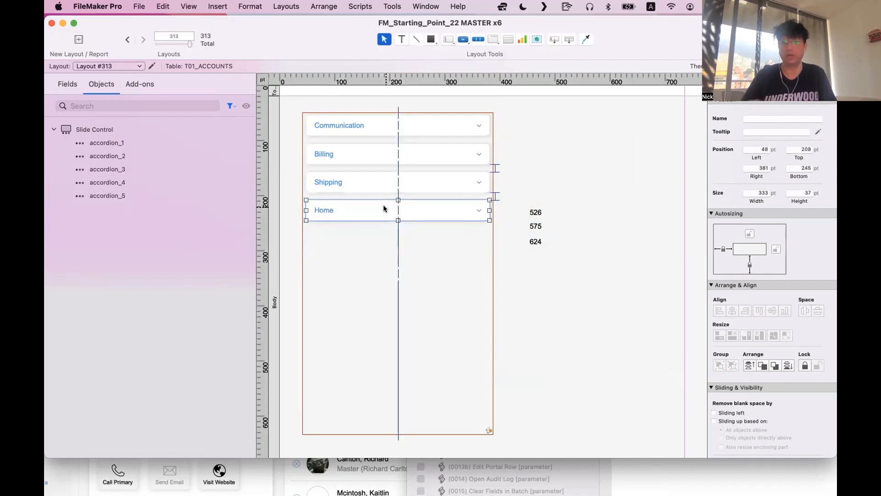
Extend the Communication panel's bottom edge slightly downward on the first accordion slide
{"action": "double_click", "coordinate": [464, 230]}
{"action": "left_click", "coordinate": [588, 140]}
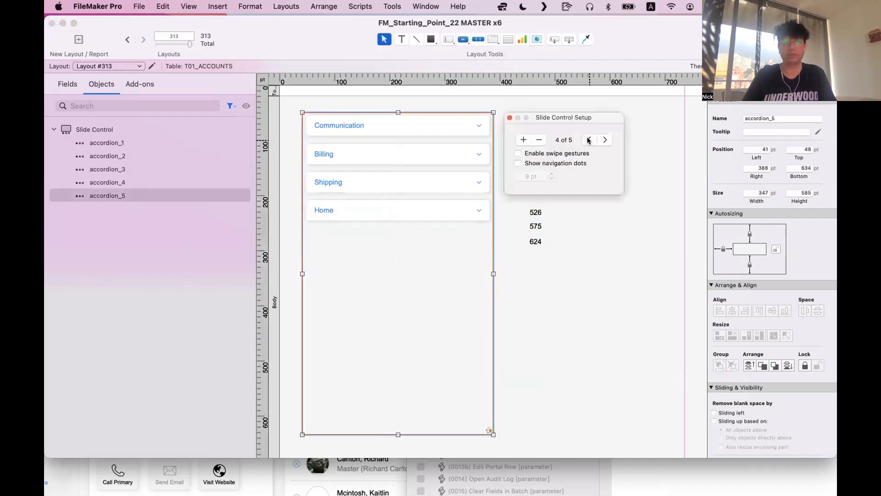
{"action": "left_click", "coordinate": [589, 139]}
{"action": "left_click", "coordinate": [588, 139]}
{"action": "left_click", "coordinate": [589, 139]}
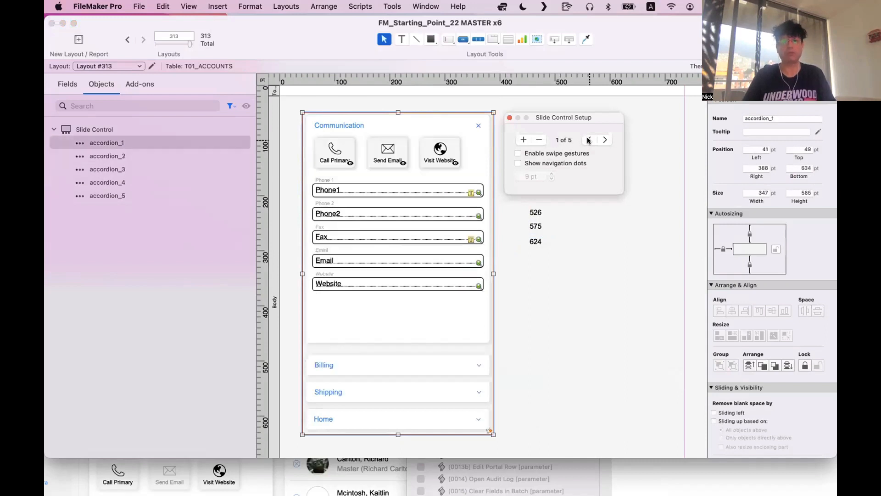
{"action": "left_click", "coordinate": [508, 118]}
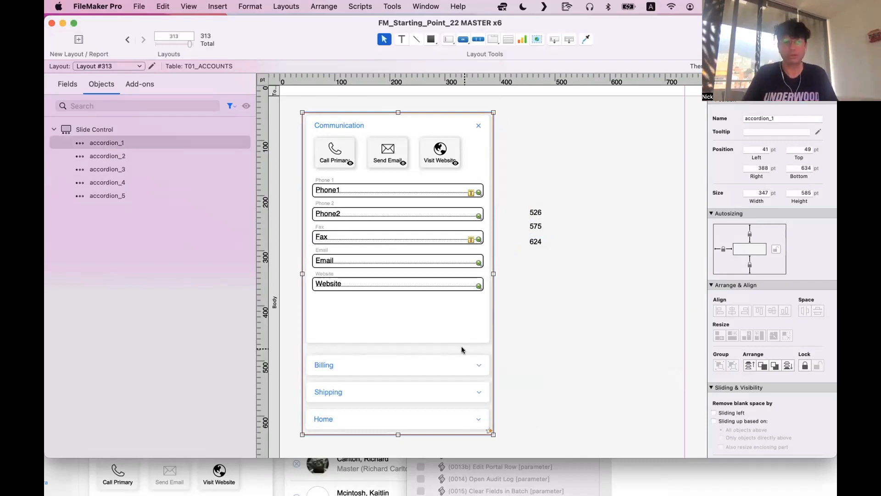
{"action": "left_click", "coordinate": [403, 335]}
{"action": "left_click", "coordinate": [400, 342]}
{"action": "left_click", "coordinate": [393, 334]}
{"action": "left_click_drag", "start_coordinate": [397, 342], "coordinate": [396, 346]}
Step back and forth through the first four accordion slides to examine the panel sizes and header alignment
{"action": "double_click", "coordinate": [396, 346]}
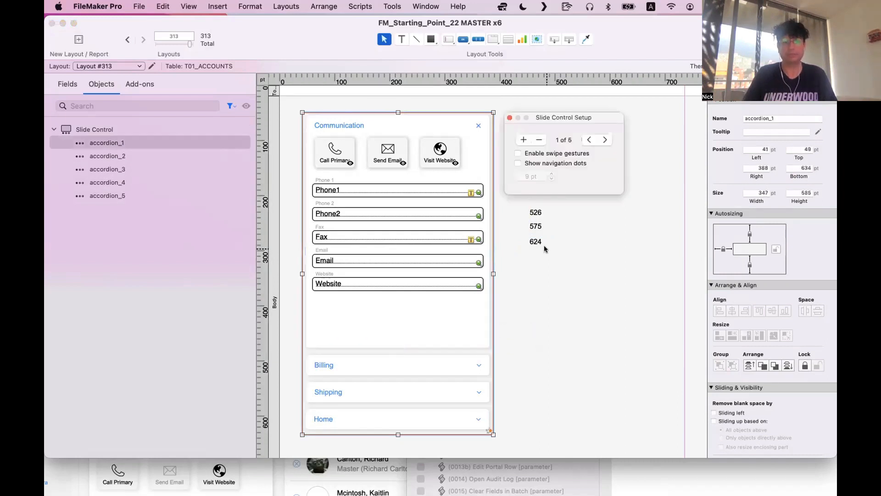
{"action": "left_click", "coordinate": [601, 138]}
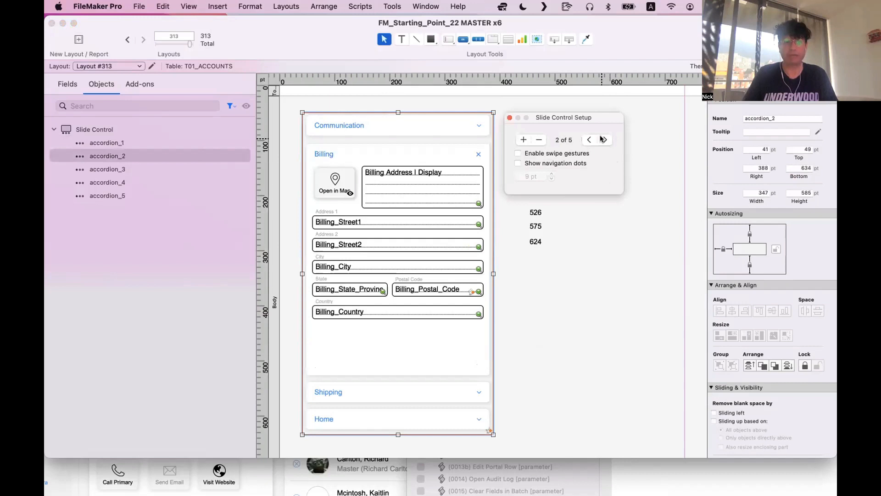
{"action": "left_click", "coordinate": [601, 138]}
{"action": "left_click", "coordinate": [601, 138]}
{"action": "left_click", "coordinate": [590, 139]}
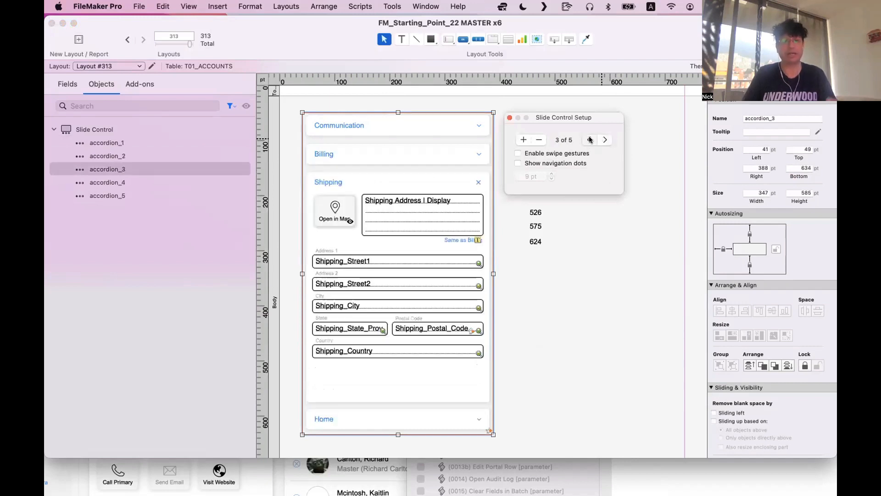
{"action": "left_click", "coordinate": [590, 139]}
{"action": "left_click", "coordinate": [589, 140]}
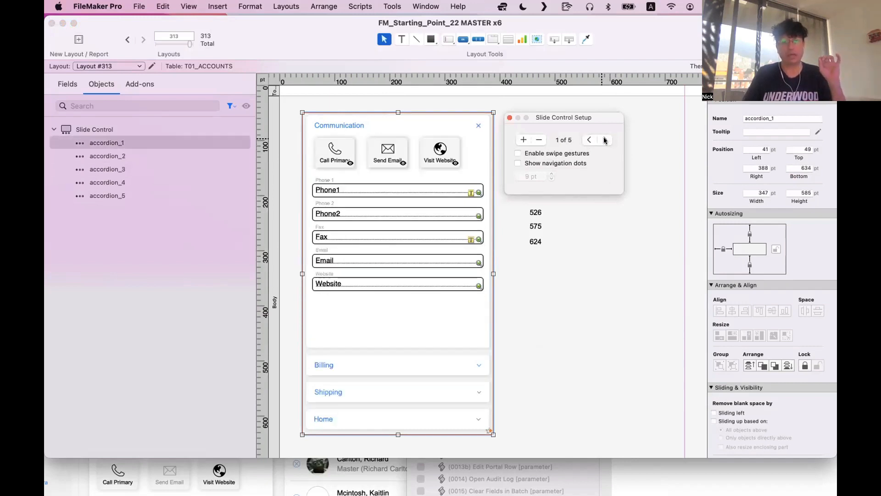
{"action": "left_click", "coordinate": [605, 140]}
{"action": "left_click", "coordinate": [605, 140]}
{"action": "left_click", "coordinate": [605, 139]}
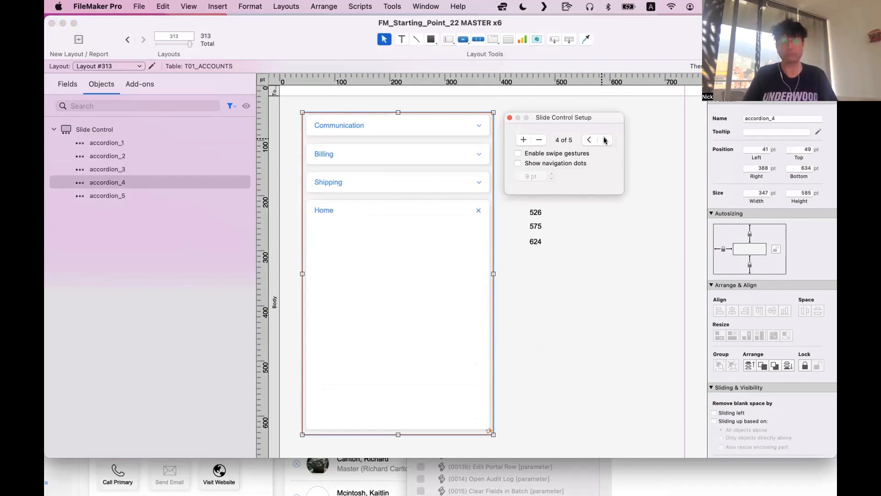
{"action": "left_click", "coordinate": [590, 139]}
{"action": "left_click", "coordinate": [590, 140]}
{"action": "left_click", "coordinate": [590, 139]}
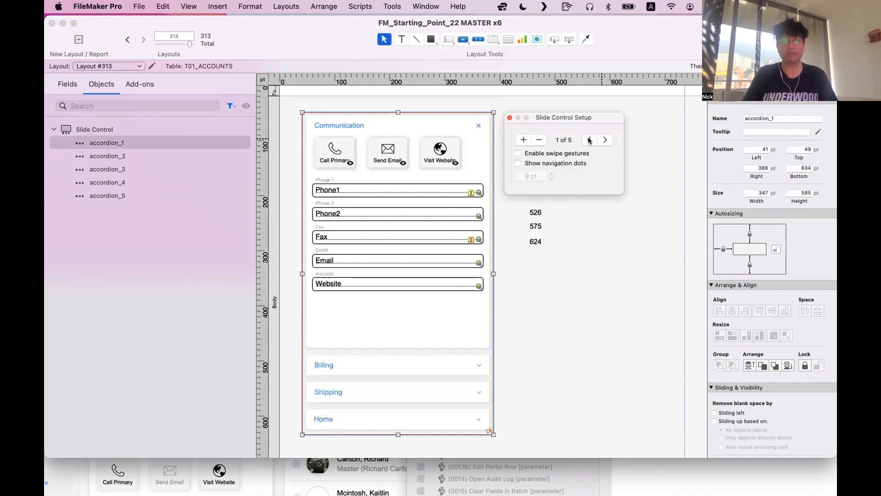
Set the script parameter of the Communication close button on the first slide to "accordion_5"
{"action": "left_click", "coordinate": [474, 127]}
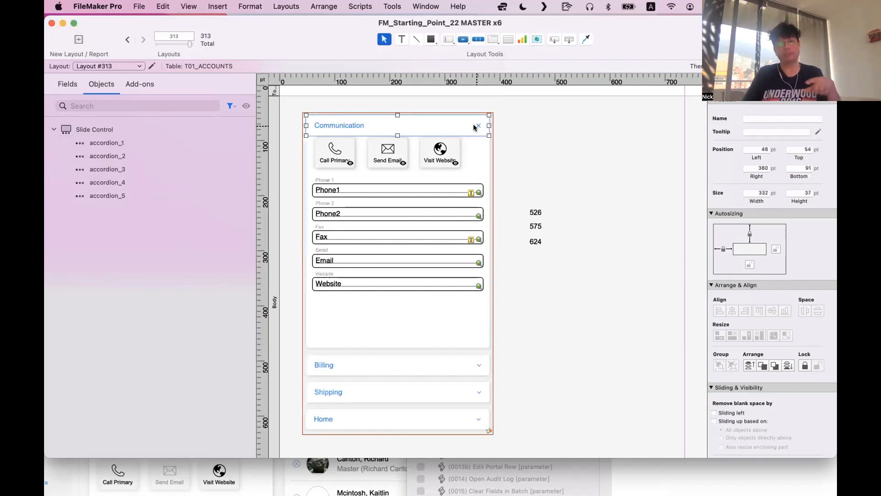
{"action": "left_click", "coordinate": [108, 196]}
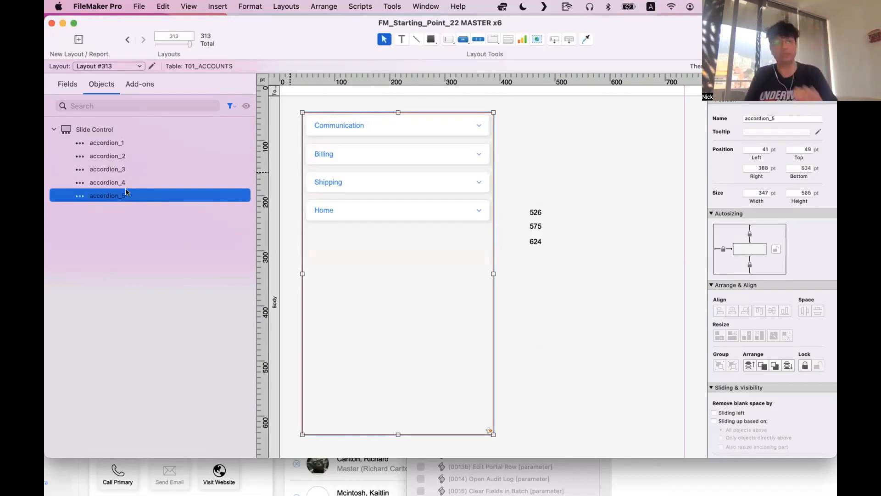
{"action": "left_click", "coordinate": [130, 143]}
{"action": "left_click", "coordinate": [412, 128]}
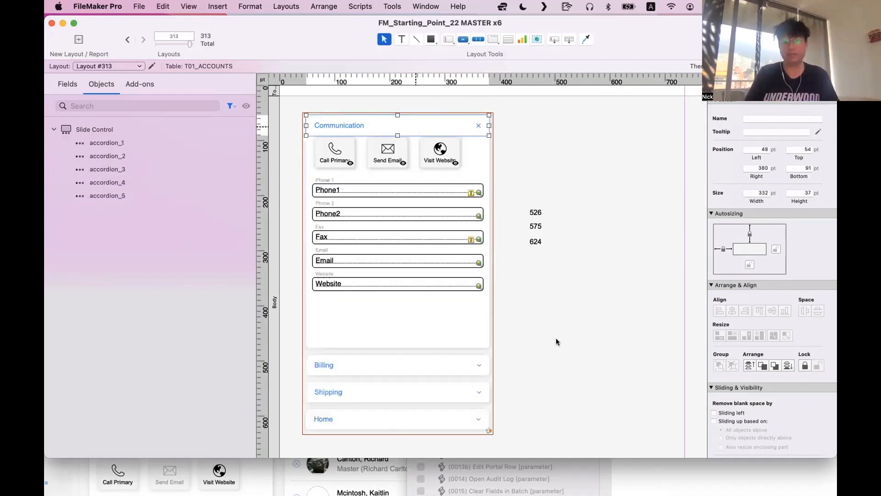
{"action": "left_click", "coordinate": [567, 373]}
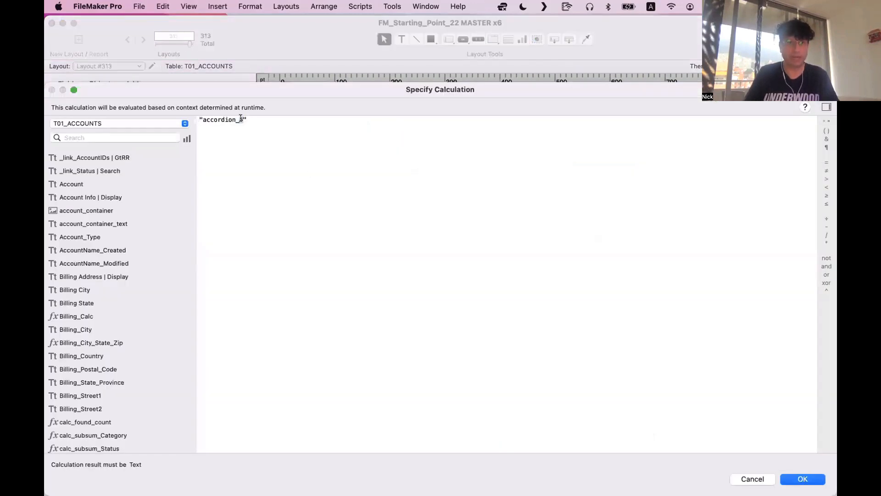
{"action": "key", "text": "Return"}
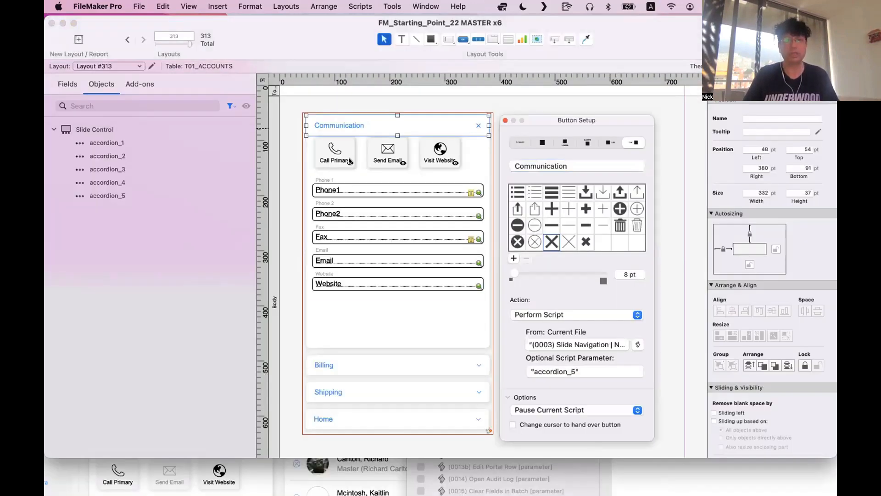
Set the script parameter of the Billing close button on accordion_2 to "accordion_5"
{"action": "left_click", "coordinate": [169, 166]}
{"action": "left_click", "coordinate": [165, 156]}
{"action": "left_click", "coordinate": [367, 153]}
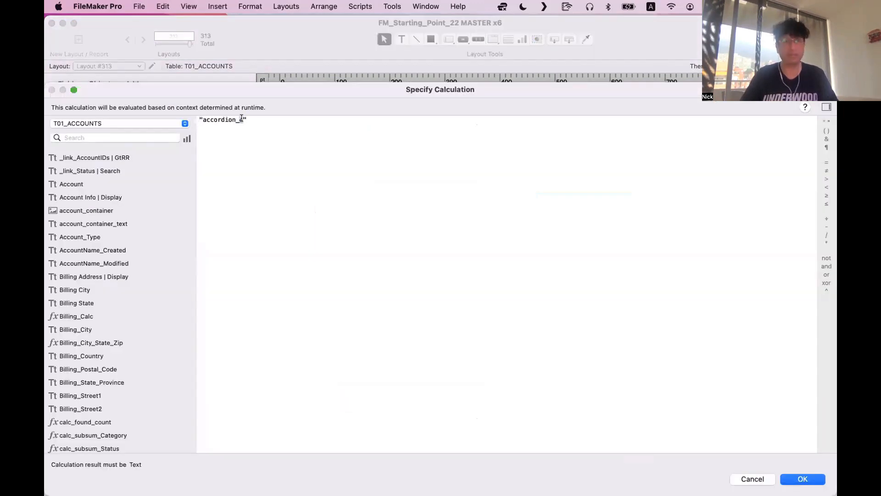
{"action": "key", "text": "Return"}
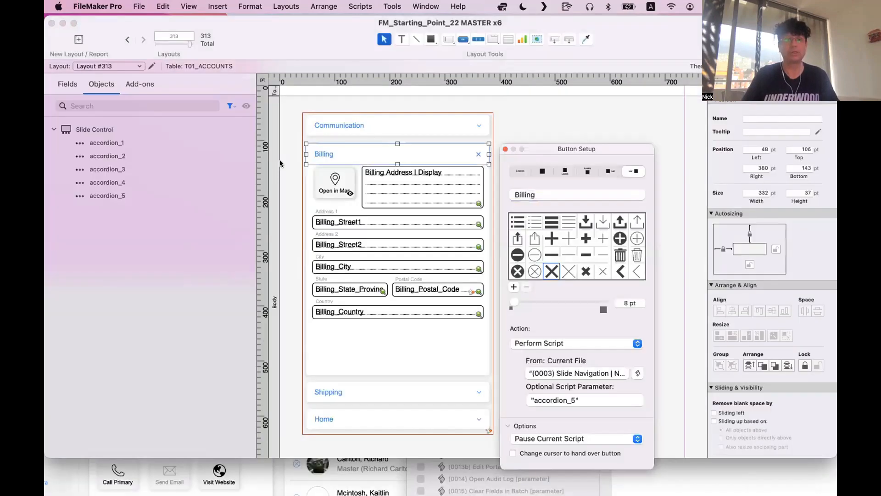
Set the script parameter of the Shipping close button on accordion_3 to "accordion_5"
{"action": "left_click", "coordinate": [403, 389]}
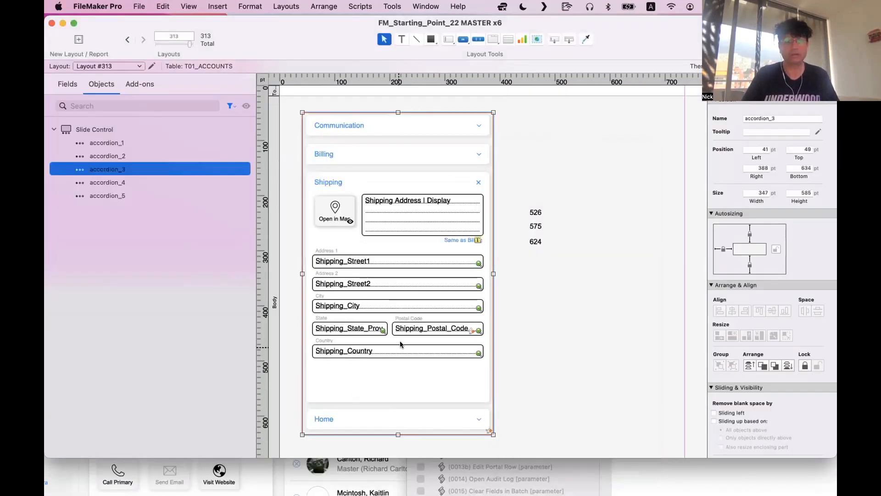
{"action": "double_click", "coordinate": [425, 172]}
{"action": "scroll", "coordinate": [573, 275], "scroll_direction": "down", "scroll_amount": 10}
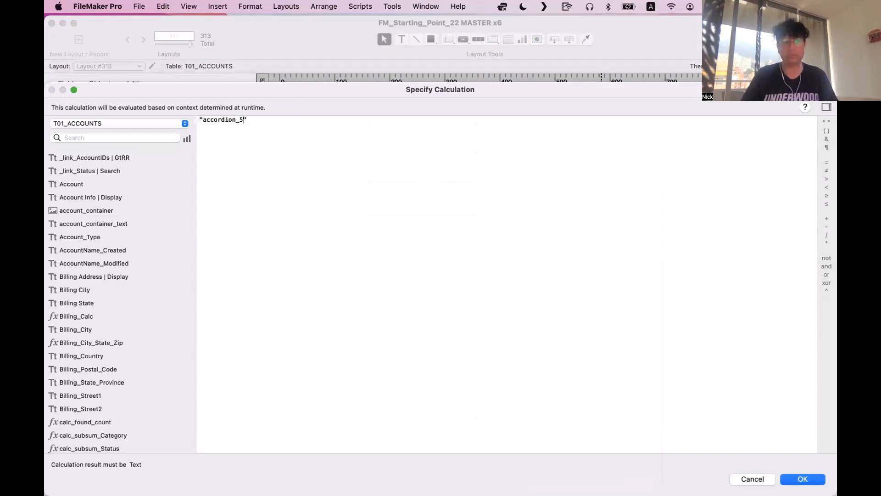
{"action": "key", "text": "Return"}
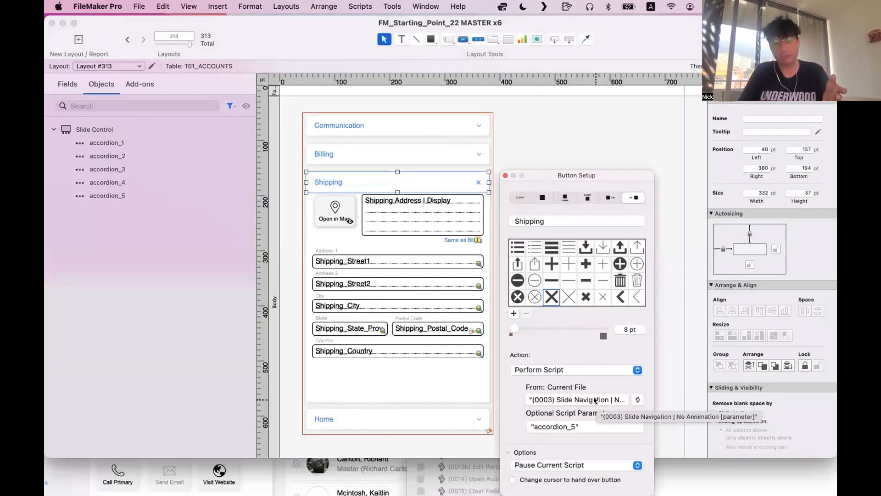
Examine the steps of the slide navigation script assigned to the Shipping close button, leaving the script unedited
{"action": "left_click", "coordinate": [594, 400]}
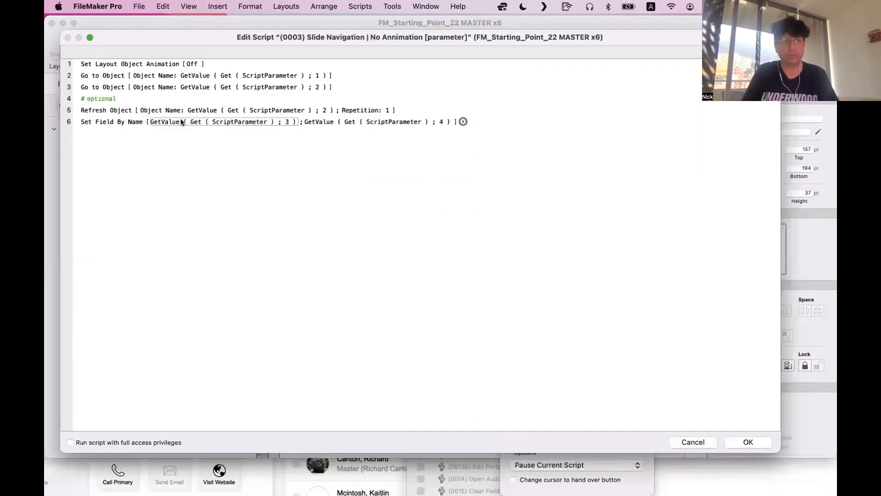
{"action": "double_click", "coordinate": [265, 115]}
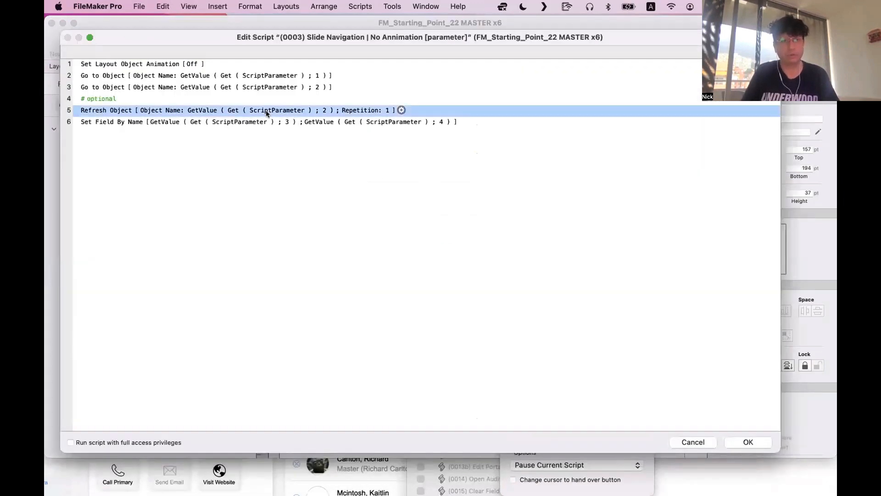
{"action": "left_click", "coordinate": [525, 203]}
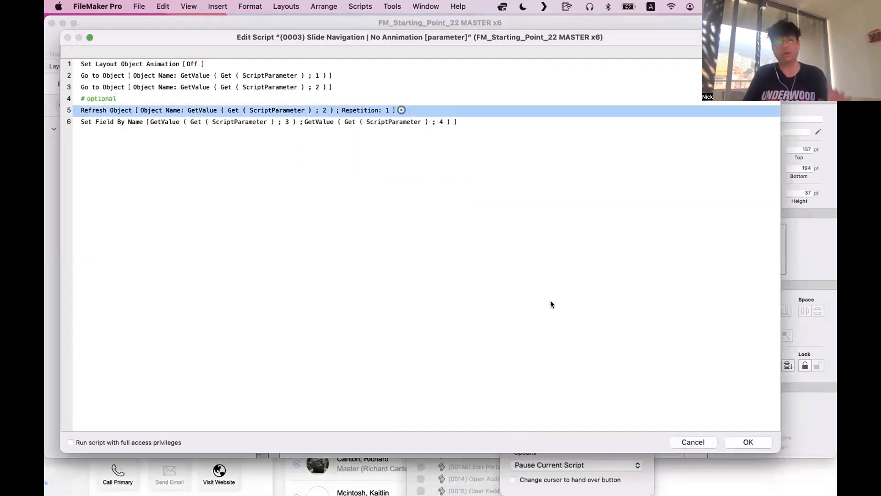
{"action": "key", "text": "Escape"}
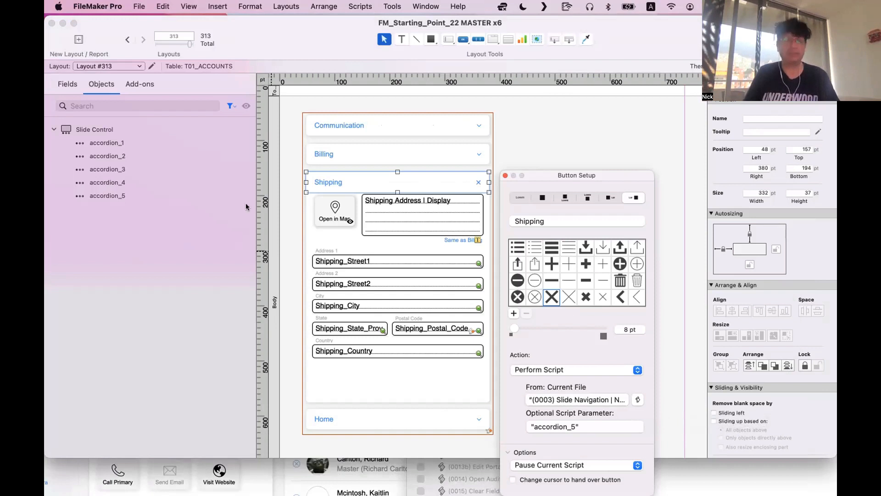
Set the script parameter of the Home close button on accordion_4 to "accordion_5" and close the button setup
{"action": "left_click", "coordinate": [135, 180]}
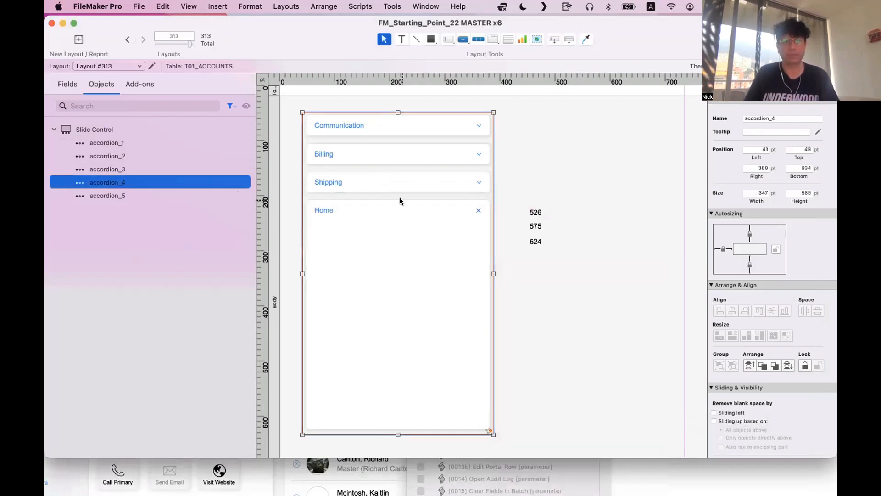
{"action": "left_click", "coordinate": [404, 205]}
{"action": "double_click", "coordinate": [404, 204]}
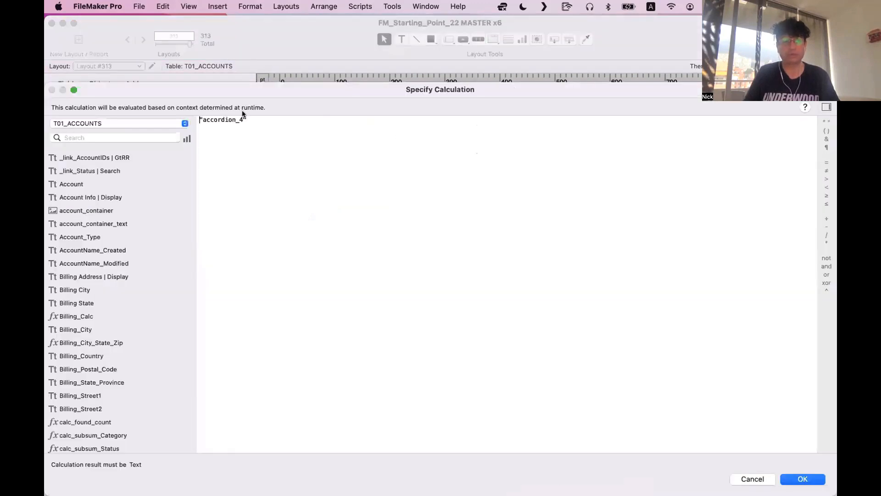
{"action": "left_click_drag", "start_coordinate": [244, 118], "coordinate": [240, 116]}
{"action": "type", "text": "5"}
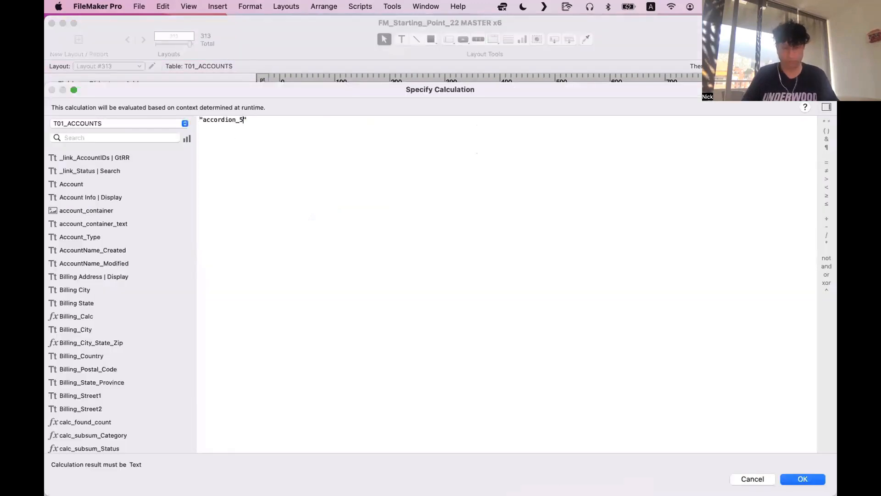
{"action": "key", "text": "Return"}
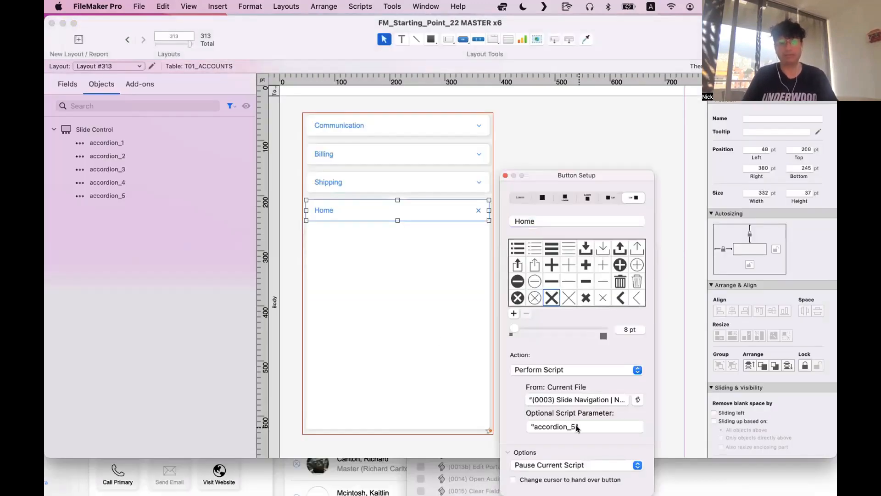
{"action": "left_click", "coordinate": [577, 428]}
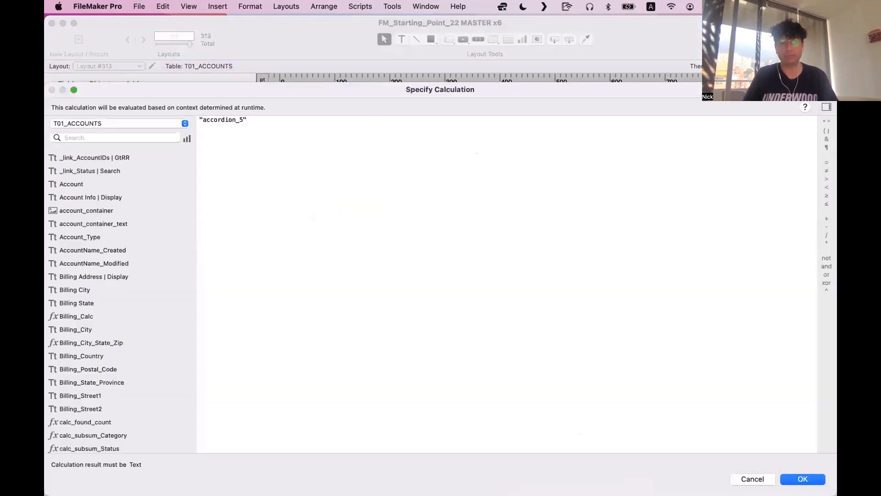
{"action": "key", "text": "Escape"}
{"action": "left_click", "coordinate": [505, 175]}
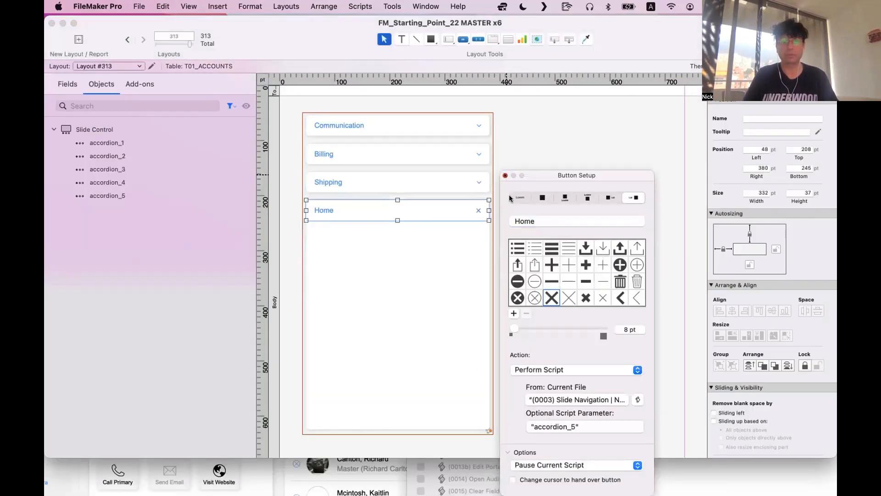
{"action": "left_click", "coordinate": [523, 161]}
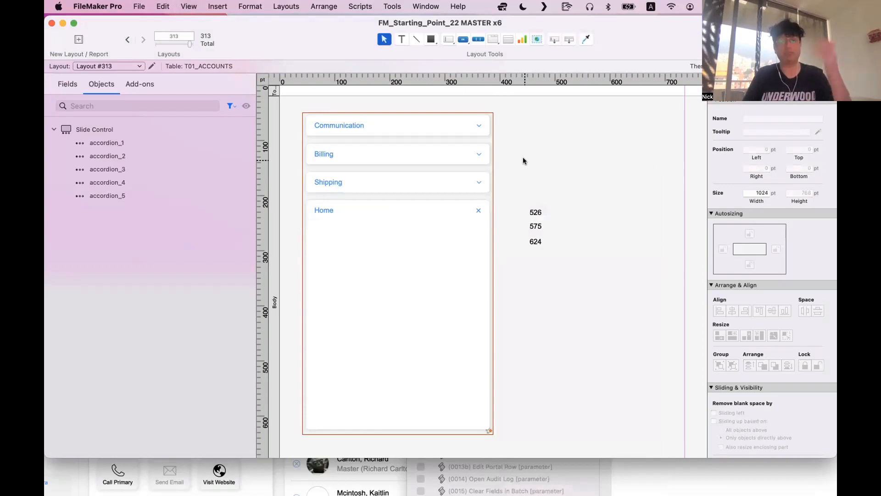
Test the accordion in Browse mode by collapsing and expanding the Communication panel and opening the Home panel
{"action": "key", "text": "super+b"}
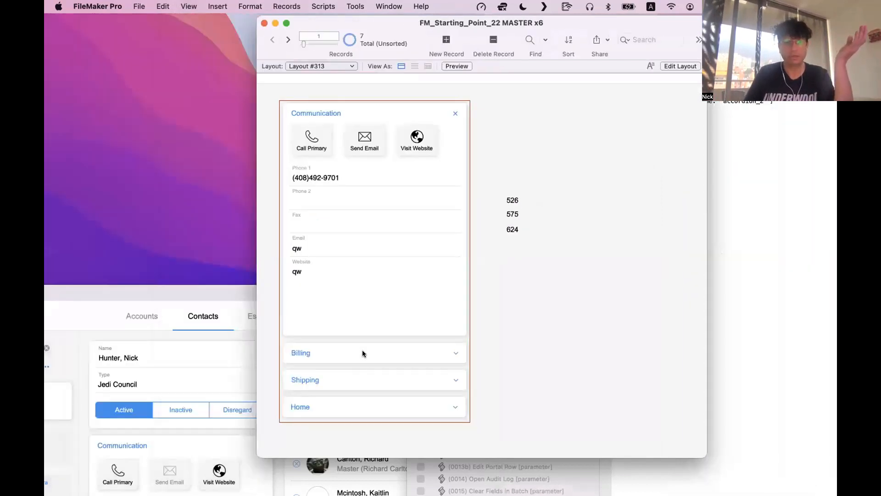
{"action": "left_click", "coordinate": [429, 114]}
{"action": "left_click", "coordinate": [429, 114]}
{"action": "left_click", "coordinate": [430, 114]}
{"action": "left_click", "coordinate": [434, 189]}
{"action": "left_click", "coordinate": [426, 150]}
{"action": "left_click", "coordinate": [427, 114]}
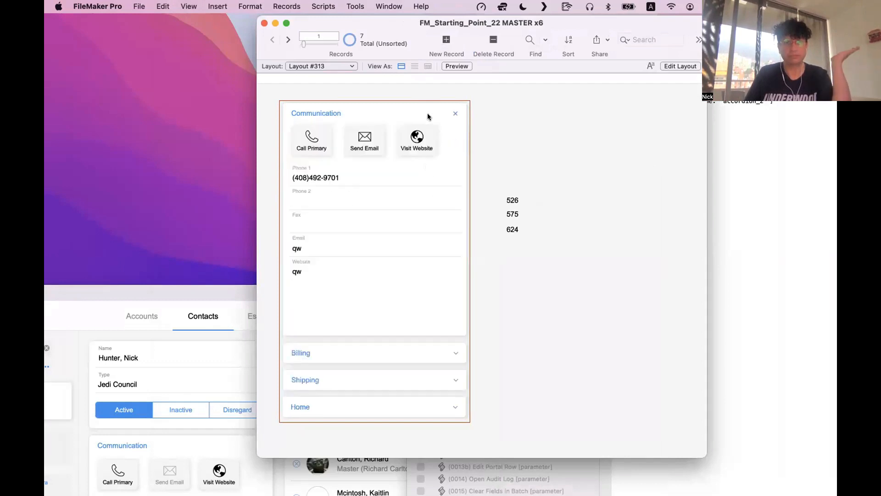
{"action": "left_click", "coordinate": [415, 403]}
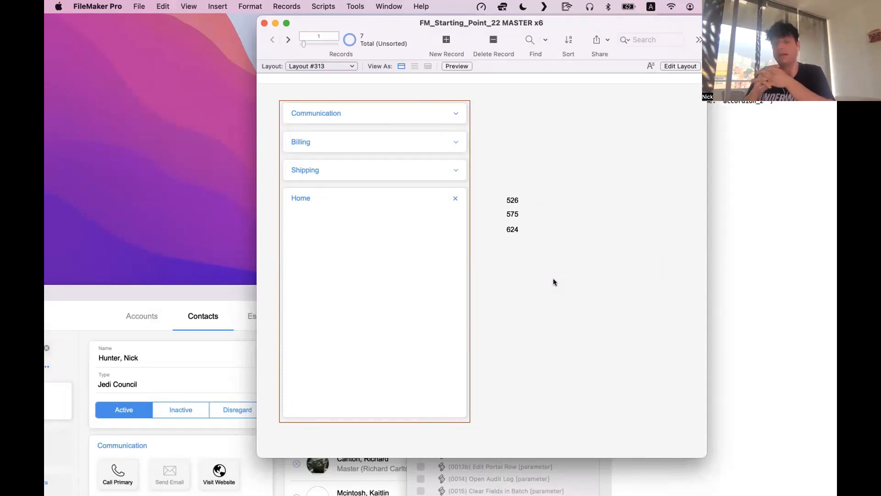
Arrange the accordion window beside the UI-UX Design v4 Contacts window and compare their panels, expanding Communication
{"action": "left_click_drag", "start_coordinate": [213, 294], "coordinate": [331, 88]}
{"action": "left_click_drag", "start_coordinate": [399, 29], "coordinate": [530, 62]}
{"action": "left_click_drag", "start_coordinate": [270, 87], "coordinate": [261, 31]}
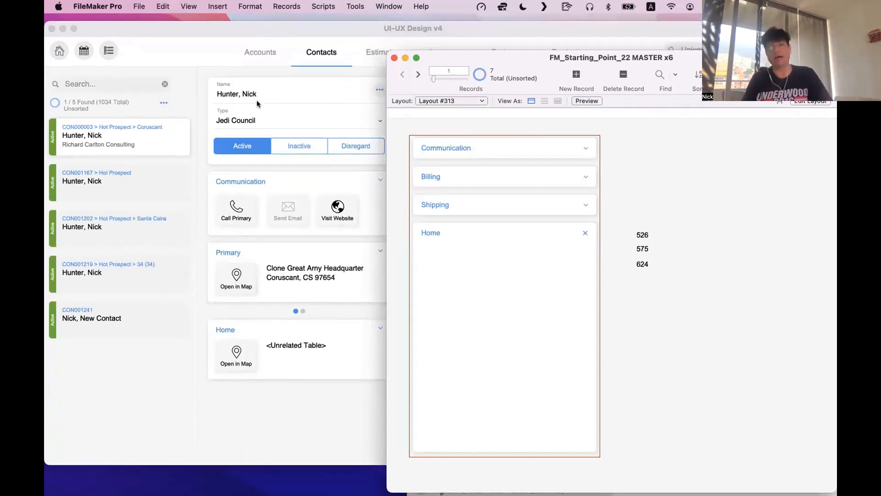
{"action": "left_click", "coordinate": [202, 73]}
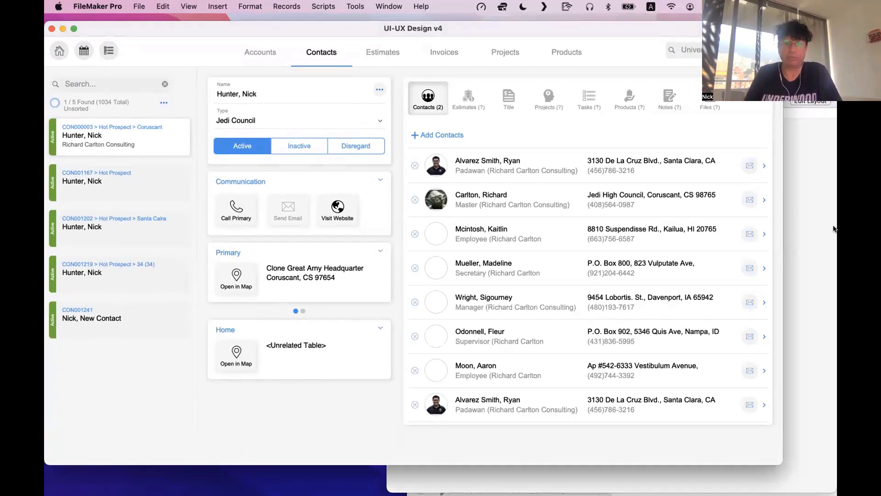
{"action": "left_click", "coordinate": [801, 212]}
{"action": "left_click", "coordinate": [483, 149]}
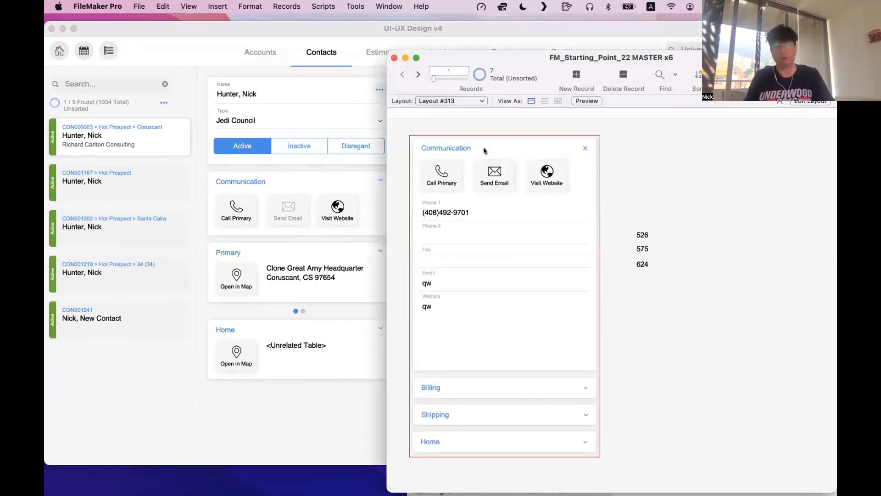
Draw a chart about 289 pt high beside the accordion in Layout mode
{"action": "key", "text": "super+l"}
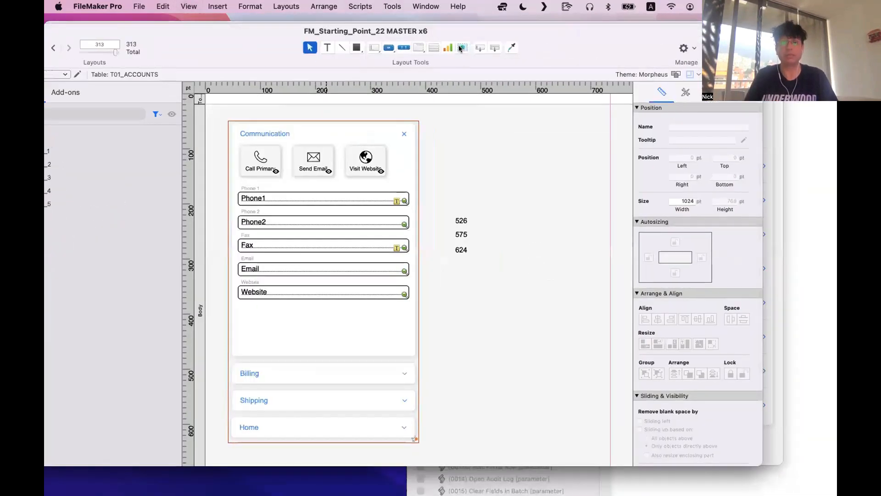
{"action": "left_click", "coordinate": [447, 47]}
{"action": "left_click_drag", "start_coordinate": [444, 133], "coordinate": [592, 290]}
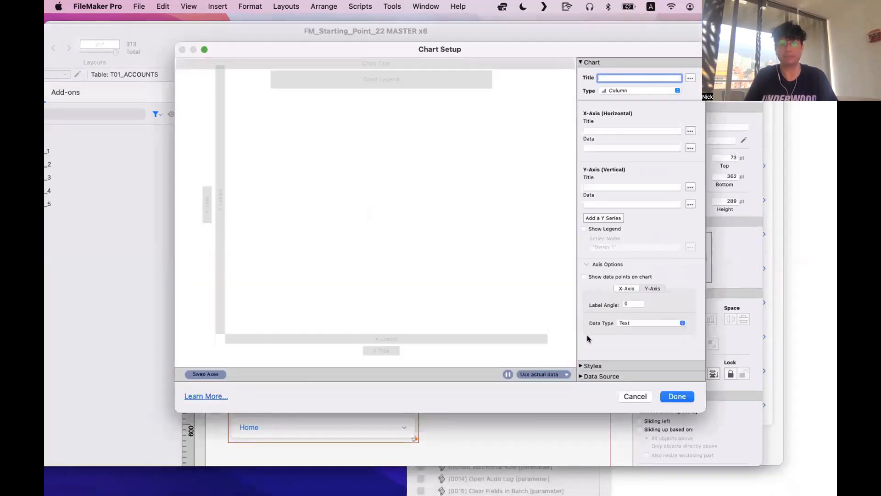
Examine how the Chart, Styles and Data Source sections expand and collapse in the chart setup, and discard the chart
{"action": "left_click", "coordinate": [589, 365]}
{"action": "left_click", "coordinate": [588, 376]}
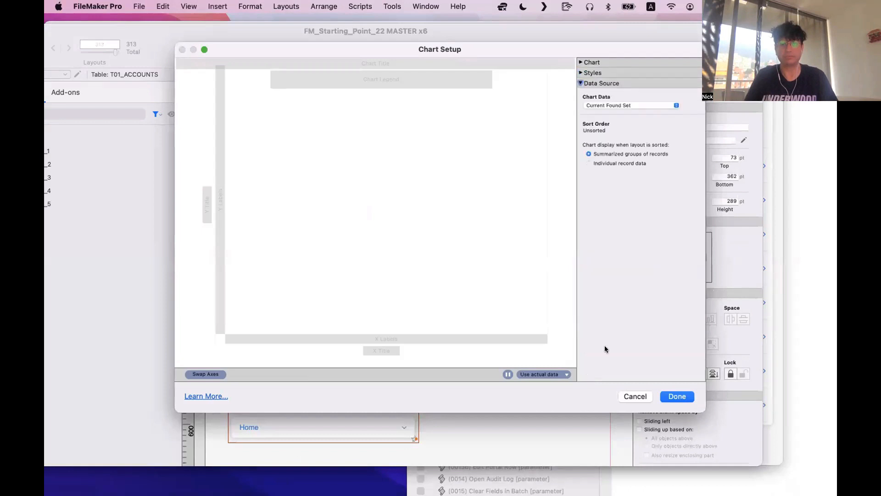
{"action": "left_click", "coordinate": [596, 65]}
{"action": "left_click", "coordinate": [594, 376]}
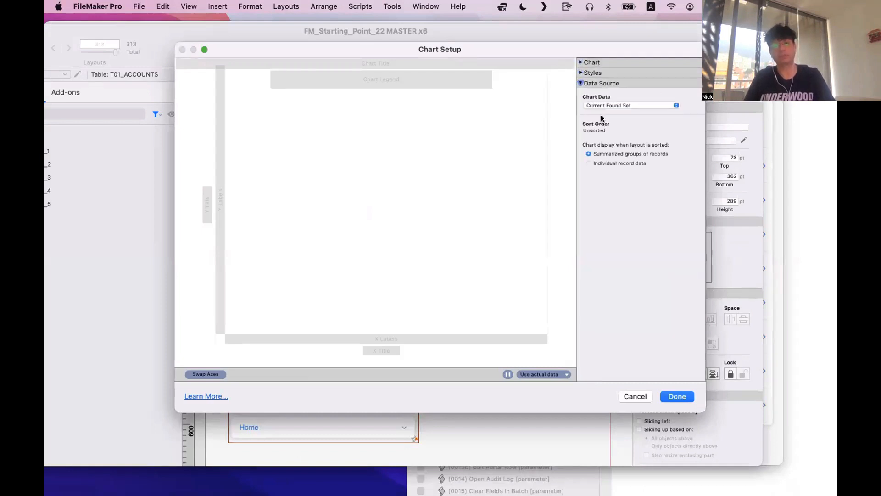
{"action": "left_click", "coordinate": [592, 72]}
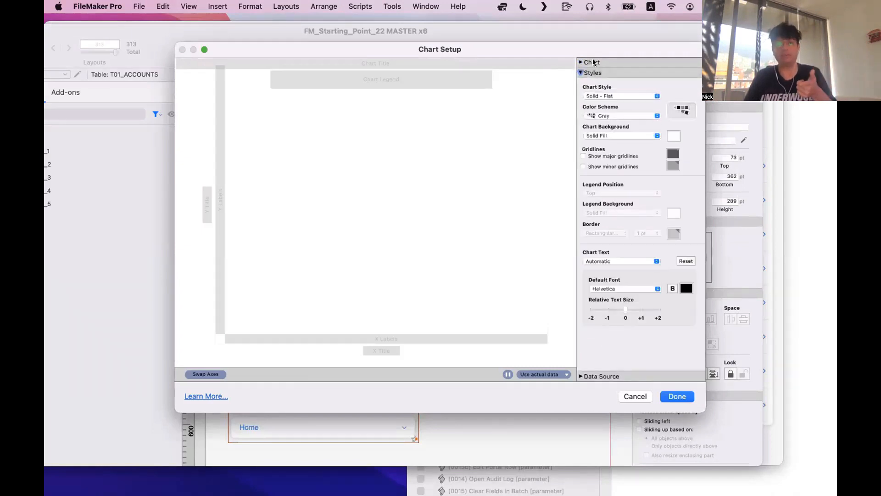
{"action": "left_click", "coordinate": [592, 62]}
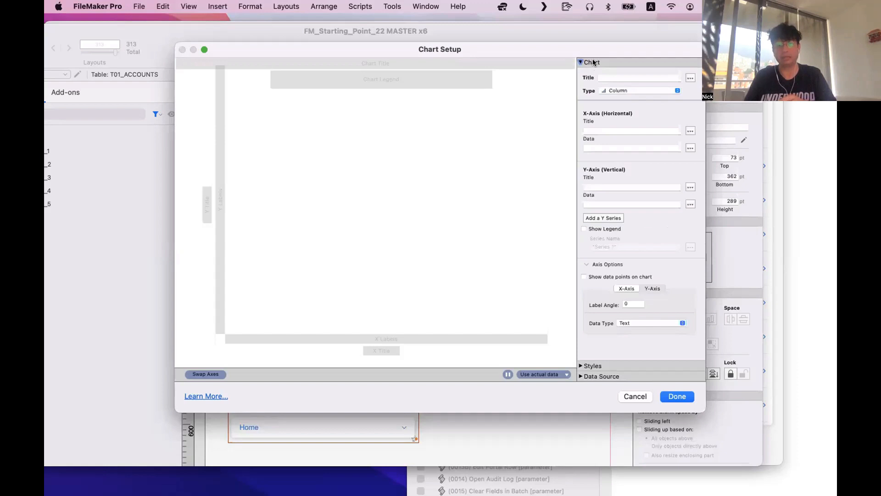
{"action": "left_click", "coordinate": [593, 366]}
{"action": "left_click", "coordinate": [593, 376]}
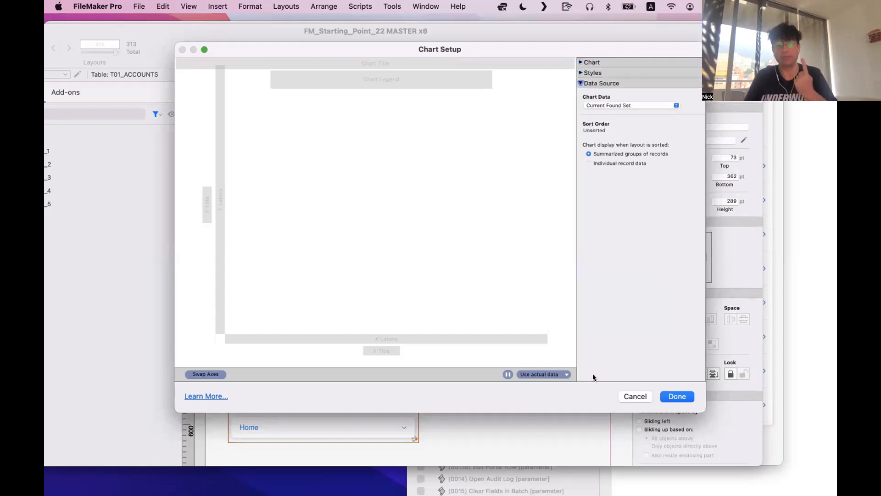
{"action": "key", "text": "Escape"}
{"action": "key", "text": "Delete"}
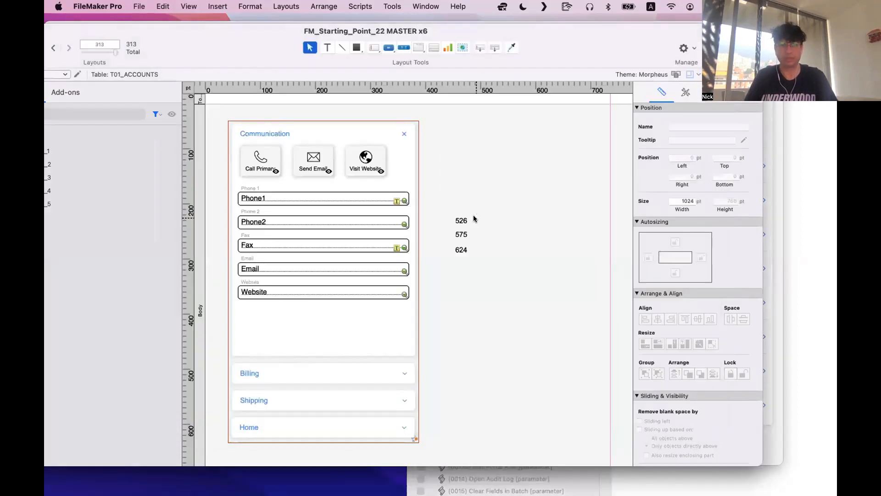
Return to Browse mode and test the Billing, Shipping, Home and Communication headers, ending with all accordion panels collapsed
{"action": "key", "text": "super+b"}
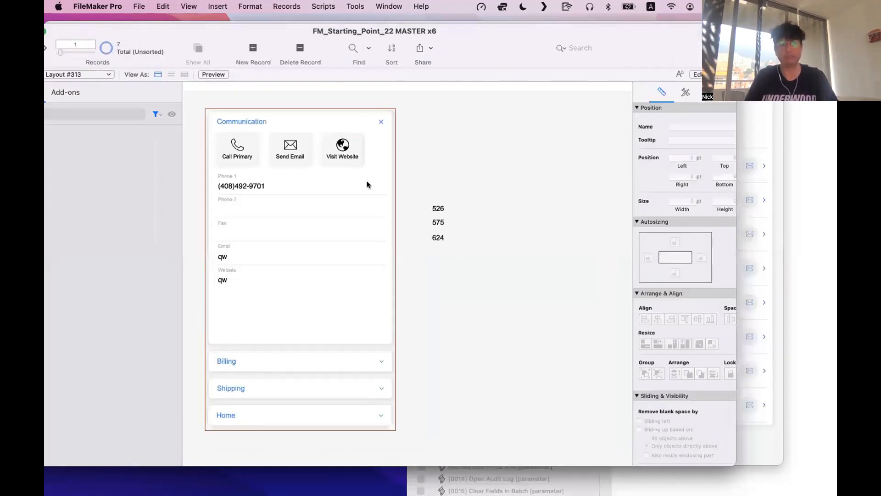
{"action": "left_click", "coordinate": [373, 357]}
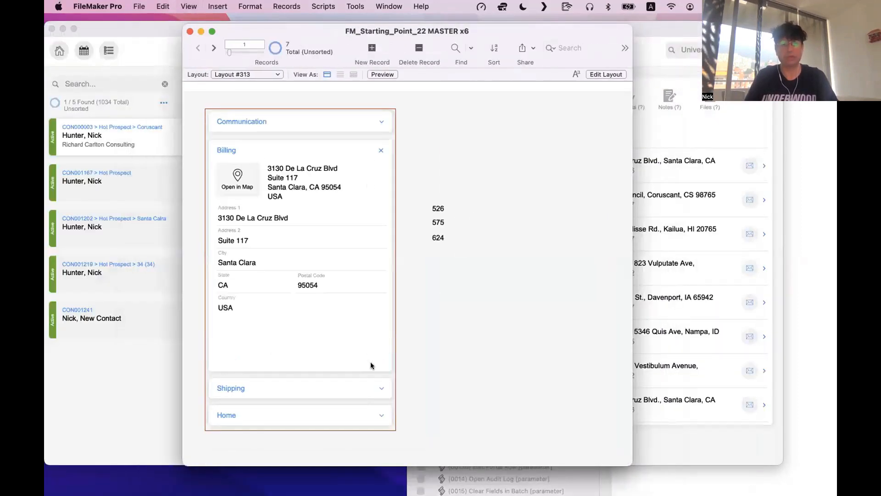
{"action": "left_click", "coordinate": [365, 389]}
{"action": "left_click", "coordinate": [365, 410]}
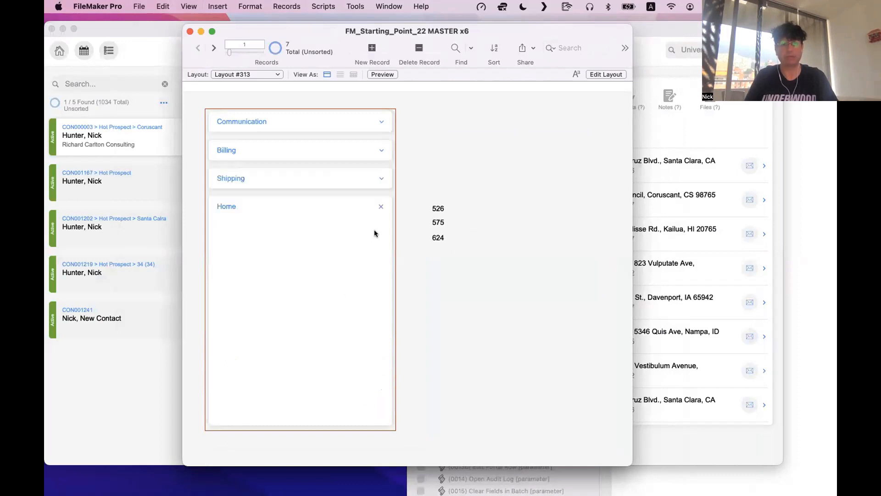
{"action": "left_click", "coordinate": [366, 186]}
{"action": "left_click", "coordinate": [368, 126]}
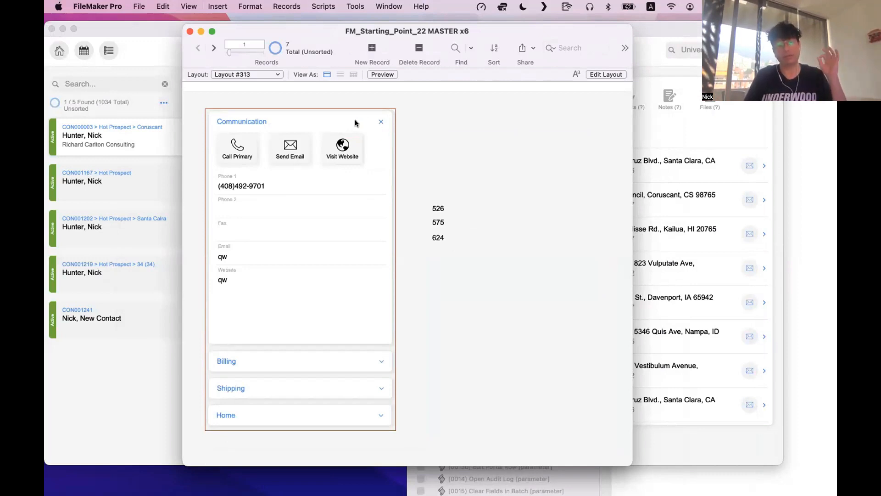
{"action": "left_click", "coordinate": [355, 122]}
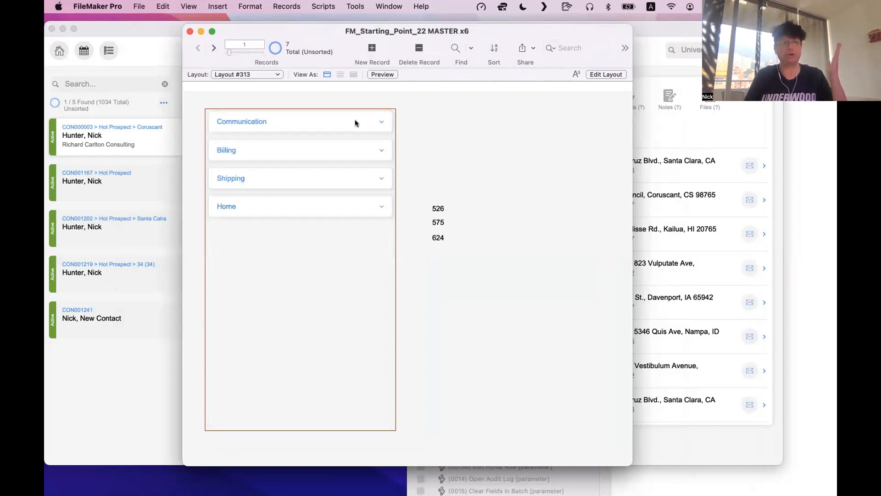
Show the L300n_CONTACTS_Data_Entry layout under Contacts Neumorphism and enlarge its window over the UI-UX Design v4 window
{"action": "left_click_drag", "start_coordinate": [301, 36], "coordinate": [481, 44]}
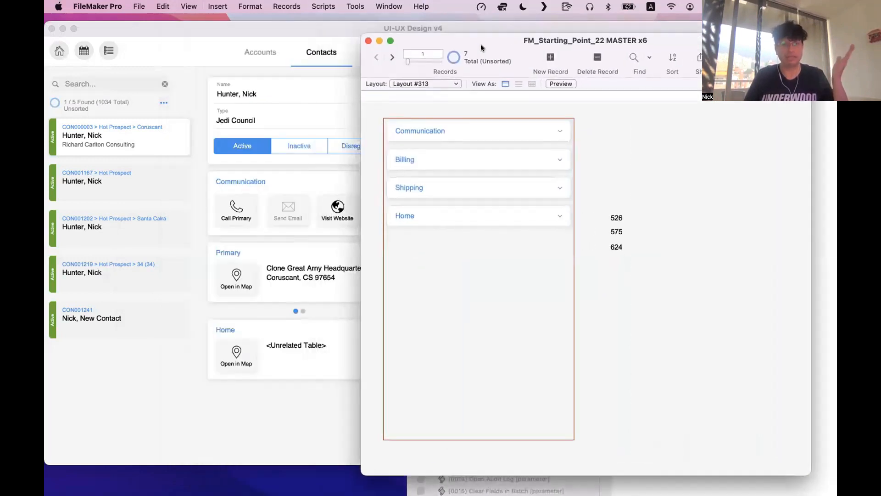
{"action": "left_click", "coordinate": [448, 84]}
{"action": "mouse_move", "coordinate": [450, 19]}
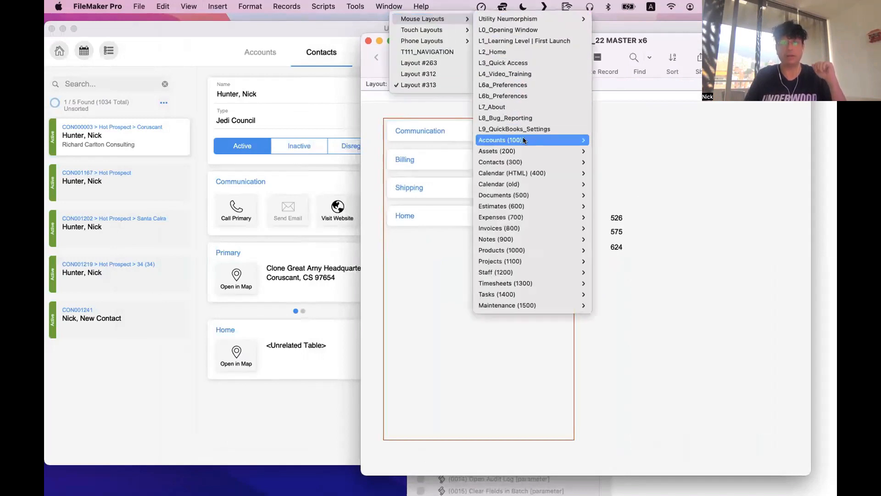
{"action": "mouse_move", "coordinate": [505, 162]}
{"action": "mouse_move", "coordinate": [602, 164]}
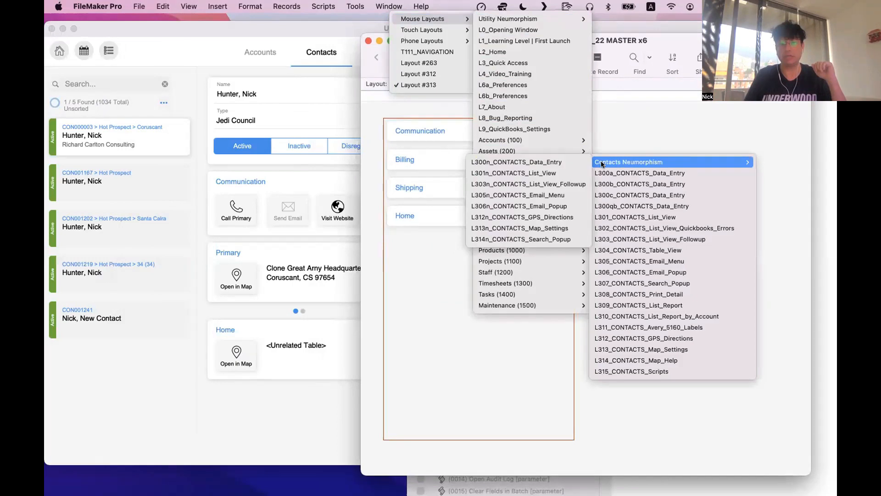
{"action": "left_click", "coordinate": [542, 162]}
{"action": "left_click", "coordinate": [643, 221]}
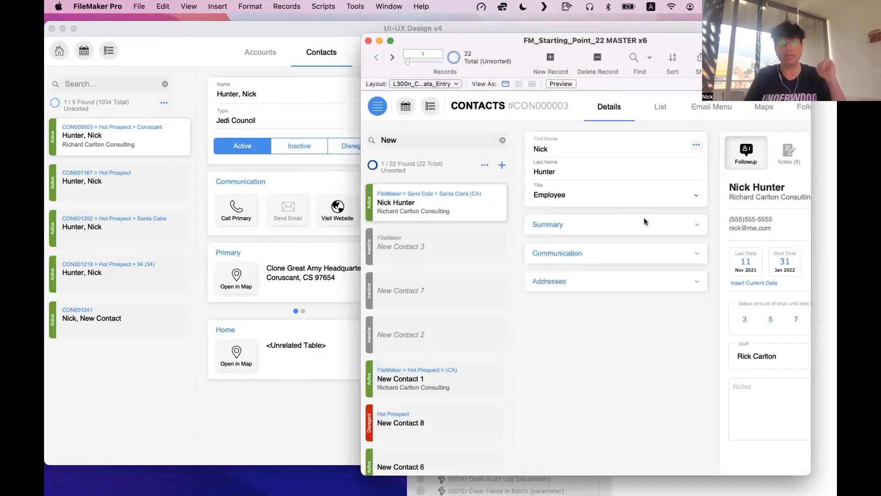
{"action": "left_click_drag", "start_coordinate": [579, 40], "coordinate": [306, 31]}
{"action": "left_click_drag", "start_coordinate": [538, 465], "coordinate": [739, 485]}
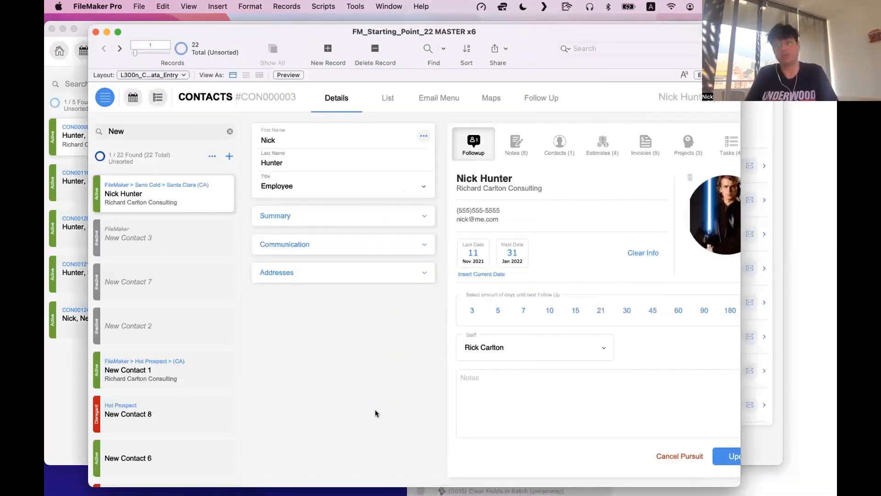
Test the Contacts layout's Summary accordion header by expanding, collapsing and expanding it again
{"action": "left_click", "coordinate": [367, 217]}
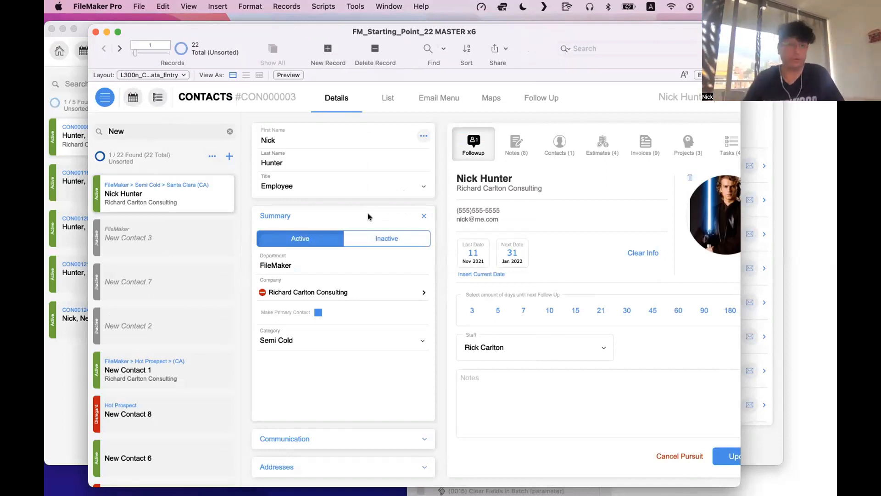
{"action": "scroll", "coordinate": [279, 213], "scroll_direction": "right", "scroll_amount": 2}
{"action": "scroll", "coordinate": [279, 213], "scroll_direction": "left", "scroll_amount": 2}
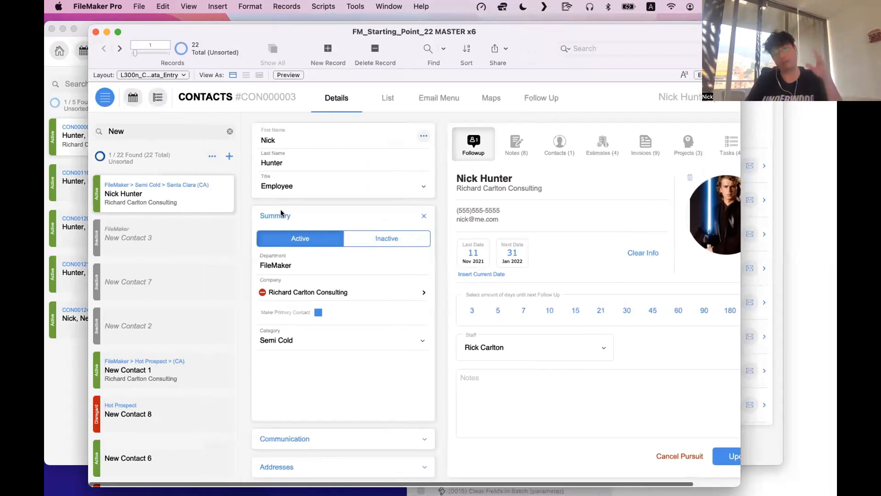
{"action": "left_click", "coordinate": [280, 211]}
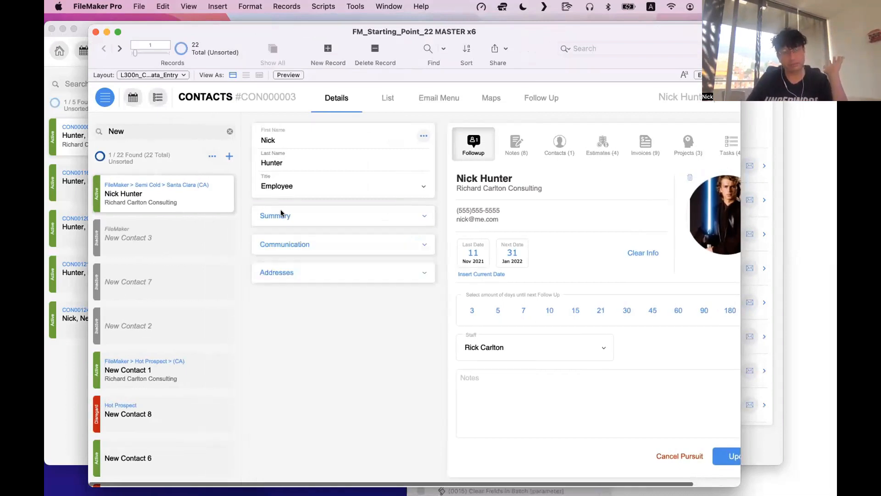
{"action": "left_click", "coordinate": [281, 212]}
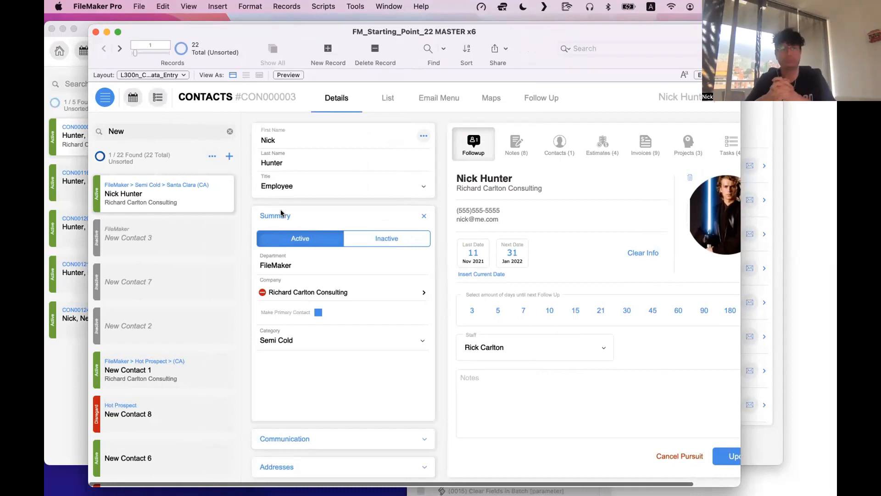
Open Layout #313 in a separate window and switch it to Layout mode
{"action": "left_click", "coordinate": [183, 75]}
{"action": "mouse_move", "coordinate": [184, 75]}
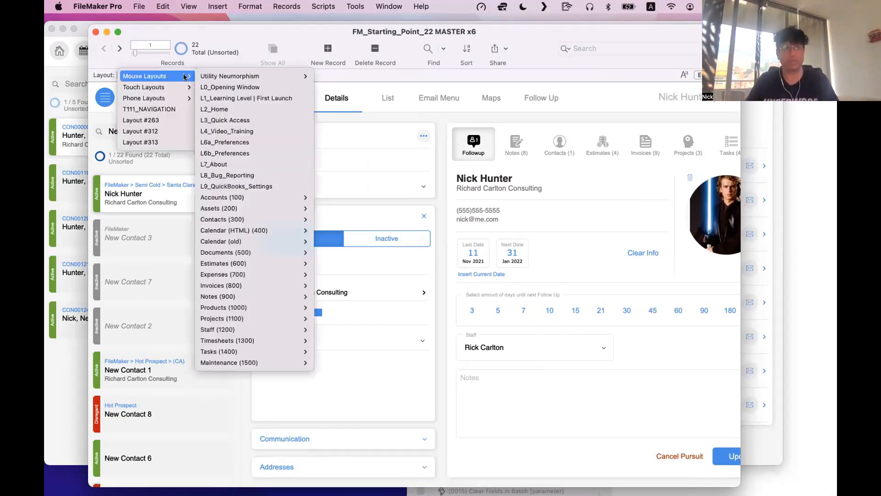
{"action": "mouse_move", "coordinate": [263, 78]}
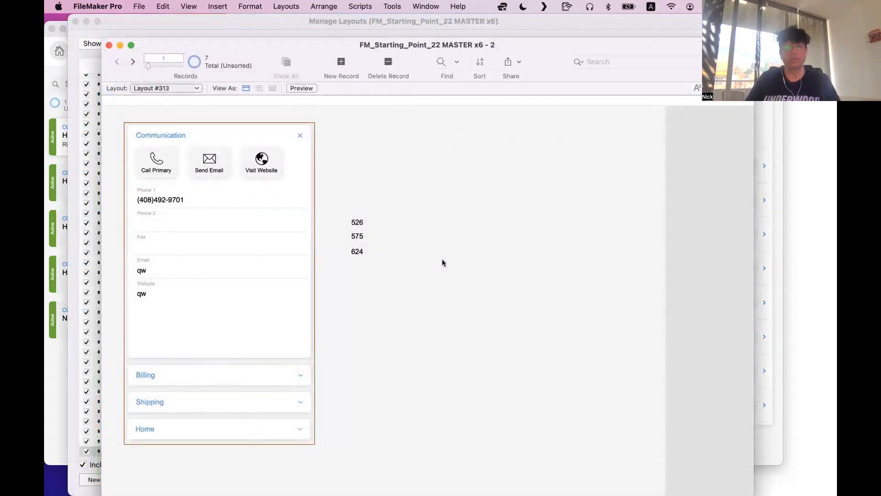
{"action": "key", "text": "super+l"}
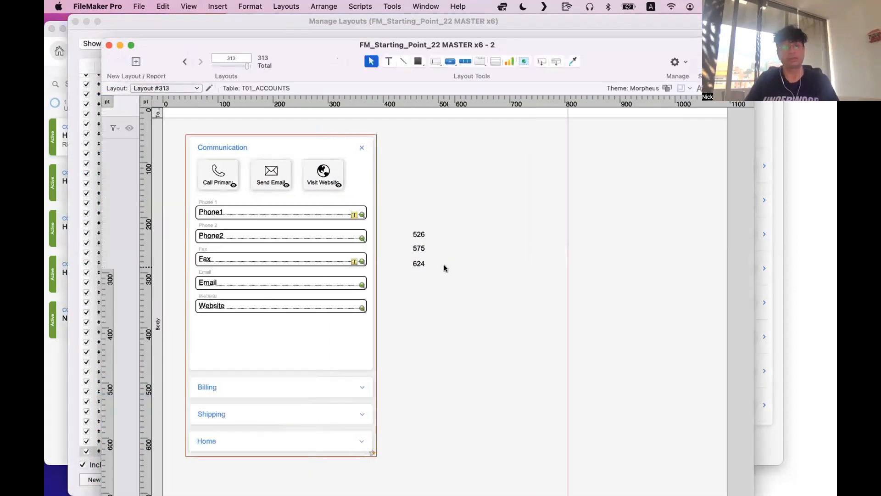
Move the 526, 575 and 624 labels into the expanded Home slide of the accordion's slide control
{"action": "left_click_drag", "start_coordinate": [586, 281], "coordinate": [533, 216]}
{"action": "left_click", "coordinate": [437, 438]}
{"action": "left_click", "coordinate": [437, 438]}
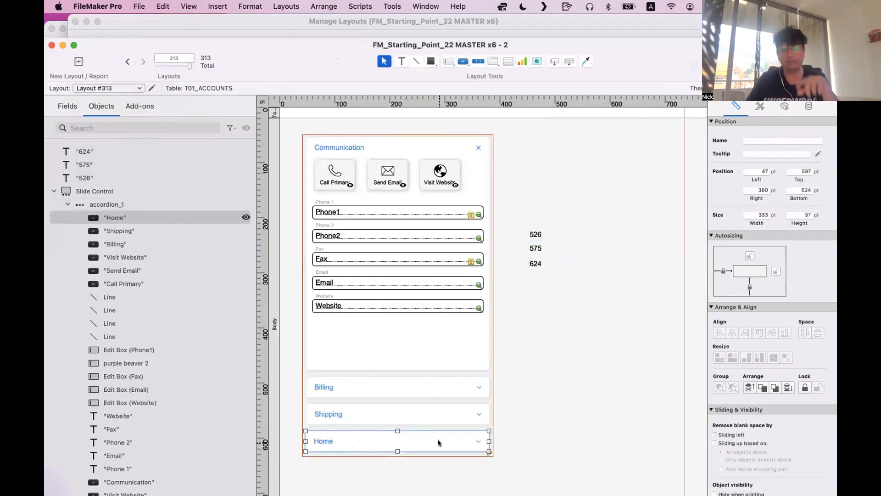
{"action": "left_click_drag", "start_coordinate": [595, 300], "coordinate": [528, 227]}
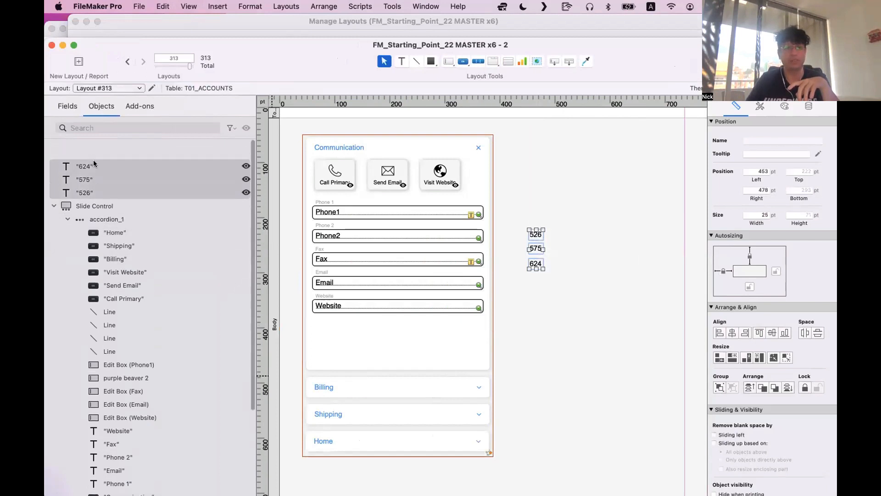
{"action": "left_click", "coordinate": [56, 191]}
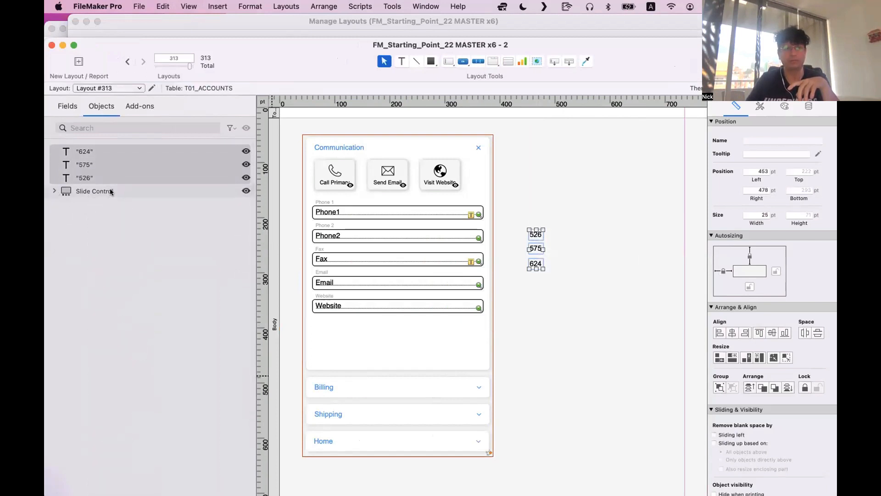
{"action": "left_click", "coordinate": [111, 191]}
{"action": "left_click", "coordinate": [54, 191]}
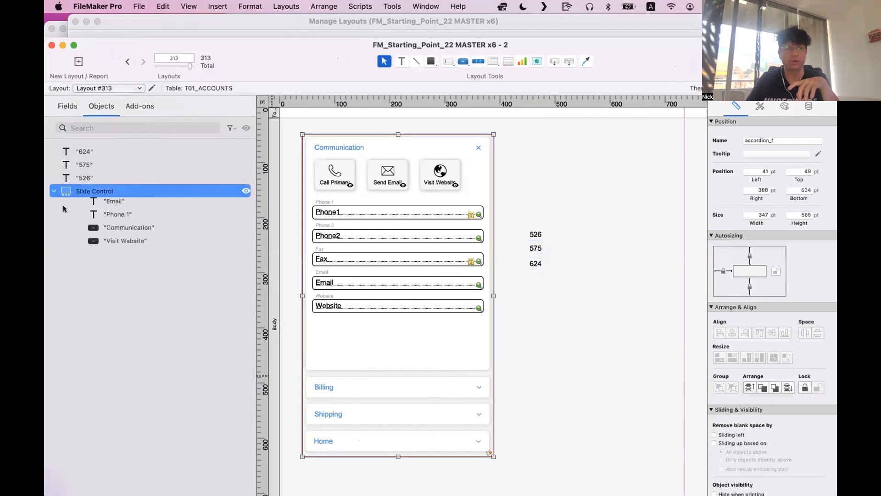
{"action": "scroll", "coordinate": [146, 422], "scroll_direction": "down", "scroll_amount": 5}
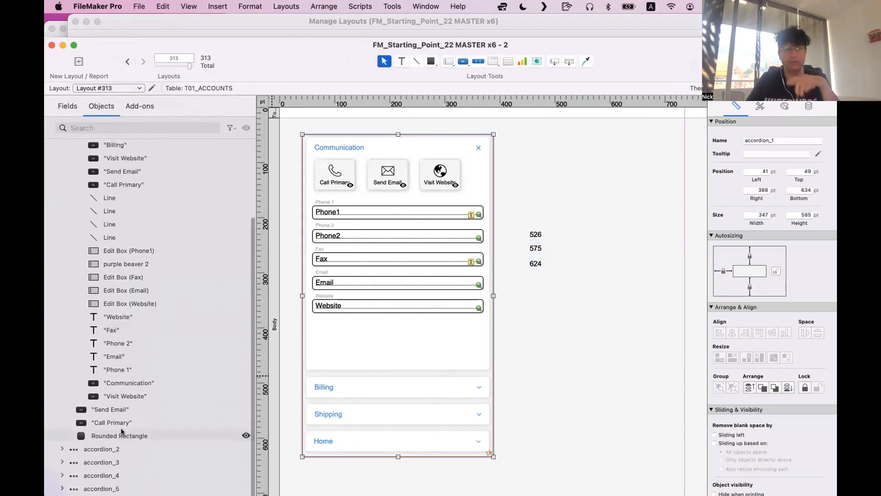
{"action": "left_click", "coordinate": [123, 488]}
{"action": "left_click_drag", "start_coordinate": [608, 308], "coordinate": [506, 219]}
{"action": "left_click_drag", "start_coordinate": [535, 247], "coordinate": [355, 283]}
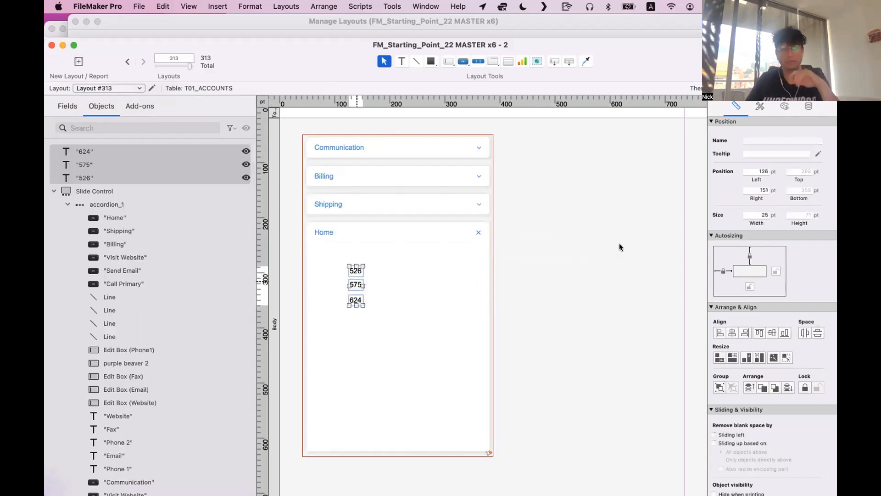
Draw a tab control about 541 × 590 pt in the empty area beside the accordion
{"action": "left_click", "coordinate": [619, 247]}
{"action": "scroll", "coordinate": [540, 158], "scroll_direction": "right", "scroll_amount": 5}
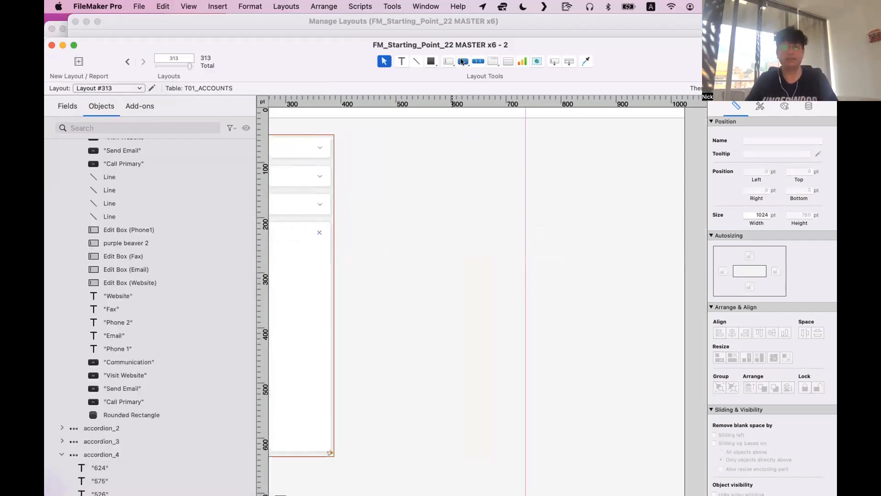
{"action": "left_click", "coordinate": [488, 63]}
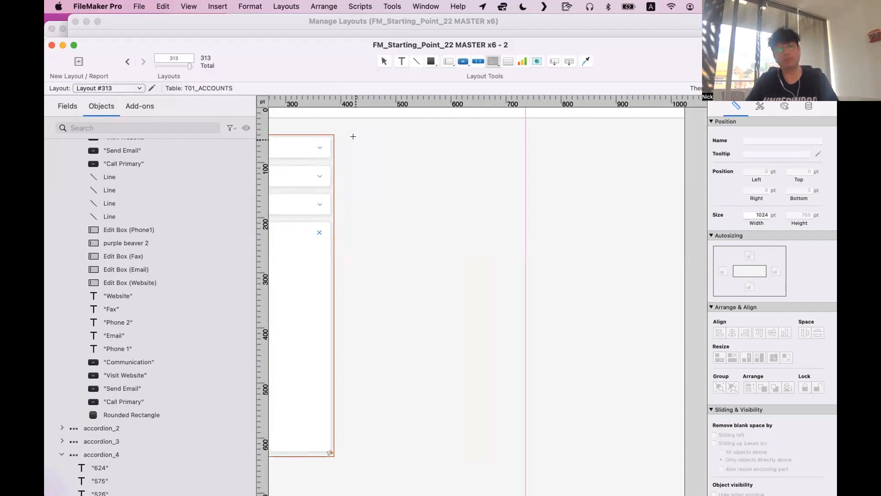
{"action": "left_click_drag", "start_coordinate": [353, 136], "coordinate": [654, 464]}
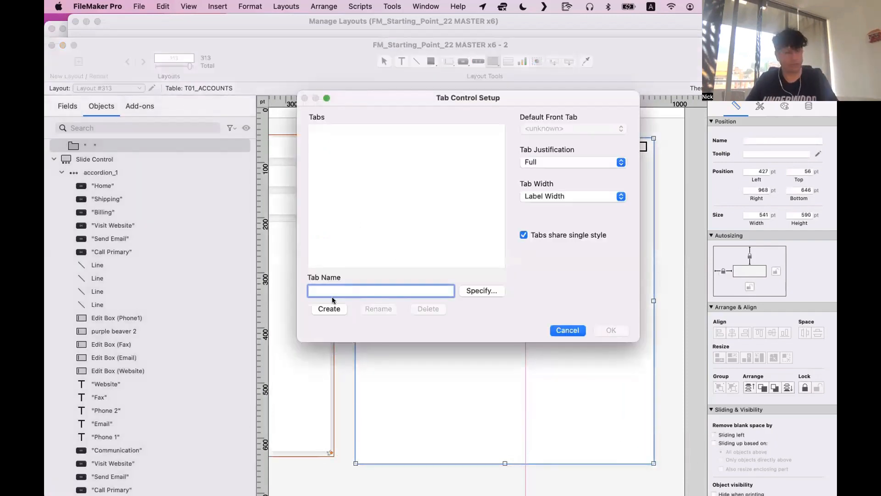
Create five tabs named 1, 2, 3, 4 and 5 in the new tab control
{"action": "type", "text": "1"}
{"action": "left_click", "coordinate": [329, 308]}
{"action": "type", "text": "2"}
{"action": "key", "text": "Return"}
{"action": "type", "text": "3"}
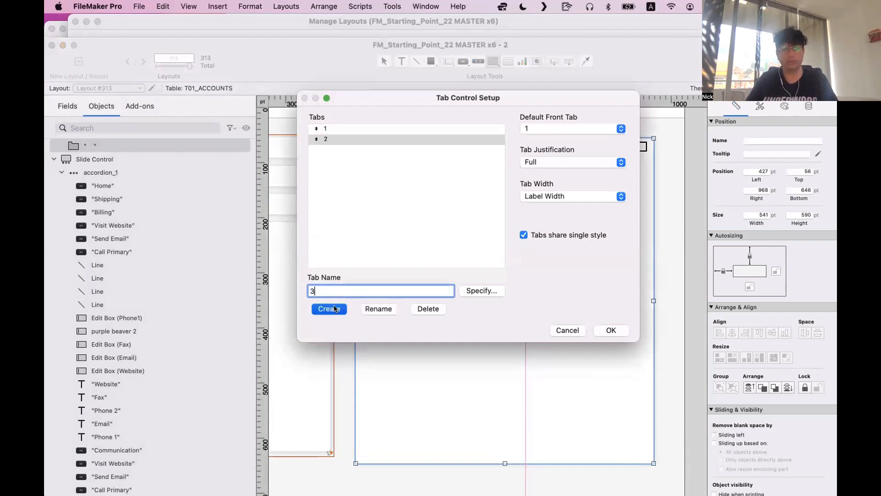
{"action": "key", "text": "Return"}
{"action": "type", "text": "4"}
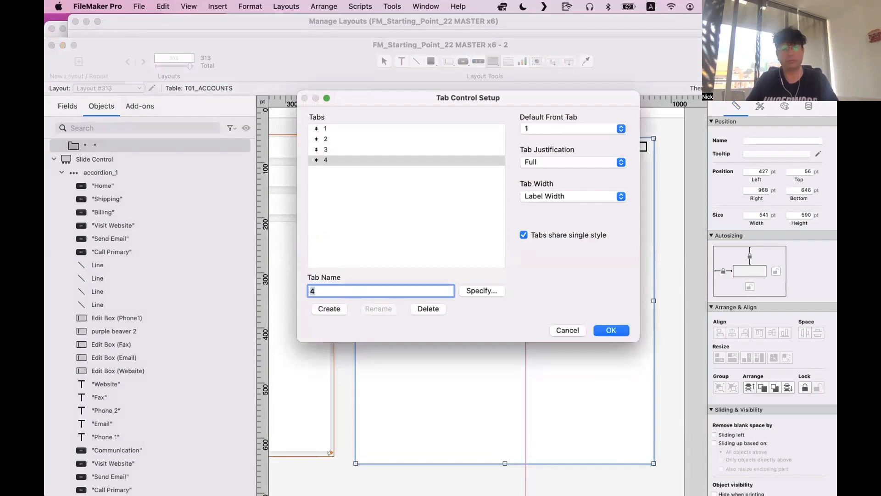
{"action": "type", "text": "5"}
{"action": "left_click", "coordinate": [329, 308]}
{"action": "left_click", "coordinate": [610, 330]}
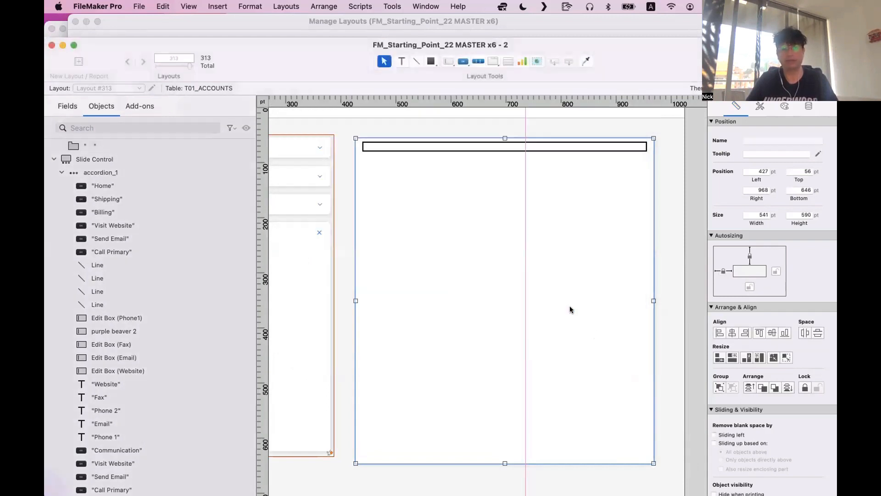
Place the tab control next to the accordion with bottom edges aligned at 634 pt, and narrow it to the Shipping header's width
{"action": "scroll", "coordinate": [438, 180], "scroll_direction": "left", "scroll_amount": 3}
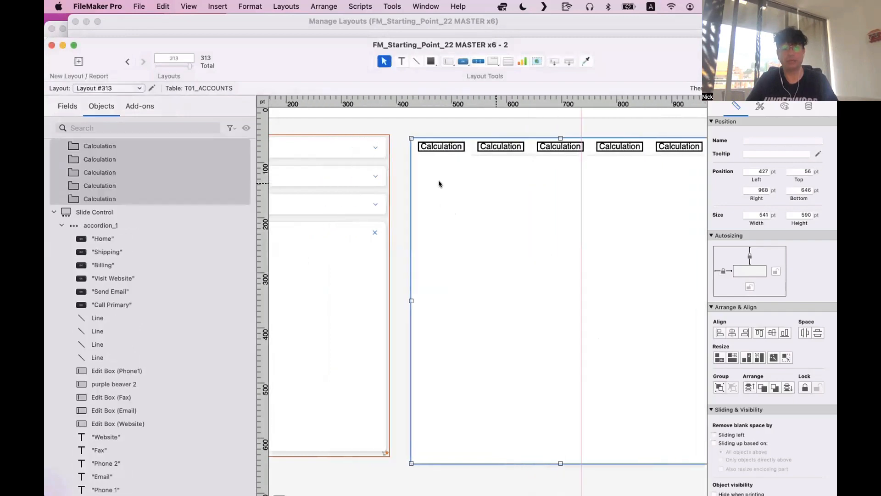
{"action": "scroll", "coordinate": [439, 185], "scroll_direction": "left", "scroll_amount": 3}
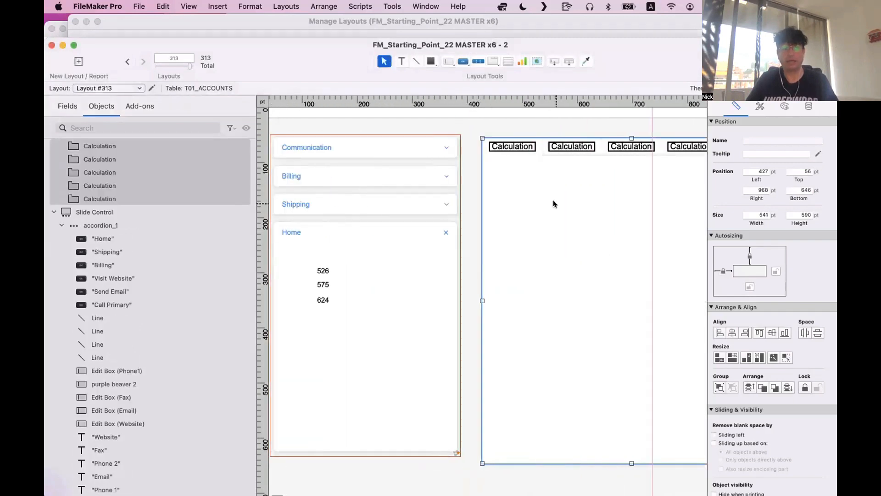
{"action": "left_click_drag", "start_coordinate": [391, 202], "coordinate": [357, 196]}
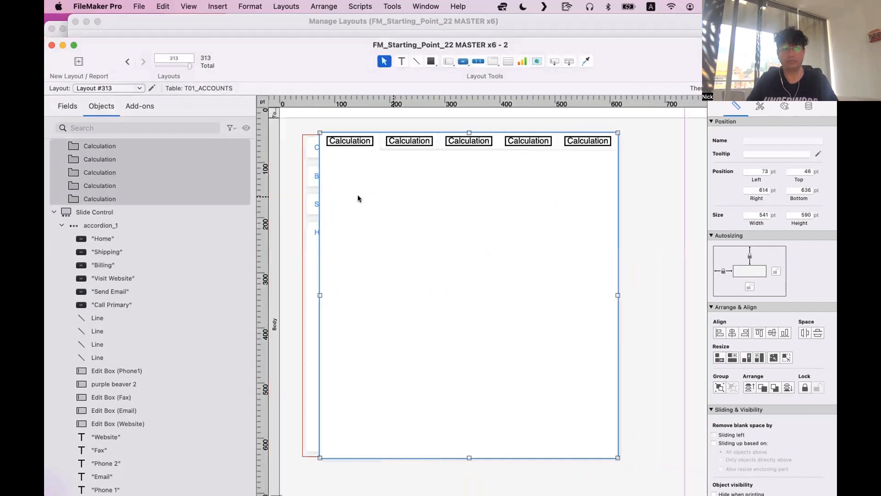
{"action": "left_click_drag", "start_coordinate": [439, 204], "coordinate": [514, 263]}
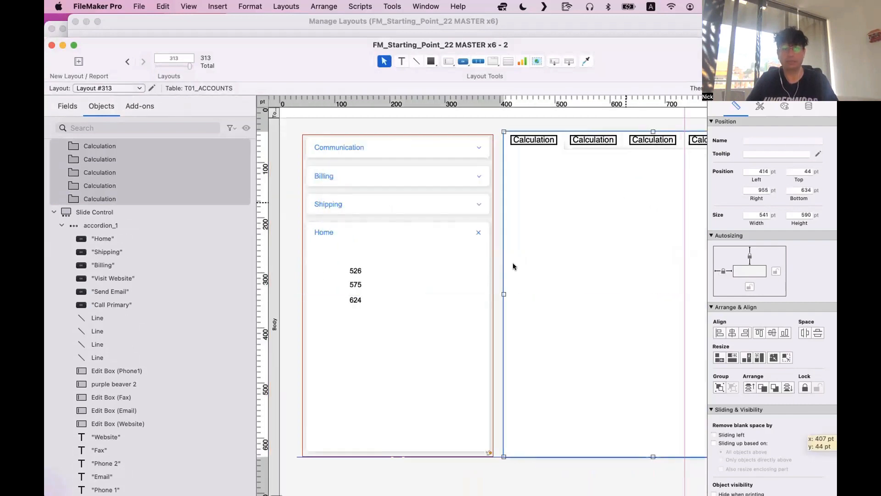
{"action": "left_click", "coordinate": [470, 219], "text": "shift"}
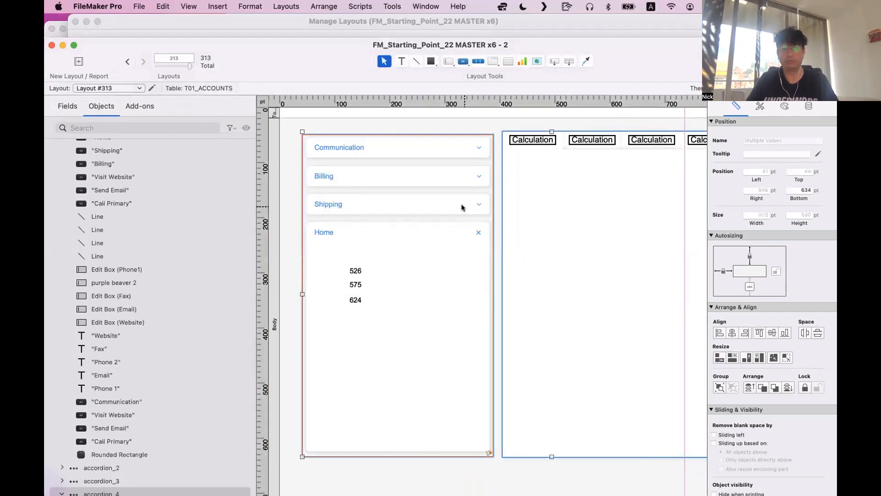
{"action": "left_click", "coordinate": [541, 209]}
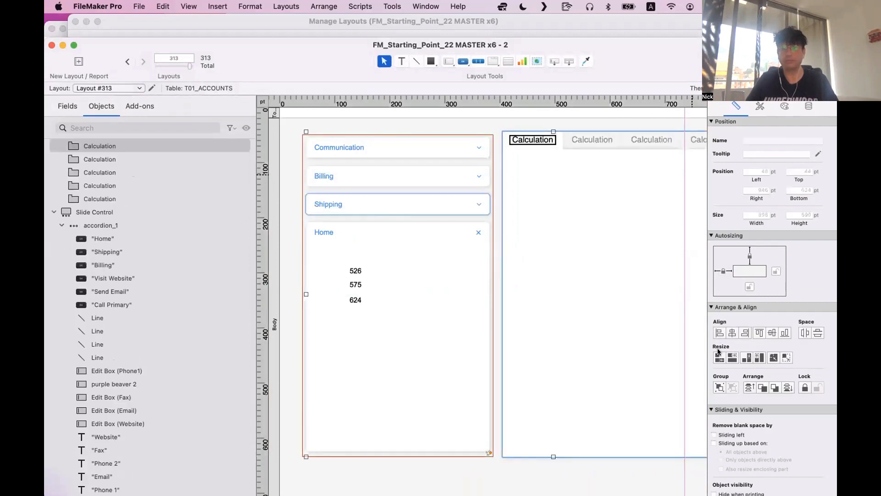
{"action": "left_click", "coordinate": [719, 355]}
{"action": "scroll", "coordinate": [670, 192], "scroll_direction": "right", "scroll_amount": 4}
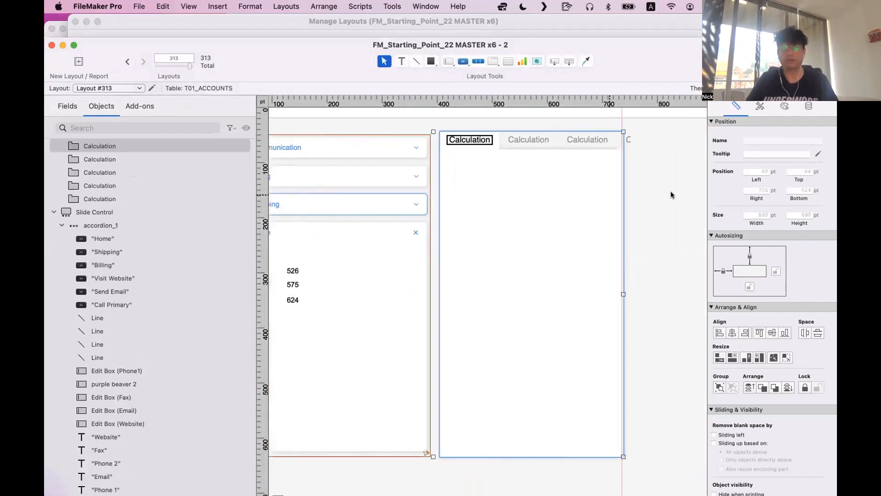
Check the tab control's tabs in Layout mode, and test switching through tabs 1 to 5 in Browse mode
{"action": "left_click", "coordinate": [588, 176]}
{"action": "left_click", "coordinate": [535, 139]}
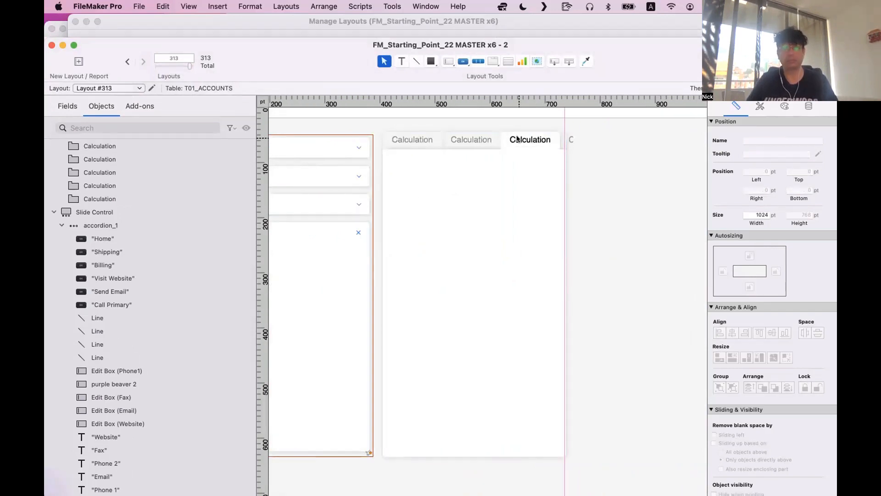
{"action": "left_click", "coordinate": [472, 139]}
{"action": "left_click", "coordinate": [425, 138]}
{"action": "key", "text": "super+b"}
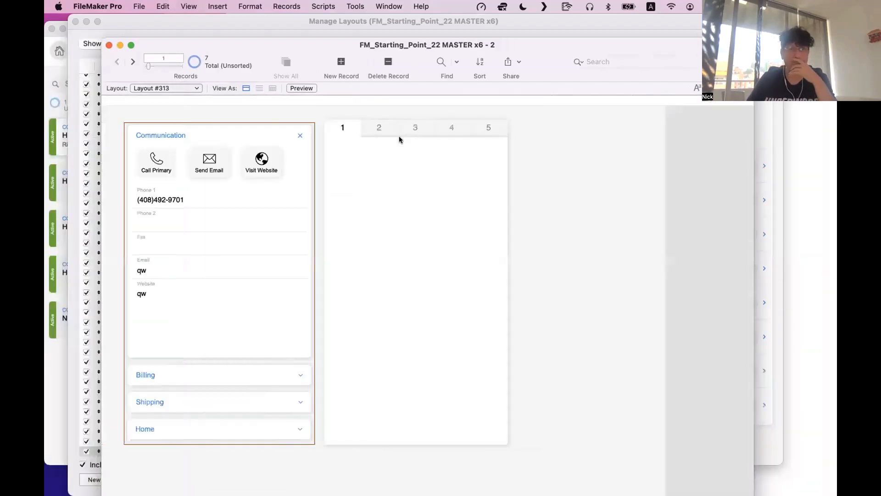
{"action": "left_click", "coordinate": [381, 127]}
{"action": "left_click", "coordinate": [416, 127]}
{"action": "left_click", "coordinate": [450, 126]}
{"action": "left_click", "coordinate": [485, 127]}
{"action": "left_click", "coordinate": [345, 128]}
In Layout mode, rename tab 1 of the tab control Communication, reusing the label of the accordion's Communication header
{"action": "key", "text": "super+l"}
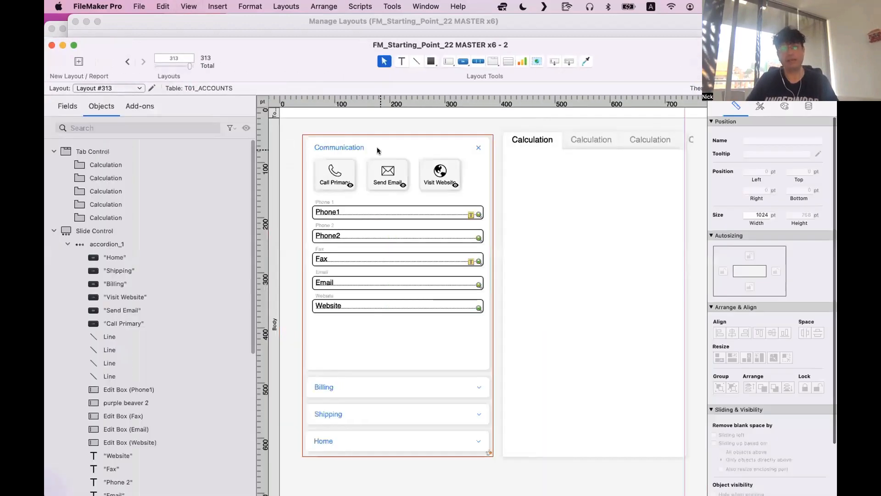
{"action": "double_click", "coordinate": [377, 151]}
{"action": "key", "text": "super+c"}
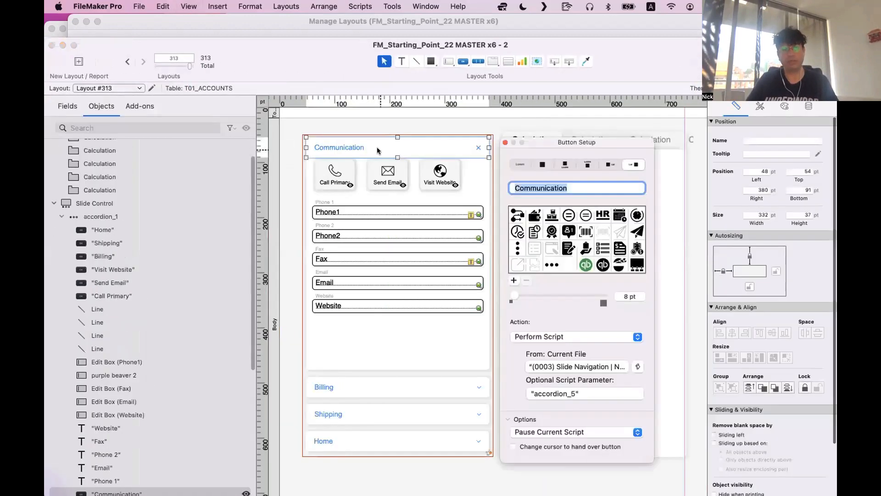
{"action": "left_click", "coordinate": [505, 142]}
{"action": "double_click", "coordinate": [528, 139]}
{"action": "left_click", "coordinate": [320, 130]}
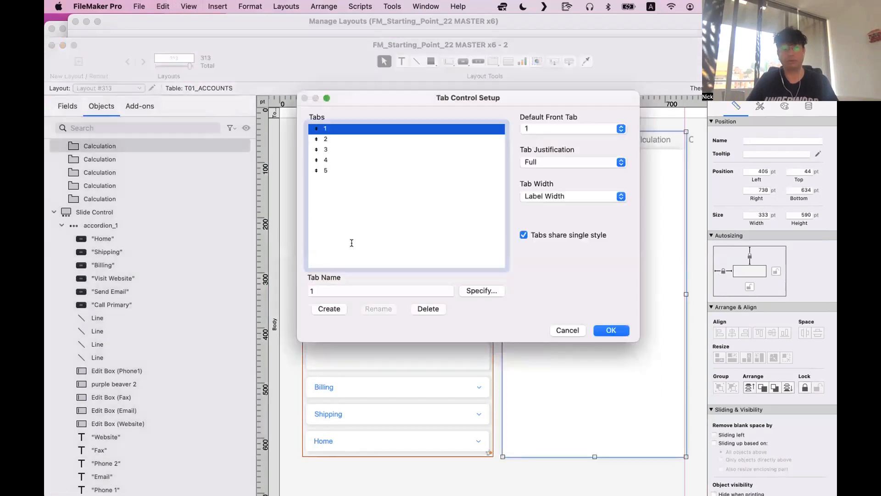
{"action": "double_click", "coordinate": [342, 291]}
{"action": "key", "text": "super+v"}
{"action": "left_click", "coordinate": [374, 311]}
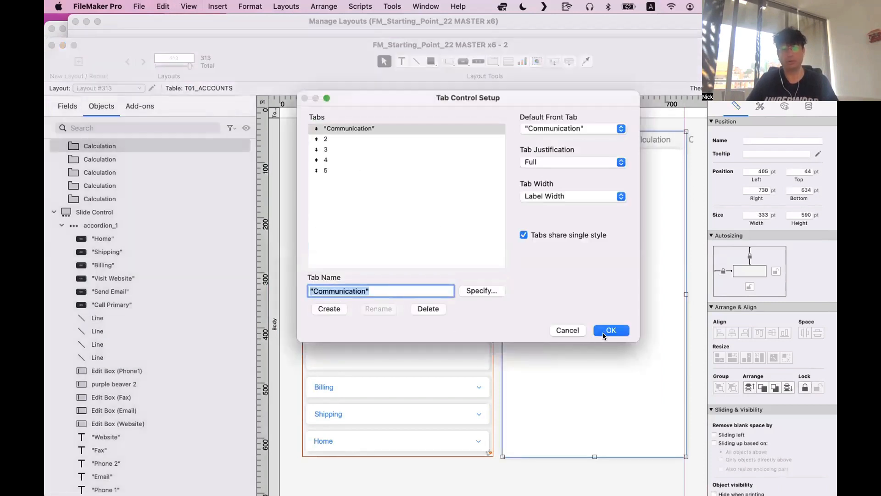
{"action": "key", "text": "Return"}
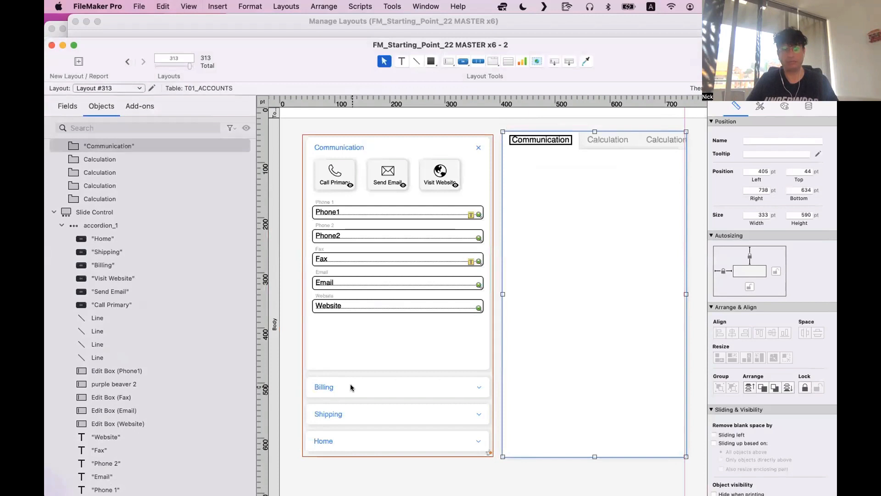
Rename tab 2 of the tab control Billing, matching the accordion's Billing header
{"action": "double_click", "coordinate": [351, 386]}
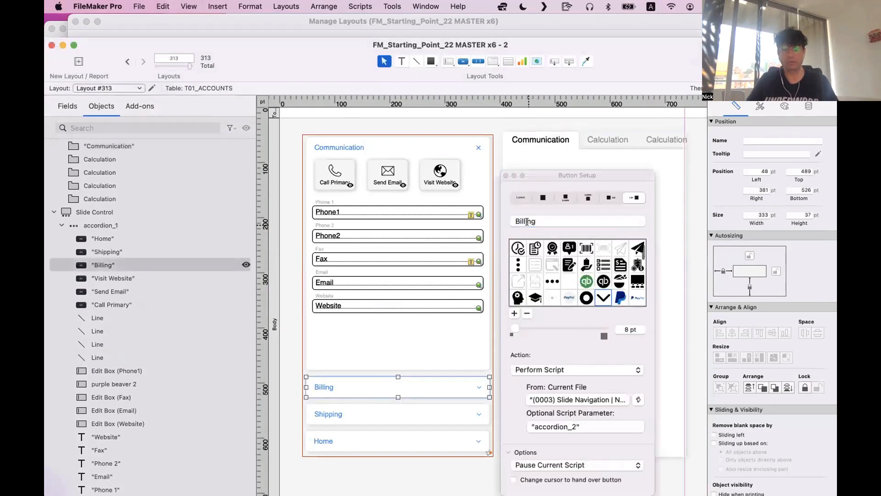
{"action": "key", "text": "super+c"}
{"action": "double_click", "coordinate": [596, 138]}
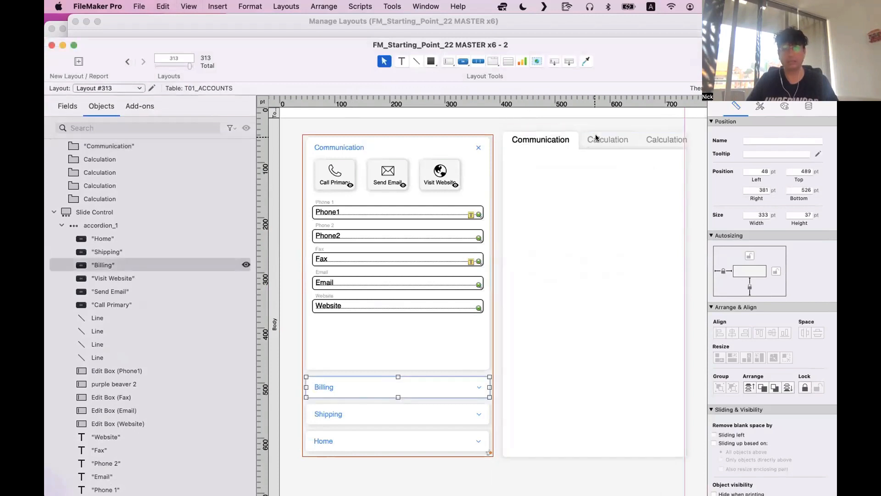
{"action": "left_click", "coordinate": [340, 139]}
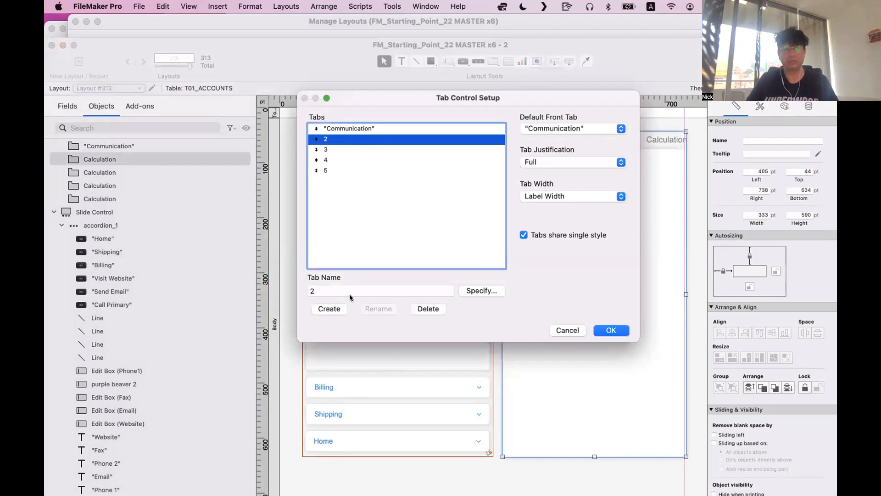
{"action": "double_click", "coordinate": [329, 290]}
{"action": "key", "text": "super+v"}
{"action": "key", "text": "Return"}
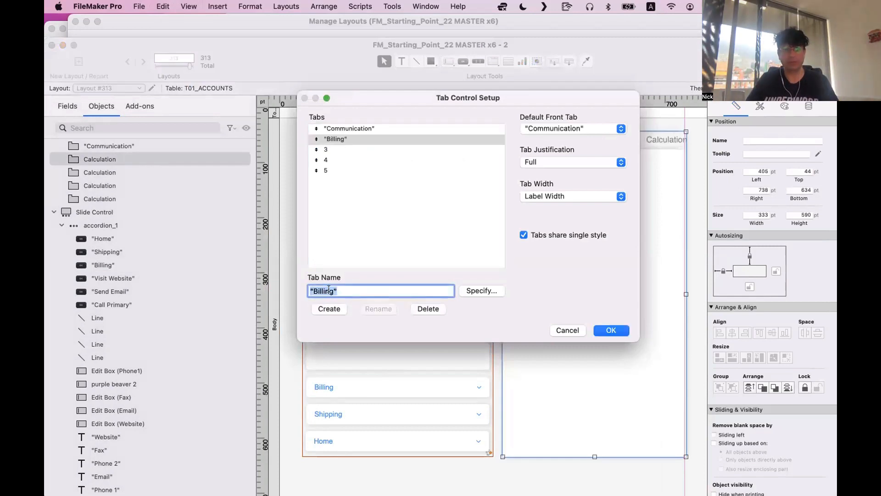
Rename tab 3 of the tab control Shipping
{"action": "type", "text": "Shipp"}
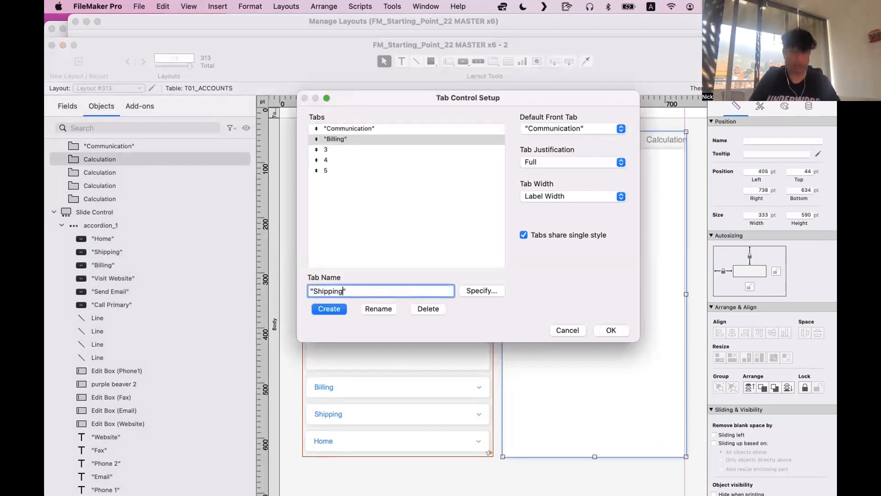
{"action": "double_click", "coordinate": [349, 285]}
{"action": "key", "text": "BackSpace"}
{"action": "left_click", "coordinate": [329, 150]}
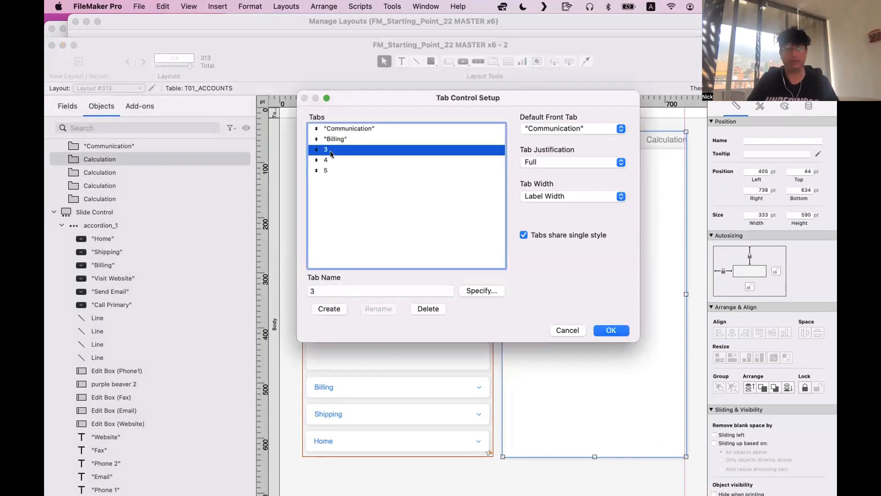
{"action": "double_click", "coordinate": [330, 297]}
{"action": "key", "text": "super+v"}
{"action": "left_click", "coordinate": [378, 308]}
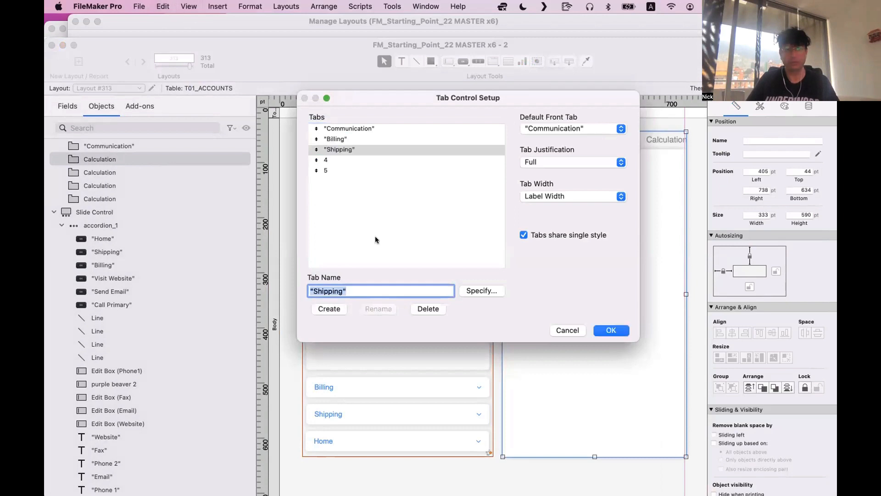
Rename tab 4 Home, delete tab 5, and apply the tab control setup
{"action": "left_click", "coordinate": [338, 159]}
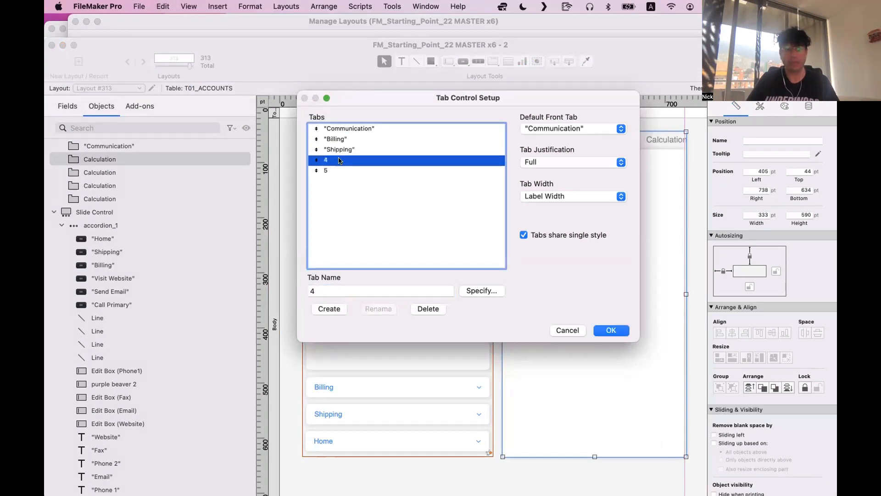
{"action": "double_click", "coordinate": [338, 291]}
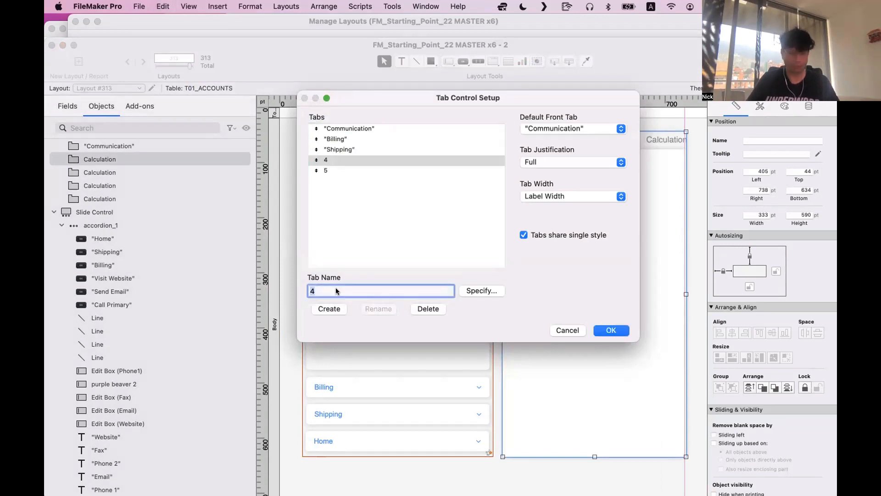
{"action": "type", "text": "Home"}
{"action": "left_click", "coordinate": [381, 309]}
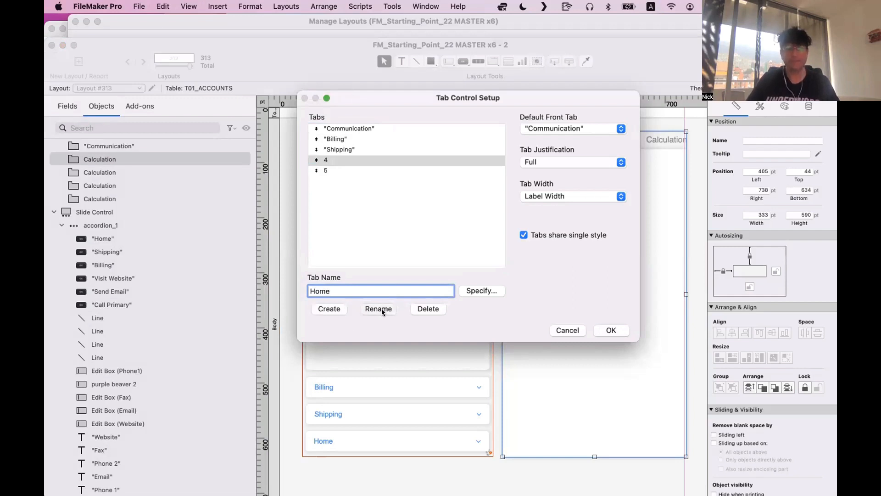
{"action": "left_click", "coordinate": [357, 170]}
{"action": "left_click", "coordinate": [428, 308]}
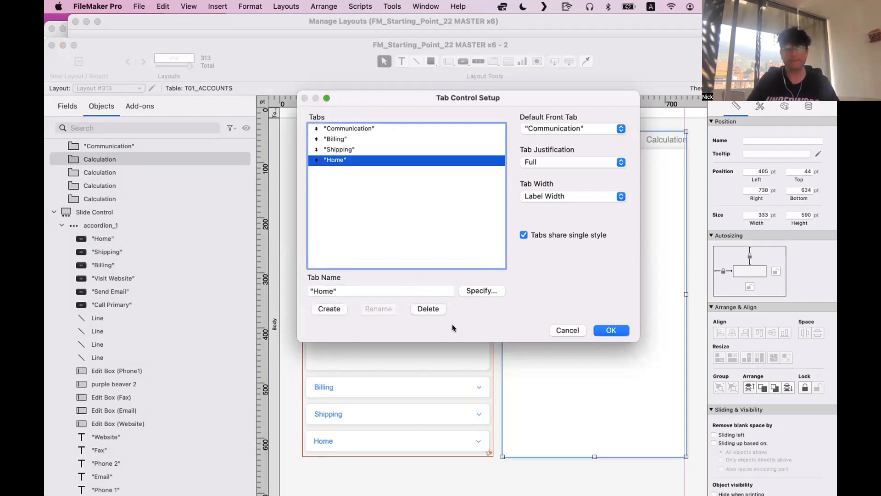
{"action": "left_click", "coordinate": [612, 330]}
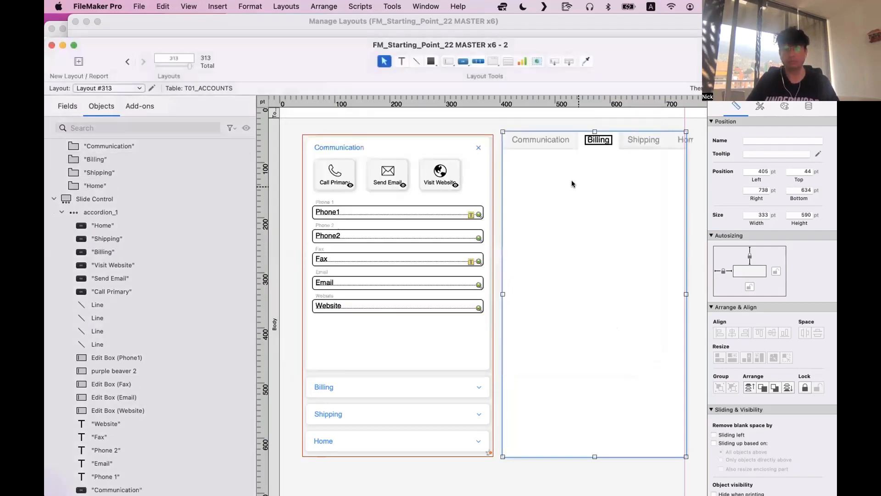
Test switching among the Communication, Billing, Shipping and Home tabs in Browse mode and examine how the labels fit
{"action": "key", "text": "super+b"}
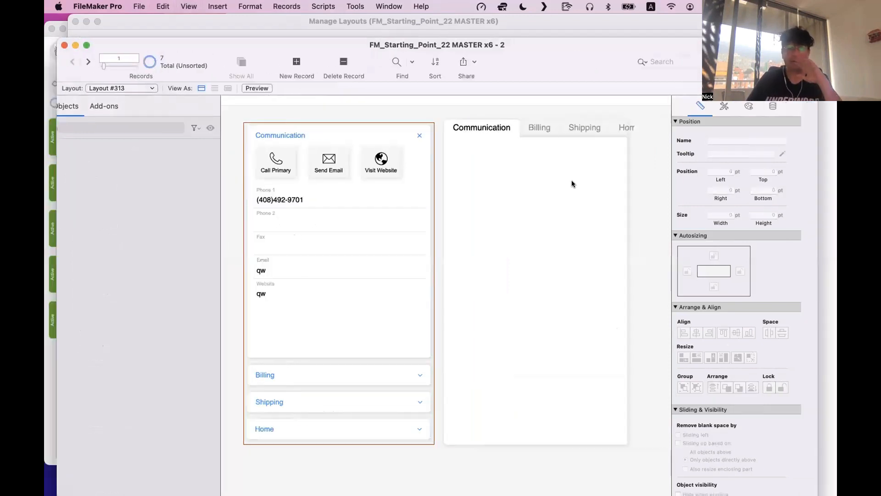
{"action": "left_click", "coordinate": [506, 128]}
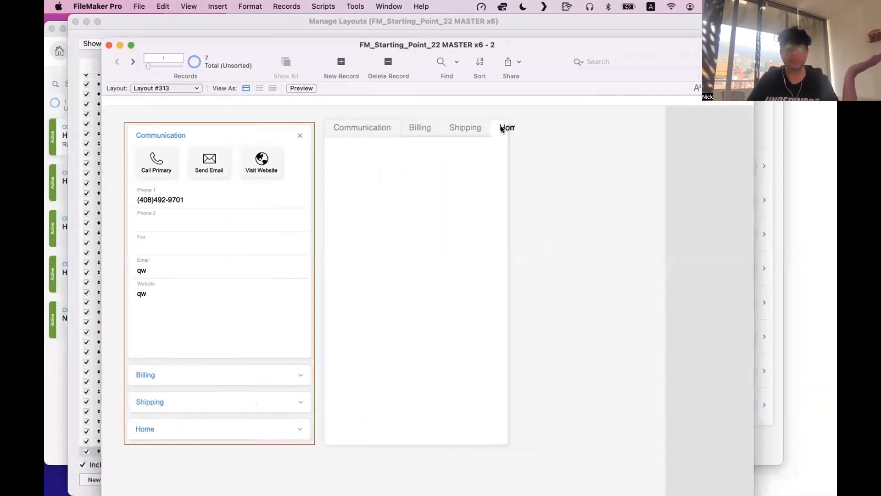
{"action": "left_click", "coordinate": [465, 128]}
{"action": "left_click", "coordinate": [420, 127]}
{"action": "left_click", "coordinate": [367, 127]}
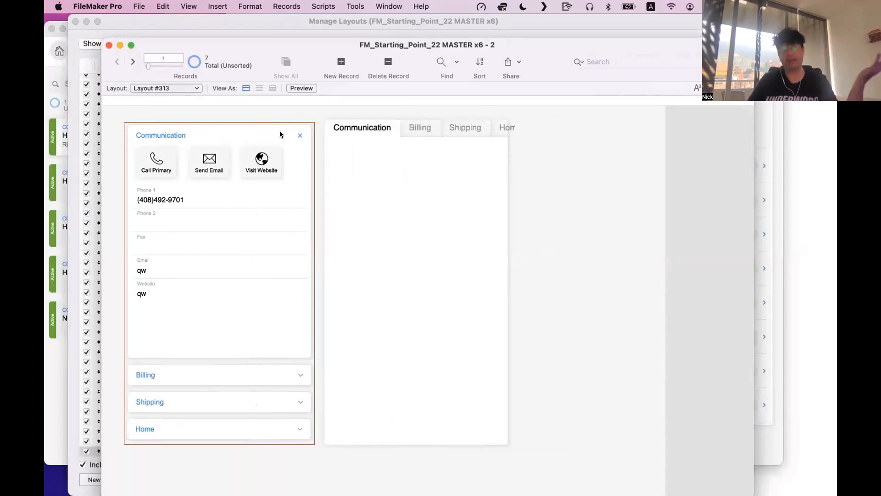
{"action": "left_click", "coordinate": [417, 133]}
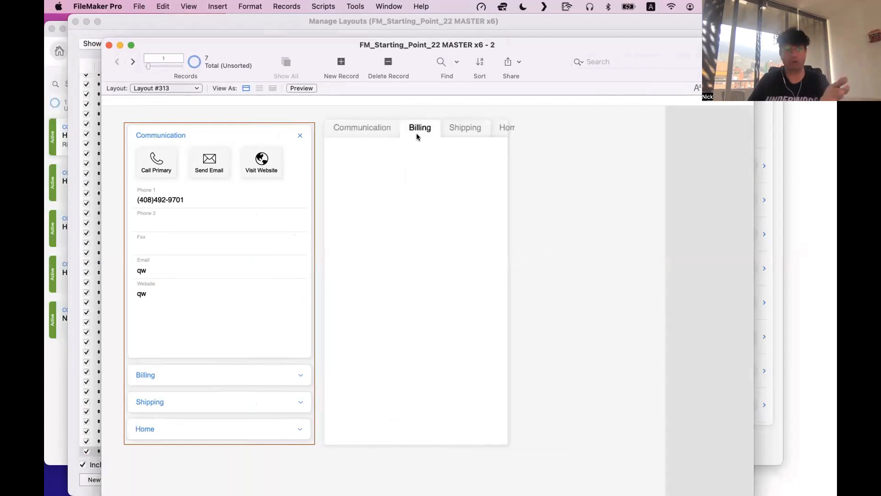
{"action": "left_click", "coordinate": [459, 128]}
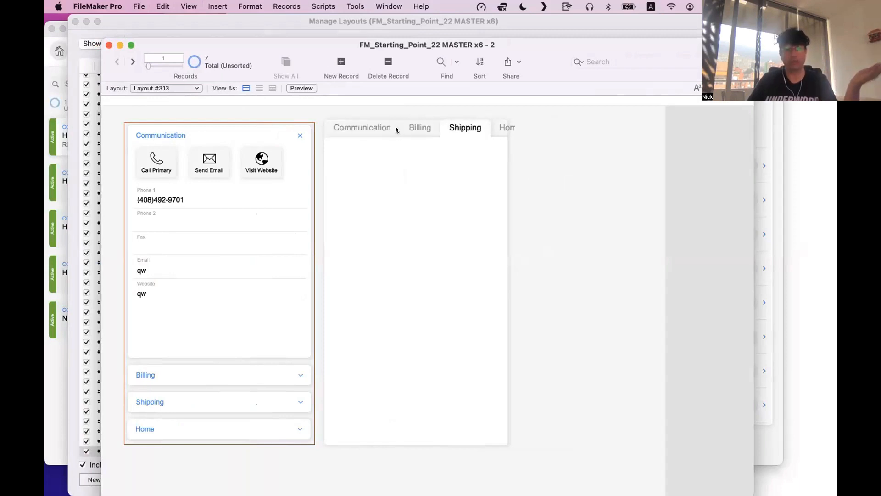
{"action": "left_click", "coordinate": [350, 130]}
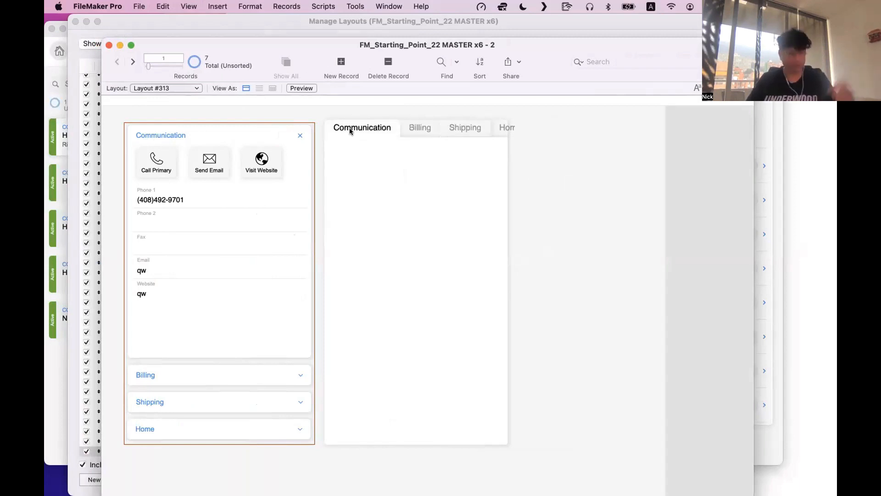
Return to Layout mode and shorten the Communication tab's name to Com
{"action": "key", "text": "super+l"}
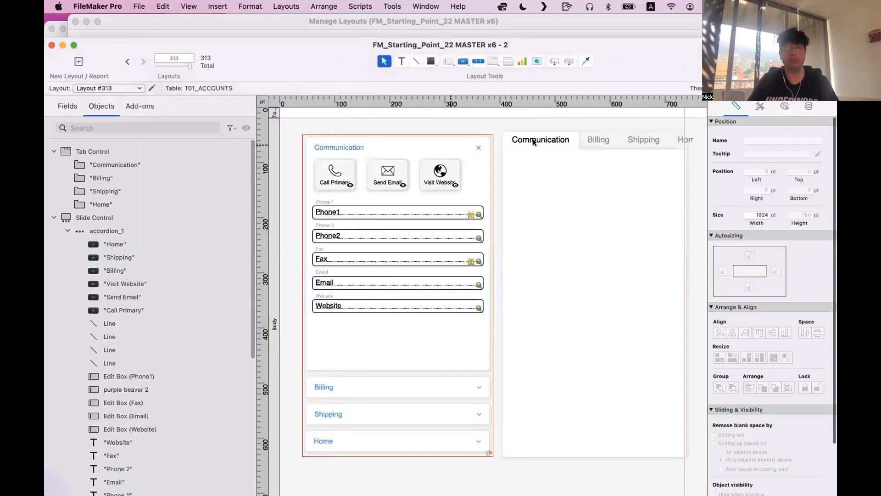
{"action": "double_click", "coordinate": [536, 142]}
{"action": "left_click", "coordinate": [344, 129]}
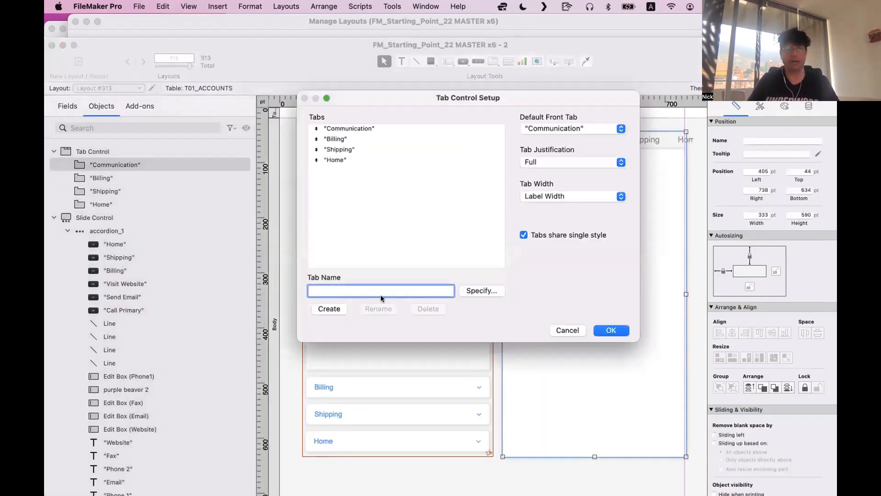
{"action": "left_click", "coordinate": [364, 291]}
{"action": "key", "text": "BackSpace"}
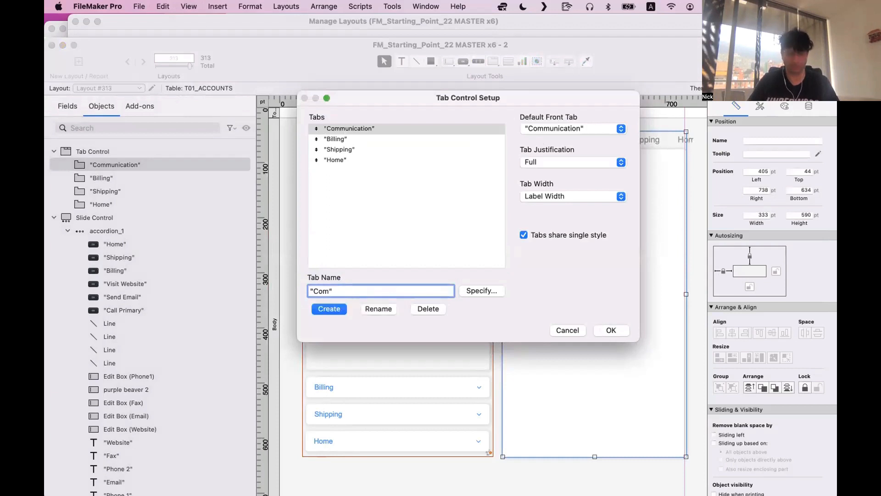
{"action": "left_click", "coordinate": [383, 310]}
Shorten the Billing tab's name to Bill and the Shipping tab's to Ship, and apply the tab control setup
{"action": "left_click", "coordinate": [353, 138]}
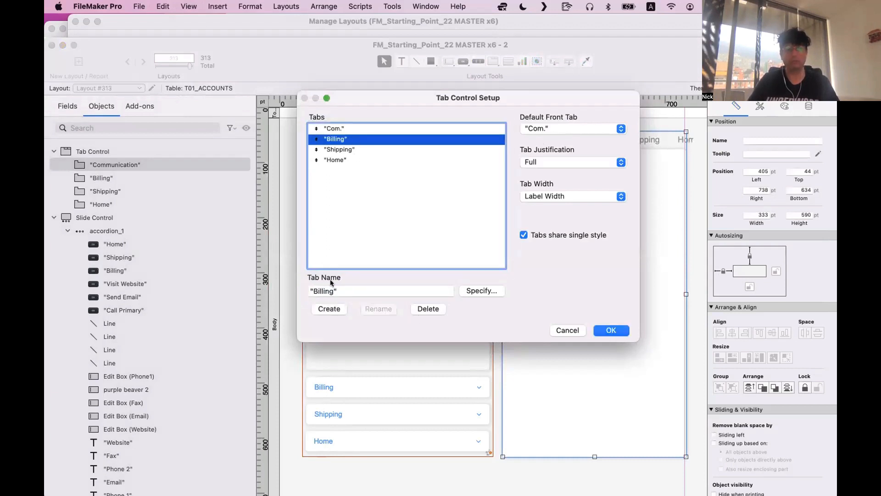
{"action": "double_click", "coordinate": [325, 290]}
{"action": "type", "text": "Bi"}
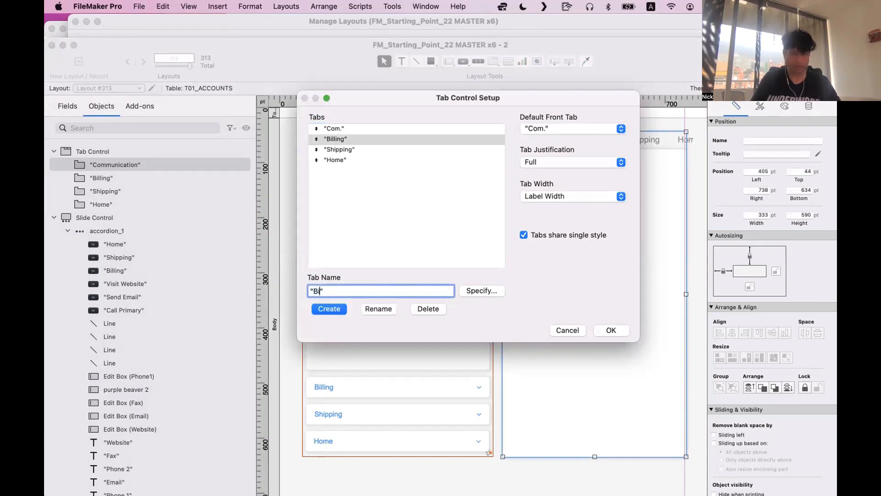
{"action": "left_click", "coordinate": [379, 308]}
{"action": "left_click", "coordinate": [349, 150]}
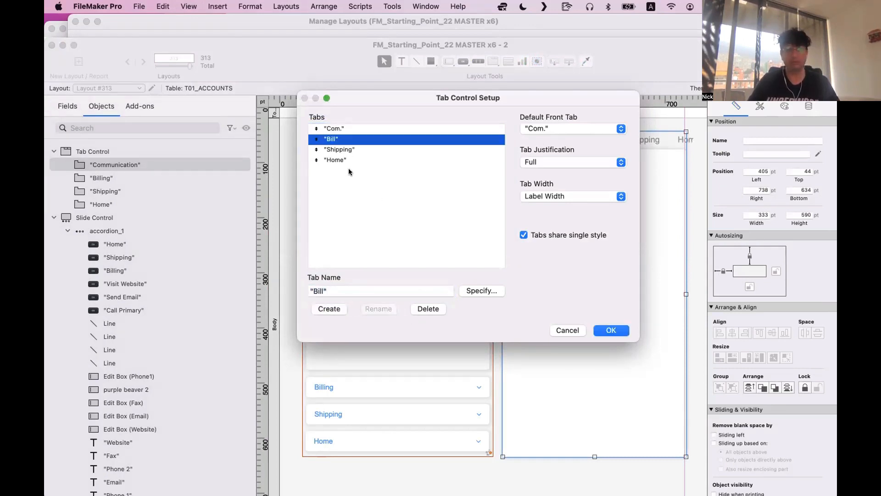
{"action": "double_click", "coordinate": [325, 291]}
{"action": "type", "text": "Shu"}
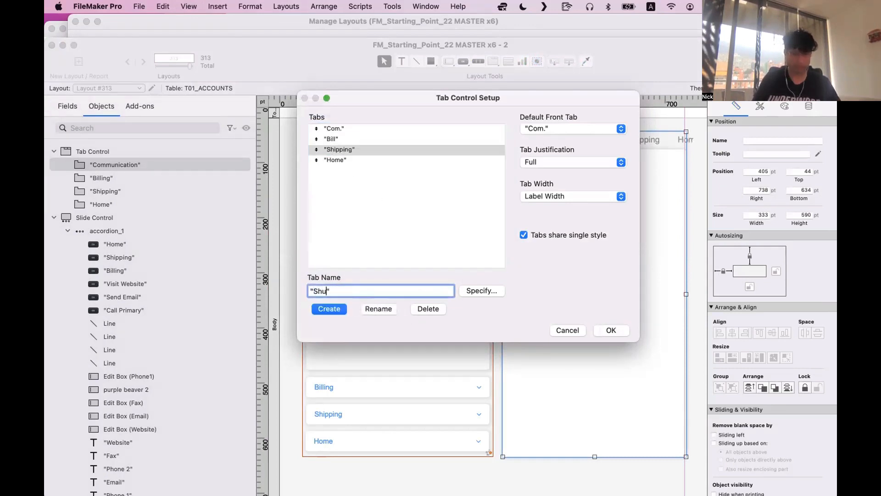
{"action": "left_click", "coordinate": [379, 308]}
{"action": "left_click", "coordinate": [611, 330]}
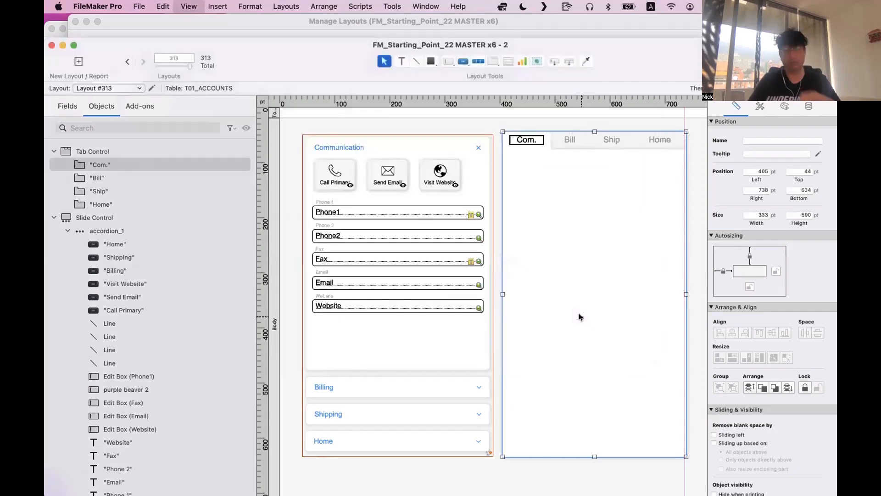
Test switching among the shortened Com., Bill and Ship tabs in Browse mode
{"action": "key", "text": "super+b"}
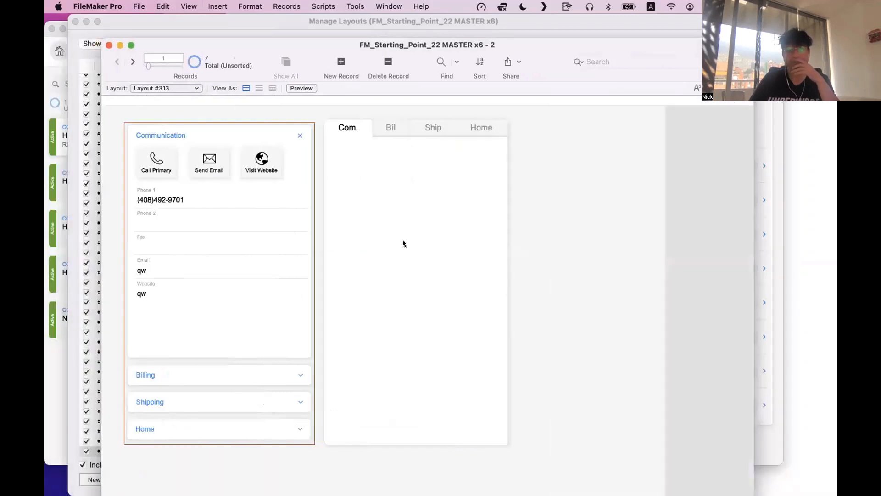
{"action": "left_click", "coordinate": [391, 128]}
{"action": "left_click", "coordinate": [441, 129]}
{"action": "left_click", "coordinate": [401, 134]}
{"action": "left_click", "coordinate": [346, 128]}
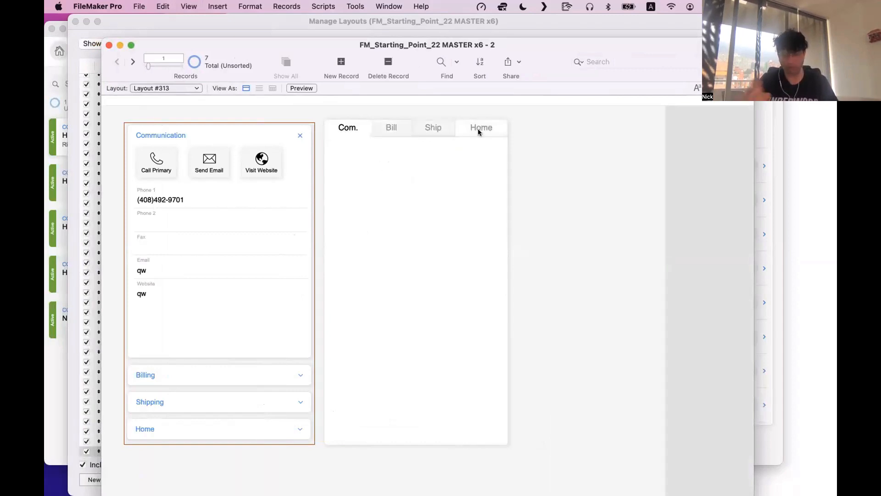
Return to Layout mode and relabel the accordion's Billing button as Billing Address
{"action": "key", "text": "super+l"}
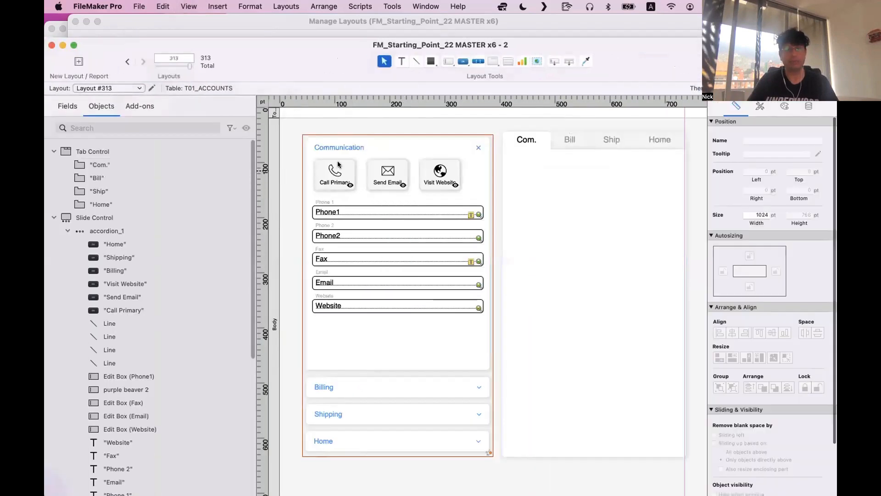
{"action": "left_click", "coordinate": [333, 389]}
{"action": "double_click", "coordinate": [337, 393]}
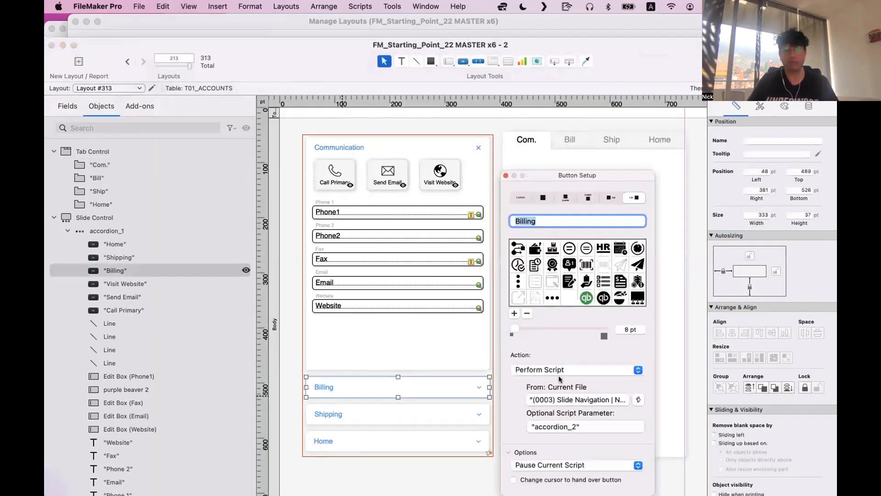
{"action": "left_click", "coordinate": [542, 219]}
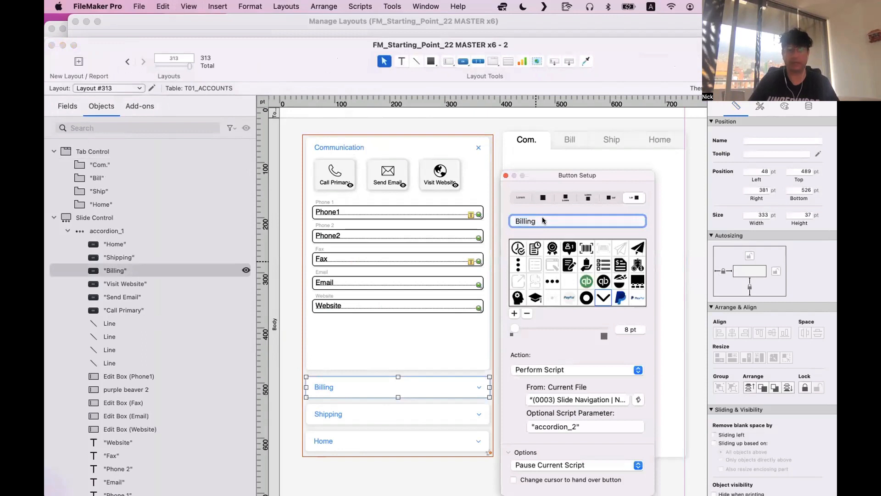
{"action": "type", "text": "Address"}
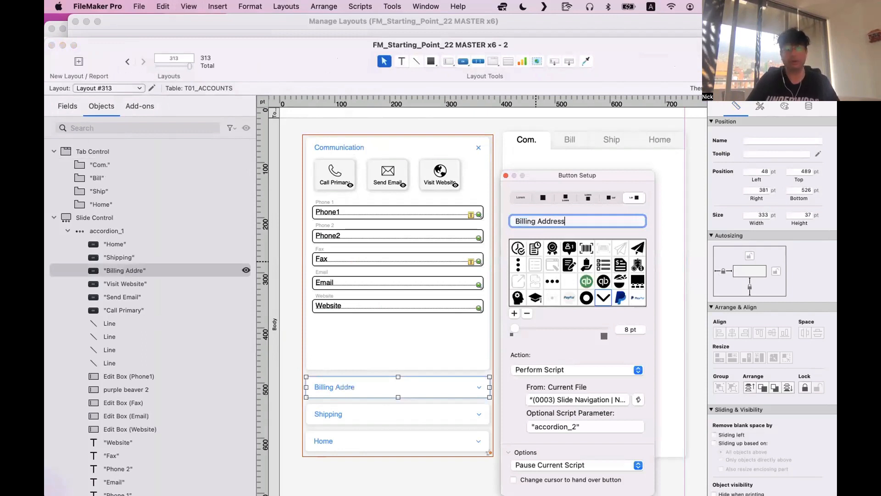
{"action": "key", "text": "Return"}
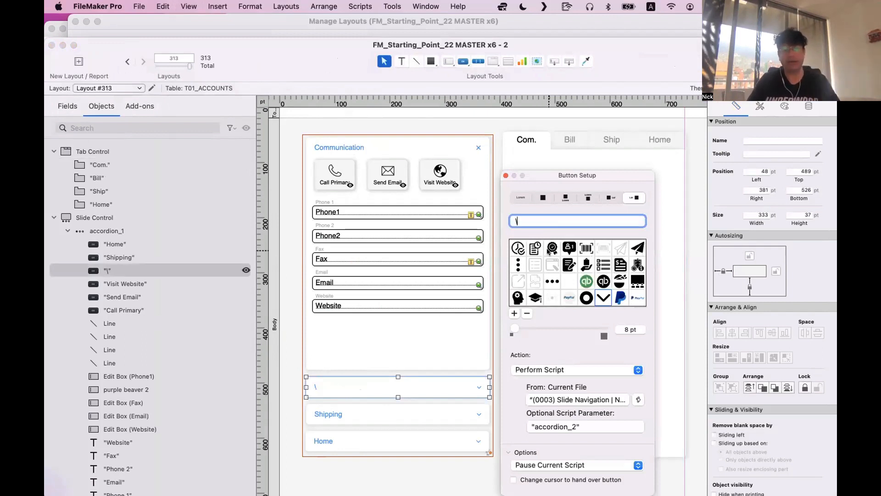
{"action": "key", "text": "super+z"}
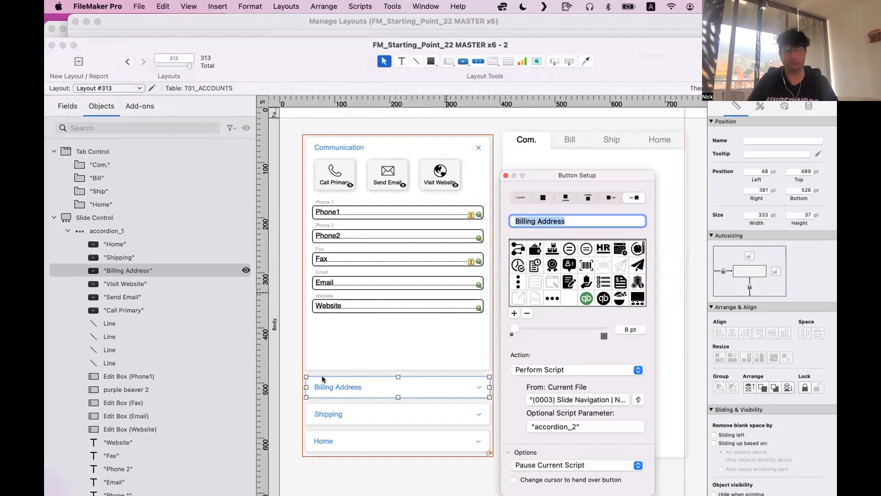
Relabel the accordion's Shipping button as Shipping Address
{"action": "left_click", "coordinate": [351, 409]}
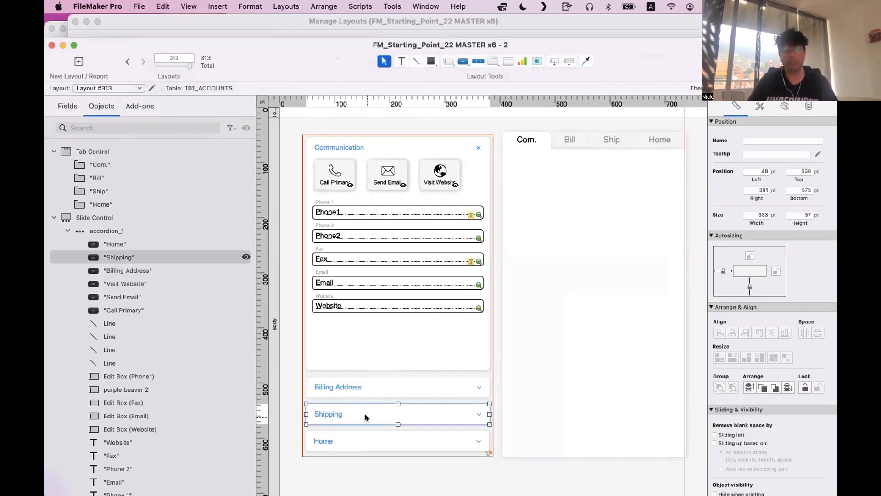
{"action": "double_click", "coordinate": [351, 409]}
{"action": "left_click", "coordinate": [569, 221]}
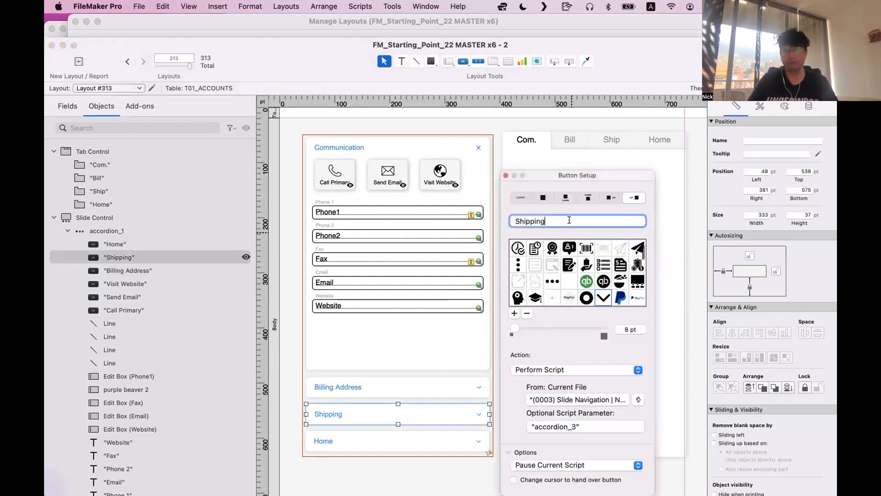
{"action": "type", "text": "Address"}
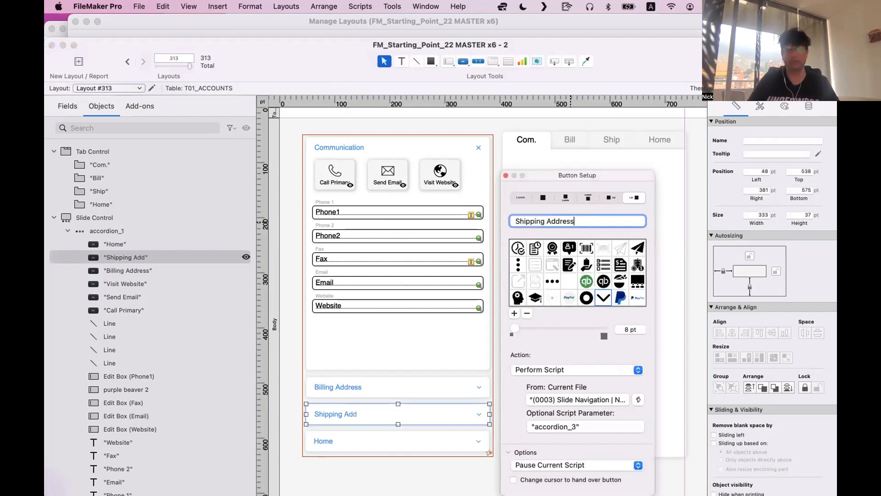
{"action": "key", "text": "Return"}
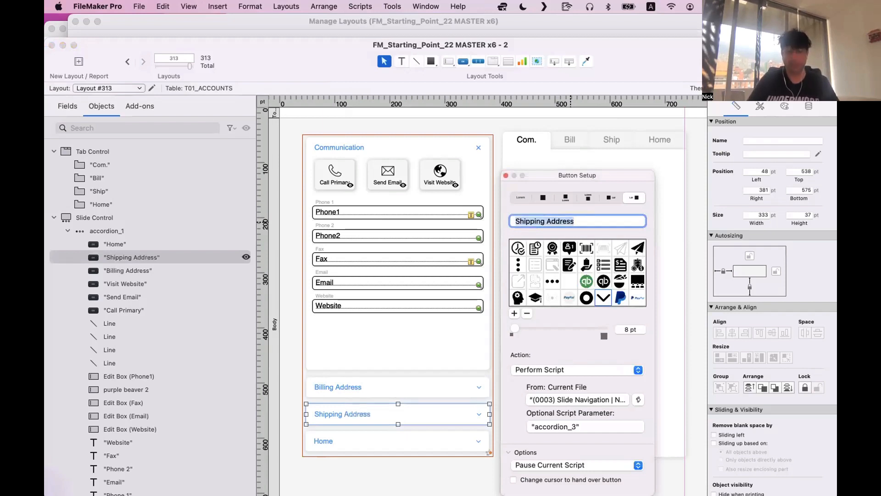
Relabel the accordion's Home button as Home Address, with a capital A
{"action": "left_click", "coordinate": [365, 442]}
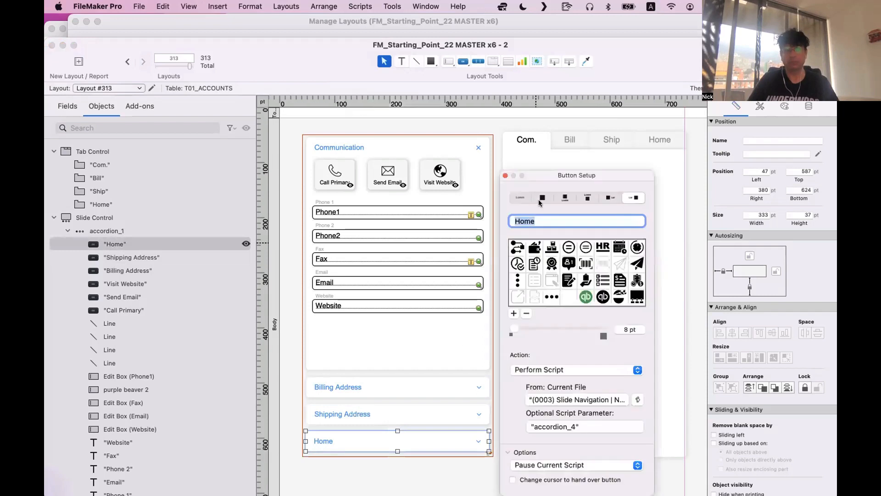
{"action": "left_click", "coordinate": [554, 219]}
{"action": "type", "text": "address"}
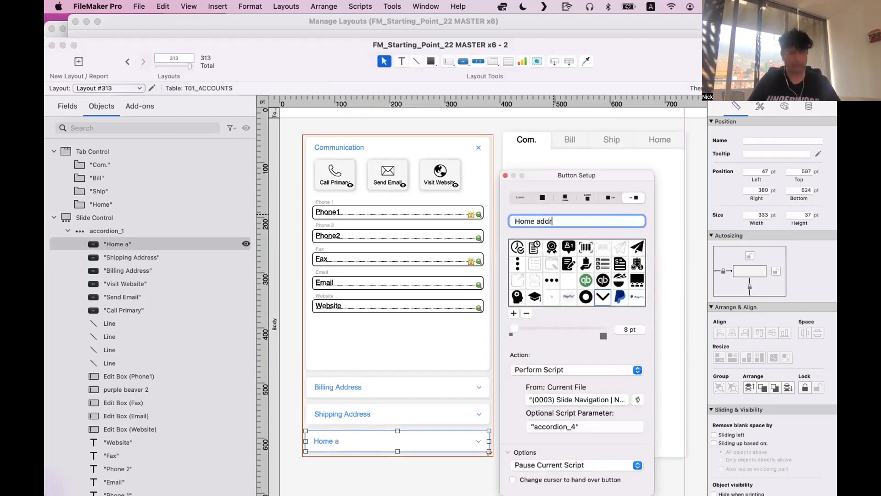
{"action": "key", "text": "Return"}
{"action": "left_click", "coordinate": [540, 218]}
{"action": "key", "text": "BackSpace"}
{"action": "type", "text": "A"}
{"action": "key", "text": "Return"}
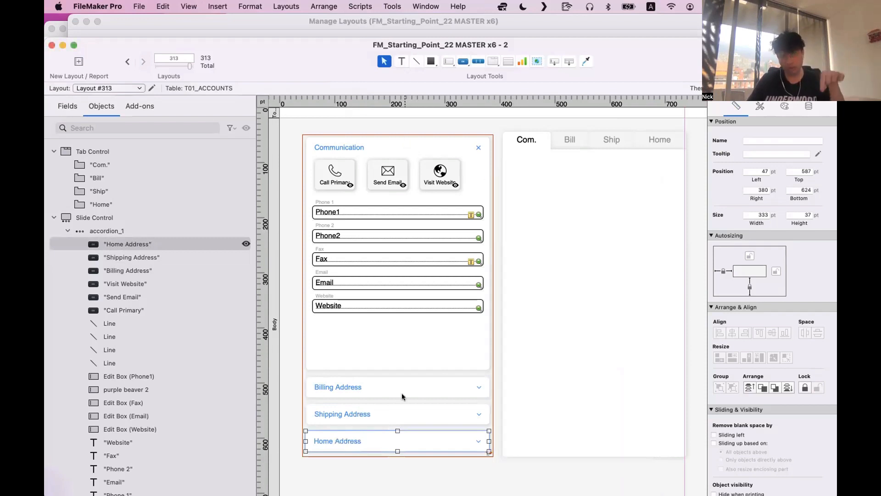
{"action": "left_click", "coordinate": [604, 235]}
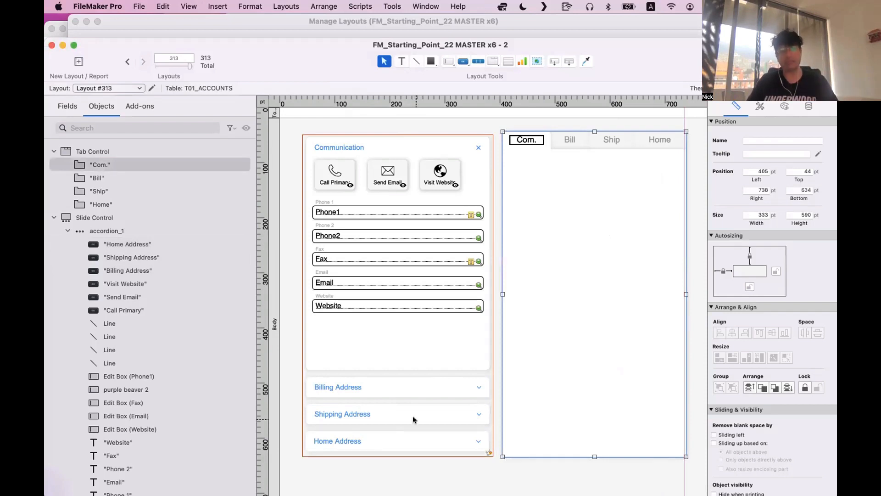
{"action": "scroll", "coordinate": [415, 420], "scroll_direction": "right", "scroll_amount": 1}
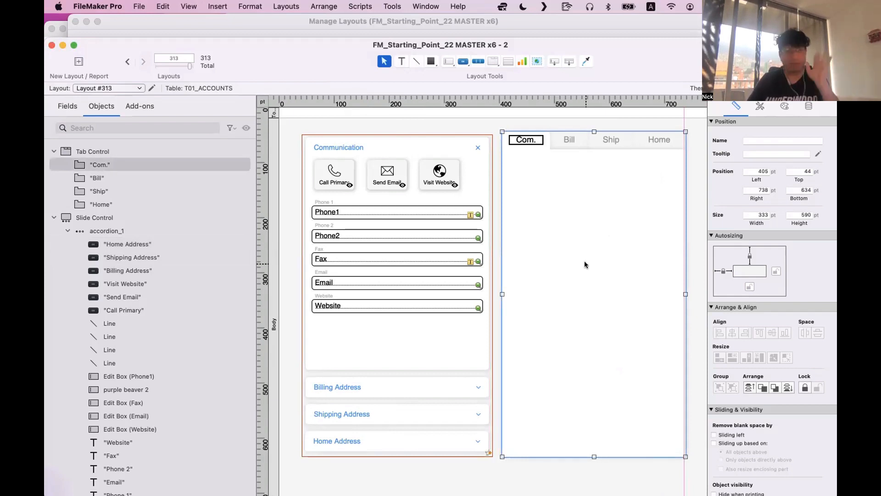
{"action": "double_click", "coordinate": [539, 143]}
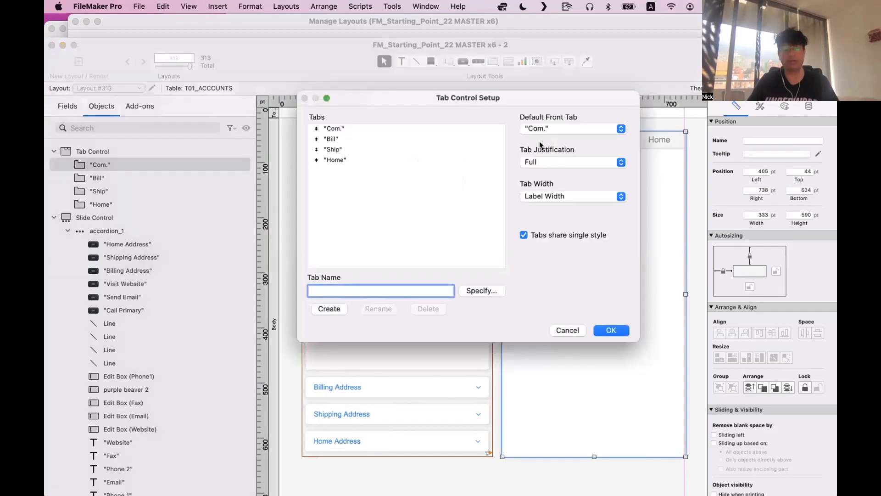
{"action": "key", "text": "Escape"}
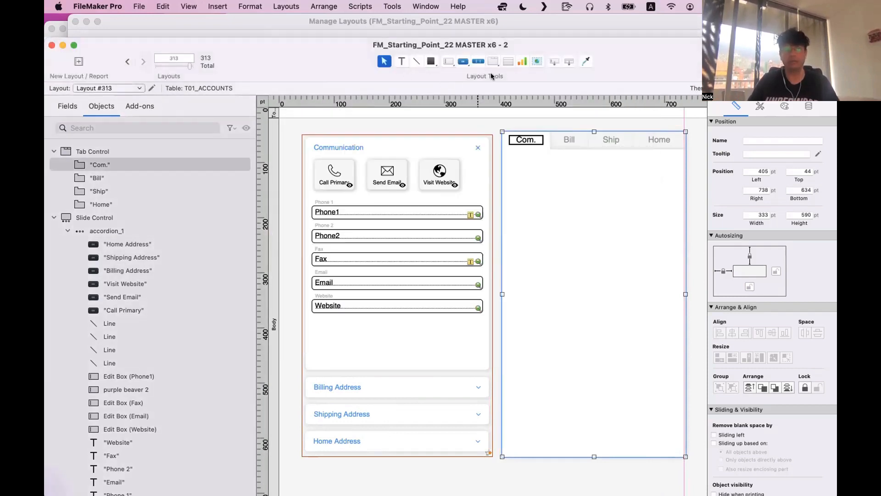
Place an icon-only button on the Com. tab's panel and give it the downward chevron icon
{"action": "left_click", "coordinate": [462, 62]}
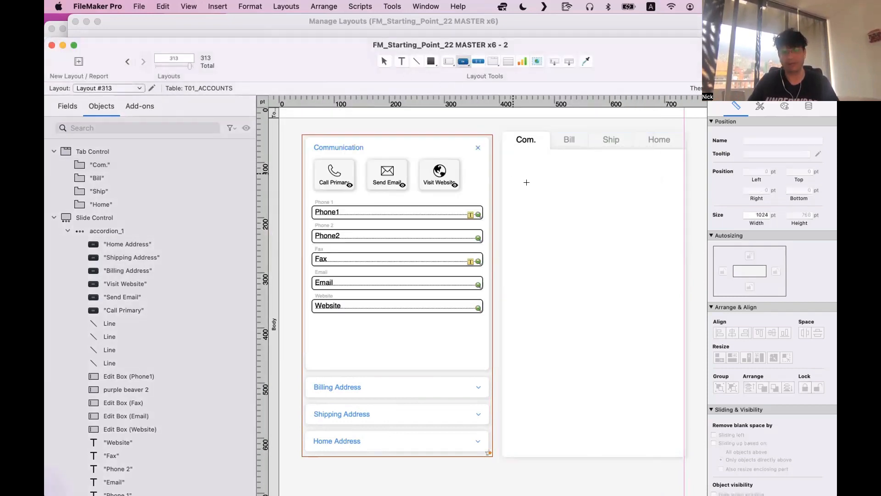
{"action": "left_click", "coordinate": [526, 182]}
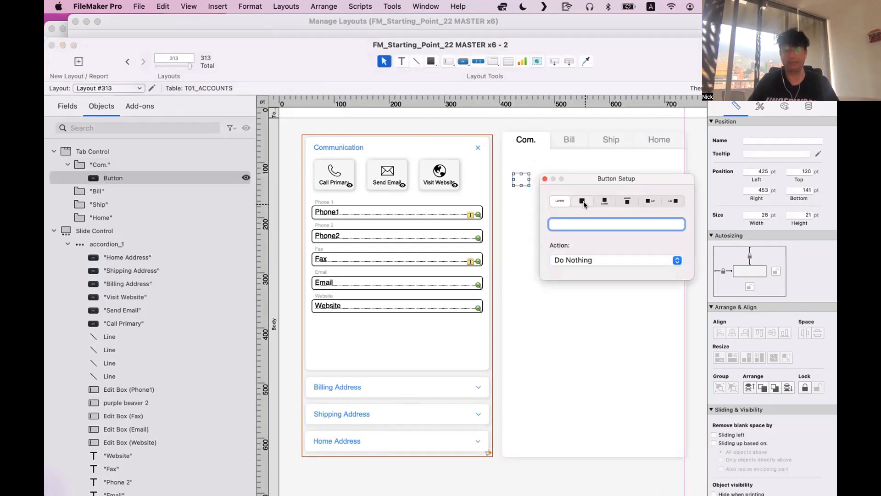
{"action": "left_click", "coordinate": [582, 201]}
{"action": "scroll", "coordinate": [613, 260], "scroll_direction": "down", "scroll_amount": 5}
{"action": "scroll", "coordinate": [613, 261], "scroll_direction": "up", "scroll_amount": 5}
{"action": "scroll", "coordinate": [591, 252], "scroll_direction": "down", "scroll_amount": 10}
{"action": "scroll", "coordinate": [594, 252], "scroll_direction": "up", "scroll_amount": 10}
{"action": "scroll", "coordinate": [595, 252], "scroll_direction": "up", "scroll_amount": 4}
{"action": "scroll", "coordinate": [594, 252], "scroll_direction": "up", "scroll_amount": 4}
{"action": "left_click", "coordinate": [642, 272]}
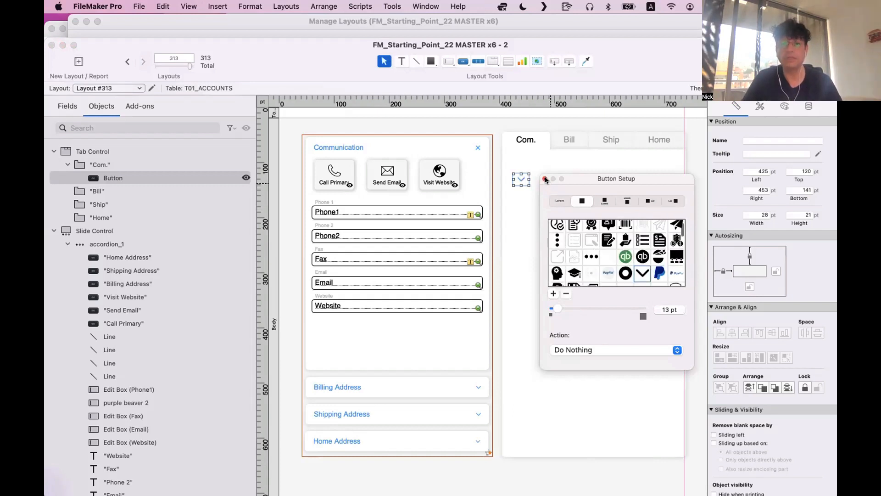
Move the chevron button up onto the Com. tab, just beside its label
{"action": "left_click", "coordinate": [523, 181]}
{"action": "left_click_drag", "start_coordinate": [523, 182], "coordinate": [540, 142]}
{"action": "left_click", "coordinate": [552, 166]}
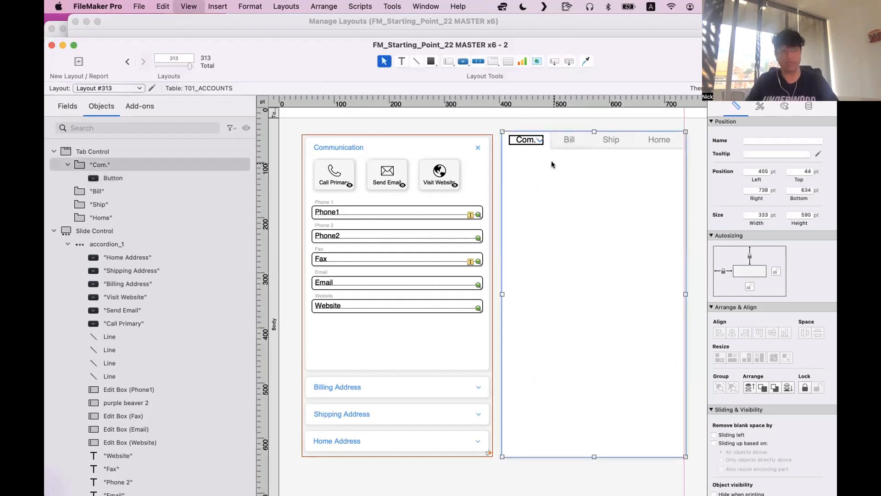
Test the chevron button on the Com. tab in Browse mode and switch to the Bill tab
{"action": "key", "text": "super+b"}
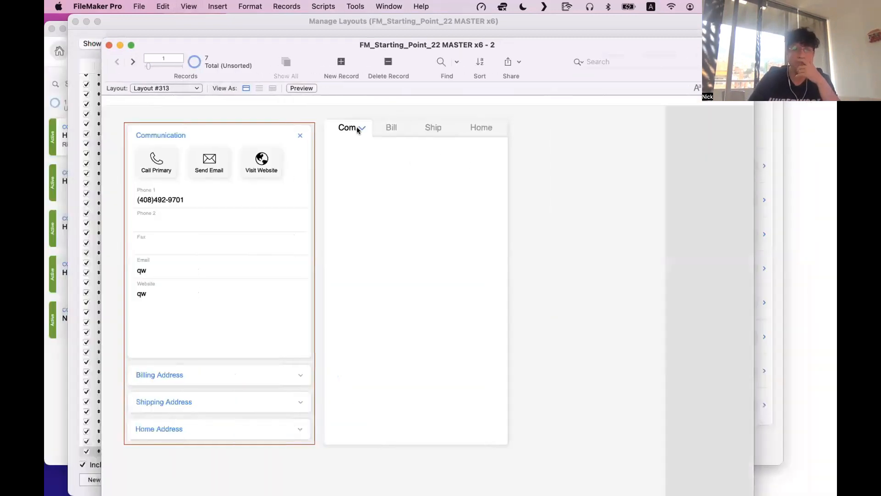
{"action": "left_click", "coordinate": [369, 129]}
{"action": "left_click", "coordinate": [357, 128]}
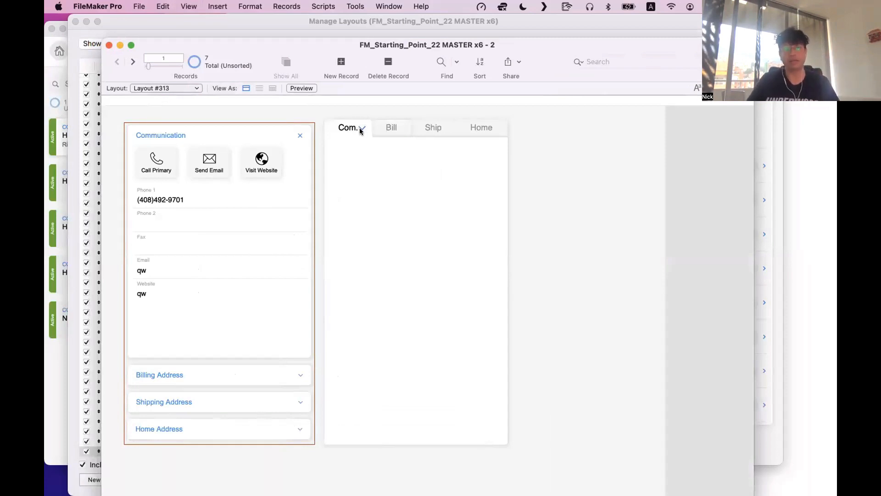
{"action": "left_click", "coordinate": [393, 129]}
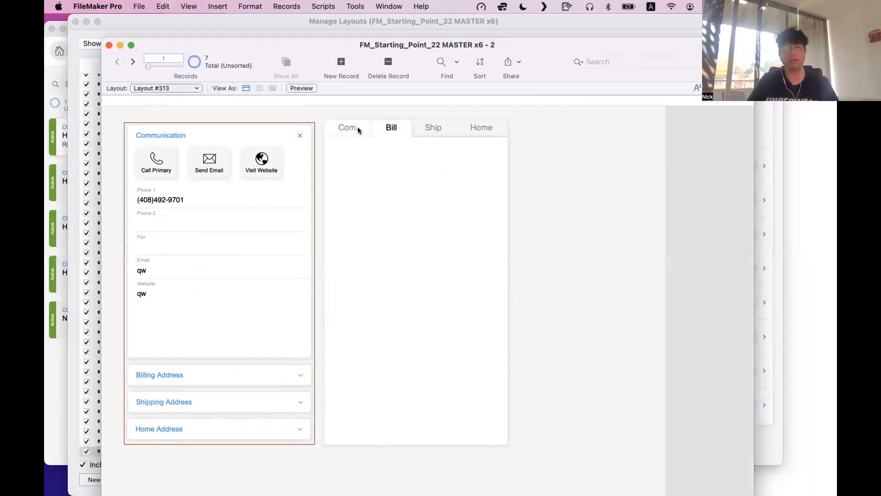
Return to Layout mode, duplicate the chevron button and place the copy in the Bill panel beside the Com. tab label
{"action": "key", "text": "super+l"}
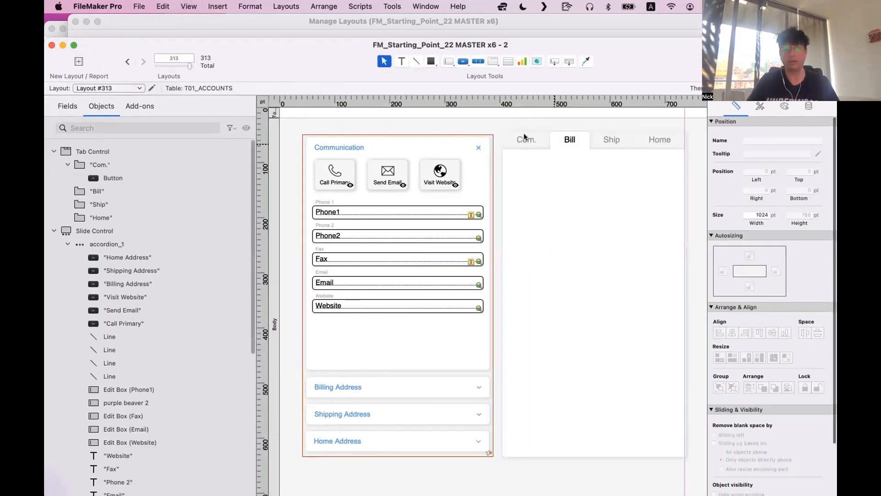
{"action": "left_click", "coordinate": [524, 135]}
{"action": "left_click", "coordinate": [543, 139]}
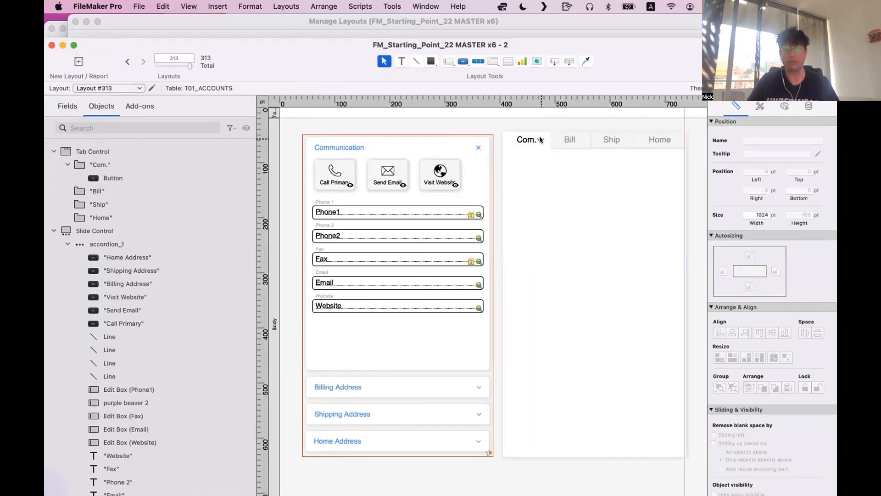
{"action": "key", "text": "super+d"}
{"action": "left_click", "coordinate": [566, 140]}
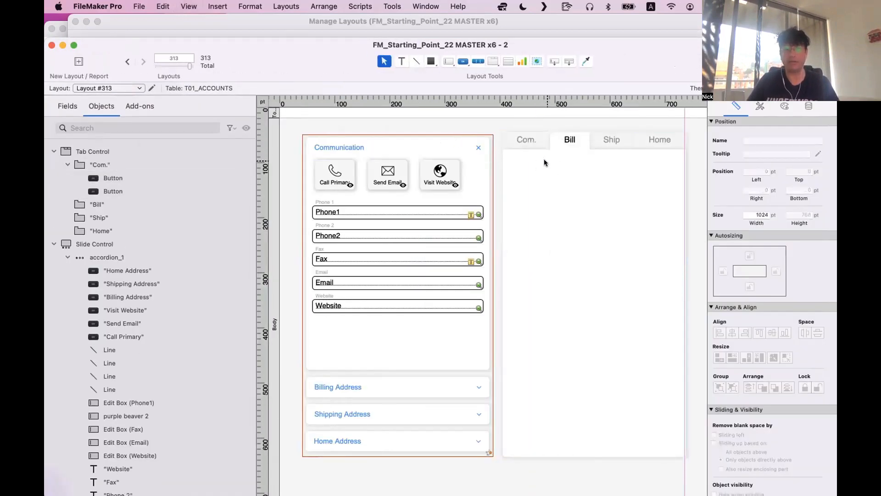
{"action": "left_click", "coordinate": [534, 142]}
{"action": "left_click_drag", "start_coordinate": [543, 165], "coordinate": [537, 140]}
{"action": "left_click", "coordinate": [570, 139]}
{"action": "left_click", "coordinate": [540, 141]}
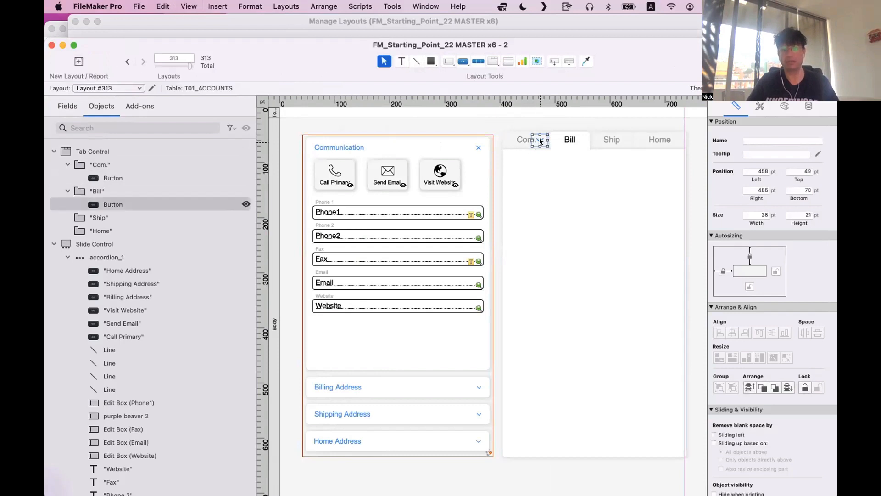
Test in Browse mode how the Bill panel's chevron button affects switching between the Bill and Com. tabs
{"action": "key", "text": "super+b"}
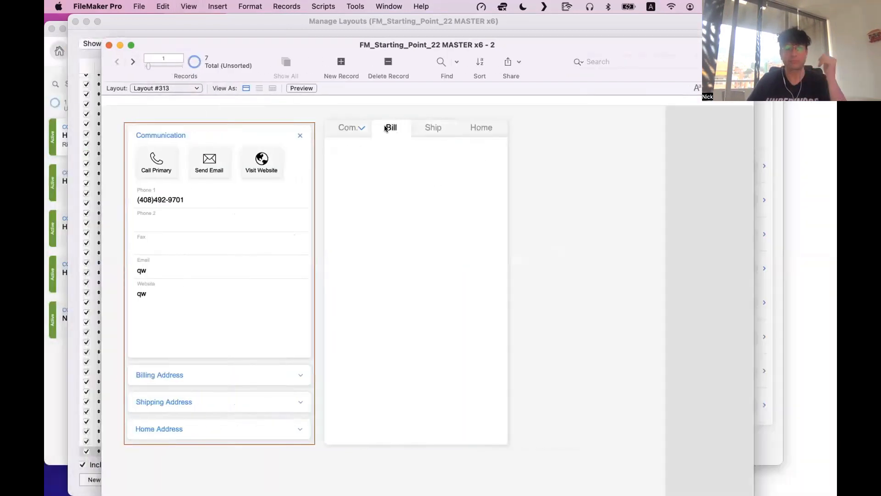
{"action": "left_click", "coordinate": [365, 131]}
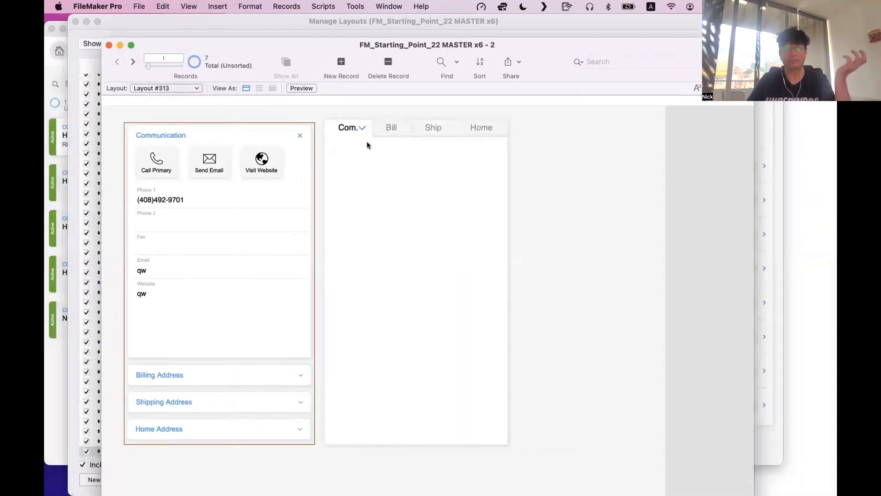
{"action": "left_click", "coordinate": [389, 128]}
{"action": "left_click", "coordinate": [367, 127]}
Return to Layout mode and delete the whole tab control with all objects inside it, leaving only the accordion
{"action": "key", "text": "super+l"}
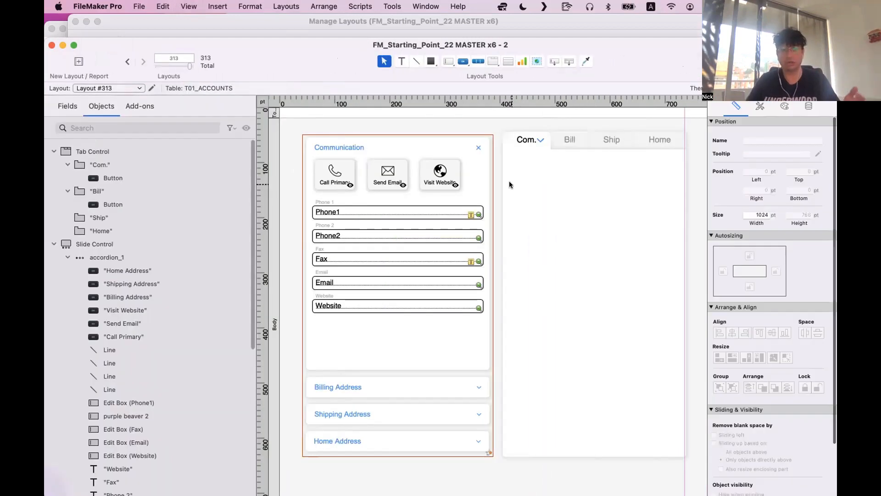
{"action": "left_click", "coordinate": [509, 184]}
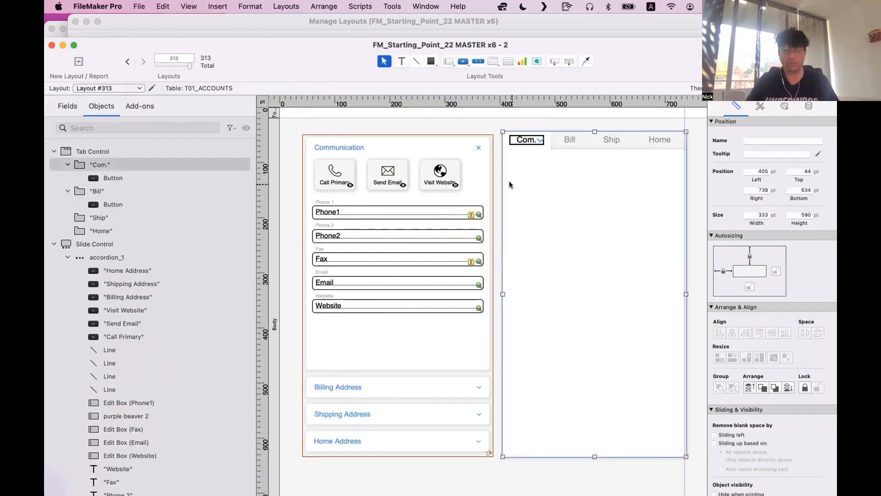
{"action": "key", "text": "Delete"}
{"action": "key", "text": "Return"}
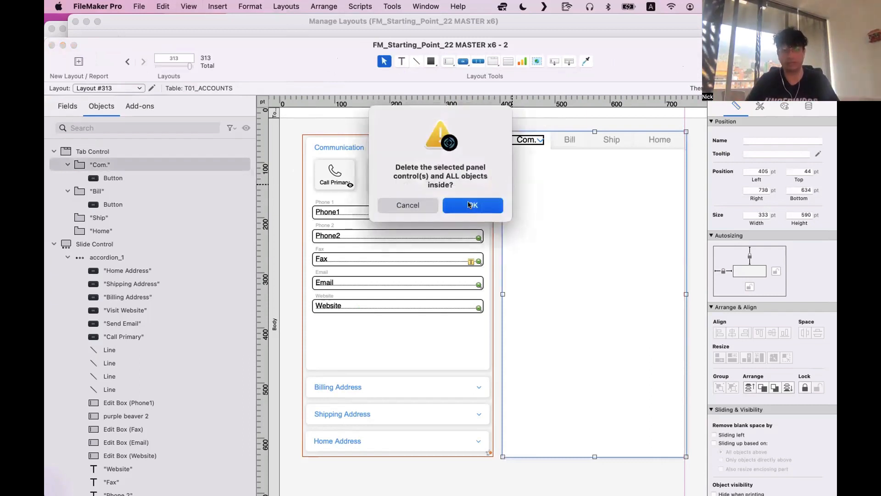
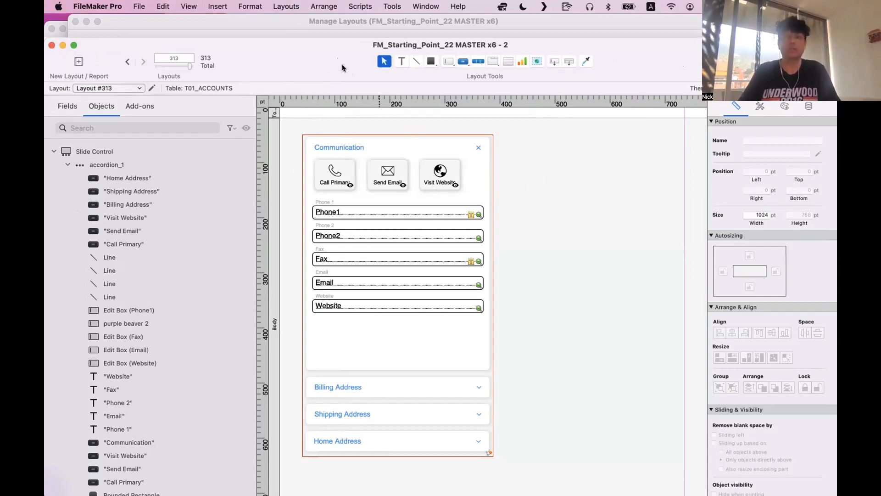
{"action": "left_click_drag", "start_coordinate": [342, 58], "coordinate": [373, 48]}
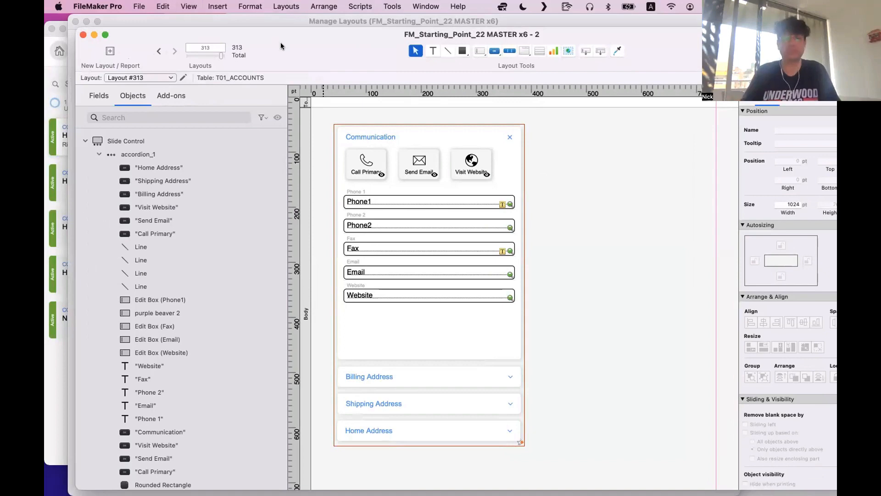
Open an additional window of the FM_Starting_Point_22 MASTER x6 file
{"action": "left_click_drag", "start_coordinate": [290, 46], "coordinate": [279, 93]}
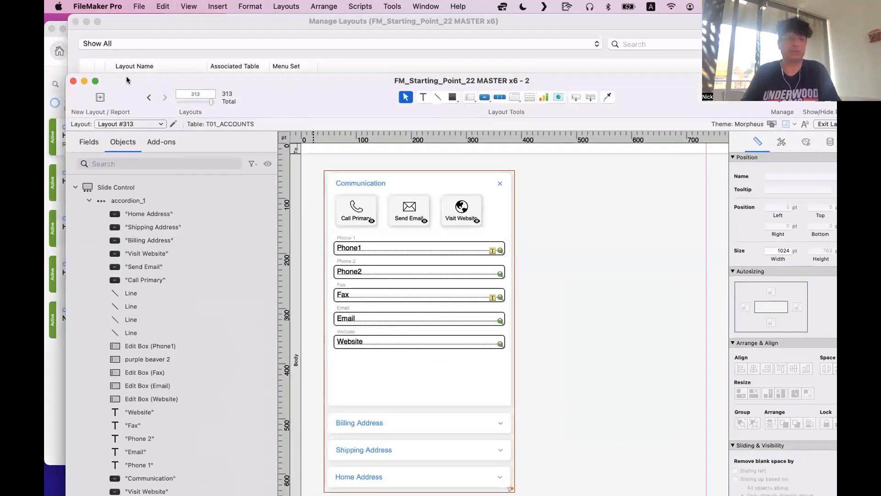
{"action": "left_click_drag", "start_coordinate": [126, 80], "coordinate": [148, 22]}
{"action": "left_click", "coordinate": [425, 6]}
{"action": "left_click", "coordinate": [415, 23]}
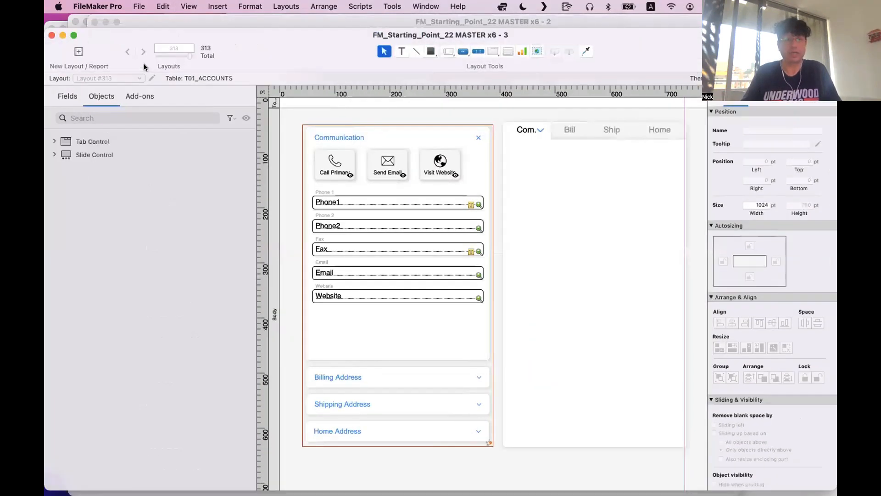
Switch the new window to the L300n contacts data entry layout in the Contacts (300) group and display it in Browse mode
{"action": "left_click", "coordinate": [121, 78]}
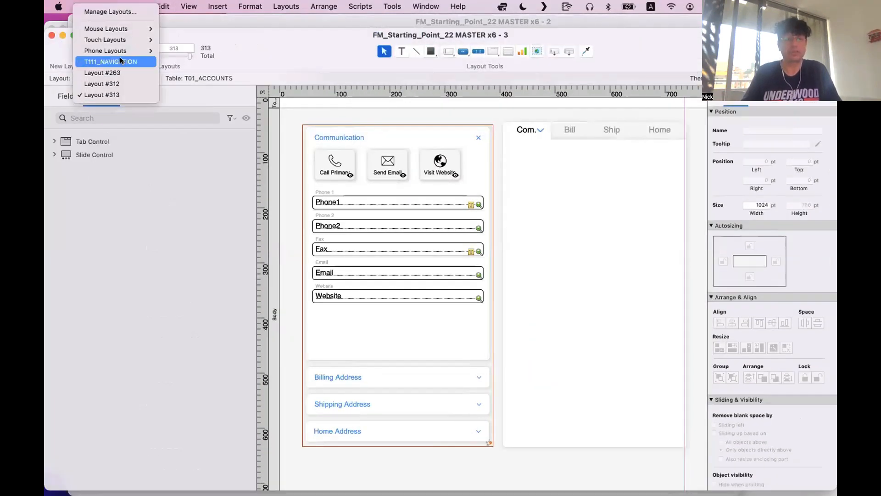
{"action": "mouse_move", "coordinate": [120, 29]}
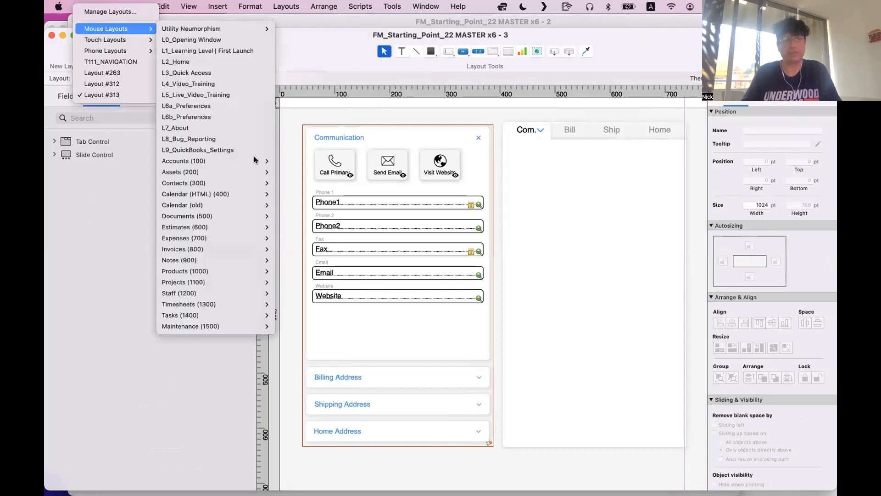
{"action": "mouse_move", "coordinate": [252, 182]}
{"action": "mouse_move", "coordinate": [333, 183]}
{"action": "left_click", "coordinate": [473, 185]}
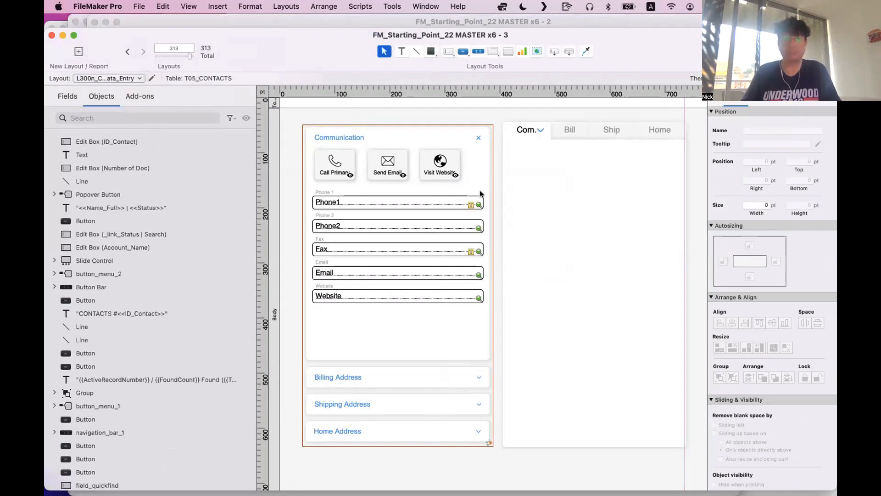
{"action": "key", "text": "super+b"}
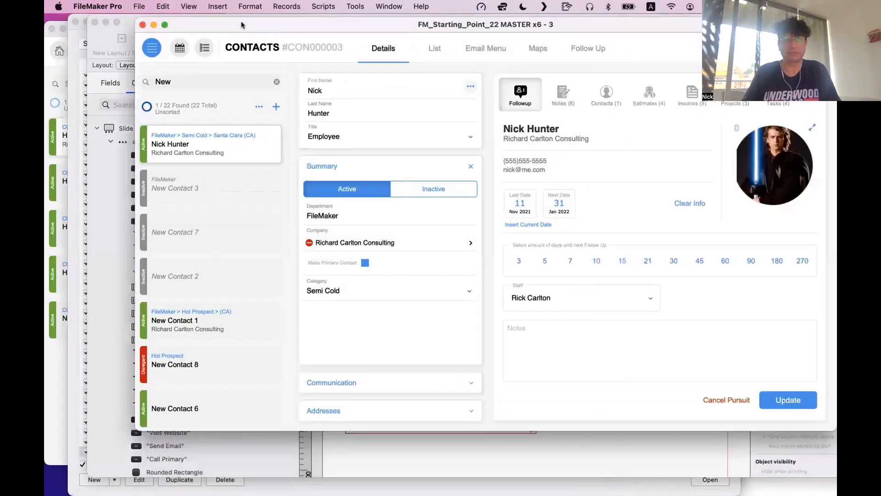
{"action": "left_click_drag", "start_coordinate": [241, 24], "coordinate": [178, 57]}
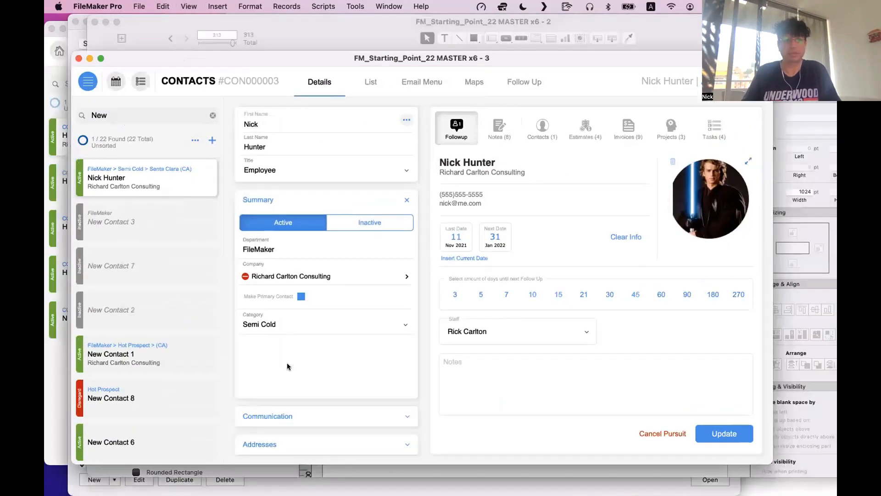
Test the contact accordion in Browse mode by switching between its Addresses, Communication and Summary sections, ending on Addresses
{"action": "left_click", "coordinate": [306, 443]}
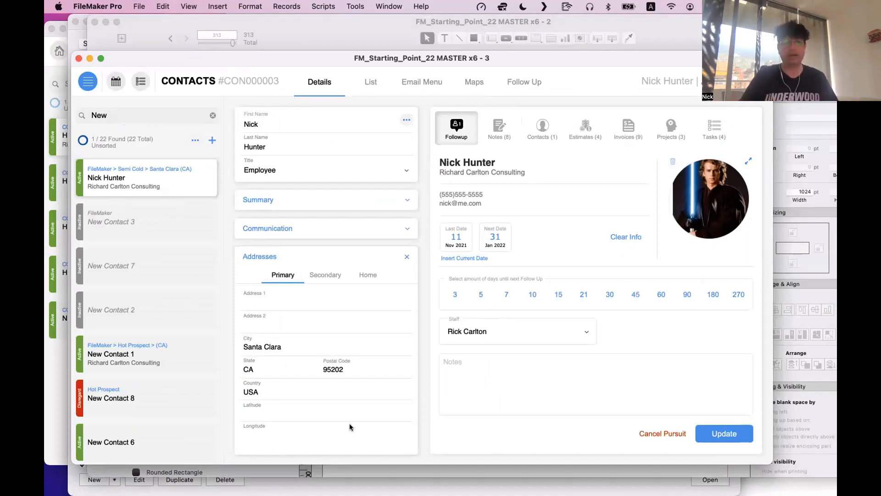
{"action": "left_click", "coordinate": [325, 229]}
{"action": "left_click", "coordinate": [327, 202]}
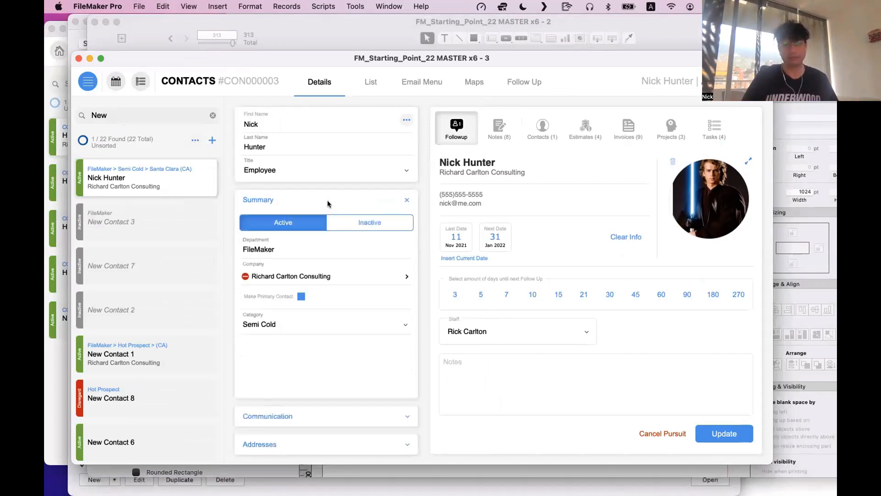
{"action": "left_click", "coordinate": [285, 439]}
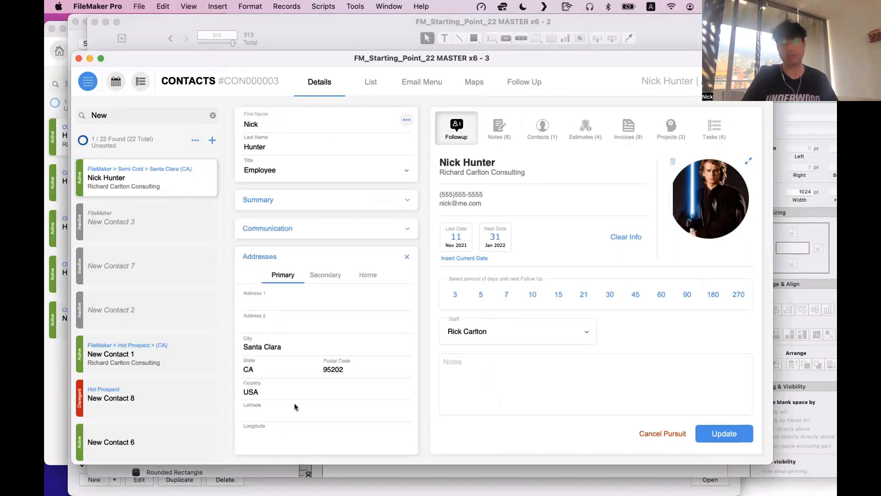
Test the Secondary, Home and Primary buttons inside the Addresses section of the contact accordion
{"action": "left_click", "coordinate": [326, 275]}
{"action": "left_click", "coordinate": [358, 274]}
{"action": "left_click", "coordinate": [278, 278]}
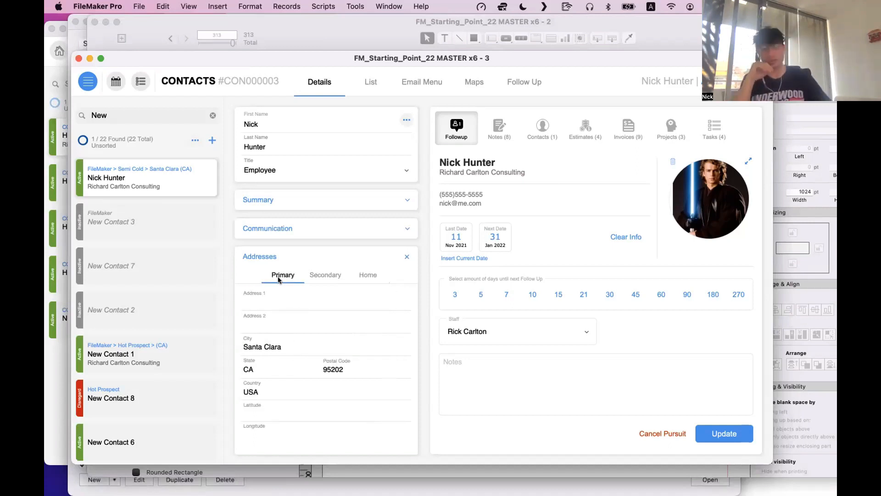
{"action": "left_click", "coordinate": [294, 262]}
{"action": "left_click", "coordinate": [294, 261]}
Return to Layout mode, open the setup of the slide control nested in Addresses and page through its three panels
{"action": "key", "text": "super+l"}
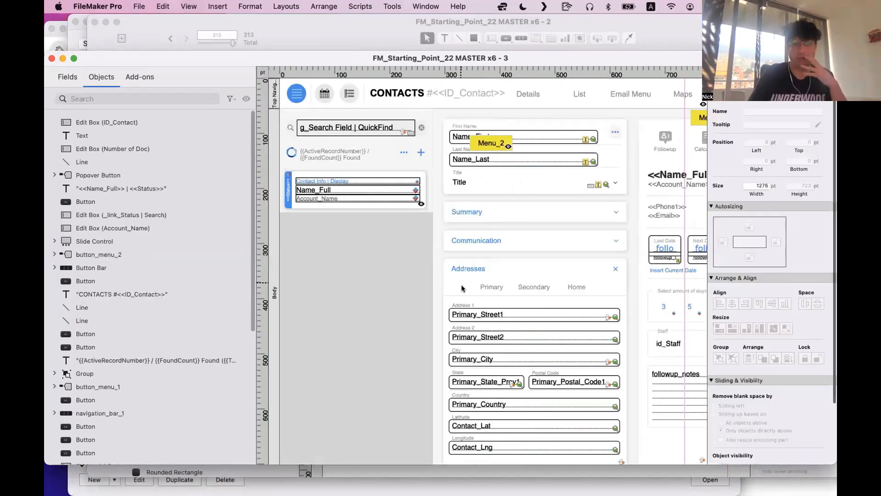
{"action": "left_click", "coordinate": [462, 288]}
{"action": "left_click", "coordinate": [460, 295]}
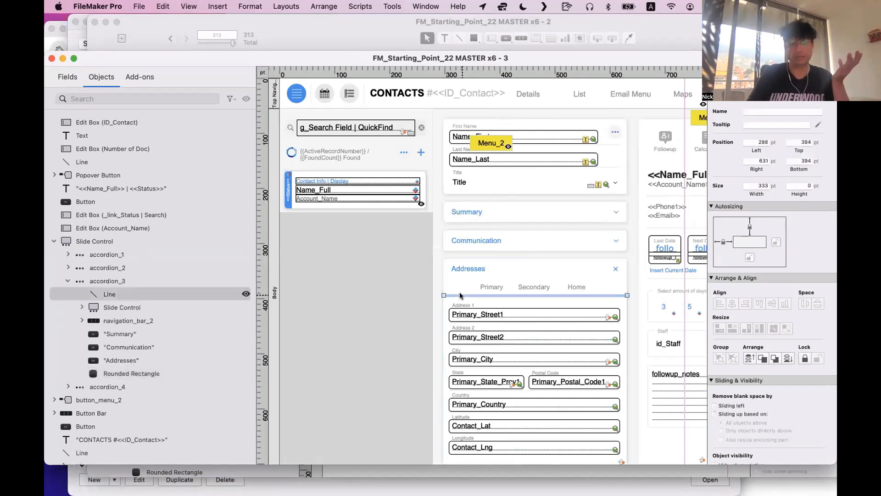
{"action": "left_click", "coordinate": [506, 298]}
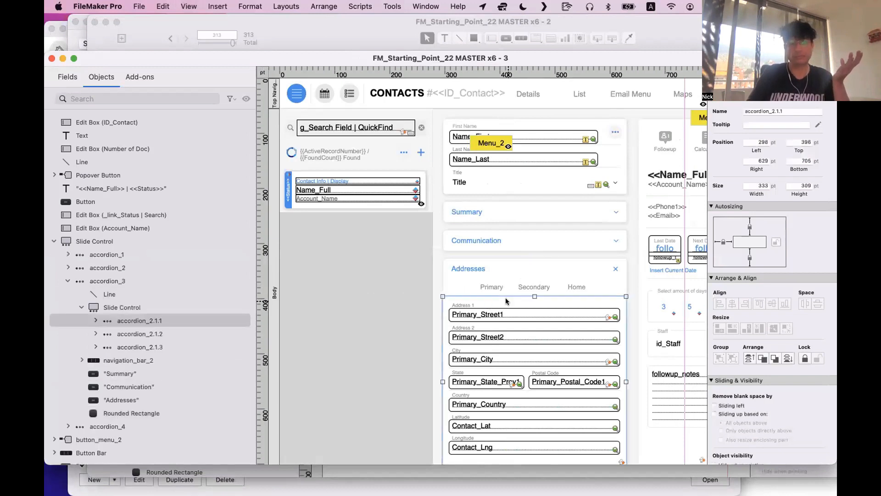
{"action": "double_click", "coordinate": [506, 300]}
{"action": "left_click", "coordinate": [738, 324]}
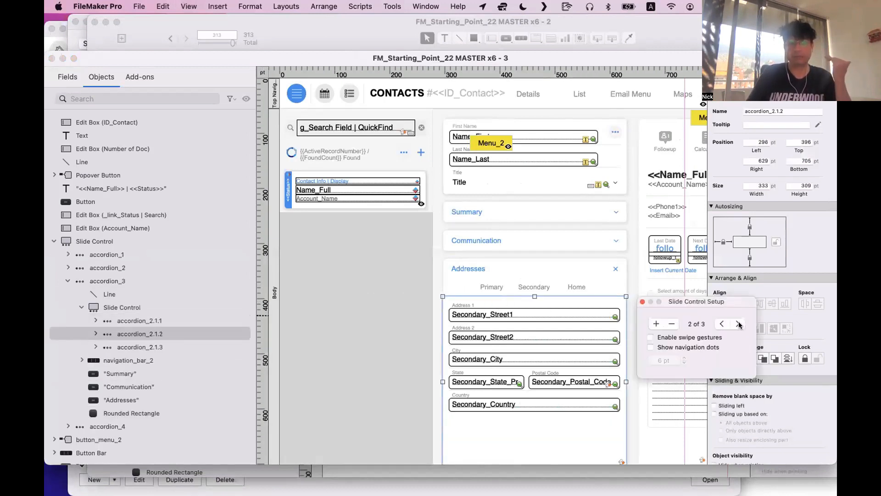
{"action": "left_click", "coordinate": [738, 324]}
{"action": "left_click", "coordinate": [721, 324]}
{"action": "left_click", "coordinate": [720, 324]}
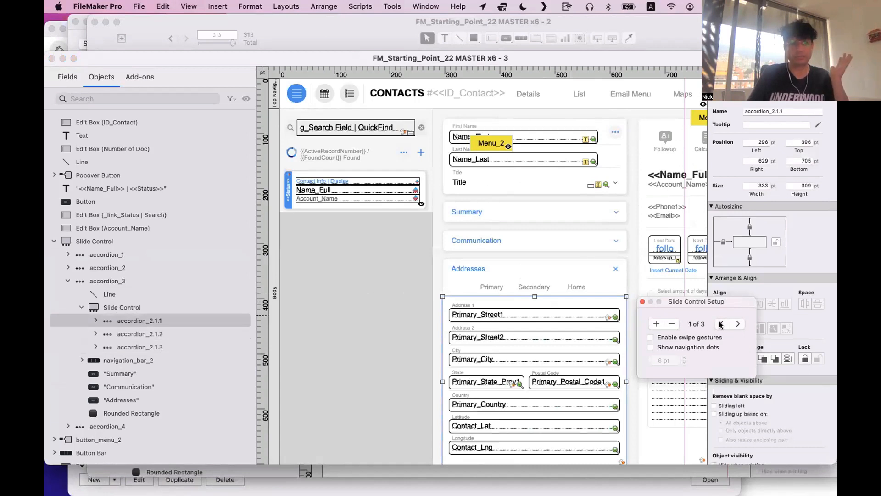
Collapse the nested slide control in the object list and examine the outer panels accordion_1, accordion_2 and accordion_3
{"action": "left_click", "coordinate": [94, 311]}
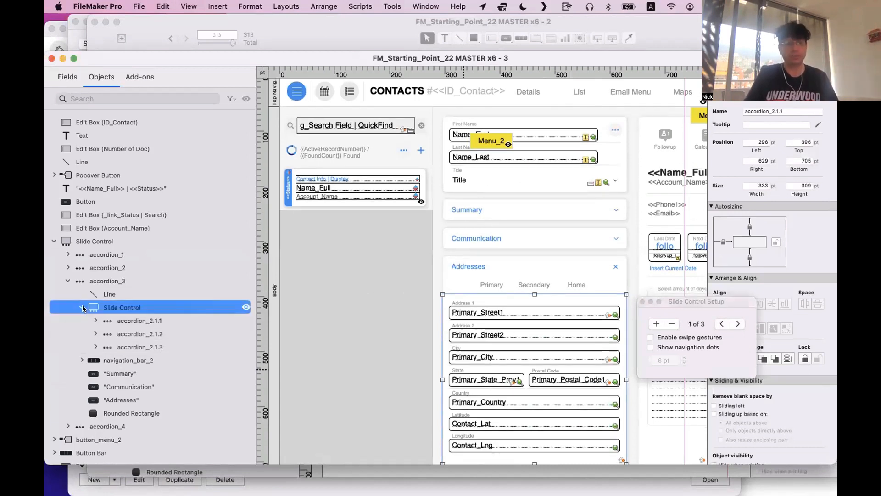
{"action": "left_click", "coordinate": [81, 307]}
{"action": "left_click", "coordinate": [84, 283]}
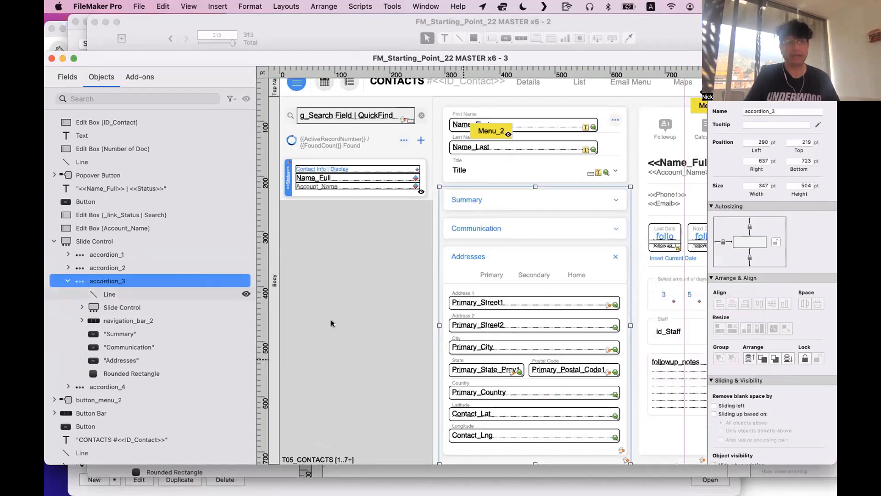
{"action": "left_click", "coordinate": [160, 265]}
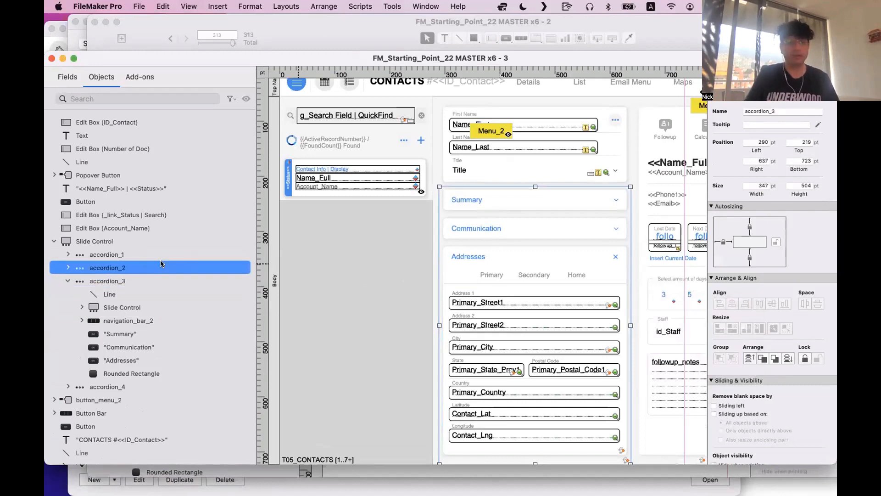
{"action": "left_click", "coordinate": [157, 255]}
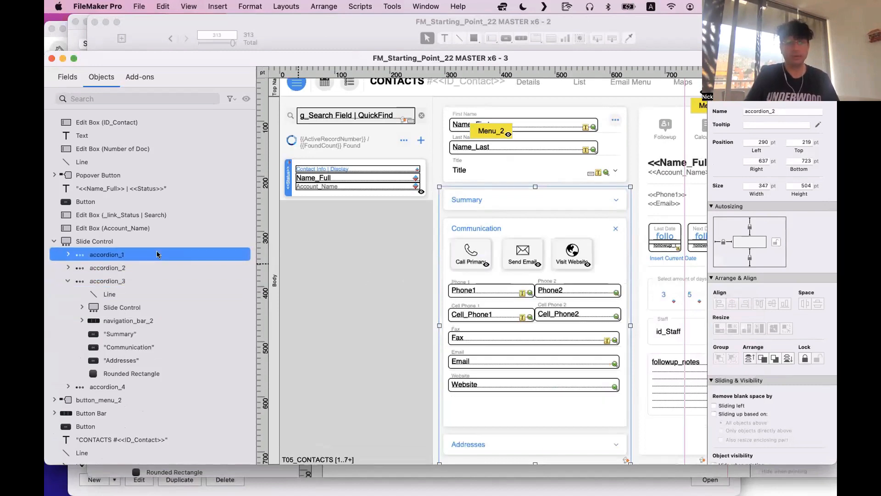
{"action": "left_click", "coordinate": [136, 266]}
{"action": "left_click", "coordinate": [132, 278]}
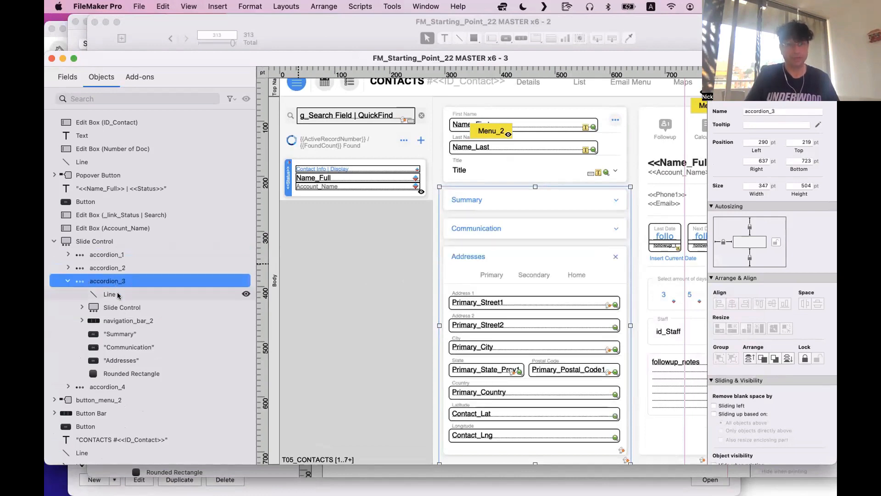
Move navigation_bar_2 above the line in accordion_3's object order and inspect its button segments
{"action": "left_click_drag", "start_coordinate": [123, 320], "coordinate": [109, 293]}
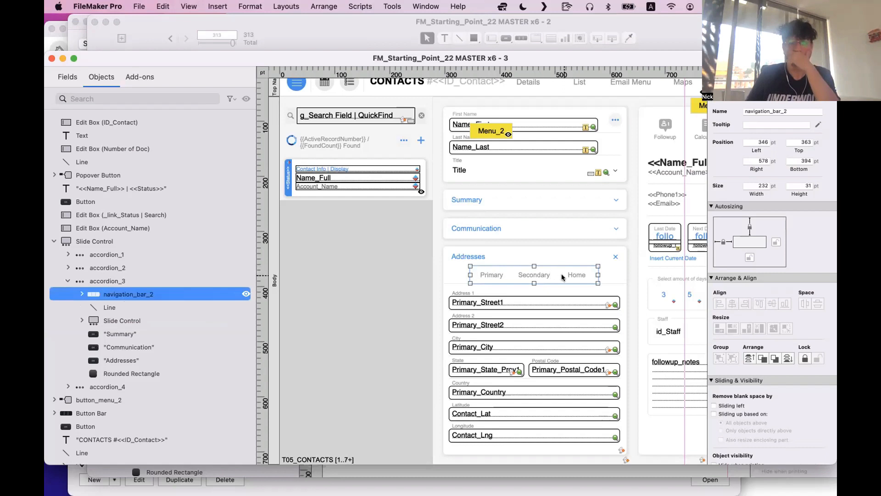
{"action": "left_click", "coordinate": [500, 275]}
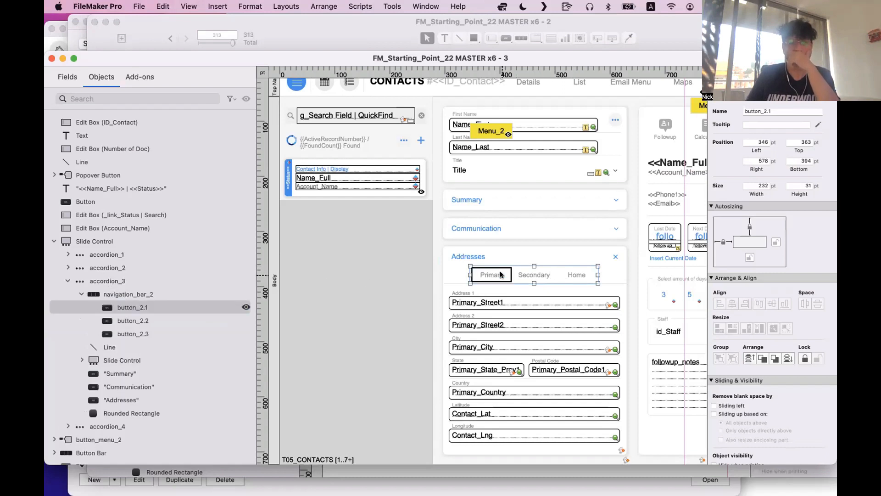
{"action": "left_click", "coordinate": [165, 321]}
Inspect the line and the nested slide control under accordion_3, expanding it to view panels accordion_2.1.1, accordion_2.1.2 and accordion_2.1.3
{"action": "left_click", "coordinate": [122, 347]}
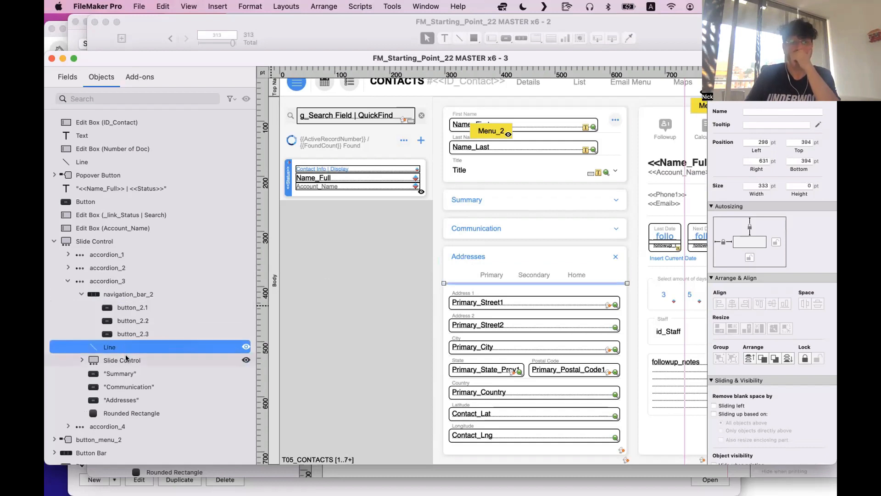
{"action": "left_click", "coordinate": [126, 359]}
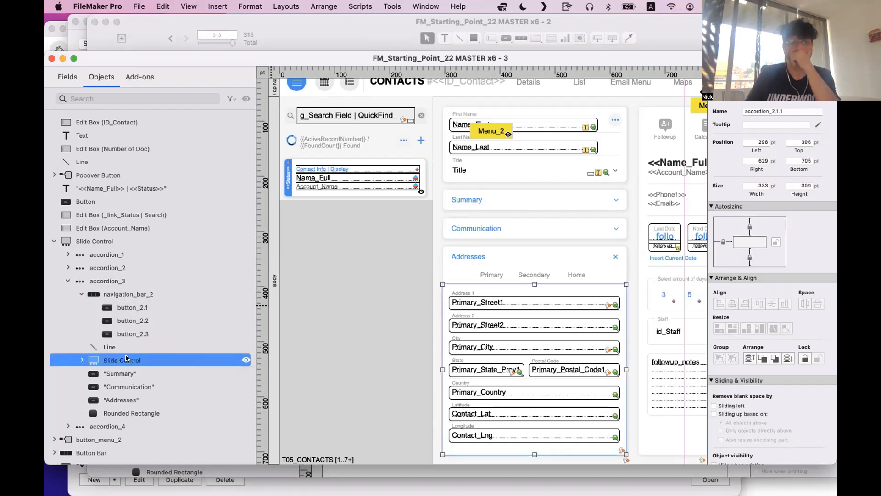
{"action": "left_click", "coordinate": [80, 361]}
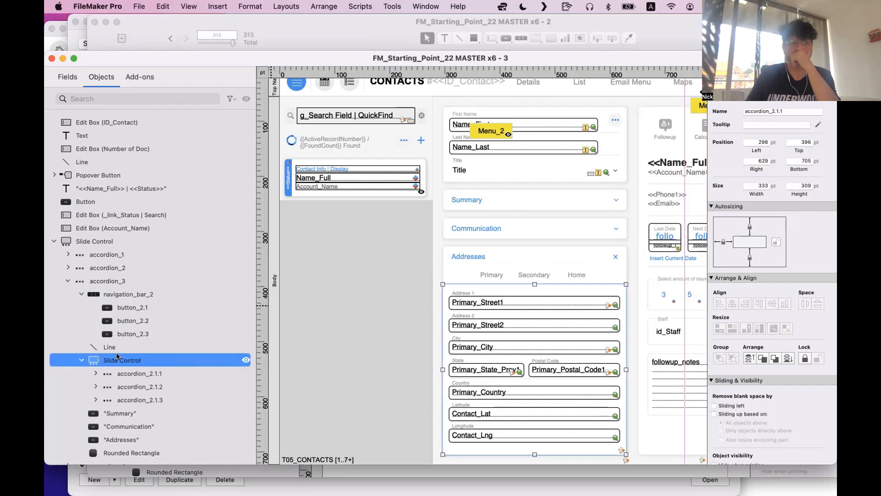
{"action": "scroll", "coordinate": [120, 335], "scroll_direction": "down", "scroll_amount": 3}
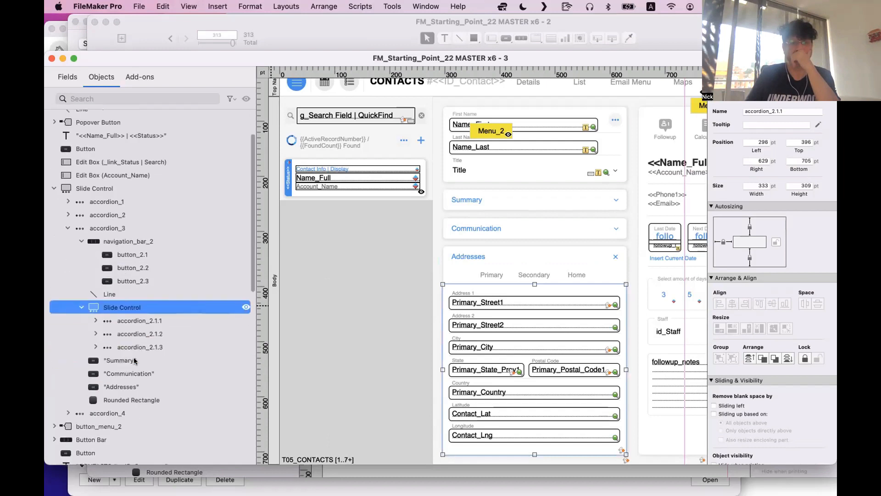
{"action": "left_click", "coordinate": [145, 318]}
{"action": "left_click", "coordinate": [148, 330]}
{"action": "right_click", "coordinate": [150, 330]}
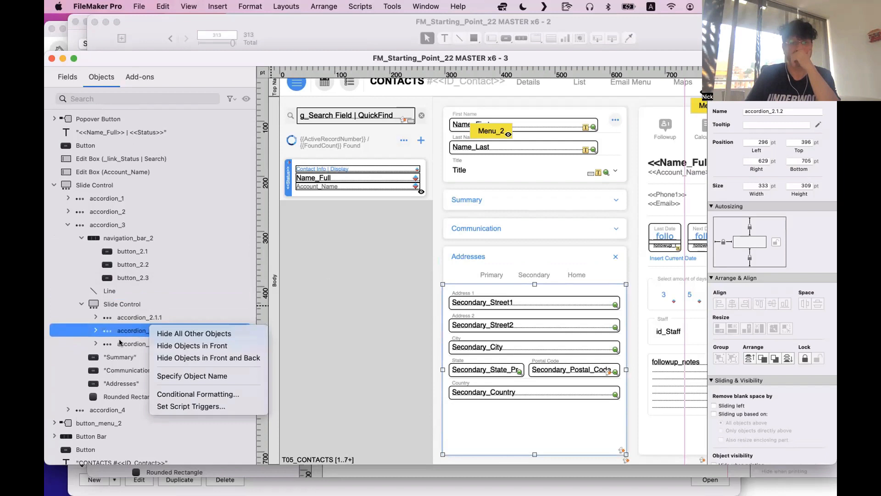
{"action": "key", "text": "Escape"}
{"action": "left_click", "coordinate": [142, 344]}
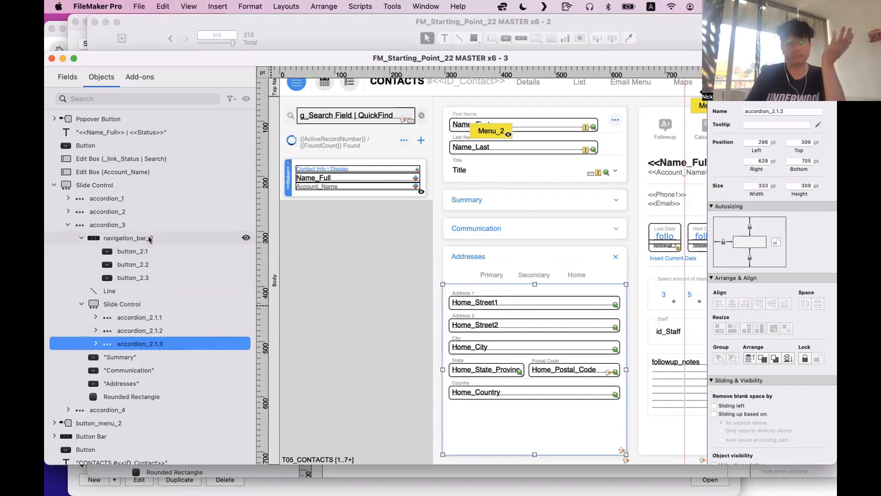
Trace the nesting from accordion_3 to its inner slide control and compare the Primary, Secondary and Home address panels
{"action": "left_click", "coordinate": [116, 225]}
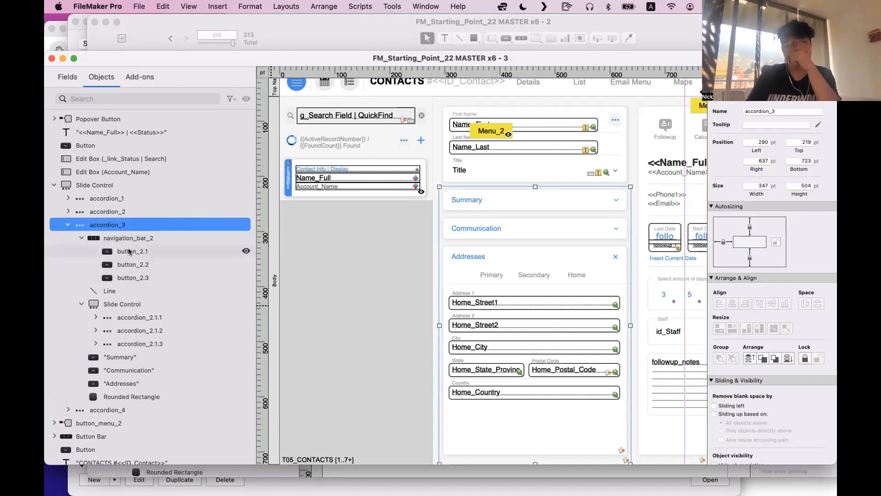
{"action": "left_click", "coordinate": [139, 303]}
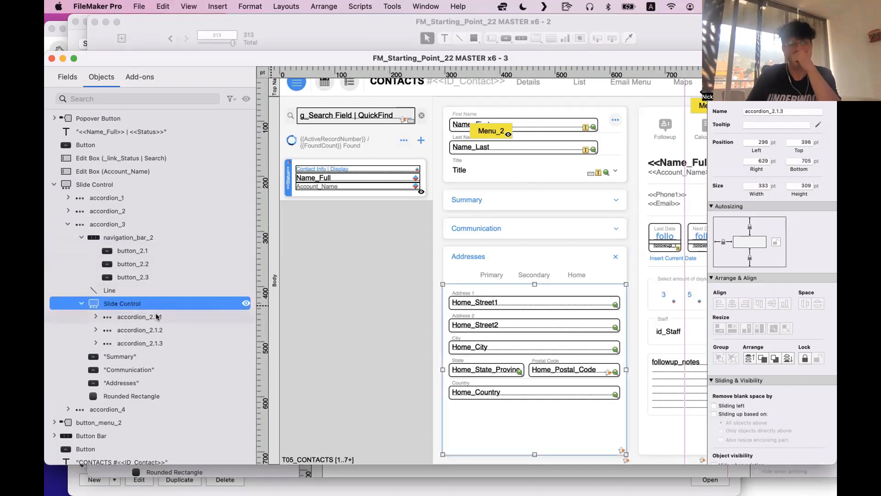
{"action": "left_click", "coordinate": [157, 316]}
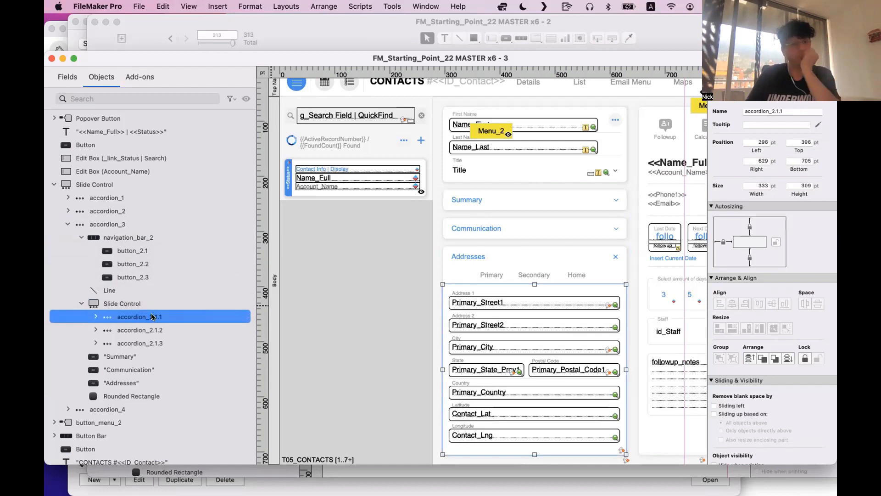
{"action": "scroll", "coordinate": [152, 319], "scroll_direction": "down", "scroll_amount": 1}
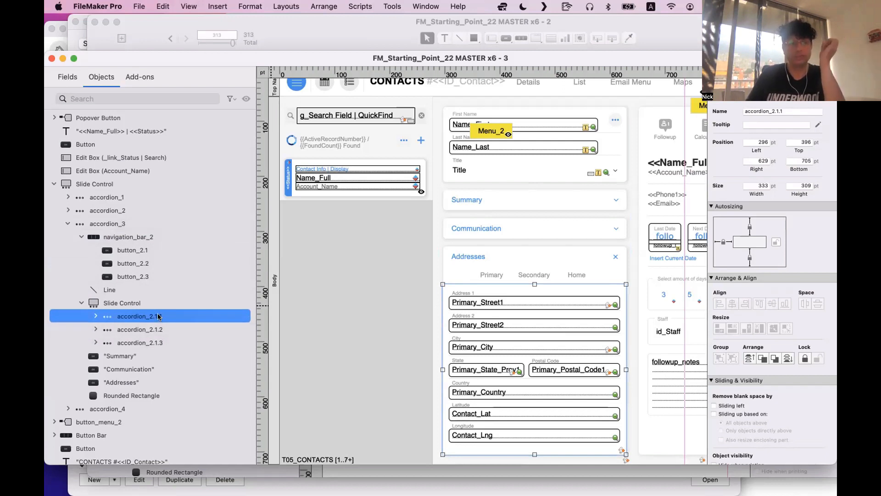
{"action": "left_click", "coordinate": [165, 330]}
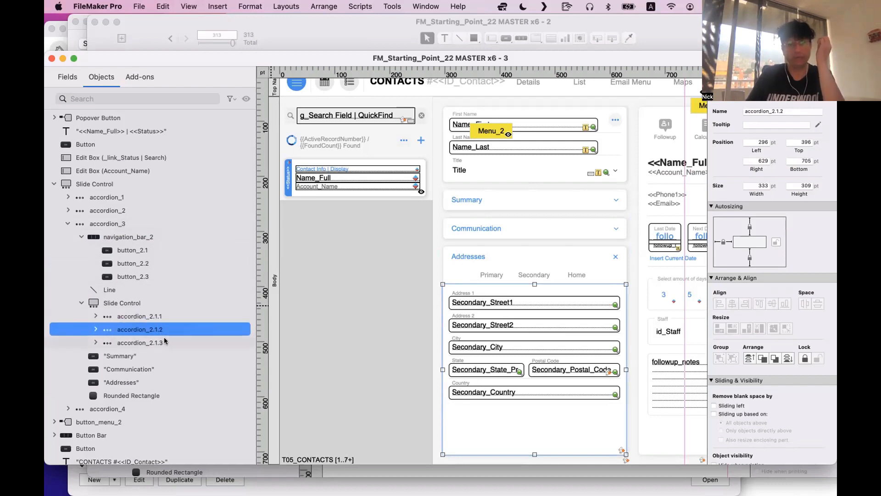
{"action": "left_click", "coordinate": [164, 342]}
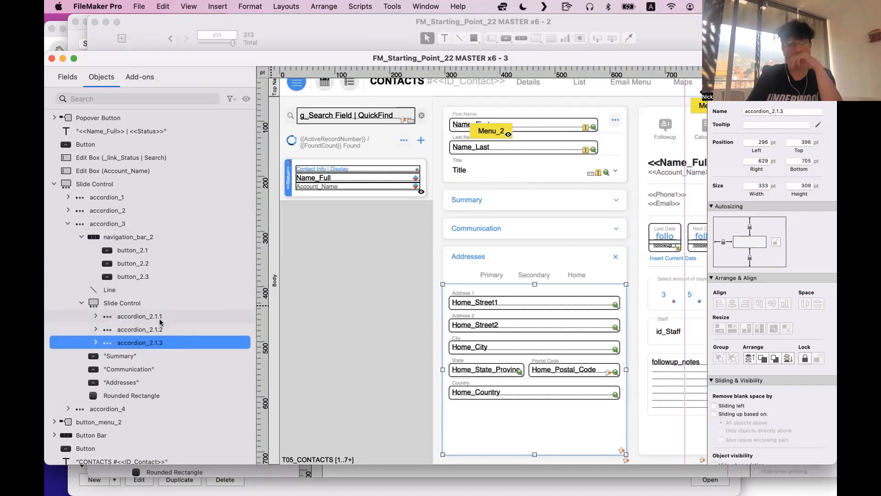
Show the accordion_2.1.1 panel and compare navigation_bar_2 in the object list with navigation_bar_1 on the Contacts layout
{"action": "left_click", "coordinate": [160, 317]}
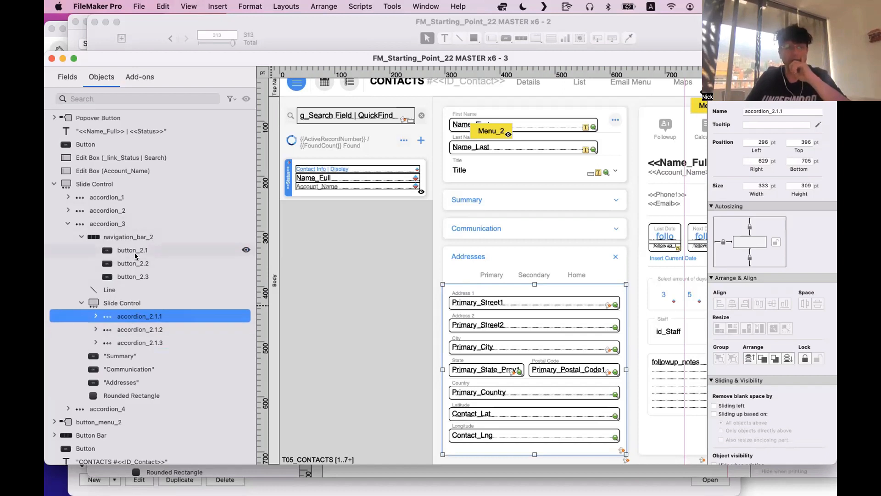
{"action": "scroll", "coordinate": [143, 256], "scroll_direction": "up", "scroll_amount": 1}
{"action": "scroll", "coordinate": [134, 243], "scroll_direction": "up", "scroll_amount": 1}
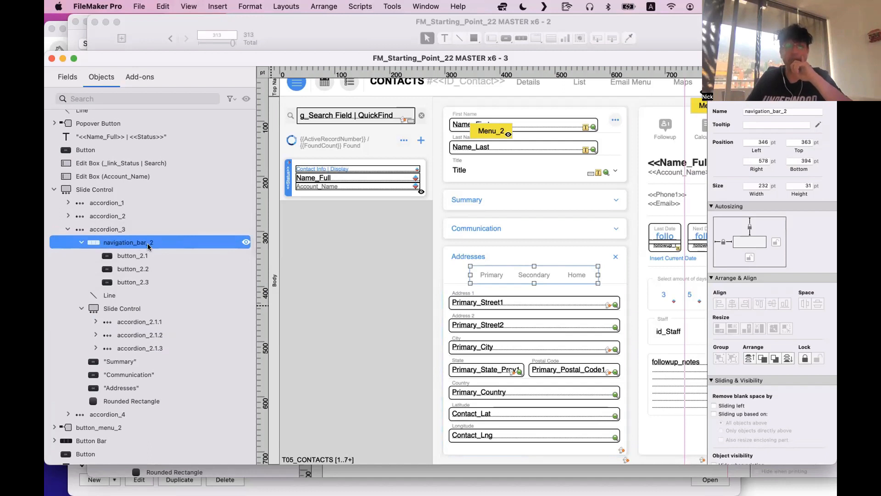
{"action": "left_click", "coordinate": [672, 129]}
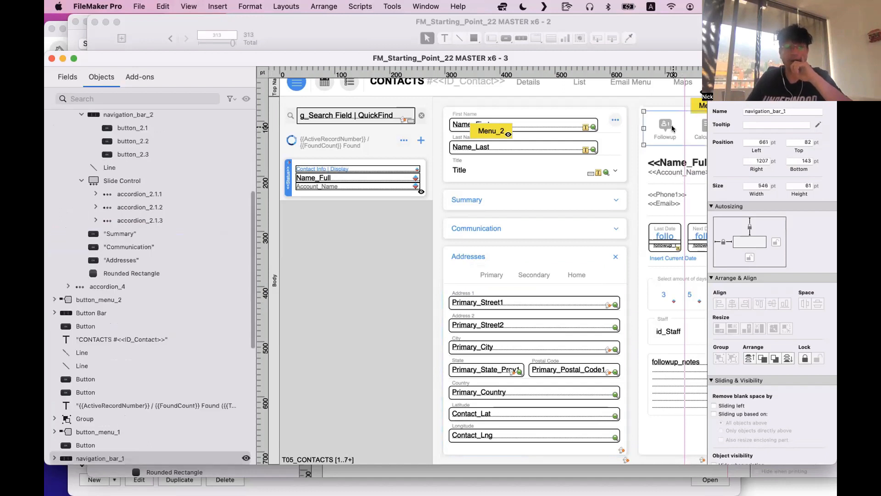
{"action": "left_click", "coordinate": [114, 440]}
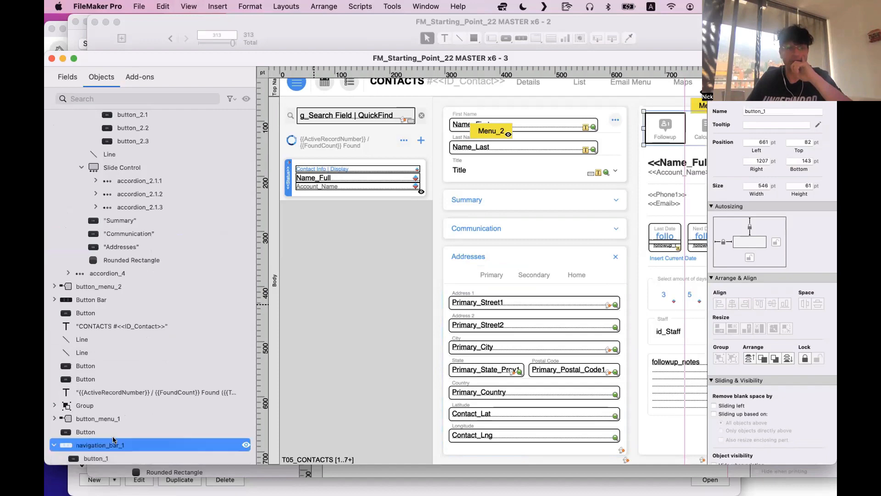
{"action": "scroll", "coordinate": [448, 210], "scroll_direction": "left", "scroll_amount": 5}
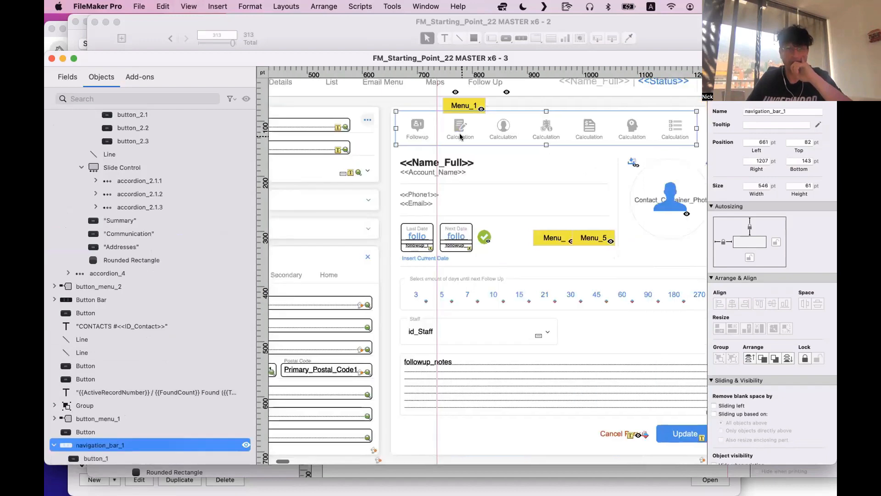
{"action": "scroll", "coordinate": [447, 210], "scroll_direction": "left", "scroll_amount": 2}
Inspect the Primary, Secondary and Home segments of navigation_bar_2 by their object names button_2.1, button_2.2 and button_2.3
{"action": "left_click", "coordinate": [434, 278]}
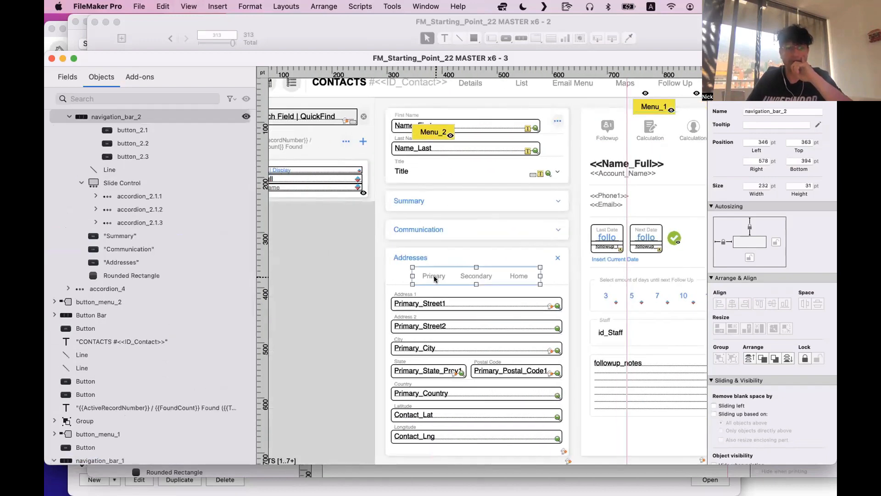
{"action": "scroll", "coordinate": [178, 190], "scroll_direction": "up", "scroll_amount": 1}
{"action": "scroll", "coordinate": [177, 190], "scroll_direction": "up", "scroll_amount": 2}
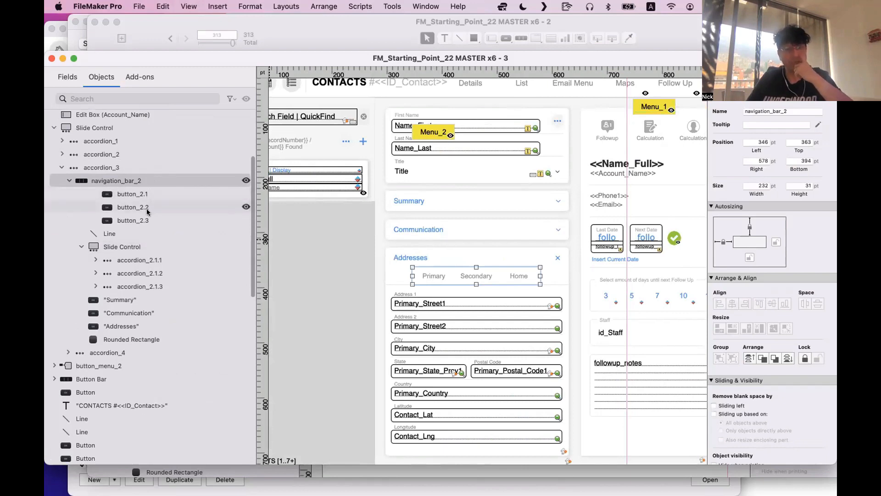
{"action": "left_click", "coordinate": [145, 194]}
{"action": "left_click", "coordinate": [145, 207]}
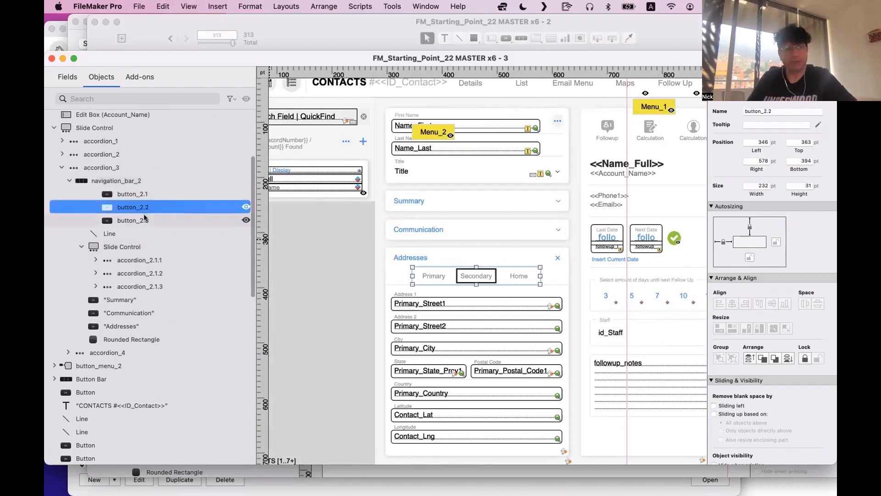
{"action": "left_click", "coordinate": [145, 220]}
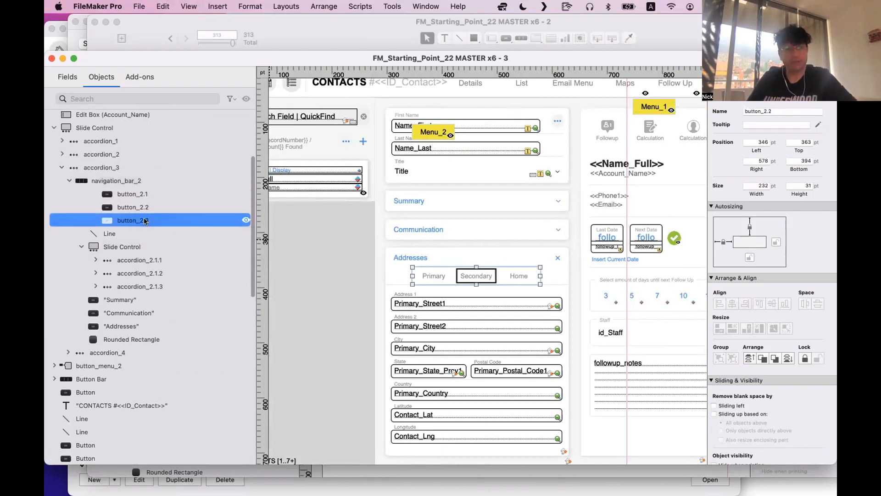
{"action": "left_click", "coordinate": [135, 196]}
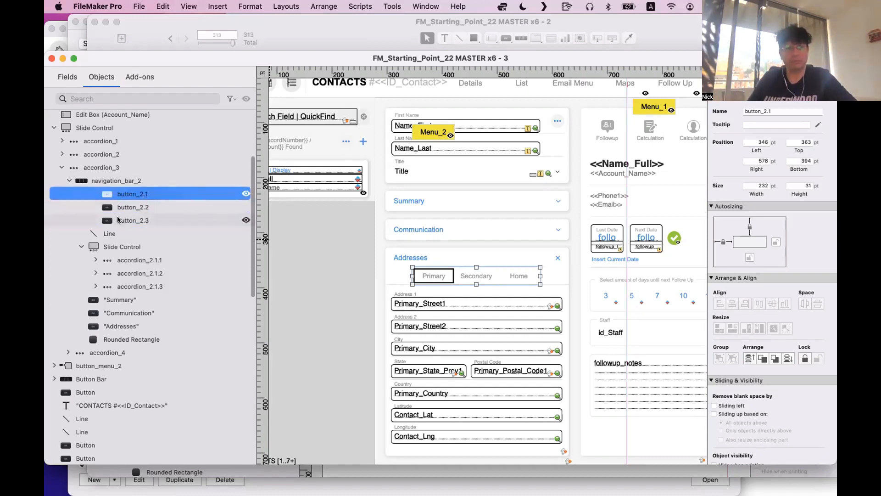
Inspect the Followup segment of navigation_bar_1 and the naming of its buttons in the object list
{"action": "left_click", "coordinate": [609, 129]}
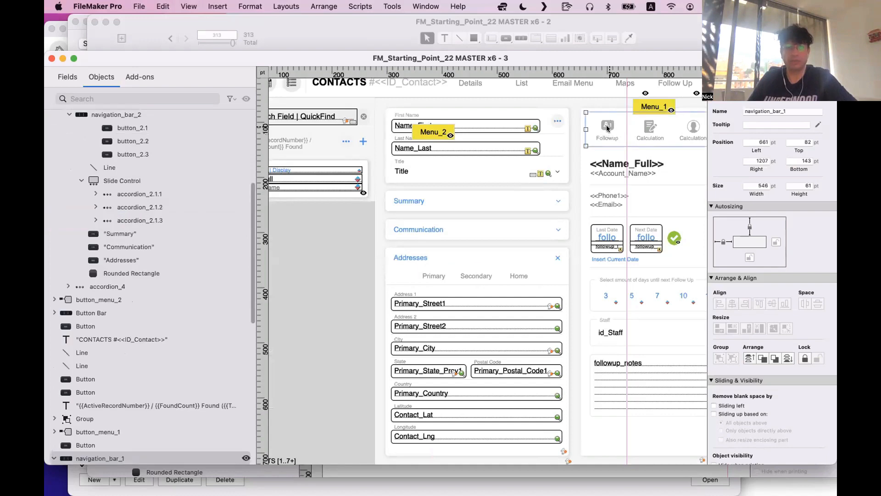
{"action": "scroll", "coordinate": [110, 390], "scroll_direction": "down", "scroll_amount": 3}
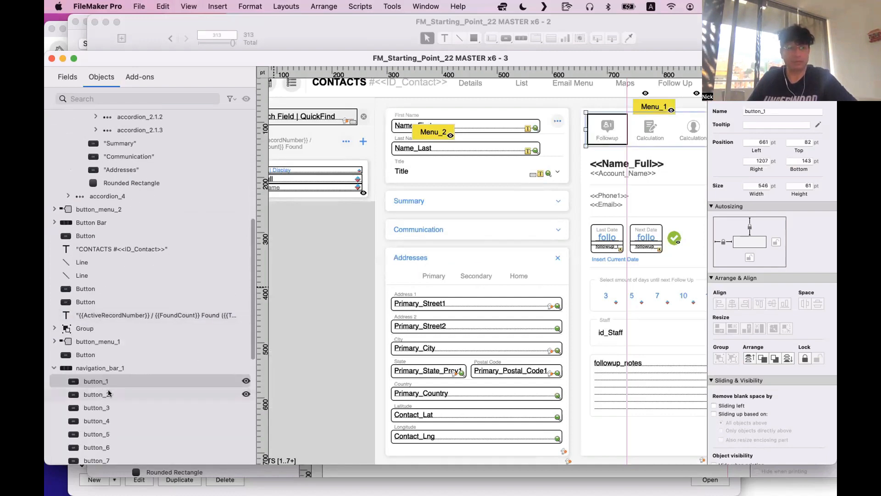
{"action": "scroll", "coordinate": [108, 417], "scroll_direction": "up", "scroll_amount": 10}
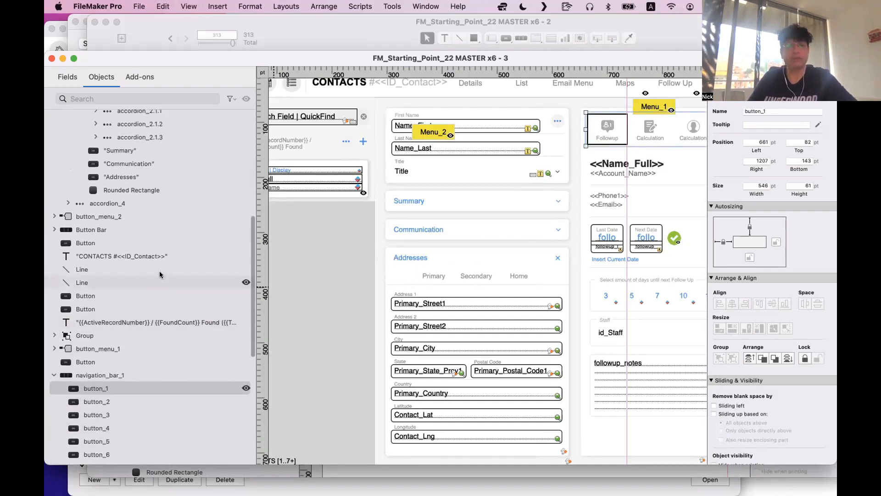
Compare button_2.1 in navigation_bar_2 with the nested panels accordion_2.1.1, accordion_2.1.2 and accordion_2.1.3
{"action": "scroll", "coordinate": [158, 304], "scroll_direction": "down", "scroll_amount": 1}
{"action": "left_click", "coordinate": [110, 293]}
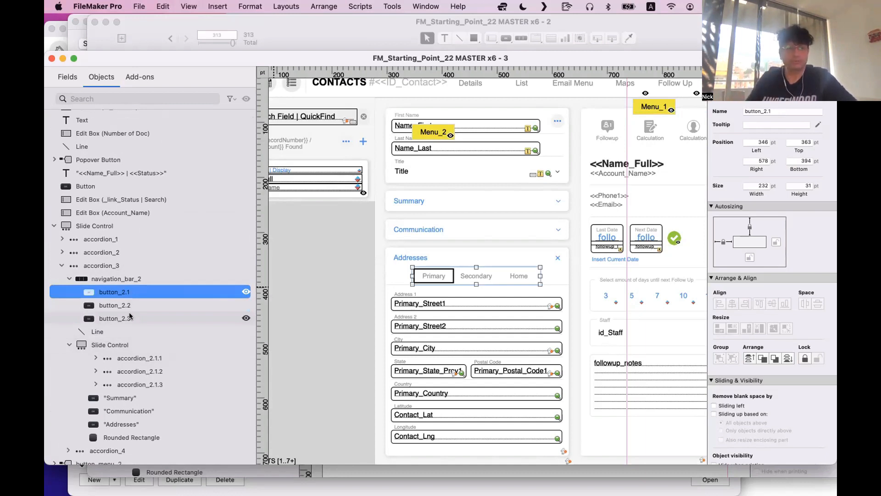
{"action": "left_click", "coordinate": [146, 359]}
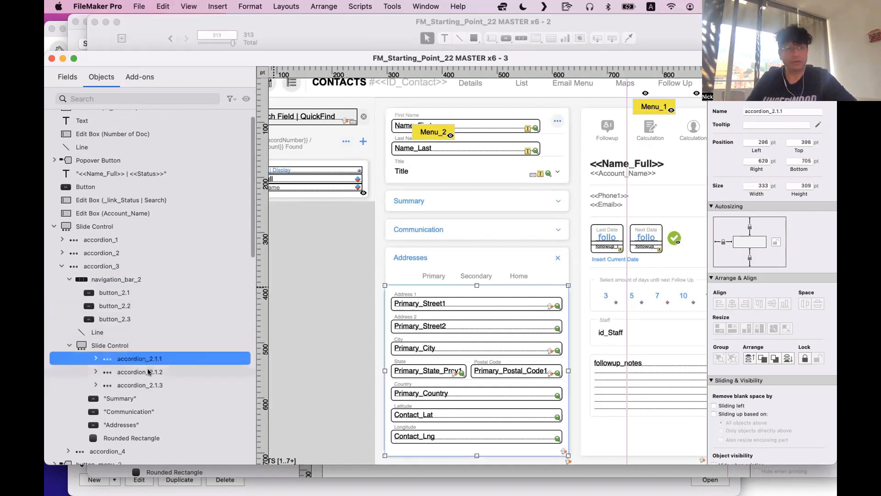
{"action": "left_click", "coordinate": [148, 372]}
{"action": "left_click", "coordinate": [147, 385]}
{"action": "scroll", "coordinate": [147, 384], "scroll_direction": "down", "scroll_amount": 1}
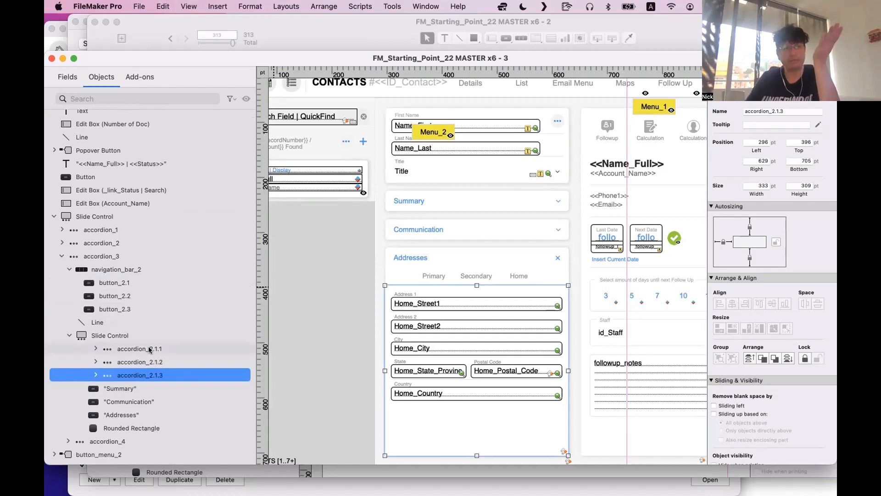
Switch to the Layout #313 window and paste the tab control with Com., Bill, Ship and Home tabs beside the slide control
{"action": "left_click", "coordinate": [356, 30]}
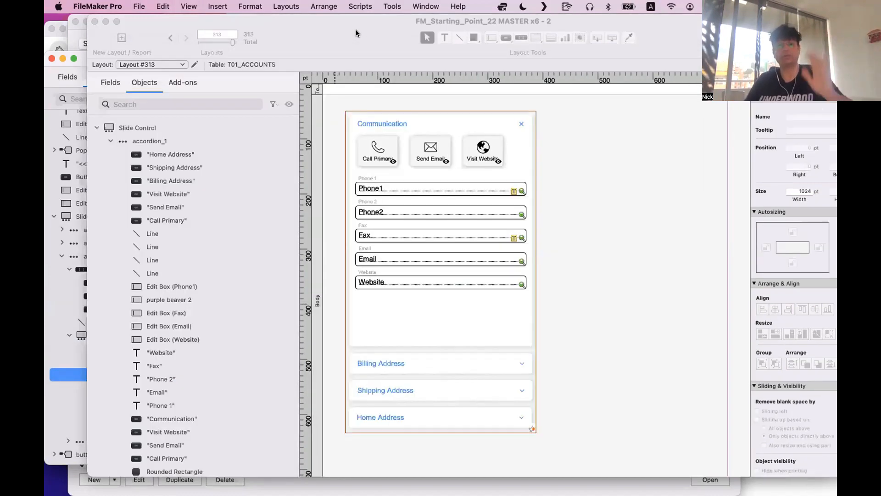
{"action": "left_click", "coordinate": [552, 163]}
{"action": "key", "text": "super+v"}
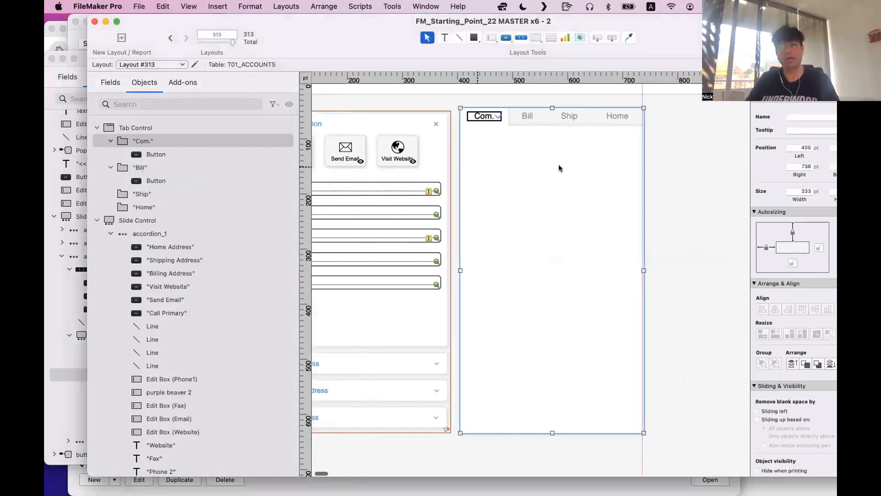
{"action": "left_click", "coordinate": [655, 178]}
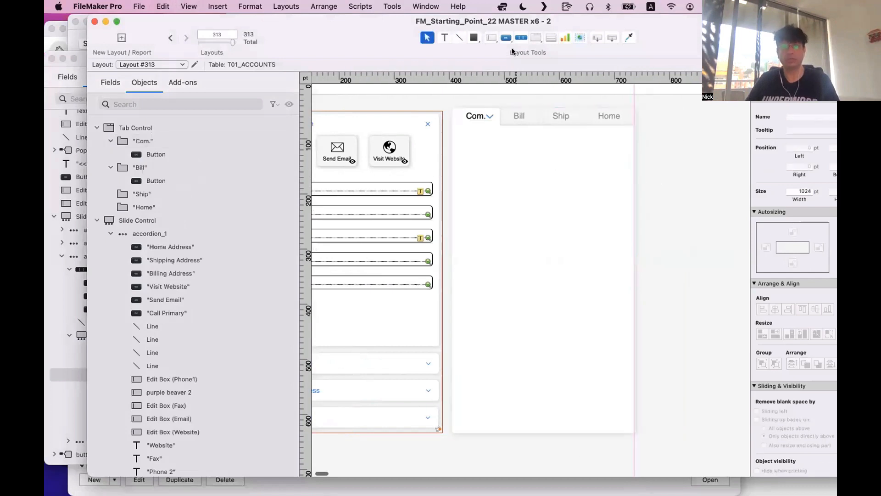
Draw a nested tab control about 283 by 482 pt inside the Com. tab and create tabs 1, 2 and 3
{"action": "left_click", "coordinate": [536, 38]}
{"action": "left_click", "coordinate": [562, 54]}
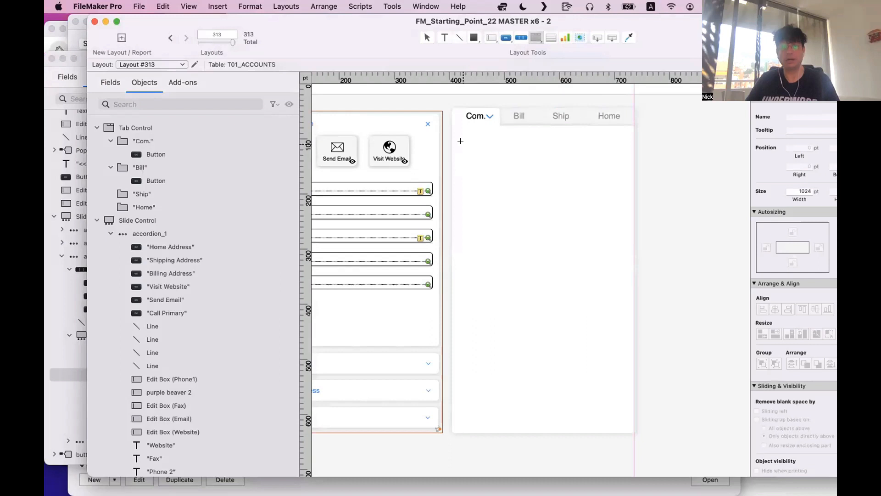
{"action": "left_click_drag", "start_coordinate": [462, 142], "coordinate": [619, 409]}
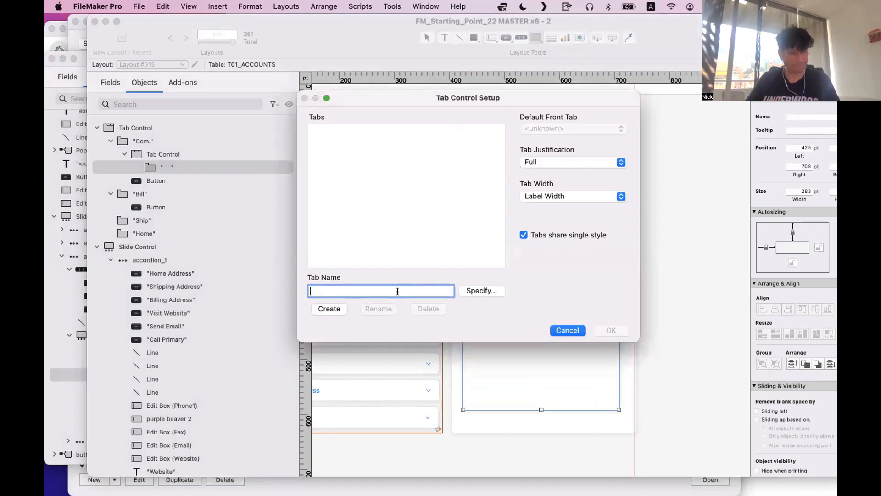
{"action": "type", "text": "1"}
{"action": "left_click", "coordinate": [333, 308]}
{"action": "type", "text": "2"}
{"action": "left_click", "coordinate": [334, 309]}
{"action": "type", "text": "3"}
{"action": "left_click", "coordinate": [334, 308]}
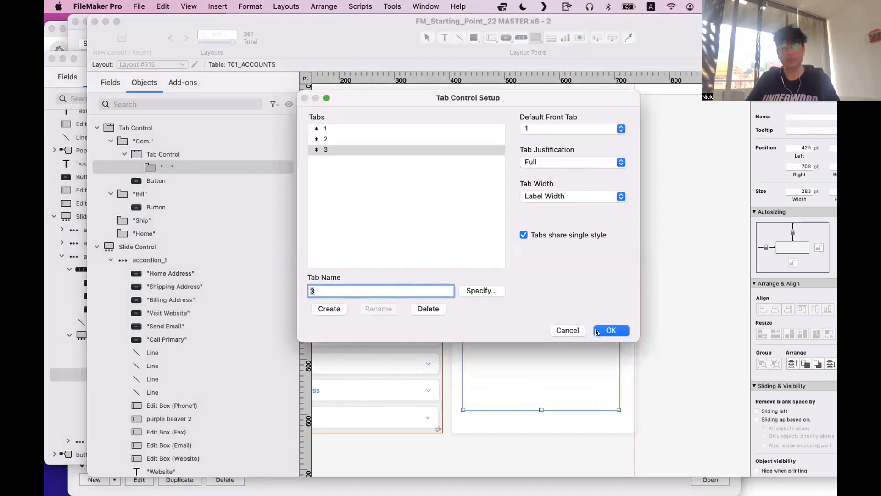
{"action": "left_click", "coordinate": [610, 330]}
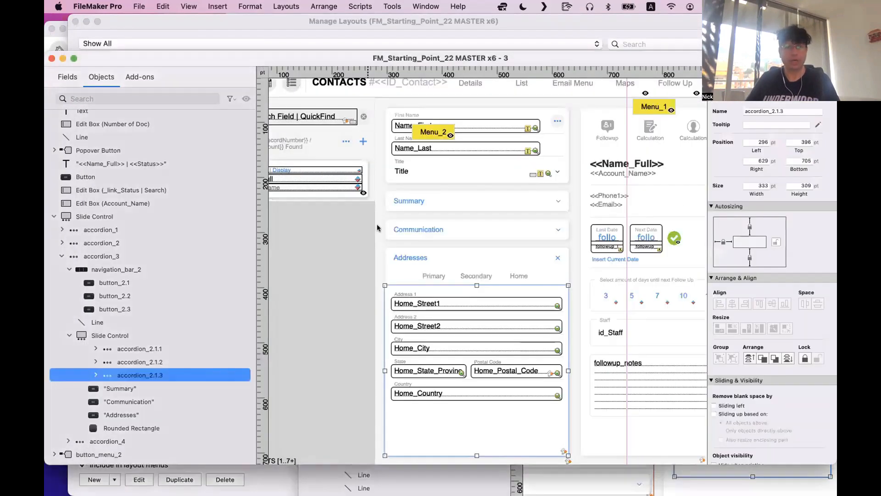
Check the button bar setup of the Primary segment on the Contacts layout and return to Layout #313
{"action": "left_click", "coordinate": [437, 276]}
{"action": "double_click", "coordinate": [438, 275]}
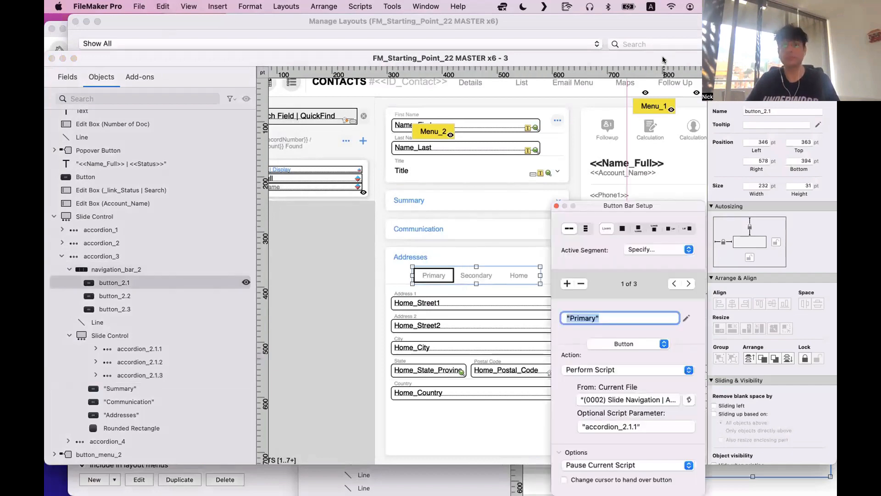
{"action": "left_click_drag", "start_coordinate": [662, 56], "coordinate": [660, 62]}
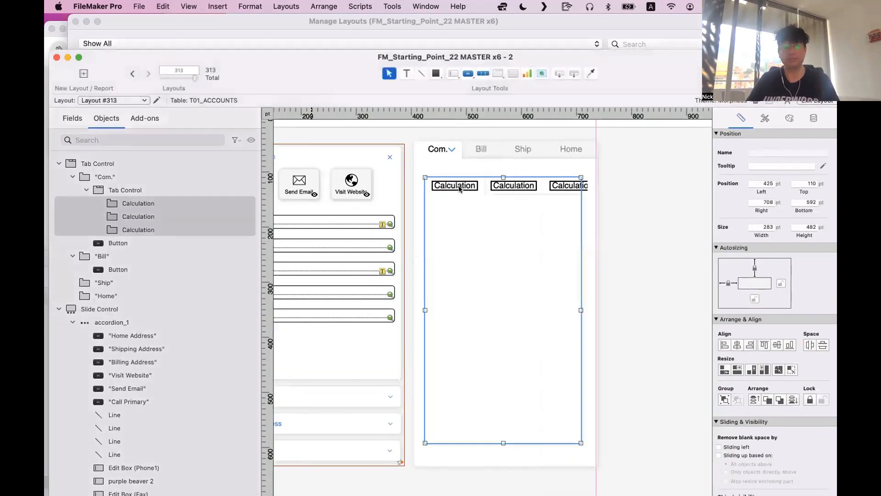
Reopen the nested tab control's setup and rename its first tab as Primary
{"action": "double_click", "coordinate": [461, 189]}
{"action": "left_click", "coordinate": [333, 129]}
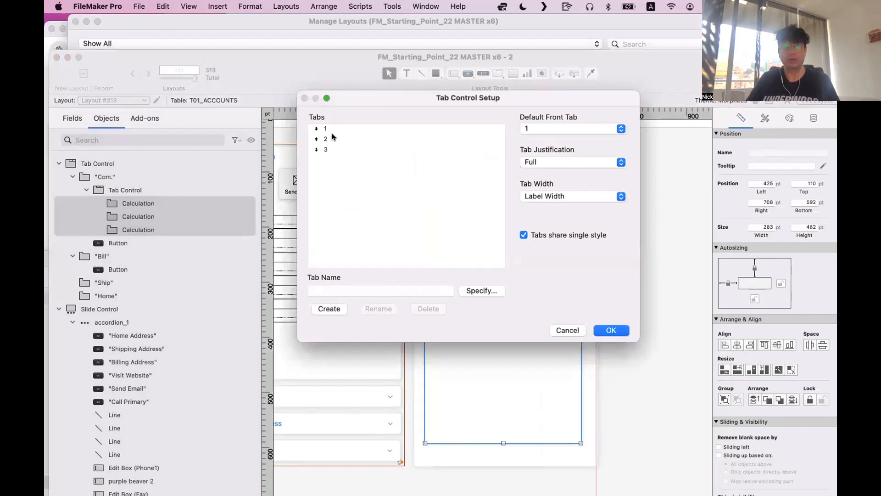
{"action": "double_click", "coordinate": [333, 288]}
{"action": "type", "text": "\"Primary\""}
{"action": "left_click", "coordinate": [379, 310]}
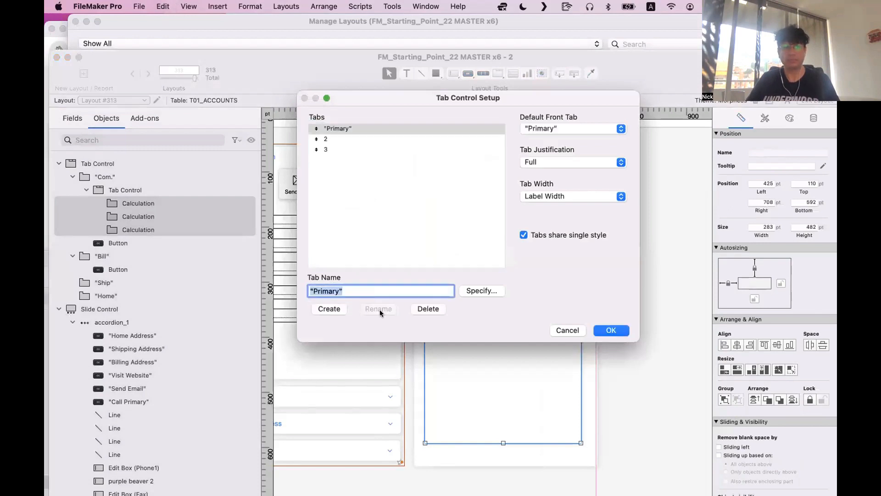
Rename the nested tab control's second tab as Secondary
{"action": "left_click", "coordinate": [322, 144]}
{"action": "left_click", "coordinate": [323, 143]}
{"action": "double_click", "coordinate": [347, 292]}
{"action": "type", "text": "Secondar"}
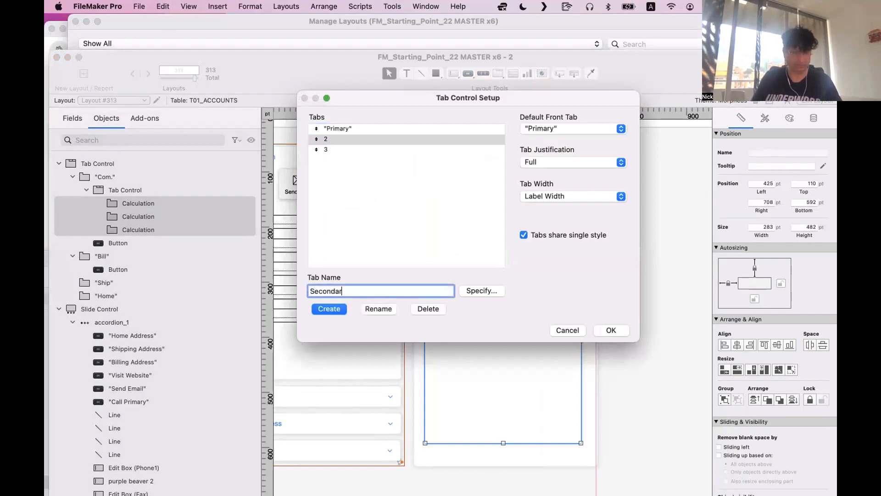
{"action": "left_click", "coordinate": [372, 312]}
Rename the nested tab control's third tab as Supplier and apply the tab setup
{"action": "left_click_drag", "start_coordinate": [335, 142], "coordinate": [338, 148]}
{"action": "left_click", "coordinate": [338, 150]}
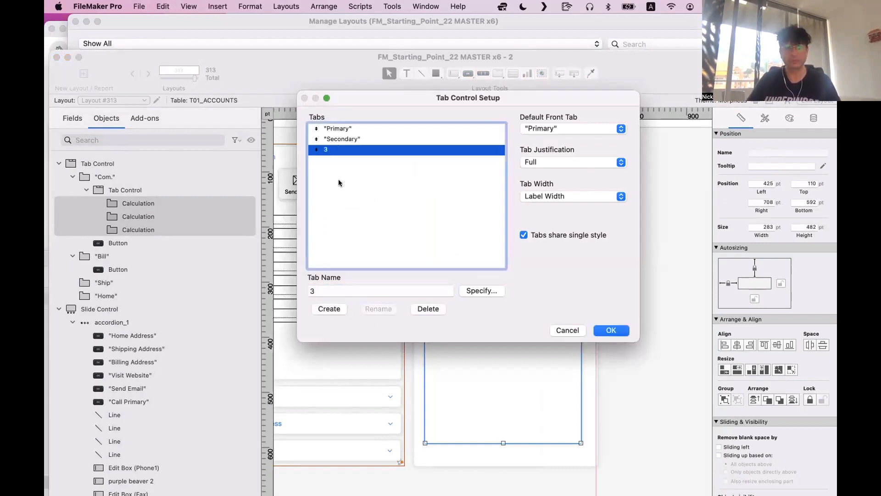
{"action": "double_click", "coordinate": [348, 290]}
{"action": "type", "text": "Supplier"}
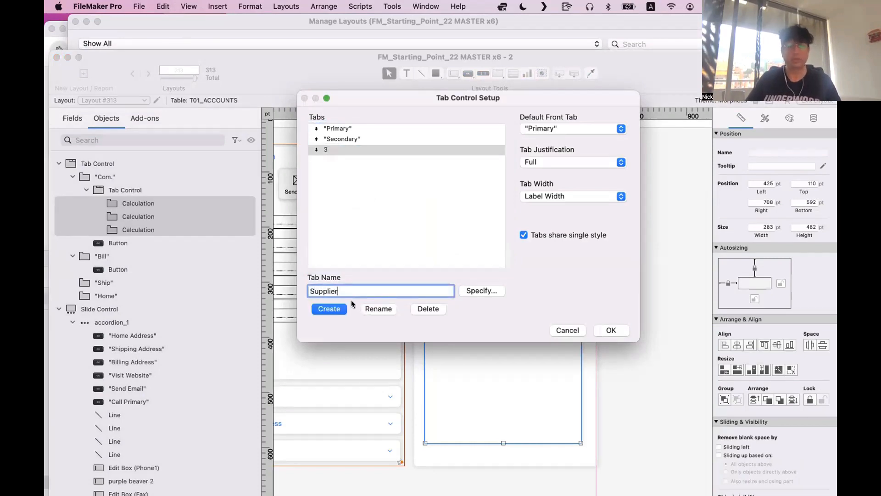
{"action": "left_click", "coordinate": [378, 309]}
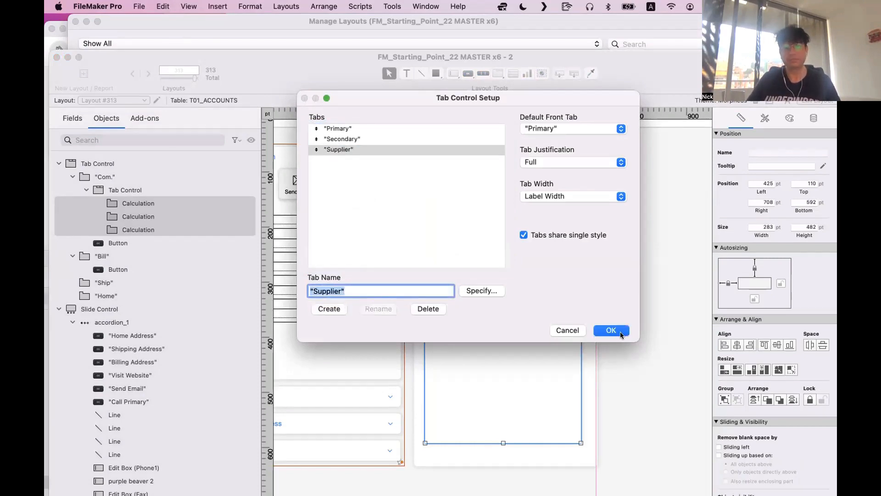
{"action": "left_click", "coordinate": [611, 330]}
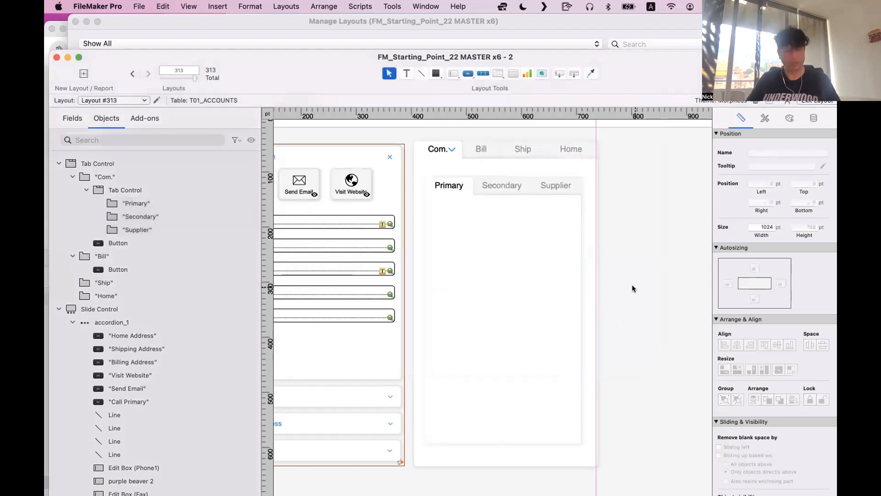
Put Layout #313 and the Contacts layout into Browse mode and arrange their windows side by side
{"action": "key", "text": "super+b"}
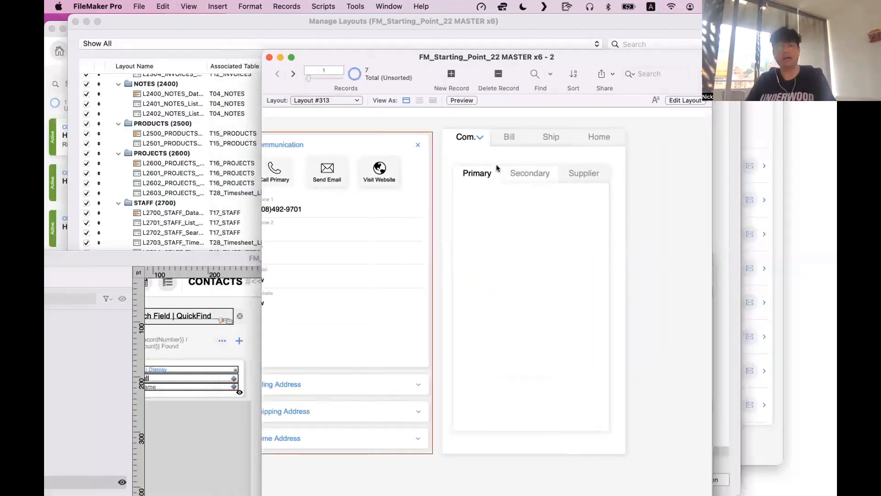
{"action": "left_click_drag", "start_coordinate": [377, 59], "coordinate": [533, 55]}
{"action": "left_click_drag", "start_coordinate": [285, 258], "coordinate": [286, 195]}
{"action": "key", "text": "super+b"}
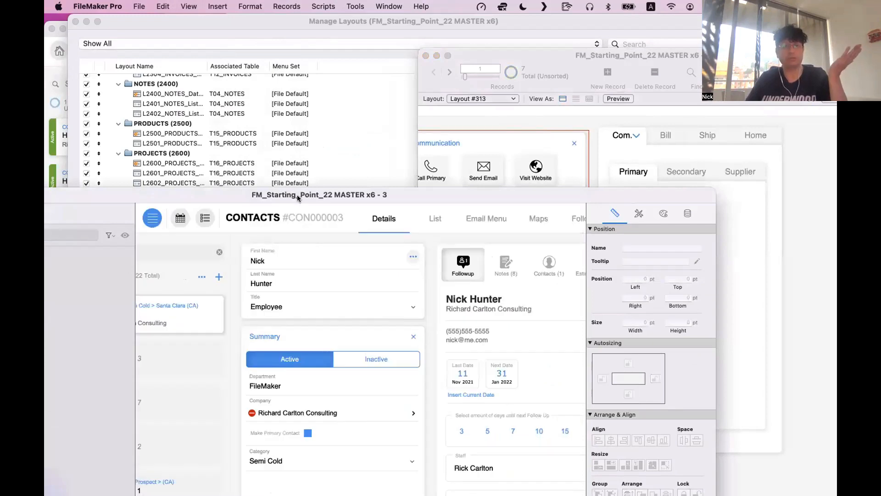
{"action": "left_click_drag", "start_coordinate": [296, 195], "coordinate": [218, 52]}
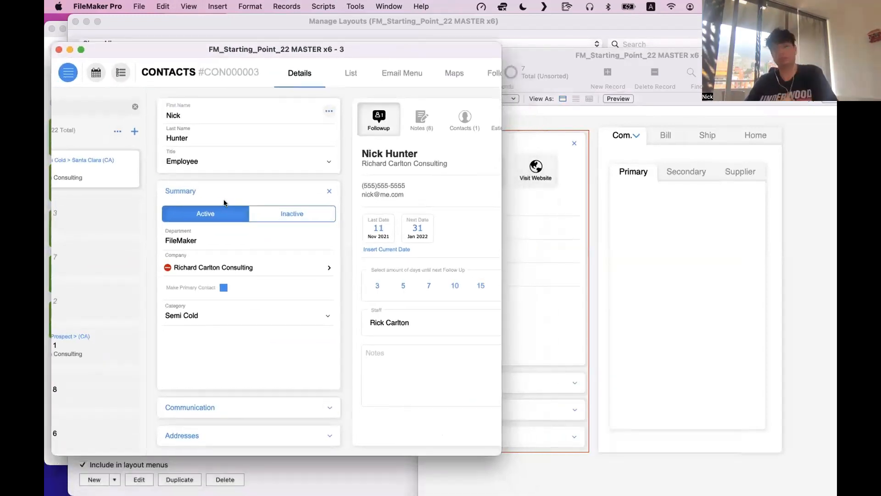
Expand the Contacts layout's Addresses accordion and compare it with the Secondary tab of Layout #313's nested tab control
{"action": "left_click", "coordinate": [267, 437]}
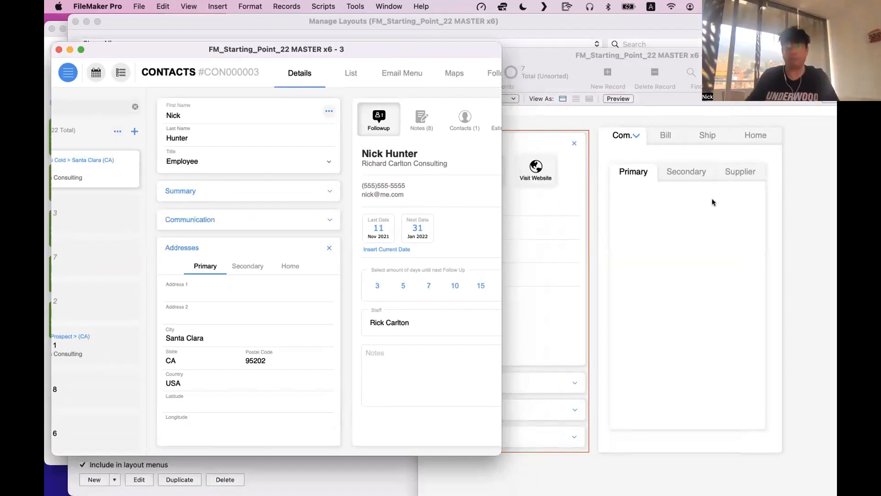
{"action": "left_click", "coordinate": [690, 173]}
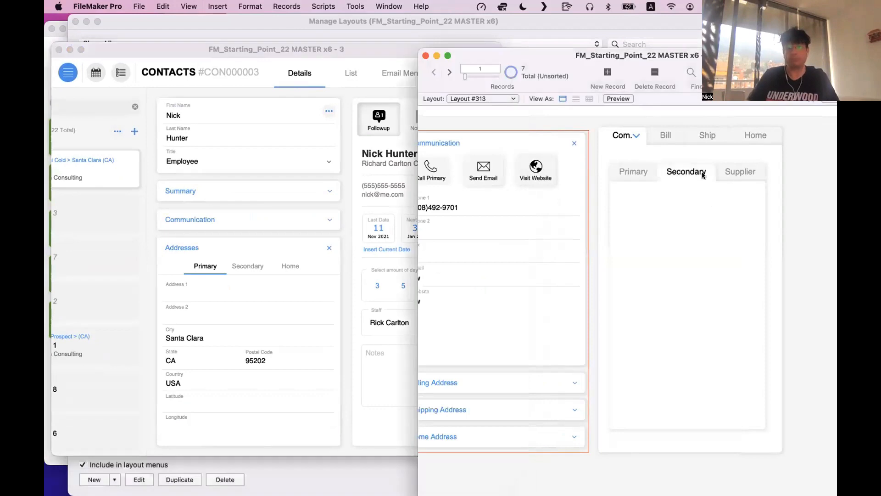
{"action": "left_click", "coordinate": [322, 314]}
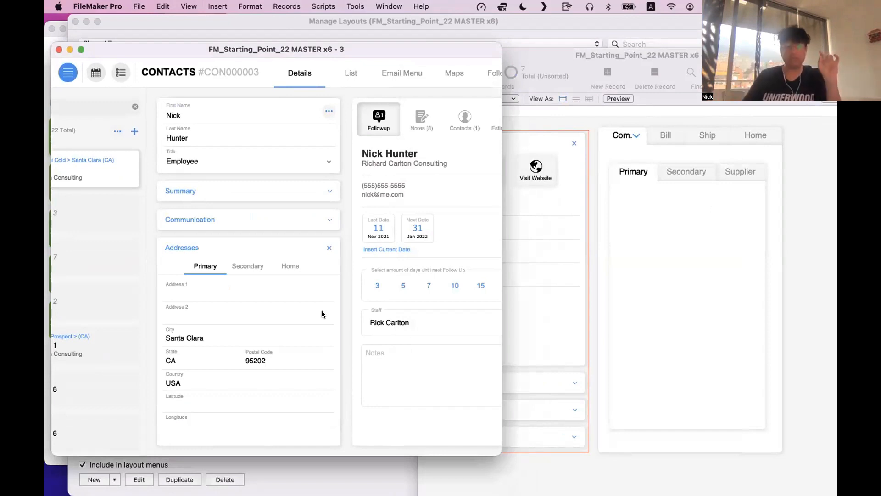
Demonstrate the Contacts accordions by expanding Communication, Summary and Addresses in turn
{"action": "scroll", "coordinate": [315, 308], "scroll_direction": "left", "scroll_amount": 4}
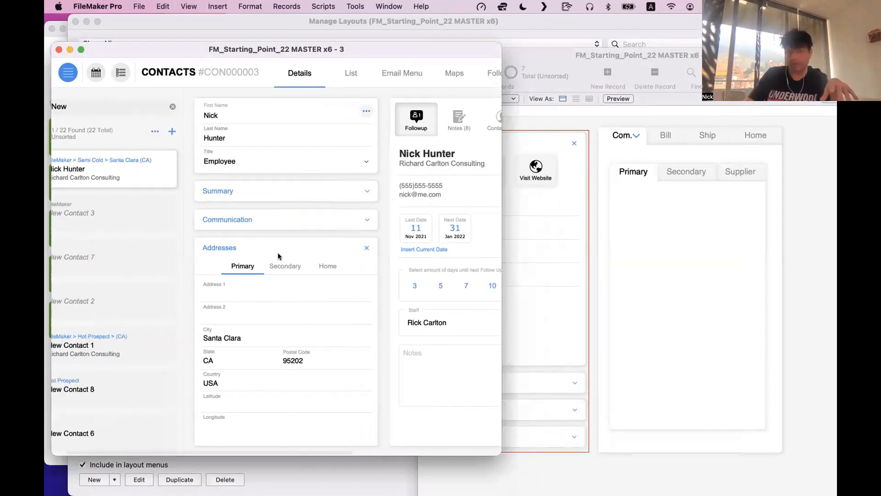
{"action": "left_click", "coordinate": [254, 216]}
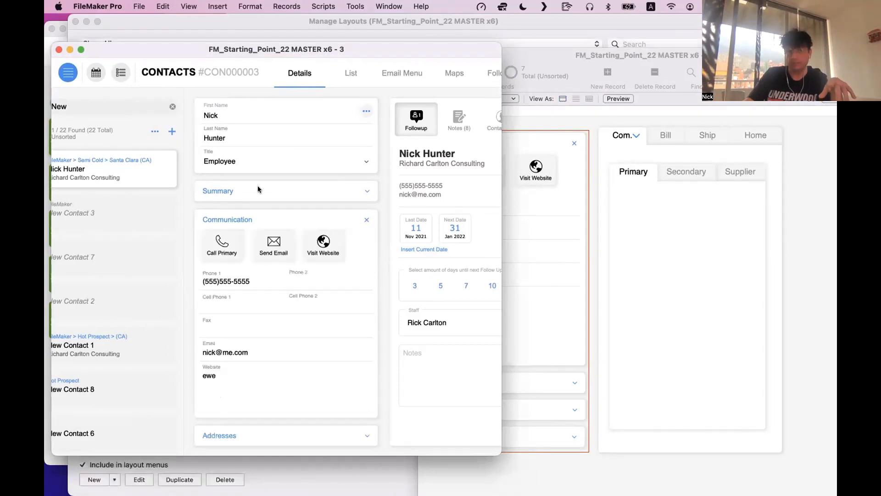
{"action": "left_click", "coordinate": [257, 189]}
{"action": "left_click", "coordinate": [271, 435]}
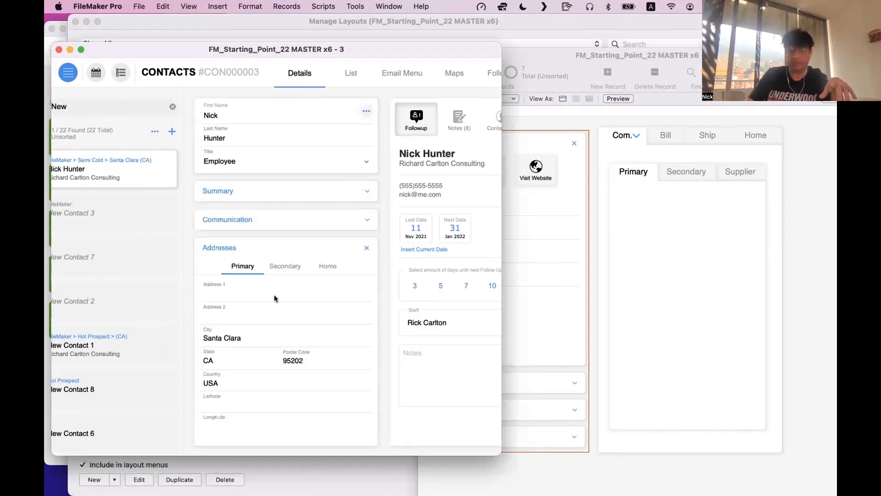
Cycle repeatedly through the Primary, Secondary and Home slides inside the Addresses accordion, ending on Primary
{"action": "left_click", "coordinate": [321, 264]}
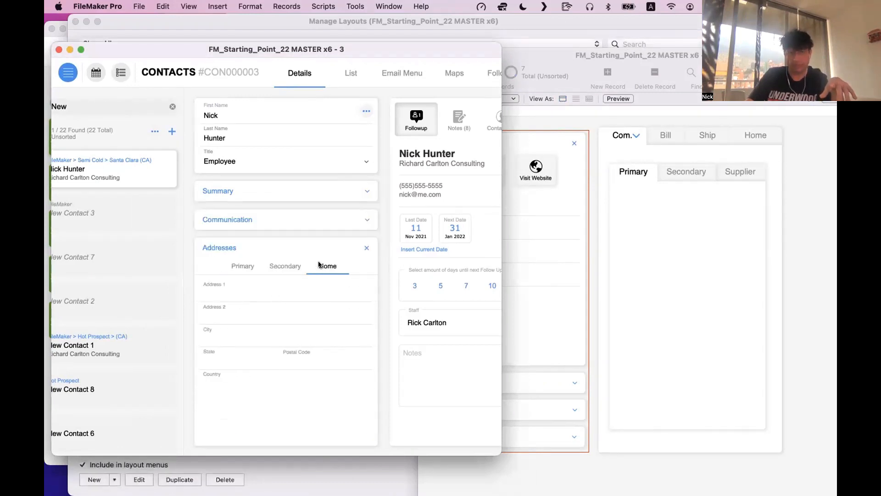
{"action": "left_click", "coordinate": [285, 264]}
{"action": "left_click", "coordinate": [240, 265]}
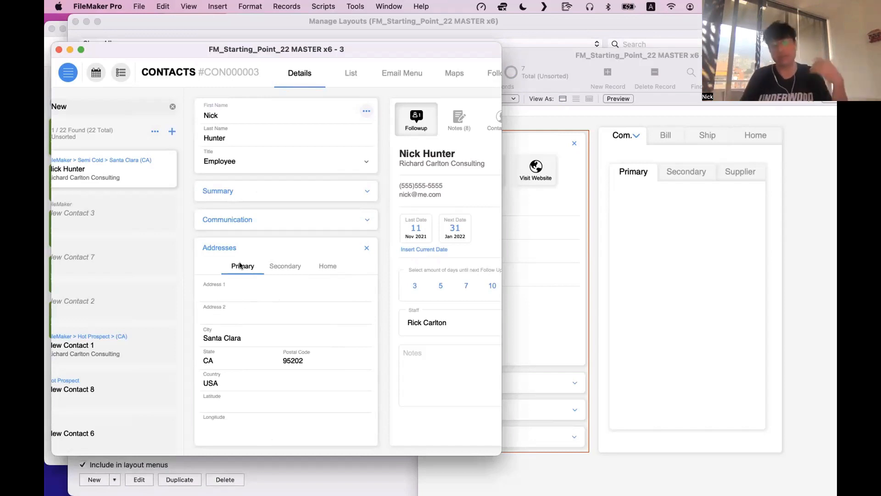
{"action": "left_click", "coordinate": [275, 268]}
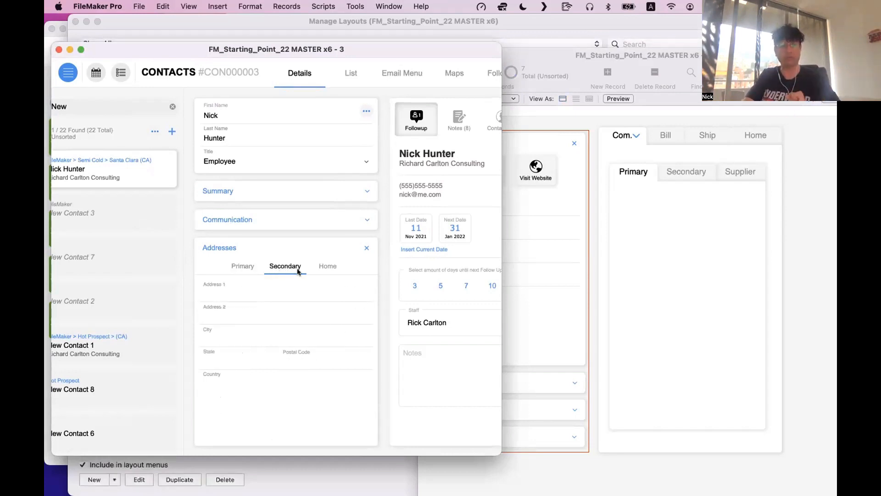
{"action": "left_click", "coordinate": [329, 269]}
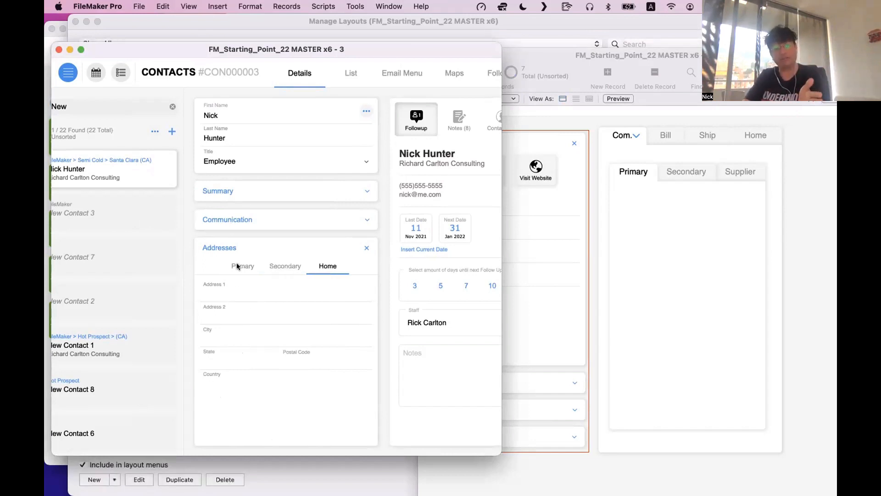
{"action": "scroll", "coordinate": [238, 265], "scroll_direction": "right", "scroll_amount": 1}
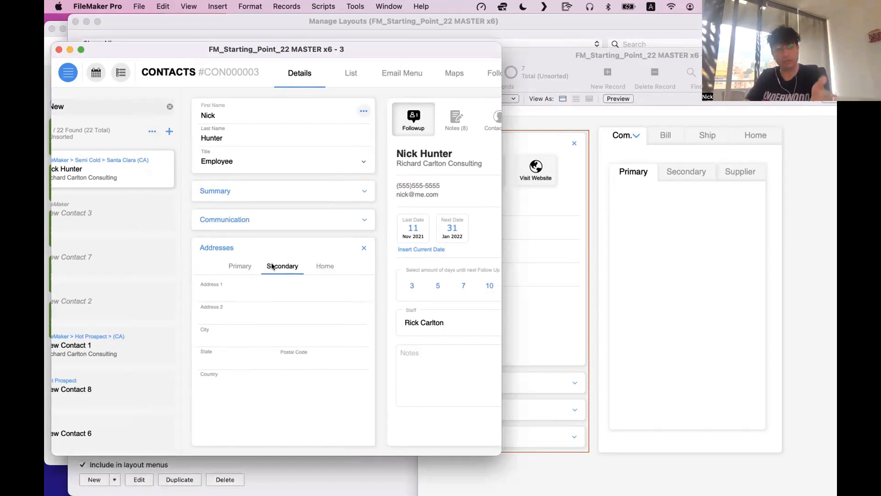
{"action": "left_click", "coordinate": [233, 266]}
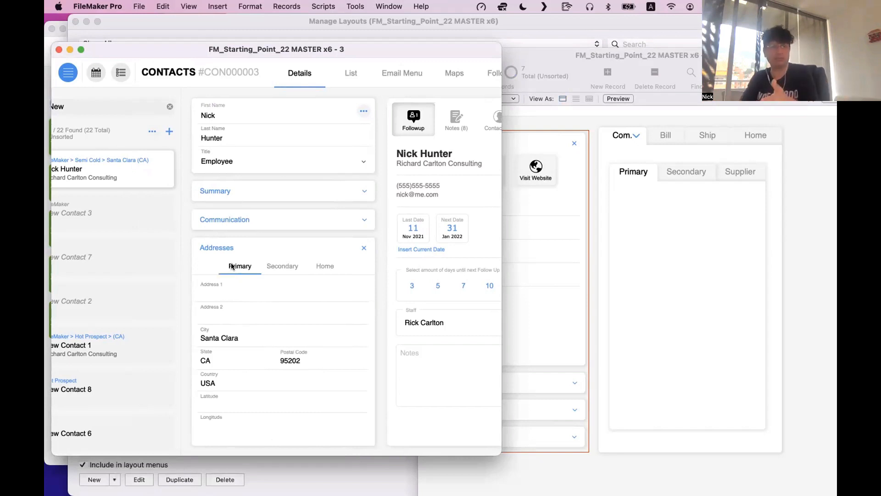
{"action": "scroll", "coordinate": [234, 267], "scroll_direction": "right", "scroll_amount": 3}
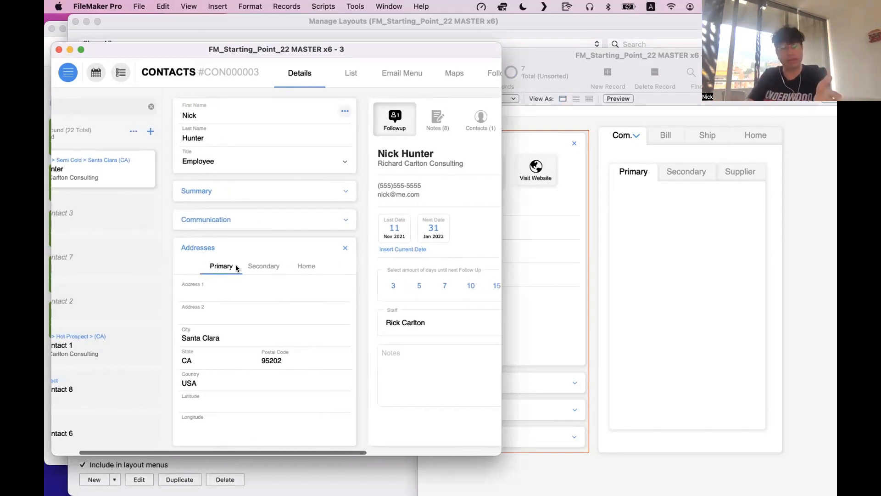
{"action": "left_click", "coordinate": [277, 265]}
{"action": "left_click", "coordinate": [302, 265]}
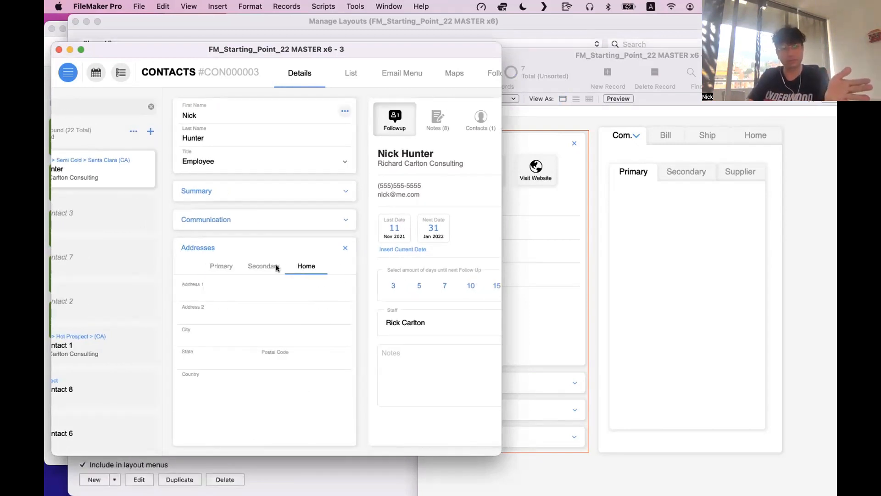
{"action": "left_click", "coordinate": [222, 266]}
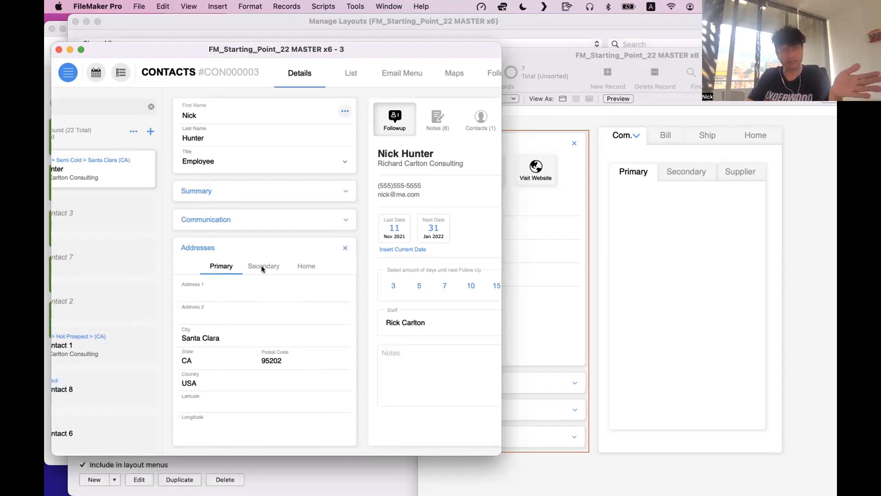
Widen the Contacts window to fit the whole layout, and step to the following contact record and back
{"action": "scroll", "coordinate": [261, 266], "scroll_direction": "left", "scroll_amount": 3}
{"action": "scroll", "coordinate": [285, 281], "scroll_direction": "right", "scroll_amount": 10}
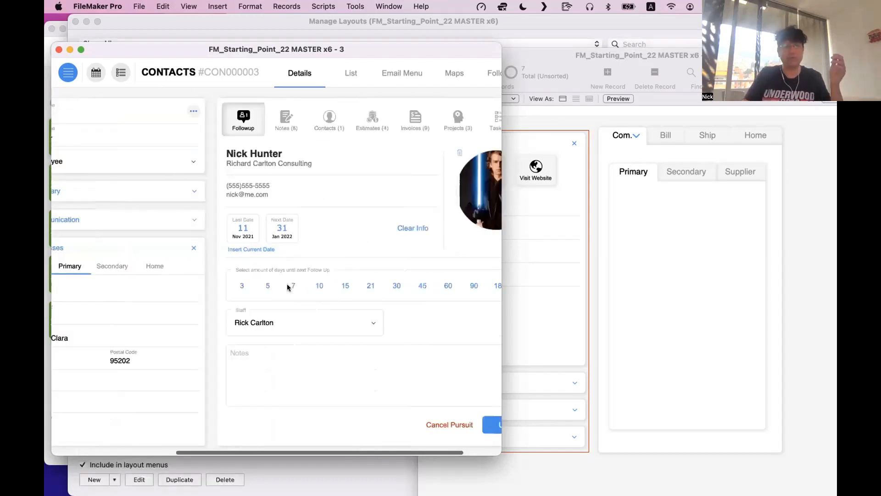
{"action": "left_click_drag", "start_coordinate": [499, 454], "coordinate": [817, 473]}
{"action": "scroll", "coordinate": [329, 331], "scroll_direction": "down", "scroll_amount": 2}
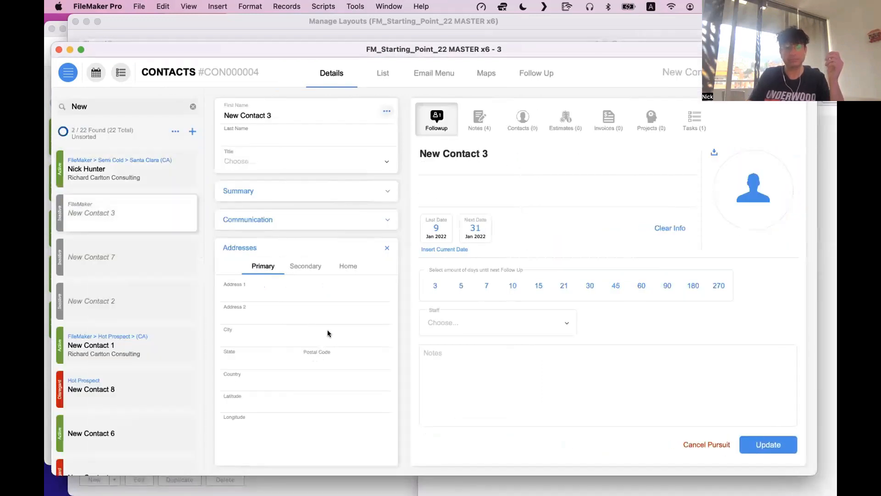
{"action": "scroll", "coordinate": [323, 330], "scroll_direction": "up", "scroll_amount": 2}
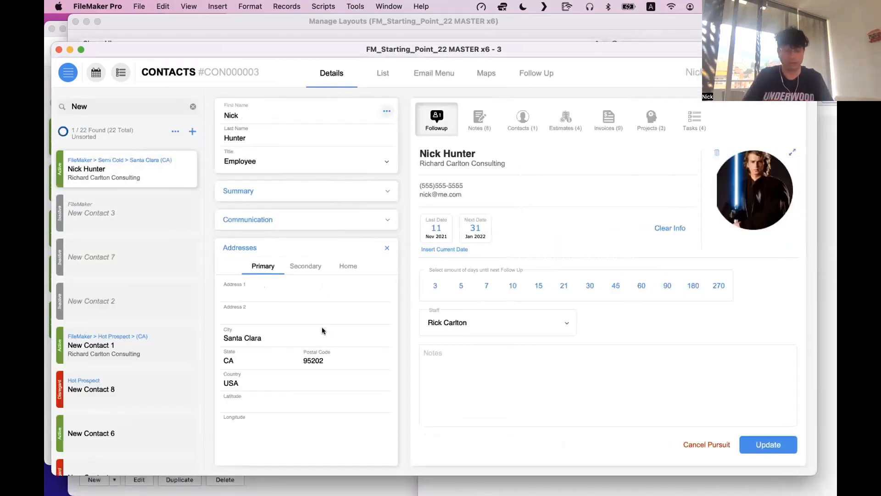
Examine the swipe gestures option of the Addresses accordion's nested slide control in Layout mode, and return to Browse mode
{"action": "key", "text": "super+l"}
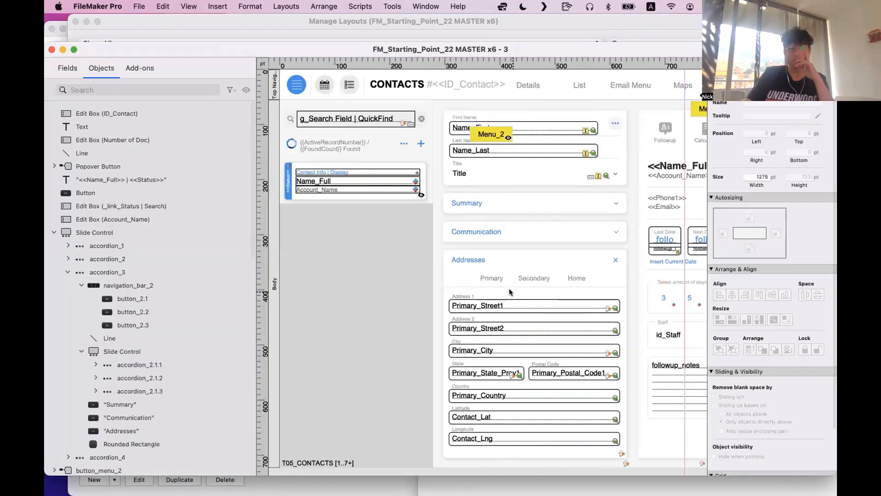
{"action": "double_click", "coordinate": [508, 288]}
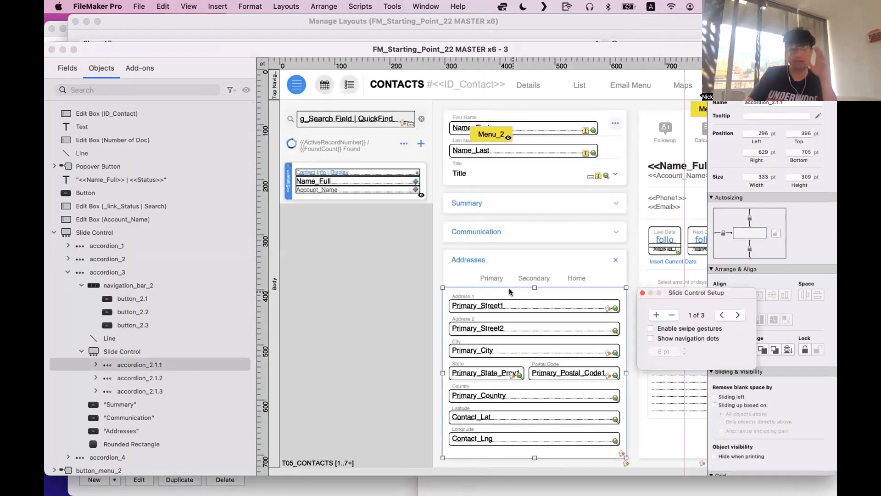
{"action": "left_click", "coordinate": [659, 328]}
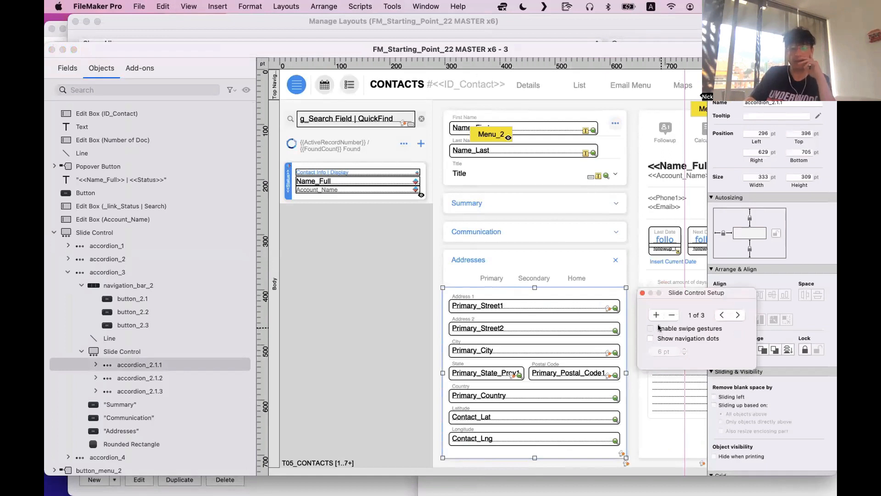
{"action": "left_click", "coordinate": [641, 292]}
{"action": "left_click", "coordinate": [482, 352]}
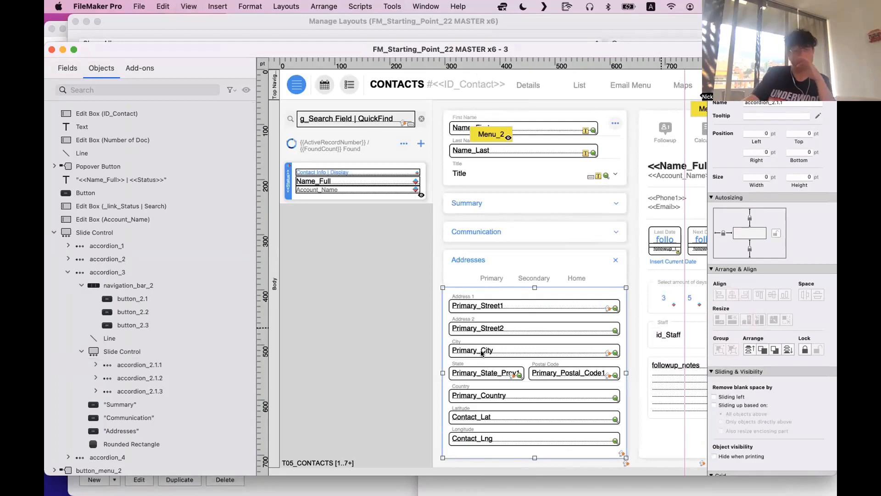
{"action": "key", "text": "super+b"}
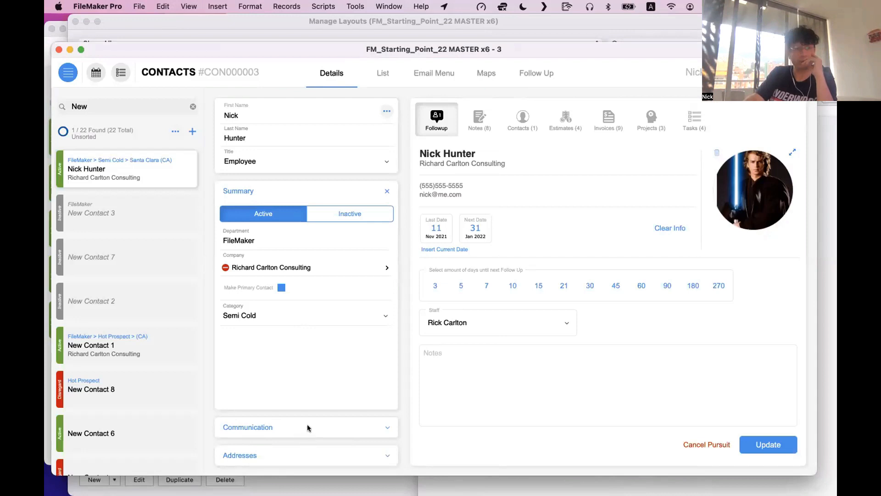
Test moving between the Addresses accordion's Primary and Secondary slides, and stepping to the following contact record and back
{"action": "left_click", "coordinate": [305, 453]}
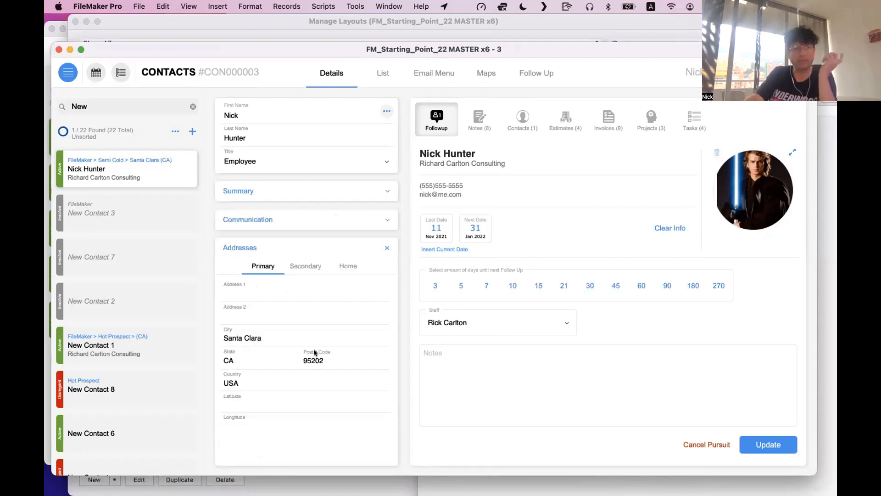
{"action": "left_click", "coordinate": [306, 267]}
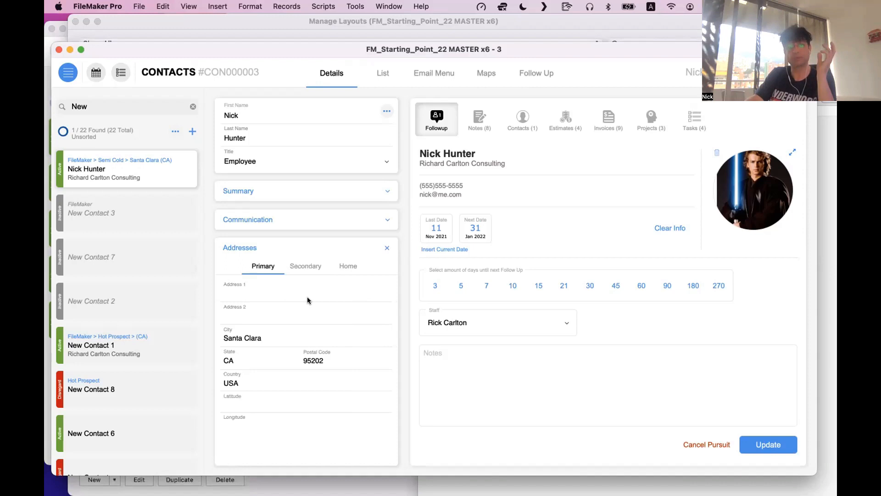
{"action": "left_click", "coordinate": [306, 265]}
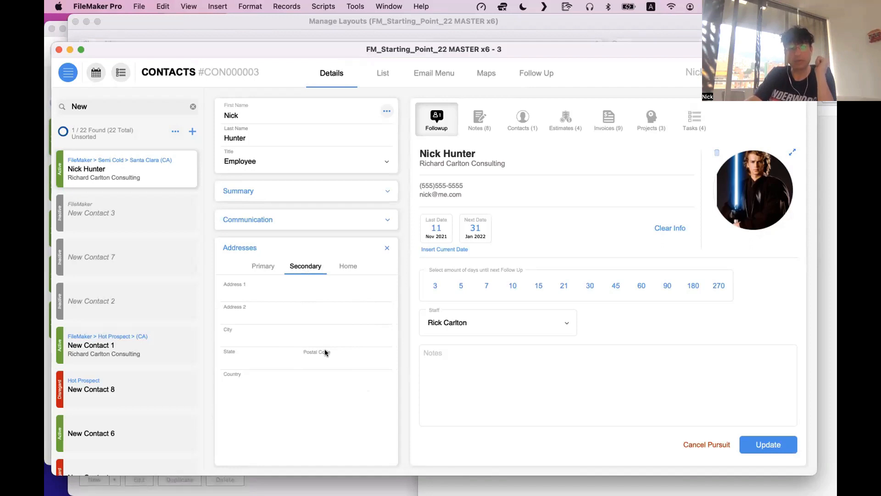
{"action": "scroll", "coordinate": [324, 348], "scroll_direction": "left", "scroll_amount": 3}
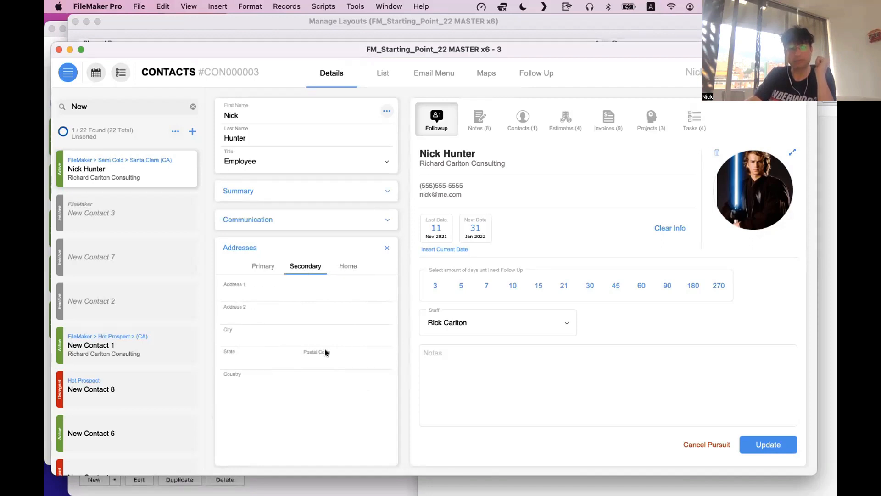
{"action": "scroll", "coordinate": [324, 352], "scroll_direction": "left", "scroll_amount": 3}
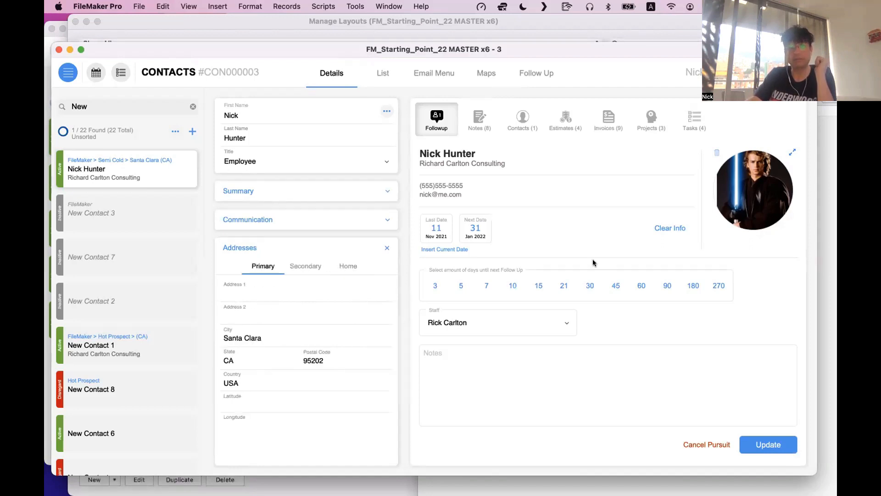
{"action": "key", "text": "ctrl+Down"}
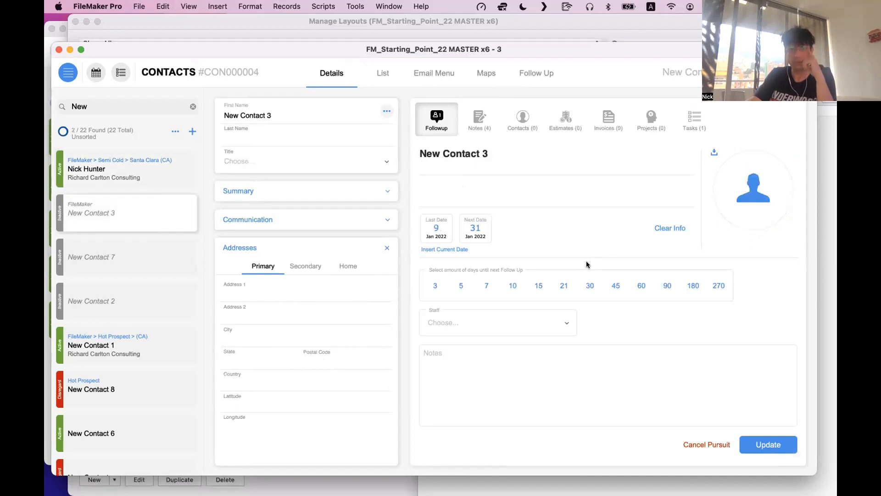
{"action": "key", "text": "ctrl+Up"}
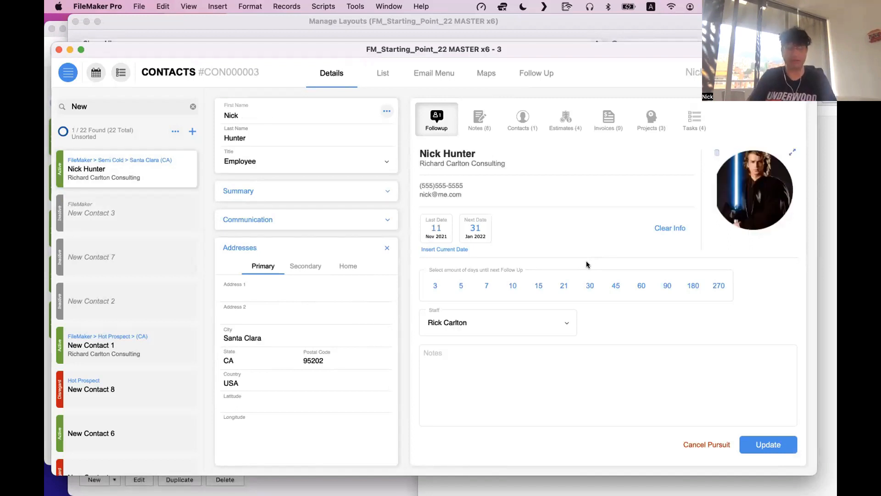
Examine the slide control containing slide_1, which holds the follow-up details, in Layout mode
{"action": "key", "text": "super+l"}
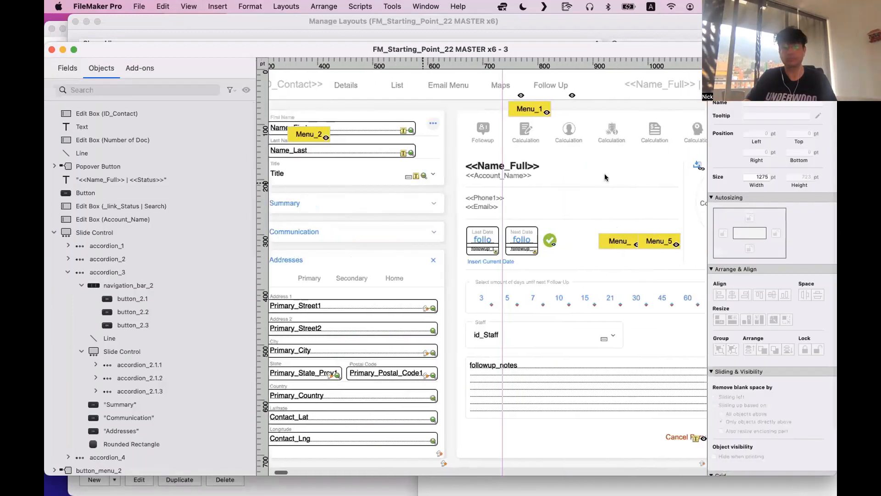
{"action": "left_click", "coordinate": [605, 177]}
{"action": "left_click", "coordinate": [646, 169]}
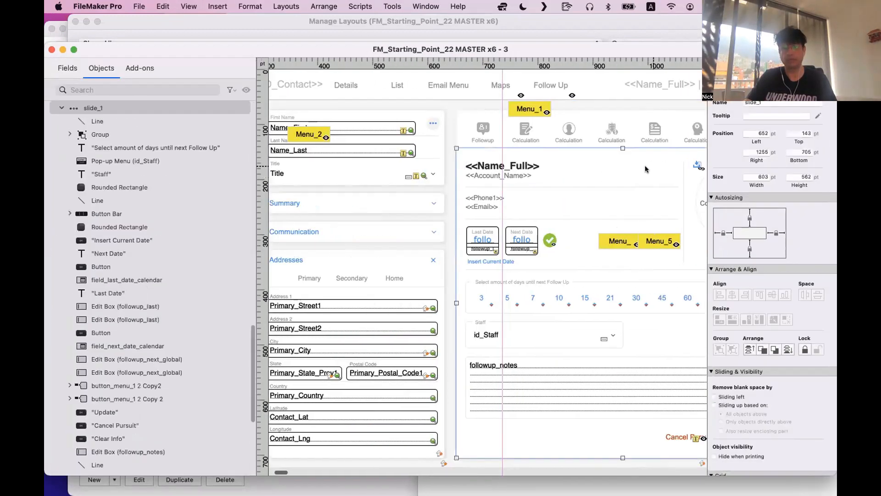
{"action": "double_click", "coordinate": [667, 156]}
{"action": "scroll", "coordinate": [666, 156], "scroll_direction": "left", "scroll_amount": 1}
{"action": "left_click", "coordinate": [376, 189]}
Return to Browse mode and swipe the contact's main slide control through Contacts to Estimates
{"action": "key", "text": "super+b"}
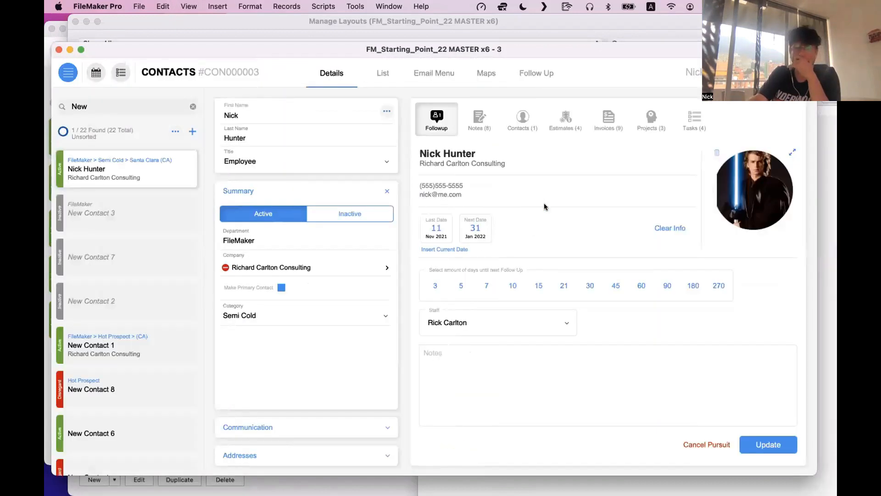
{"action": "scroll", "coordinate": [544, 207], "scroll_direction": "right", "scroll_amount": 5}
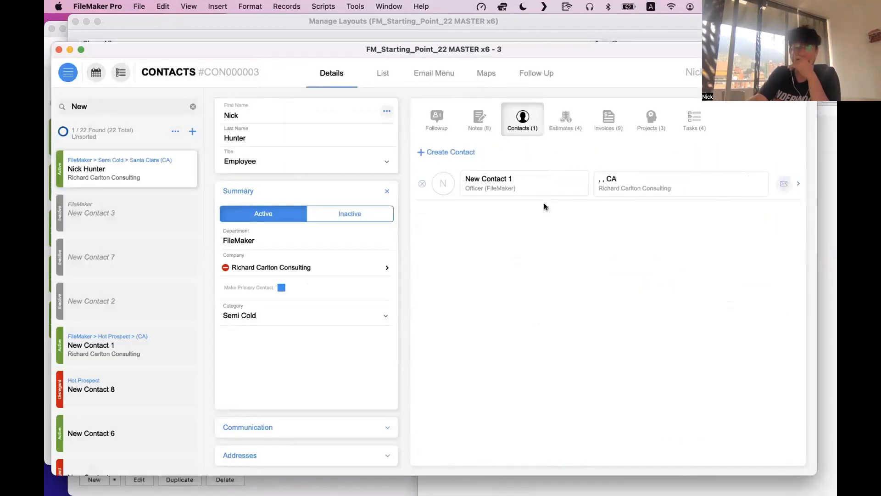
{"action": "scroll", "coordinate": [544, 206], "scroll_direction": "right", "scroll_amount": 2}
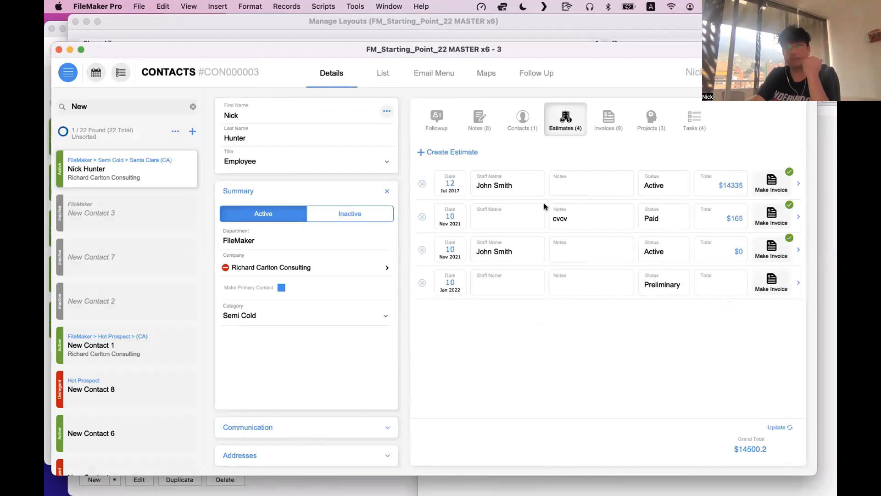
Swipe the contact's main slide control back and forth from Estimates, ending on the Notes slide
{"action": "scroll", "coordinate": [545, 202], "scroll_direction": "left", "scroll_amount": 6}
{"action": "scroll", "coordinate": [552, 167], "scroll_direction": "right", "scroll_amount": 4}
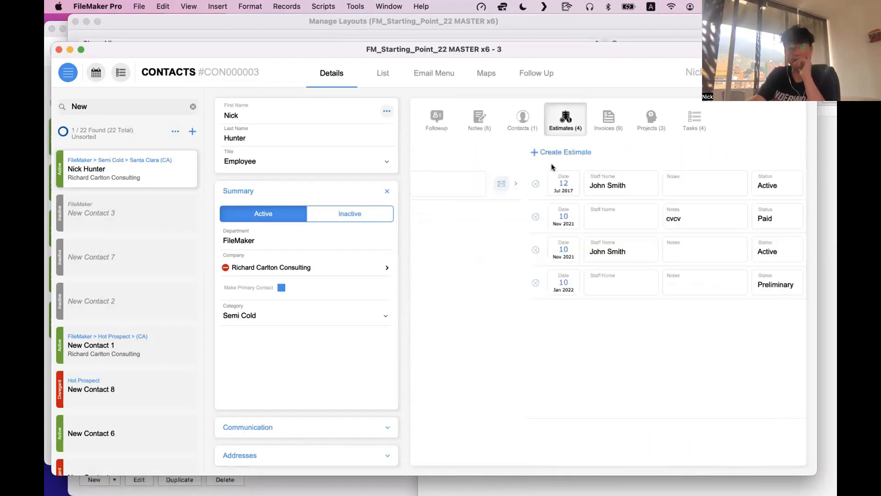
{"action": "scroll", "coordinate": [552, 167], "scroll_direction": "left", "scroll_amount": 2}
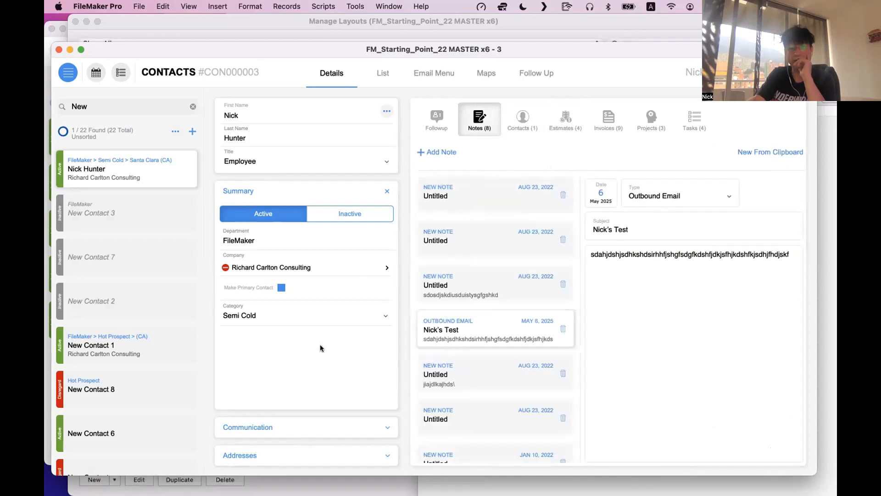
Open the Addresses accordion and swipe its nested slide control from Primary through Secondary to Home
{"action": "left_click", "coordinate": [324, 447]}
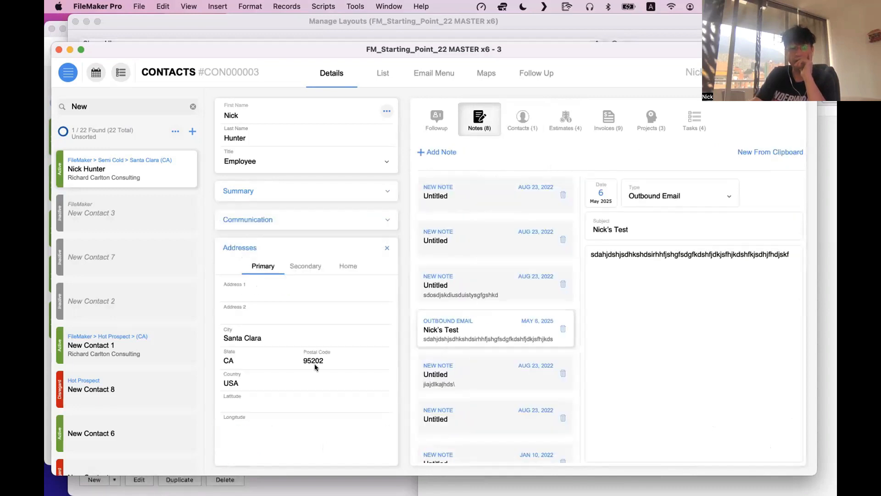
{"action": "scroll", "coordinate": [315, 340], "scroll_direction": "right", "scroll_amount": 2}
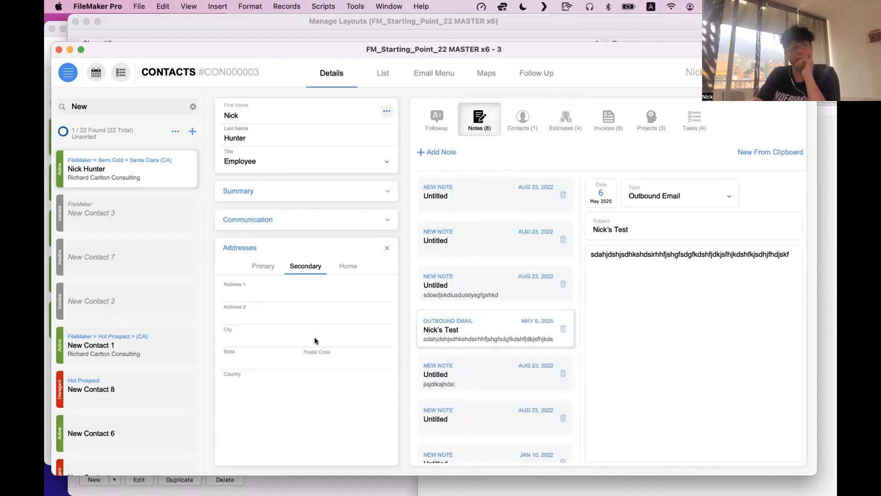
{"action": "scroll", "coordinate": [315, 340], "scroll_direction": "right", "scroll_amount": 2}
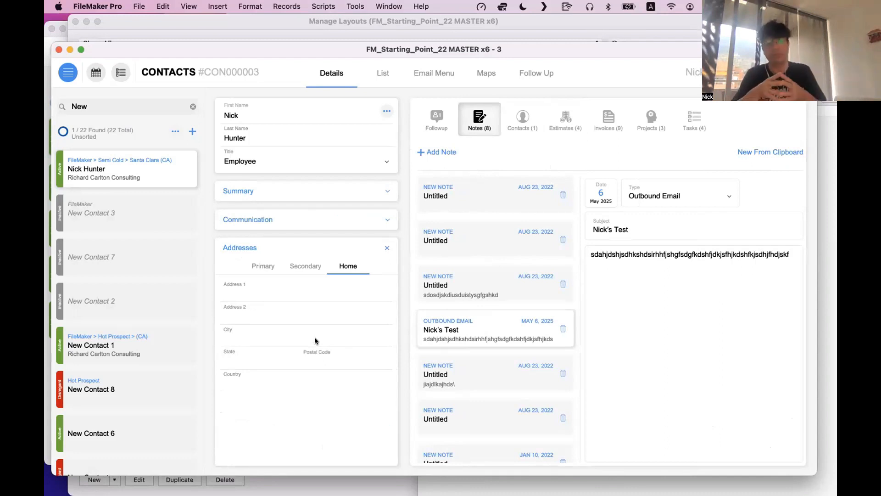
Compare the Addresses accordion's button bar navigation_bar_2 with the nested slide accordion_2.1.3 in Layout mode
{"action": "key", "text": "super+l"}
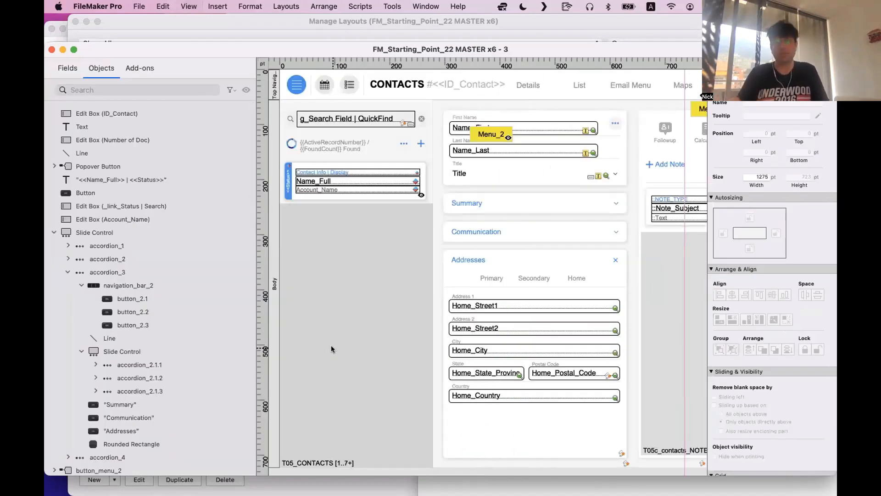
{"action": "left_click", "coordinate": [491, 279]}
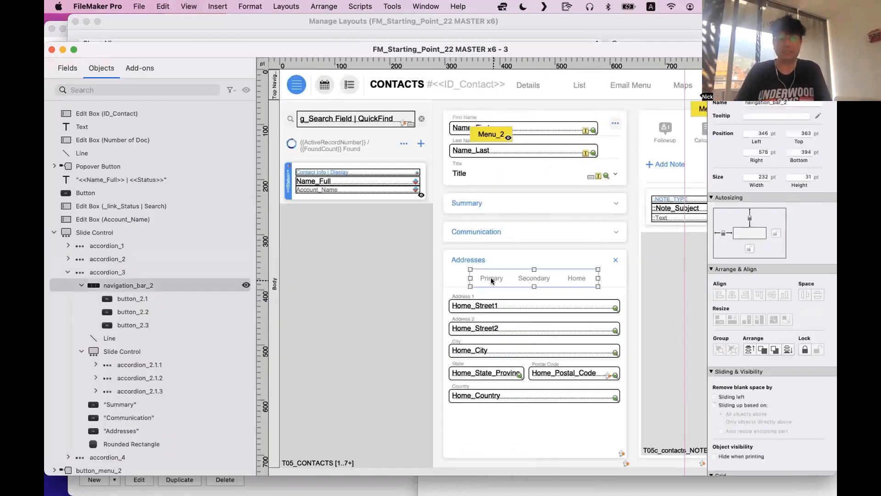
{"action": "left_click", "coordinate": [533, 415], "text": "shift"}
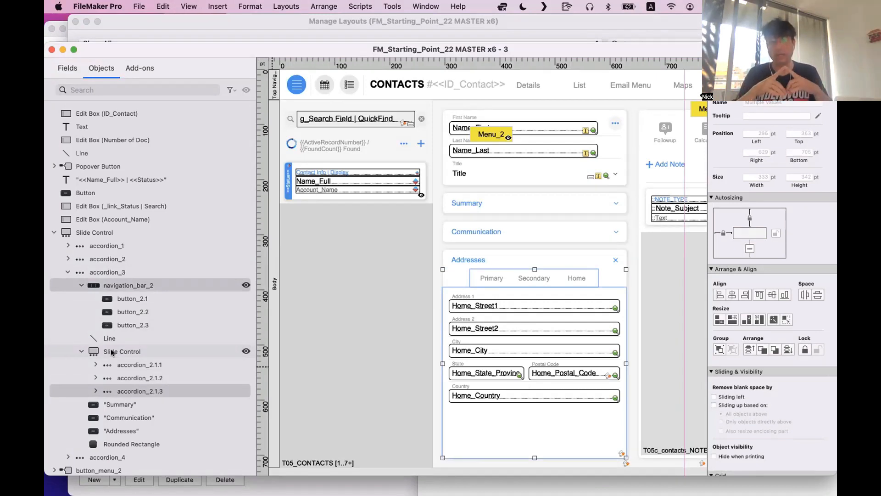
{"action": "left_click", "coordinate": [495, 272]}
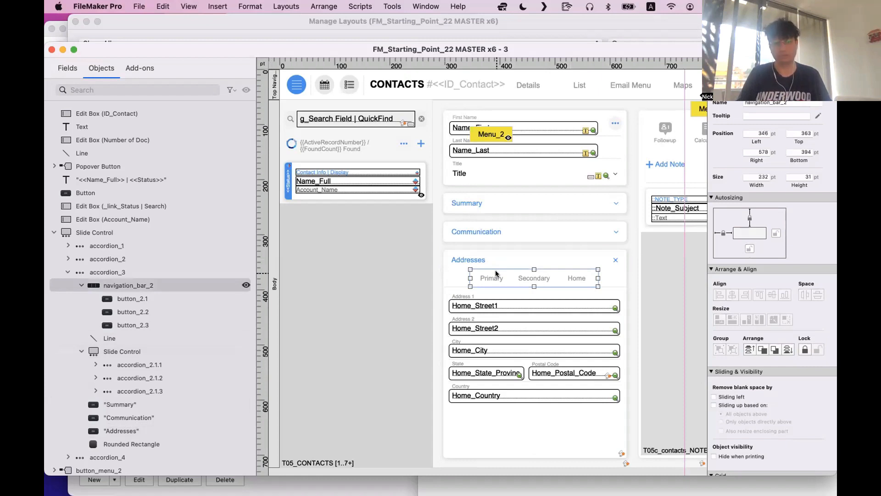
{"action": "left_click", "coordinate": [532, 419]}
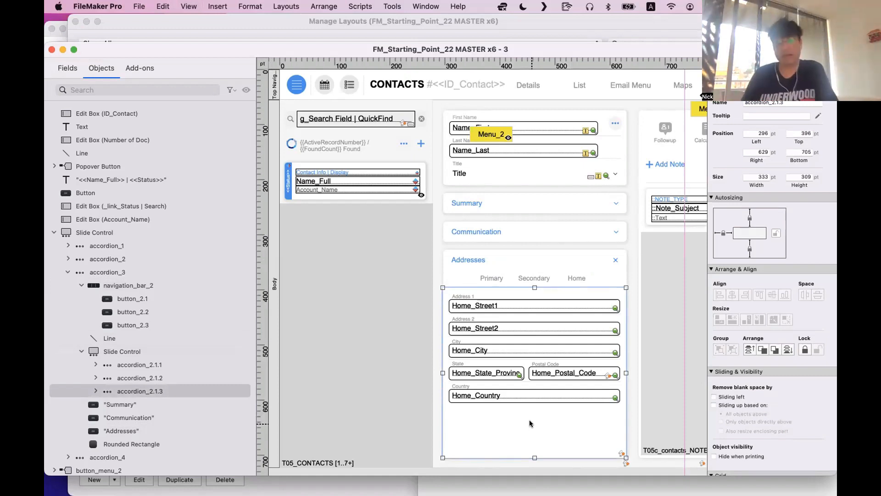
{"action": "left_click", "coordinate": [486, 275]}
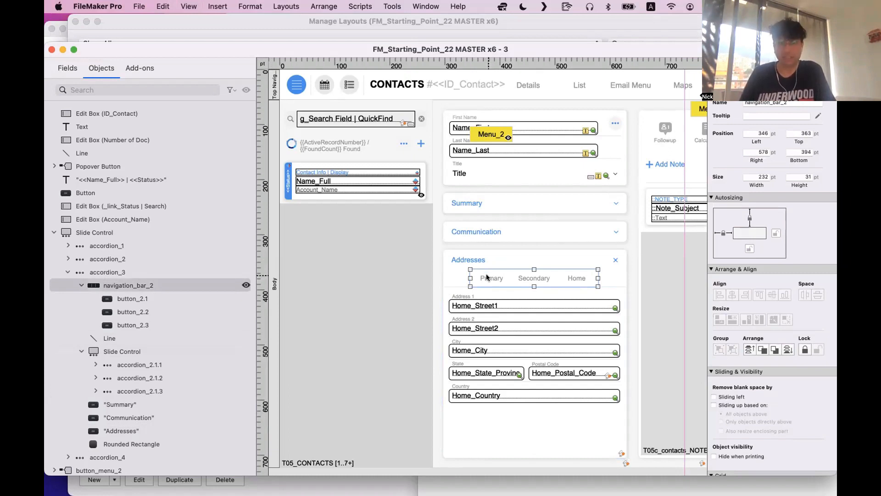
{"action": "left_click", "coordinate": [500, 426]}
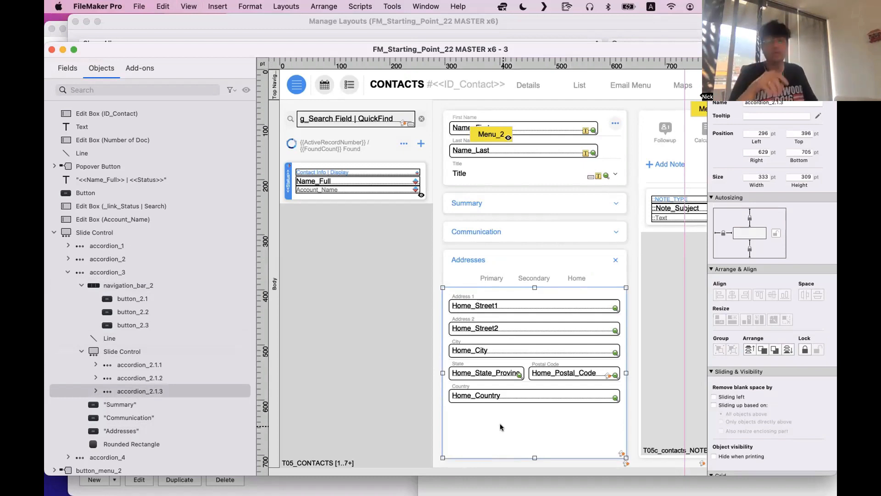
Set the active segment of the Addresses accordion's button bar to None, and return to Browse mode
{"action": "left_click", "coordinate": [485, 281]}
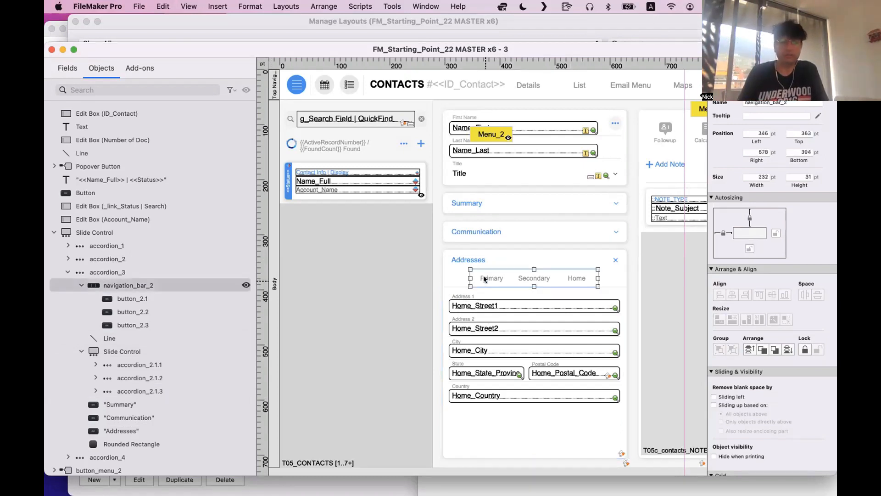
{"action": "left_click", "coordinate": [484, 278]}
{"action": "double_click", "coordinate": [484, 279]}
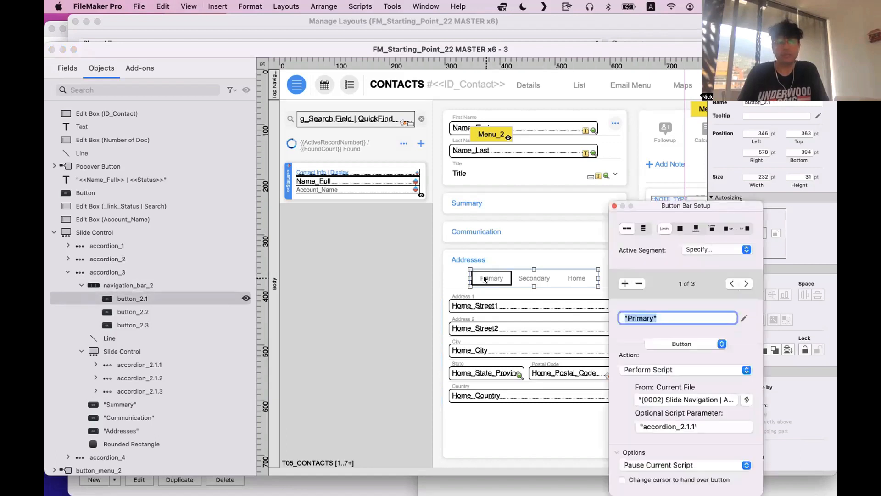
{"action": "left_click", "coordinate": [687, 250]}
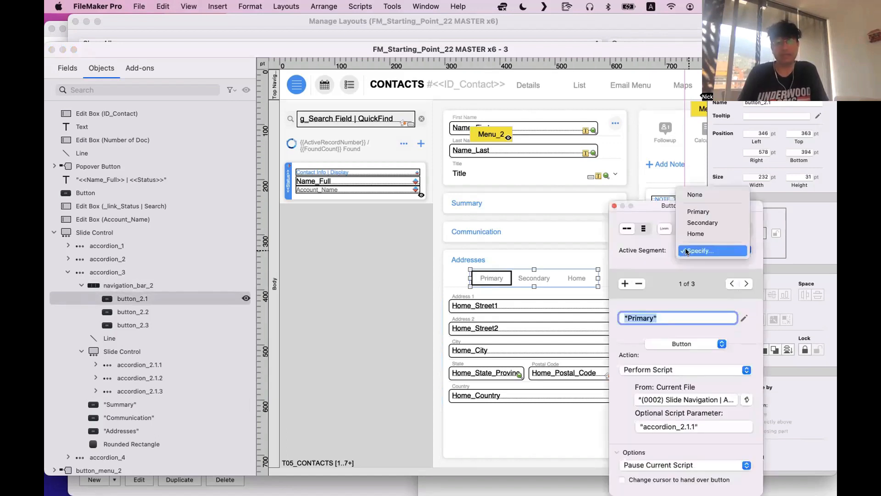
{"action": "left_click", "coordinate": [697, 195]}
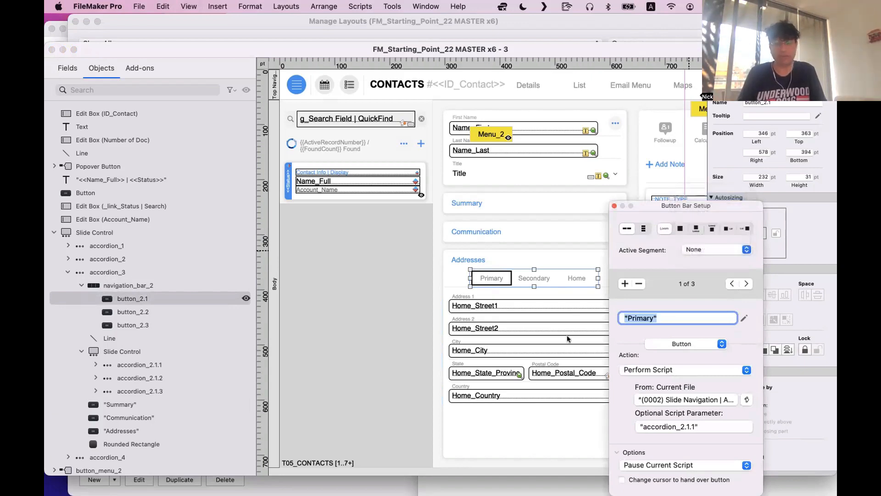
{"action": "key", "text": "super+b"}
{"action": "key", "text": "Escape"}
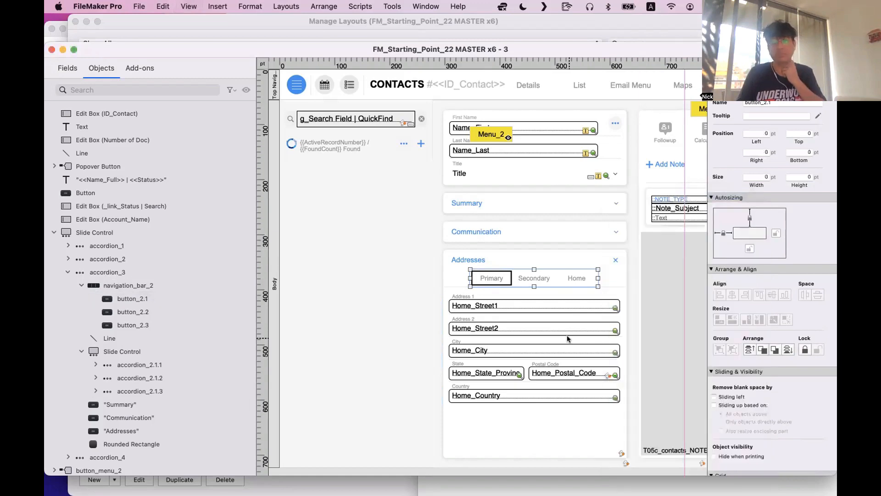
{"action": "key", "text": "super+b"}
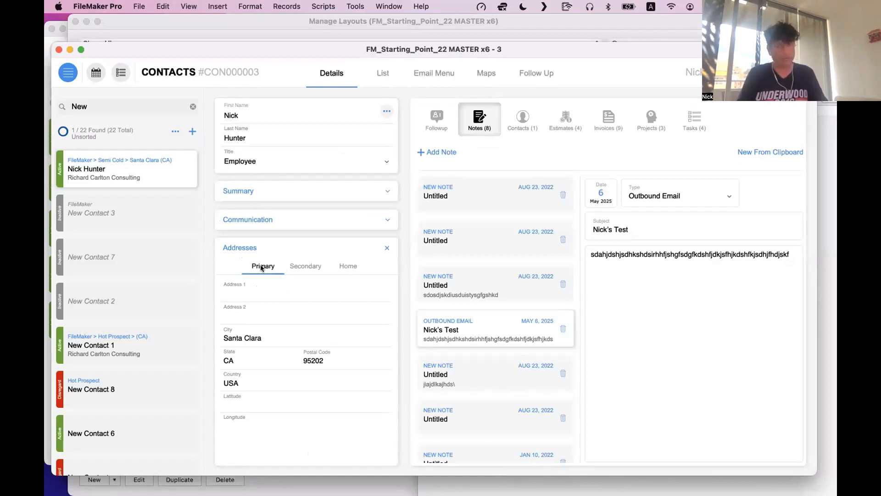
Test collapsing and reopening the Addresses accordion, stepping to the following contact and back, and switching between Layout and Browse modes
{"action": "left_click", "coordinate": [302, 243]}
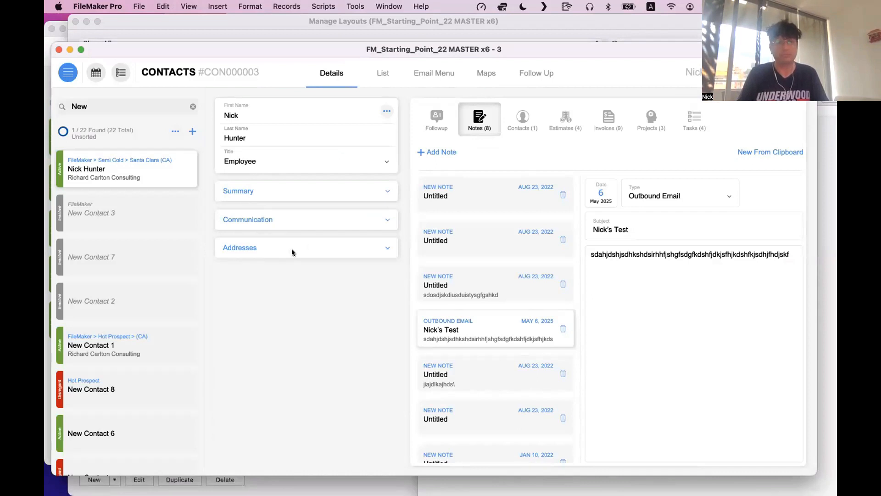
{"action": "left_click", "coordinate": [293, 250]}
{"action": "left_click", "coordinate": [101, 211]}
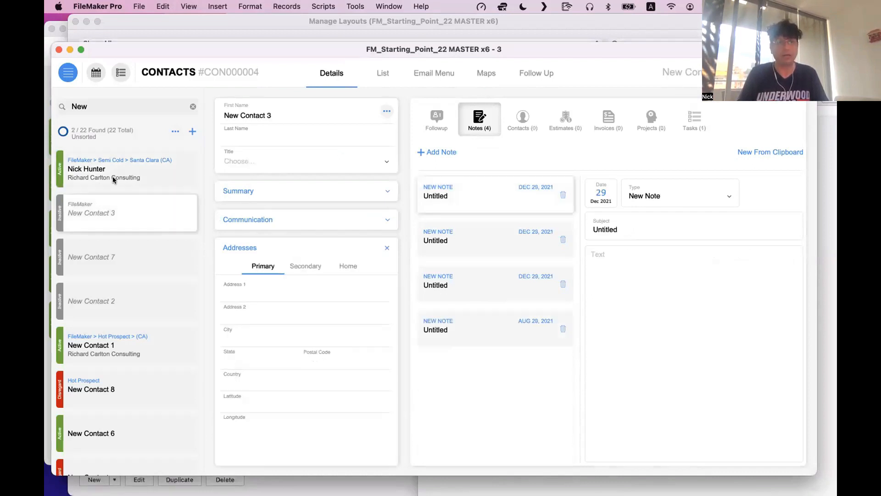
{"action": "left_click", "coordinate": [139, 183]}
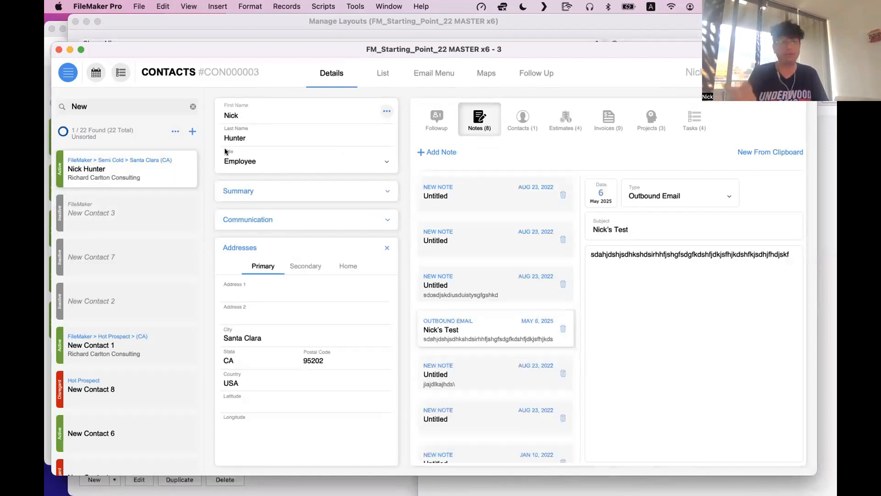
{"action": "key", "text": "super+l"}
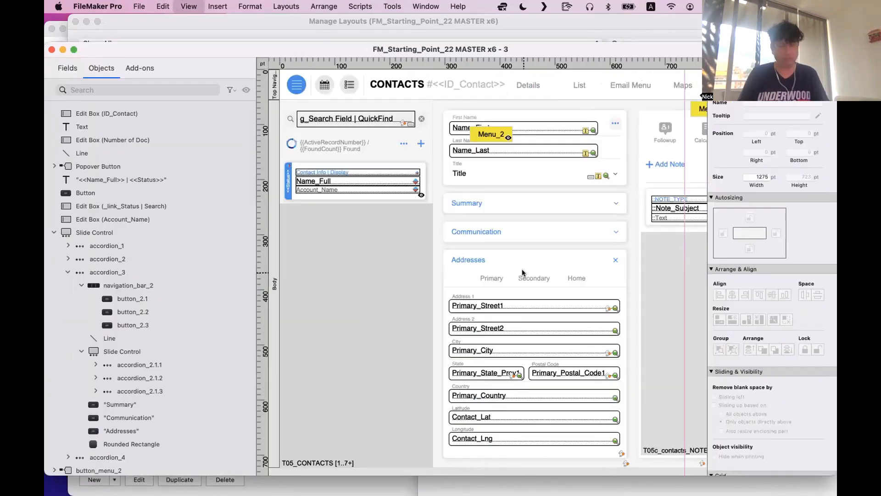
{"action": "key", "text": "super+b"}
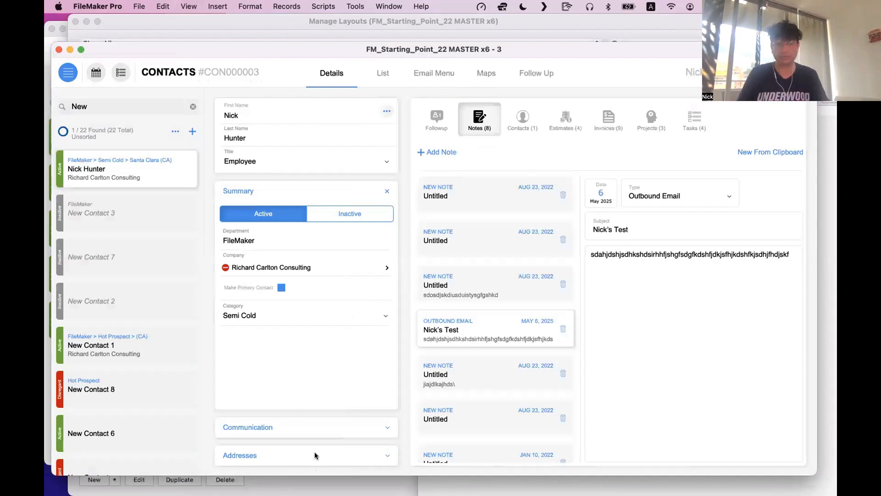
{"action": "left_click", "coordinate": [313, 460]}
Set the active segment of the Addresses accordion's button bar to Secondary, and check it in Browse mode
{"action": "key", "text": "super+l"}
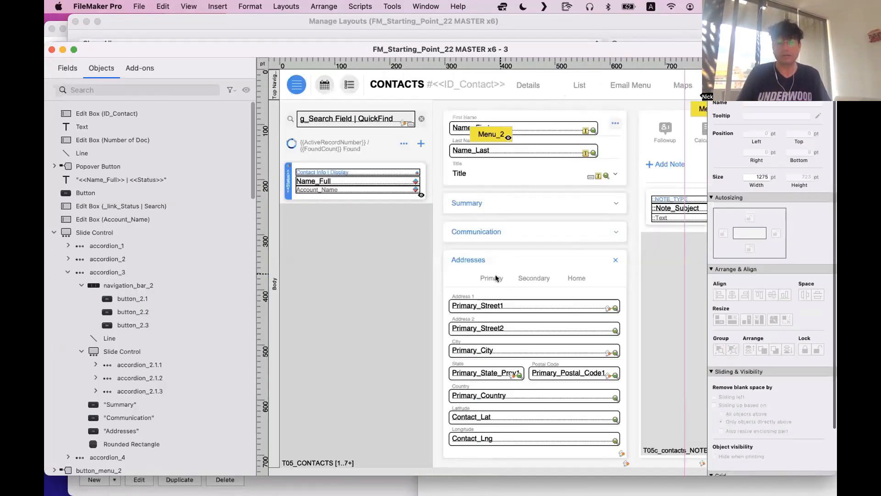
{"action": "left_click", "coordinate": [496, 277]}
{"action": "double_click", "coordinate": [496, 277]}
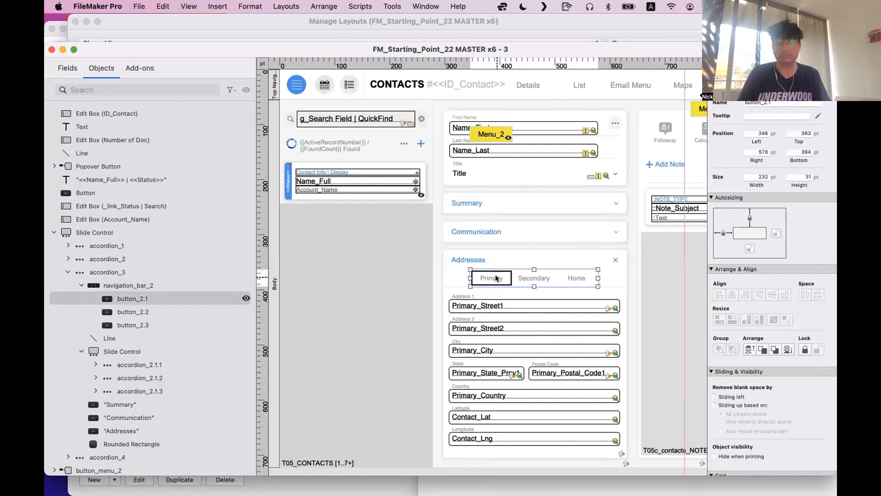
{"action": "left_click", "coordinate": [703, 252]}
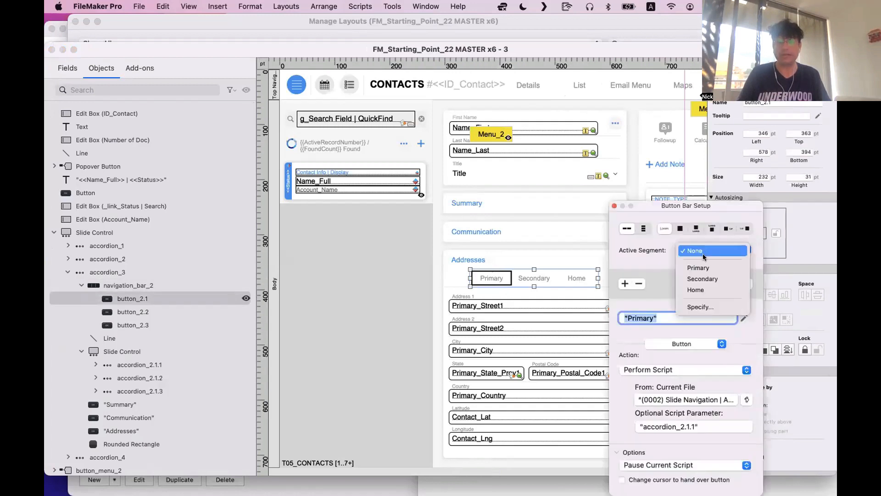
{"action": "left_click", "coordinate": [704, 278]}
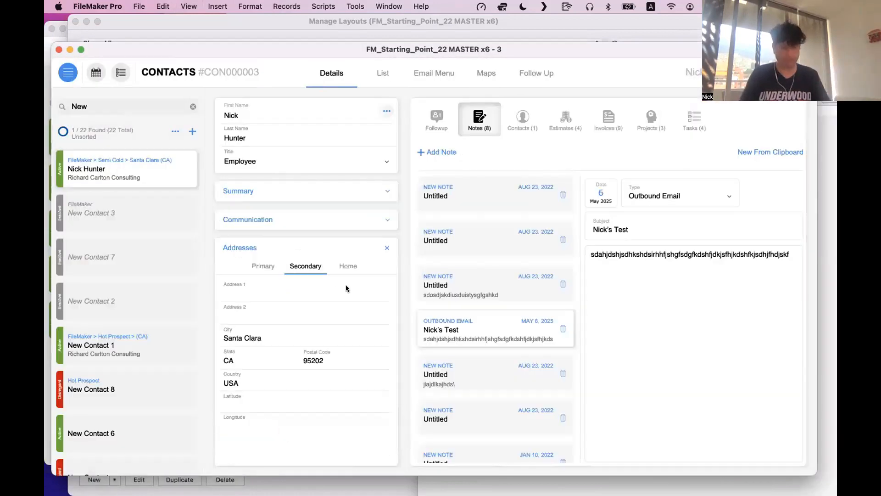
Set the Addresses button bar's active segment to the specified calculation "button_2." & If ( IsEmpty ( $$invoices_slide_2 ) ; 1 ; $$invoices_slide_2 )
{"action": "key", "text": "super+l"}
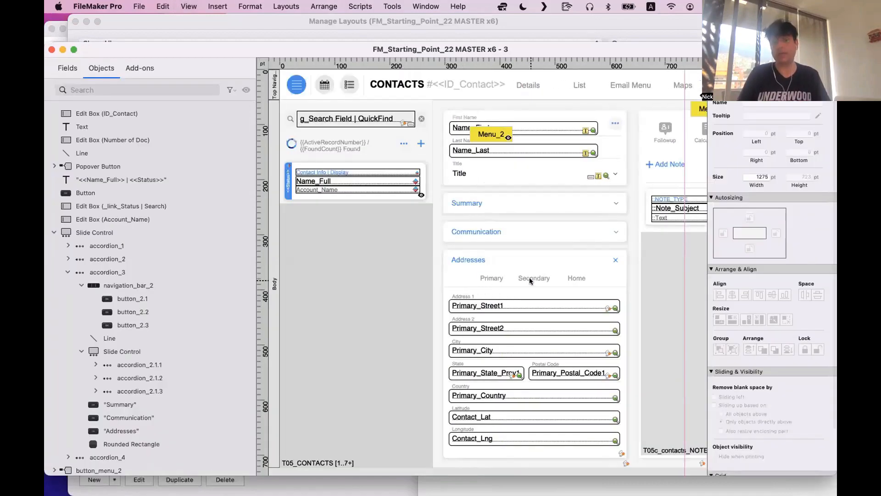
{"action": "double_click", "coordinate": [530, 281]}
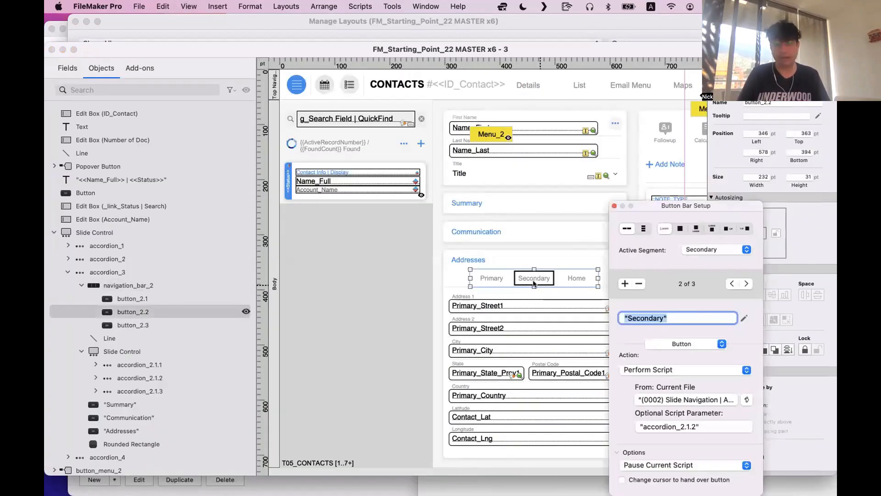
{"action": "left_click", "coordinate": [678, 251]}
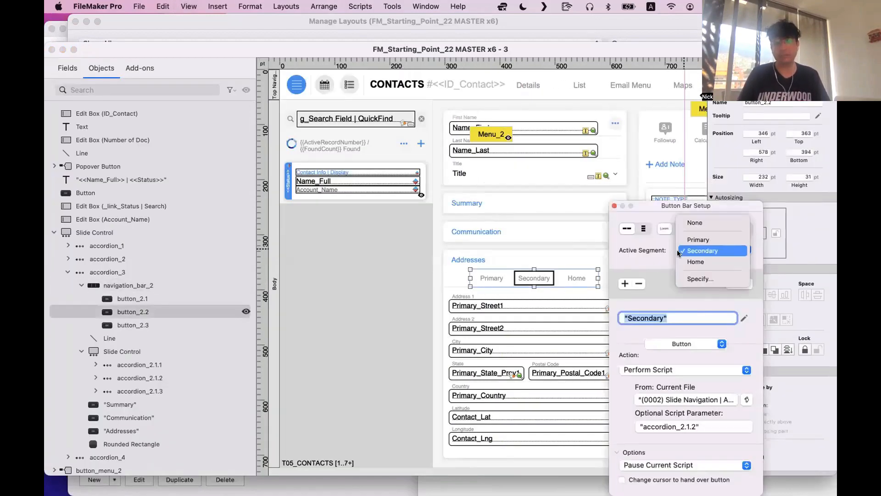
{"action": "left_click", "coordinate": [689, 279]}
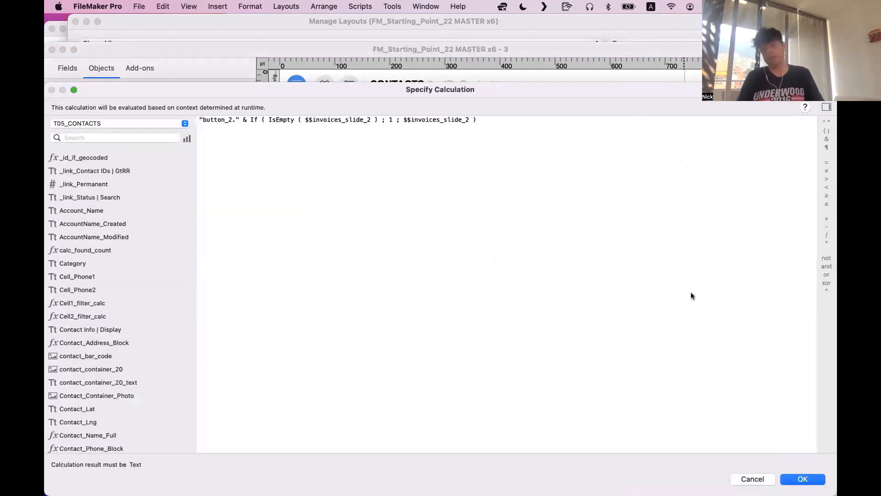
{"action": "left_click", "coordinate": [790, 478]}
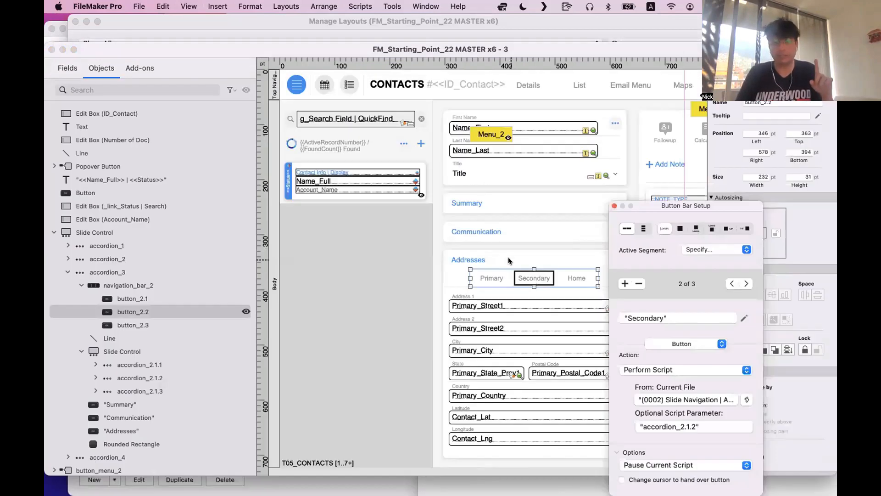
Check the object names of the Addresses button bar, navigation_bar_2, and its Primary, Secondary and Home segments
{"action": "left_click", "coordinate": [495, 277]}
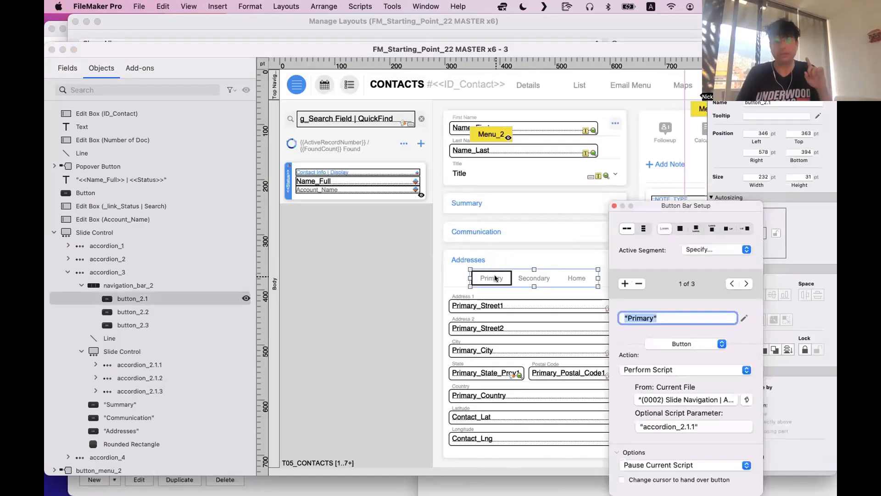
{"action": "left_click", "coordinate": [128, 300]}
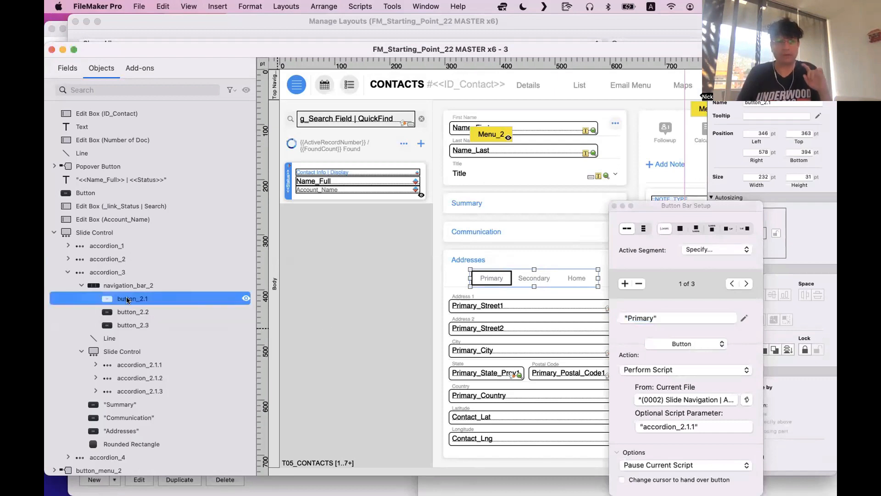
{"action": "double_click", "coordinate": [131, 298]}
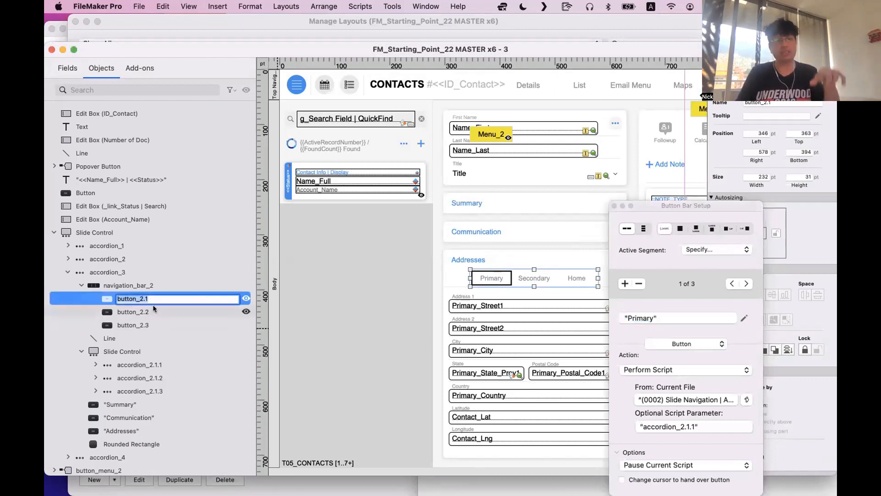
{"action": "left_click", "coordinate": [155, 308]}
{"action": "left_click", "coordinate": [146, 287]}
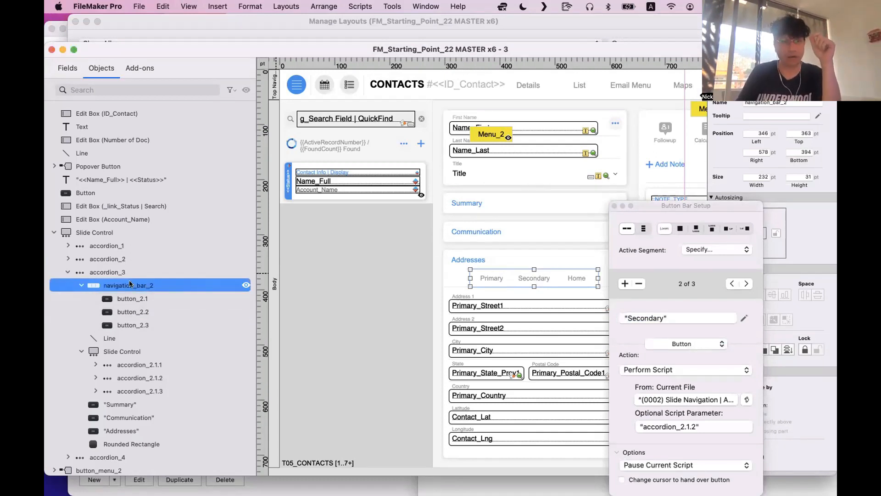
{"action": "double_click", "coordinate": [130, 285]}
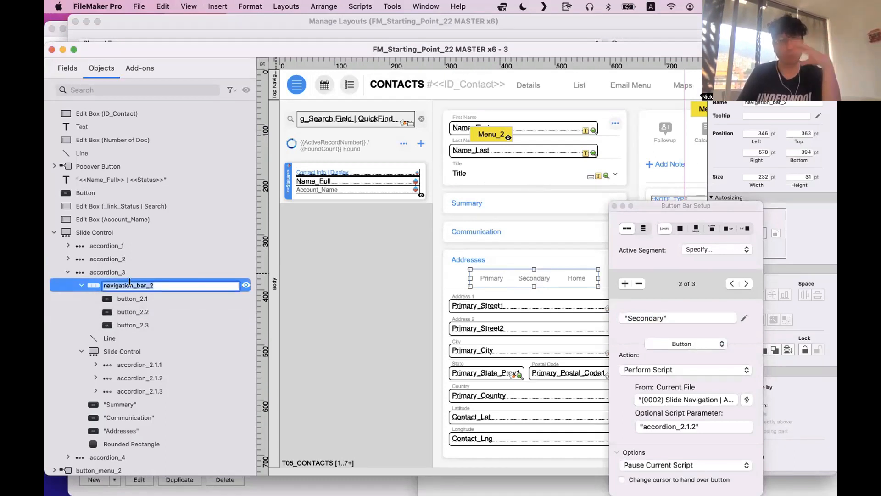
{"action": "left_click", "coordinate": [144, 299]}
{"action": "left_click", "coordinate": [143, 312]}
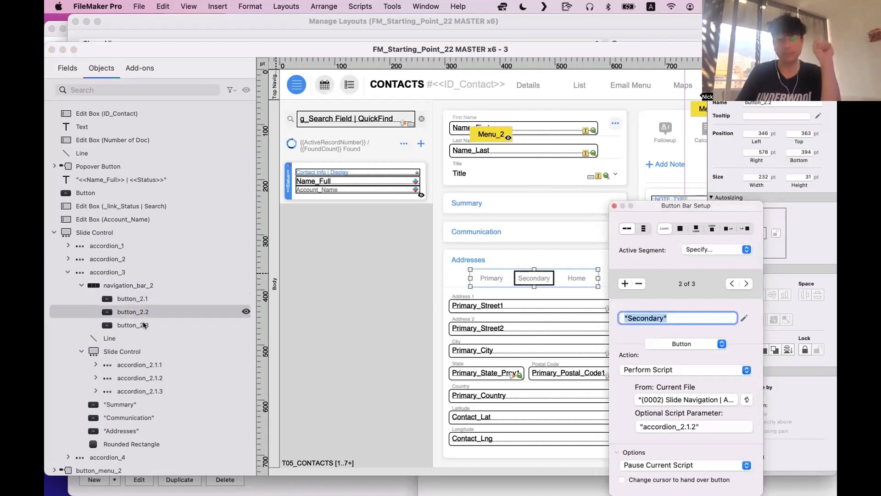
{"action": "left_click", "coordinate": [144, 325]}
Open the object name of the Primary segment, button_2.1, for editing and highlight its full text
{"action": "left_click", "coordinate": [134, 297]}
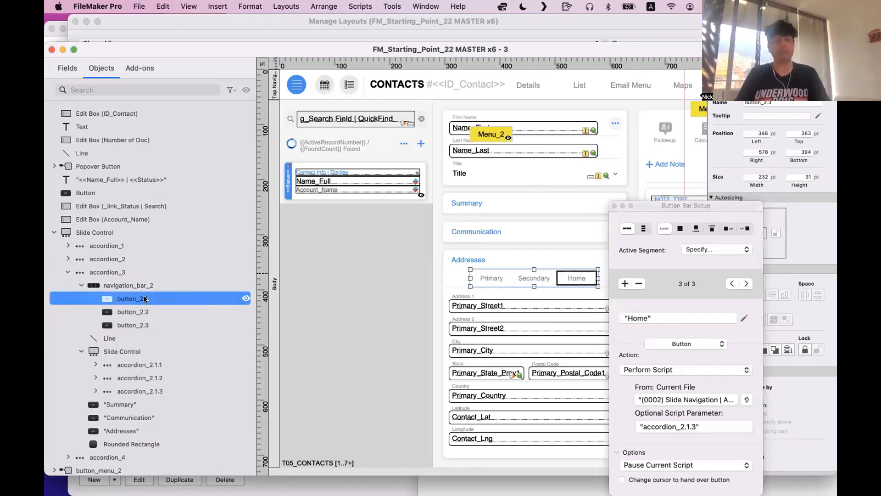
{"action": "left_click", "coordinate": [152, 297]}
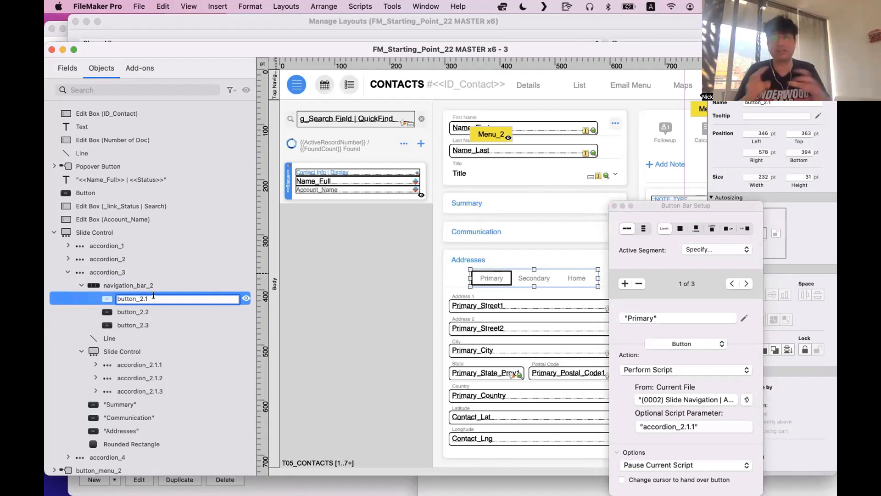
{"action": "left_click_drag", "start_coordinate": [153, 295], "coordinate": [109, 298]}
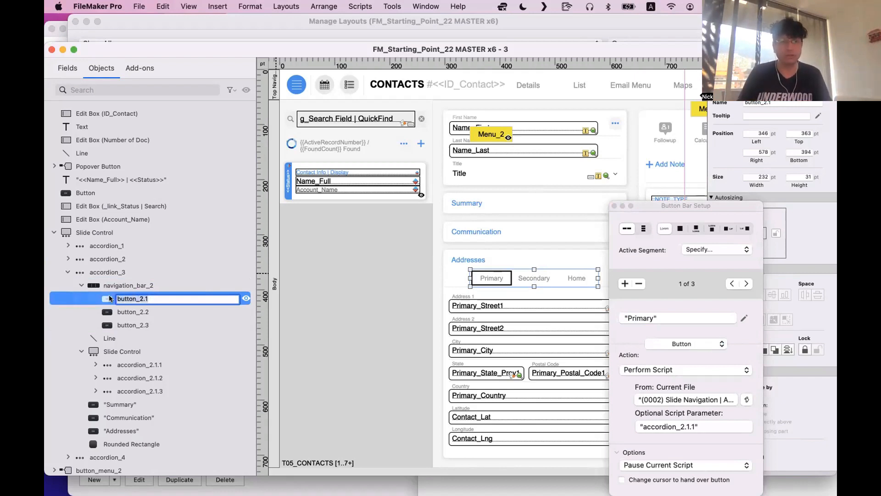
{"action": "key", "text": "BackSpace"}
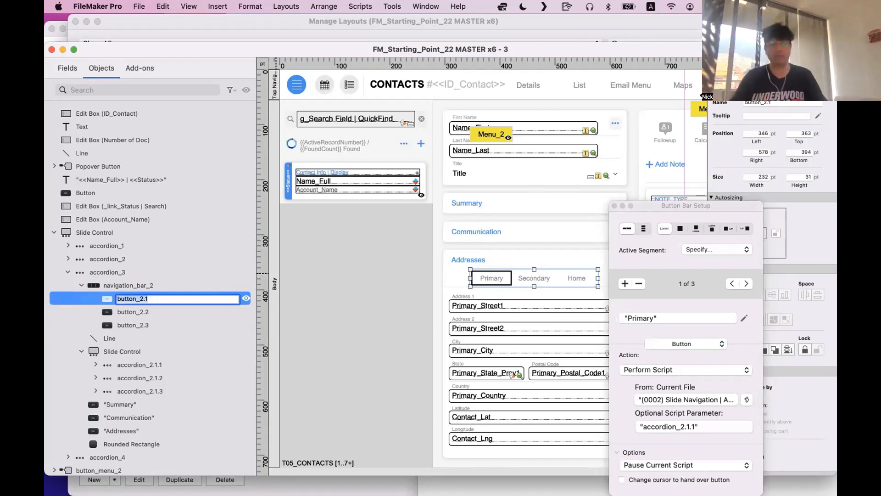
{"action": "left_click", "coordinate": [686, 318]}
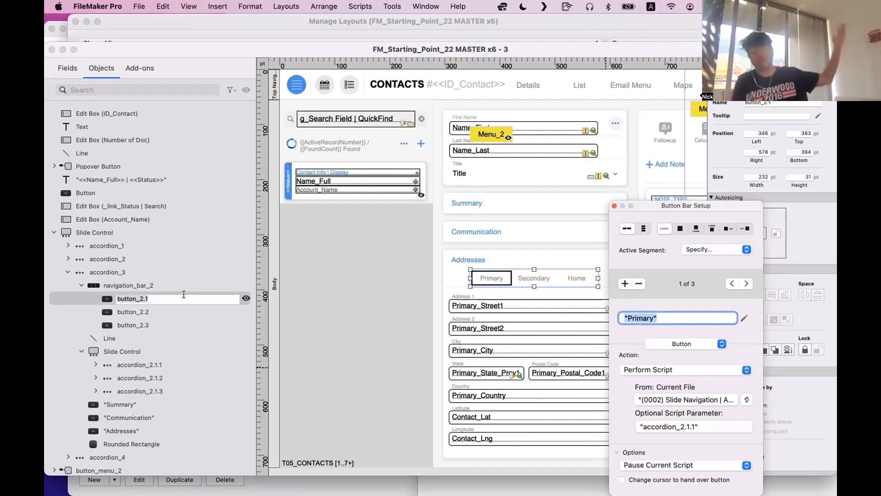
View the Primary segment's script parameter calculation, cancel it and close the button bar setup
{"action": "left_click", "coordinate": [499, 275]}
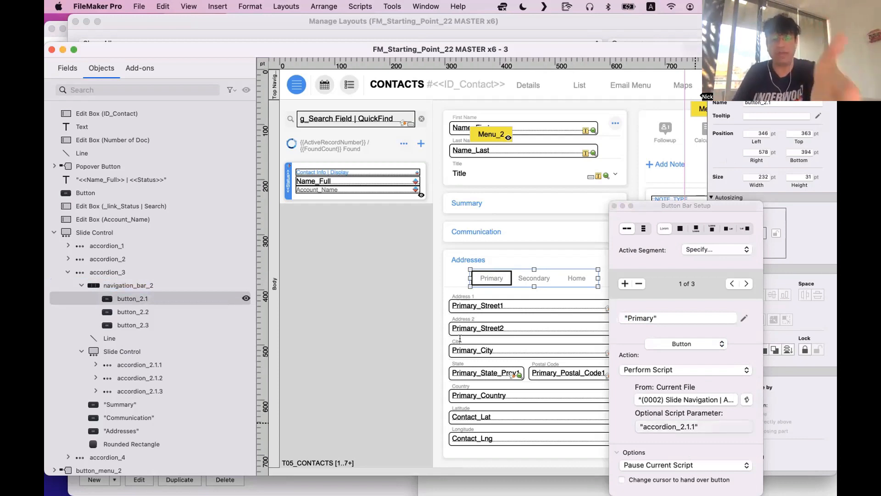
{"action": "left_click", "coordinate": [663, 424]}
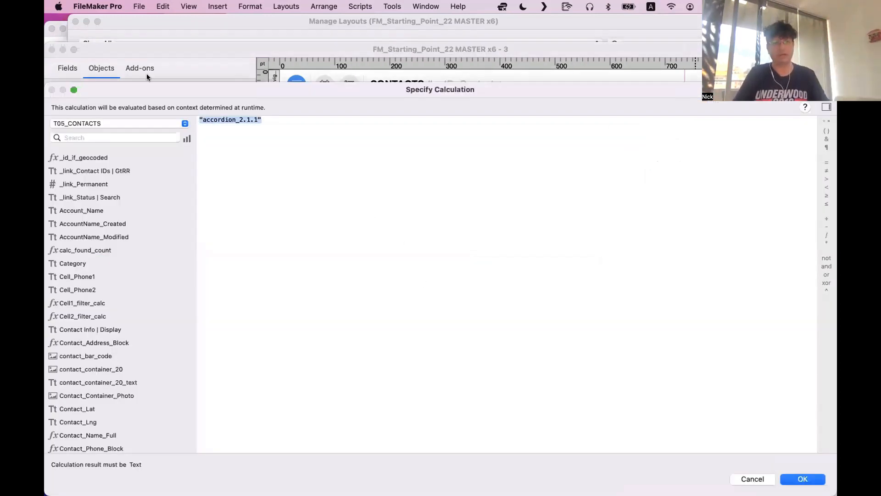
{"action": "key", "text": "Escape"}
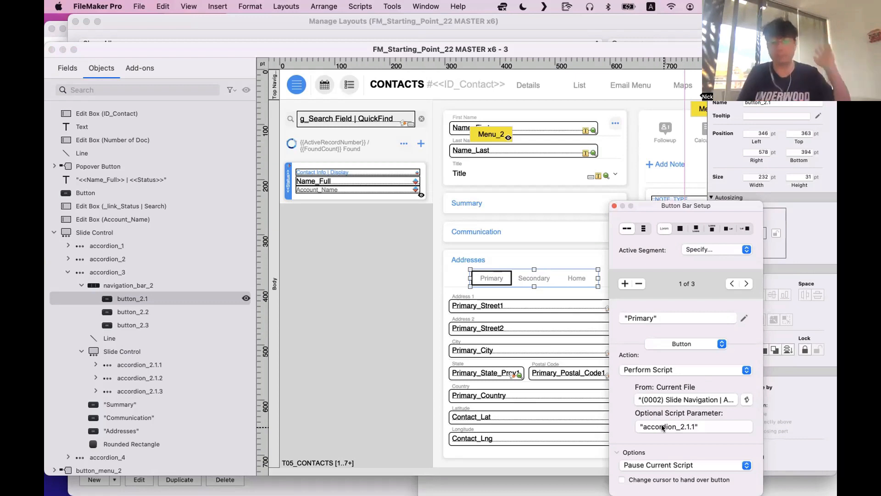
{"action": "left_click", "coordinate": [502, 287]}
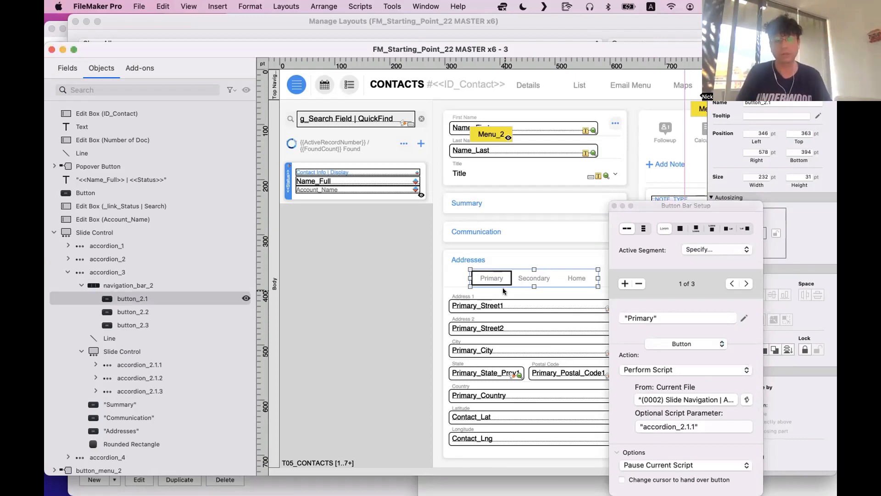
{"action": "left_click", "coordinate": [501, 283]}
{"action": "left_click", "coordinate": [501, 283]}
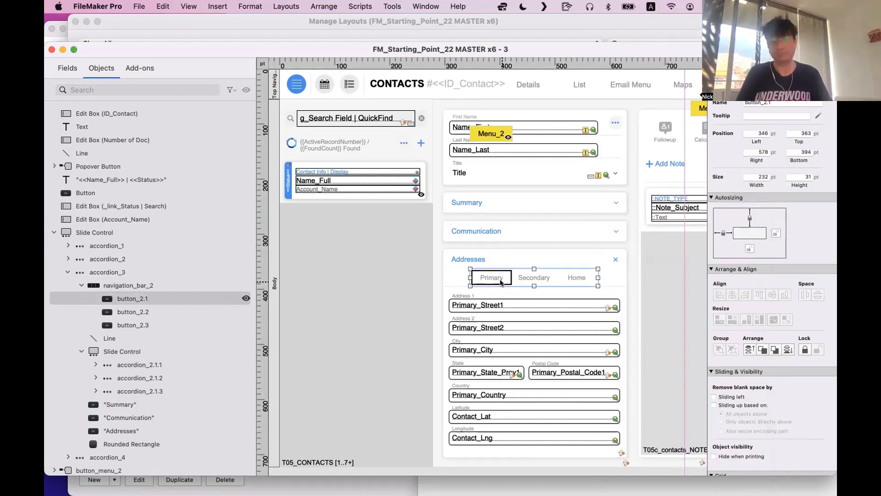
Select the objects button_2.2 and button_2.3 in turn, and reopen the Primary segment's setup to check its script parameter
{"action": "scroll", "coordinate": [499, 280], "scroll_direction": "down", "scroll_amount": 1}
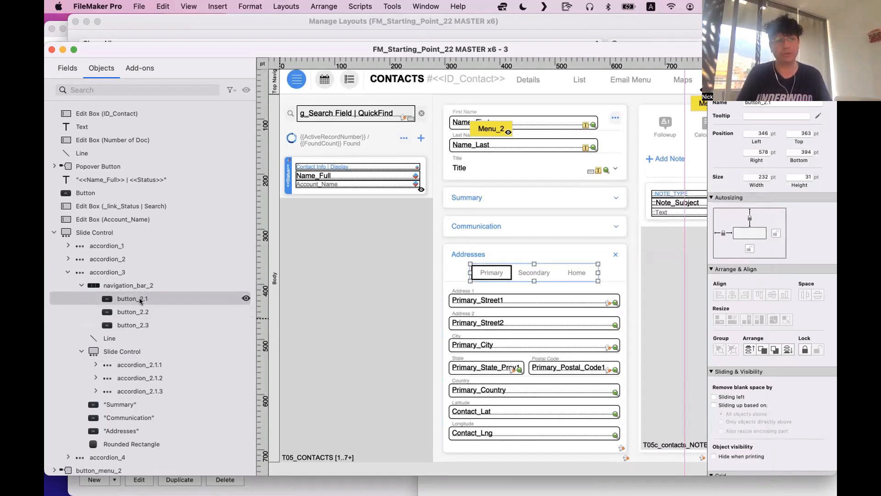
{"action": "left_click", "coordinate": [137, 311]}
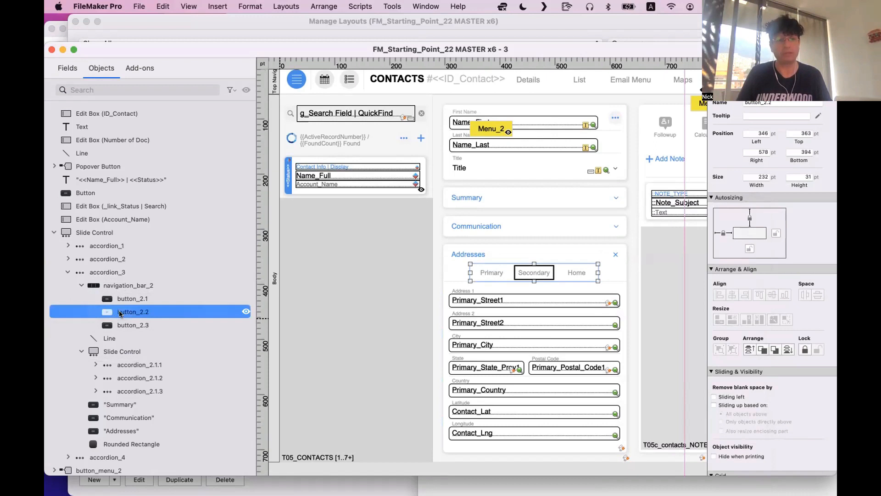
{"action": "left_click", "coordinate": [134, 325]}
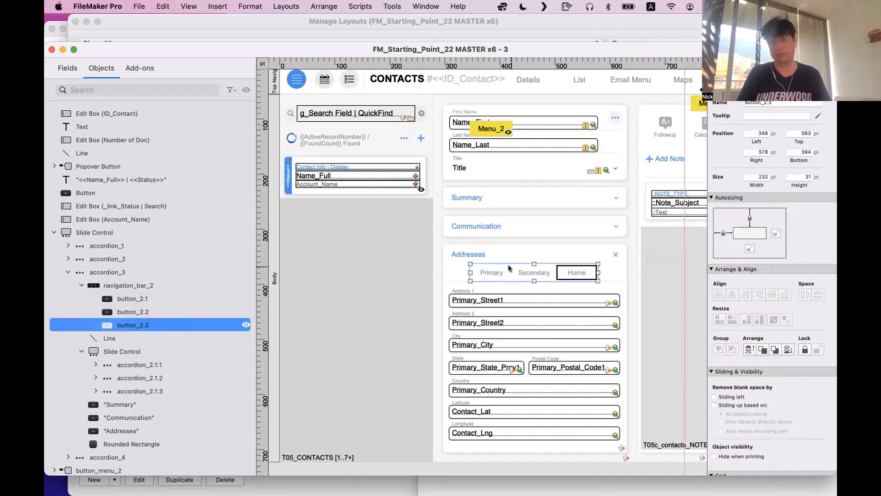
{"action": "left_click", "coordinate": [483, 274]}
{"action": "double_click", "coordinate": [483, 274]}
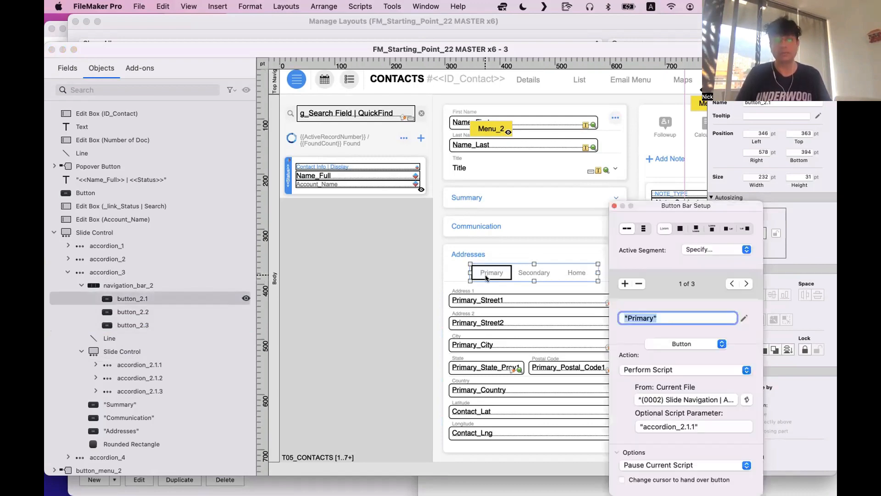
{"action": "left_click", "coordinate": [709, 430]}
{"action": "key", "text": "Escape"}
Review the button bar's active segment calculation, highlighting "button_2." and the final $$invoices_slide_2, and leave it without changes
{"action": "left_click", "coordinate": [707, 248]}
{"action": "left_click", "coordinate": [706, 250]}
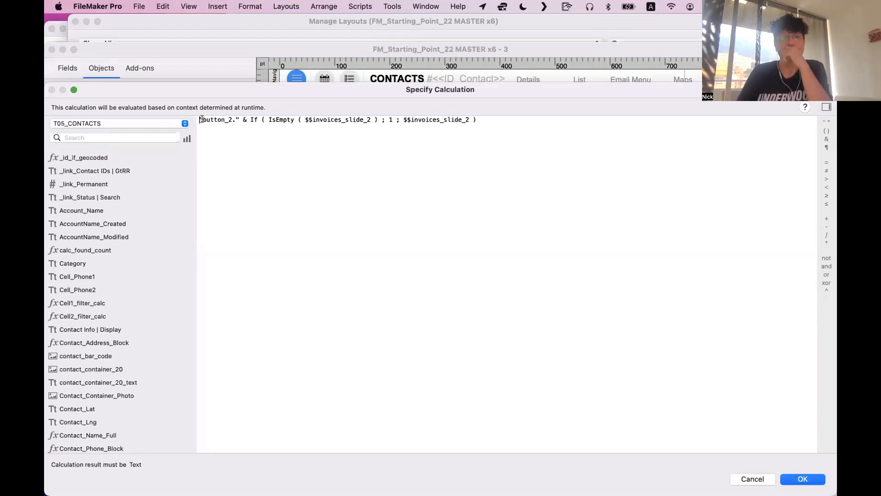
{"action": "left_click_drag", "start_coordinate": [198, 119], "coordinate": [239, 119]}
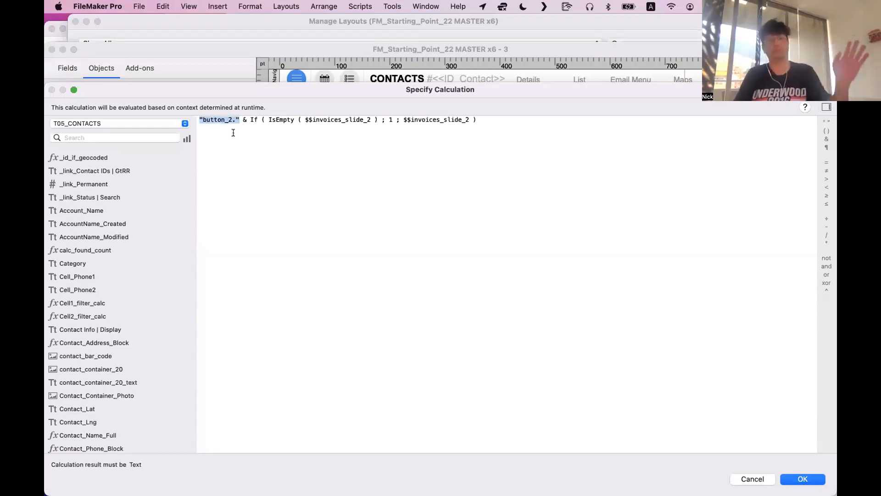
{"action": "left_click_drag", "start_coordinate": [403, 120], "coordinate": [468, 120]}
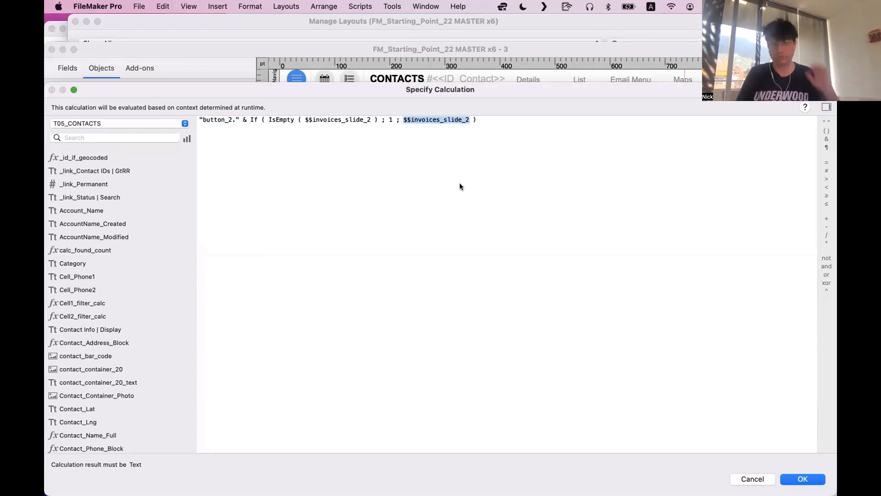
{"action": "key", "text": "Escape"}
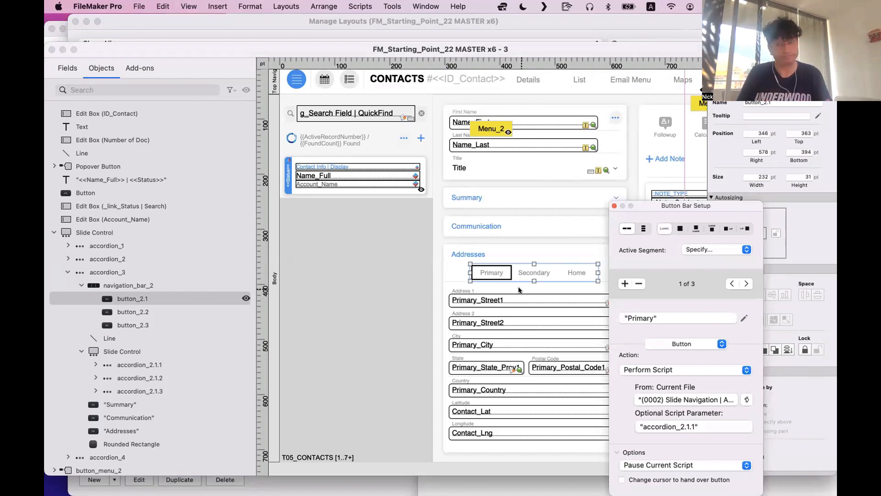
Open the Data Viewer and find the global variable $$invoices_slide_2 among the current variables
{"action": "left_click", "coordinate": [500, 289]}
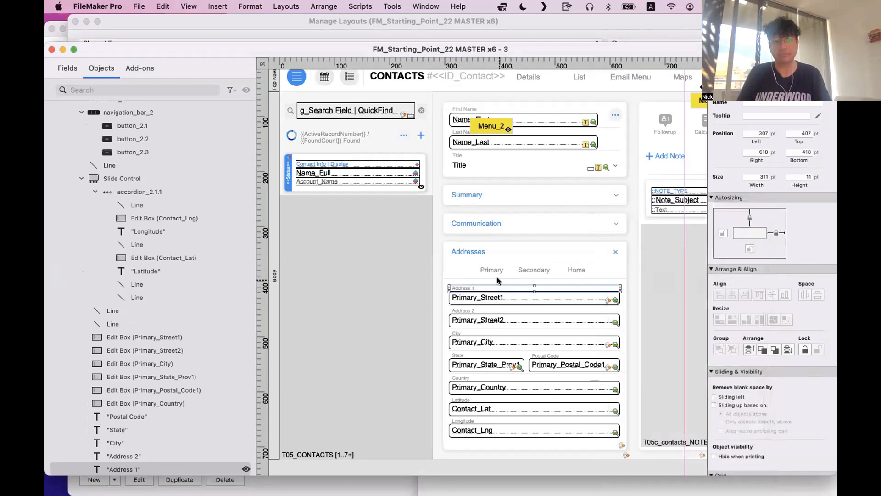
{"action": "left_click", "coordinate": [495, 270]}
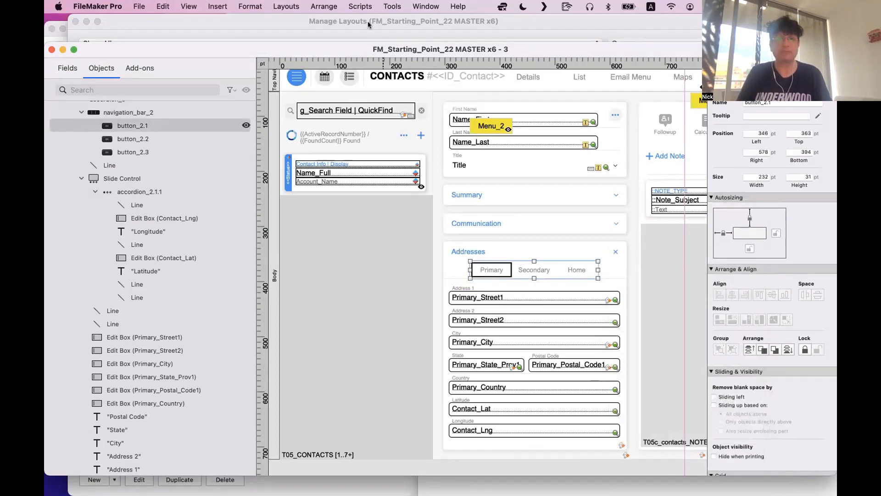
{"action": "left_click", "coordinate": [367, 6]}
{"action": "mouse_move", "coordinate": [392, 7]}
{"action": "left_click", "coordinate": [402, 47]}
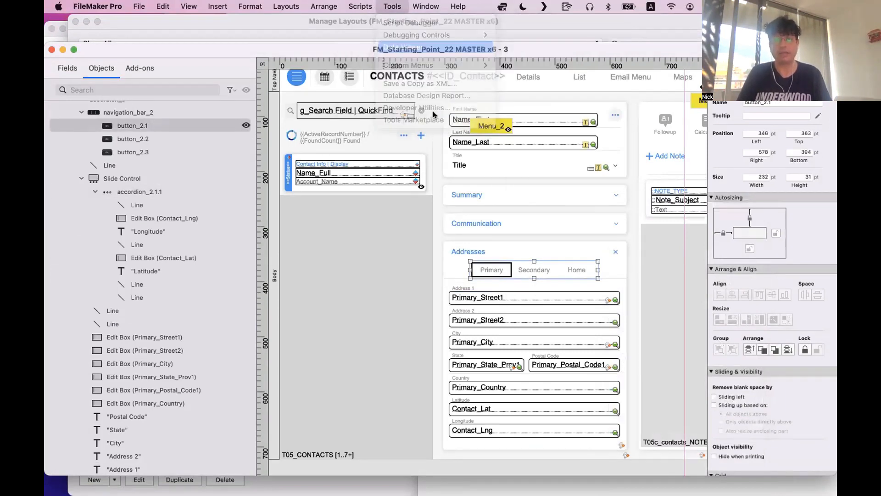
{"action": "scroll", "coordinate": [385, 261], "scroll_direction": "down", "scroll_amount": 3}
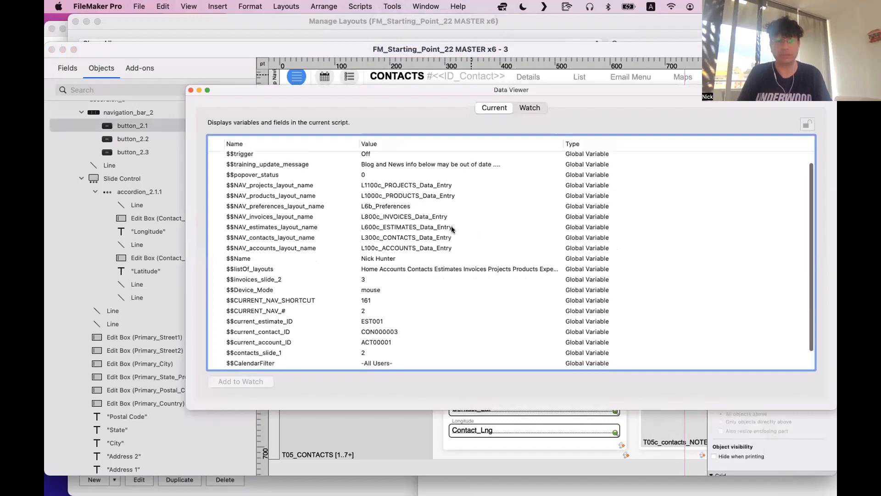
{"action": "left_click", "coordinate": [530, 107]}
{"action": "left_click", "coordinate": [489, 107]}
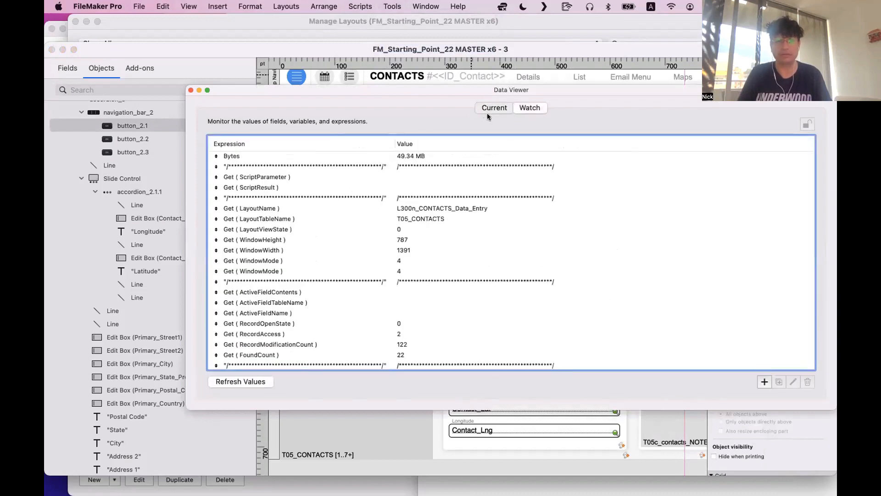
{"action": "left_click", "coordinate": [288, 318]}
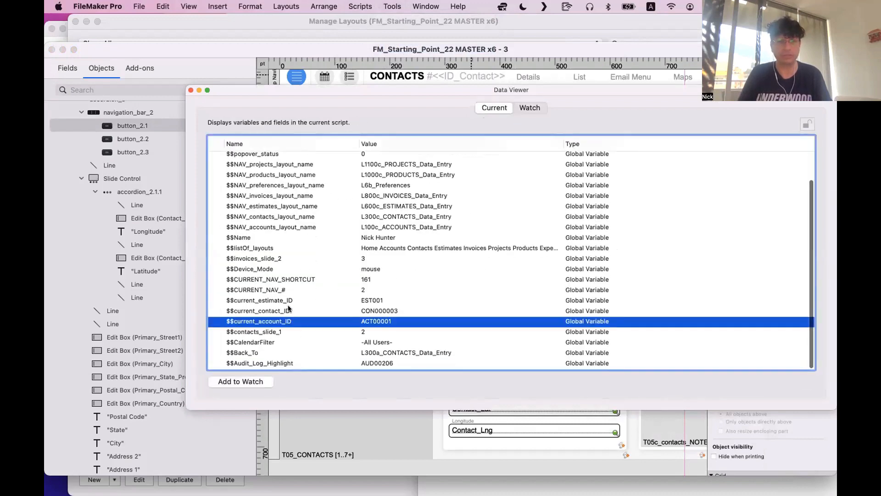
{"action": "left_click", "coordinate": [284, 259]}
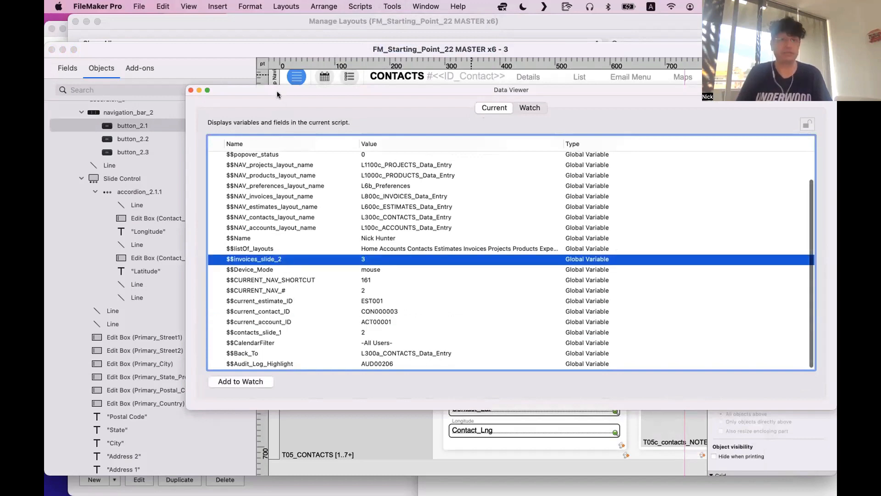
Move the Data Viewer clear of the object list and compare $$invoices_slide_2 with the object names under navigation_bar_2
{"action": "left_click_drag", "start_coordinate": [296, 93], "coordinate": [527, 139]}
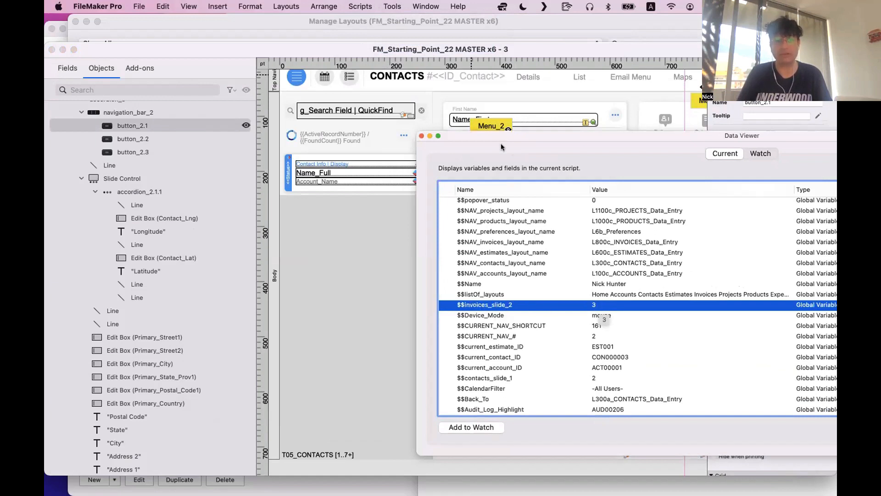
{"action": "left_click_drag", "start_coordinate": [491, 134], "coordinate": [500, 97]}
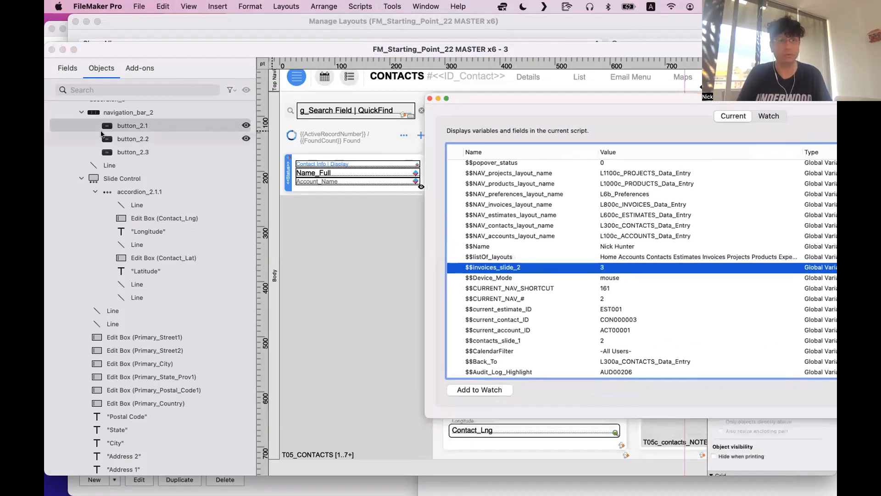
{"action": "scroll", "coordinate": [103, 138], "scroll_direction": "up", "scroll_amount": 3}
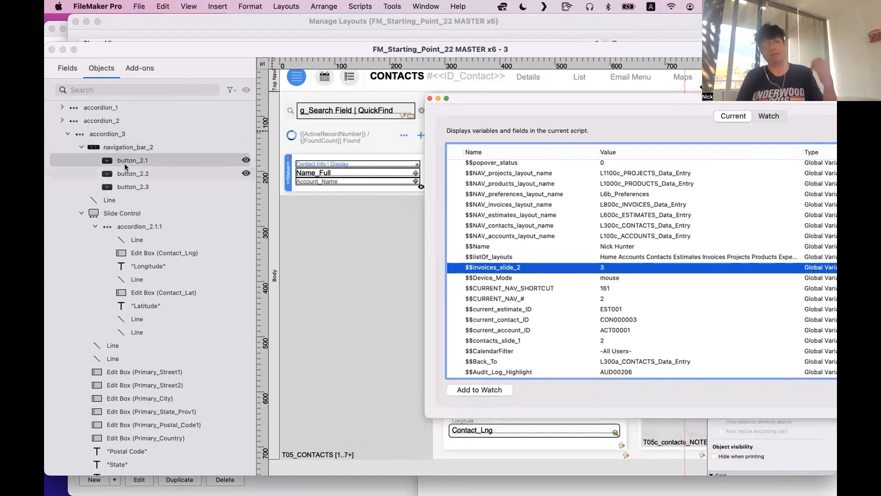
{"action": "scroll", "coordinate": [131, 176], "scroll_direction": "down", "scroll_amount": 3}
{"action": "scroll", "coordinate": [137, 184], "scroll_direction": "up", "scroll_amount": 2}
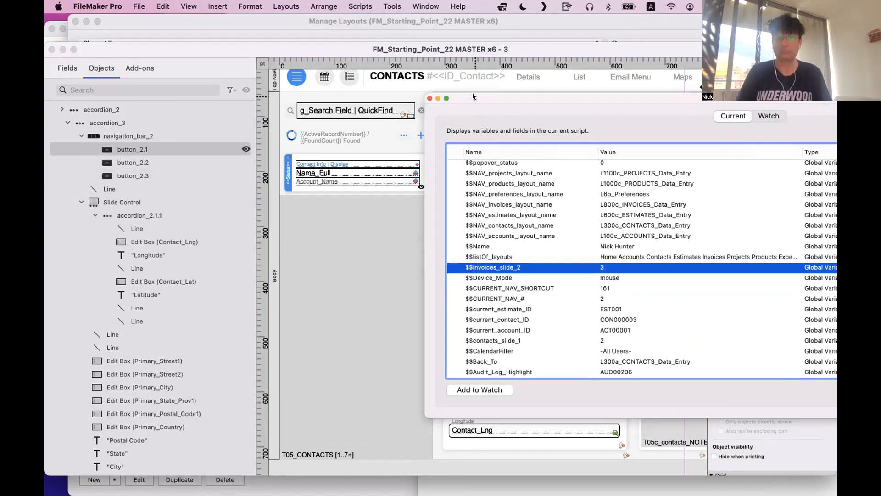
Move the Data Viewer clear of the contact details and expand the Addresses accordion in Browse mode
{"action": "left_click_drag", "start_coordinate": [472, 96], "coordinate": [604, 114]}
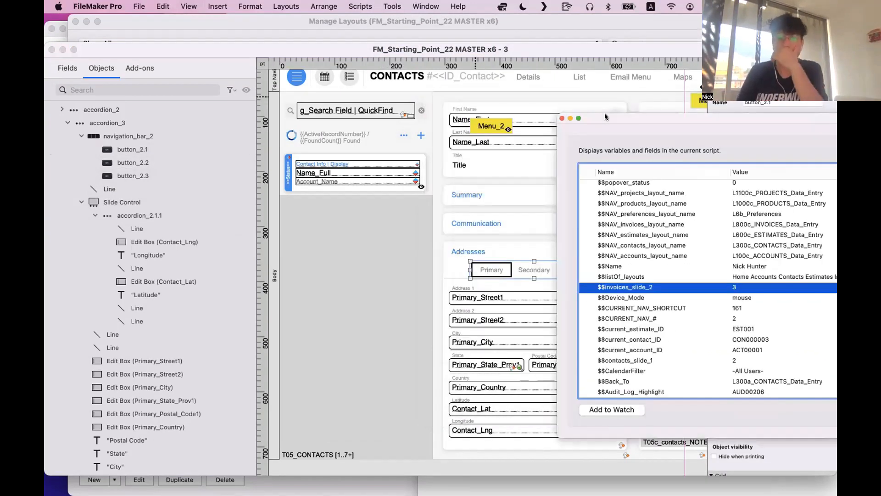
{"action": "key", "text": "super+b"}
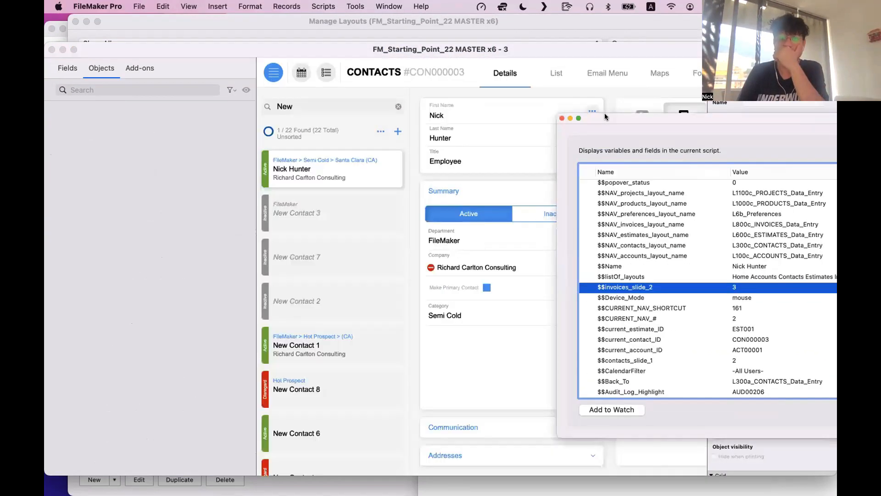
{"action": "left_click", "coordinate": [296, 447]}
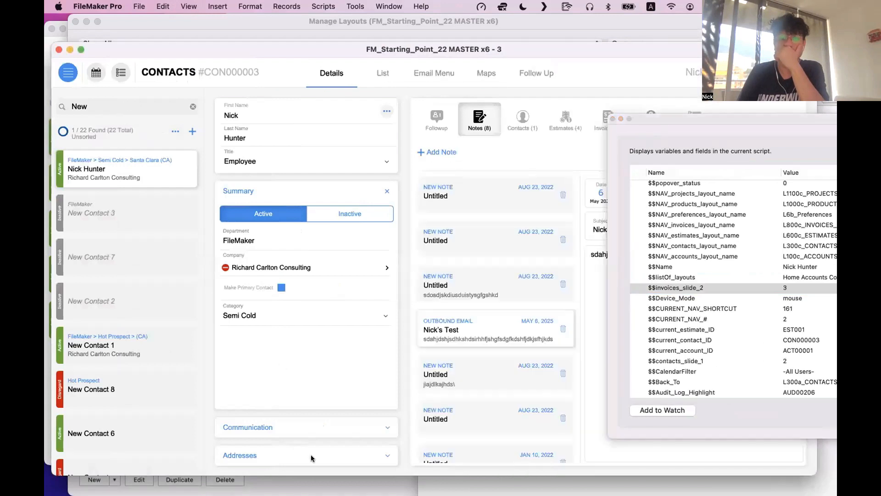
{"action": "left_click", "coordinate": [310, 456]}
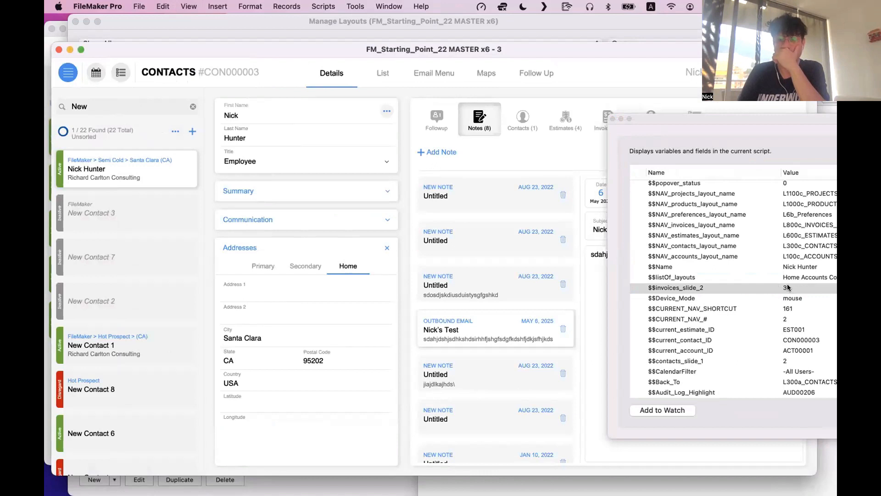
Switch among the Primary, Secondary and Home address slides, ending on Secondary, and watch $$invoices_slide_2 in the Data Viewer
{"action": "left_click", "coordinate": [266, 267]}
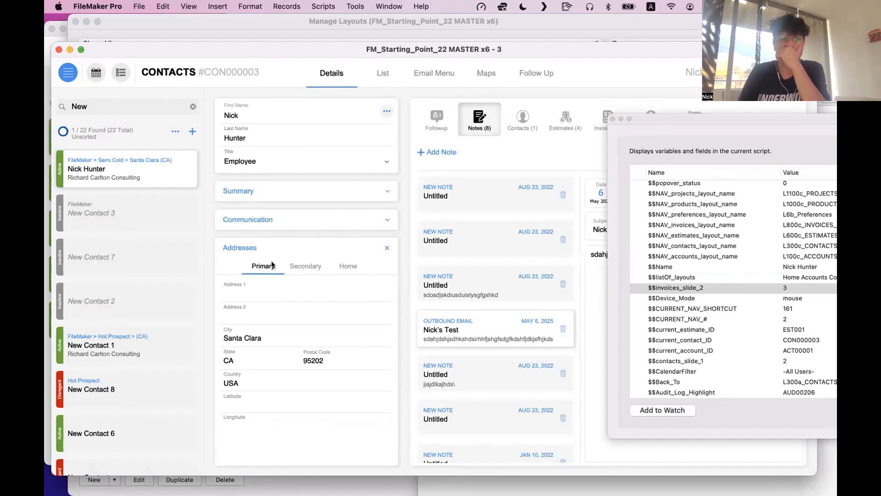
{"action": "left_click", "coordinate": [305, 266]}
{"action": "left_click", "coordinate": [348, 266]}
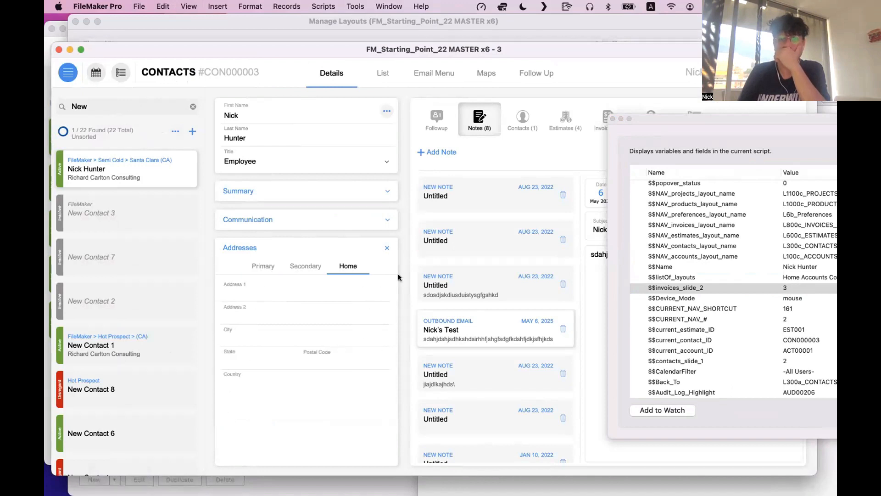
{"action": "left_click", "coordinate": [263, 266]}
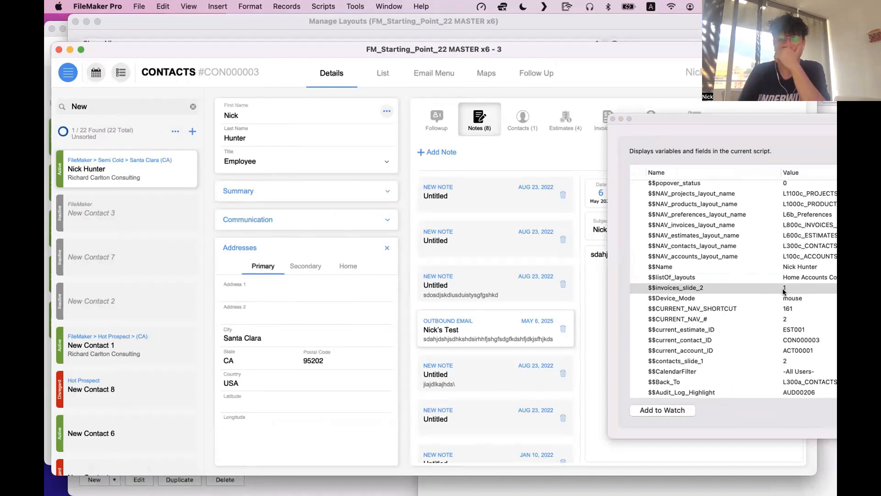
{"action": "left_click", "coordinate": [306, 264]}
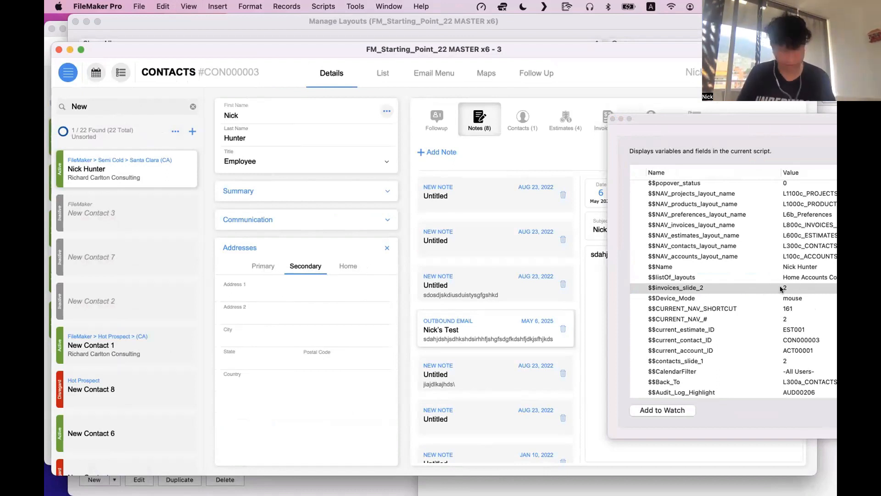
In Layout mode, select the nested slide control under Addresses and open the script assignment of its OnPanelSwitch trigger
{"action": "key", "text": "super+l"}
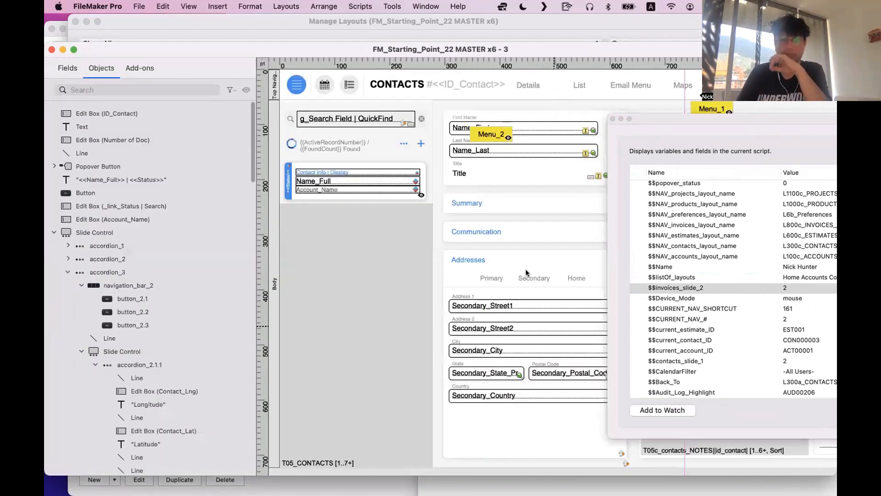
{"action": "scroll", "coordinate": [505, 287], "scroll_direction": "right", "scroll_amount": 5}
{"action": "left_click", "coordinate": [504, 289]}
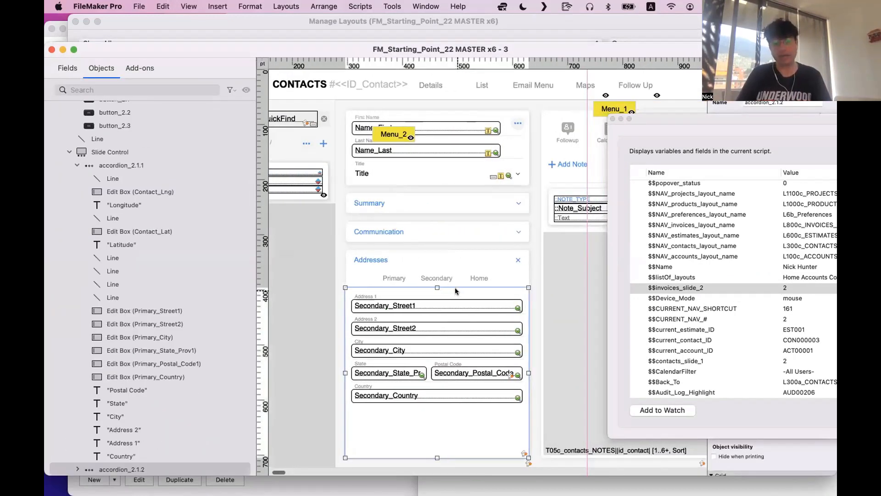
{"action": "key", "text": "super+shift+t"}
{"action": "scroll", "coordinate": [471, 270], "scroll_direction": "down", "scroll_amount": 1}
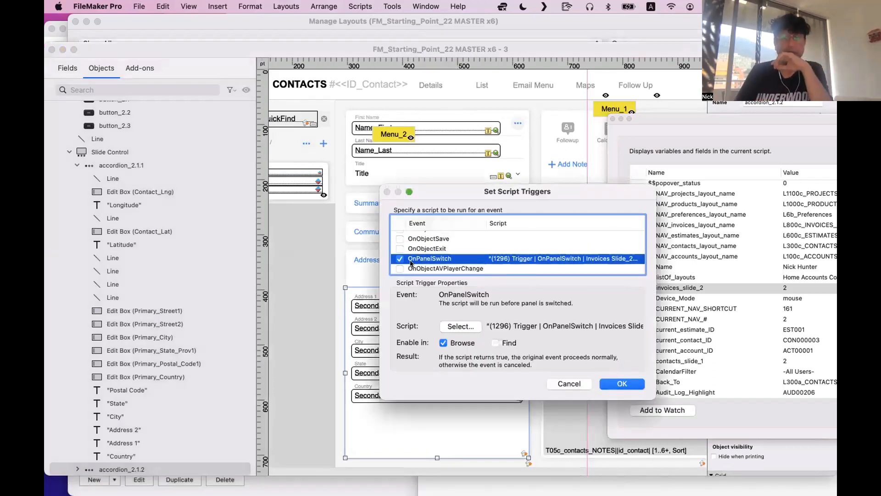
{"action": "double_click", "coordinate": [447, 260]}
Review the Set Variable step for $$invoices_slide_2 in script (1296) Trigger | OnPanelSwitch and close the trigger setup without changes
{"action": "left_click", "coordinate": [323, 435]}
{"action": "left_click", "coordinate": [324, 448]}
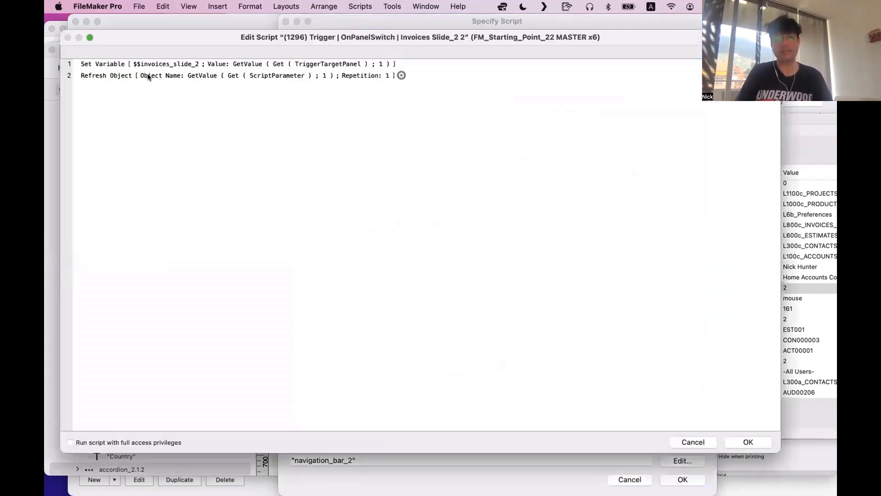
{"action": "left_click", "coordinate": [122, 68]}
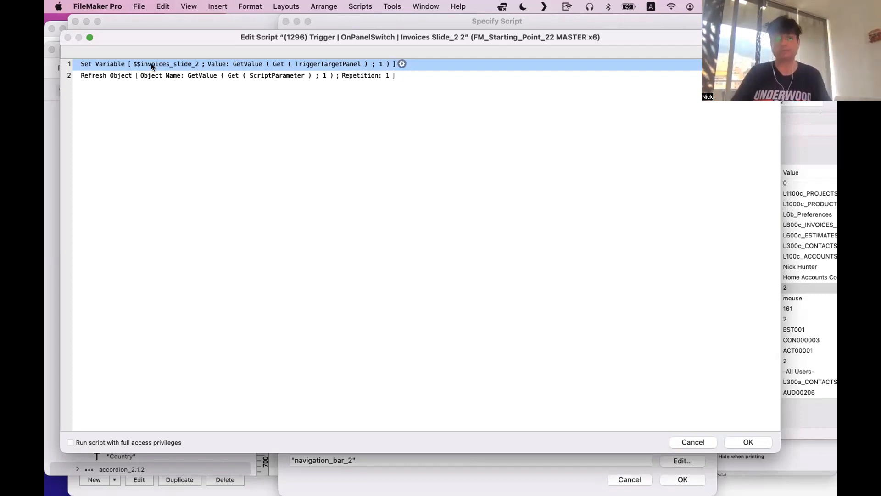
{"action": "key", "text": "Escape"}
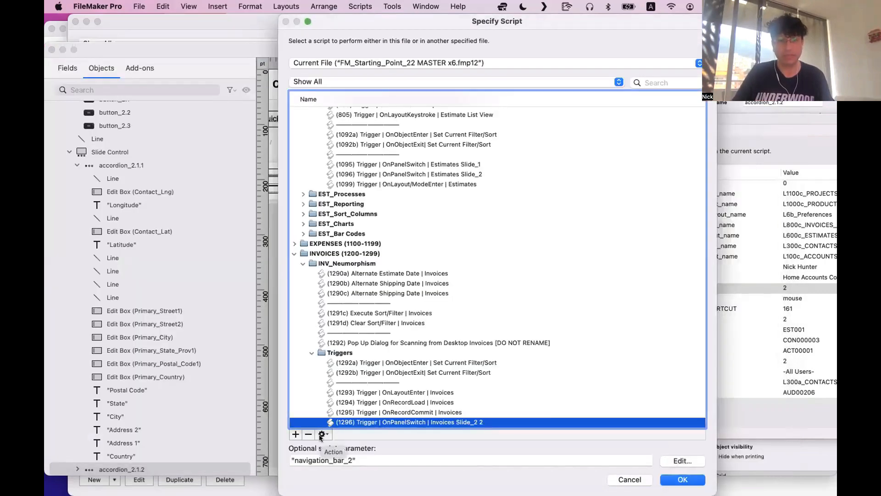
{"action": "left_click_drag", "start_coordinate": [333, 19], "coordinate": [487, 89]}
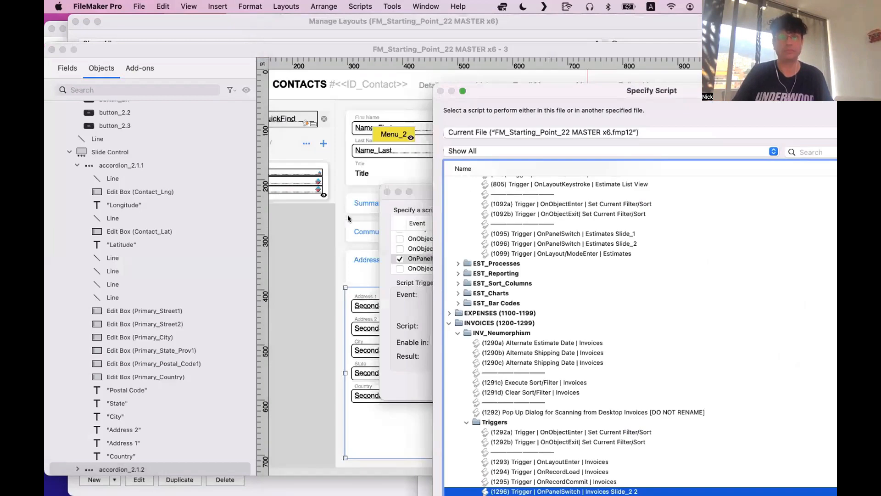
{"action": "key", "text": "Return"}
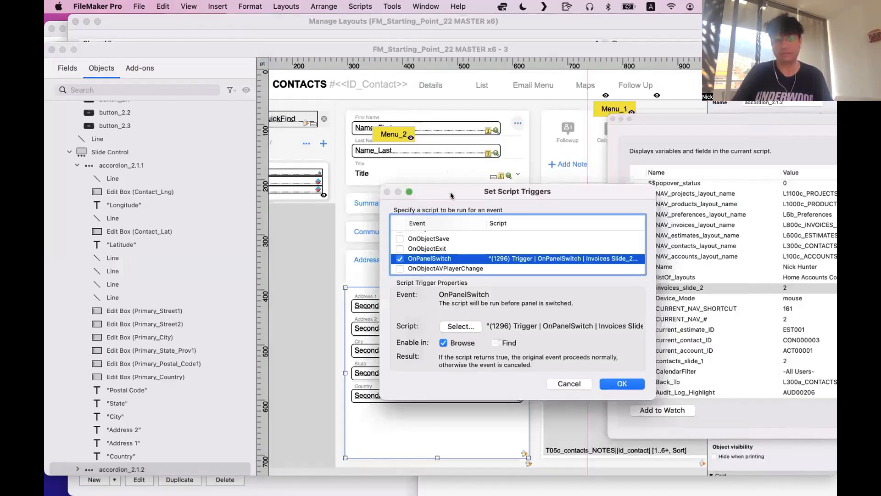
{"action": "key", "text": "Return"}
Show the Data Viewer's watched expressions and place the viewer clear of the Addresses accordion
{"action": "left_click", "coordinate": [392, 6]}
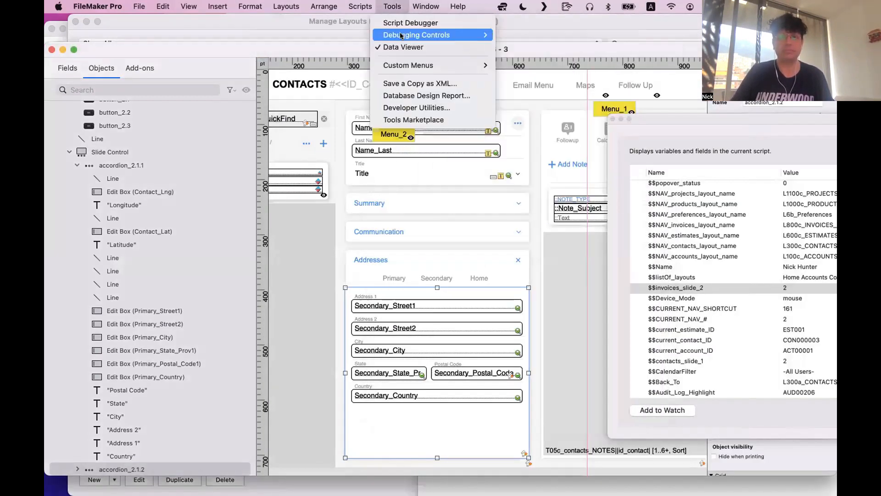
{"action": "left_click", "coordinate": [393, 11]}
{"action": "left_click_drag", "start_coordinate": [753, 132], "coordinate": [508, 120]}
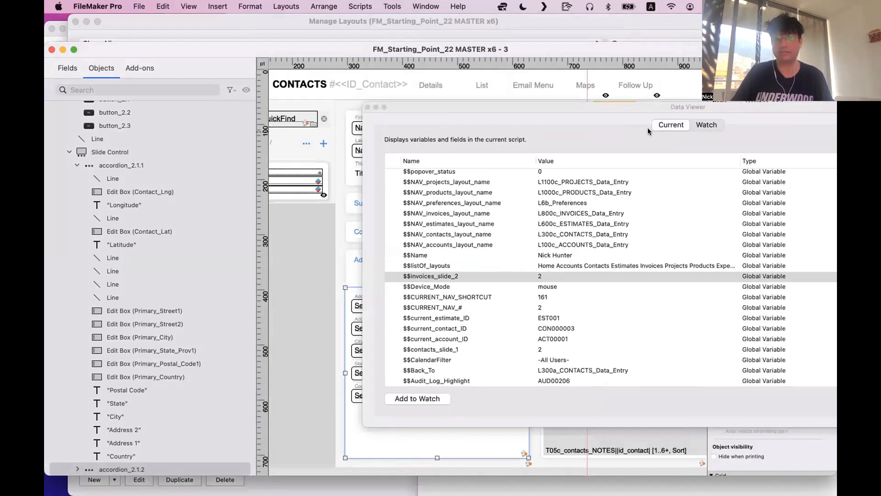
{"action": "left_click", "coordinate": [706, 125]}
{"action": "left_click_drag", "start_coordinate": [445, 106], "coordinate": [651, 116]}
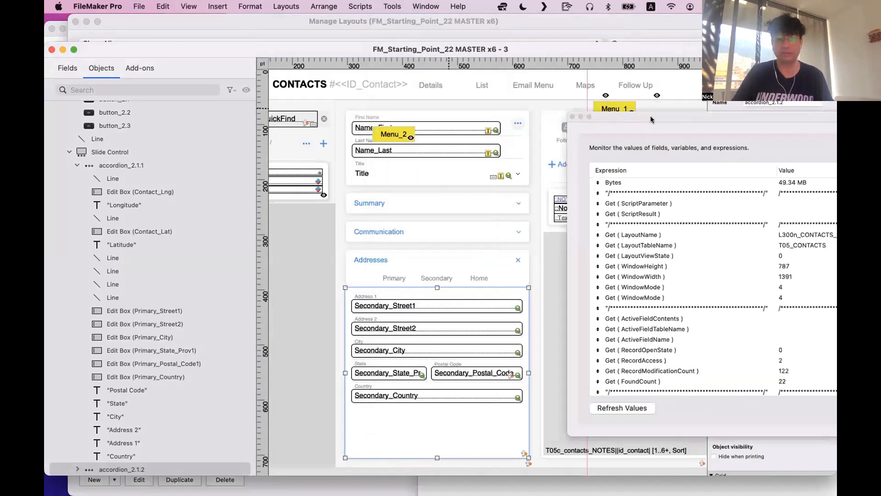
Return the Contacts layout to Browse mode and bring up the list of open windows
{"action": "left_click", "coordinate": [469, 203]}
{"action": "key", "text": "super+b"}
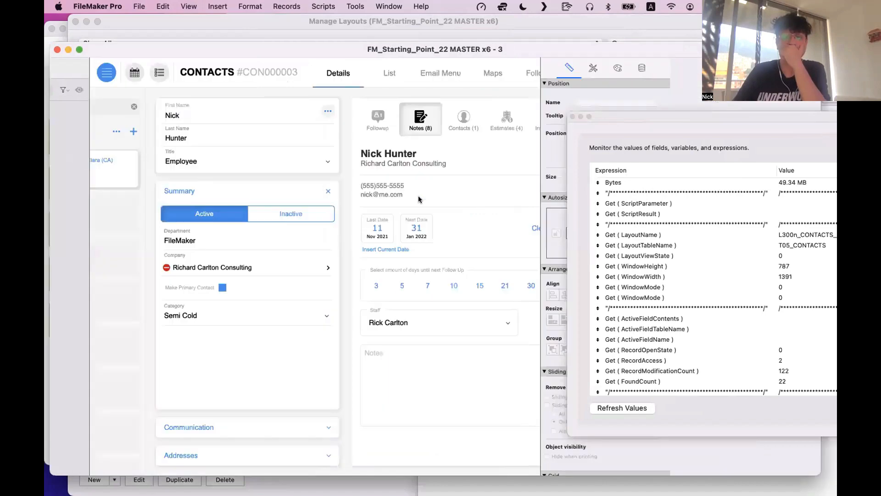
{"action": "left_click", "coordinate": [389, 6]}
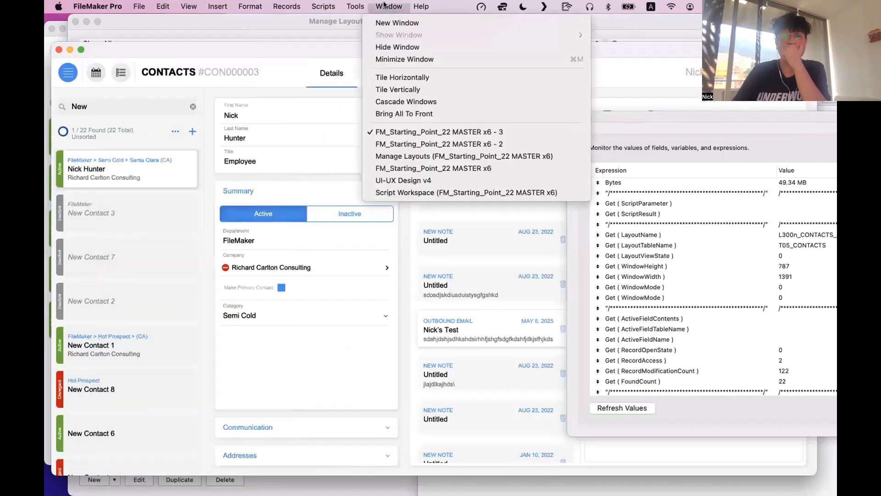
Turn on the Script Debugger, show the contact's Primary address, and step through the Slide Navigation script until it finishes
{"action": "left_click", "coordinate": [368, 5]}
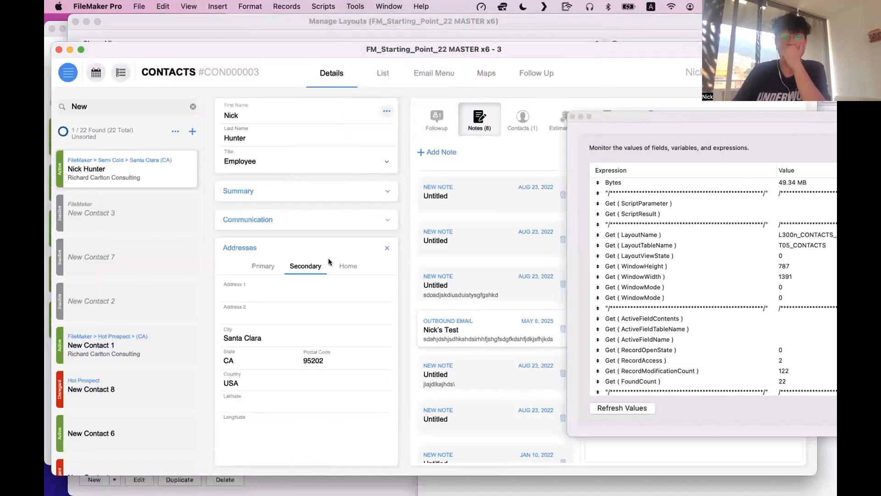
{"action": "left_click", "coordinate": [342, 6]}
{"action": "left_click", "coordinate": [352, 23]}
{"action": "left_click", "coordinate": [259, 269]}
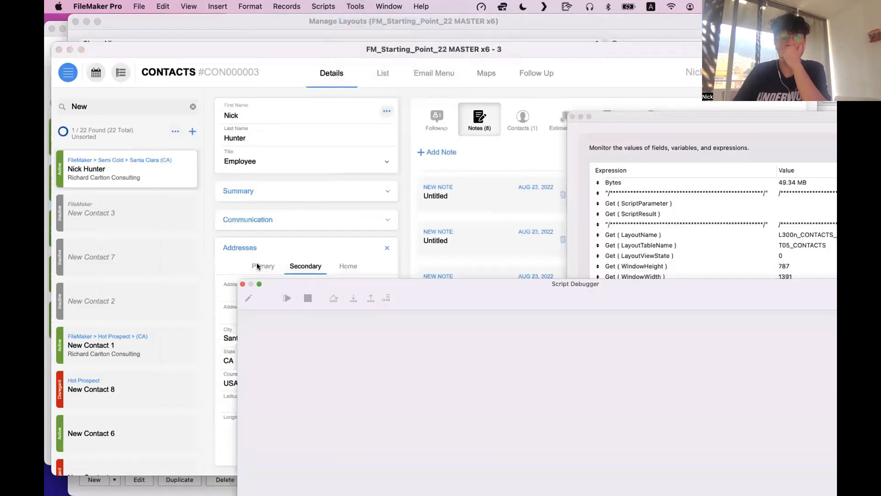
{"action": "left_click", "coordinate": [349, 298]}
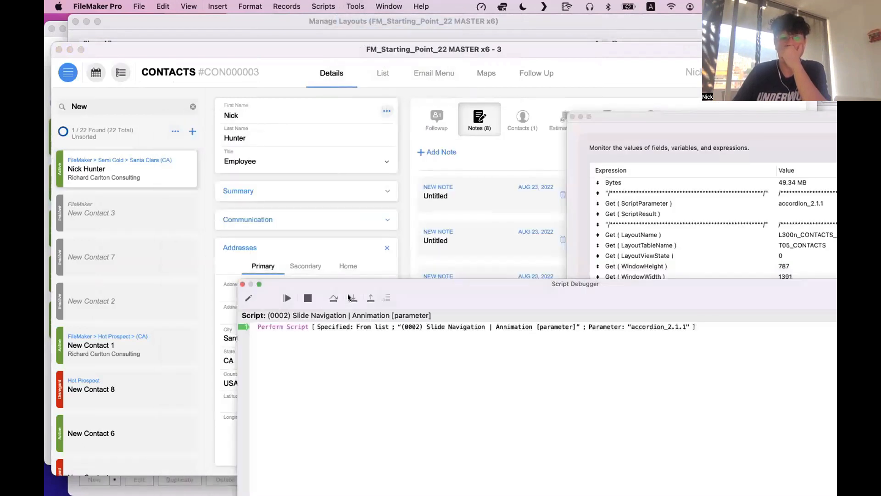
{"action": "left_click", "coordinate": [349, 297]}
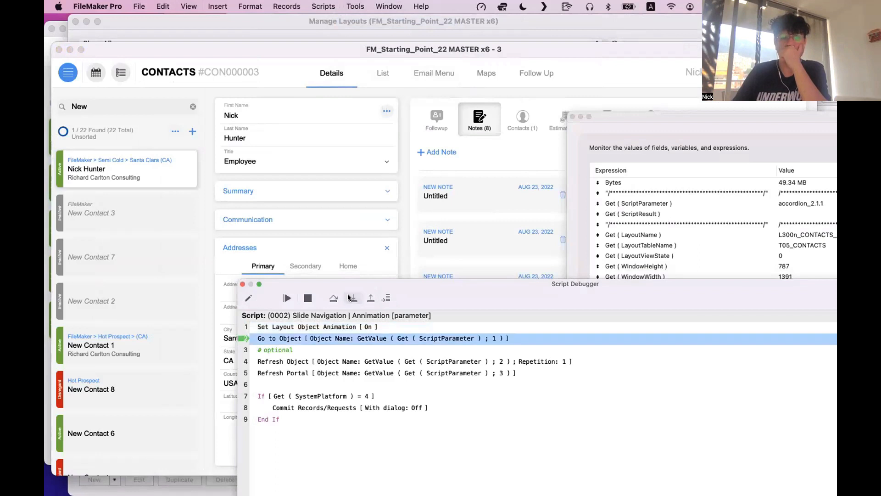
{"action": "left_click", "coordinate": [349, 298]}
{"action": "left_click", "coordinate": [349, 297]}
{"action": "left_click", "coordinate": [287, 297]}
Show the contact's Secondary address and step into the scripts until the OnPanelSwitch trigger's Set Variable line
{"action": "left_click", "coordinate": [301, 267]}
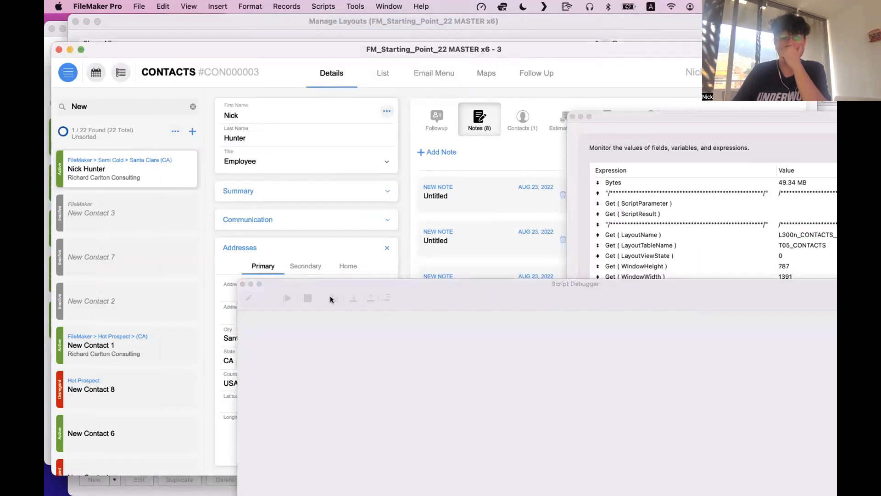
{"action": "left_click", "coordinate": [350, 298]}
{"action": "left_click", "coordinate": [350, 298]}
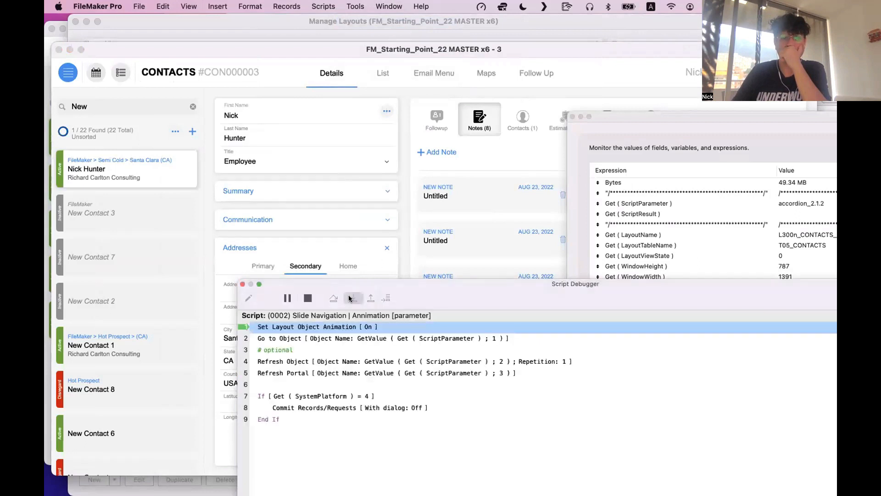
{"action": "left_click", "coordinate": [350, 298]}
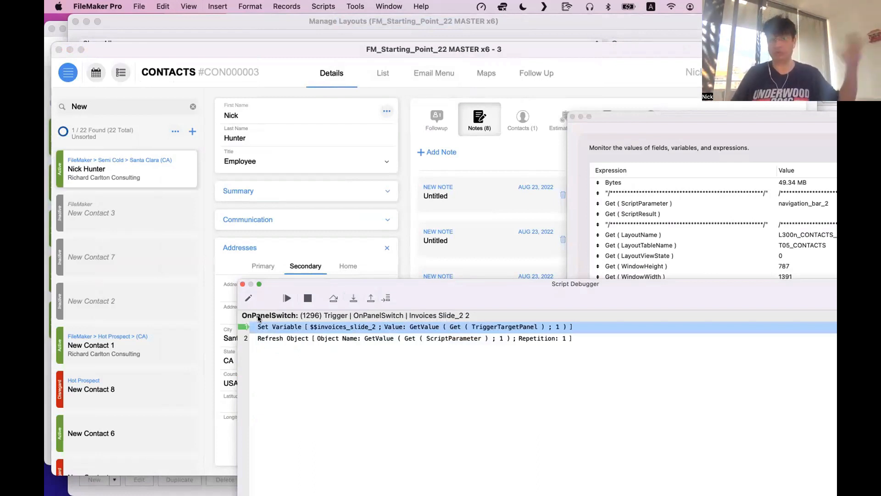
Rearrange the Script Debugger and Data Viewer windows, and begin a new watch expression using the Get function with trigger as its argument
{"action": "left_click_drag", "start_coordinate": [557, 288], "coordinate": [369, 311]}
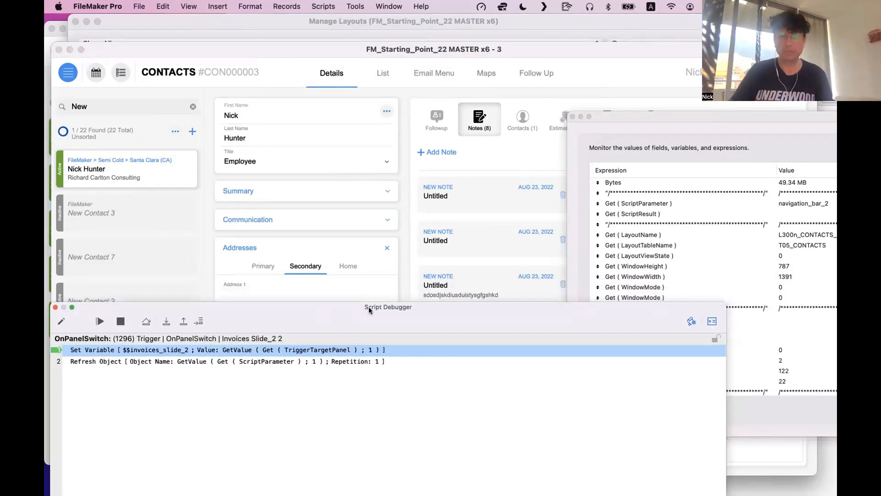
{"action": "left_click_drag", "start_coordinate": [677, 121], "coordinate": [324, 95]}
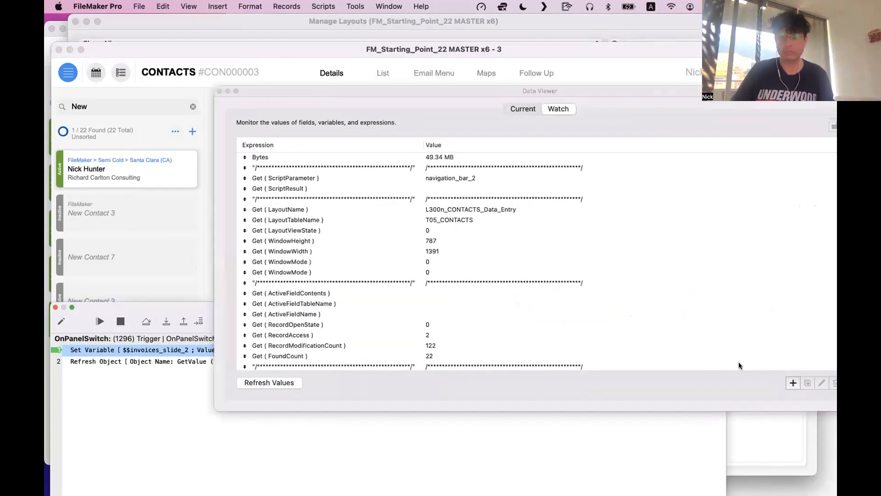
{"action": "left_click", "coordinate": [790, 383]}
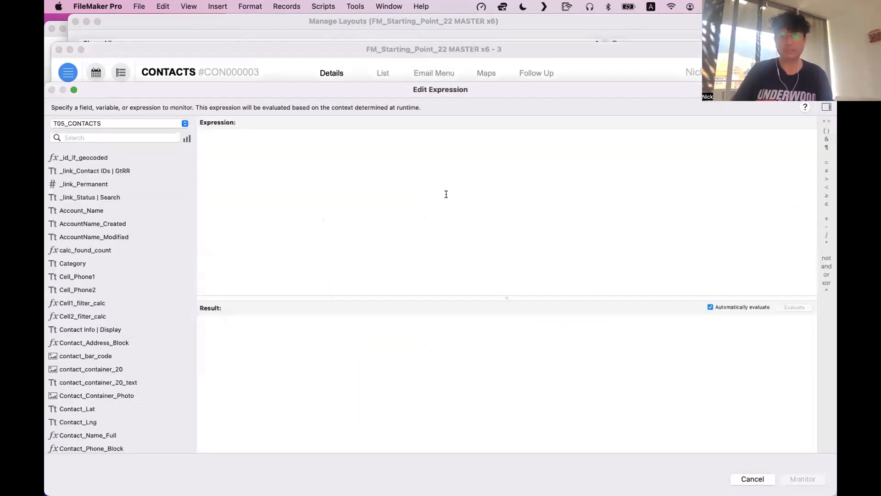
{"action": "type", "text": "get"}
{"action": "key", "text": "Return"}
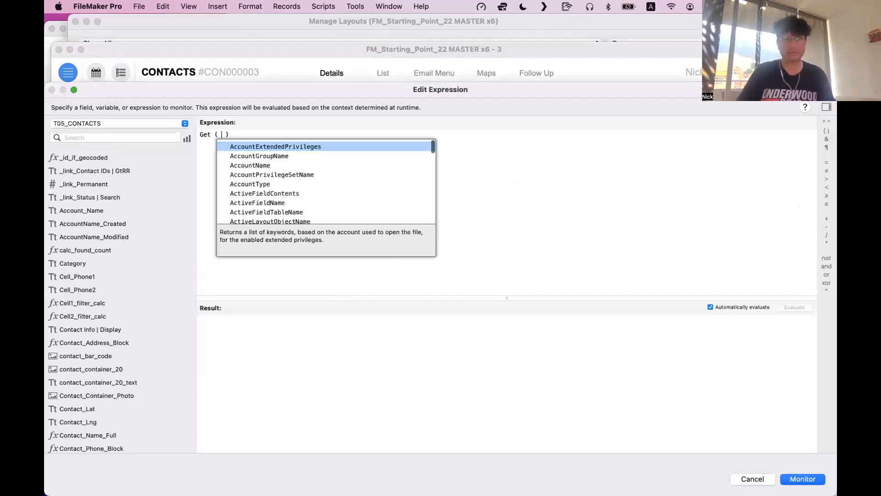
{"action": "type", "text": "trigger"}
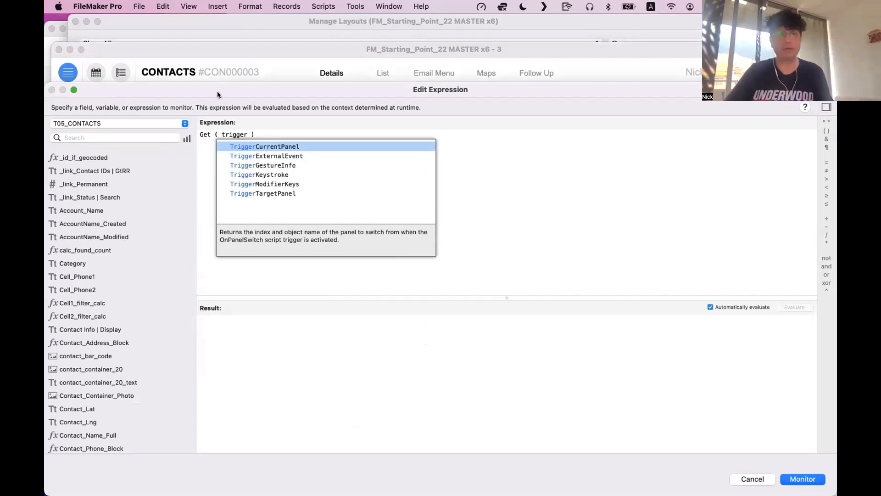
Move the expression dialog clear of the Data Viewer and complete the expression as Get ( TriggerTargetPanel )
{"action": "left_click_drag", "start_coordinate": [284, 91], "coordinate": [470, 92]}
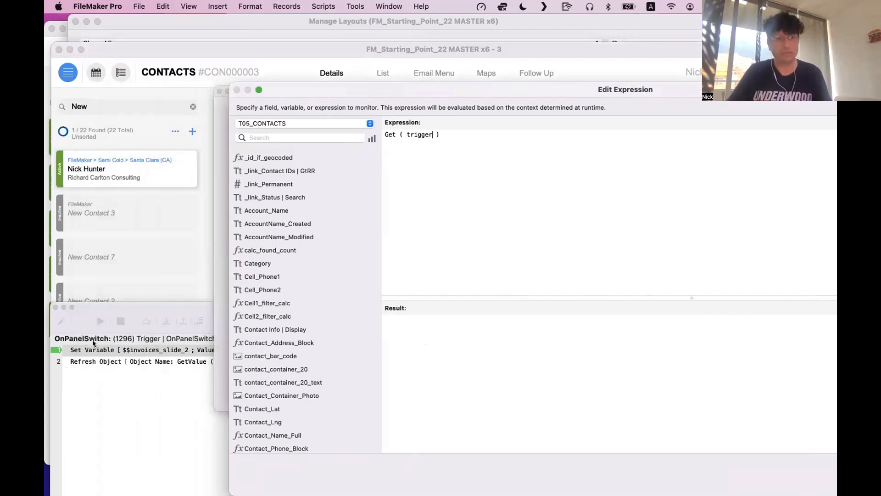
{"action": "left_click_drag", "start_coordinate": [374, 88], "coordinate": [469, 282]}
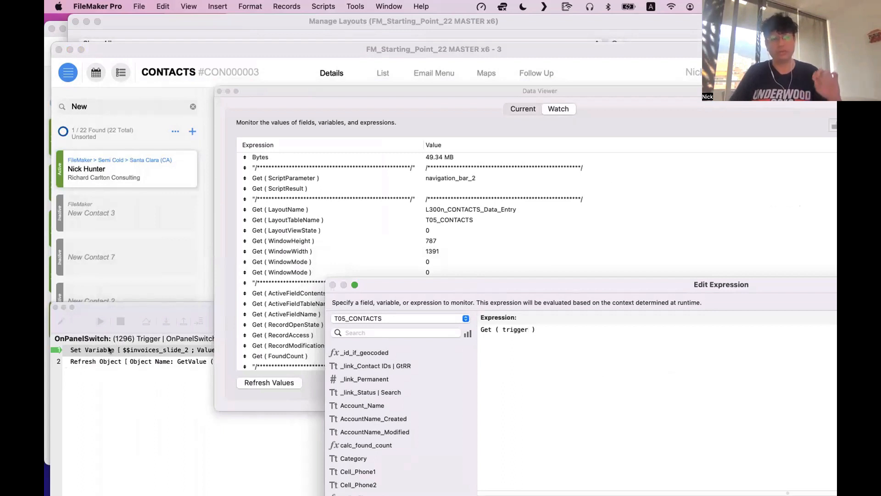
{"action": "left_click", "coordinate": [529, 330]}
{"action": "key", "text": "BackSpace"}
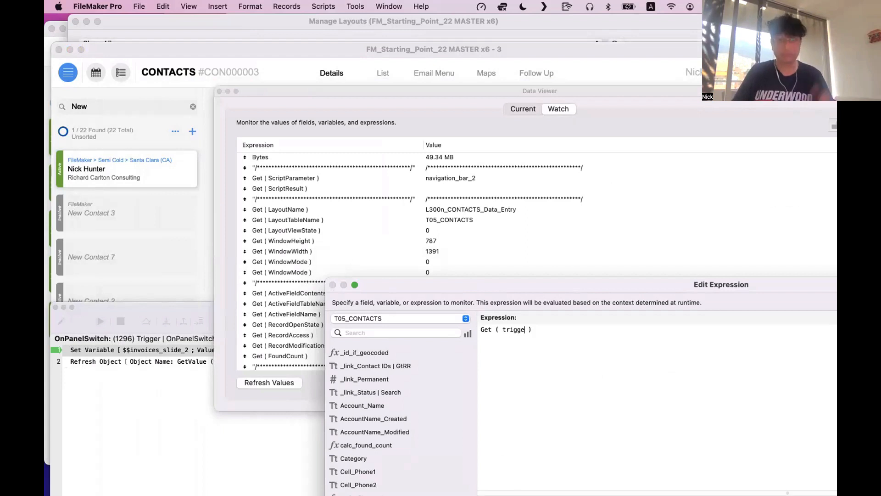
{"action": "type", "text": "r"}
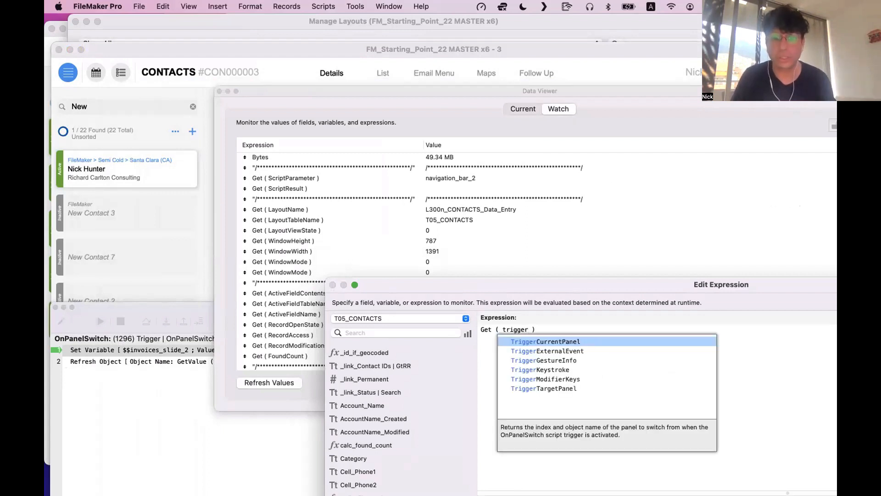
{"action": "key", "text": "Down"}
{"action": "key", "text": "Down"}
{"action": "key", "text": "Down"}
{"action": "key", "text": "Down"}
{"action": "key", "text": "Down"}
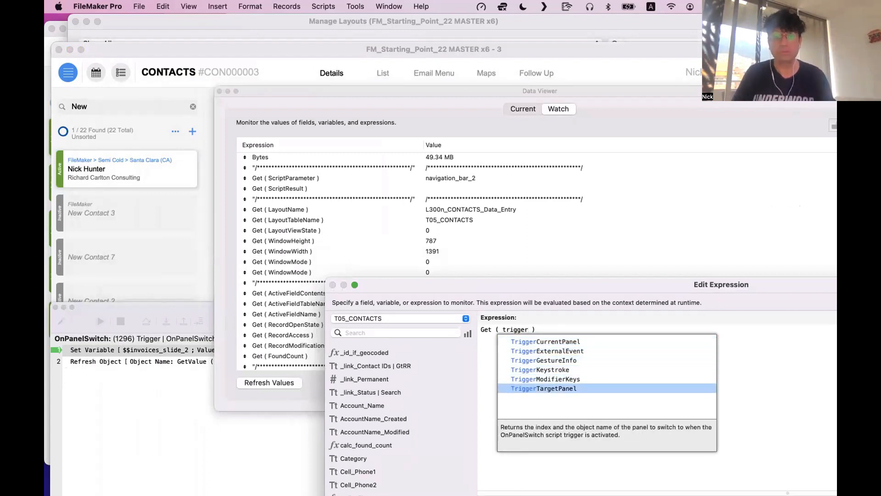
{"action": "key", "text": "Return"}
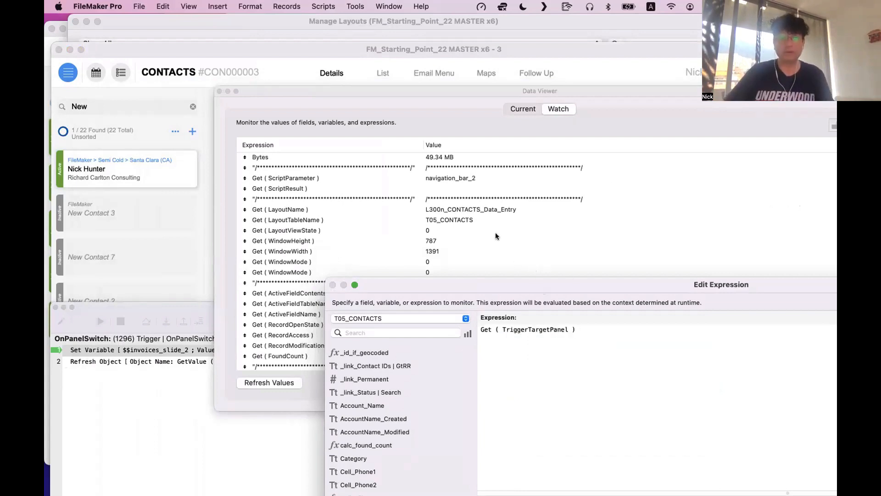
Examine the panel index and object name returned by the TriggerTargetPanel expression
{"action": "left_click_drag", "start_coordinate": [491, 229], "coordinate": [365, 51]}
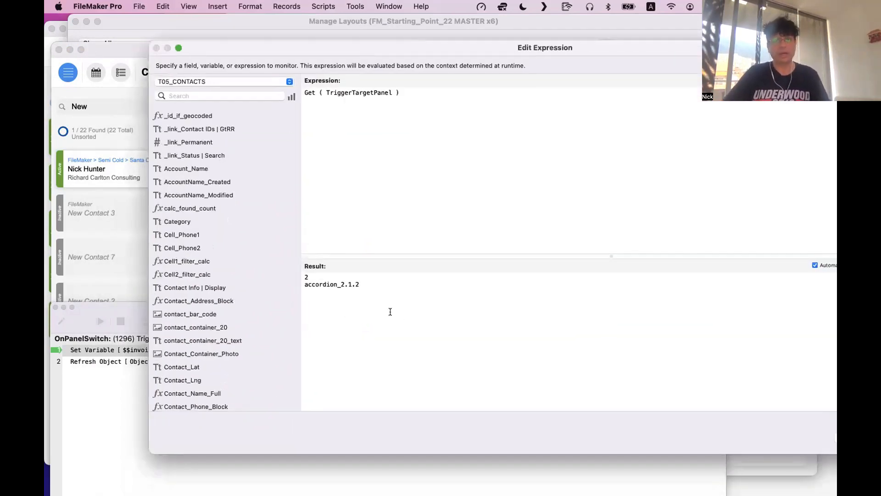
{"action": "left_click_drag", "start_coordinate": [390, 311], "coordinate": [266, 251]}
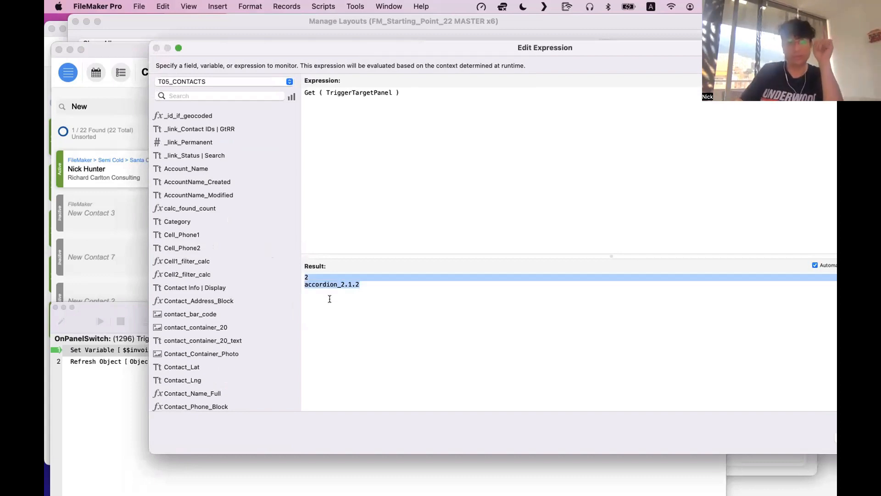
{"action": "left_click", "coordinate": [324, 275]}
{"action": "left_click_drag", "start_coordinate": [375, 286], "coordinate": [279, 281]}
{"action": "left_click", "coordinate": [321, 277]}
{"action": "left_click_drag", "start_coordinate": [369, 282], "coordinate": [292, 282]}
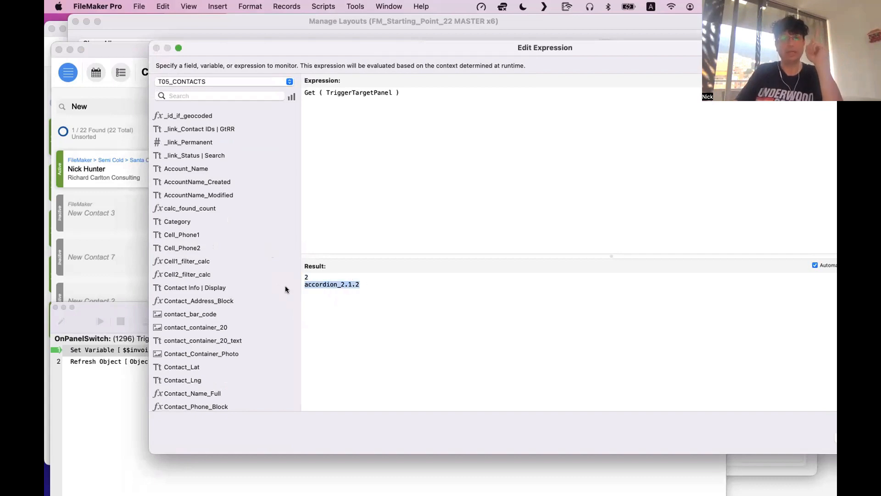
{"action": "triple_click", "coordinate": [306, 277]}
{"action": "left_click", "coordinate": [309, 275]}
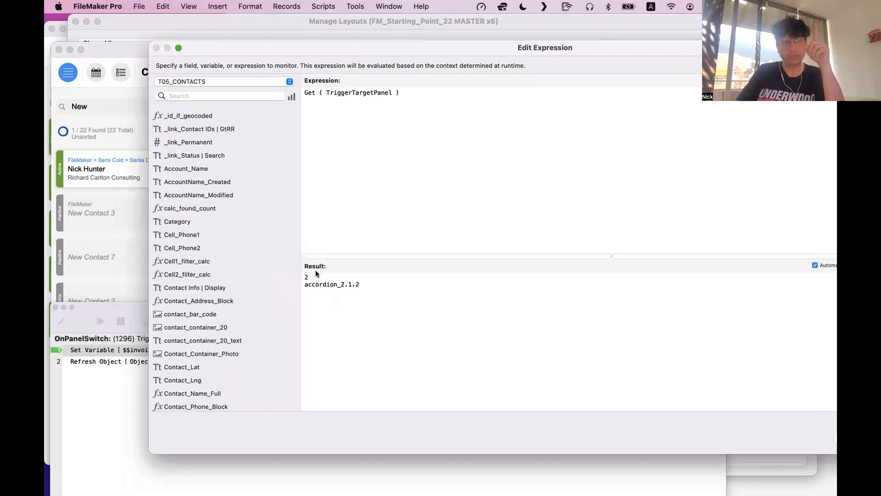
{"action": "key", "text": "super+a"}
{"action": "left_click_drag", "start_coordinate": [402, 92], "coordinate": [285, 87]}
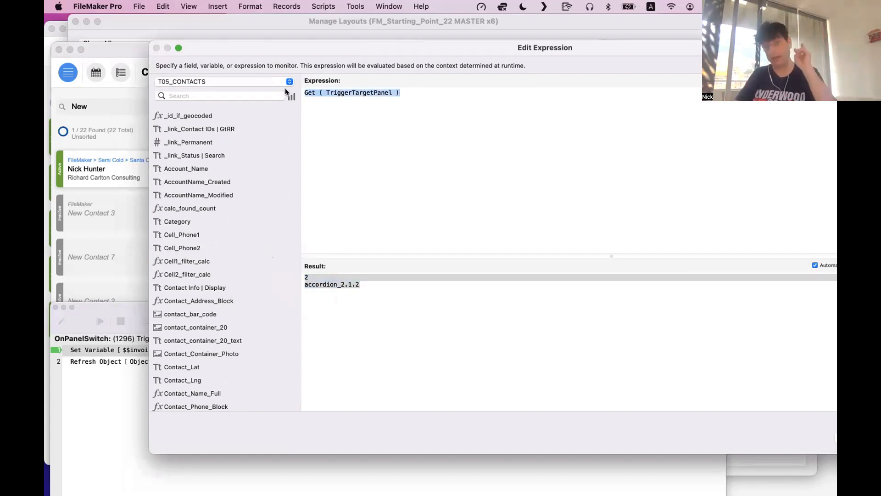
{"action": "left_click", "coordinate": [315, 274]}
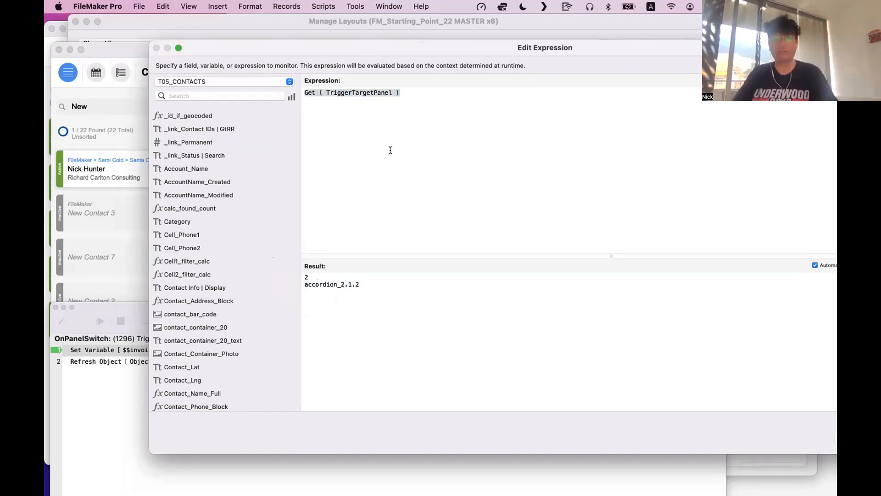
{"action": "left_click_drag", "start_coordinate": [373, 48], "coordinate": [206, 38]}
{"action": "left_click", "coordinate": [731, 430]}
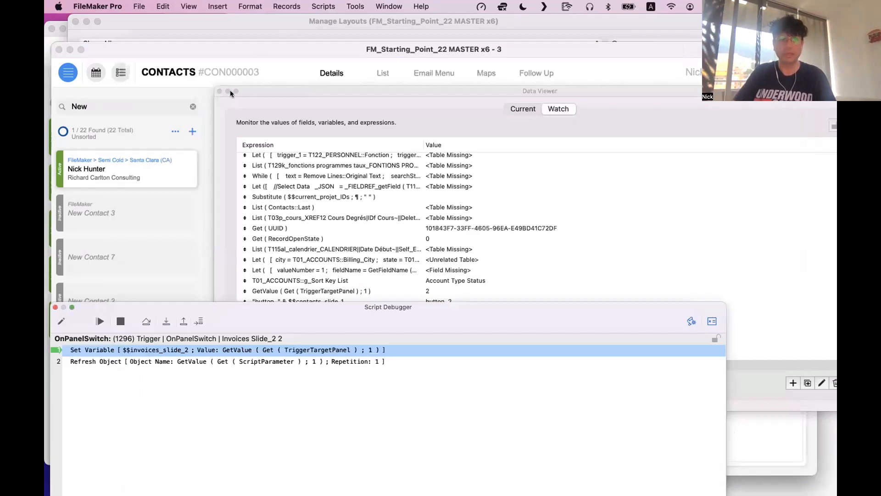
{"action": "left_click_drag", "start_coordinate": [348, 90], "coordinate": [495, 92]}
{"action": "left_click_drag", "start_coordinate": [245, 310], "coordinate": [250, 267]}
{"action": "key", "text": "super+w"}
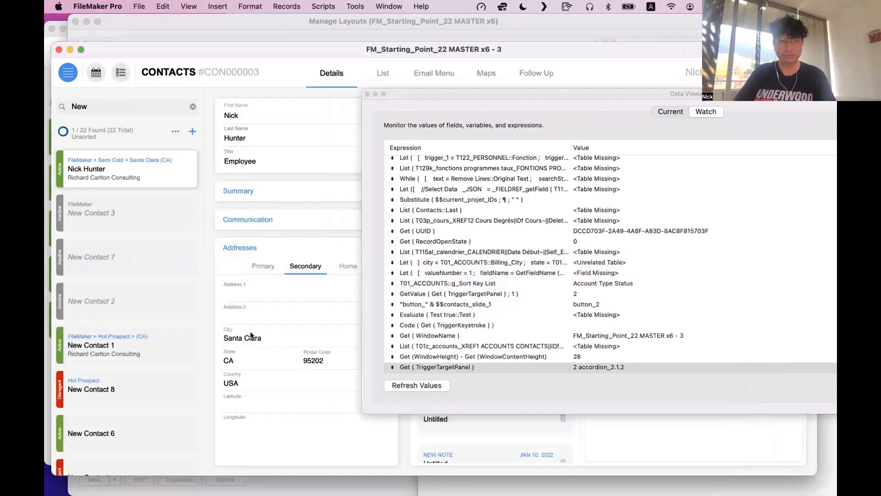
Switch the contacts layout to Layout mode and select button_2.2 in navigation_bar_2 for inspection
{"action": "left_click", "coordinate": [252, 360]}
{"action": "key", "text": "super+l"}
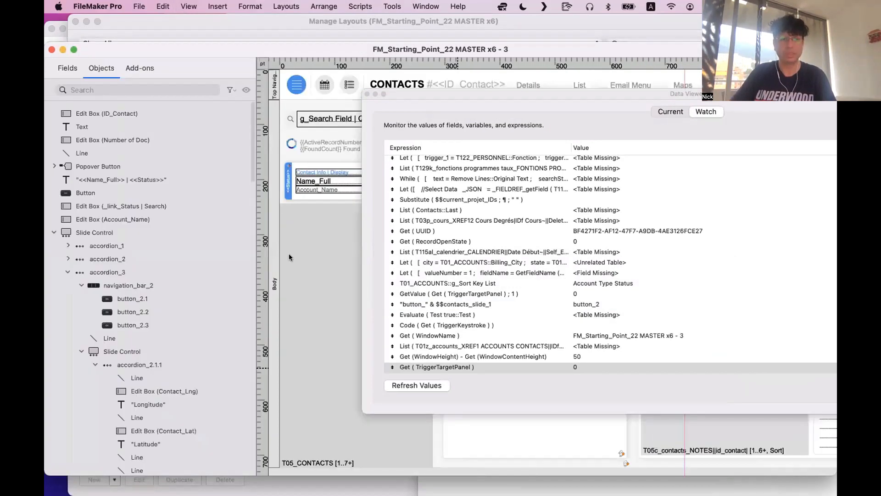
{"action": "left_click", "coordinate": [132, 312]}
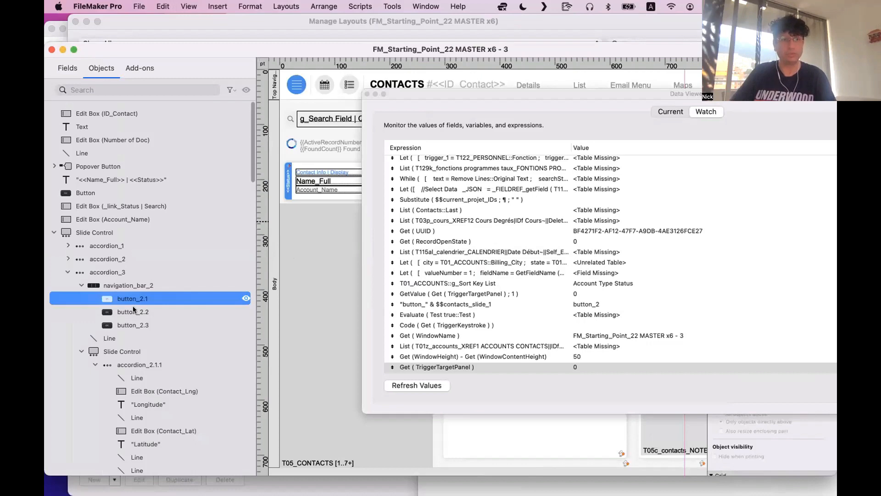
{"action": "left_click_drag", "start_coordinate": [409, 94], "coordinate": [559, 266]}
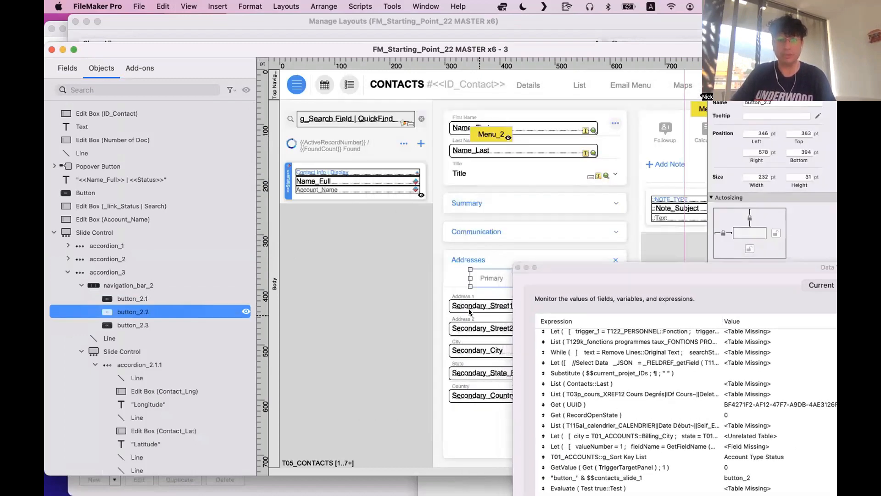
Inspect the slide control setup for the accordion_2.1.2 address panel and return to Browse mode
{"action": "left_click", "coordinate": [483, 289]}
{"action": "double_click", "coordinate": [491, 287]}
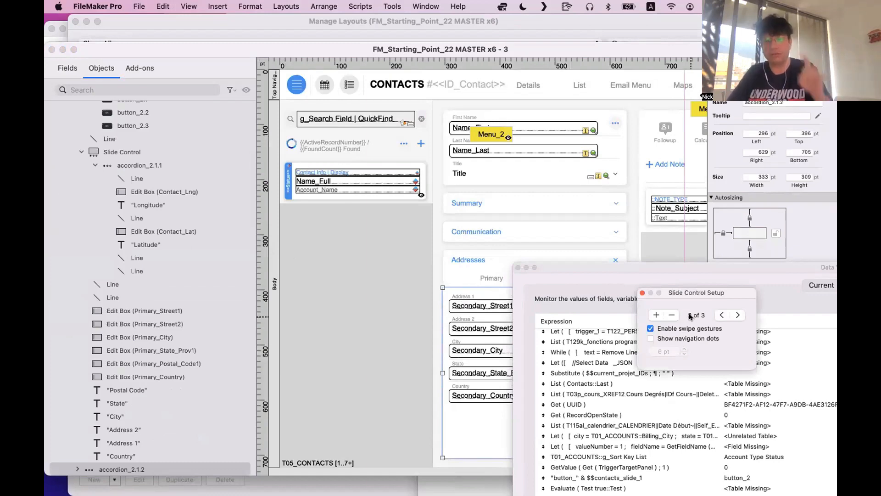
{"action": "left_click", "coordinate": [604, 273]}
{"action": "left_click_drag", "start_coordinate": [605, 273], "coordinate": [670, 372]}
{"action": "key", "text": "super+b"}
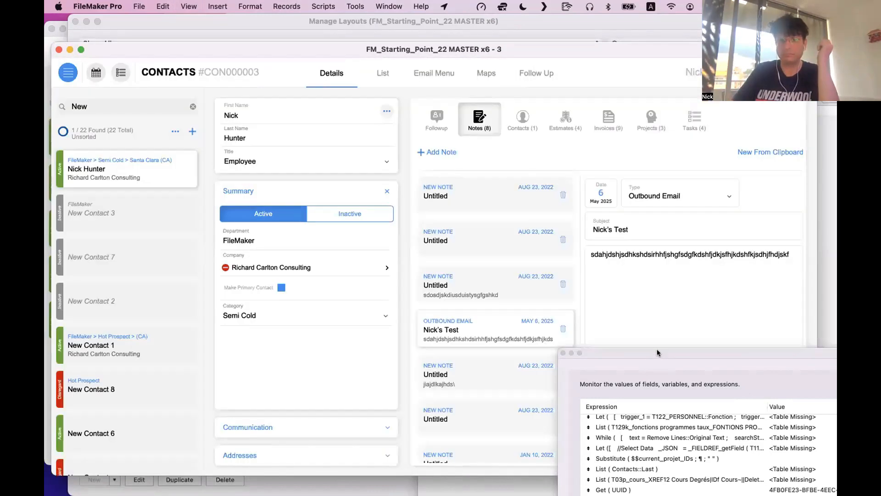
Check the $$contacts_slide_1 global variable among the Data Viewer's current variables, and close the viewer
{"action": "left_click_drag", "start_coordinate": [656, 352], "coordinate": [377, 69]}
{"action": "left_click", "coordinate": [579, 86]}
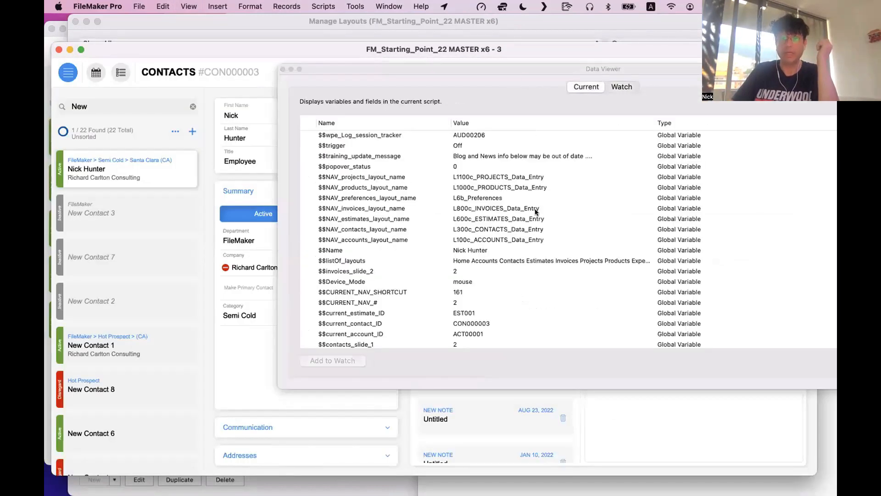
{"action": "left_click", "coordinate": [447, 300]}
{"action": "scroll", "coordinate": [458, 250], "scroll_direction": "down", "scroll_amount": 3}
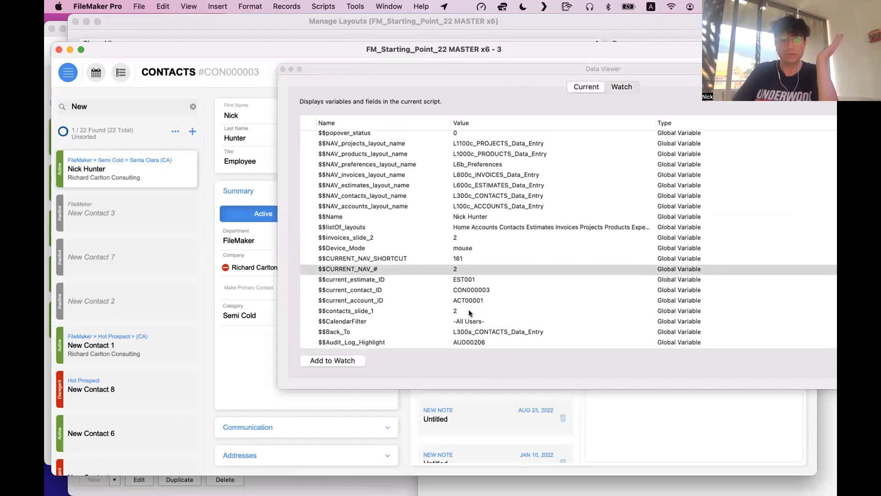
{"action": "left_click", "coordinate": [464, 311]}
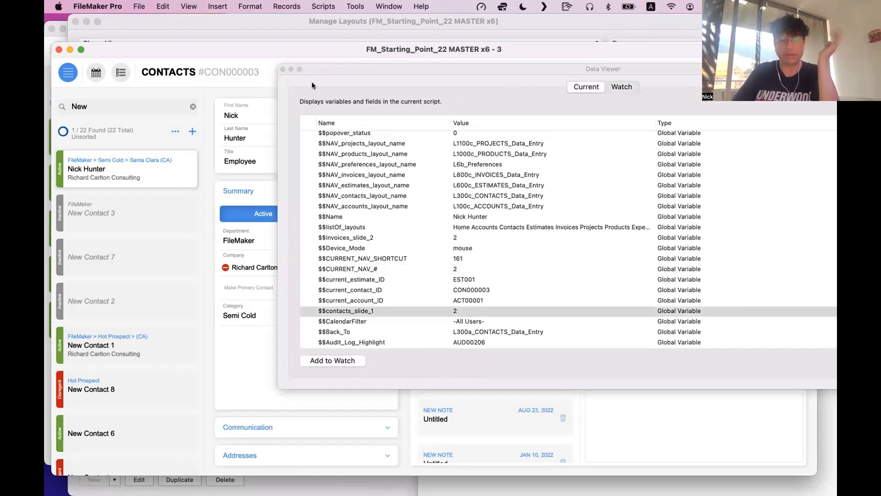
{"action": "left_click", "coordinate": [283, 69]}
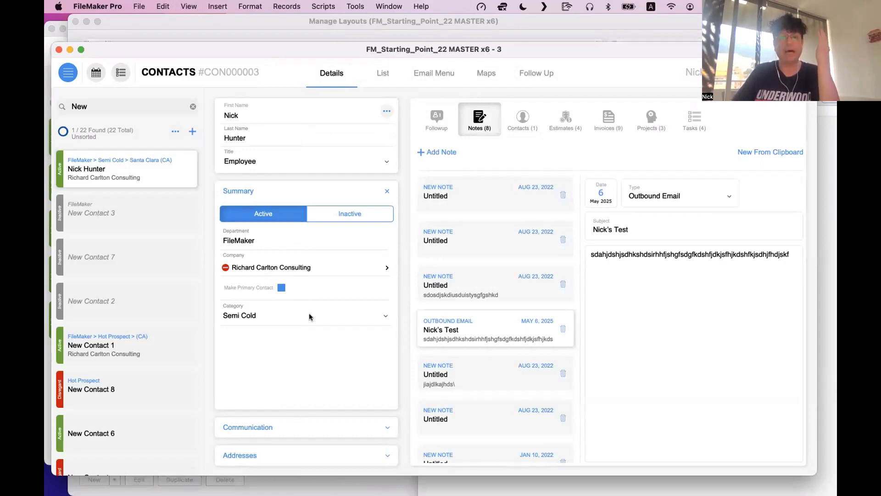
Expand the Addresses accordion, view its Home and Primary address panels, and collapse it again
{"action": "left_click", "coordinate": [239, 455]}
{"action": "left_click", "coordinate": [347, 266]}
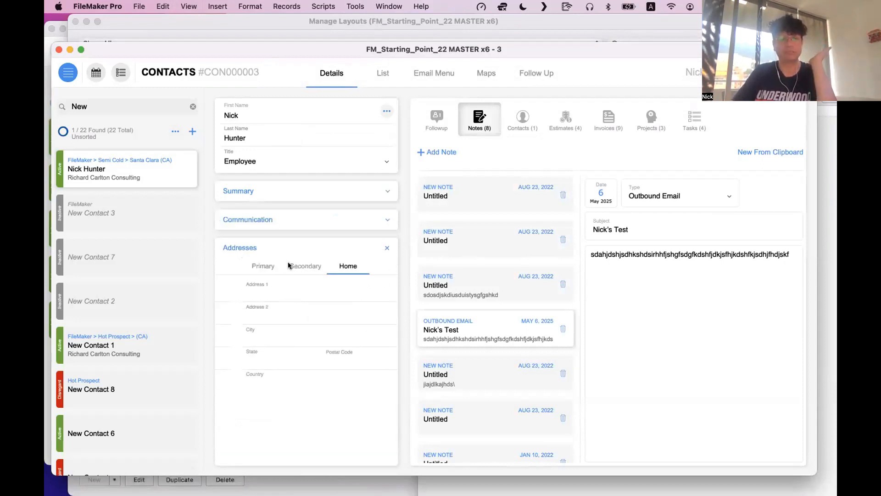
{"action": "left_click", "coordinate": [263, 266]}
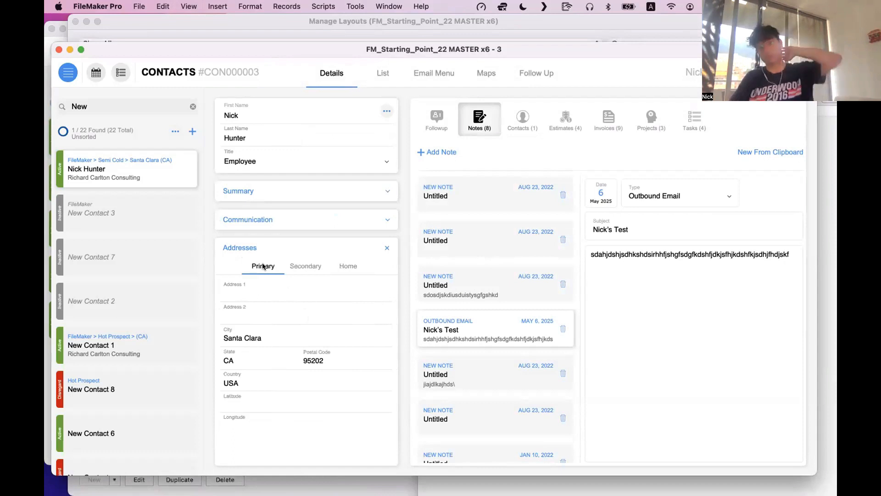
{"action": "left_click", "coordinate": [275, 251]}
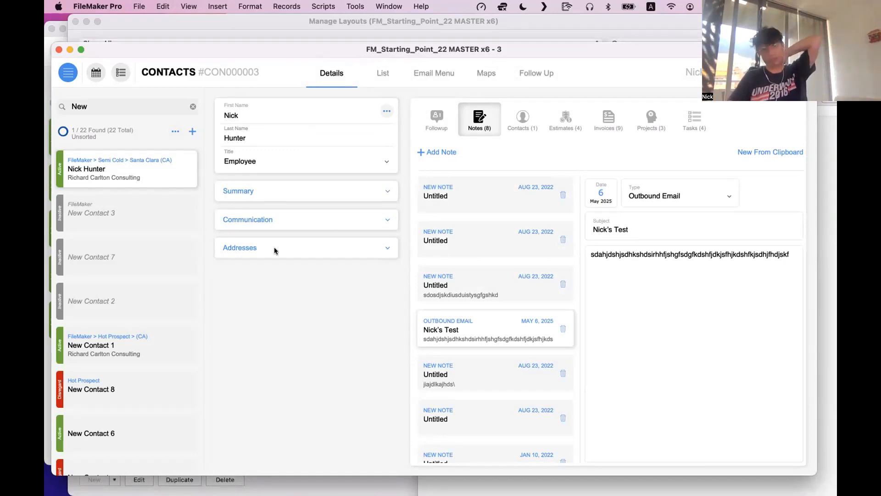
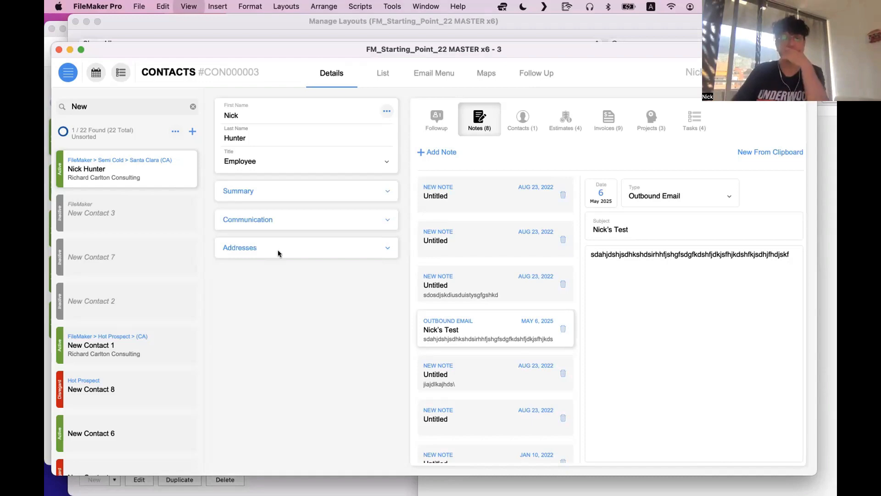
Switch the contacts layout to Layout mode and examine the accordion slide control's panels in its setup
{"action": "key", "text": "super+l"}
{"action": "double_click", "coordinate": [519, 288]}
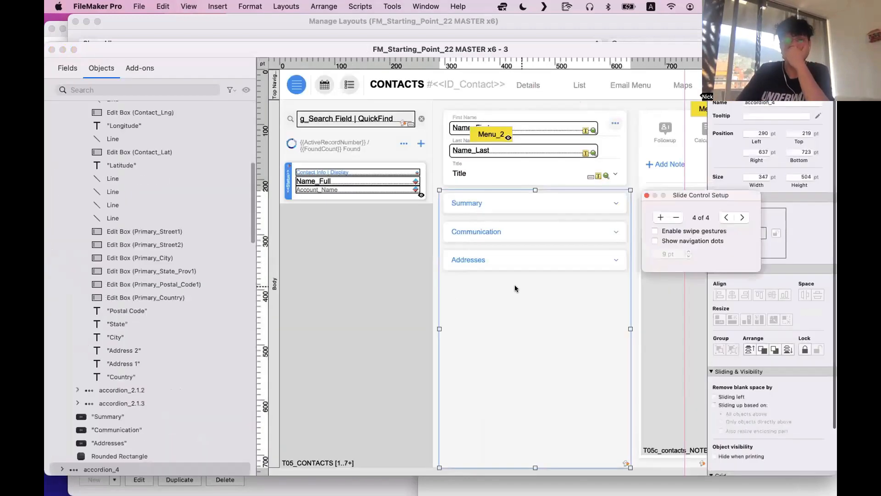
{"action": "left_click", "coordinate": [736, 217]}
{"action": "left_click", "coordinate": [737, 218]}
{"action": "left_click", "coordinate": [736, 218]}
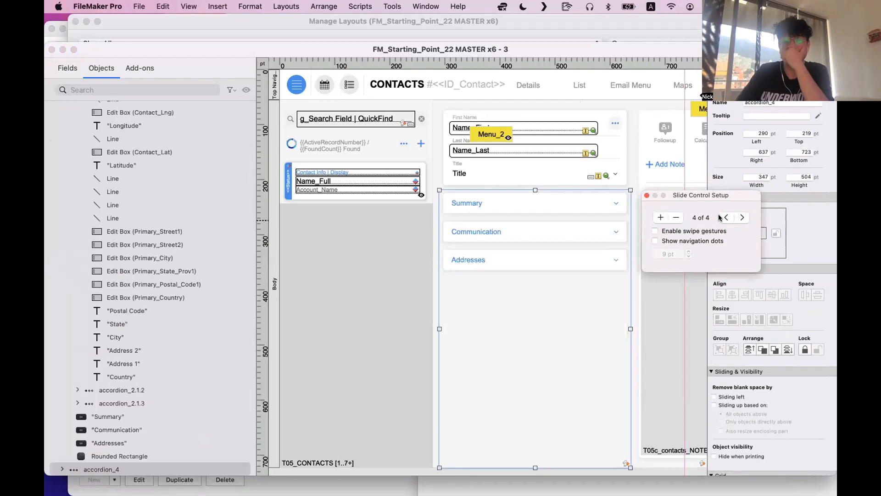
{"action": "left_click", "coordinate": [724, 218]}
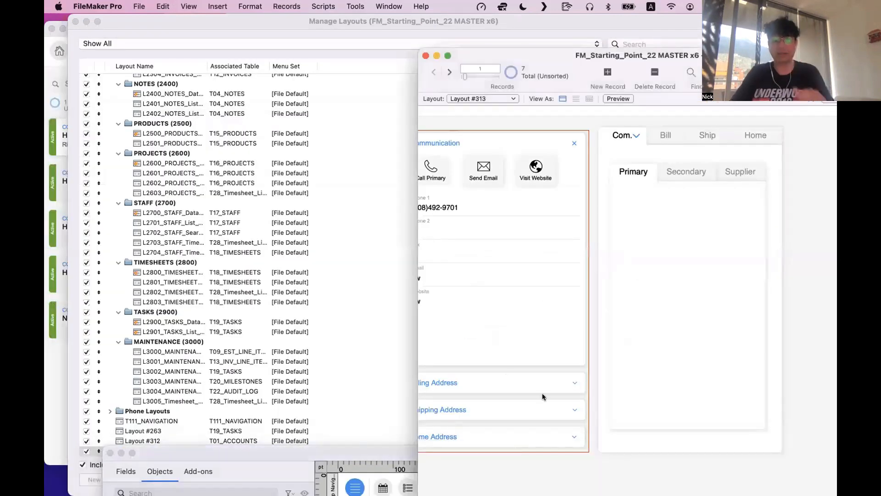
Show the Home panel on Layout #313 in Layout mode and delete its 526, 575 and 624 text objects
{"action": "left_click", "coordinate": [528, 431]}
{"action": "key", "text": "super+l"}
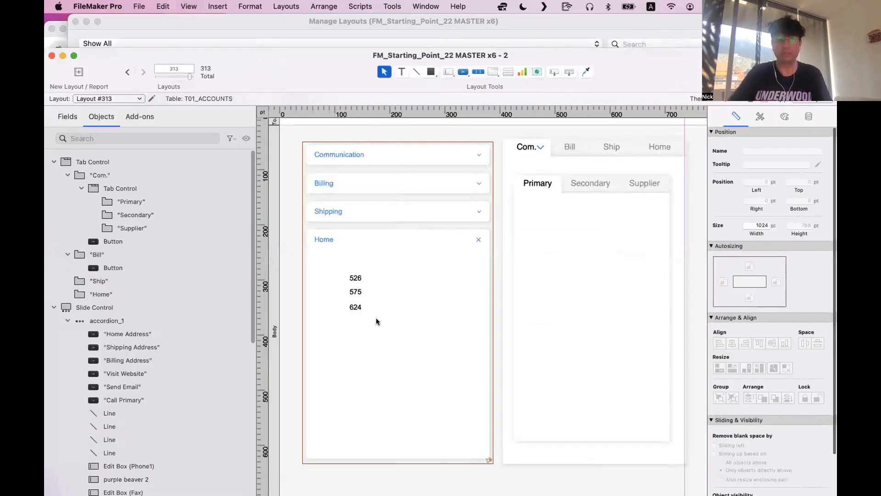
{"action": "left_click", "coordinate": [360, 306]}
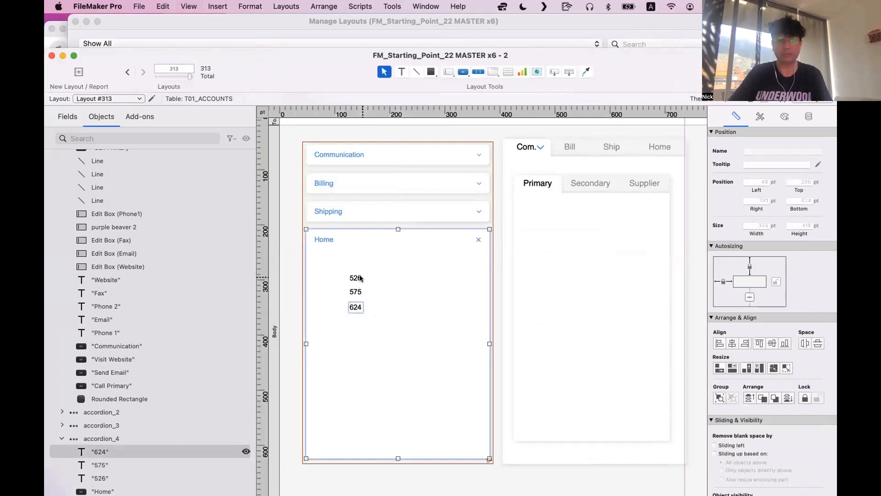
{"action": "left_click", "coordinate": [358, 291]}
{"action": "left_click", "coordinate": [294, 284]}
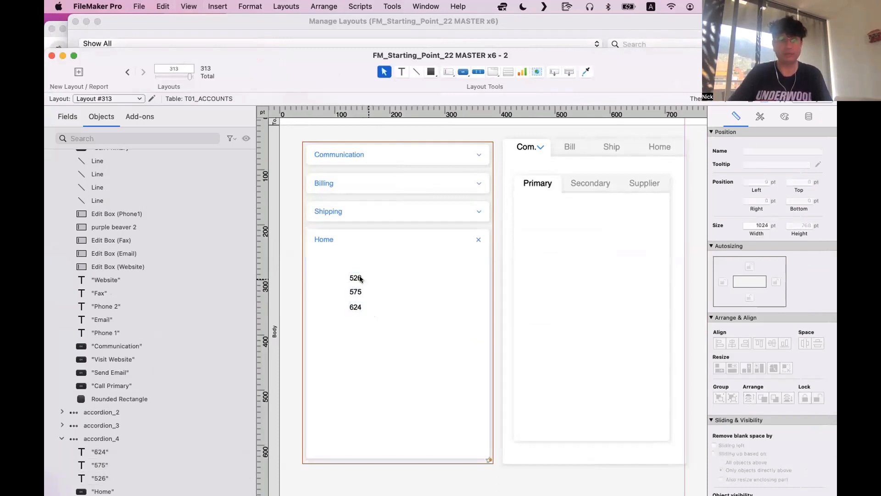
{"action": "left_click", "coordinate": [358, 277]}
{"action": "left_click", "coordinate": [356, 292], "text": "shift"}
{"action": "left_click", "coordinate": [356, 307], "text": "shift"}
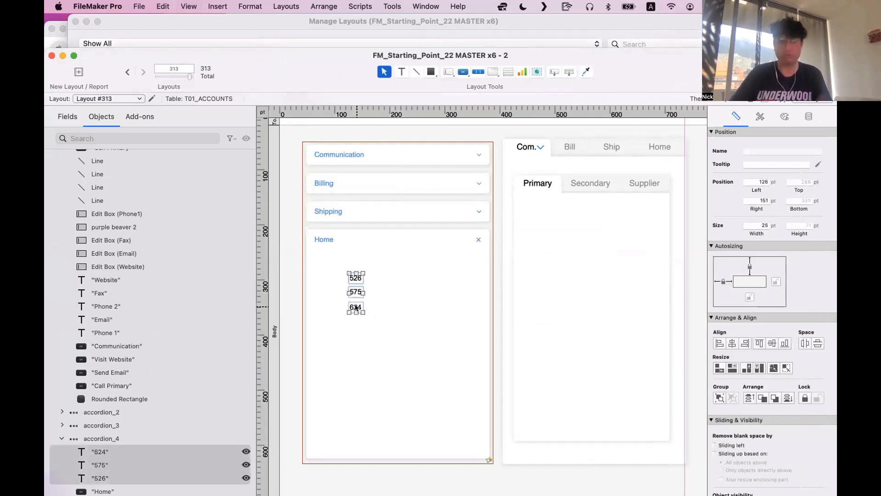
{"action": "key", "text": "Delete"}
Draw a portal about 288 by 342 pt in the Home panel, showing records from T01i_accounts_NOTES||id_account|
{"action": "left_click", "coordinate": [507, 70]}
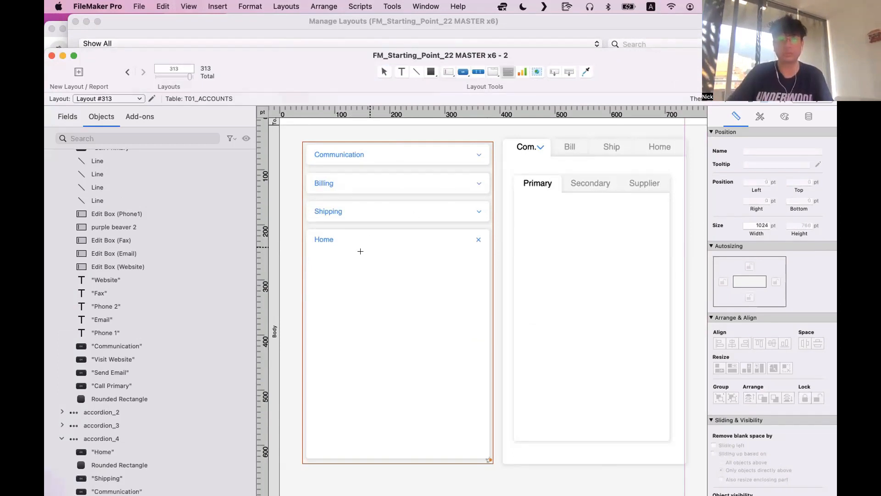
{"action": "left_click_drag", "start_coordinate": [317, 260], "coordinate": [480, 452]}
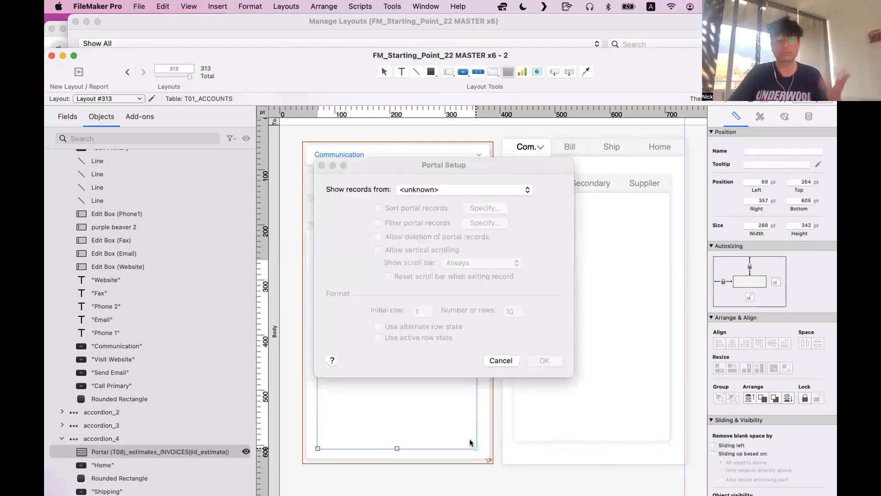
{"action": "left_click", "coordinate": [403, 191]}
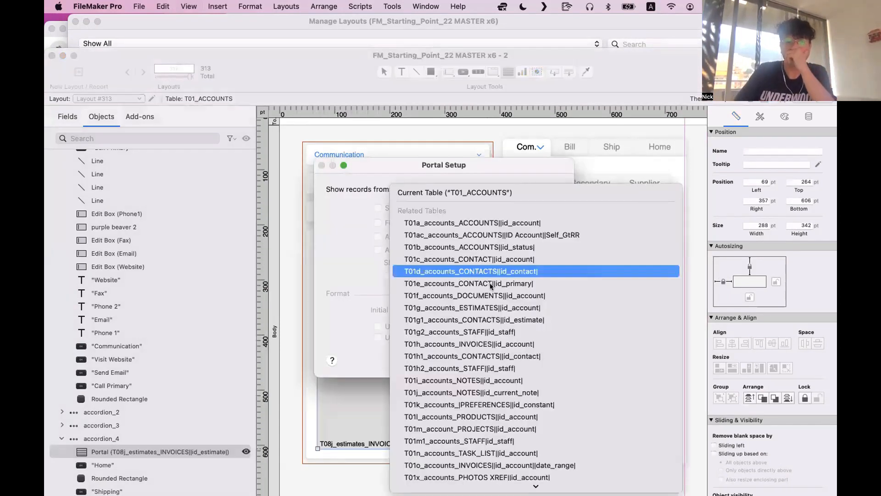
{"action": "scroll", "coordinate": [499, 357], "scroll_direction": "down", "scroll_amount": 5}
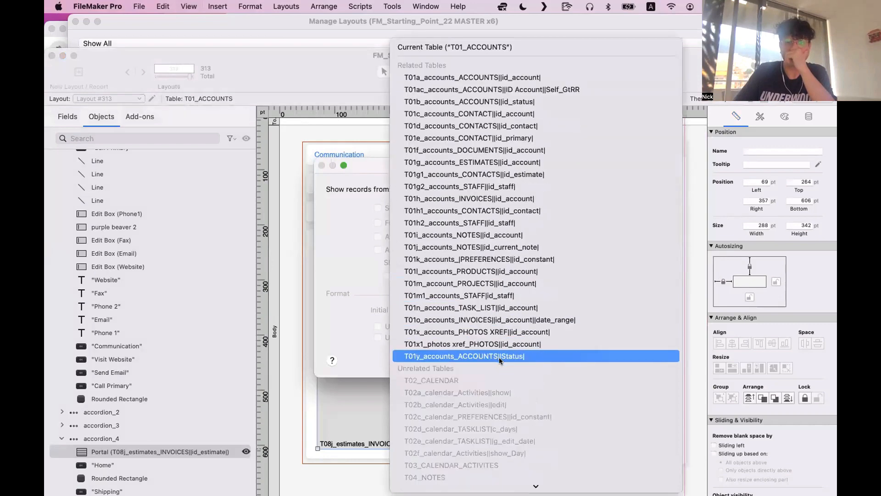
{"action": "left_click", "coordinate": [481, 235]}
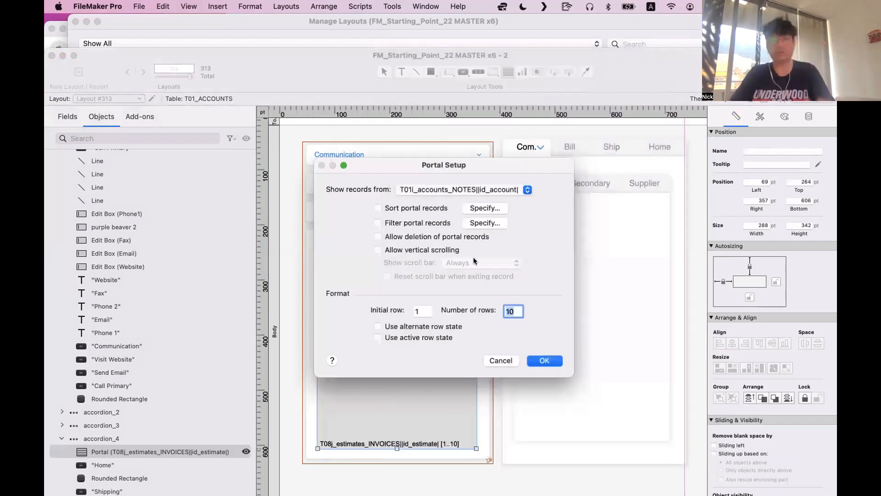
{"action": "left_click", "coordinate": [544, 360]}
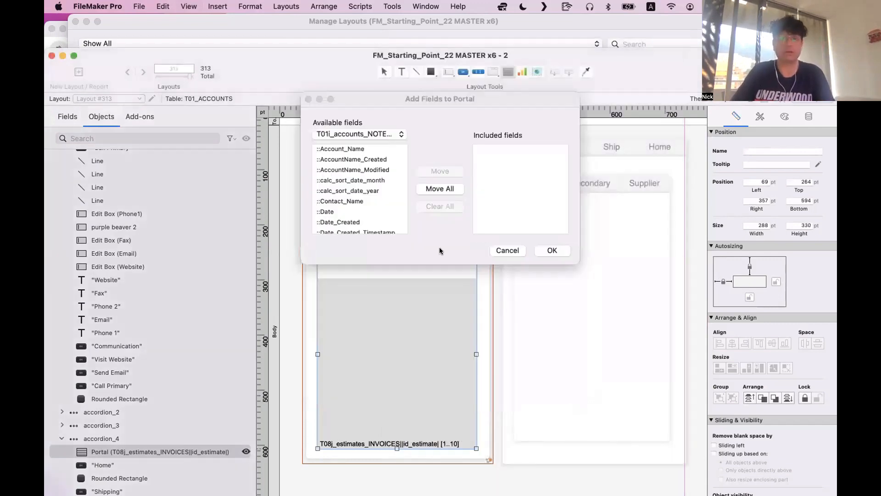
Include the Date, Note_Type and Note_Subject fields in the new notes portal
{"action": "double_click", "coordinate": [350, 212]}
{"action": "scroll", "coordinate": [350, 212], "scroll_direction": "down", "scroll_amount": 5}
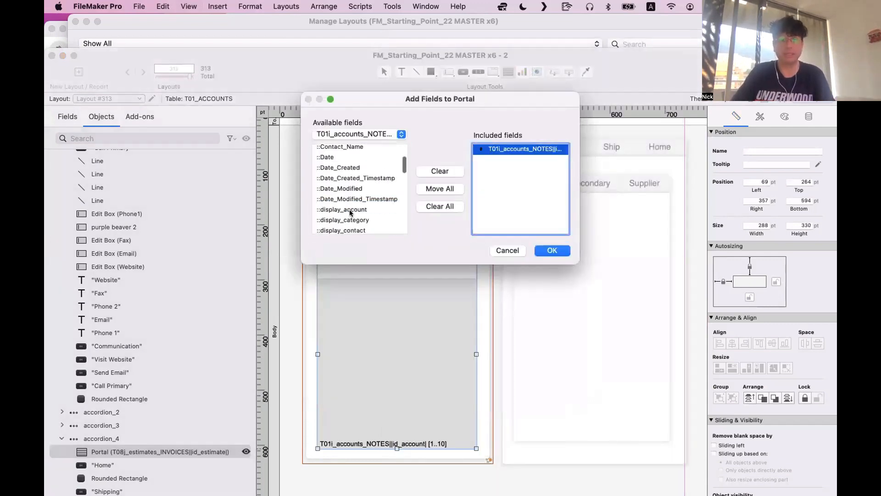
{"action": "scroll", "coordinate": [349, 183], "scroll_direction": "down", "scroll_amount": 3}
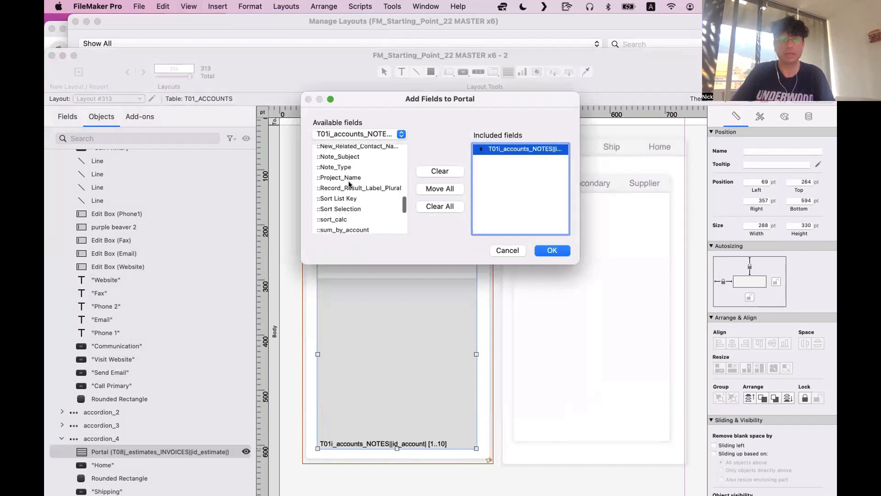
{"action": "double_click", "coordinate": [349, 166]}
{"action": "double_click", "coordinate": [353, 156]}
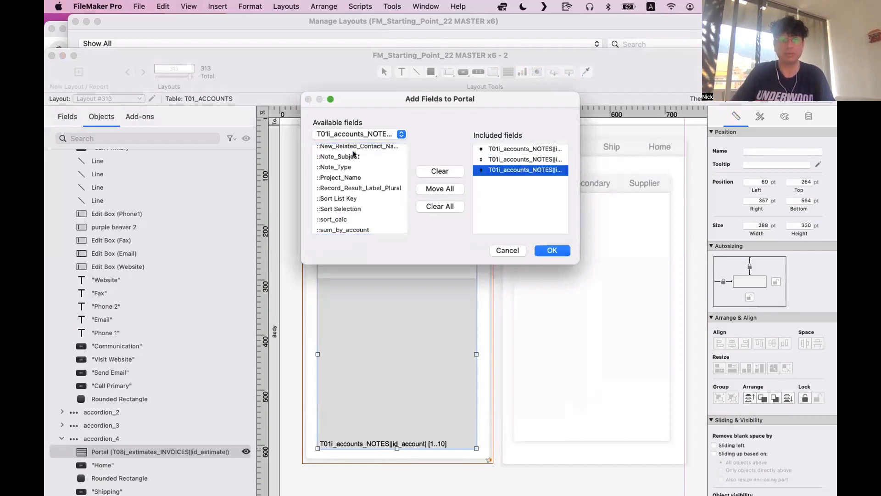
{"action": "left_click", "coordinate": [552, 251]}
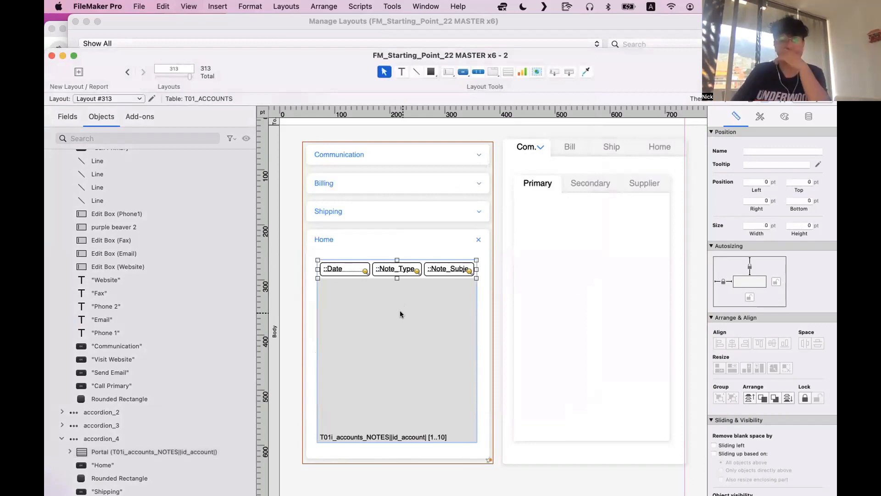
Check the notes portal in Browse mode by opening the Home panel, the Shipping panel and Home again
{"action": "key", "text": "super+b"}
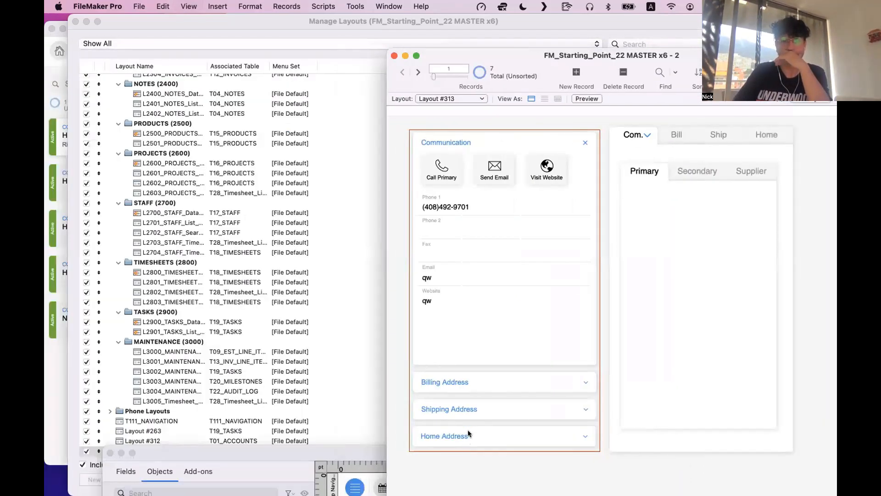
{"action": "left_click", "coordinate": [468, 431]}
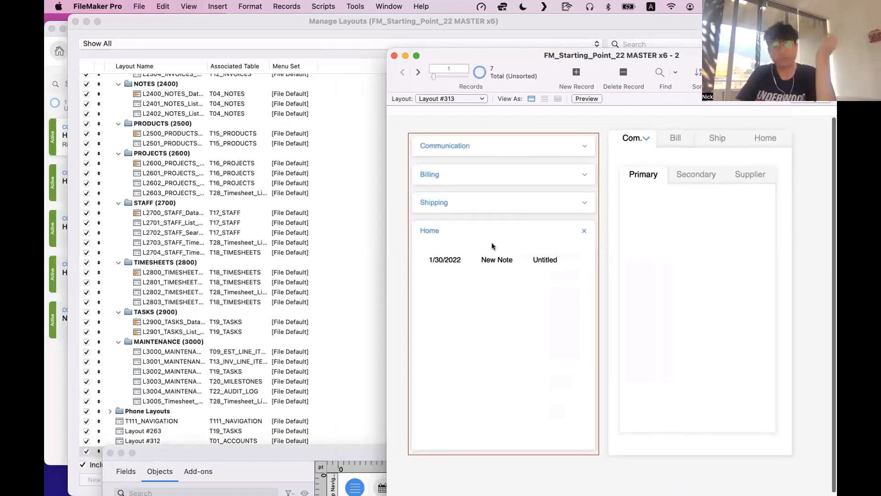
{"action": "left_click", "coordinate": [482, 202]}
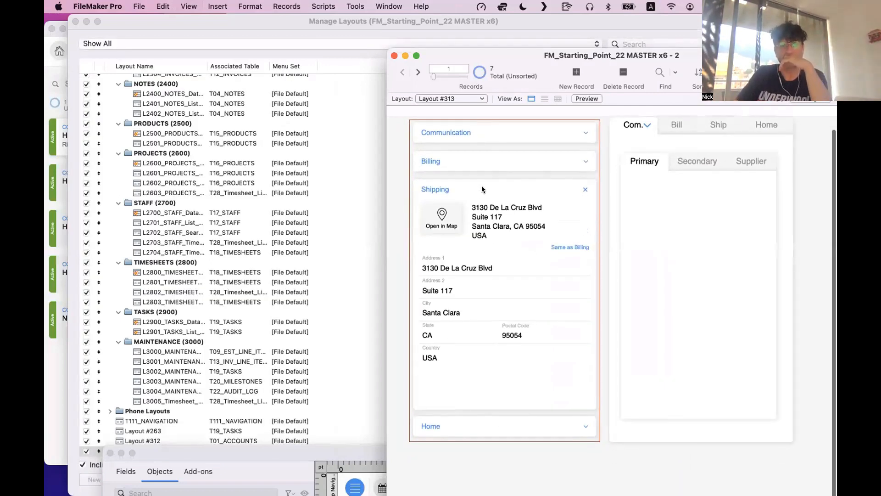
{"action": "left_click", "coordinate": [480, 188]}
{"action": "left_click", "coordinate": [478, 216]}
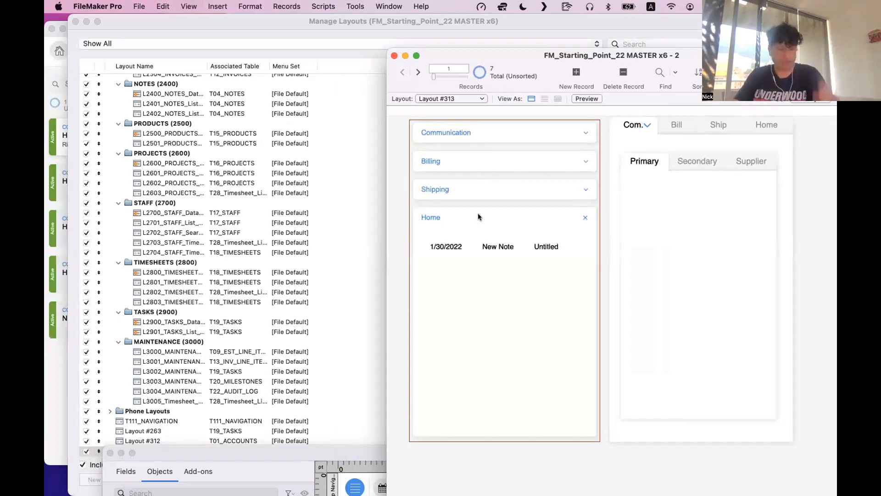
Return Layout #313 to Layout mode and inspect the notes portal and its parent panel accordion_4
{"action": "key", "text": "super+l"}
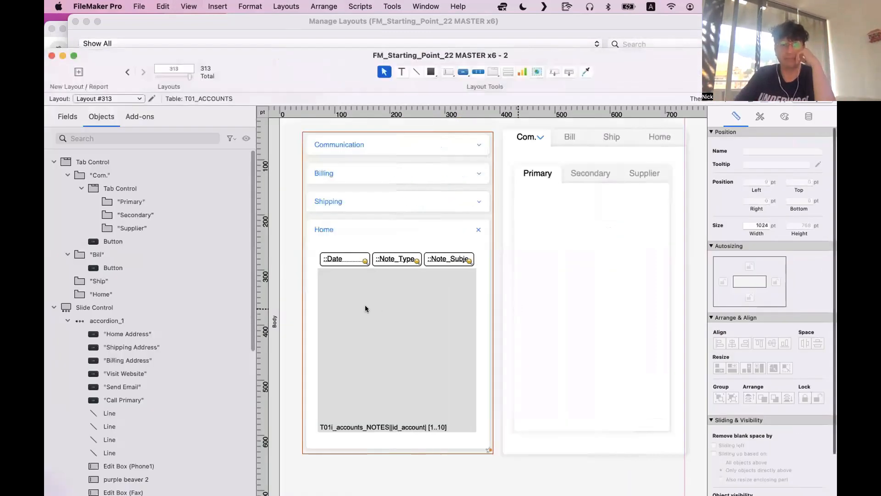
{"action": "left_click", "coordinate": [381, 266]}
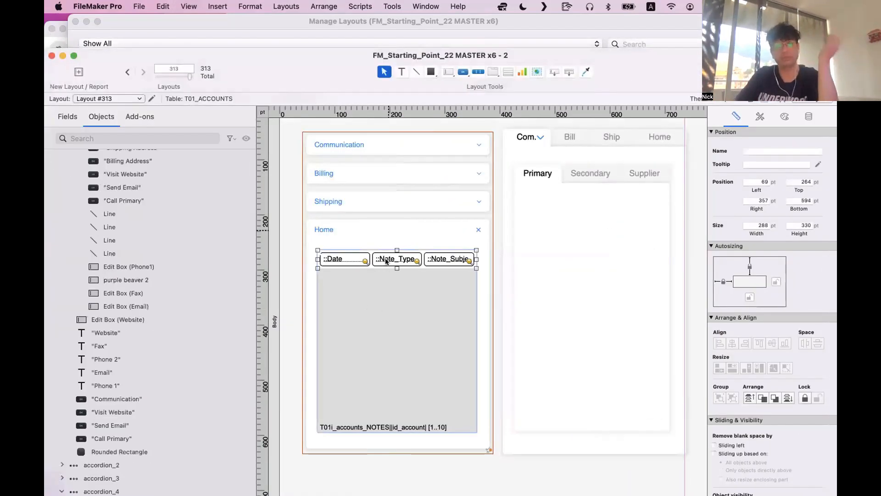
{"action": "scroll", "coordinate": [384, 234], "scroll_direction": "right", "scroll_amount": 1}
{"action": "left_click", "coordinate": [391, 219]}
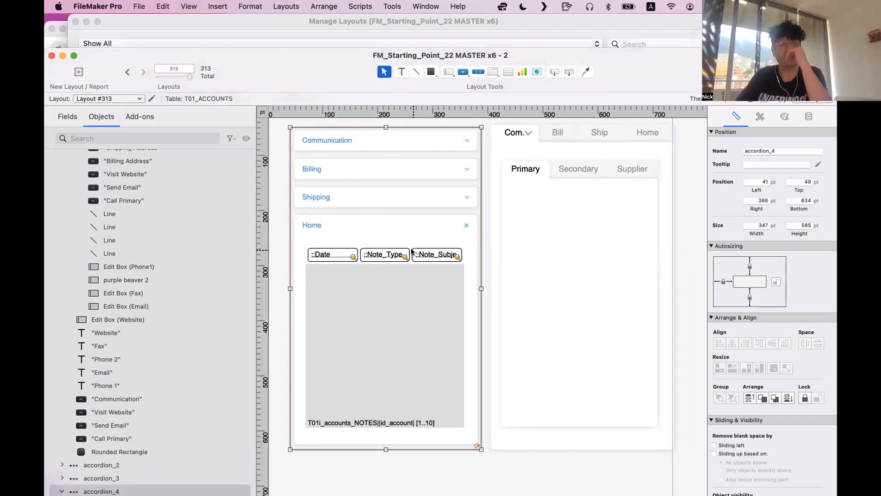
Close the Manage Layouts window and move the Layout #313 window aside to bring the contacts window forward
{"action": "left_click_drag", "start_coordinate": [312, 67], "coordinate": [467, 234]}
{"action": "left_click", "coordinate": [75, 21]}
{"action": "left_click_drag", "start_coordinate": [393, 236], "coordinate": [404, 150]}
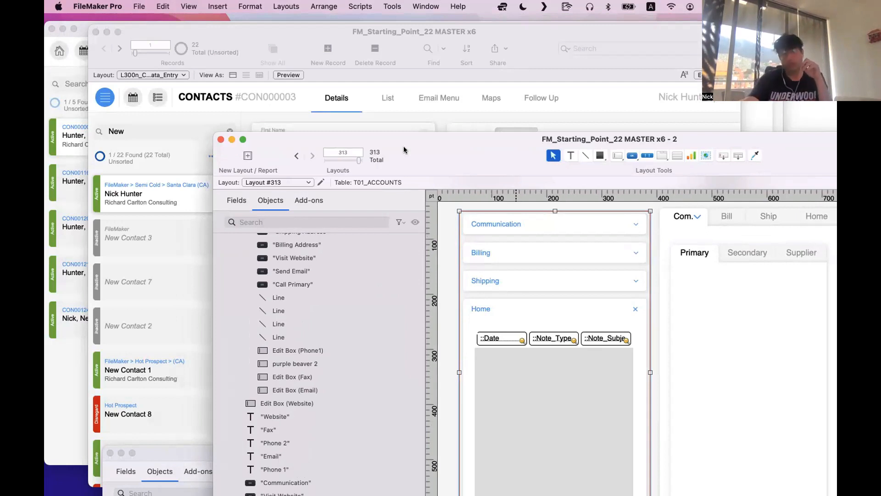
{"action": "left_click_drag", "start_coordinate": [403, 150], "coordinate": [578, 269]}
{"action": "left_click", "coordinate": [339, 222]}
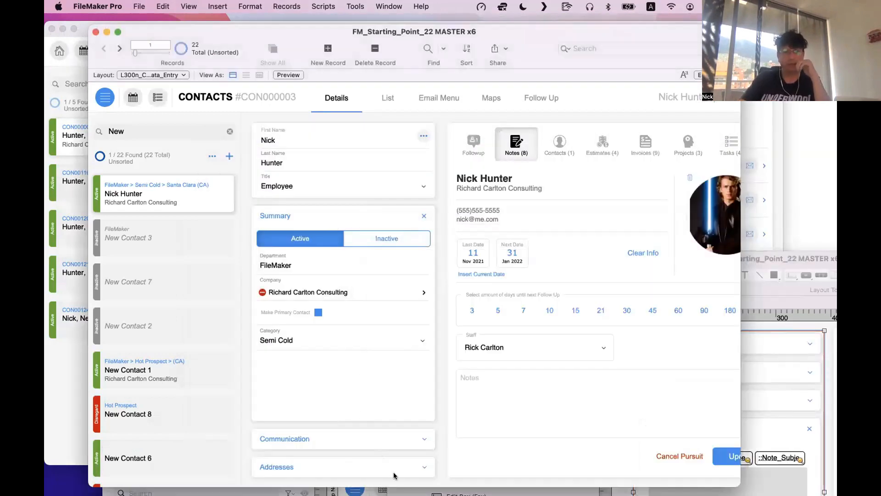
Expand the contact's Addresses accordion and view the Home, Secondary and Primary address panels
{"action": "left_click", "coordinate": [393, 474]}
{"action": "left_click", "coordinate": [381, 291]}
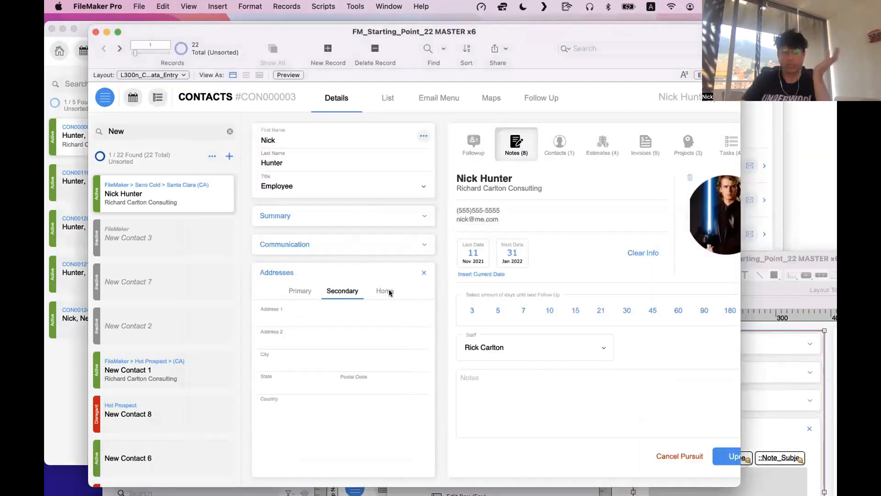
{"action": "scroll", "coordinate": [341, 308], "scroll_direction": "right", "scroll_amount": 3}
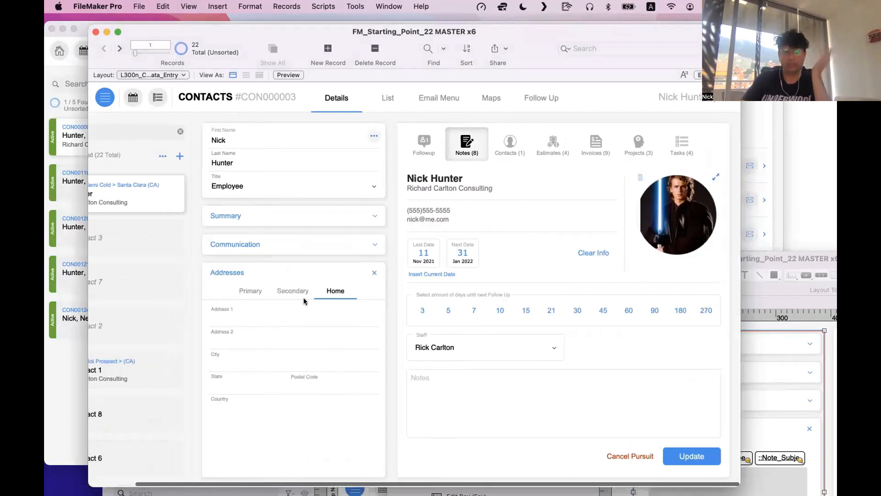
{"action": "left_click", "coordinate": [281, 290]}
{"action": "left_click", "coordinate": [250, 291]}
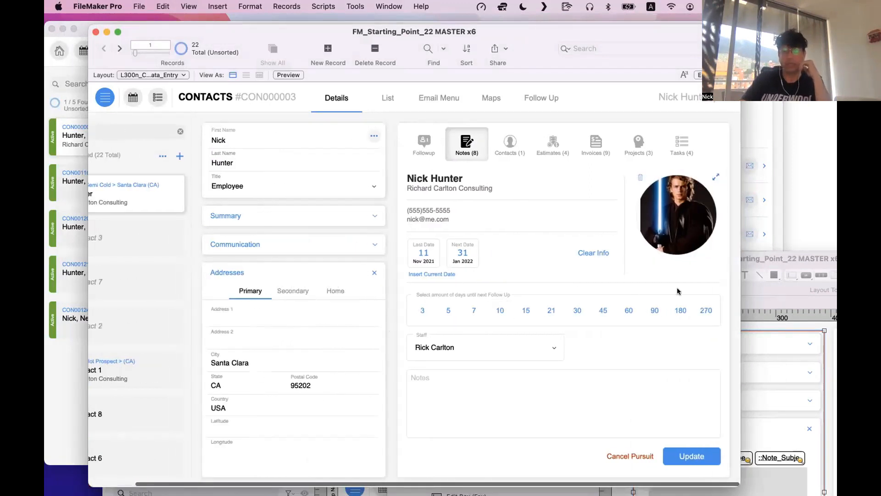
Put the first contacts window into Layout mode and out of the way, and bring the FM_Starting_Point_22 MASTER x6 - 3 window into view
{"action": "left_click_drag", "start_coordinate": [764, 275], "coordinate": [813, 275]}
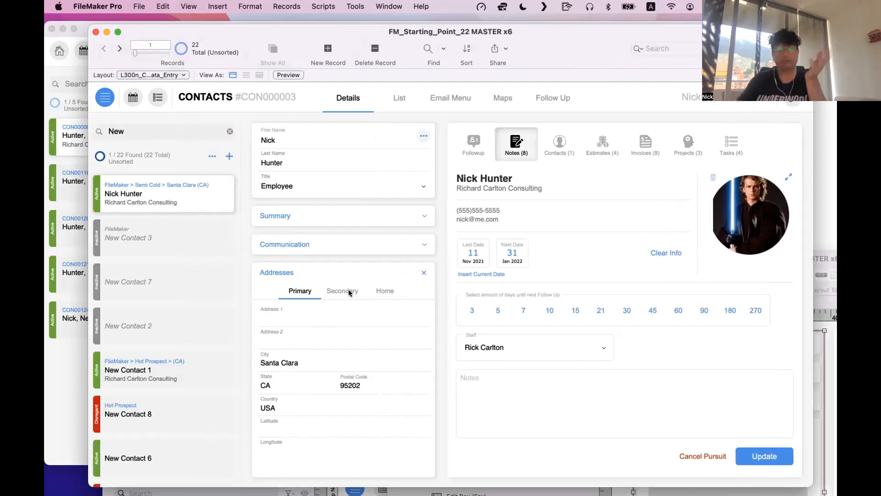
{"action": "key", "text": "super+l"}
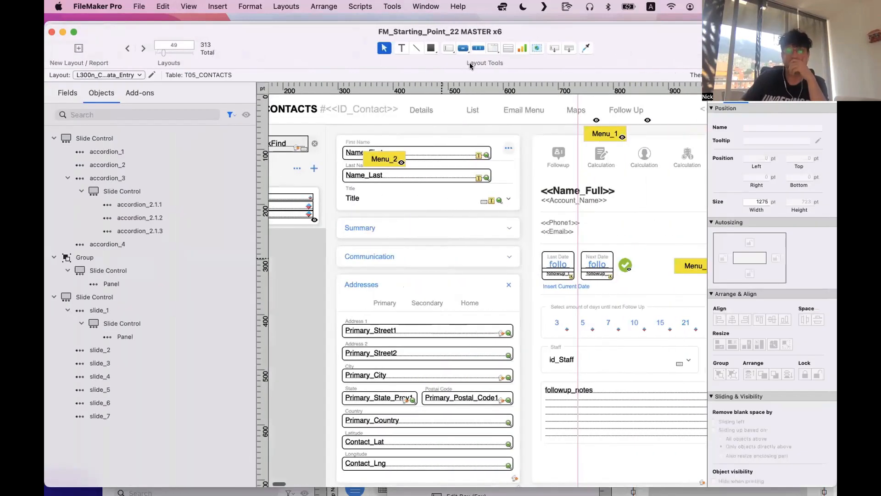
{"action": "left_click_drag", "start_coordinate": [345, 34], "coordinate": [330, 24]}
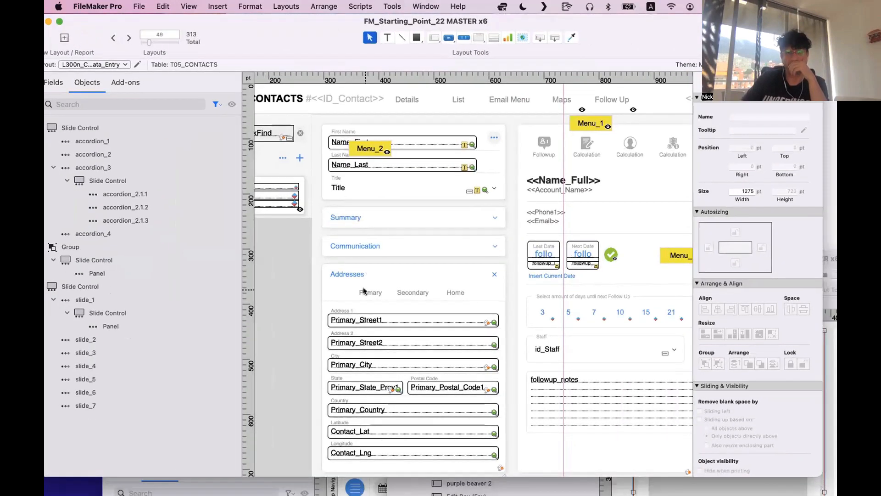
{"action": "key", "text": "Return"}
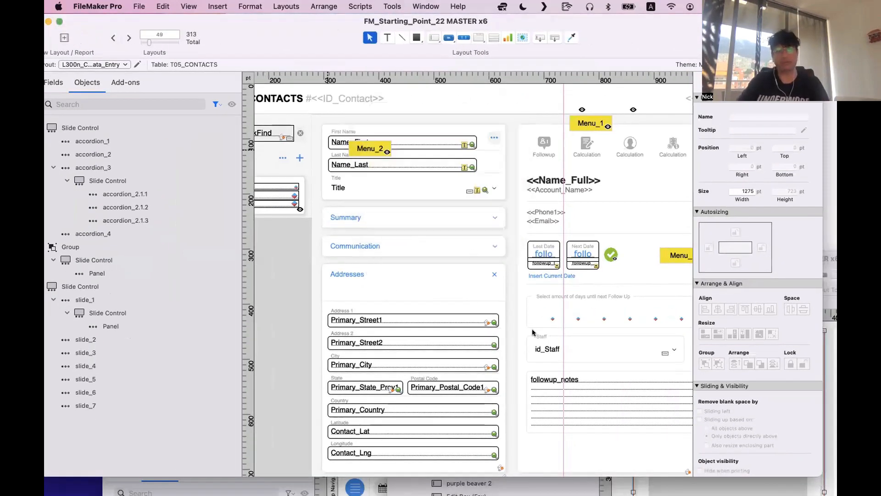
{"action": "left_click_drag", "start_coordinate": [51, 36], "coordinate": [362, 330]}
{"action": "left_click", "coordinate": [348, 315]}
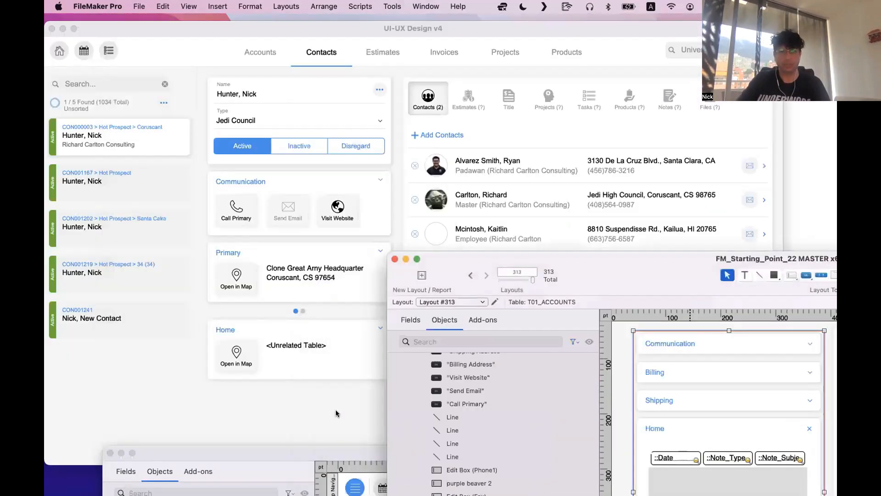
{"action": "left_click_drag", "start_coordinate": [367, 451], "coordinate": [273, 30]}
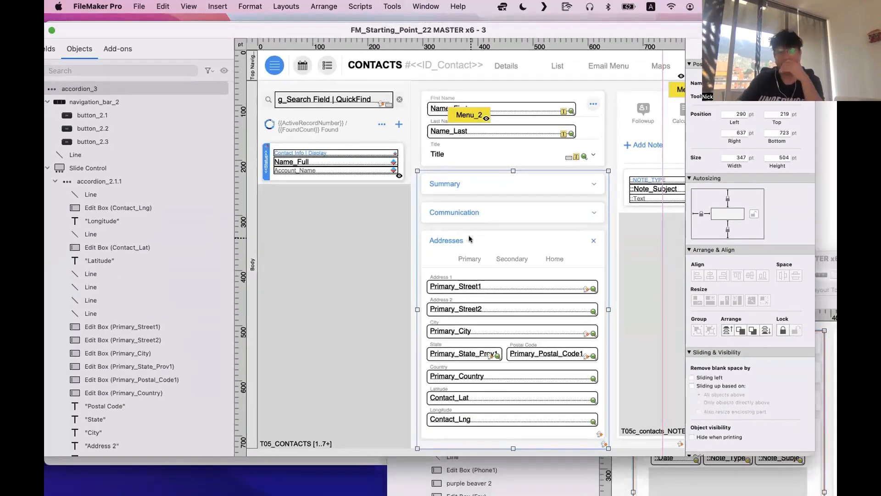
Select the Primary segment of the Addresses navigation bar and examine its Active state line formatting and colour
{"action": "left_click", "coordinate": [465, 260]}
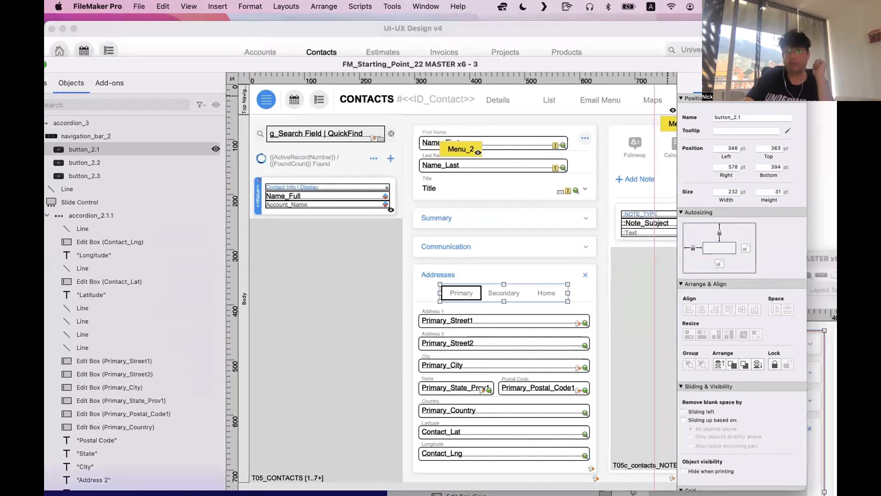
{"action": "left_click", "coordinate": [730, 84]}
{"action": "left_click", "coordinate": [751, 84]}
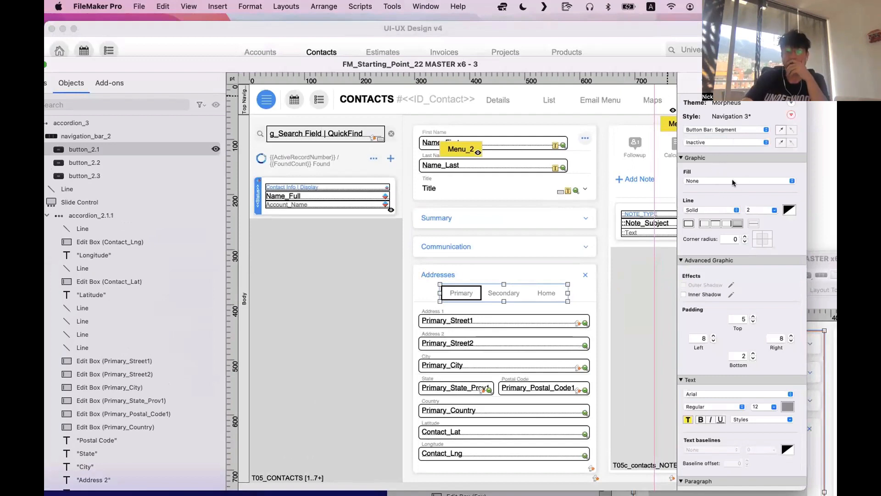
{"action": "left_click", "coordinate": [703, 142]}
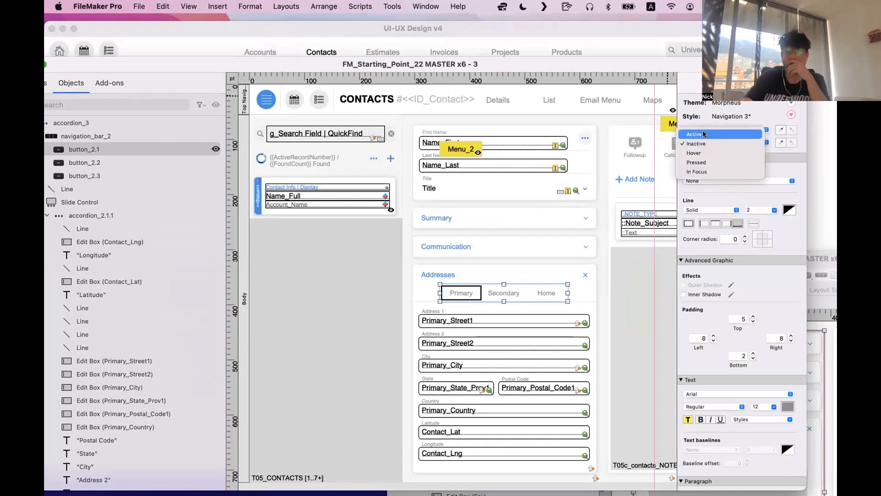
{"action": "left_click", "coordinate": [703, 132]}
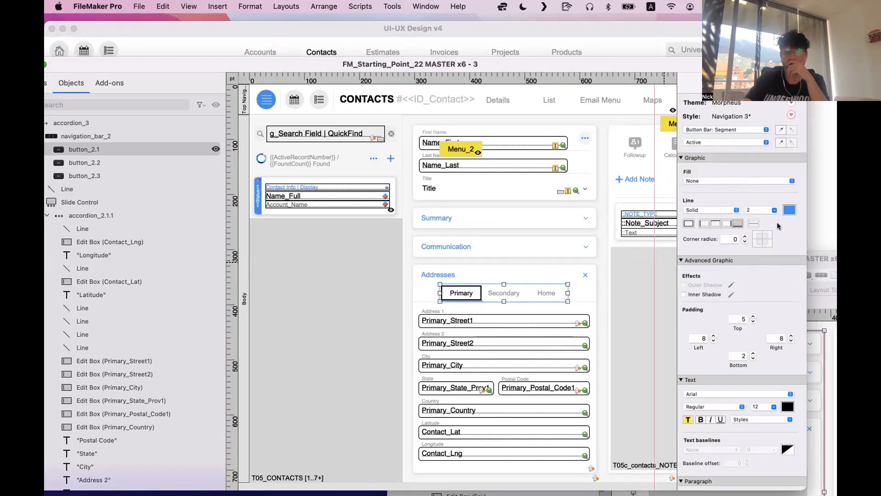
{"action": "left_click", "coordinate": [787, 210]}
{"action": "left_click", "coordinate": [760, 196]}
Set the Primary segment's line width to 0 for the Inactive state and switch the layout to Browse mode
{"action": "left_click", "coordinate": [713, 139]}
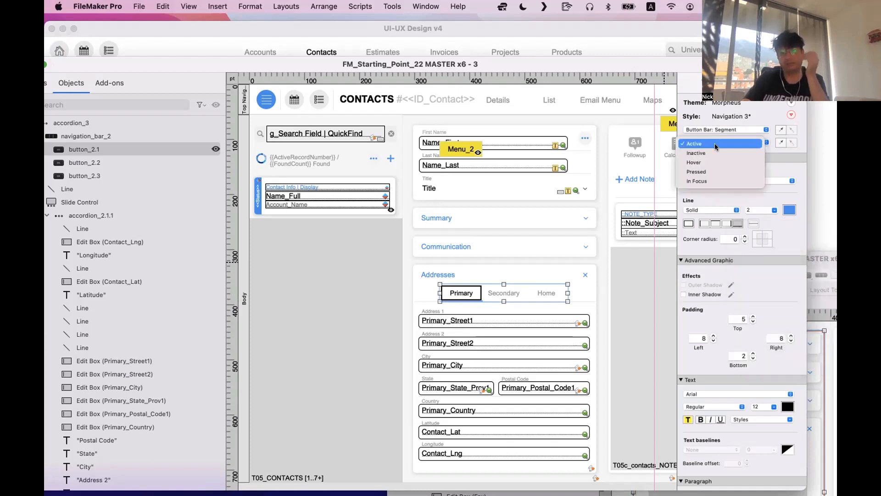
{"action": "left_click", "coordinate": [715, 154]}
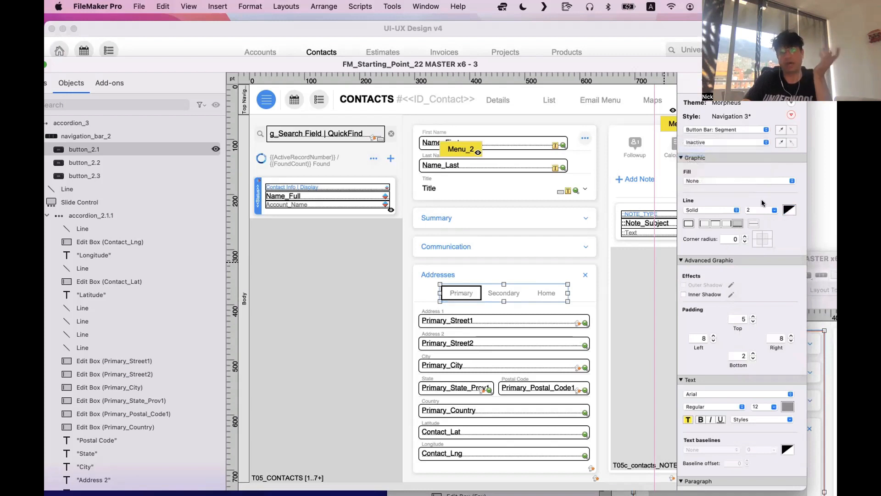
{"action": "double_click", "coordinate": [765, 208]}
{"action": "type", "text": "0"}
{"action": "left_click", "coordinate": [614, 249]}
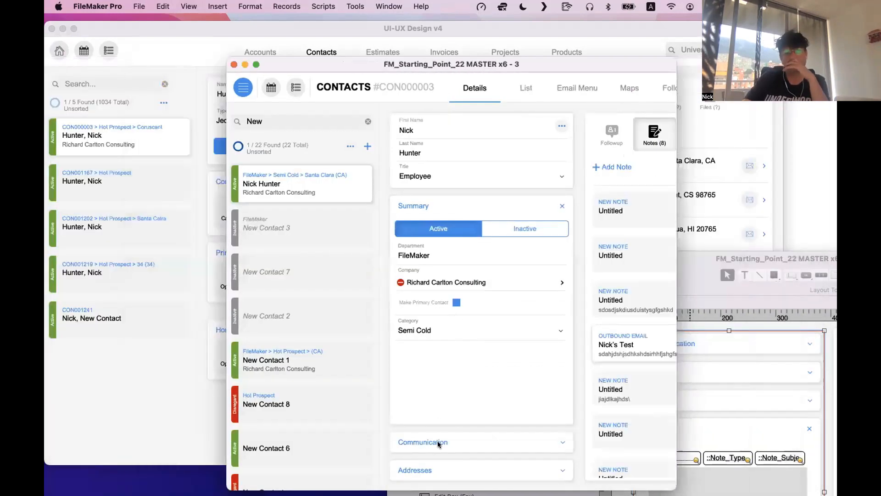
Check the address navigation bar in Browse mode by switching between the Secondary and Primary panels
{"action": "left_click", "coordinate": [472, 285]}
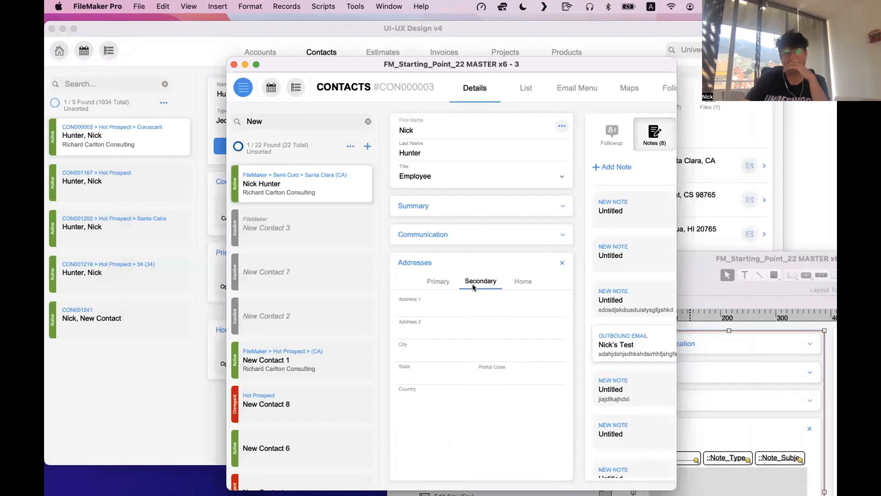
{"action": "left_click", "coordinate": [436, 285]}
{"action": "left_click", "coordinate": [459, 287]}
{"action": "left_click", "coordinate": [436, 284]}
Return to Layout mode and set the Primary segment's Inactive state line width to 2
{"action": "key", "text": "super+l"}
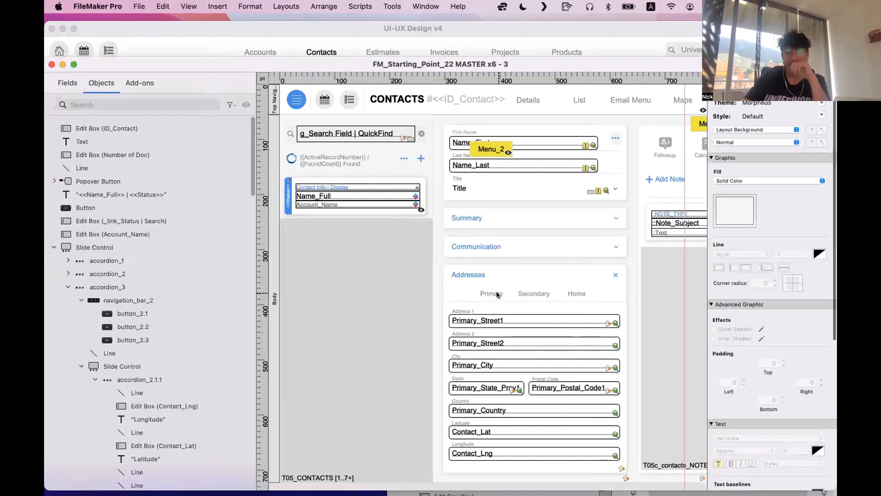
{"action": "left_click", "coordinate": [498, 294]}
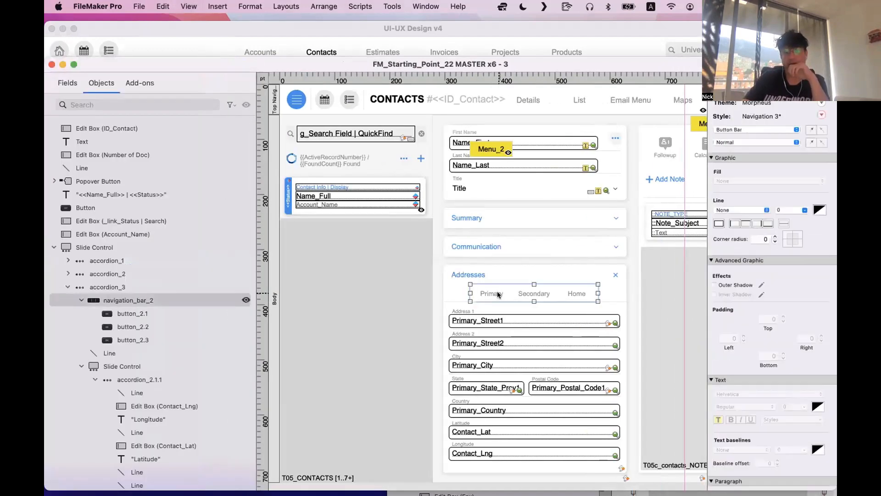
{"action": "left_click", "coordinate": [743, 132]}
{"action": "left_click", "coordinate": [743, 132]}
{"action": "left_click", "coordinate": [740, 141]}
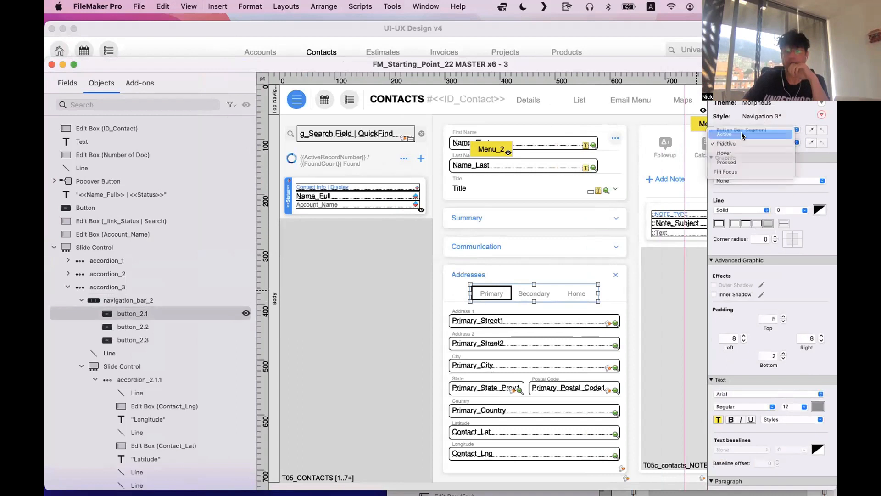
{"action": "left_click", "coordinate": [742, 133]}
{"action": "left_click", "coordinate": [779, 209]}
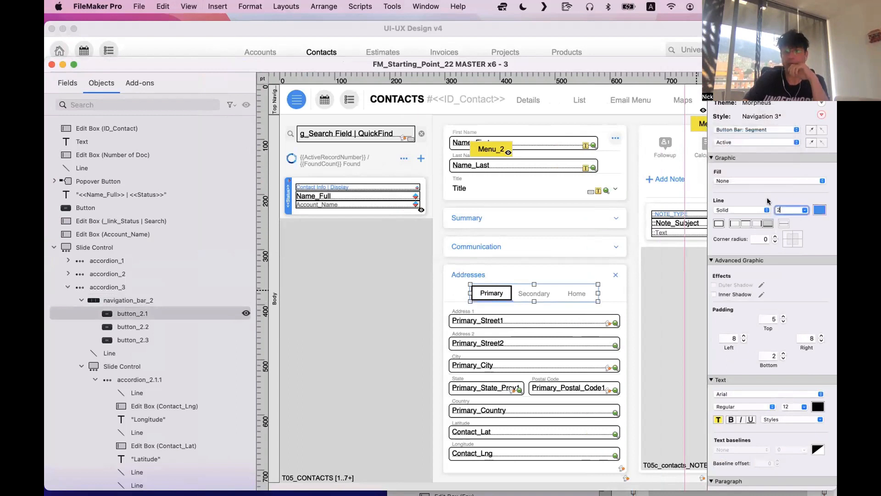
{"action": "left_click", "coordinate": [734, 142]}
{"action": "left_click", "coordinate": [738, 153]}
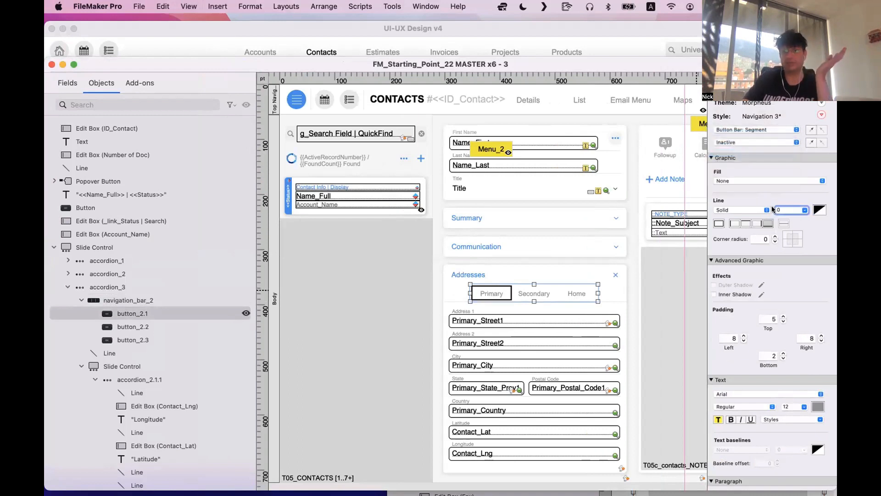
{"action": "key", "text": "BackSpace"}
{"action": "type", "text": "2"}
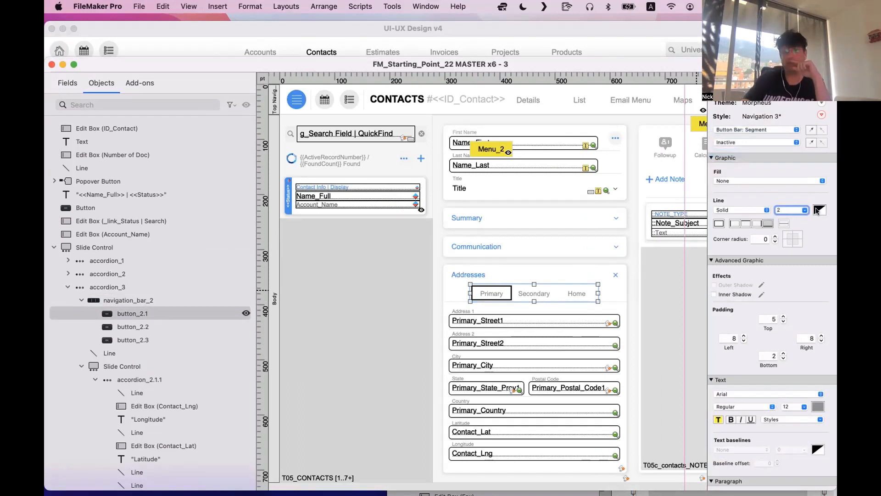
Compare the Primary segment's Active and Inactive line settings, re-entering 2 as the Inactive line width
{"action": "left_click", "coordinate": [743, 143]}
{"action": "left_click", "coordinate": [743, 153]}
{"action": "left_click", "coordinate": [739, 144]}
{"action": "left_click", "coordinate": [739, 152]}
{"action": "left_click", "coordinate": [739, 142]}
{"action": "left_click", "coordinate": [739, 152]}
{"action": "left_click", "coordinate": [739, 138]}
{"action": "left_click", "coordinate": [740, 105]}
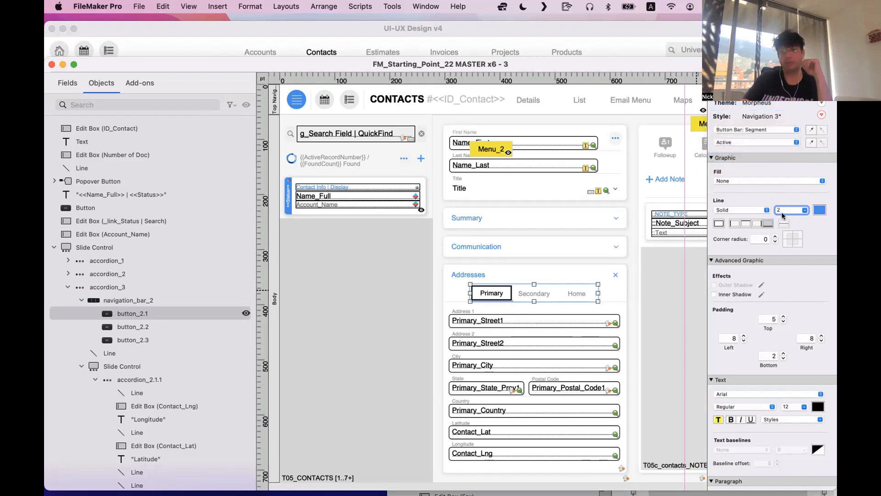
{"action": "left_click", "coordinate": [744, 141]}
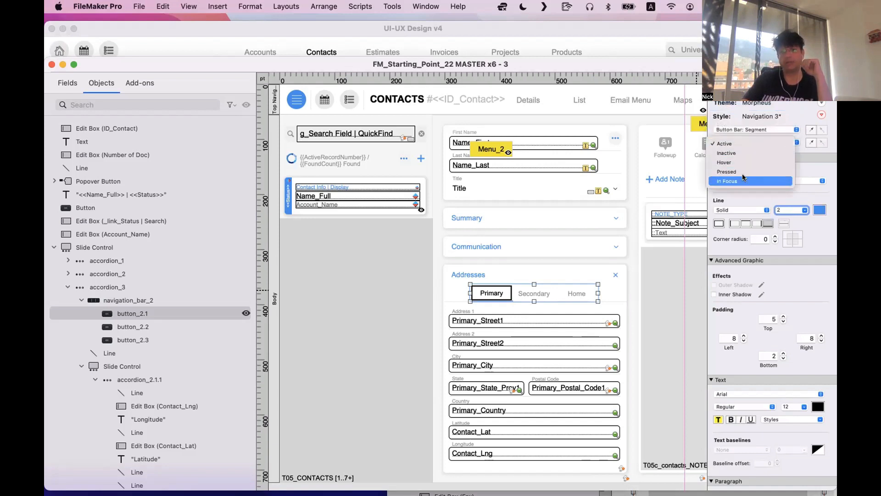
{"action": "left_click", "coordinate": [741, 153]}
{"action": "type", "text": "2"}
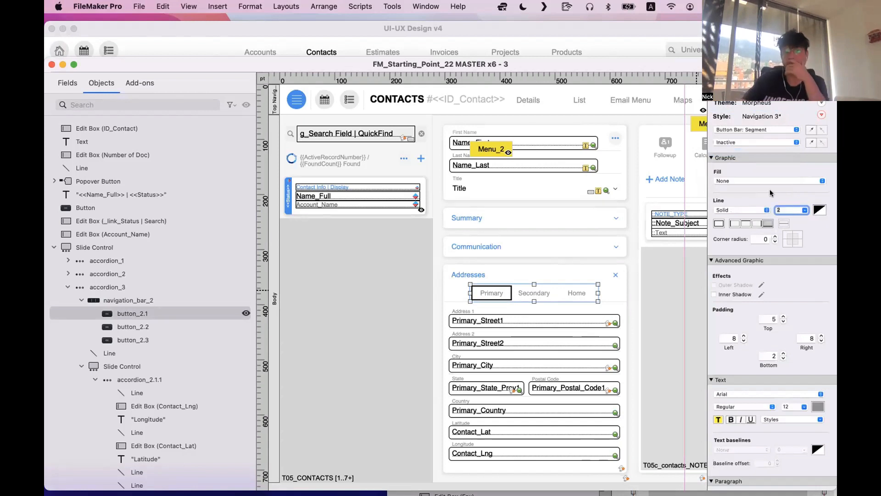
Reselect the Primary segment to check its Inactive line width, and return the layout to Browse mode
{"action": "left_click", "coordinate": [615, 302]}
{"action": "left_click", "coordinate": [506, 292]}
{"action": "scroll", "coordinate": [501, 291], "scroll_direction": "down", "scroll_amount": 1}
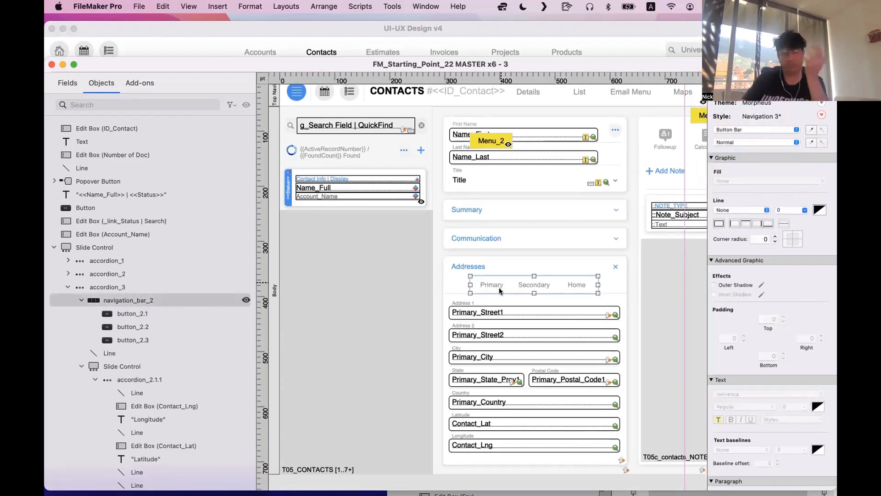
{"action": "left_click", "coordinate": [500, 289]}
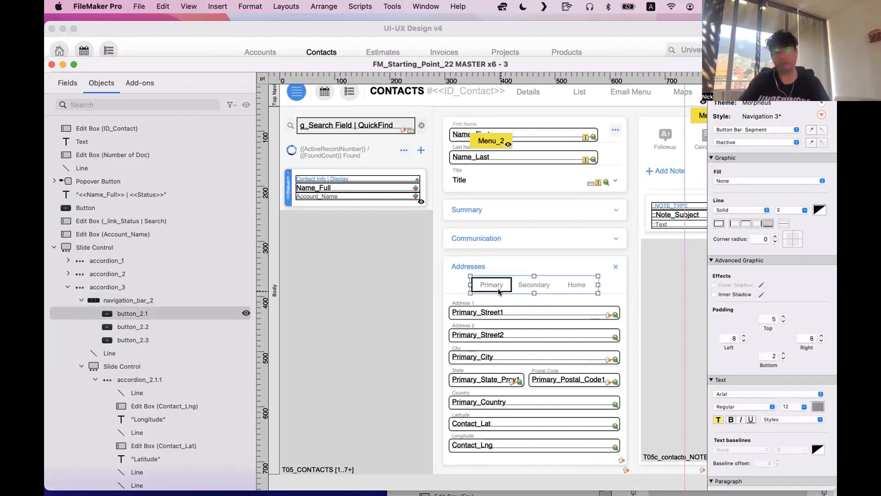
{"action": "key", "text": "super+b"}
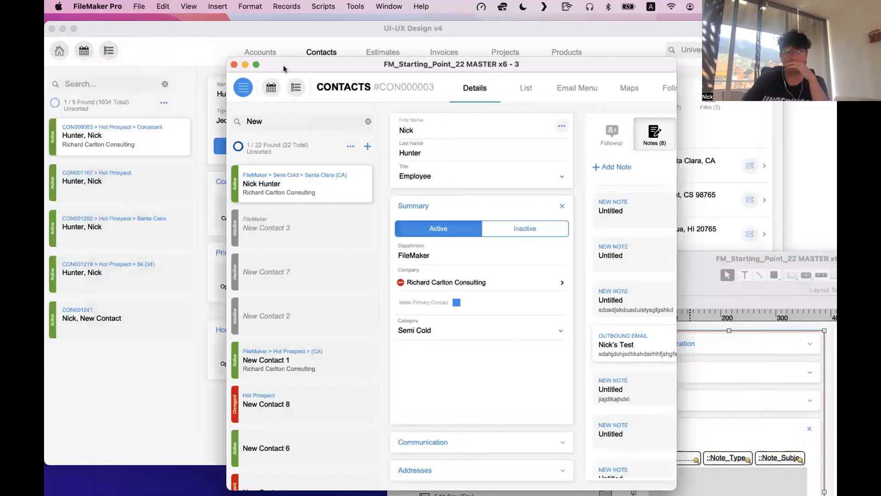
Bring the UI-UX Design v4 window forward and switch the contact's status through Inactive and Disregard back to Active
{"action": "left_click_drag", "start_coordinate": [282, 66], "coordinate": [515, 199]}
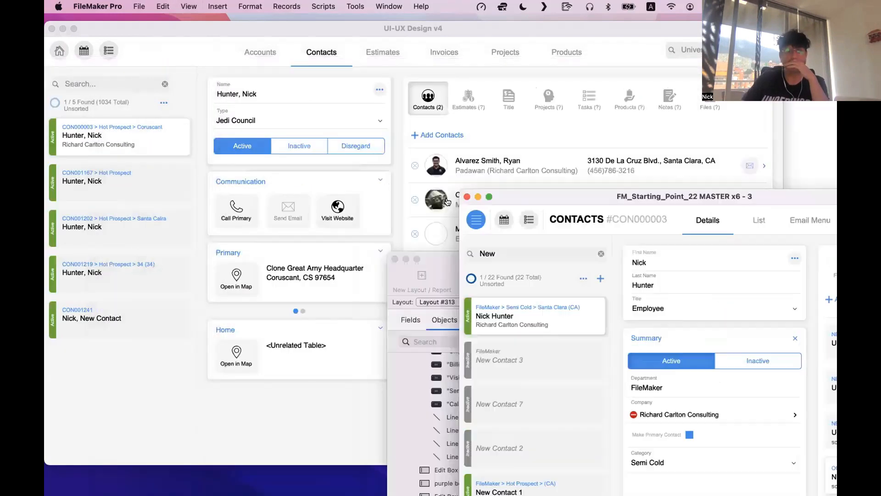
{"action": "left_click", "coordinate": [318, 172]}
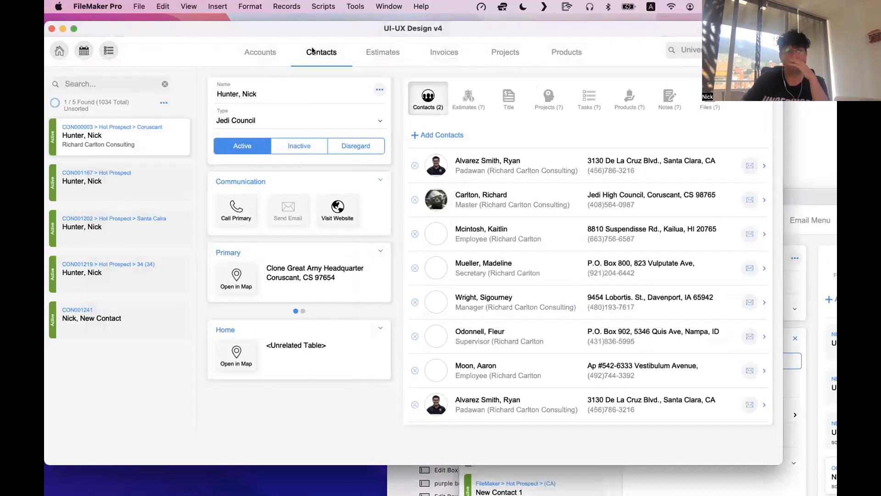
{"action": "scroll", "coordinate": [250, 153], "scroll_direction": "down", "scroll_amount": 1}
{"action": "scroll", "coordinate": [252, 151], "scroll_direction": "up", "scroll_amount": 1}
{"action": "left_click", "coordinate": [301, 152]}
{"action": "left_click", "coordinate": [348, 147]}
{"action": "left_click", "coordinate": [298, 146]}
{"action": "left_click", "coordinate": [224, 147]}
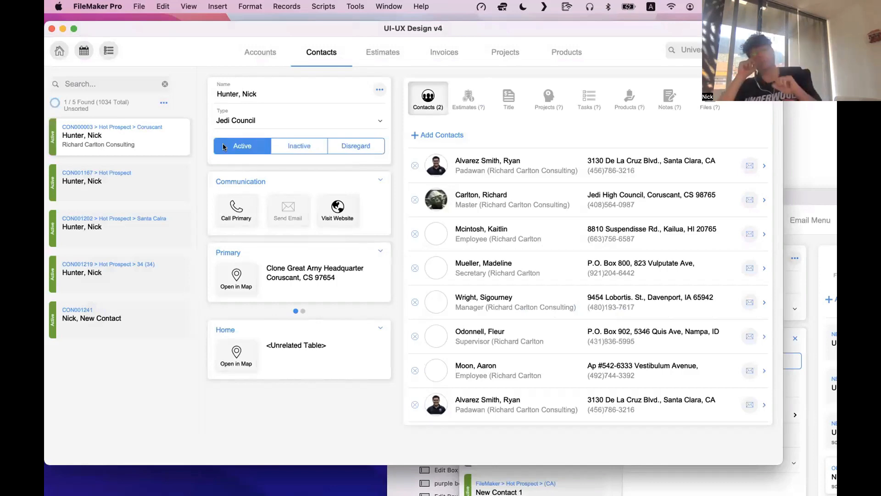
In Layout mode, inspect the status button bar's segments button_toggle_1.1 to button_toggle_1.3, checking the bar once in Browse mode
{"action": "key", "text": "super+l"}
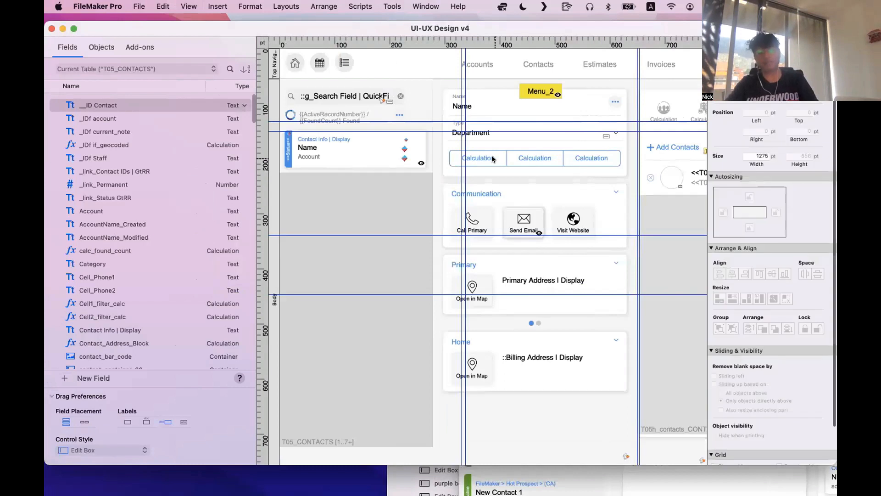
{"action": "left_click", "coordinate": [492, 156]}
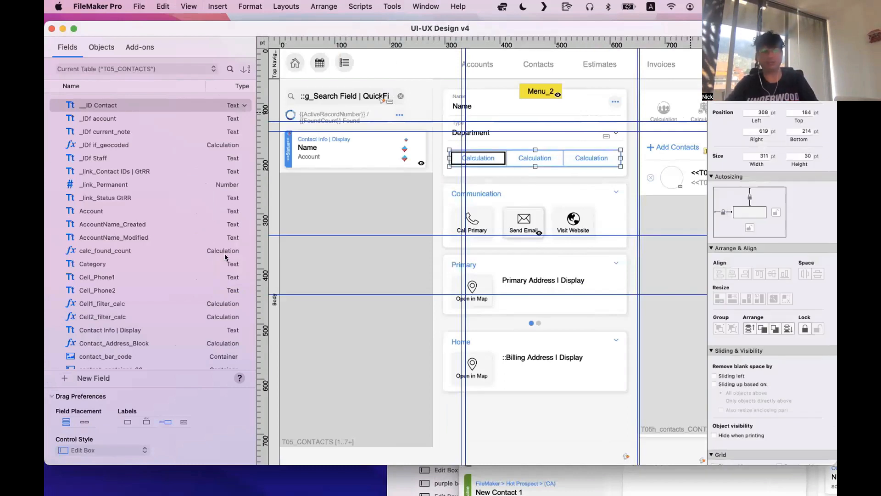
{"action": "left_click", "coordinate": [105, 49]}
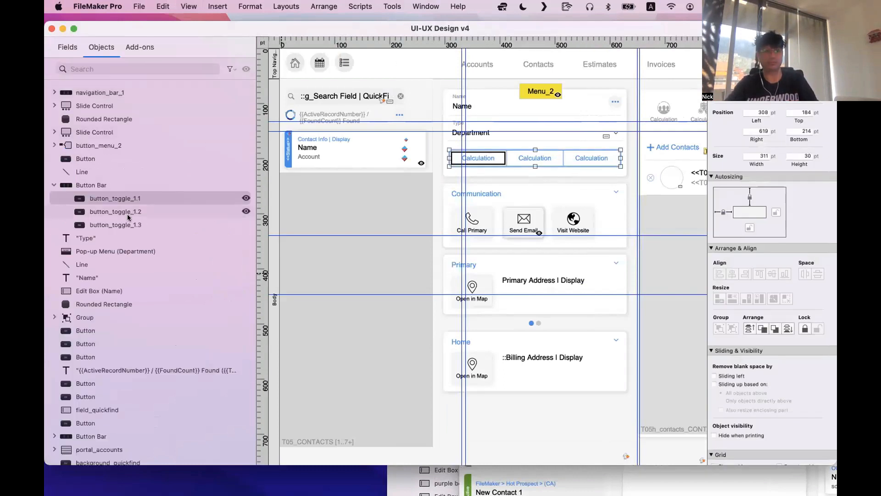
{"action": "scroll", "coordinate": [128, 204], "scroll_direction": "down", "scroll_amount": 2}
{"action": "left_click", "coordinate": [533, 158]}
{"action": "left_click", "coordinate": [577, 161]}
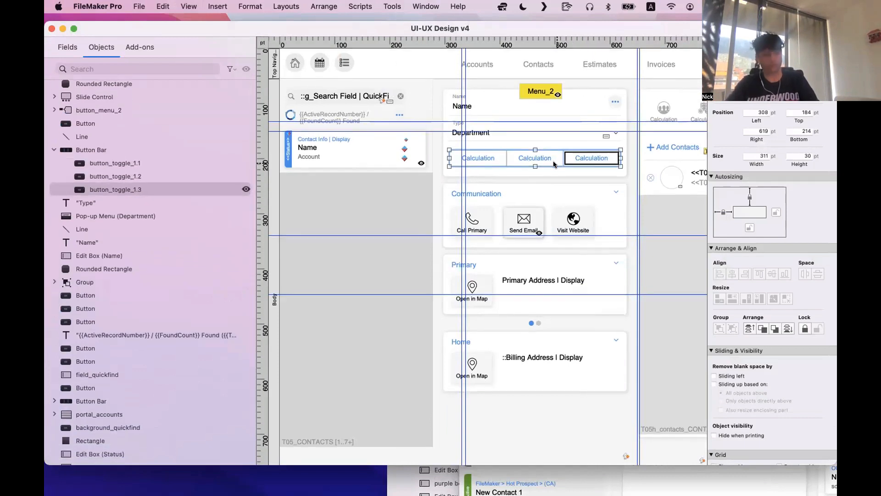
{"action": "left_click", "coordinate": [525, 157]}
{"action": "key", "text": "super+b"}
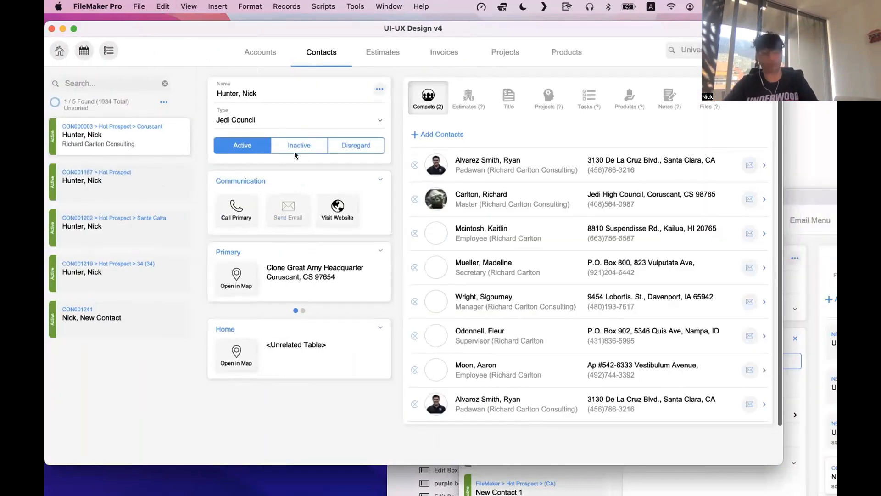
{"action": "key", "text": "super+l"}
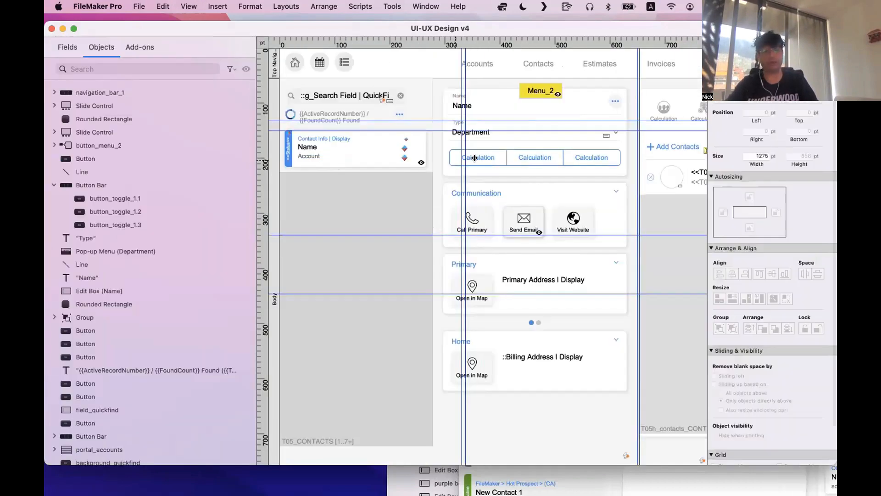
Inspect the button setup of the status bar's first segment, close it, and view the bar in Browse mode
{"action": "left_click", "coordinate": [475, 159]}
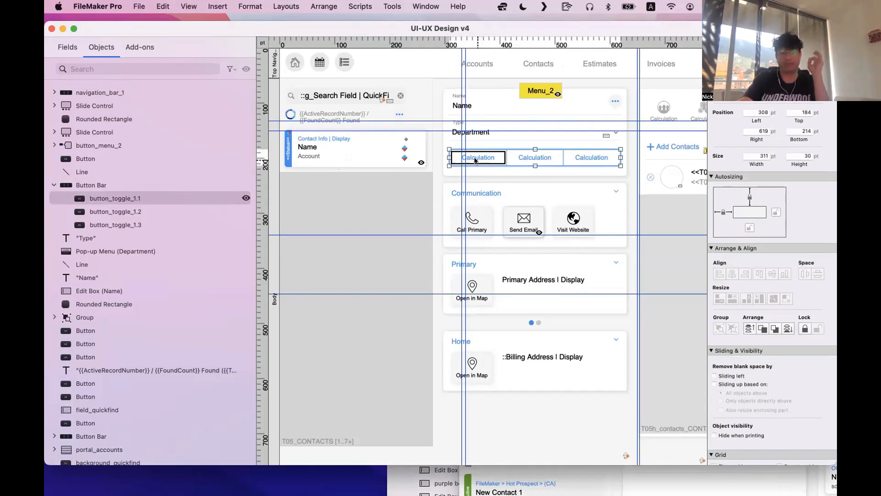
{"action": "double_click", "coordinate": [475, 159]}
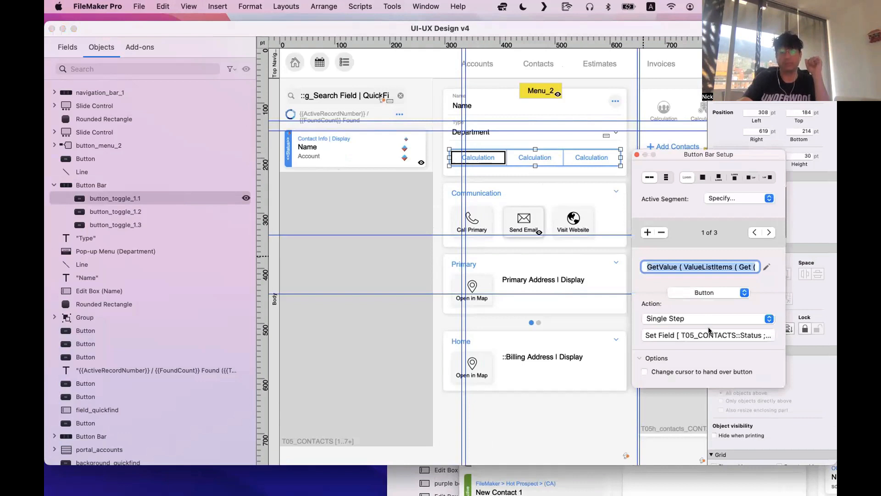
{"action": "left_click", "coordinate": [478, 159]}
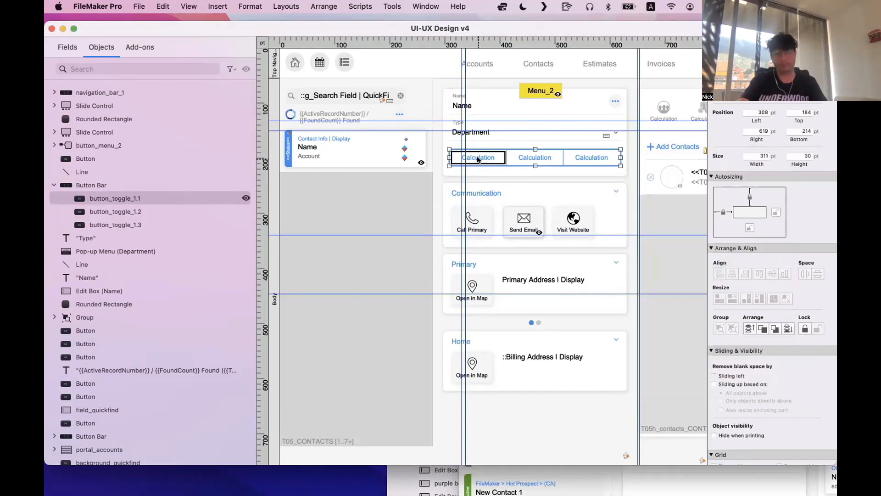
{"action": "key", "text": "super+b"}
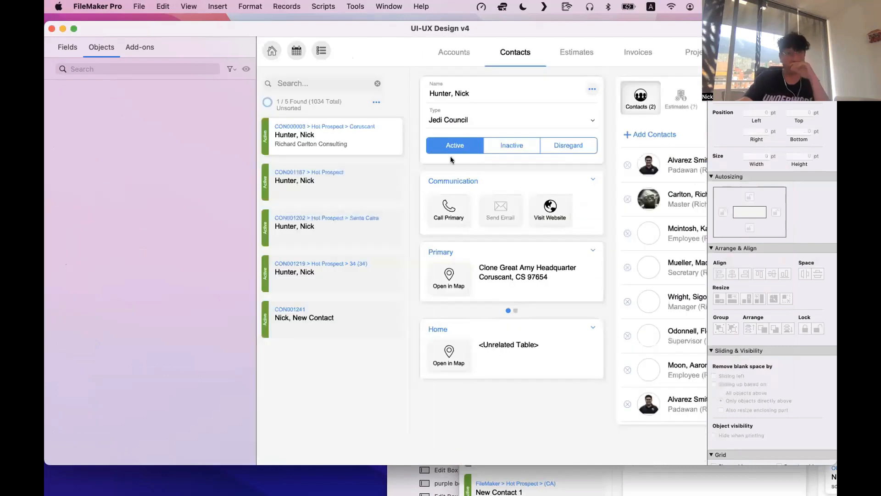
{"action": "left_click", "coordinate": [362, 151]}
{"action": "left_click", "coordinate": [239, 146]}
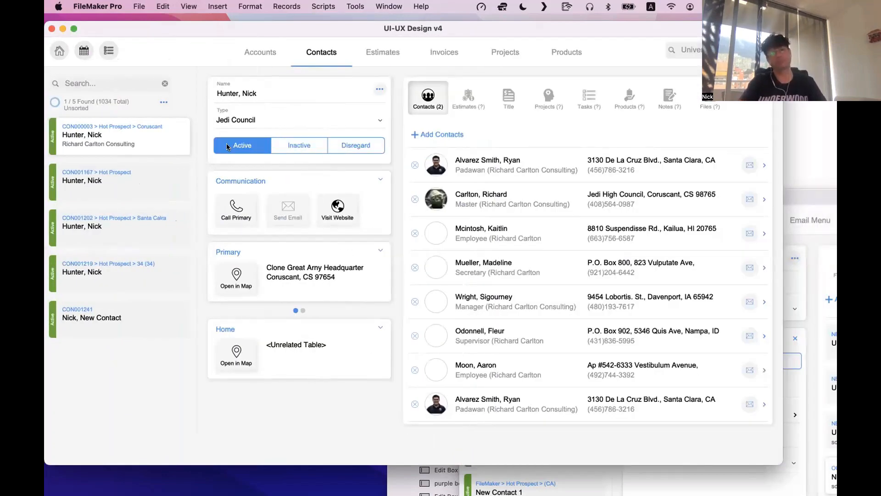
In Layout mode, examine the label calculation of the status bar's first segment and close it without changes
{"action": "key", "text": "ctrl+Up"}
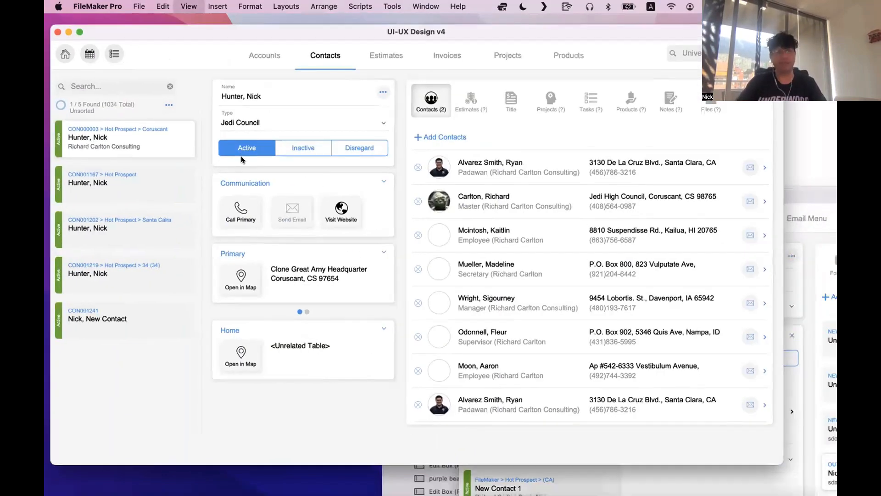
{"action": "key", "text": "ctrl+Up"}
{"action": "key", "text": "super+l"}
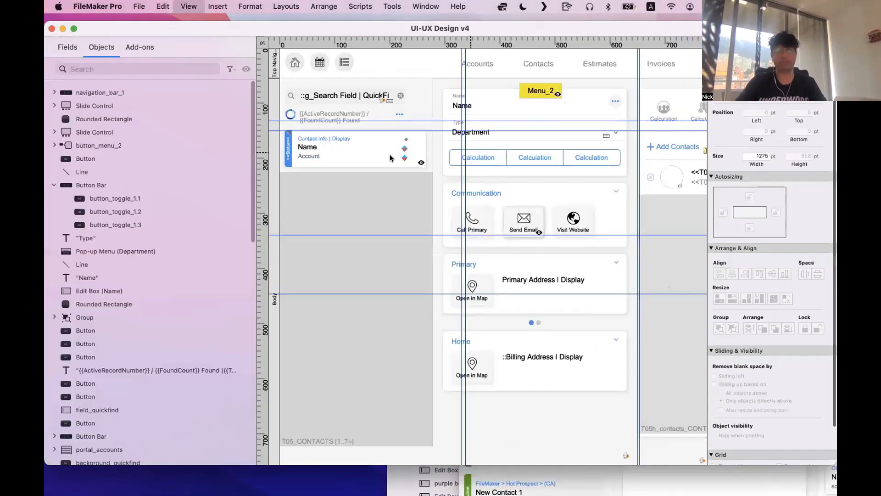
{"action": "left_click", "coordinate": [490, 157]}
{"action": "left_click", "coordinate": [490, 157]}
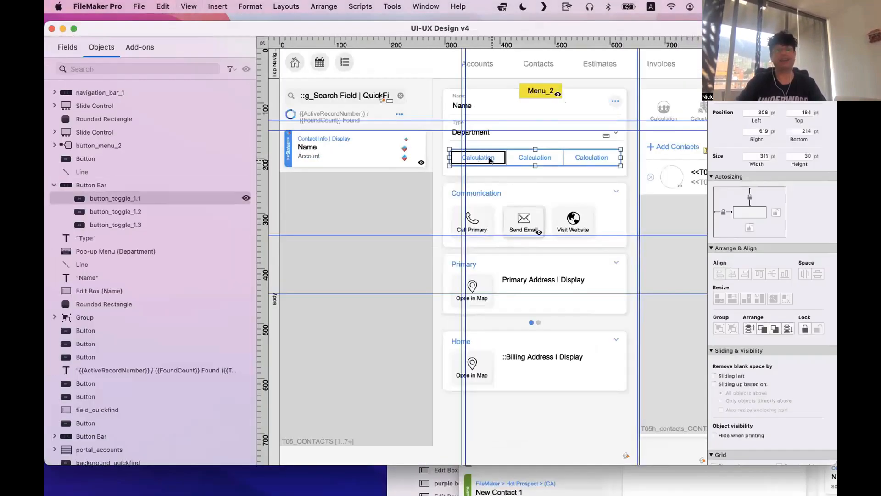
{"action": "double_click", "coordinate": [489, 157]}
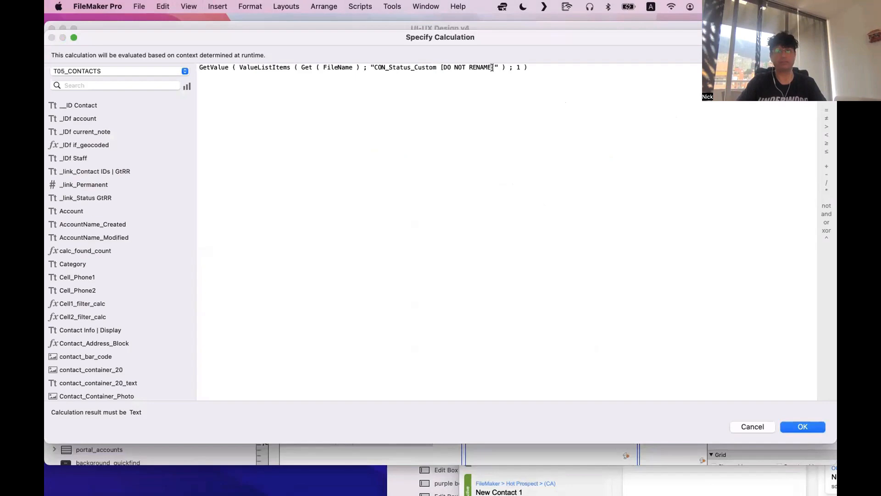
{"action": "key", "text": "Escape"}
{"action": "key", "text": "Escape"}
Open the file's value lists and go to the entries starting with CON_
{"action": "key", "text": "super+shift+d"}
{"action": "key", "text": "Escape"}
{"action": "left_click", "coordinate": [139, 7]}
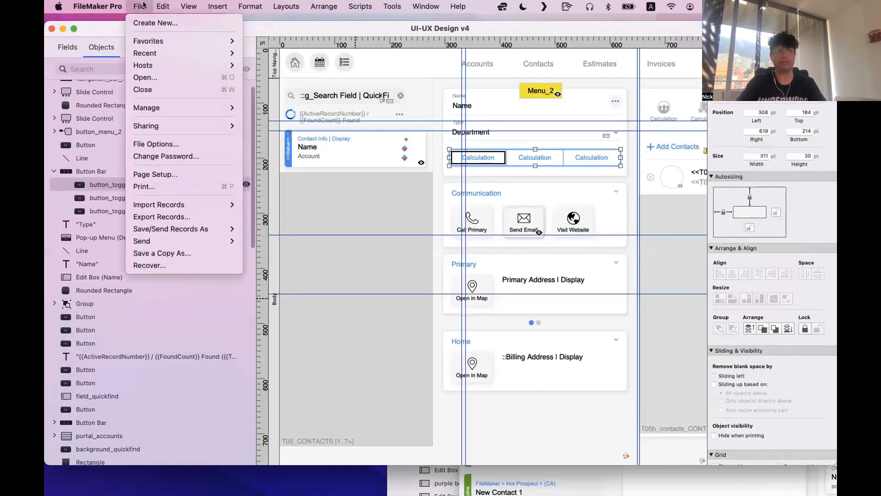
{"action": "mouse_move", "coordinate": [149, 108]}
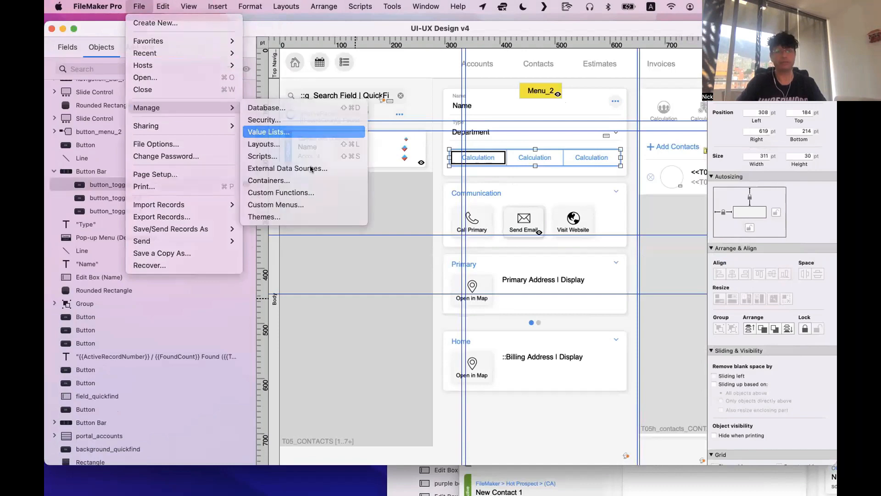
{"action": "left_click", "coordinate": [264, 131]}
{"action": "left_click", "coordinate": [348, 250]}
{"action": "key", "text": "c"}
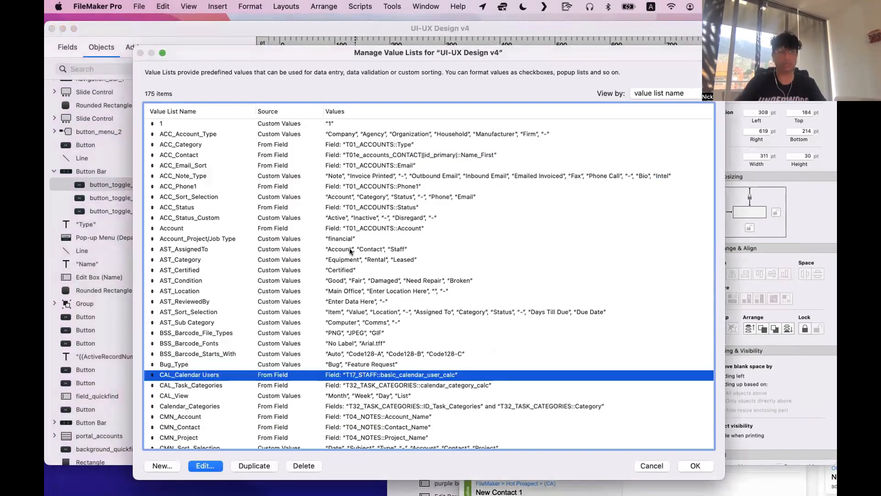
{"action": "scroll", "coordinate": [350, 251], "scroll_direction": "down", "scroll_amount": 3}
{"action": "scroll", "coordinate": [349, 253], "scroll_direction": "down", "scroll_amount": 8}
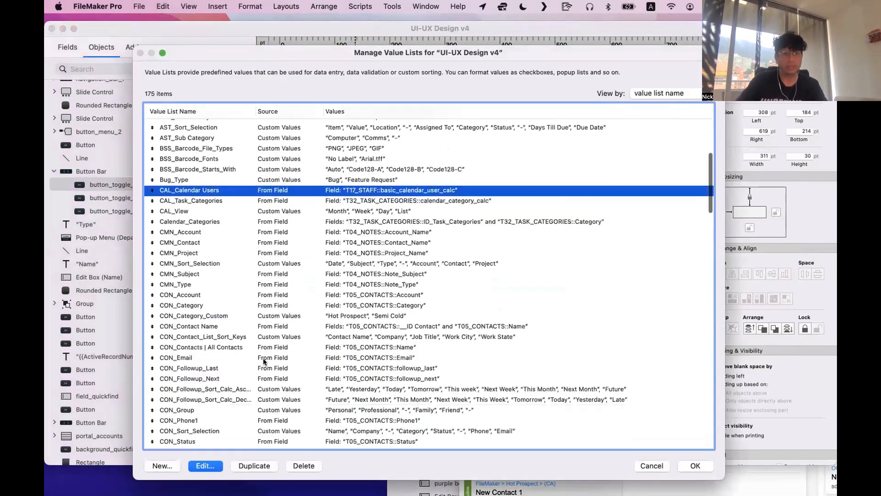
Widen the value list name column, view the custom values of CON_Status_Custom [DO NOT RENAME], and close without saving
{"action": "left_click_drag", "start_coordinate": [253, 105], "coordinate": [329, 110]}
{"action": "scroll", "coordinate": [234, 321], "scroll_direction": "down", "scroll_amount": 3}
{"action": "left_click", "coordinate": [244, 379]}
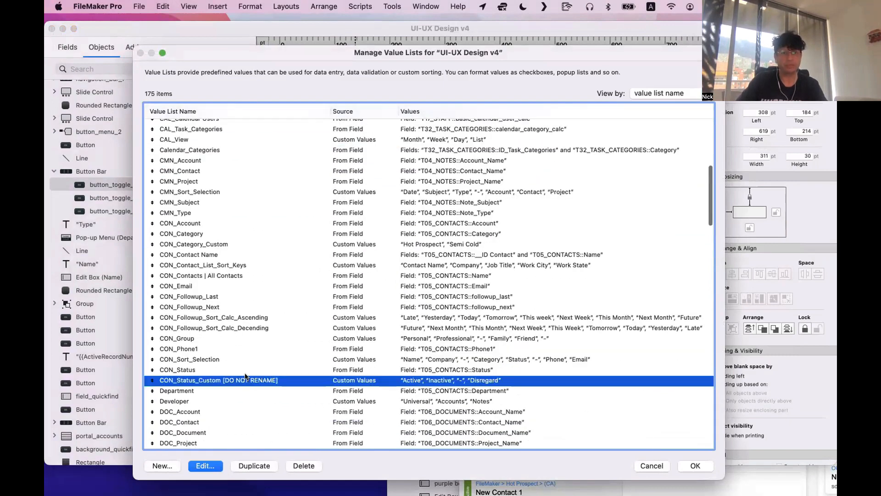
{"action": "double_click", "coordinate": [479, 384]}
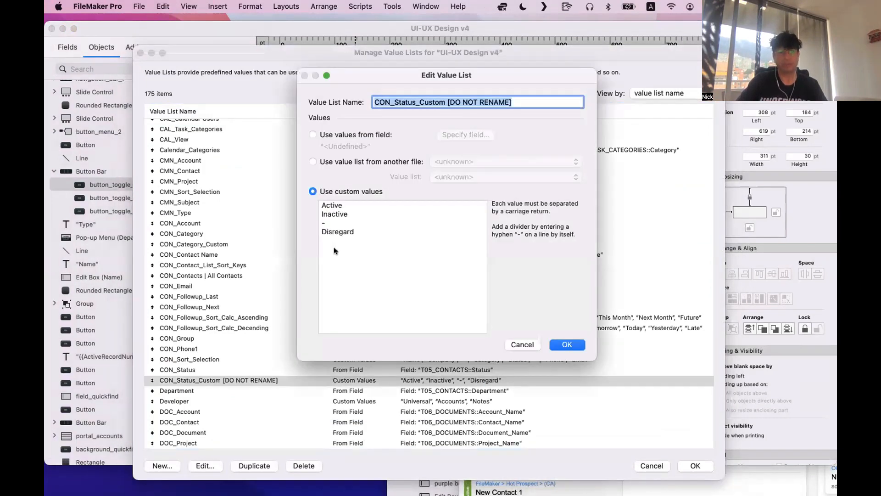
{"action": "key", "text": "Escape"}
{"action": "key", "text": "Escape"}
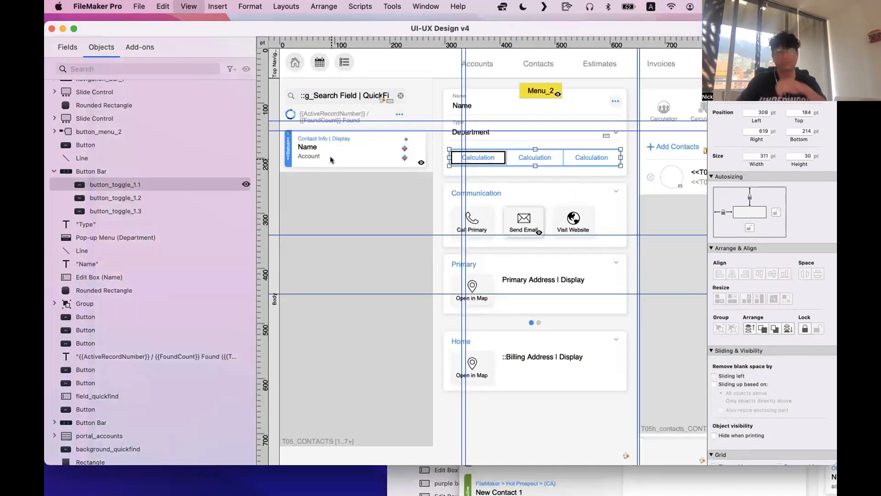
In Browse mode, switch the contact's status through Inactive and Disregard, finishing on Active
{"action": "key", "text": "super+b"}
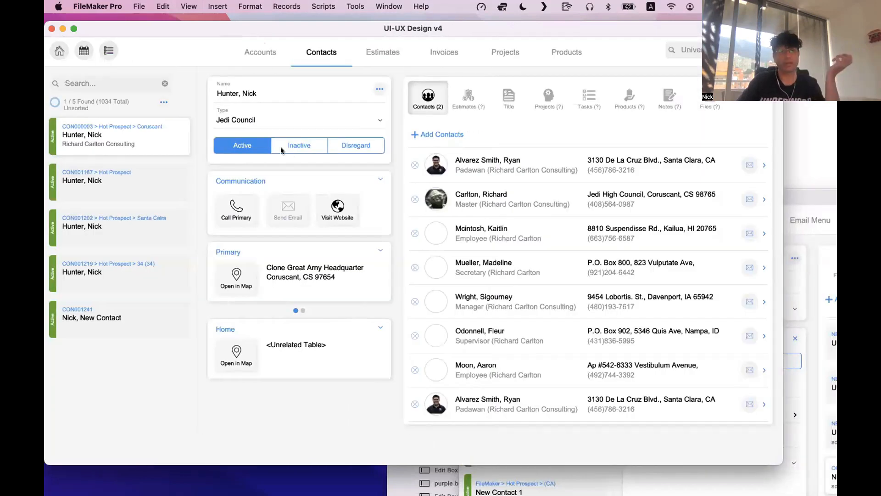
{"action": "left_click", "coordinate": [298, 146]}
{"action": "left_click", "coordinate": [349, 147]}
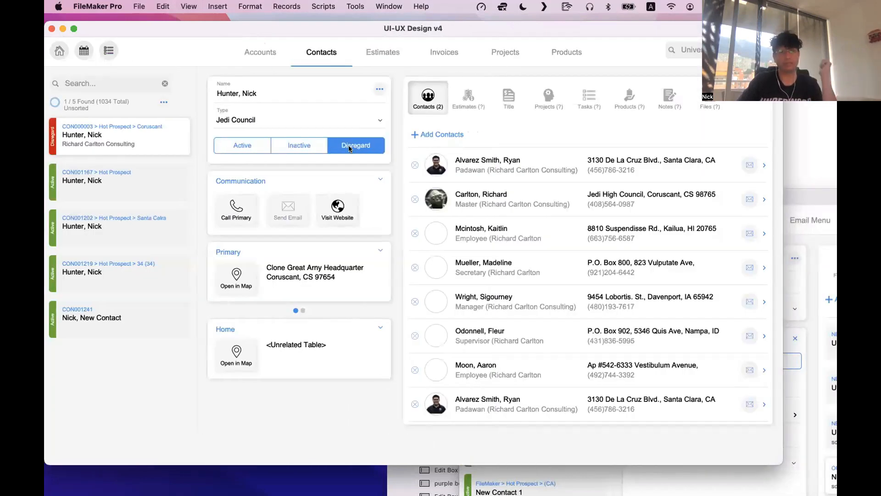
{"action": "left_click", "coordinate": [261, 148]}
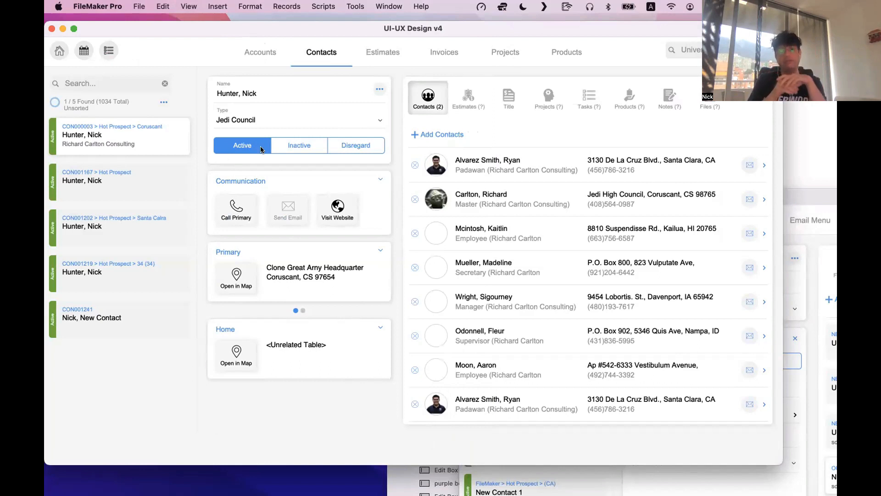
In Layout mode, try to rename the segment button_toggle_1.1 as Activate, and undo the new name
{"action": "key", "text": "super+l"}
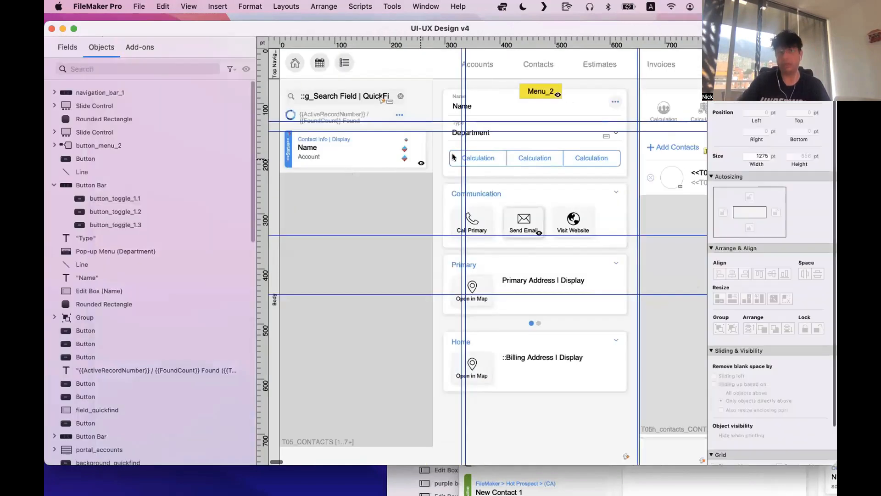
{"action": "left_click", "coordinate": [486, 160]}
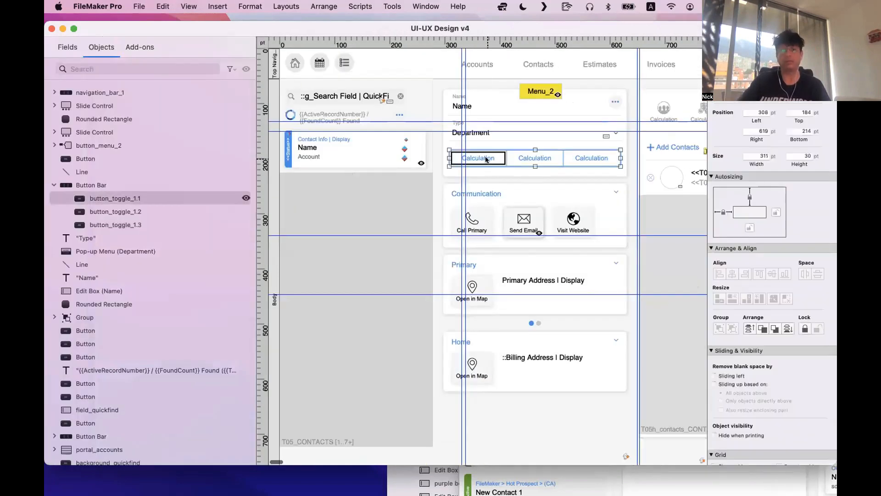
{"action": "left_click", "coordinate": [118, 201]}
{"action": "double_click", "coordinate": [119, 201]}
{"action": "type", "text": "A"}
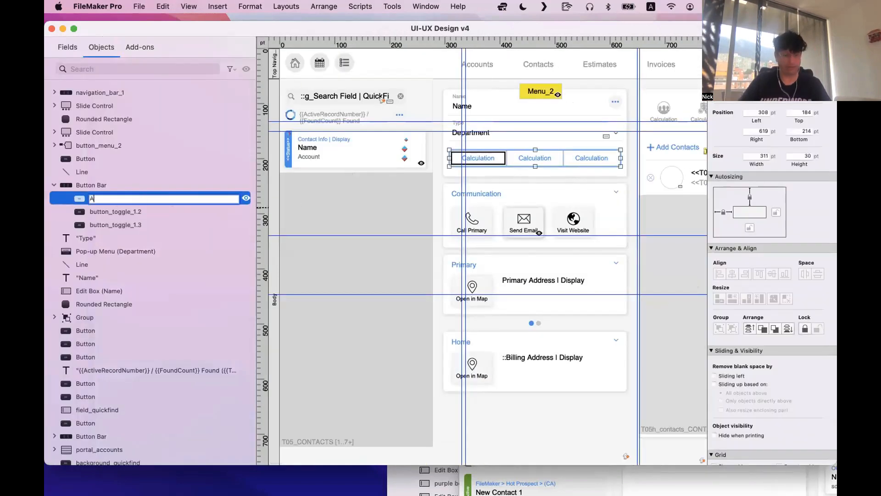
{"action": "type", "text": "ctivate"}
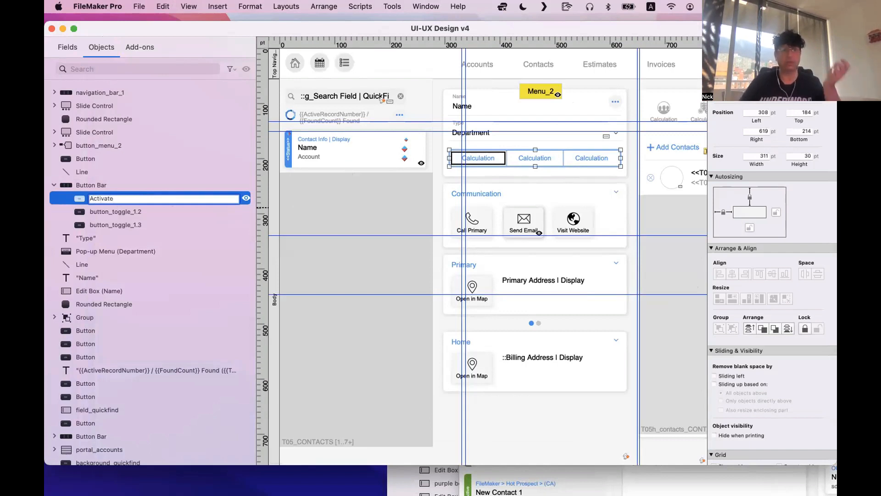
{"action": "key", "text": "super+z"}
{"action": "left_click", "coordinate": [310, 226]}
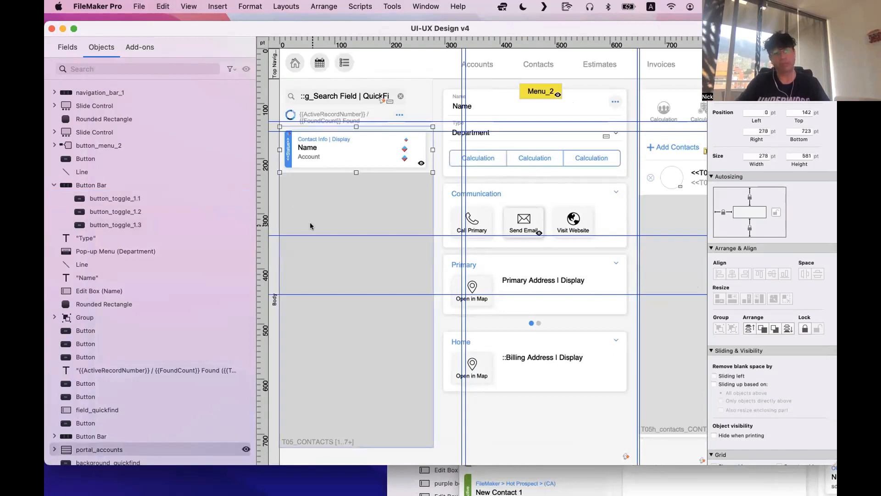
Select the status bar's three segments one after another in the object list, and return the layout to Browse mode
{"action": "left_click", "coordinate": [161, 200]}
{"action": "left_click", "coordinate": [158, 211]}
{"action": "left_click", "coordinate": [158, 222]}
{"action": "left_click", "coordinate": [148, 200]}
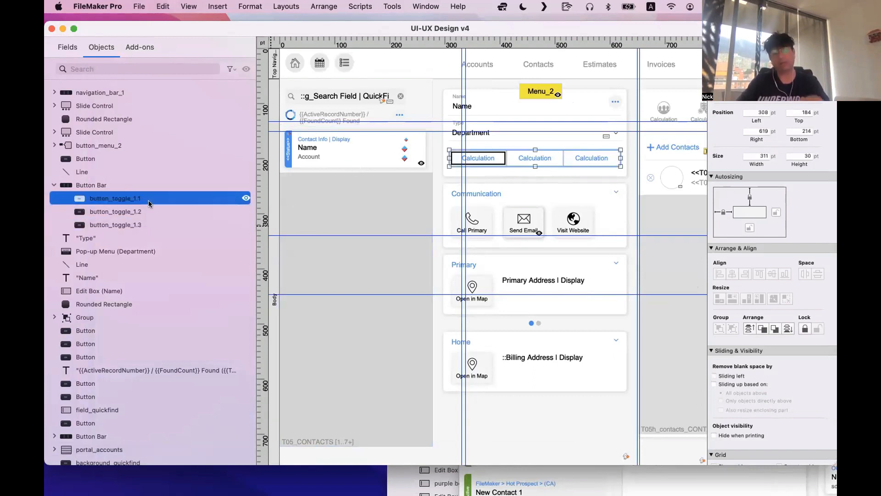
{"action": "key", "text": "super+b"}
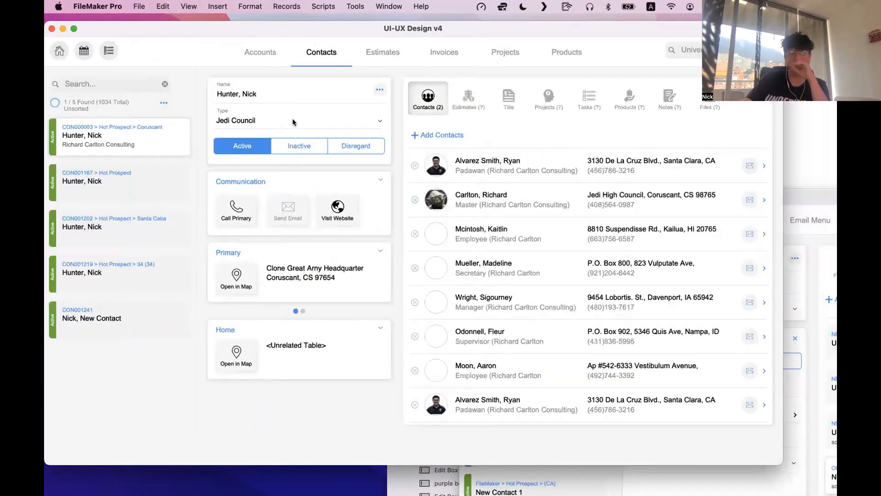
Replace the custom value Active with Good in the value list CON_Status_Custom [DO NOT RENAME], and save the value lists
{"action": "left_click", "coordinate": [139, 7]}
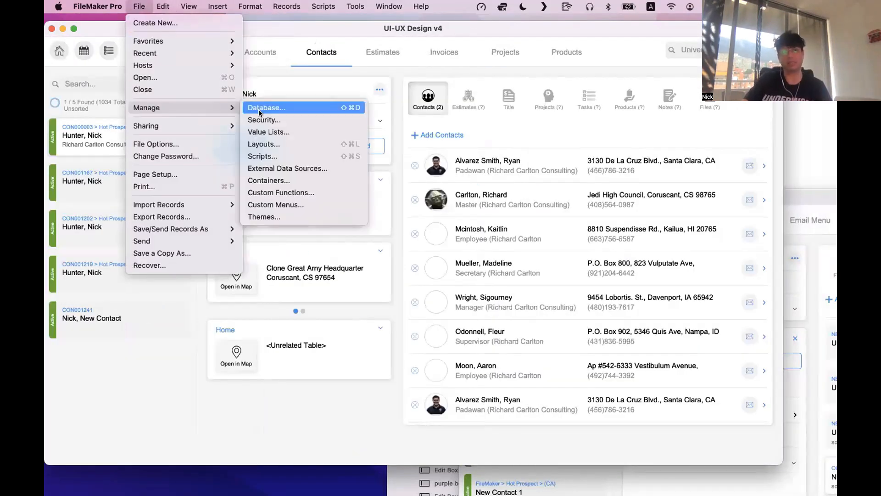
{"action": "left_click", "coordinate": [399, 221]}
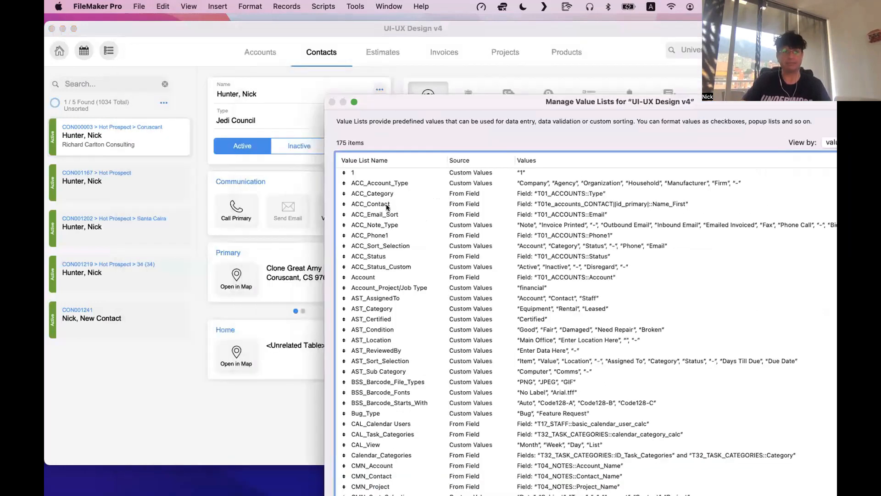
{"action": "scroll", "coordinate": [485, 306], "scroll_direction": "down", "scroll_amount": 5}
{"action": "left_click", "coordinate": [485, 306]}
{"action": "scroll", "coordinate": [485, 307], "scroll_direction": "down", "scroll_amount": 4}
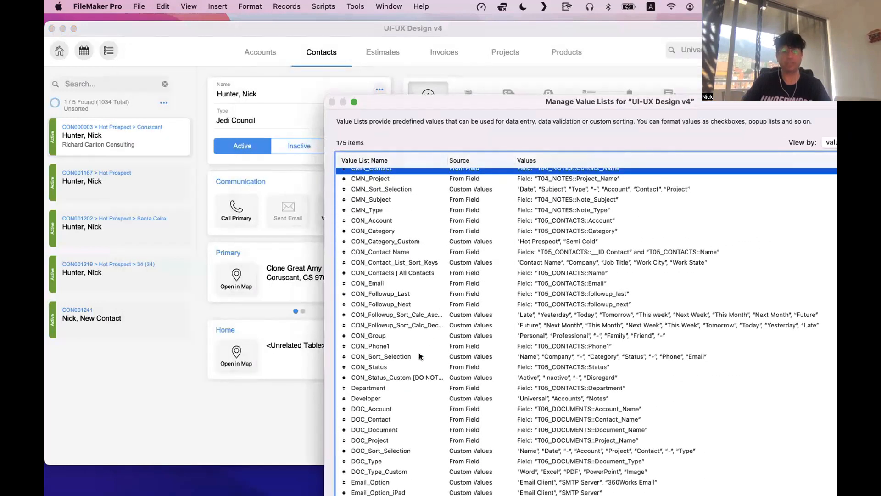
{"action": "double_click", "coordinate": [445, 377]}
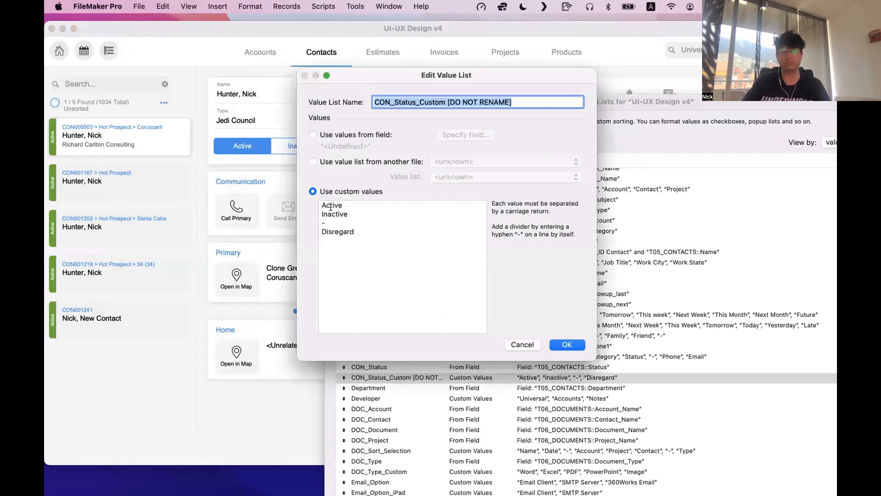
{"action": "left_click", "coordinate": [330, 207]}
{"action": "double_click", "coordinate": [330, 205]}
{"action": "type", "text": "Good"}
{"action": "left_click", "coordinate": [567, 344]}
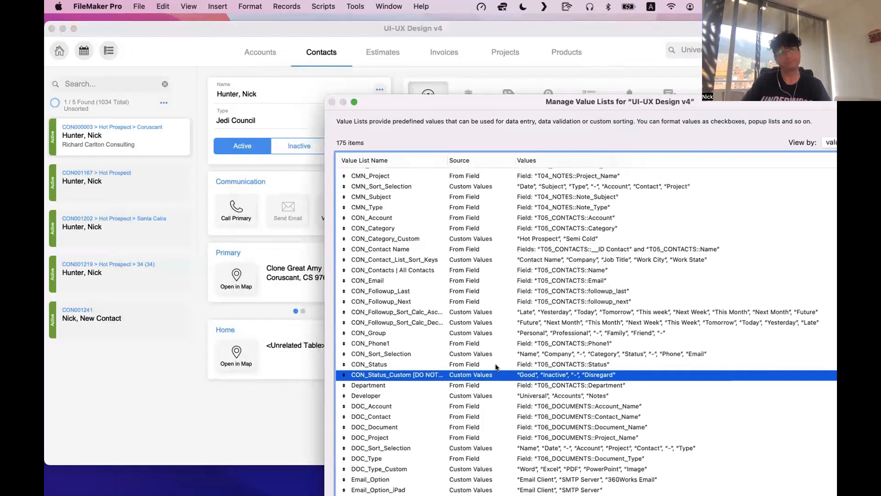
{"action": "left_click_drag", "start_coordinate": [415, 98], "coordinate": [233, 31]}
{"action": "left_click", "coordinate": [694, 442]}
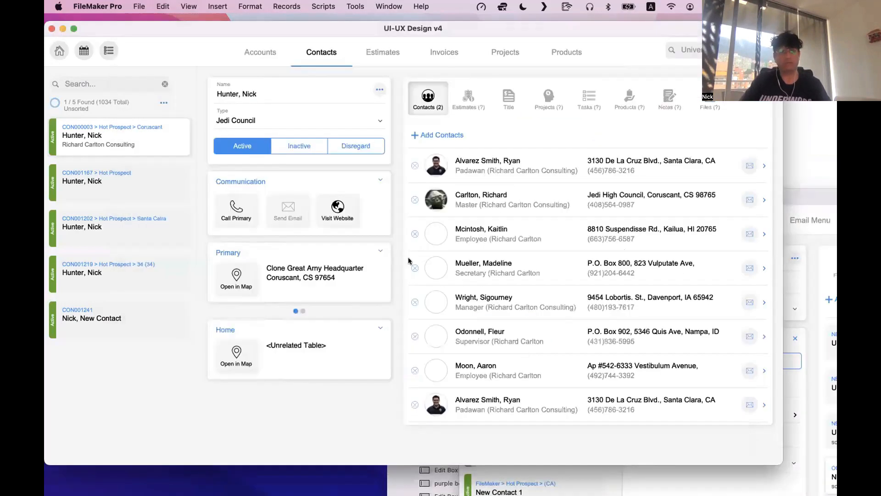
Set the contact's status to Good, test the Inactive and Disregard segments, and finish on Good
{"action": "left_click", "coordinate": [243, 148]}
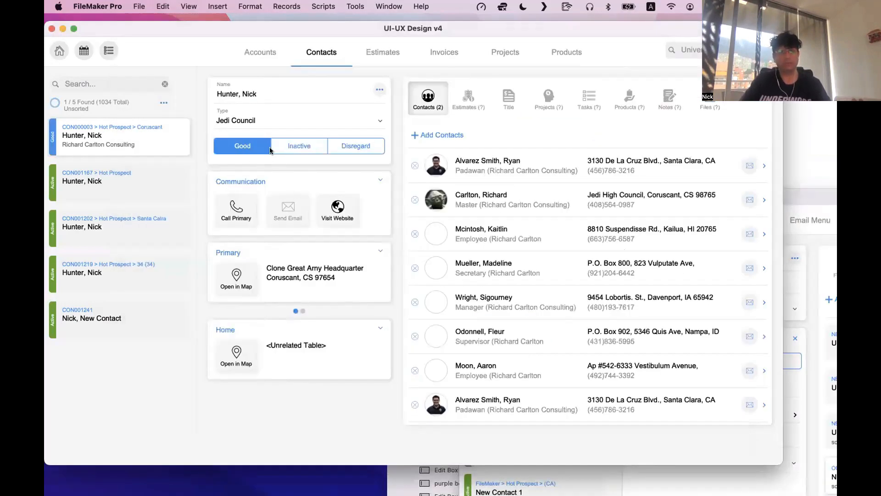
{"action": "left_click", "coordinate": [290, 151]}
{"action": "left_click", "coordinate": [243, 148]}
{"action": "left_click", "coordinate": [289, 147]}
{"action": "left_click", "coordinate": [350, 147]}
{"action": "left_click", "coordinate": [304, 147]}
{"action": "left_click", "coordinate": [242, 146]}
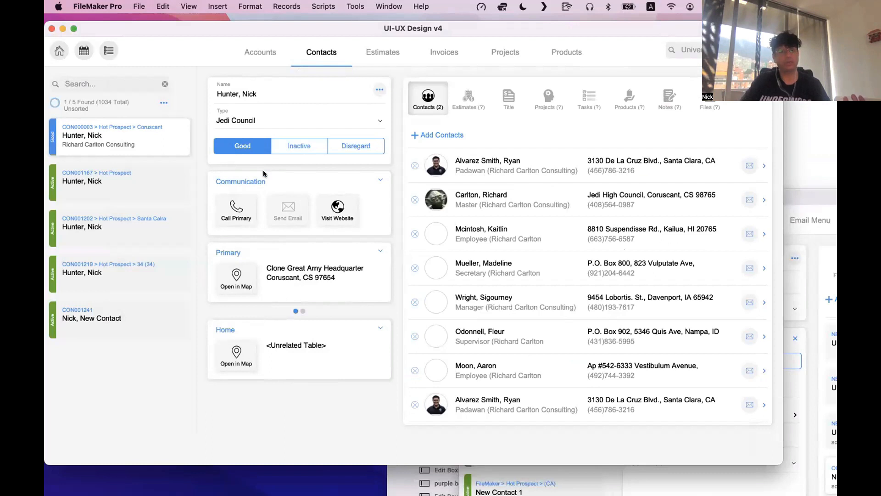
{"action": "left_click", "coordinate": [262, 181]}
{"action": "left_click", "coordinate": [271, 179]}
{"action": "left_click", "coordinate": [271, 176]}
{"action": "left_click", "coordinate": [271, 176]}
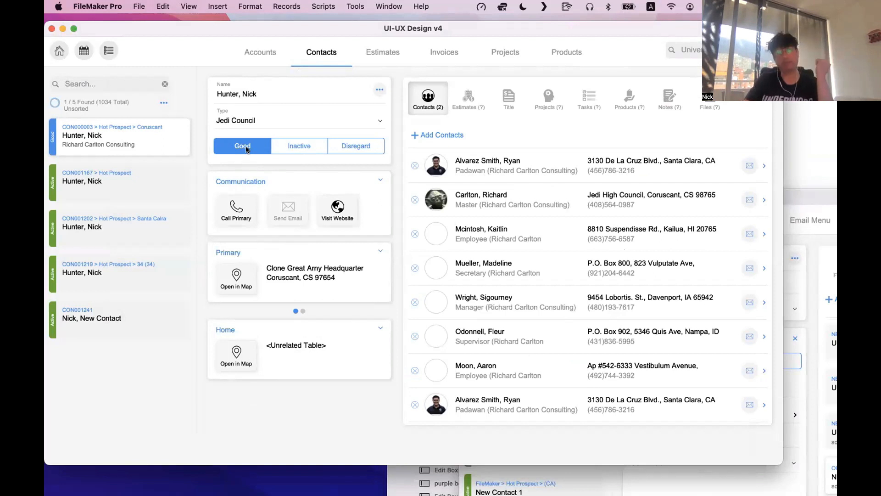
In Layout mode, open the setup of the status bar's first segment, and return to Browse mode
{"action": "key", "text": "super+l"}
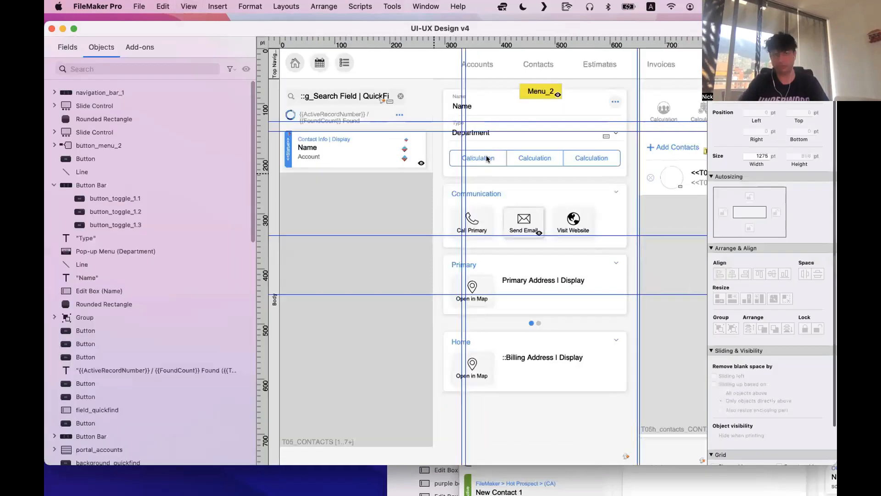
{"action": "double_click", "coordinate": [487, 158]}
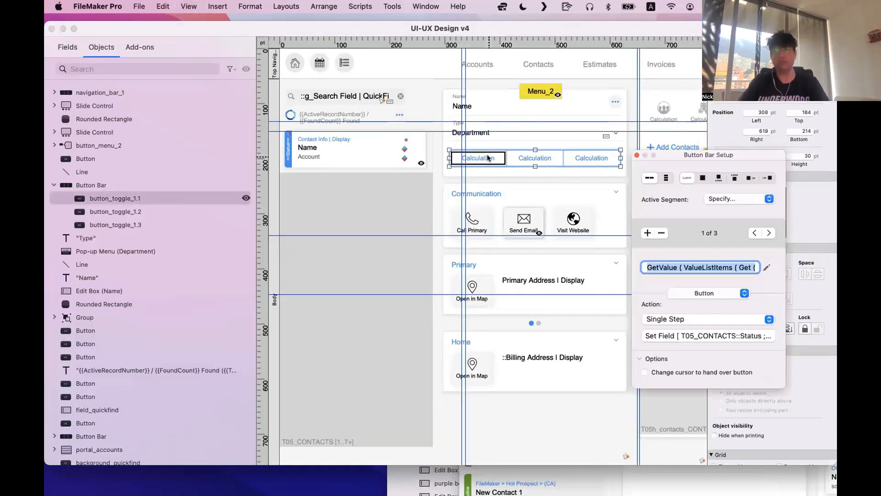
{"action": "key", "text": "super+b"}
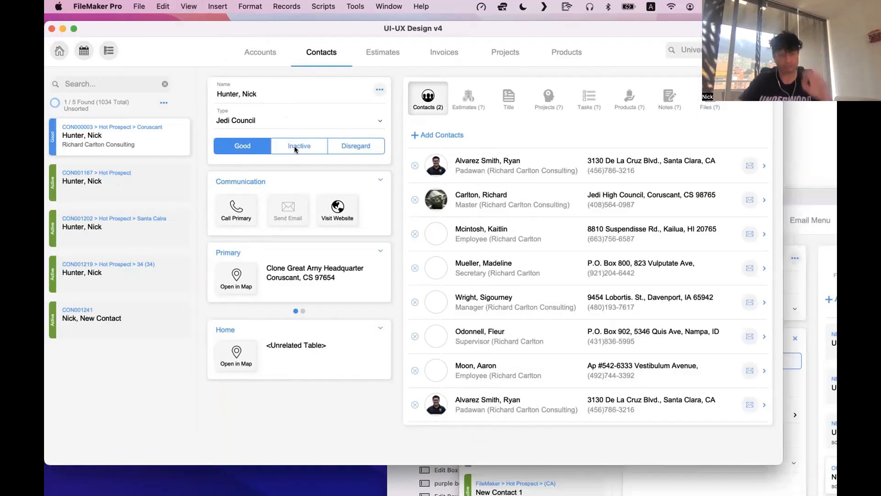
In Layout mode, select the status bar's three segments one after another, finishing on the first segment
{"action": "key", "text": "super+l"}
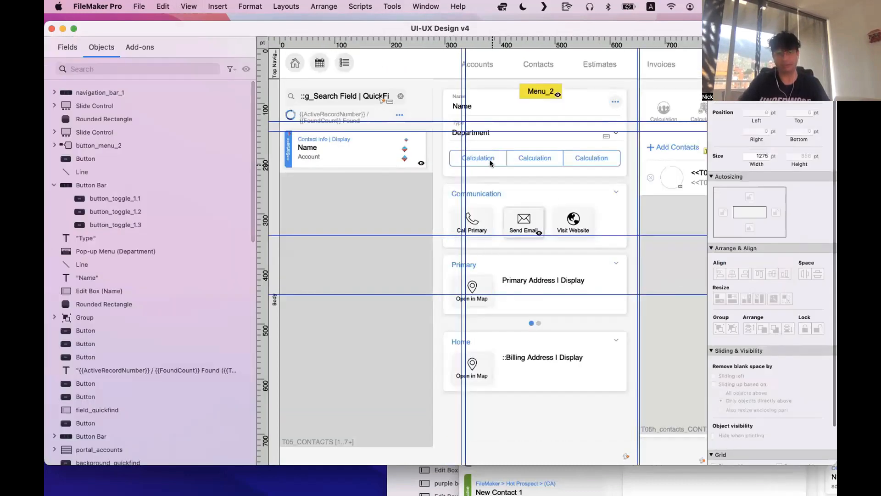
{"action": "left_click", "coordinate": [489, 162]}
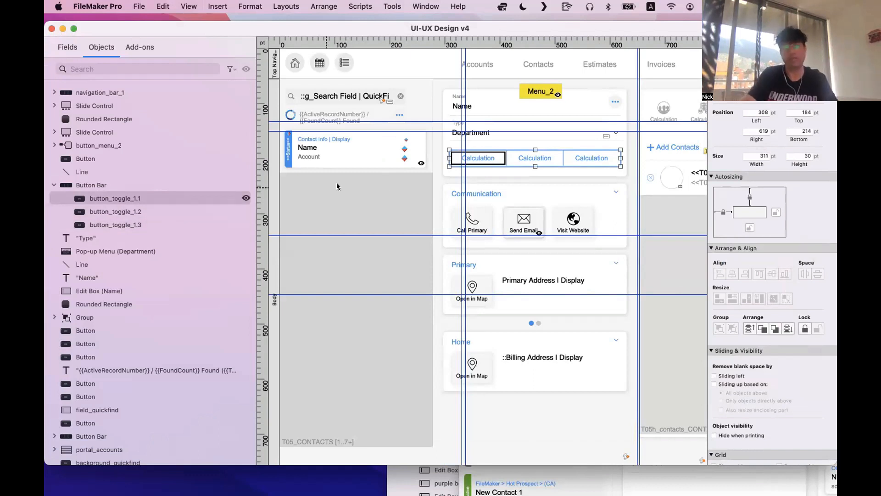
{"action": "left_click", "coordinate": [550, 159]}
{"action": "left_click", "coordinate": [606, 159]}
{"action": "left_click", "coordinate": [489, 160]}
{"action": "left_click", "coordinate": [489, 160]}
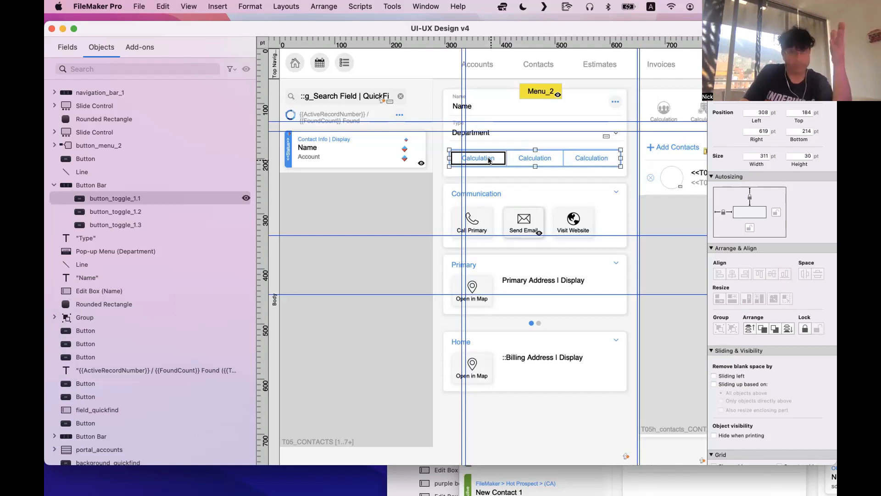
{"action": "left_click", "coordinate": [383, 6]}
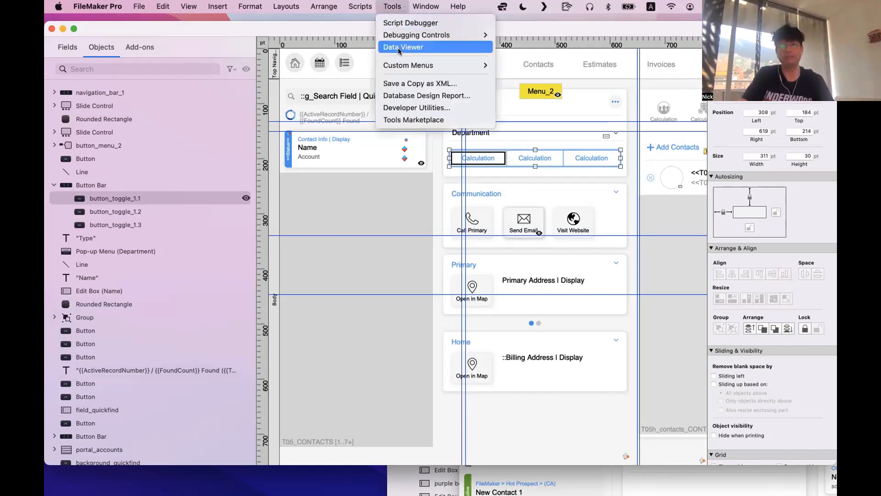
{"action": "left_click", "coordinate": [398, 47]}
{"action": "left_click", "coordinate": [529, 87]}
{"action": "left_click", "coordinate": [760, 365]}
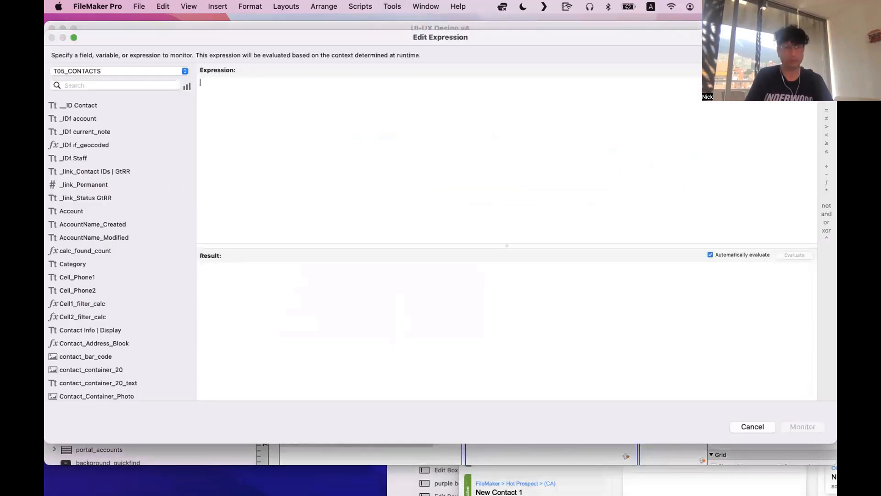
{"action": "type", "text": "get"}
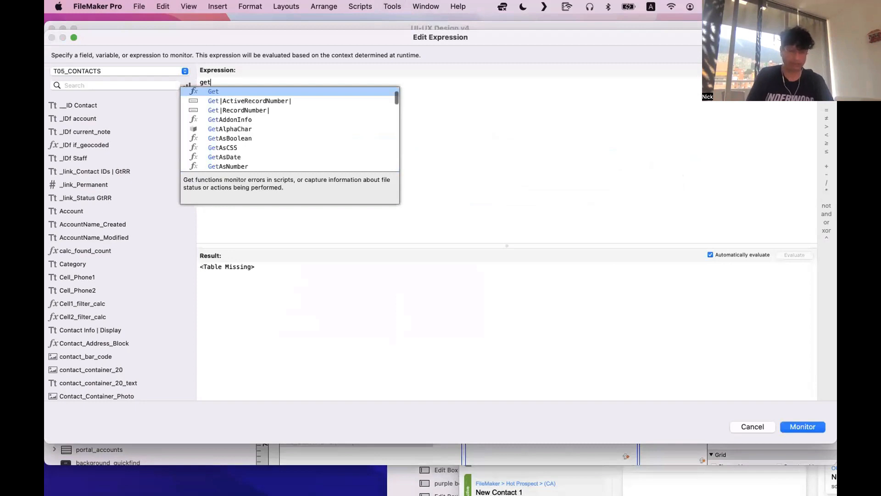
{"action": "type", "text": "va"}
{"action": "key", "text": "Down"}
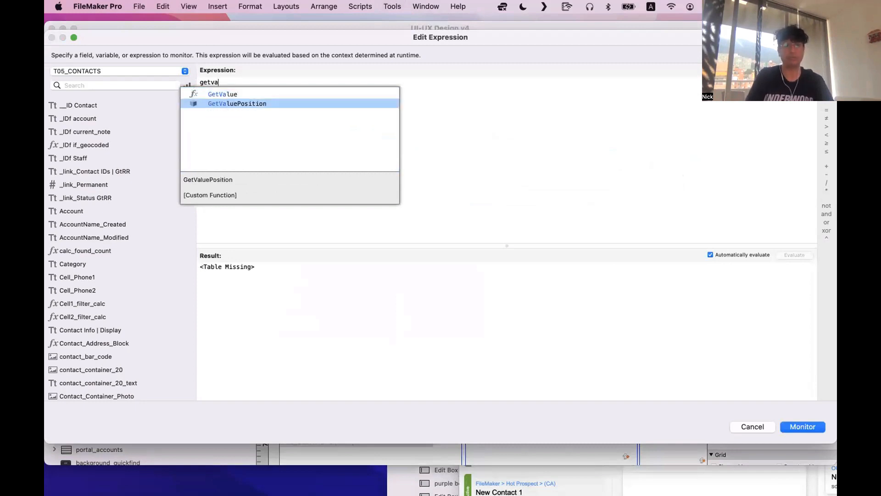
{"action": "key", "text": "Return"}
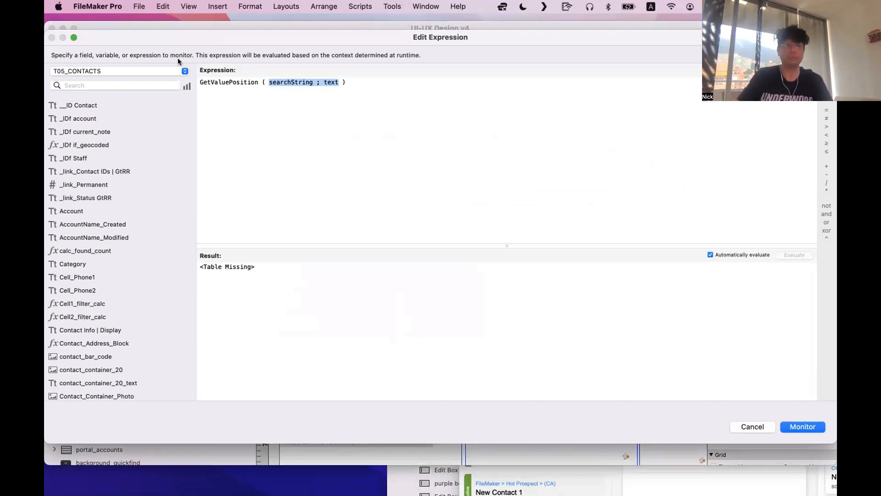
{"action": "key", "text": "Escape"}
{"action": "key", "text": "Escape"}
{"action": "left_click", "coordinate": [140, 7]}
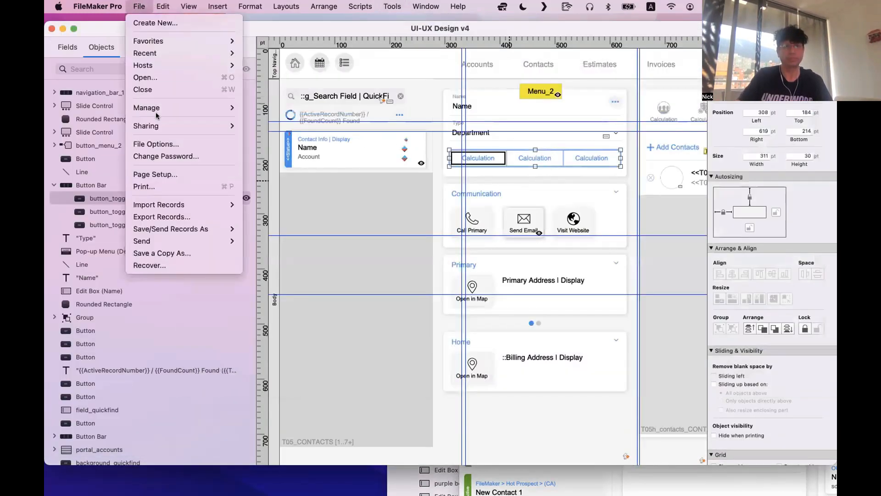
{"action": "mouse_move", "coordinate": [156, 112]}
{"action": "key", "text": "Escape"}
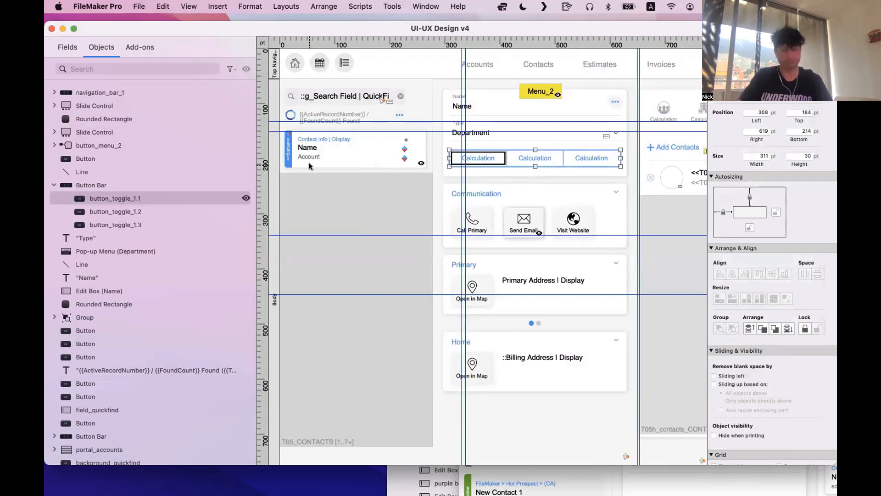
{"action": "left_click", "coordinate": [363, 5]}
{"action": "mouse_move", "coordinate": [393, 6]}
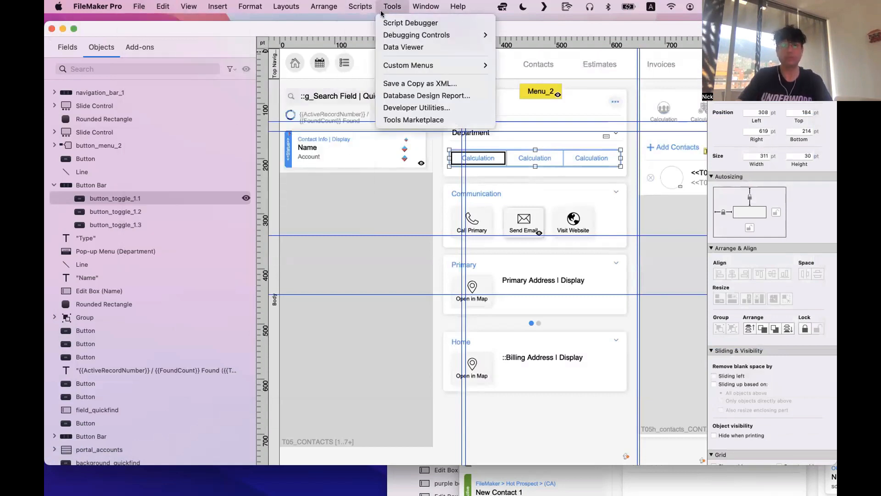
{"action": "left_click", "coordinate": [400, 46]}
{"action": "key", "text": "super+w"}
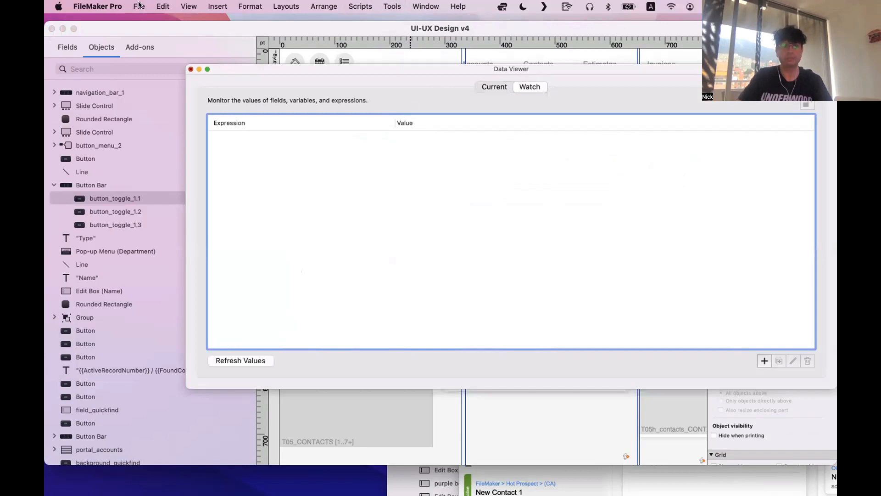
{"action": "left_click", "coordinate": [140, 7]}
{"action": "mouse_move", "coordinate": [154, 58]}
{"action": "key", "text": "Escape"}
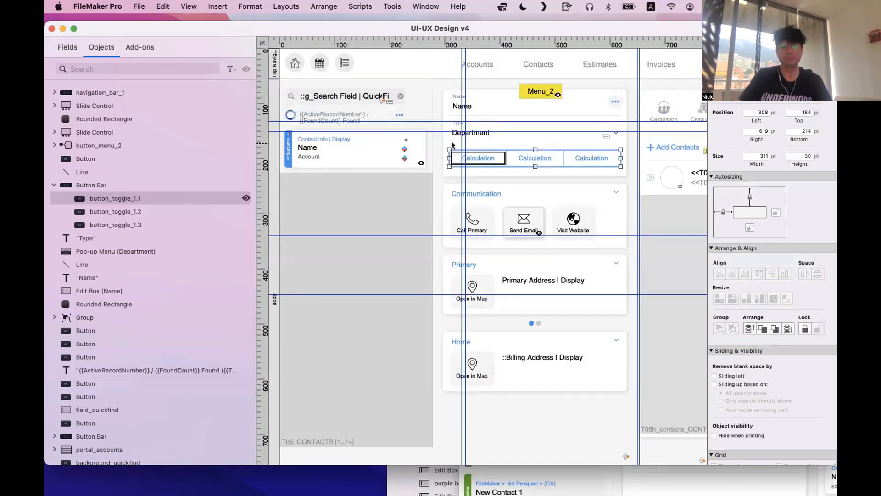
Copy the status bar's Active Segment calculation from its setup, leaving the calculation unedited, and close the setup
{"action": "double_click", "coordinate": [486, 160]}
{"action": "left_click", "coordinate": [761, 198]}
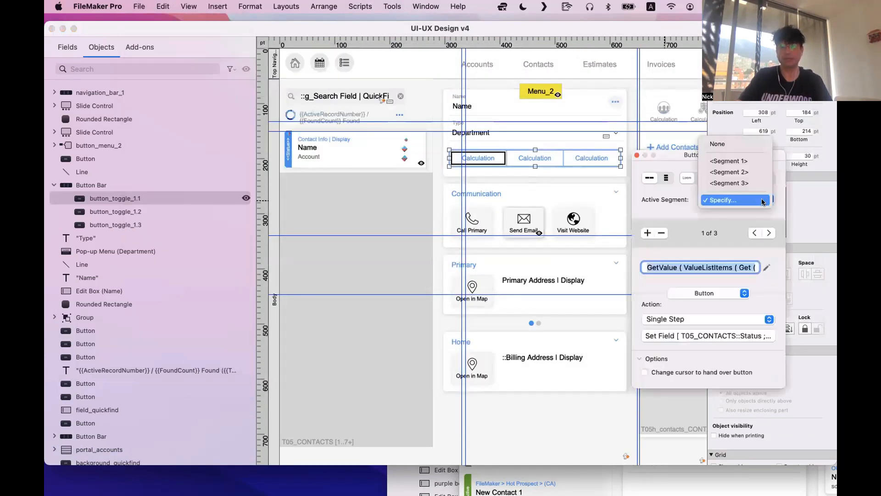
{"action": "left_click", "coordinate": [762, 201]}
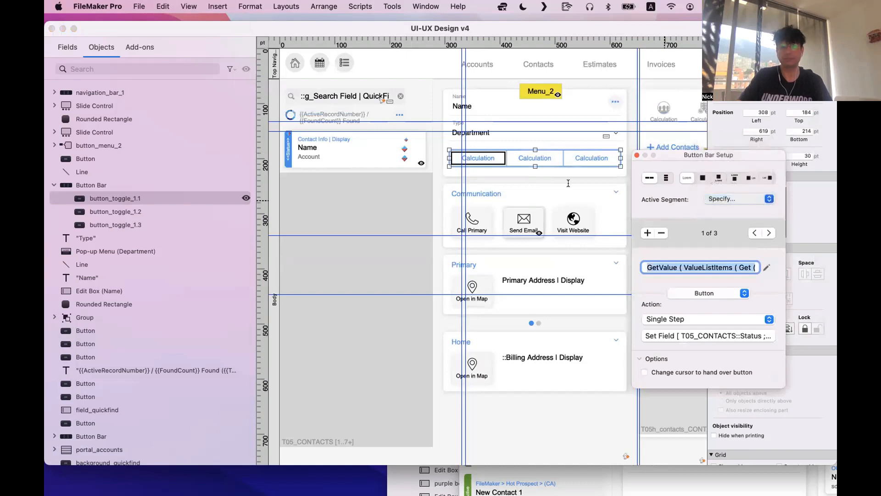
{"action": "key", "text": "super+a"}
{"action": "key", "text": "super+c"}
{"action": "key", "text": "Escape"}
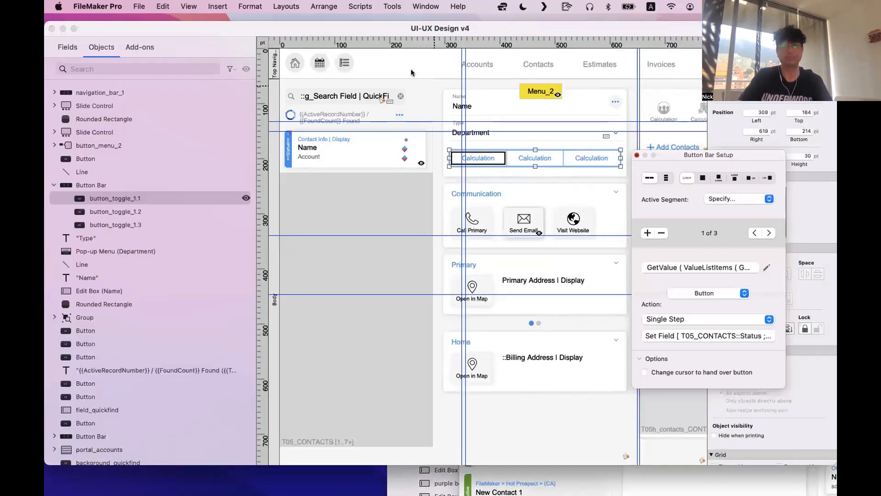
{"action": "key", "text": "Escape"}
Add a new watch expression in the Data Viewer and paste the copied Active Segment calculation into it
{"action": "left_click", "coordinate": [392, 6]}
{"action": "left_click", "coordinate": [404, 46]}
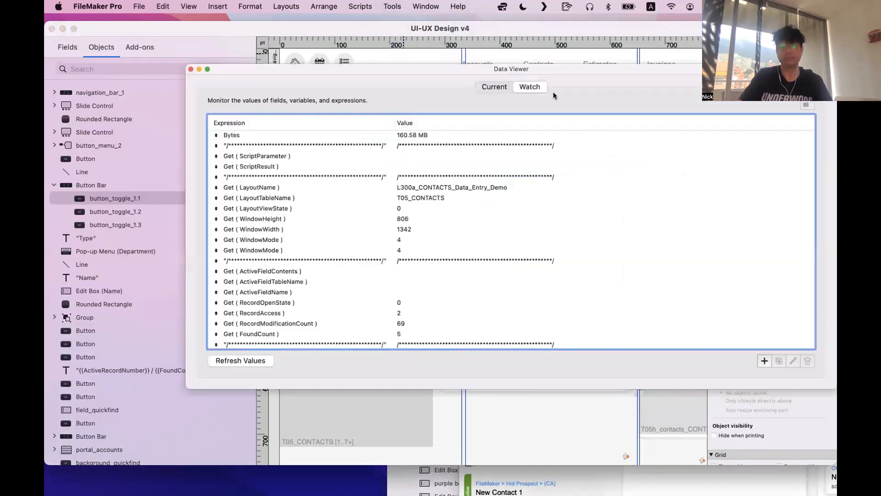
{"action": "left_click", "coordinate": [763, 361]}
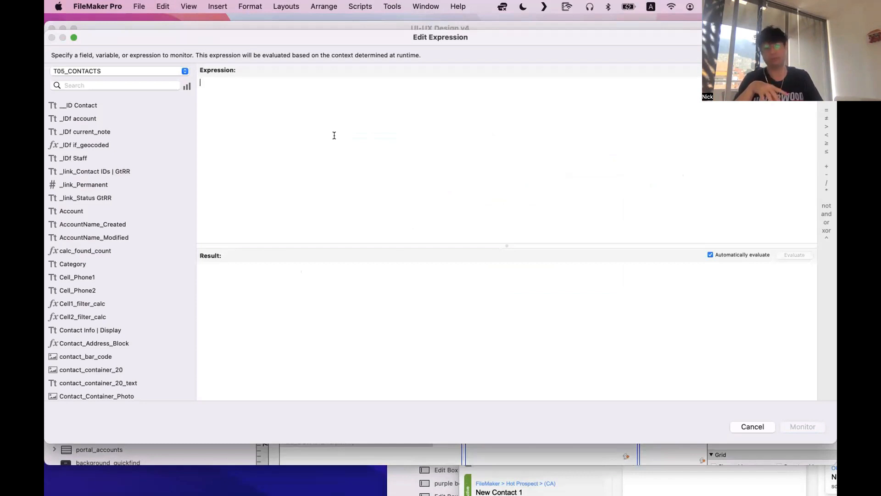
{"action": "key", "text": "super+v"}
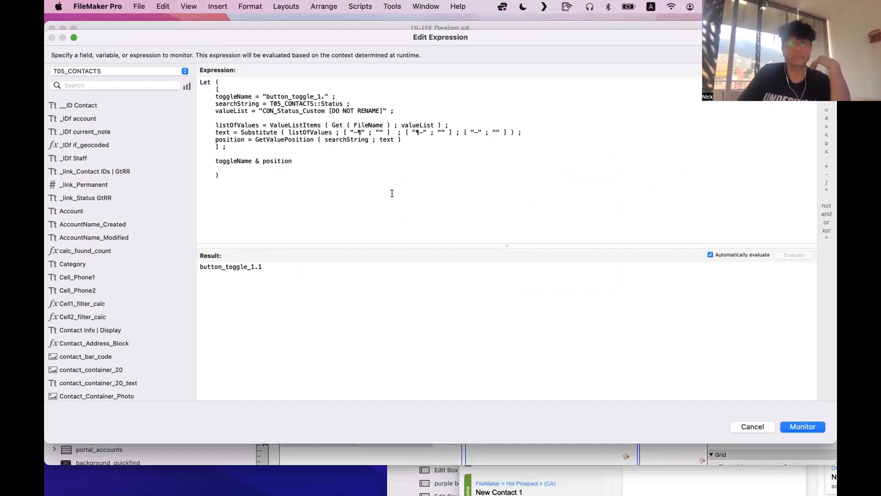
Comment out the result line toggleName & position with //, and add two blank lines above it
{"action": "left_click", "coordinate": [211, 160]}
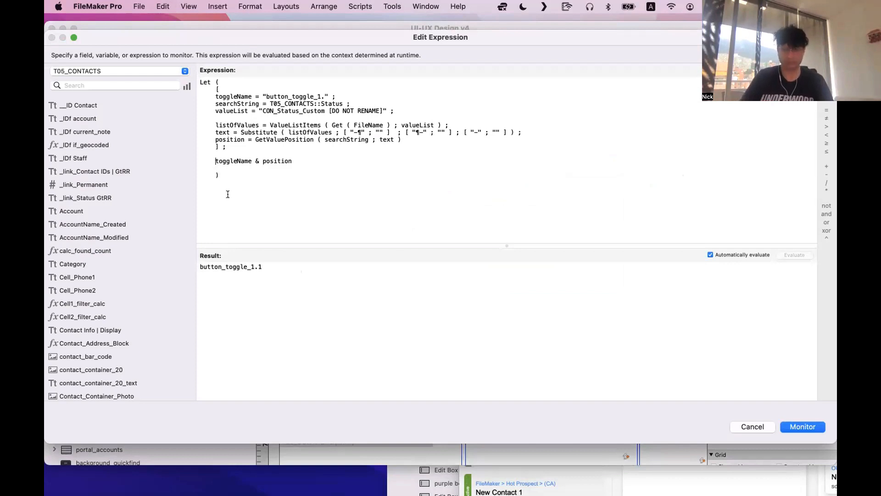
{"action": "type", "text": "//"}
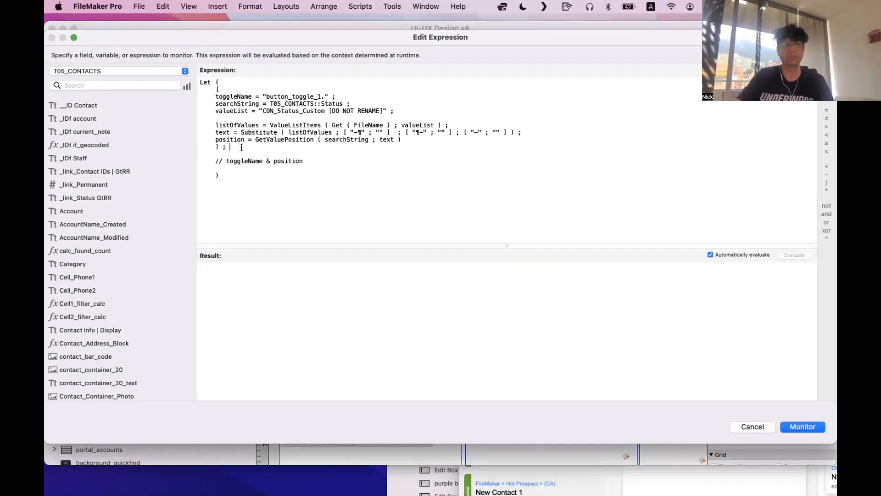
{"action": "key", "text": "Return"}
{"action": "key", "text": "Return"}
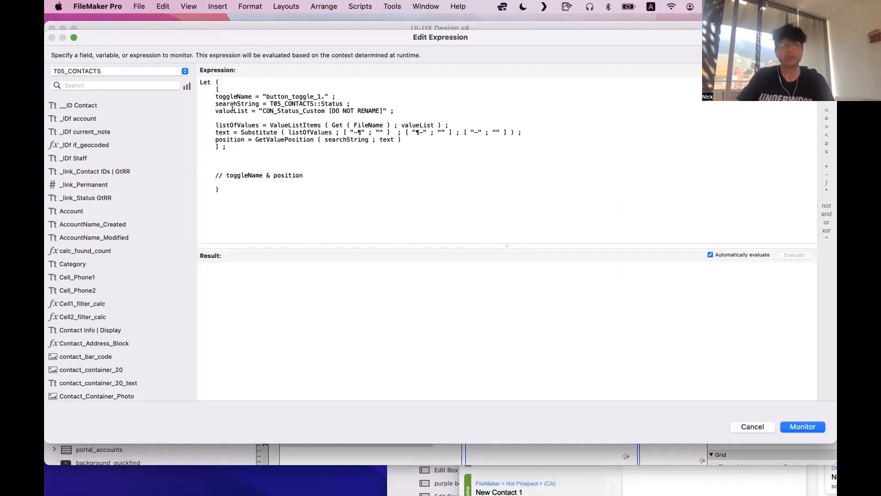
Highlight the toggleName definition, evaluate searchString as the expression's result, and compare it with the status bar on the layout
{"action": "left_click_drag", "start_coordinate": [263, 93], "coordinate": [328, 94]}
{"action": "left_click_drag", "start_coordinate": [233, 37], "coordinate": [539, 121]}
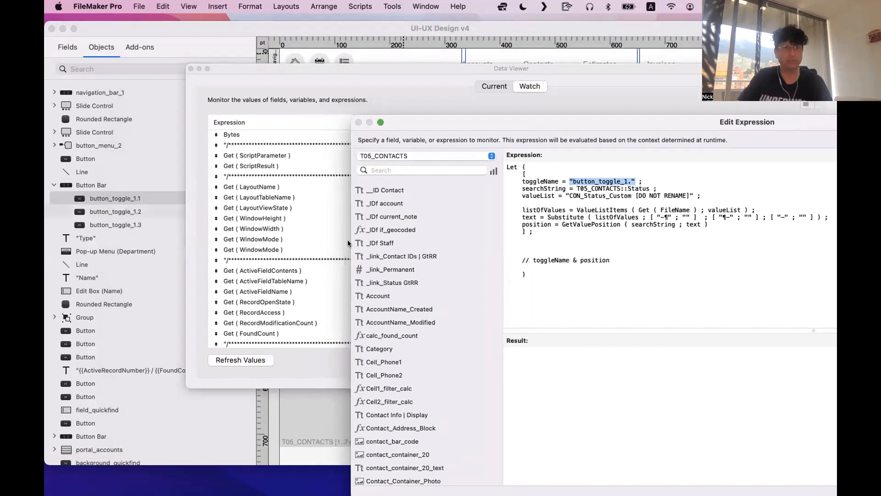
{"action": "left_click", "coordinate": [632, 179]}
{"action": "left_click_drag", "start_coordinate": [633, 178], "coordinate": [499, 181]}
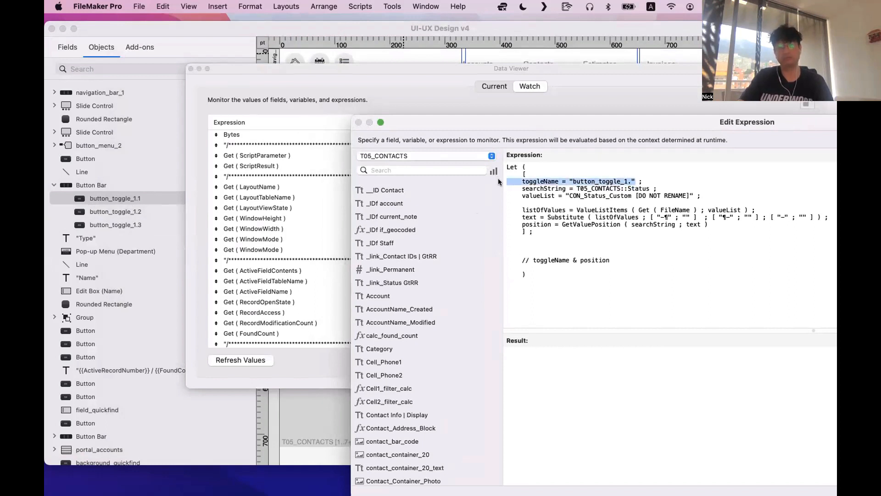
{"action": "double_click", "coordinate": [542, 186]}
{"action": "left_click", "coordinate": [530, 247]}
{"action": "type", "text": "searchString"}
{"action": "left_click_drag", "start_coordinate": [337, 85], "coordinate": [456, 283]}
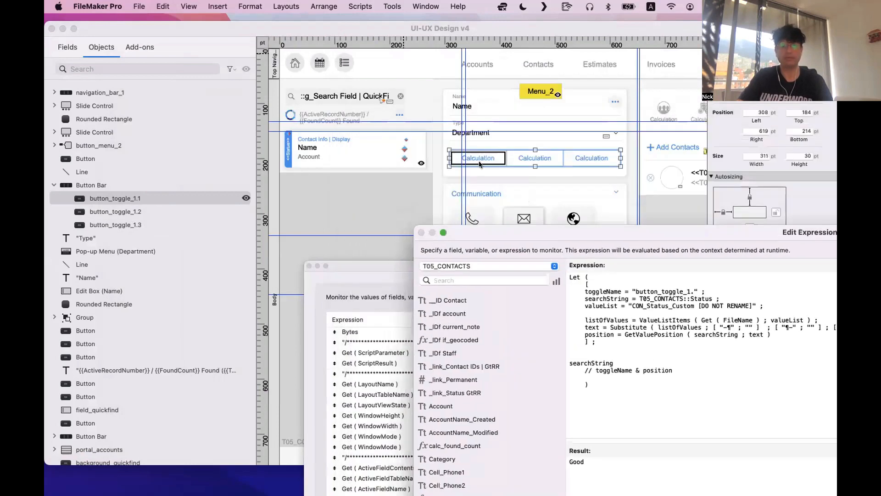
{"action": "left_click_drag", "start_coordinate": [588, 234], "coordinate": [438, 128]}
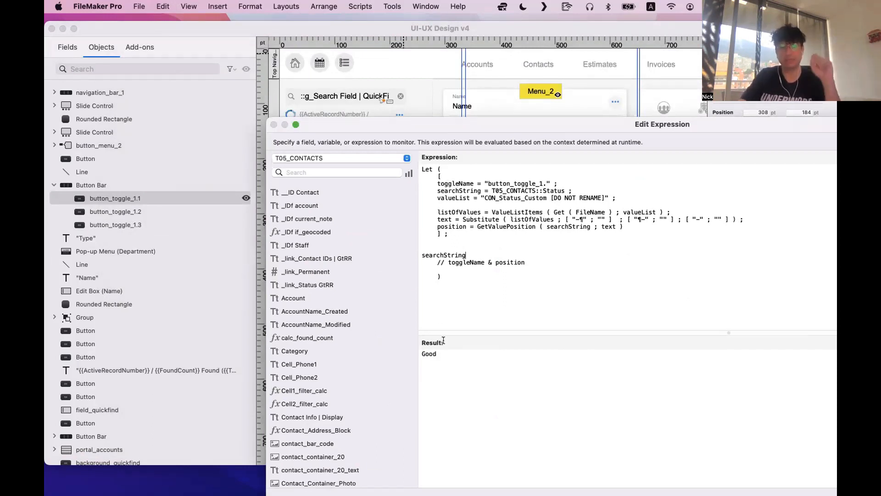
Replace searchString with valueList as the expression's result, highlight the evaluated name, and uncover the status bar for comparison
{"action": "double_click", "coordinate": [455, 198]}
{"action": "key", "text": "super+c"}
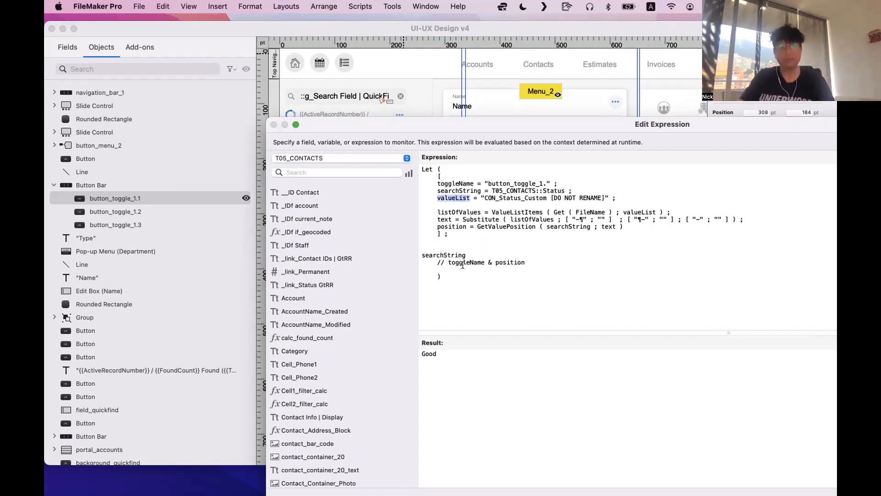
{"action": "left_click_drag", "start_coordinate": [466, 255], "coordinate": [421, 252]}
{"action": "key", "text": "super+v"}
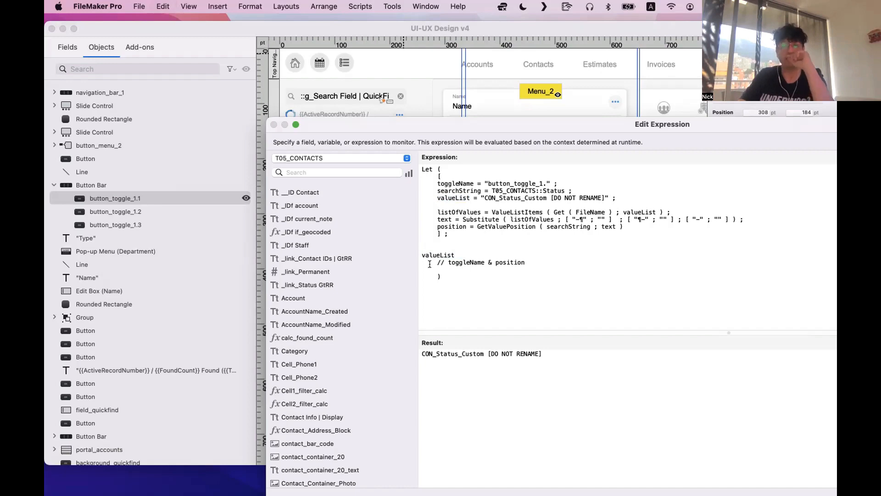
{"action": "left_click_drag", "start_coordinate": [557, 355], "coordinate": [374, 348]}
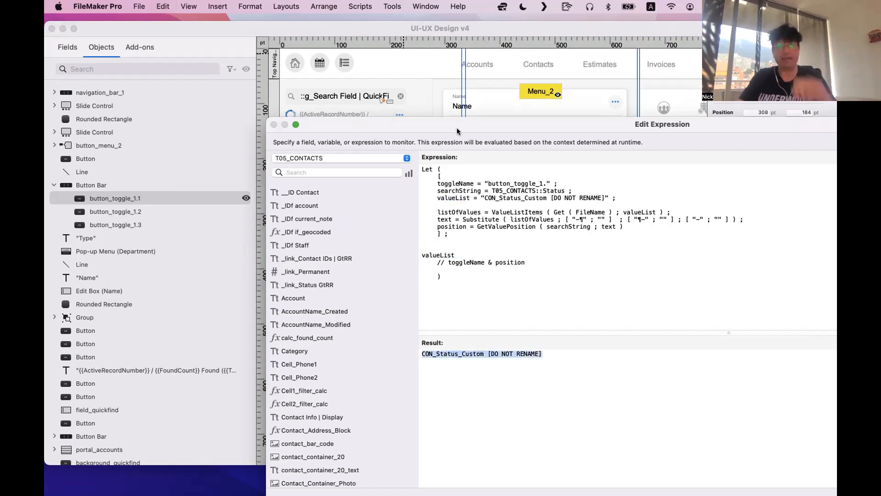
{"action": "left_click_drag", "start_coordinate": [458, 131], "coordinate": [505, 238]}
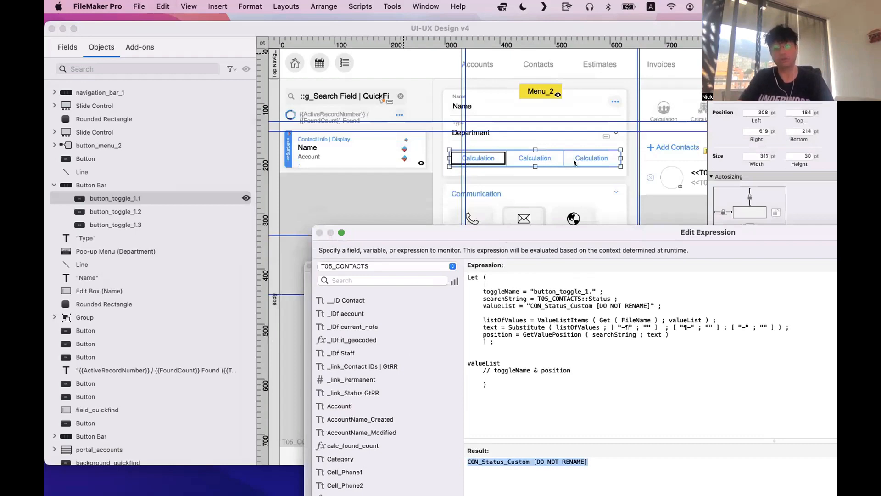
Replace valueList with listOfValues as the expression's result to evaluate the status value list's items
{"action": "left_click_drag", "start_coordinate": [571, 231], "coordinate": [468, 91]}
{"action": "double_click", "coordinate": [395, 180]}
{"action": "key", "text": "super+c"}
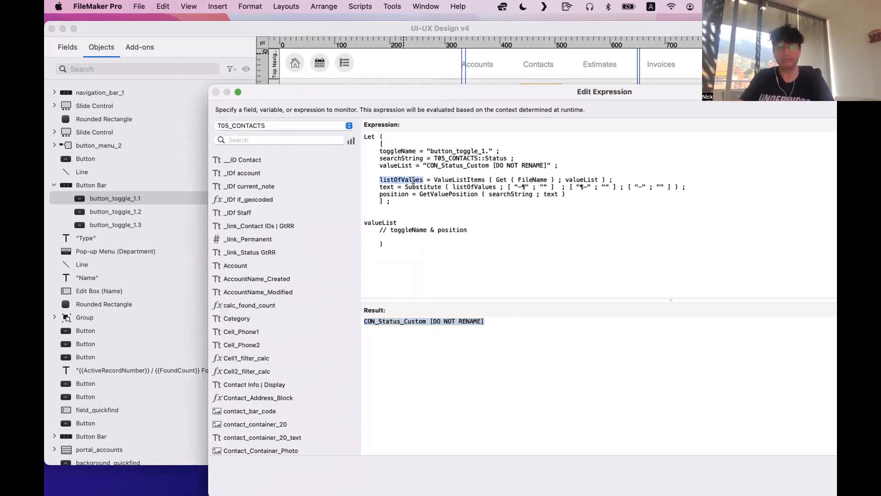
{"action": "double_click", "coordinate": [391, 222]}
{"action": "key", "text": "super+v"}
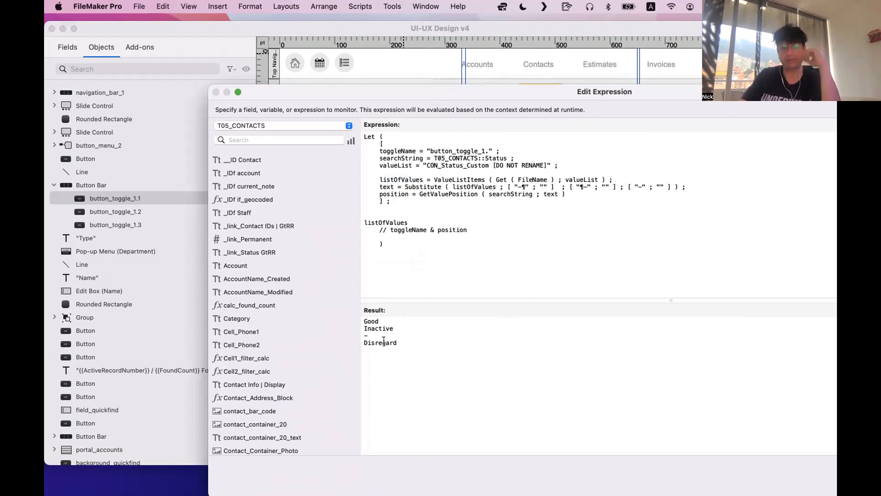
Highlight the hyphen in the evaluated list, replace listOfValues with text as the expression's result, and undo and redo the replacement to compare outputs
{"action": "left_click_drag", "start_coordinate": [369, 333], "coordinate": [349, 333]}
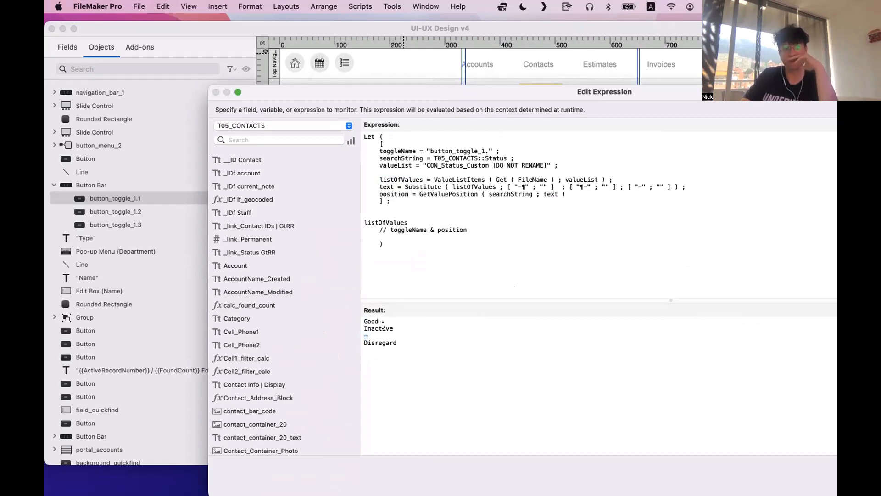
{"action": "double_click", "coordinate": [385, 185]}
{"action": "key", "text": "super+c"}
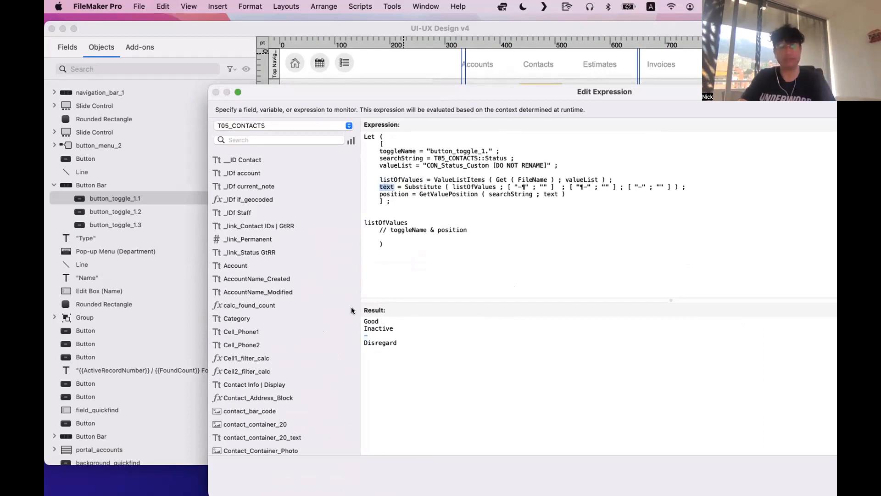
{"action": "double_click", "coordinate": [383, 222]}
{"action": "key", "text": "super+v"}
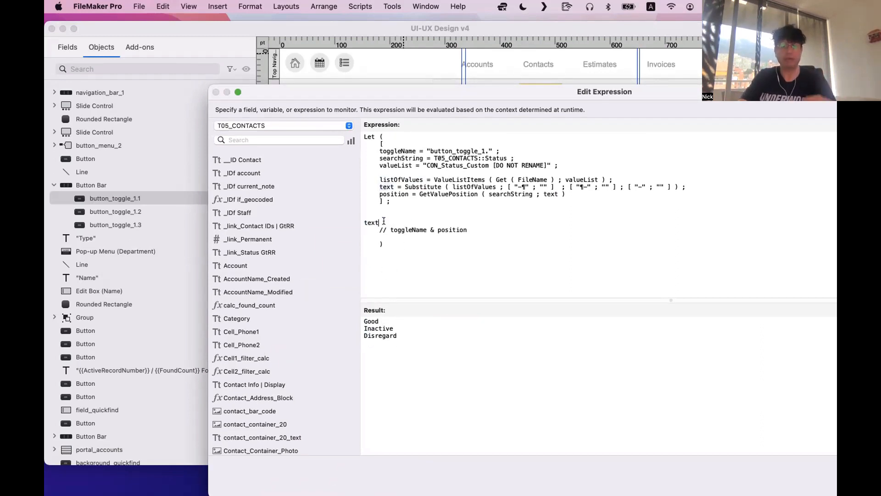
{"action": "key", "text": "super+z"}
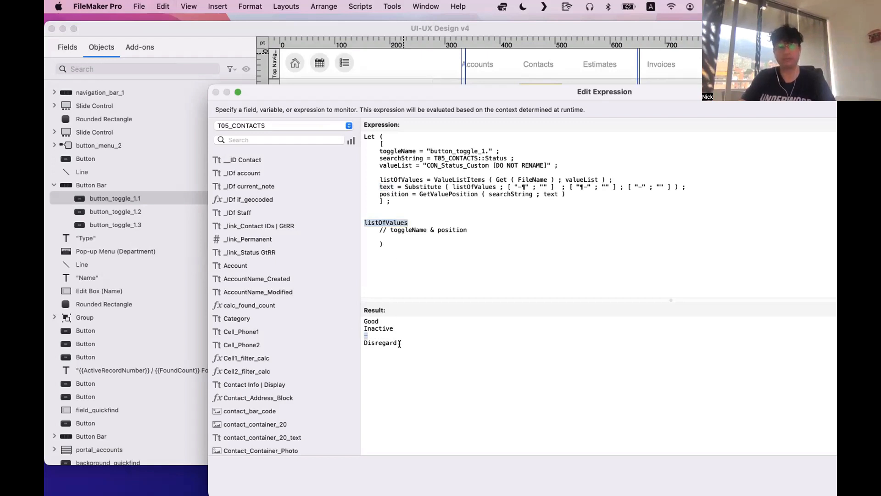
{"action": "key", "text": "super+shift+z"}
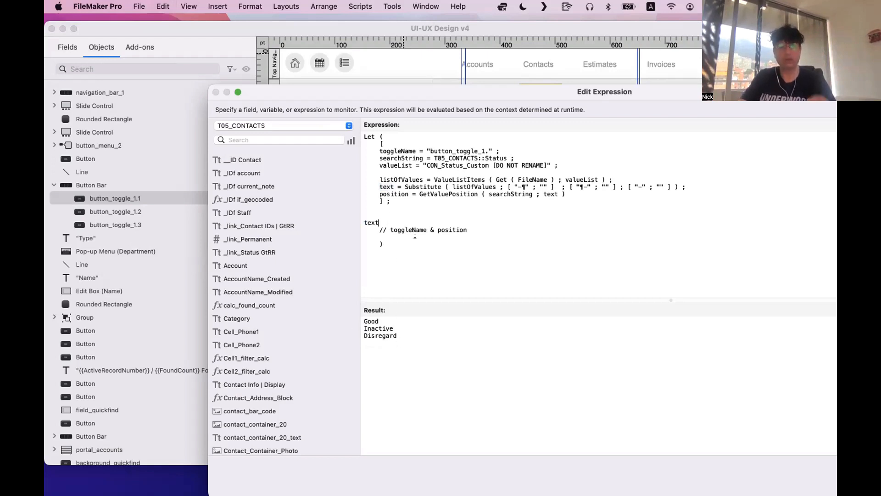
Review the Let variables from toggleName through text, highlighting each name and the Substitute definition
{"action": "left_click", "coordinate": [388, 186]}
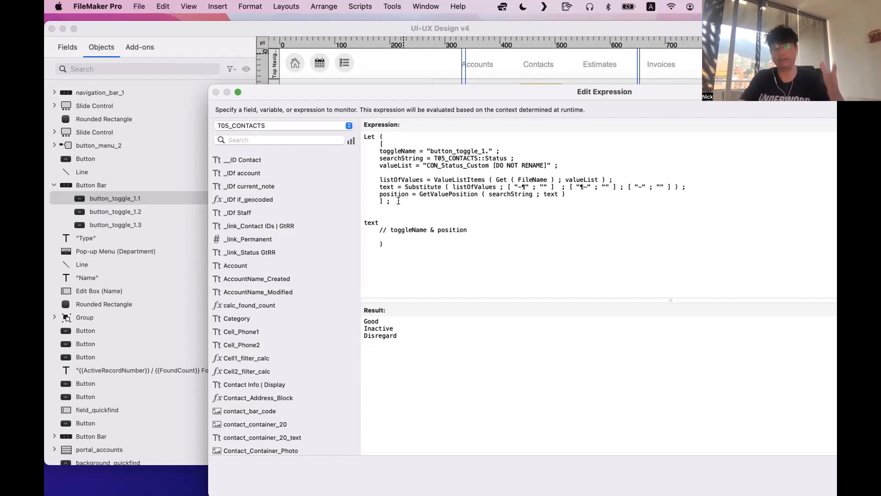
{"action": "double_click", "coordinate": [392, 151]}
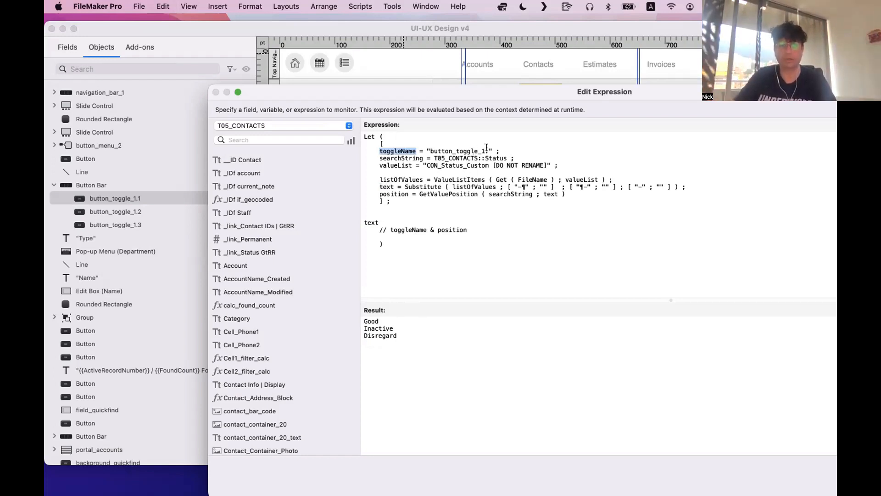
{"action": "double_click", "coordinate": [404, 158]}
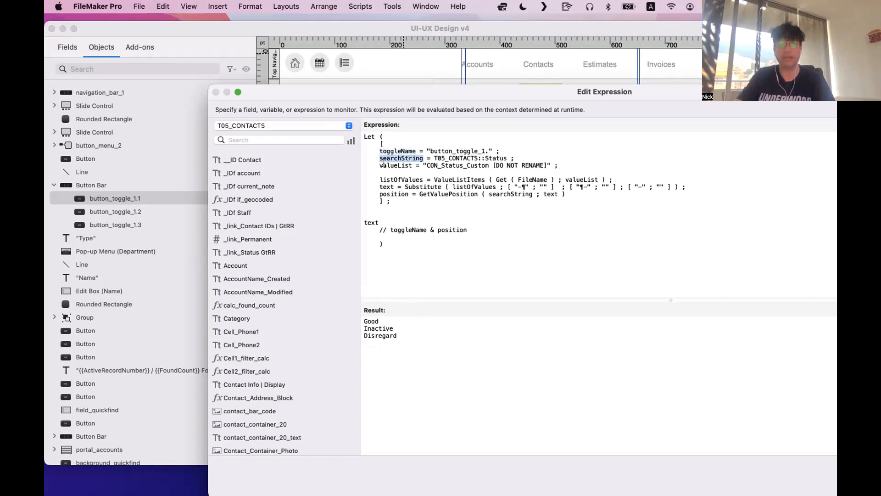
{"action": "double_click", "coordinate": [391, 164]}
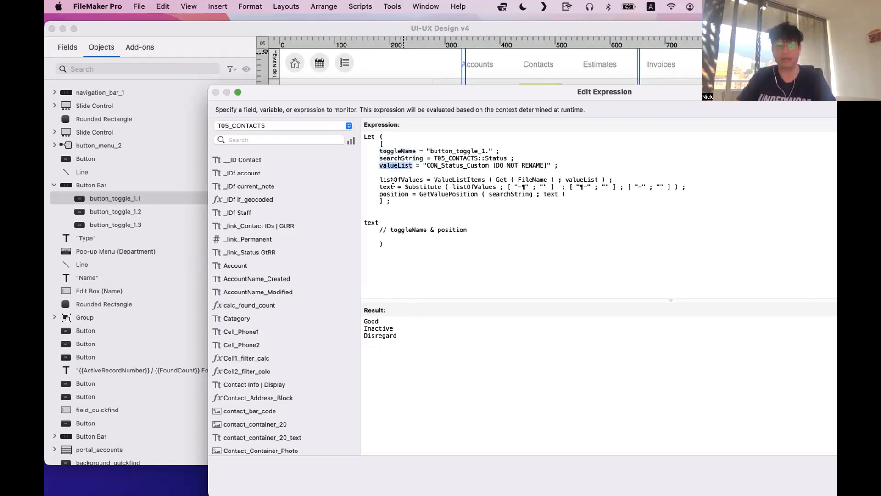
{"action": "double_click", "coordinate": [390, 179]}
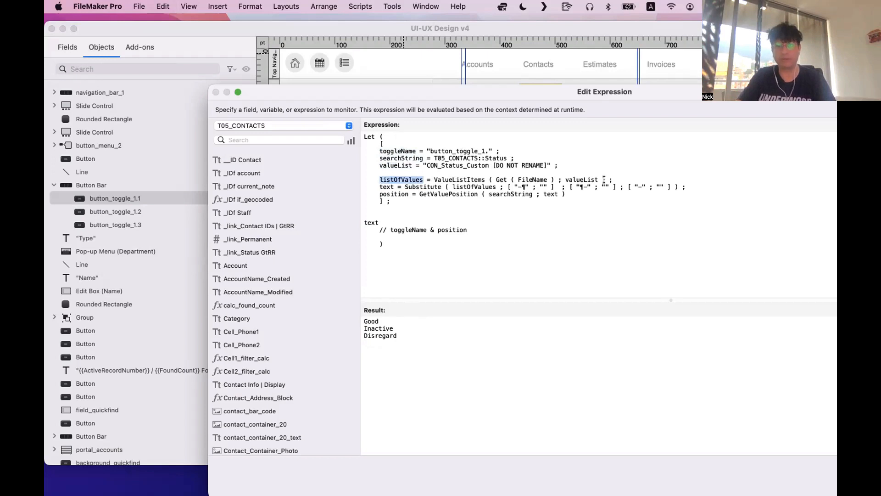
{"action": "double_click", "coordinate": [383, 186]}
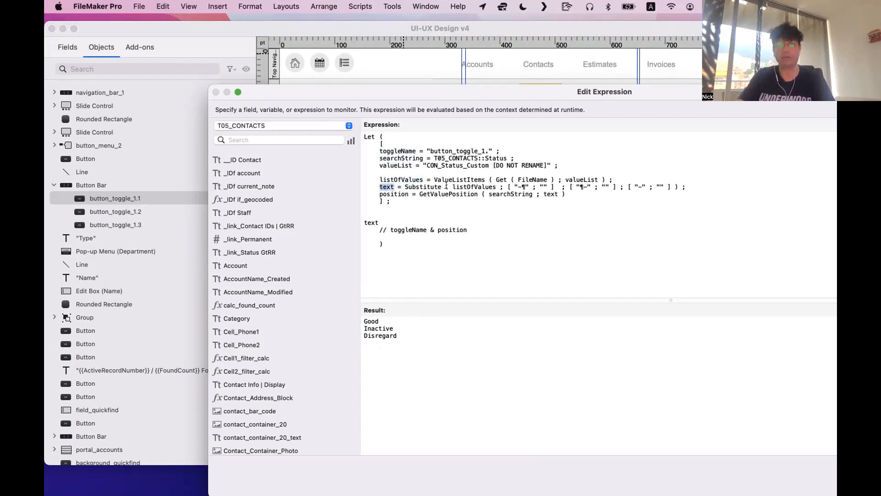
{"action": "left_click_drag", "start_coordinate": [685, 186], "coordinate": [457, 179]}
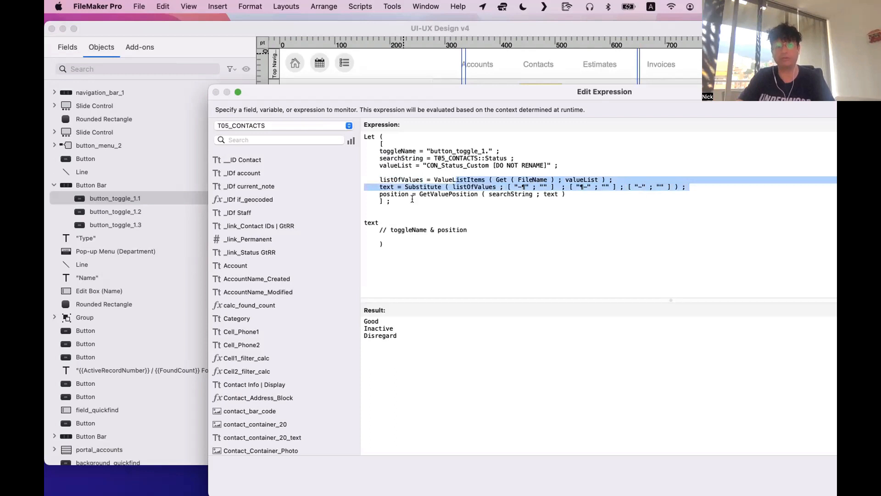
Switch the expression's result to listOfValues and back to text to compare the unfiltered and filtered lists
{"action": "double_click", "coordinate": [385, 179]}
{"action": "key", "text": "cmd+c"}
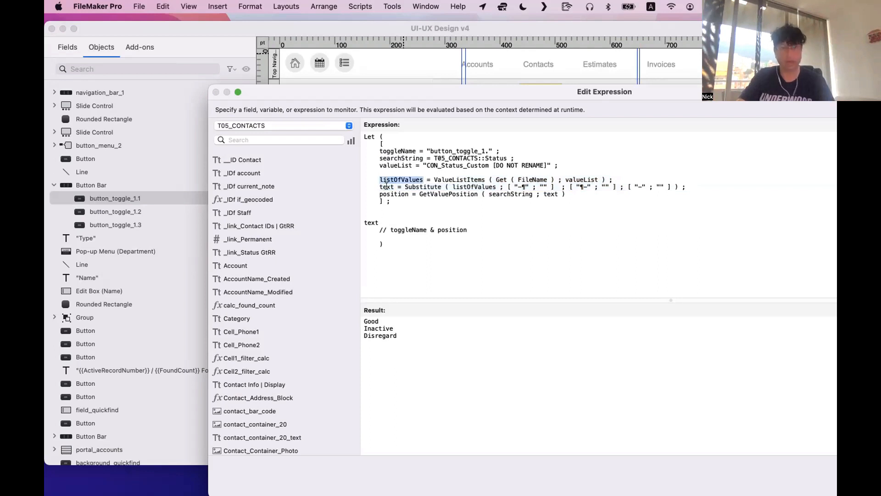
{"action": "double_click", "coordinate": [370, 223]}
{"action": "key", "text": "cmd+v"}
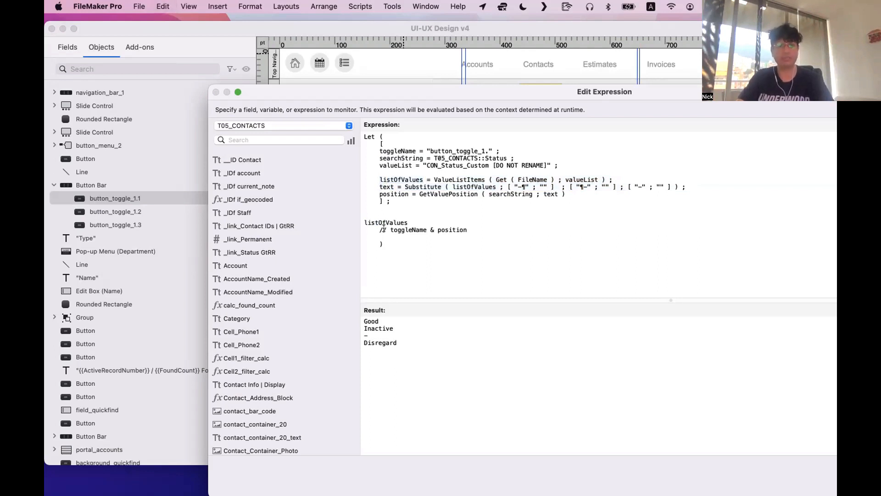
{"action": "double_click", "coordinate": [387, 186]}
{"action": "double_click", "coordinate": [380, 221]}
{"action": "type", "text": "text"}
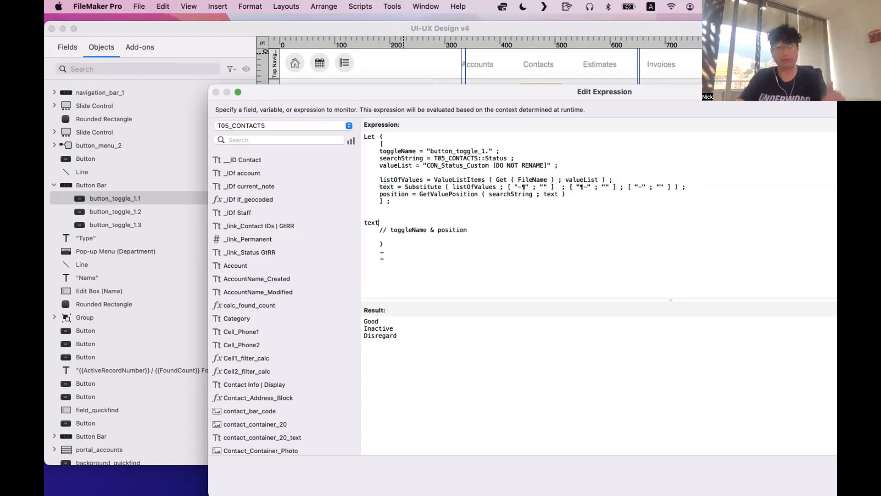
{"action": "double_click", "coordinate": [387, 193]}
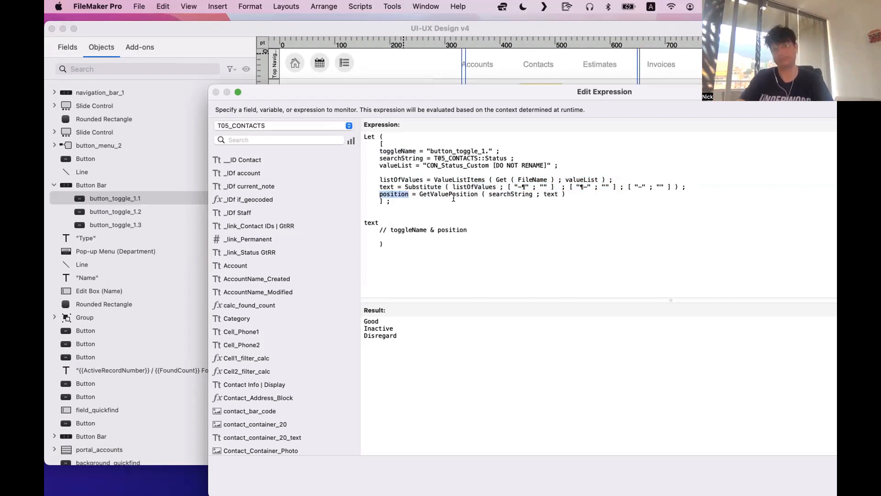
{"action": "key", "text": "super+c"}
{"action": "double_click", "coordinate": [371, 222]}
{"action": "key", "text": "super+v"}
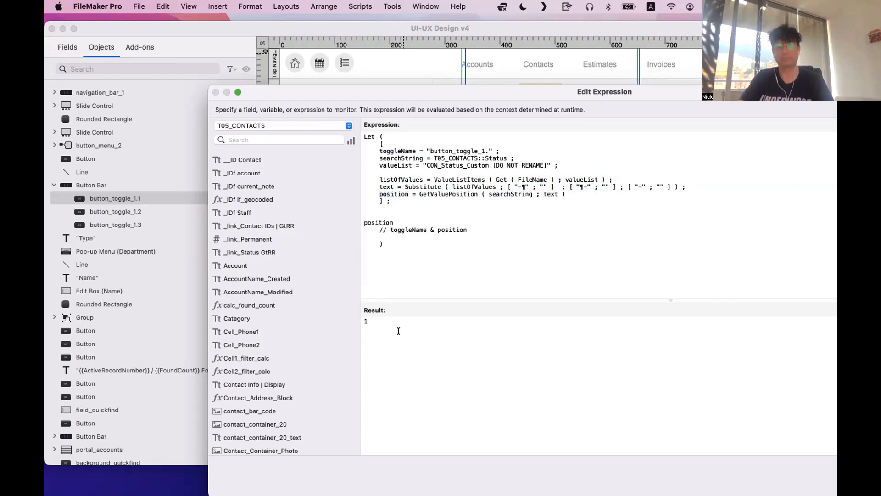
{"action": "left_click_drag", "start_coordinate": [401, 95], "coordinate": [206, 43]}
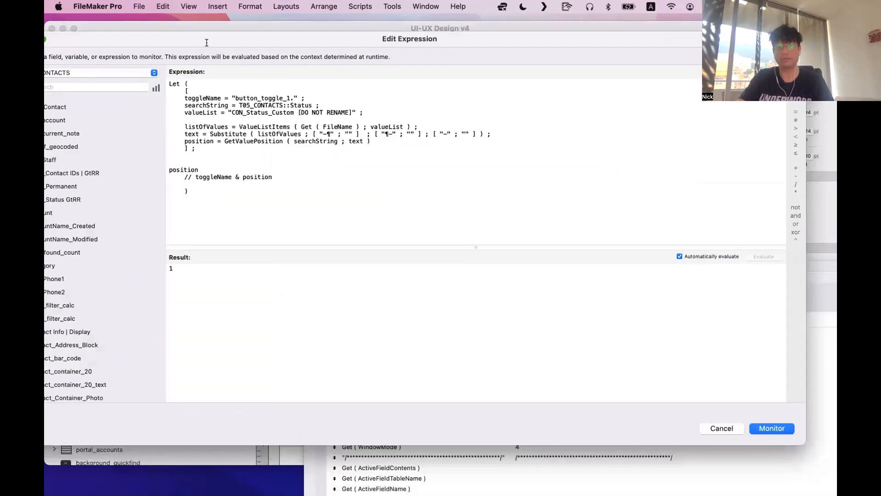
{"action": "left_click", "coordinate": [763, 428]}
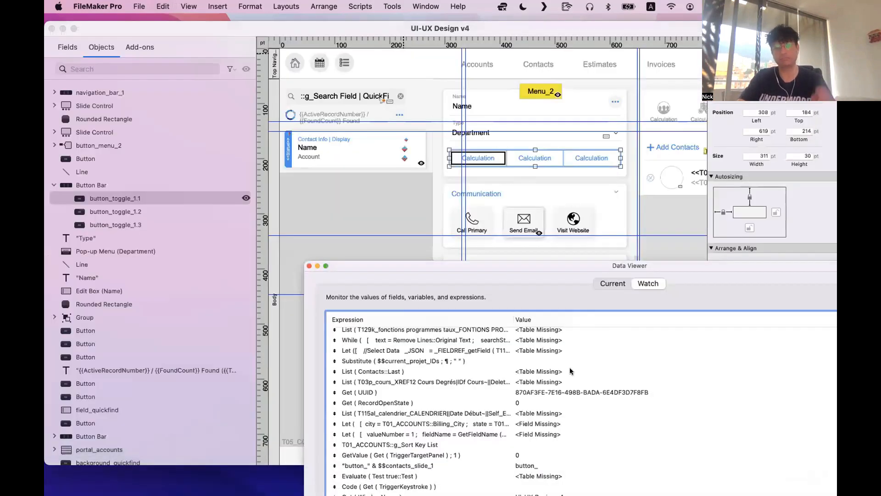
Create a new watch expression using GetValuePosition, with a List function as its first argument
{"action": "left_click_drag", "start_coordinate": [617, 266], "coordinate": [427, 65]}
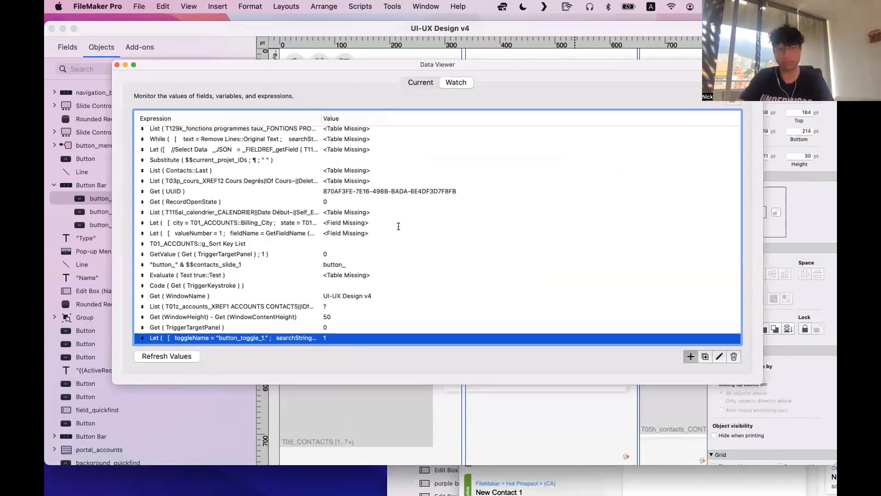
{"action": "type", "text": "getvalue"}
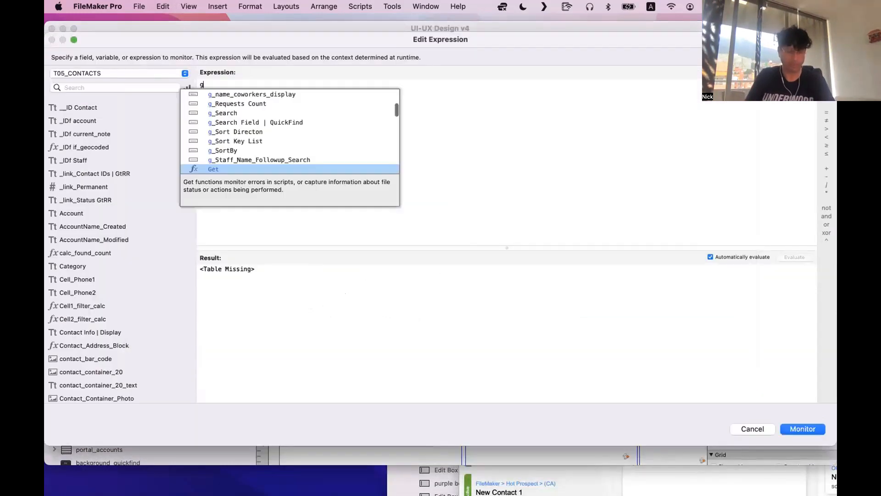
{"action": "key", "text": "Down"}
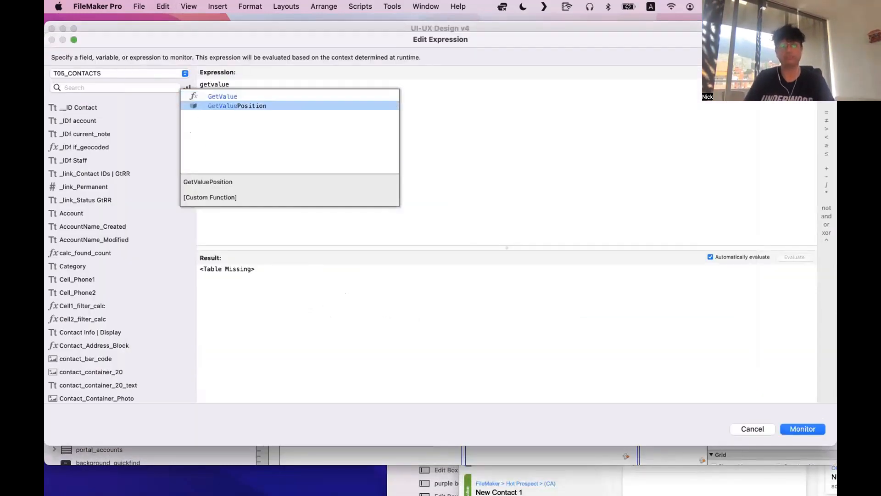
{"action": "key", "text": "Return"}
{"action": "double_click", "coordinate": [287, 84]}
{"action": "type", "text": "list"}
{"action": "key", "text": "Return"}
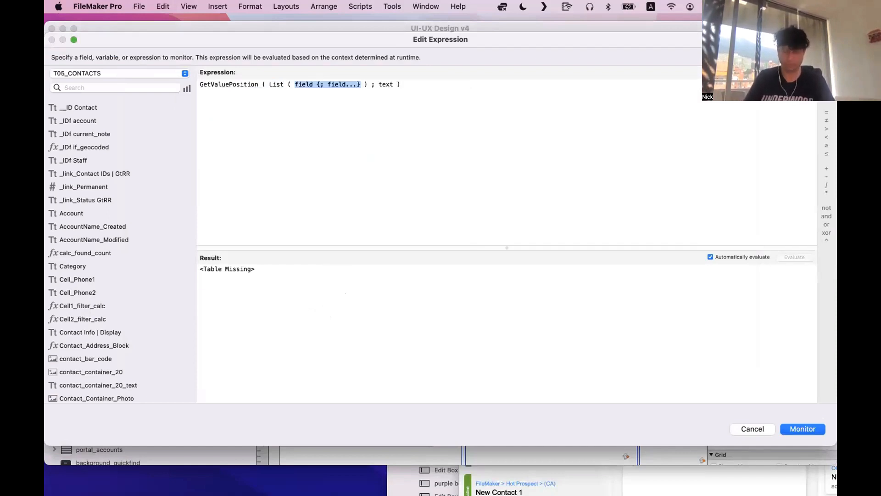
Fill the List function with the items Good, Inactive and Disregard, separated by semicolons
{"action": "type", "text": "\"Good\""}
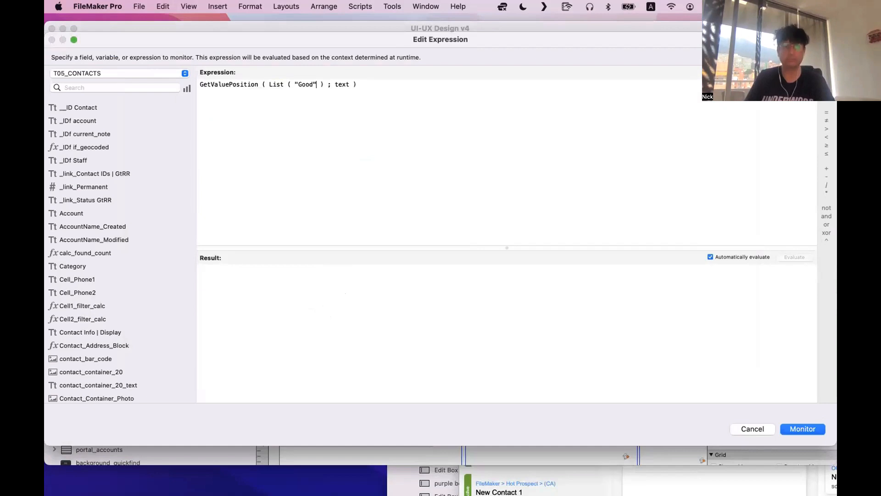
{"action": "type", "text": " ; \"Inactive"}
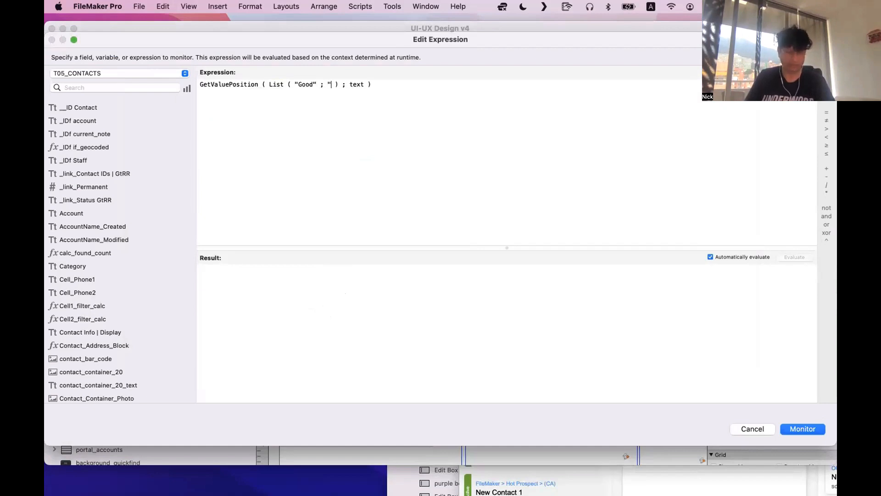
{"action": "type", "text": "\" ; Dis"}
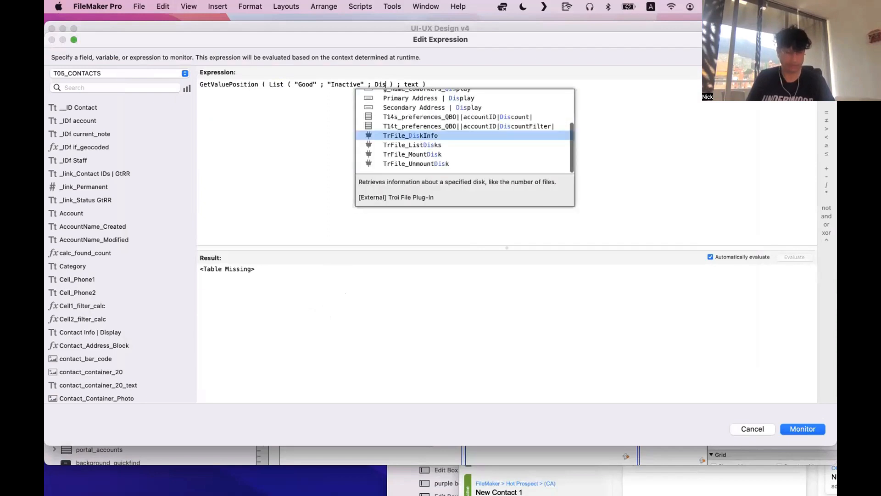
{"action": "type", "text": "regard\""}
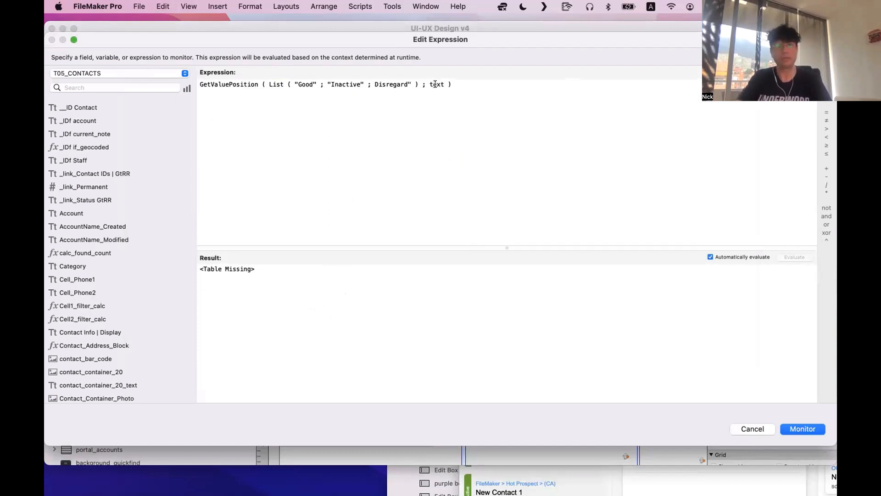
Replace GetValuePosition's text placeholder with "Inactive" as the second argument
{"action": "left_click_drag", "start_coordinate": [337, 41], "coordinate": [433, 88]}
{"action": "double_click", "coordinate": [532, 131]}
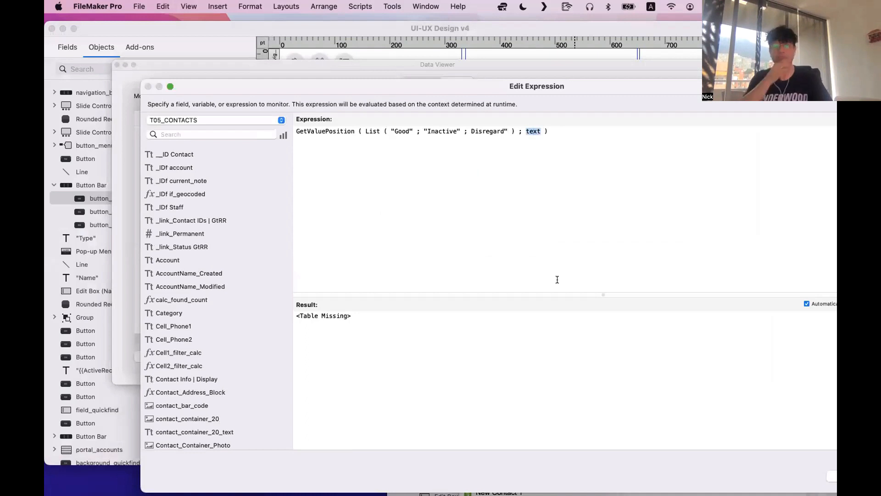
{"action": "key", "text": "Return"}
{"action": "type", "text": "\" ; "}
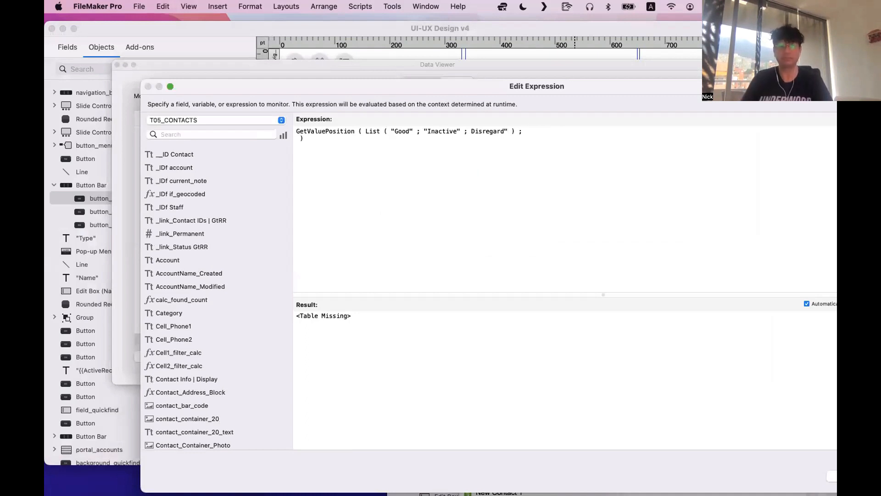
{"action": "type", "text": "\""}
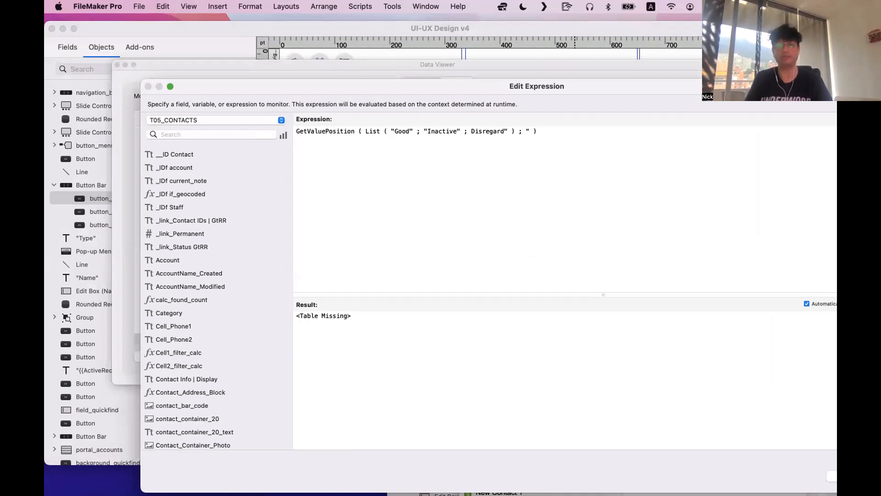
{"action": "type", "text": "Inactive\""}
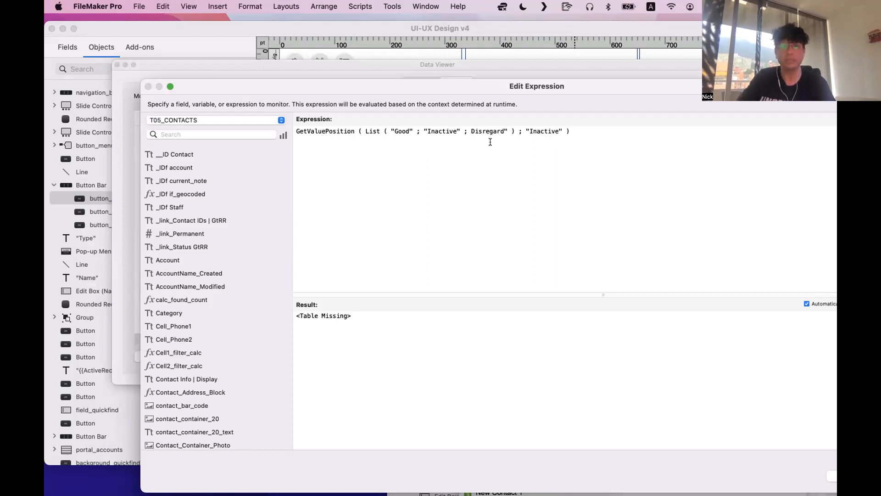
Add the missing opening quotation mark before Disregard in the List function
{"action": "left_click", "coordinate": [470, 131]}
{"action": "type", "text": "{\""}
{"action": "key", "text": "BackSpace"}
{"action": "key", "text": "BackSpace"}
{"action": "type", "text": "\""}
{"action": "left_click", "coordinate": [461, 202]}
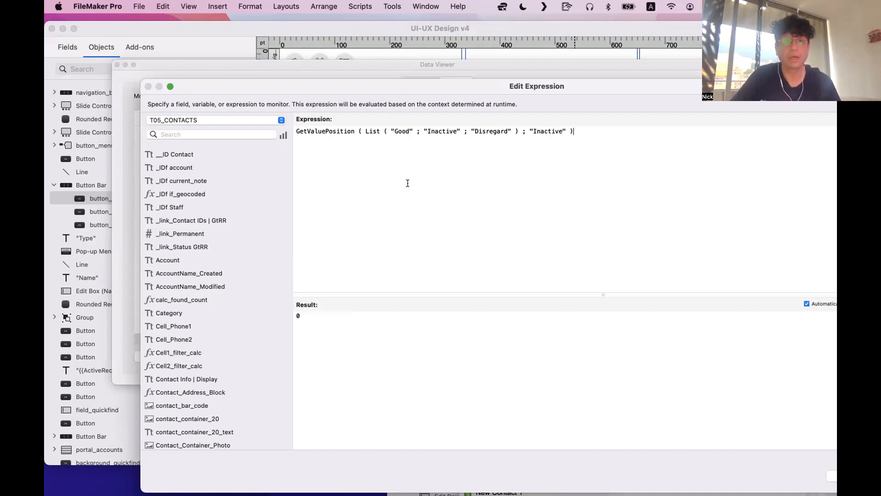
Insert a second GetValuePosition template below the existing call to check the function's parameter order
{"action": "type", "text": "geyv"}
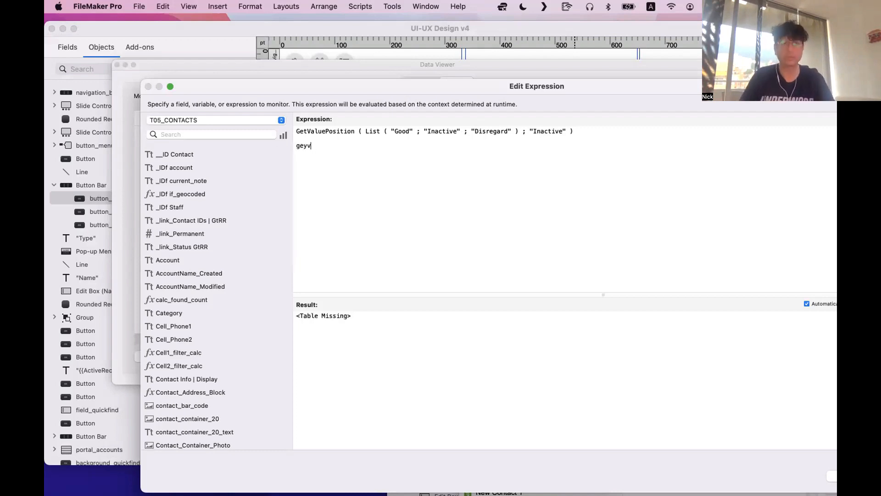
{"action": "type", "text": "tva"}
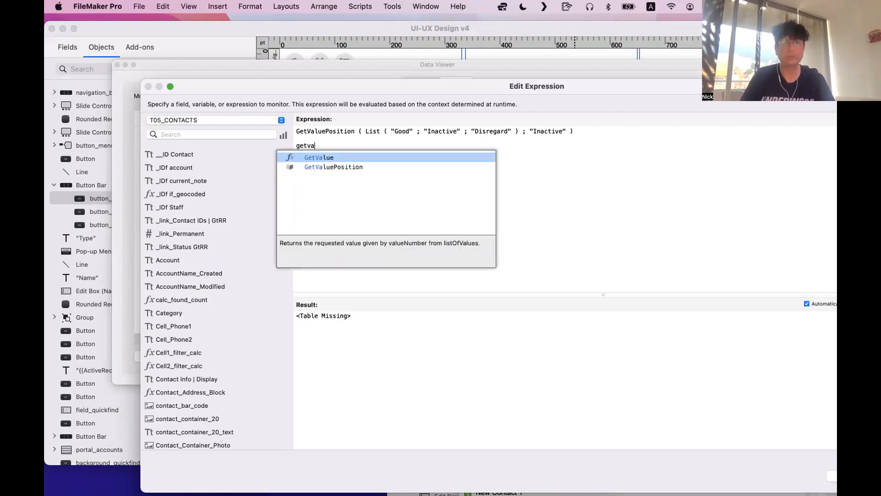
{"action": "key", "text": "Down"}
{"action": "key", "text": "Return"}
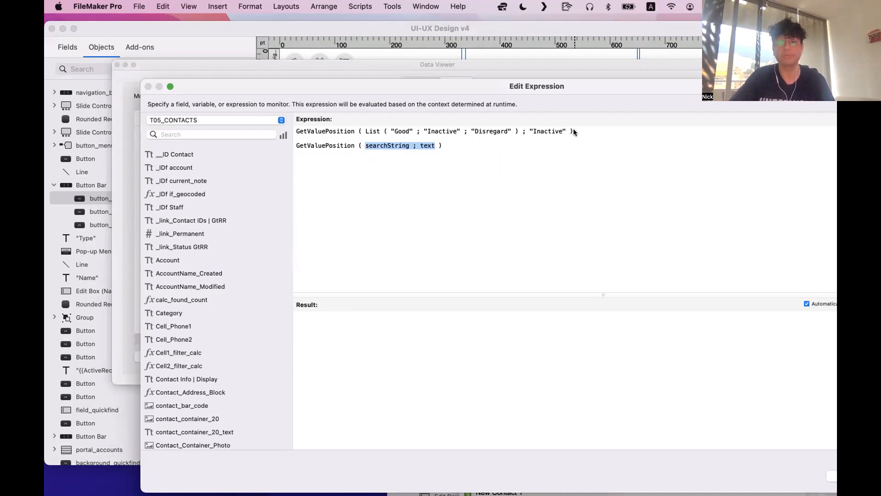
Delete the spare GetValuePosition template and reorder the remaining call so "Inactive" is the first argument and the List function the second
{"action": "left_click_drag", "start_coordinate": [438, 146], "coordinate": [264, 144]}
{"action": "key", "text": "BackSpace"}
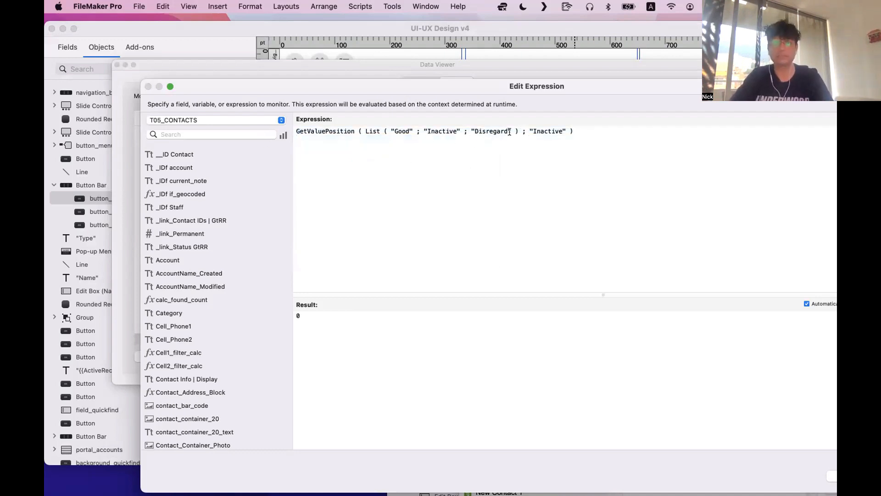
{"action": "left_click_drag", "start_coordinate": [518, 132], "coordinate": [367, 144]}
{"action": "key", "text": "cmd+c"}
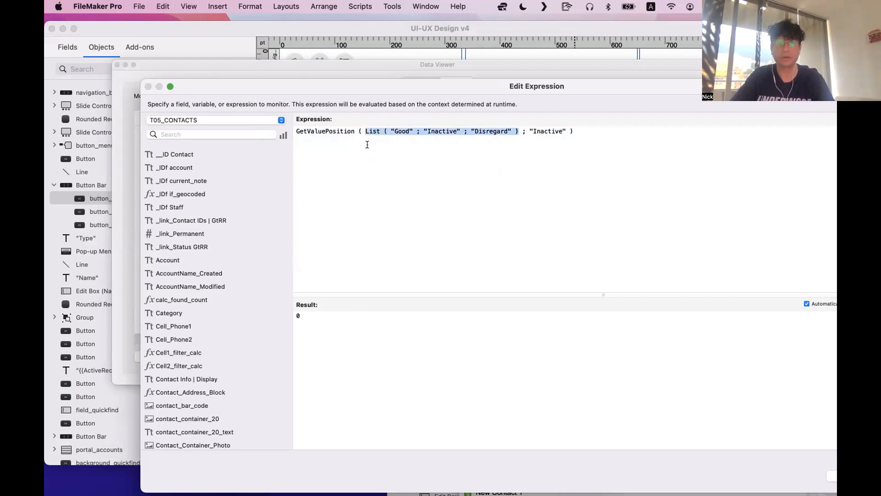
{"action": "key", "text": "BackSpace"}
{"action": "key", "text": "BackSpace"}
{"action": "key", "text": "BackSpace"}
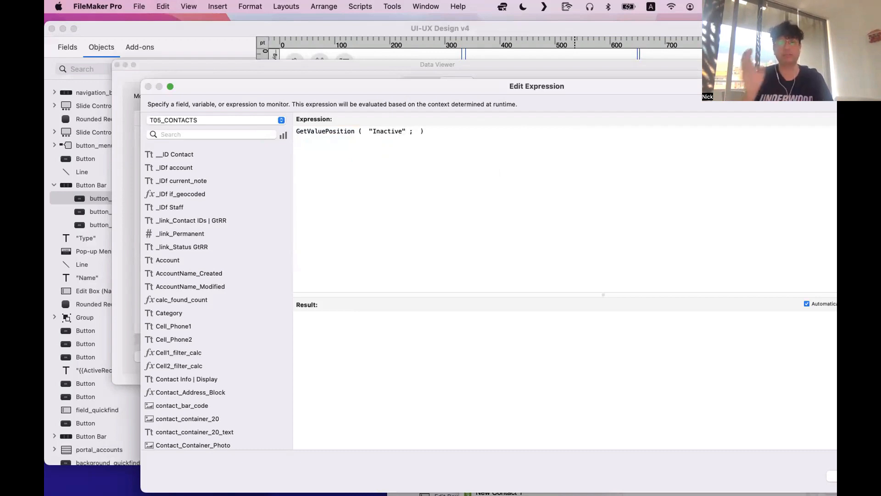
{"action": "key", "text": "cmd+v"}
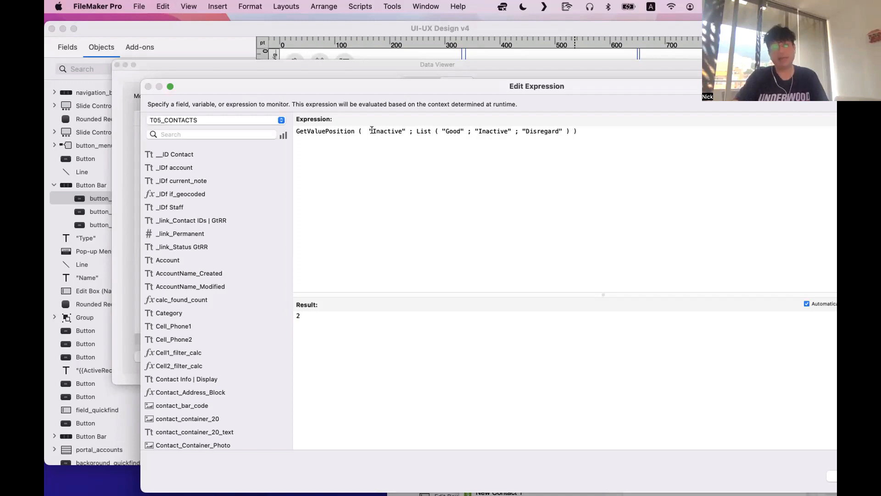
Test the GetValuePosition call with "Disregard" as the search string
{"action": "left_click", "coordinate": [504, 131]}
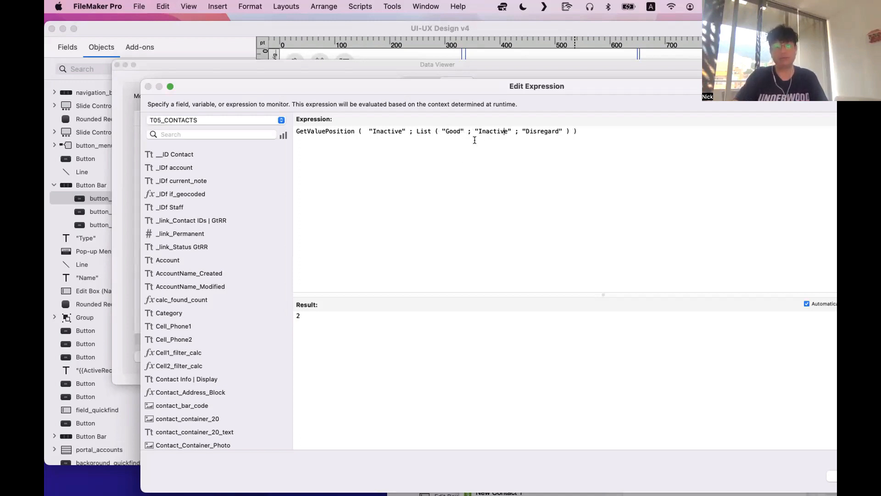
{"action": "double_click", "coordinate": [540, 131]}
{"action": "key", "text": "super+c"}
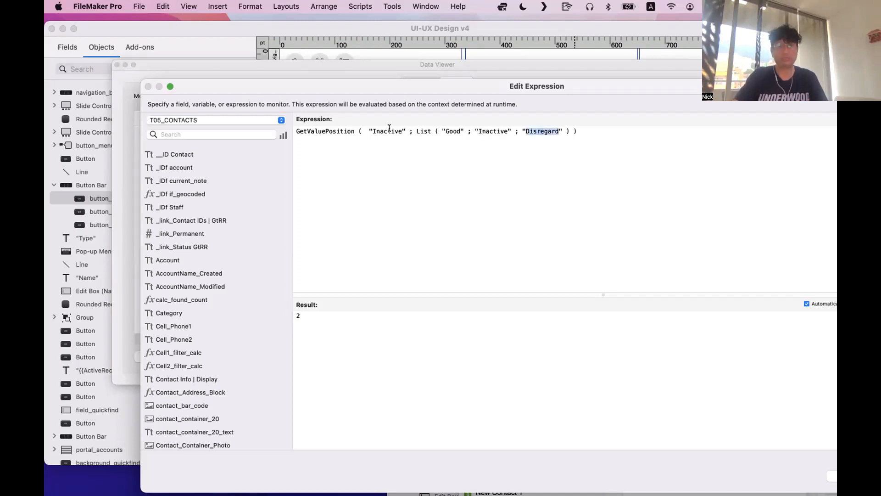
{"action": "double_click", "coordinate": [387, 131]}
{"action": "key", "text": "super+v"}
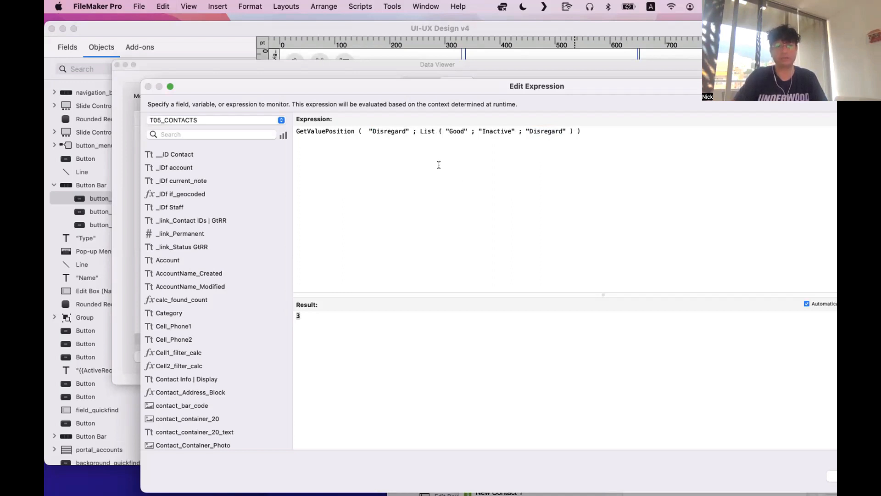
Replace GetValuePosition's search string with "Good", copied from the List items
{"action": "double_click", "coordinate": [451, 131]}
{"action": "key", "text": "super+c"}
{"action": "double_click", "coordinate": [391, 131]}
{"action": "key", "text": "super+v"}
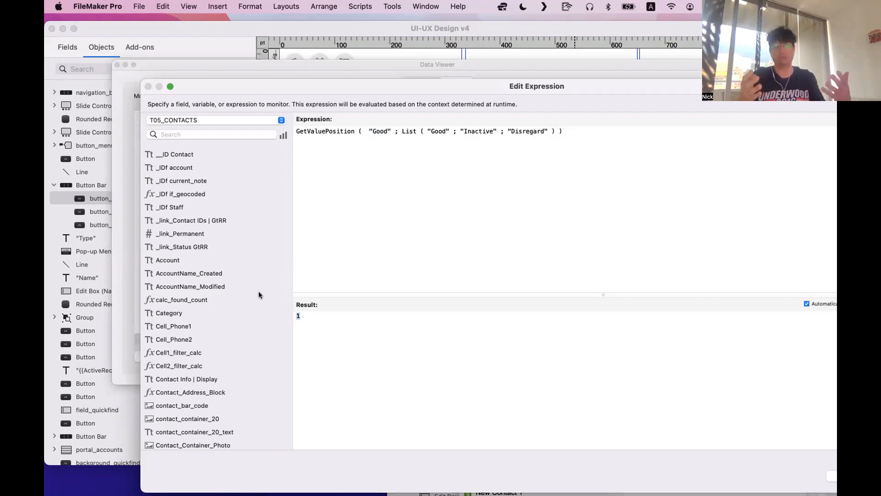
{"action": "left_click_drag", "start_coordinate": [370, 90], "coordinate": [535, 372]}
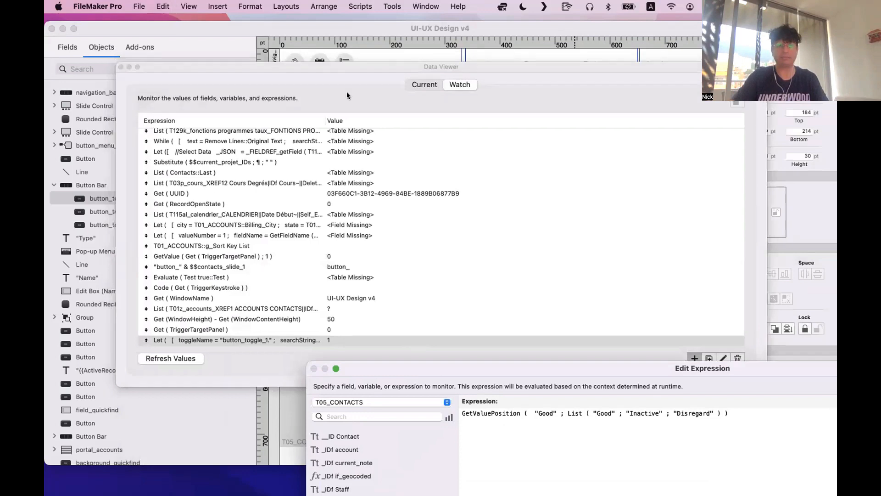
{"action": "left_click_drag", "start_coordinate": [312, 62], "coordinate": [521, 295]}
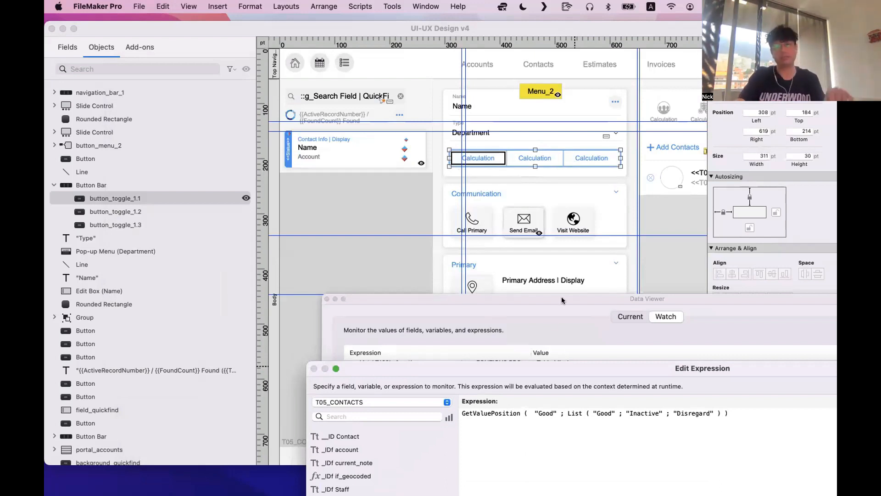
{"action": "double_click", "coordinate": [529, 367]}
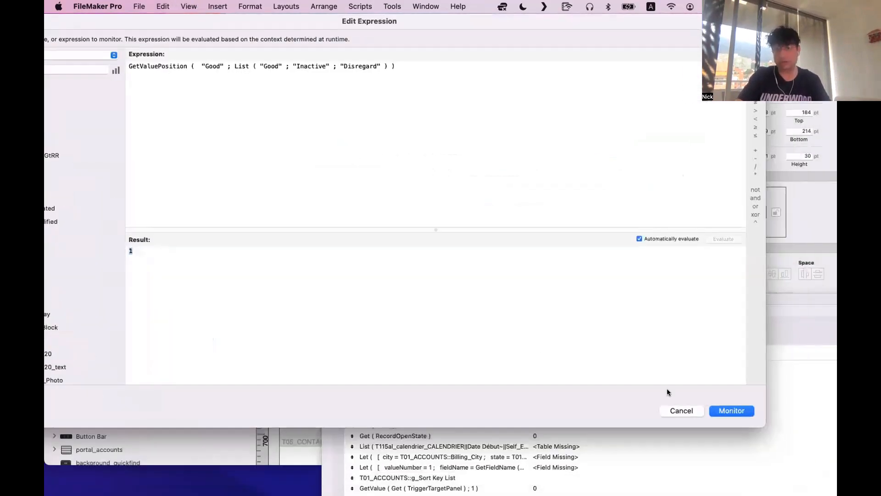
{"action": "left_click", "coordinate": [734, 412]}
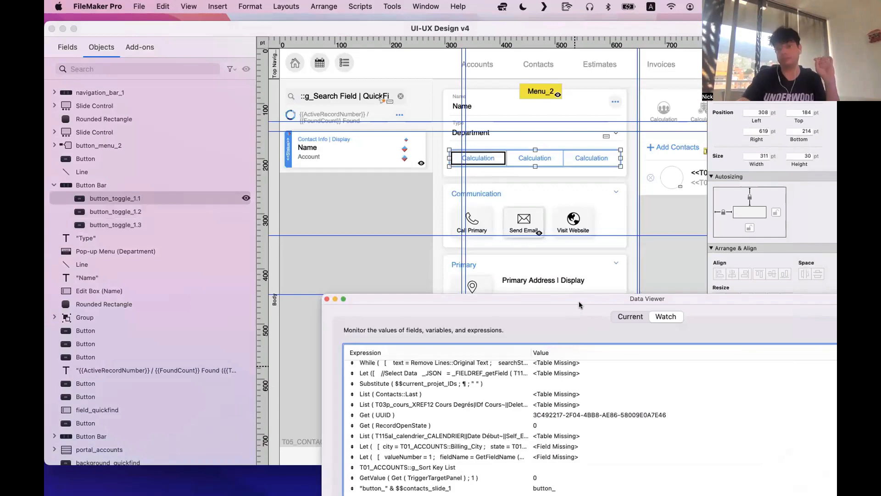
Edit the watched Let expression so it returns toggleName & position instead of position alone, and save it
{"action": "left_click_drag", "start_coordinate": [641, 305], "coordinate": [498, 83]}
{"action": "left_click", "coordinate": [364, 339]}
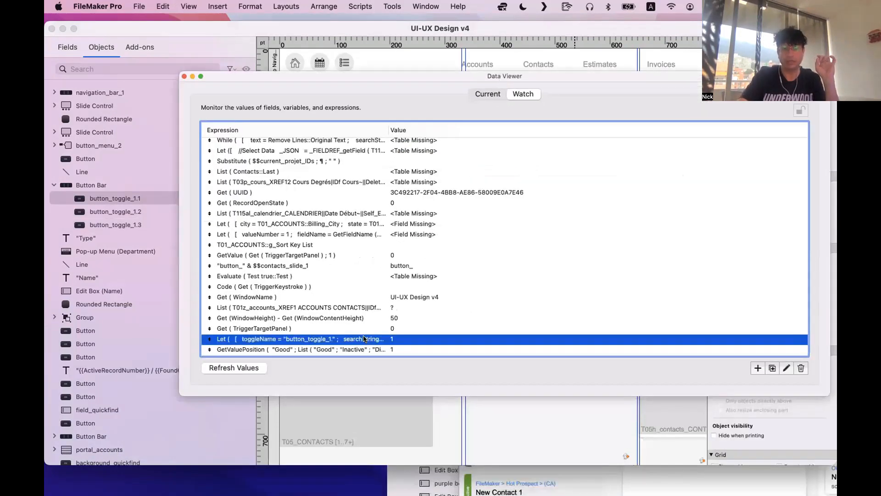
{"action": "double_click", "coordinate": [364, 335]}
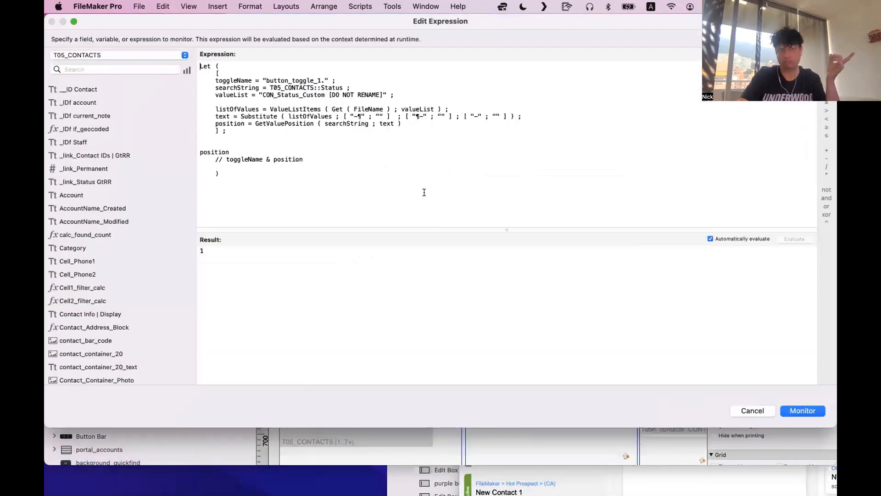
{"action": "double_click", "coordinate": [210, 150]}
{"action": "key", "text": "BackSpace"}
{"action": "left_click", "coordinate": [225, 159]}
{"action": "key", "text": "BackSpace"}
{"action": "key", "text": "BackSpace"}
{"action": "key", "text": "BackSpace"}
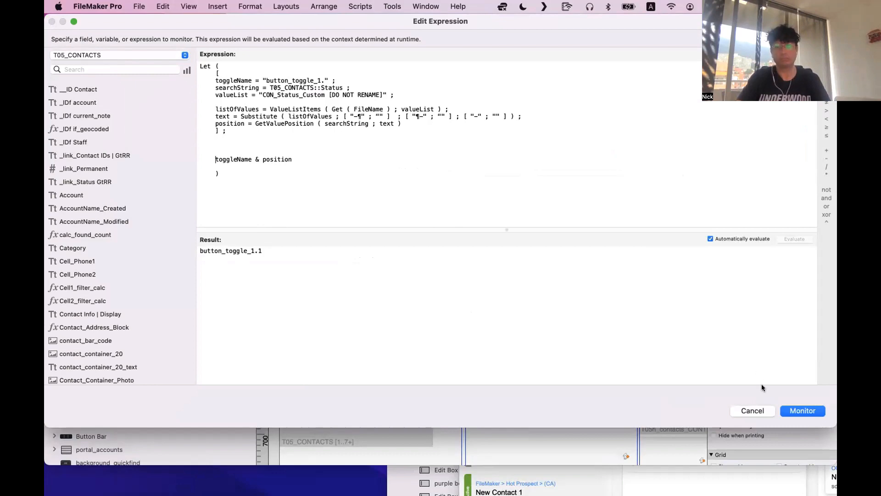
{"action": "left_click", "coordinate": [786, 410]}
Add the T05_CONTACTS Status field to the layout just above the Name field, without a label, and widen it slightly
{"action": "left_click_drag", "start_coordinate": [313, 76], "coordinate": [517, 197]}
{"action": "left_click", "coordinate": [423, 128]}
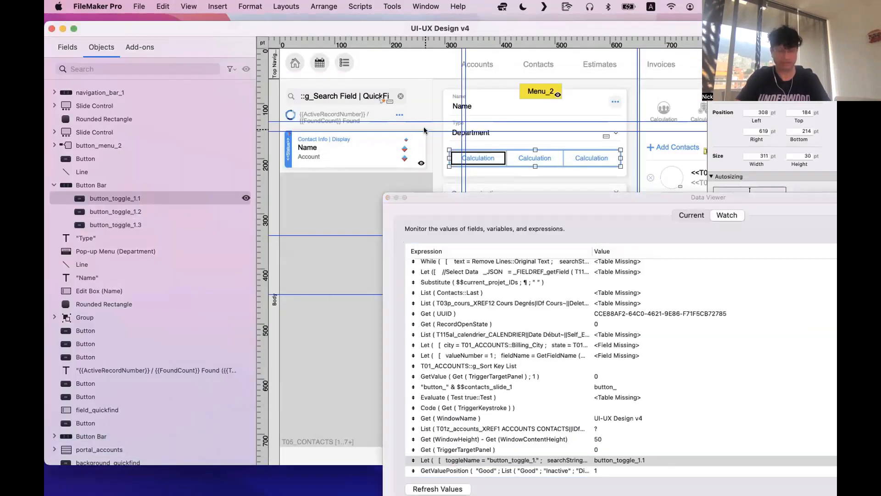
{"action": "key", "text": "super+alt+s"}
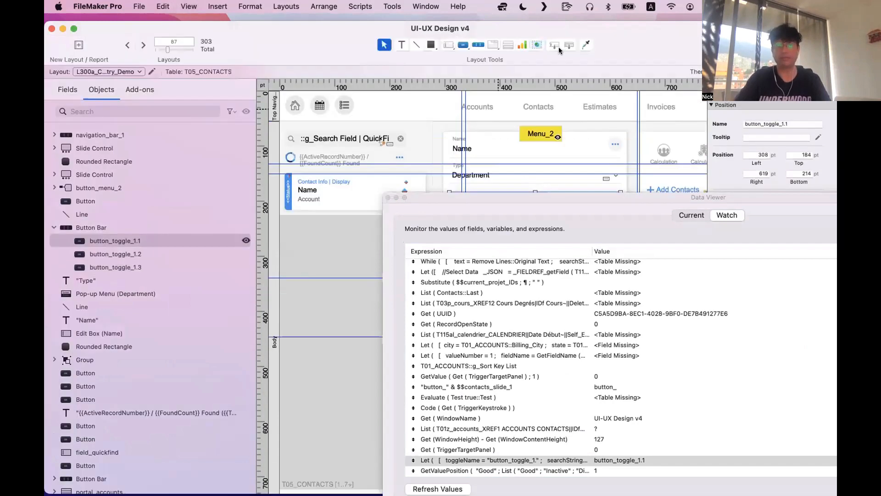
{"action": "left_click", "coordinate": [553, 44]}
{"action": "left_click_drag", "start_coordinate": [460, 125], "coordinate": [505, 138]}
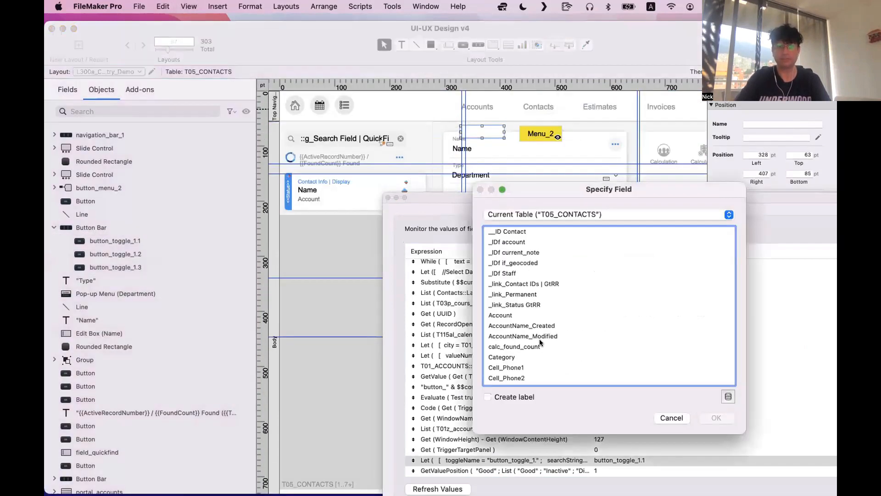
{"action": "left_click", "coordinate": [540, 345]}
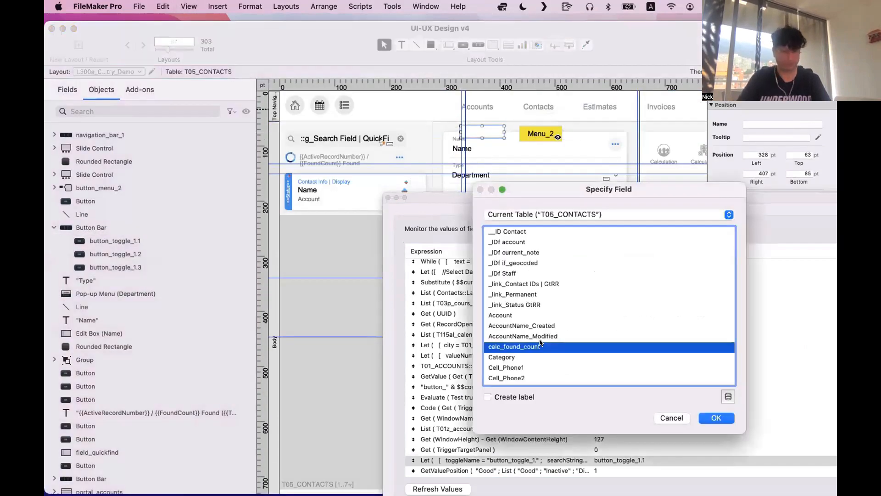
{"action": "type", "text": "st"}
{"action": "scroll", "coordinate": [518, 367], "scroll_direction": "down", "scroll_amount": 1}
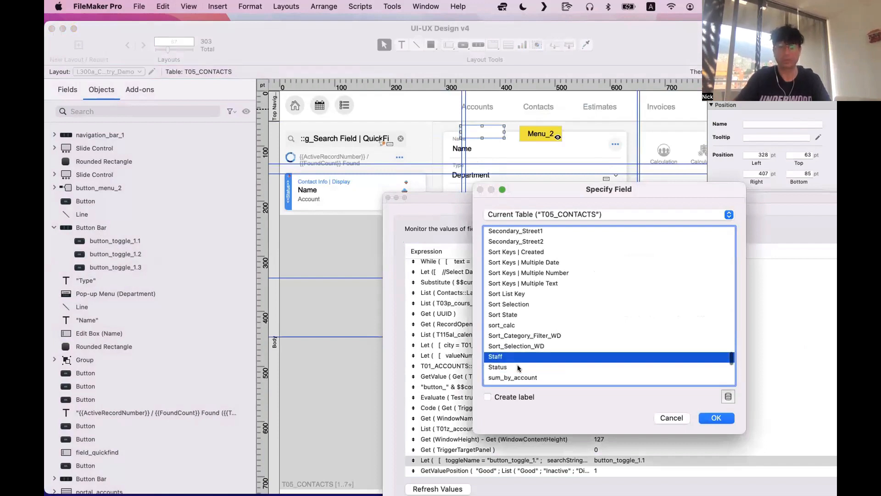
{"action": "double_click", "coordinate": [518, 367]}
{"action": "left_click_drag", "start_coordinate": [445, 132], "coordinate": [436, 132]}
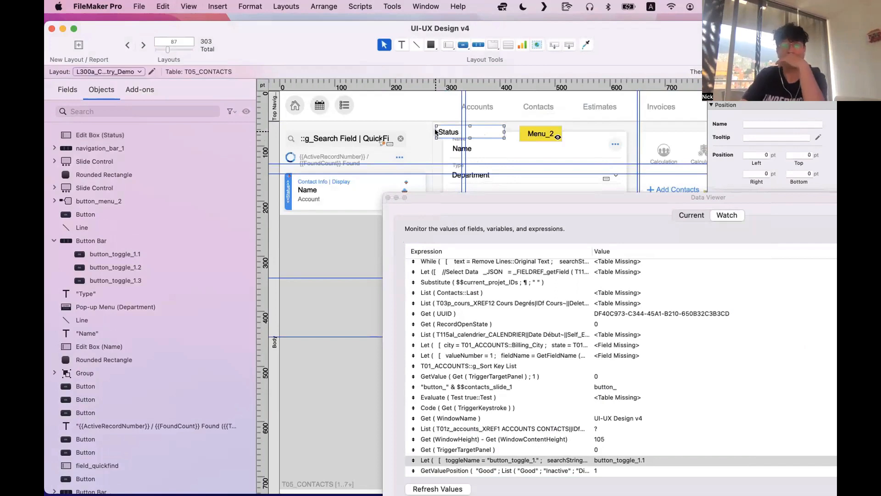
Preview the new Status field in Browse mode, review its field settings in Layout mode, and return to Browse mode
{"action": "key", "text": "super+b"}
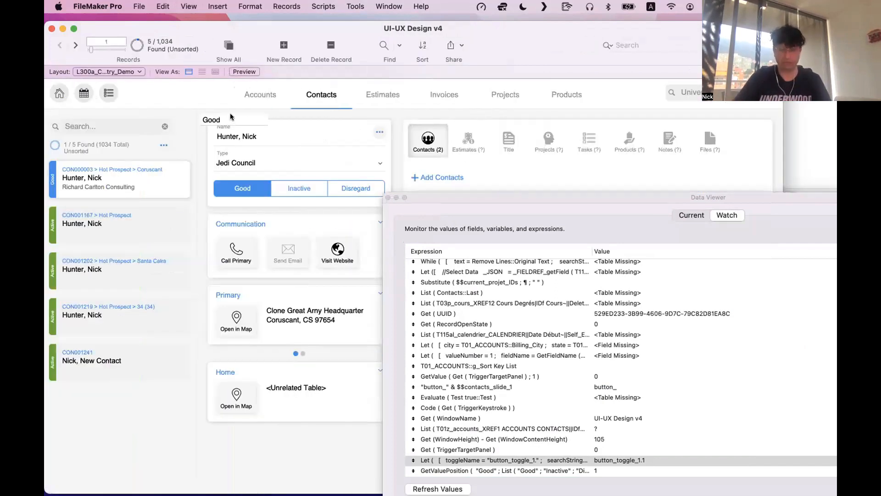
{"action": "key", "text": "super+l"}
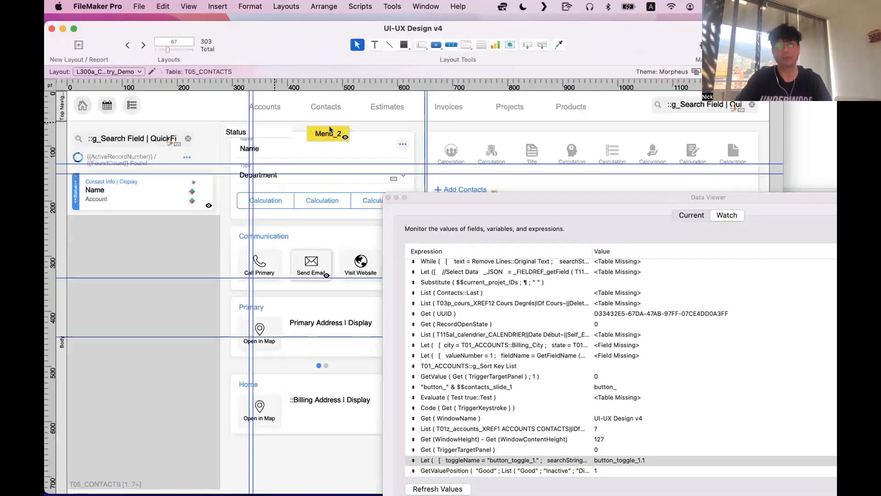
{"action": "double_click", "coordinate": [455, 130]}
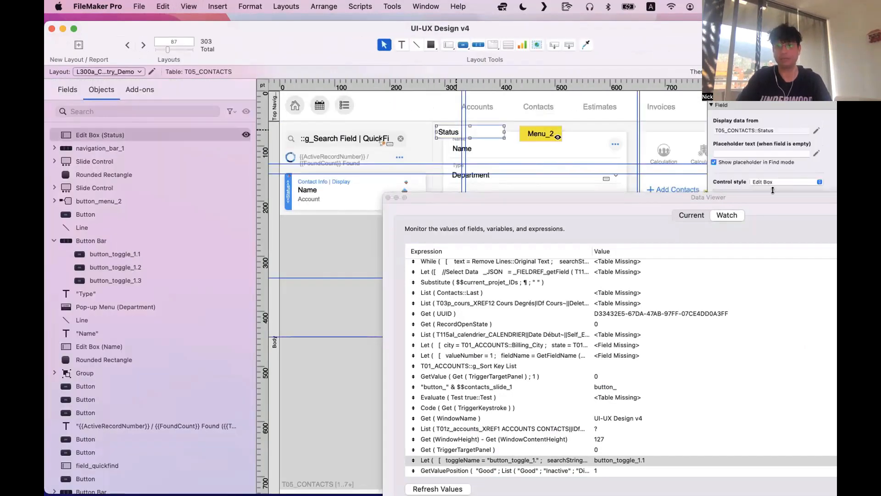
{"action": "left_click_drag", "start_coordinate": [780, 202], "coordinate": [394, 265]}
{"action": "left_click", "coordinate": [733, 343]}
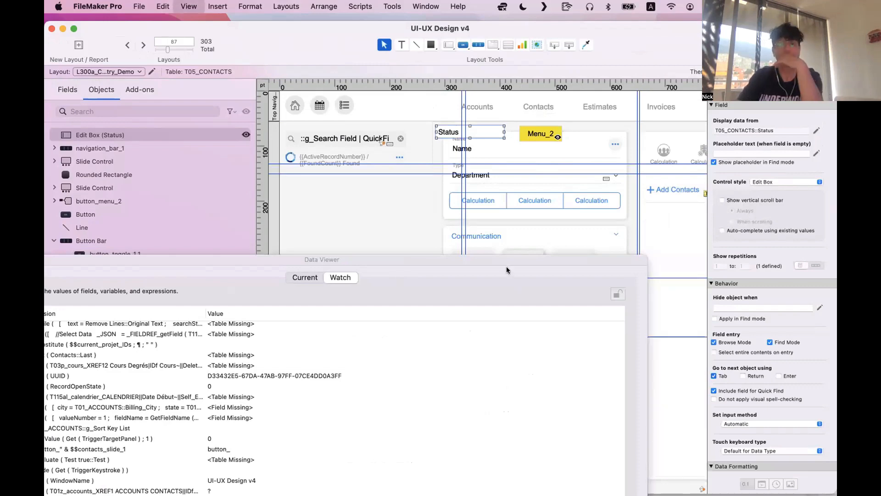
{"action": "key", "text": "super+b"}
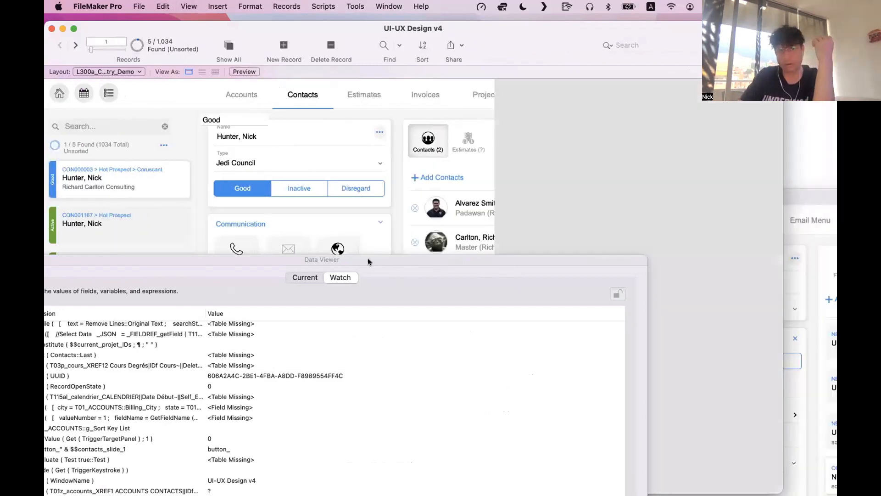
{"action": "left_click_drag", "start_coordinate": [368, 261], "coordinate": [661, 270]}
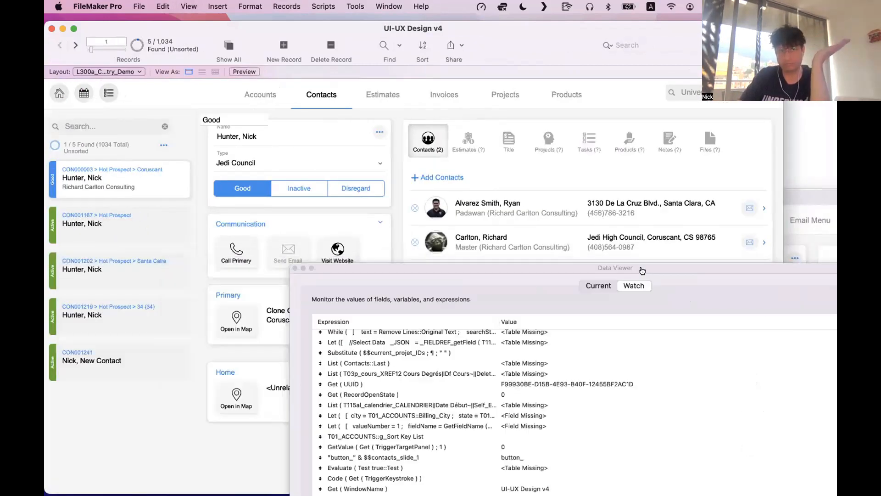
Enter "Inactive" in the contact's Status field and check the button_toggle expression's value in the Data Viewer
{"action": "left_click", "coordinate": [222, 115]}
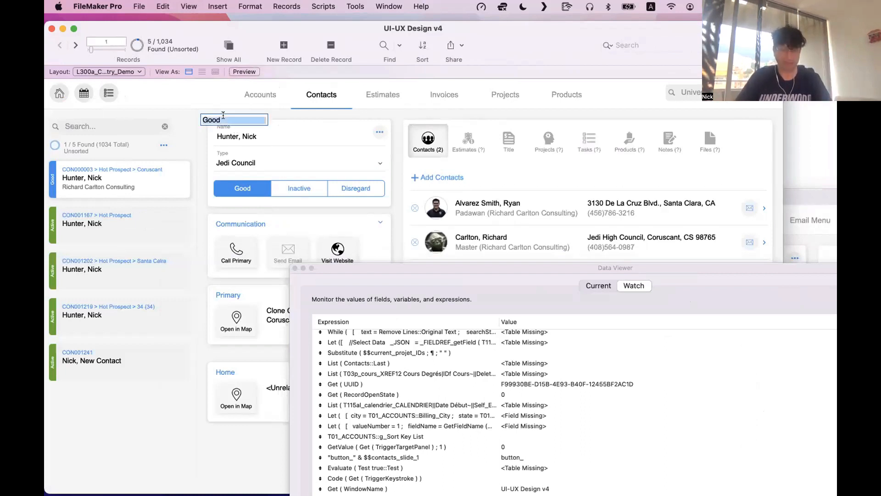
{"action": "key", "text": "BackSpace"}
{"action": "type", "text": "Inactive"}
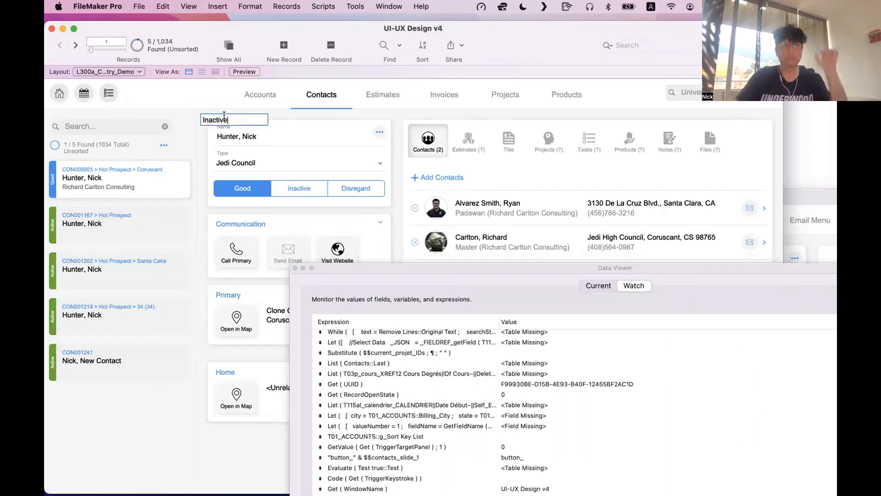
{"action": "left_click", "coordinate": [290, 112]}
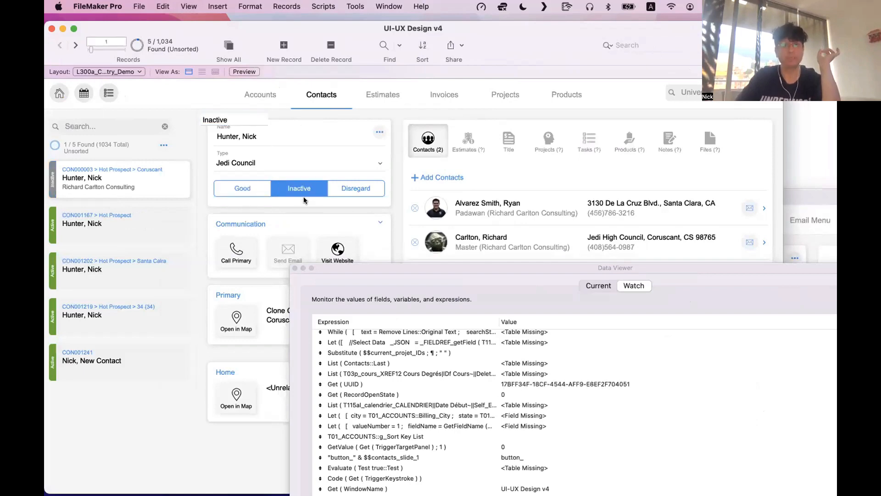
{"action": "double_click", "coordinate": [382, 268]}
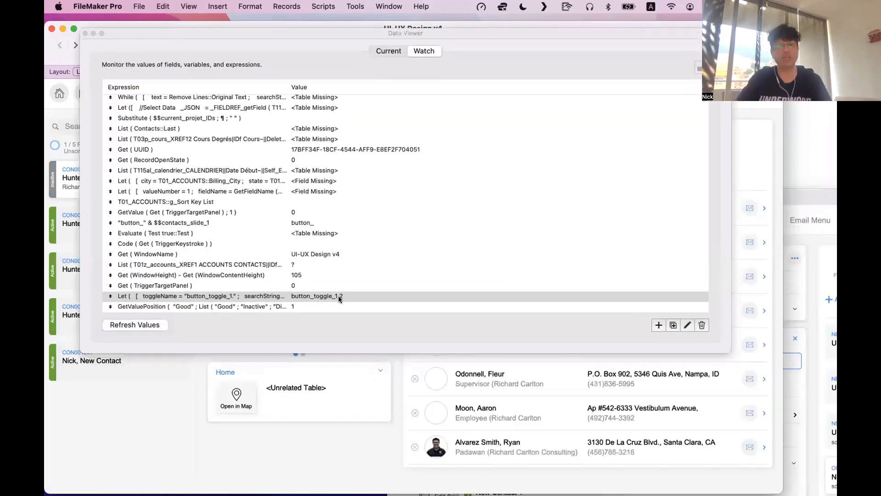
{"action": "double_click", "coordinate": [342, 30]}
Enter "Disregard" in the contact's Status field and check the button_toggle expression's value in the Data Viewer
{"action": "left_click", "coordinate": [247, 131]}
{"action": "left_click", "coordinate": [232, 118]}
{"action": "triple_click", "coordinate": [232, 118]}
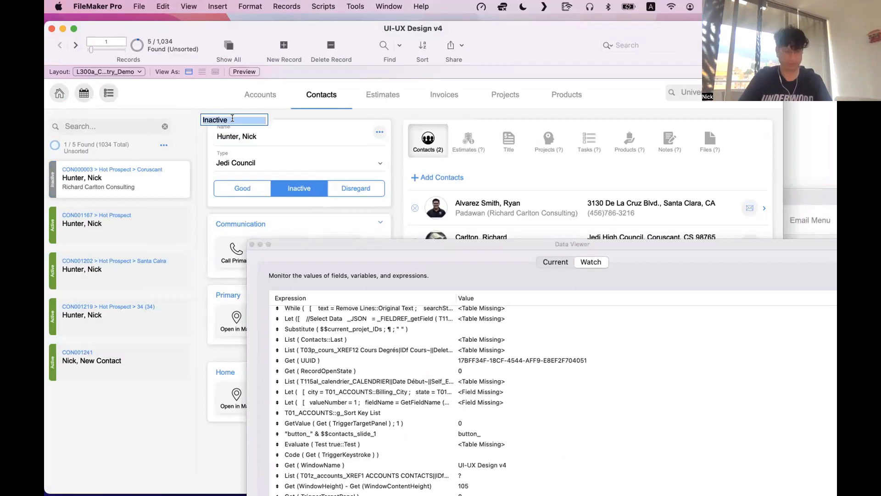
{"action": "type", "text": "Disregard"}
{"action": "left_click", "coordinate": [286, 117]}
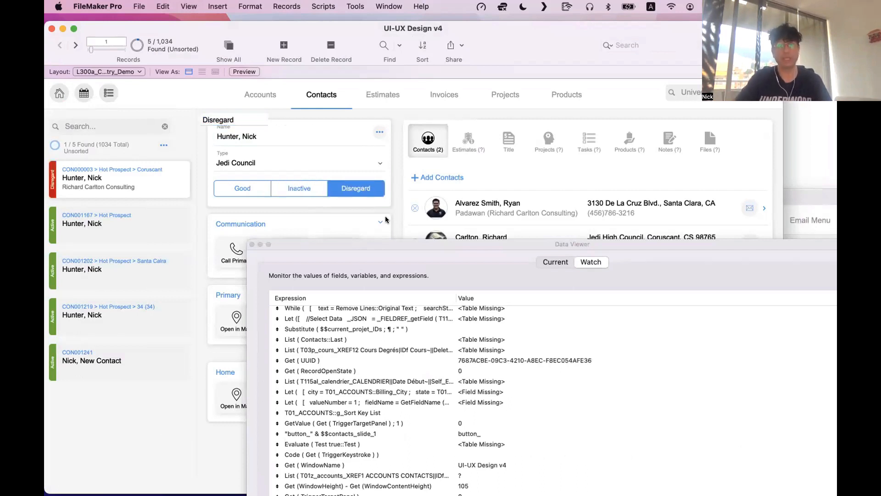
{"action": "left_click_drag", "start_coordinate": [400, 245], "coordinate": [279, 65]}
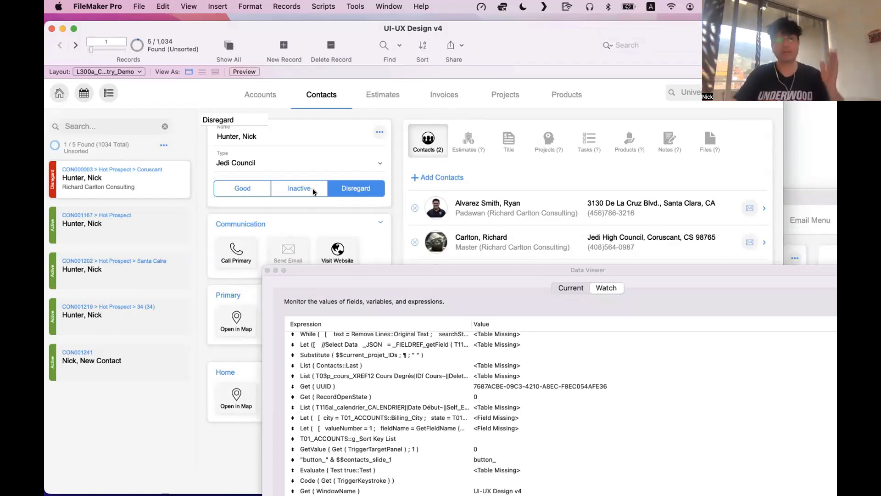
Switch the contact's status to Inactive, and replace the Status field contents with "Disregard" across the whole found set
{"action": "left_click", "coordinate": [313, 191]}
{"action": "left_click", "coordinate": [248, 119]}
{"action": "triple_click", "coordinate": [248, 118]}
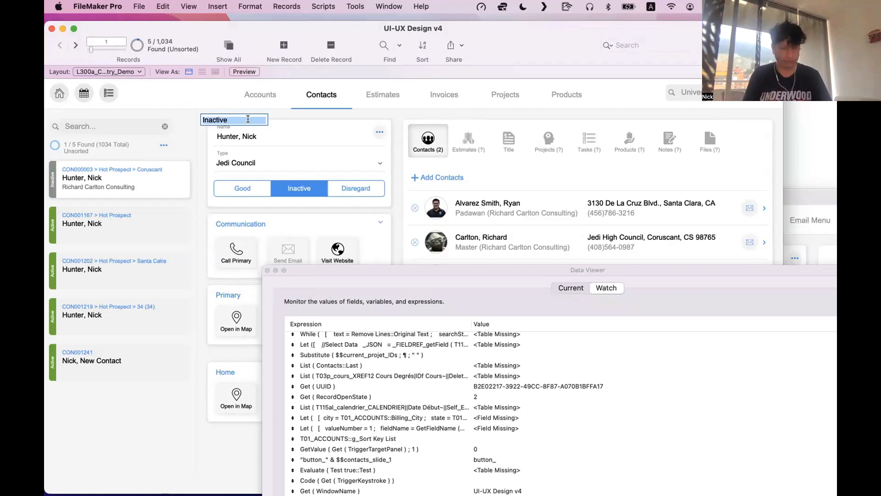
{"action": "type", "text": "R"}
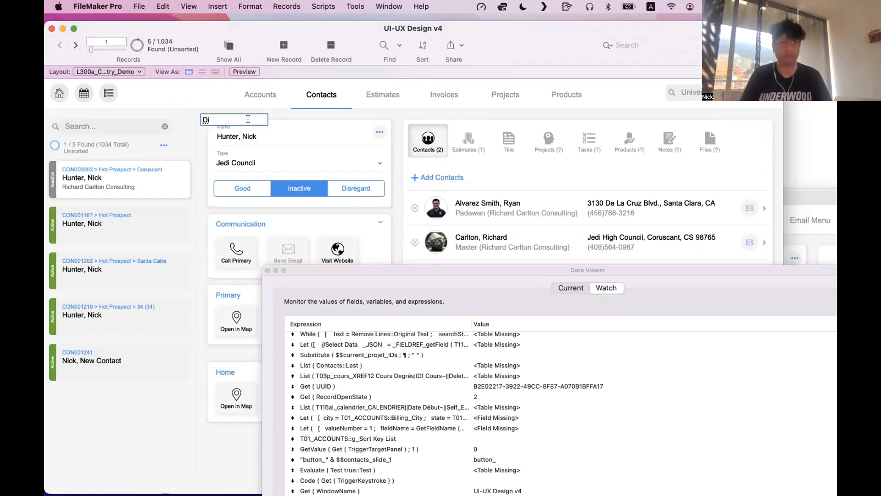
{"action": "type", "text": "isregard"}
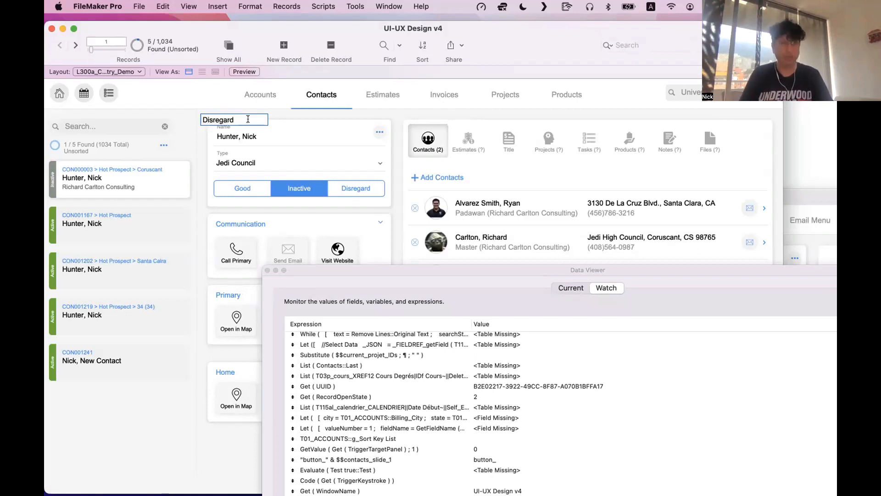
{"action": "key", "text": "super+equal"}
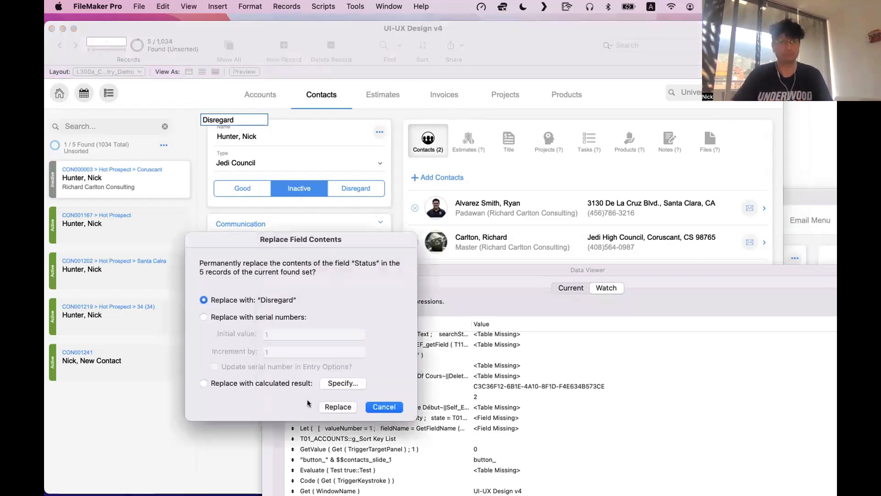
{"action": "left_click", "coordinate": [335, 408]}
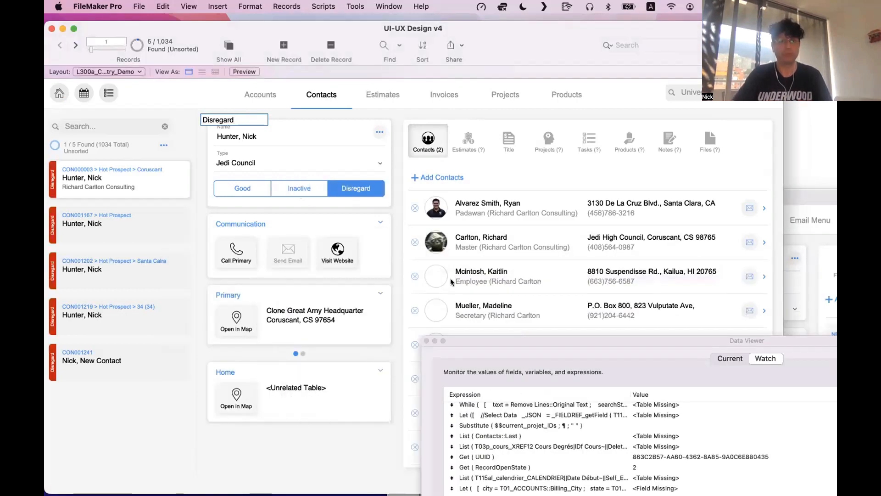
Look through the other contacts in the list to check their status toggle, and return to the first contact
{"action": "left_click", "coordinate": [99, 228]}
{"action": "left_click", "coordinate": [161, 298]}
{"action": "left_click", "coordinate": [160, 266]}
{"action": "left_click", "coordinate": [166, 224]}
{"action": "left_click", "coordinate": [172, 181]}
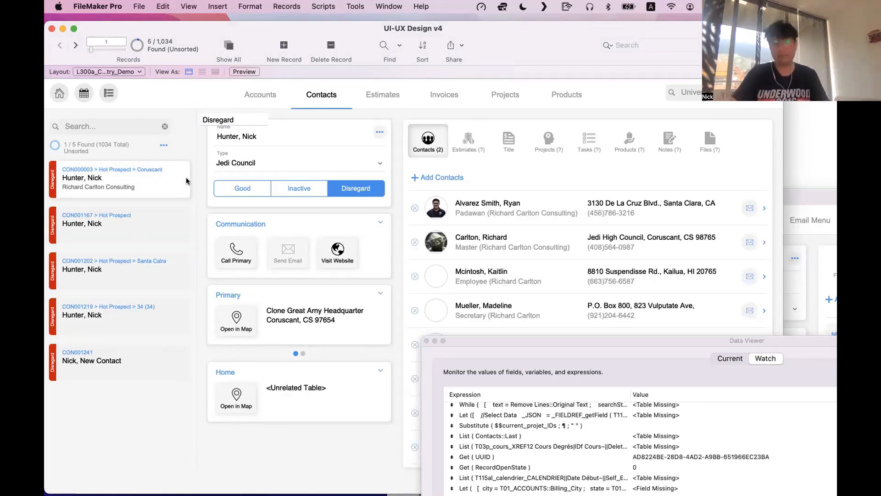
Copy the status button bar in Layout mode, and bring the FM_Starting_Point_22 MASTER x6 - 2 window into view
{"action": "key", "text": "super+l"}
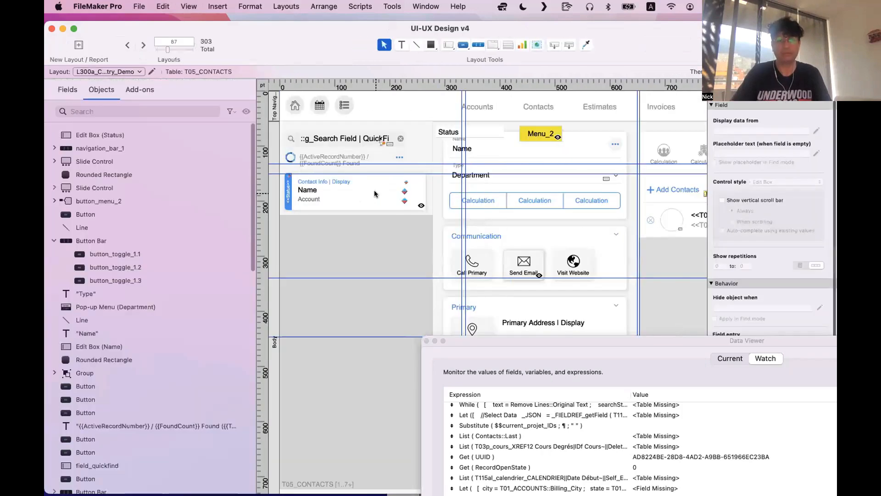
{"action": "left_click", "coordinate": [489, 201]}
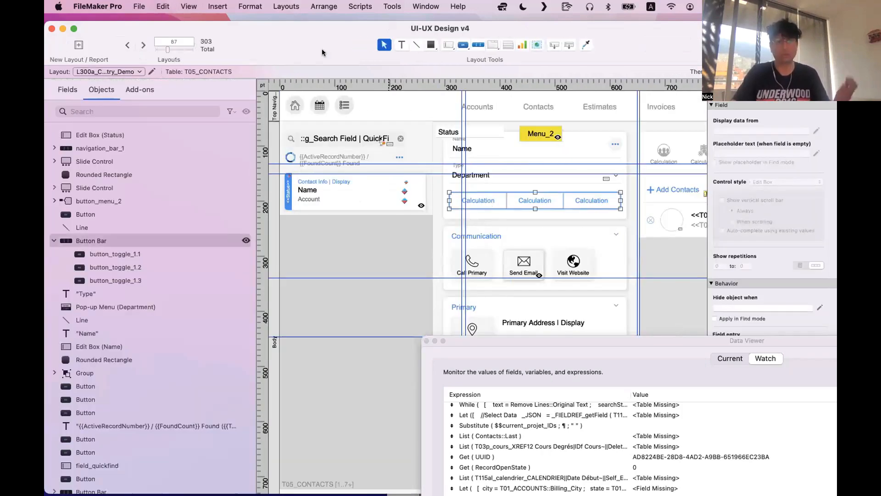
{"action": "left_click_drag", "start_coordinate": [326, 36], "coordinate": [334, 50]}
{"action": "left_click", "coordinate": [392, 6]}
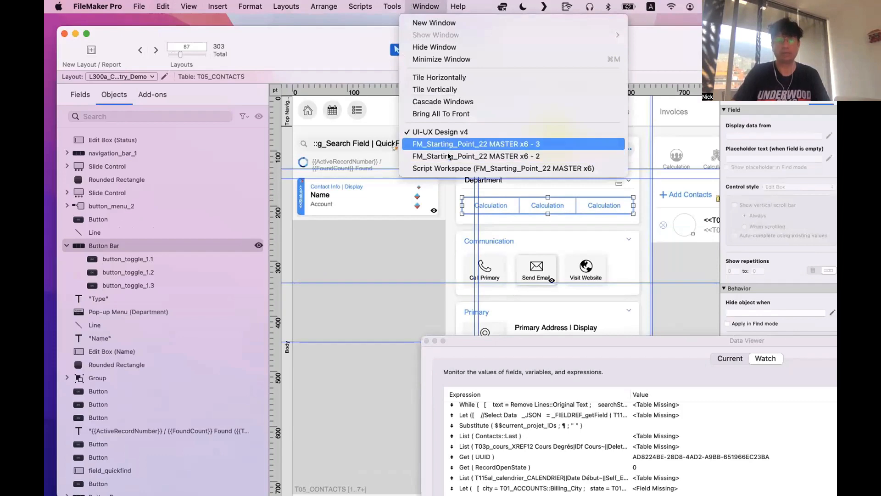
{"action": "left_click", "coordinate": [446, 168]}
{"action": "key", "text": "super+shift+l"}
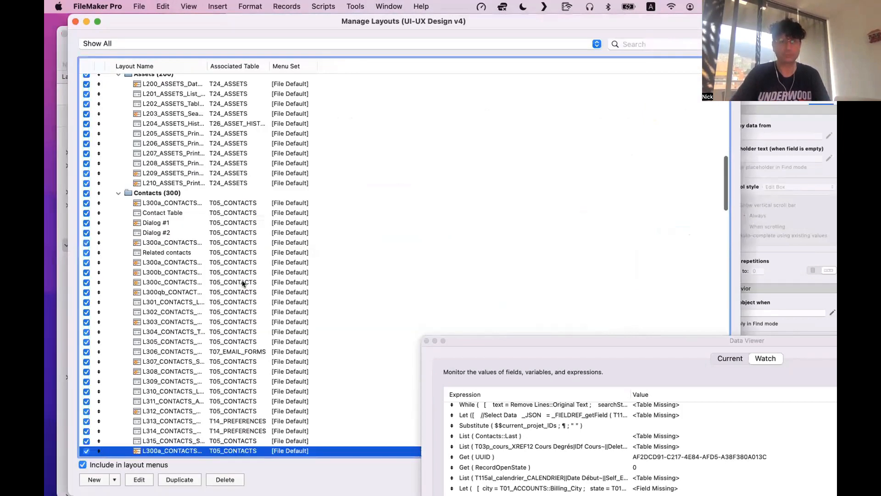
{"action": "scroll", "coordinate": [242, 281], "scroll_direction": "down", "scroll_amount": 20}
{"action": "left_click_drag", "start_coordinate": [346, 23], "coordinate": [230, 406]}
{"action": "left_click_drag", "start_coordinate": [345, 49], "coordinate": [261, 377]}
{"action": "left_click_drag", "start_coordinate": [659, 195], "coordinate": [738, 376]}
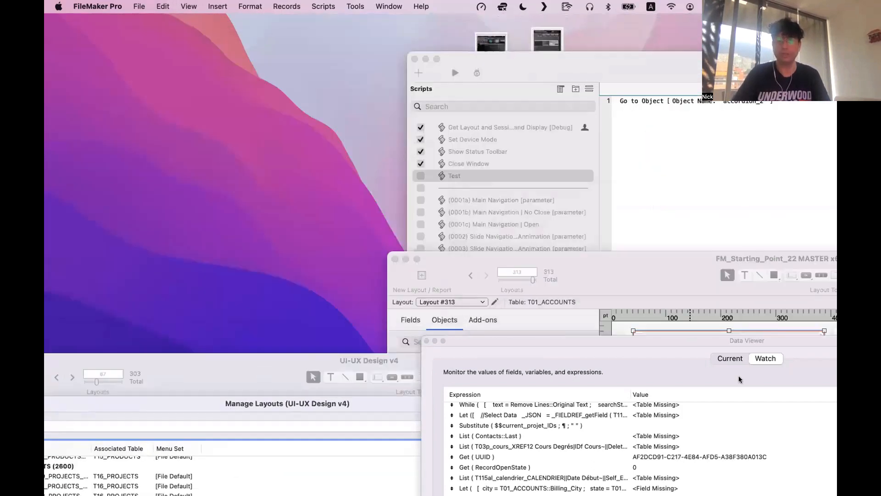
{"action": "left_click_drag", "start_coordinate": [651, 259], "coordinate": [252, 50]}
{"action": "scroll", "coordinate": [309, 155], "scroll_direction": "up", "scroll_amount": 3}
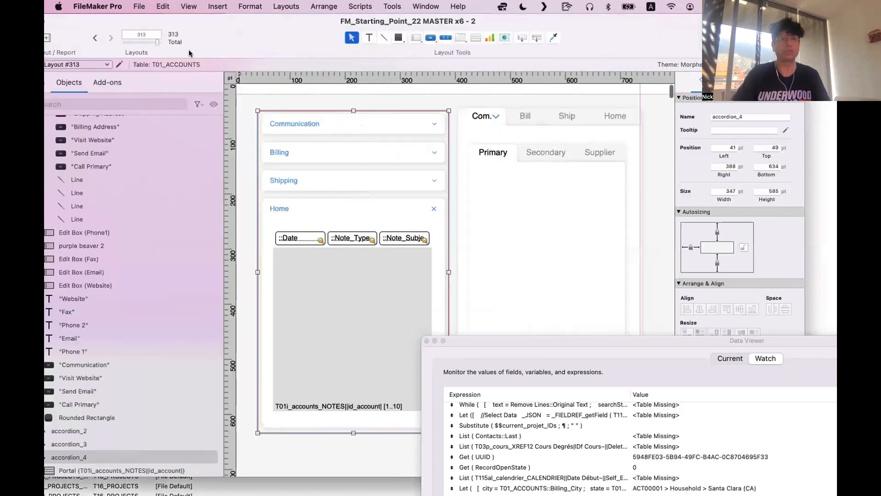
{"action": "left_click_drag", "start_coordinate": [65, 24], "coordinate": [95, 26]}
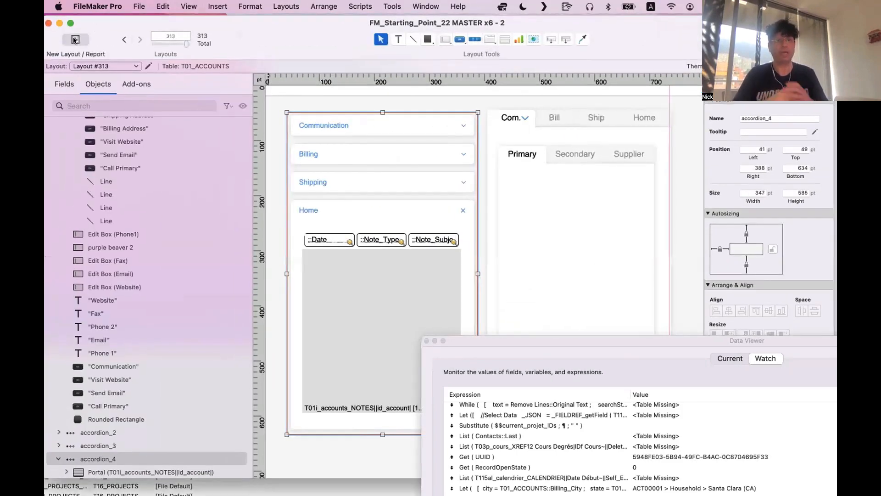
Create a new computer layout based on T01_ACCOUNTS and paste the button bar at about 148 pt left, 90 pt top
{"action": "left_click", "coordinate": [75, 40]}
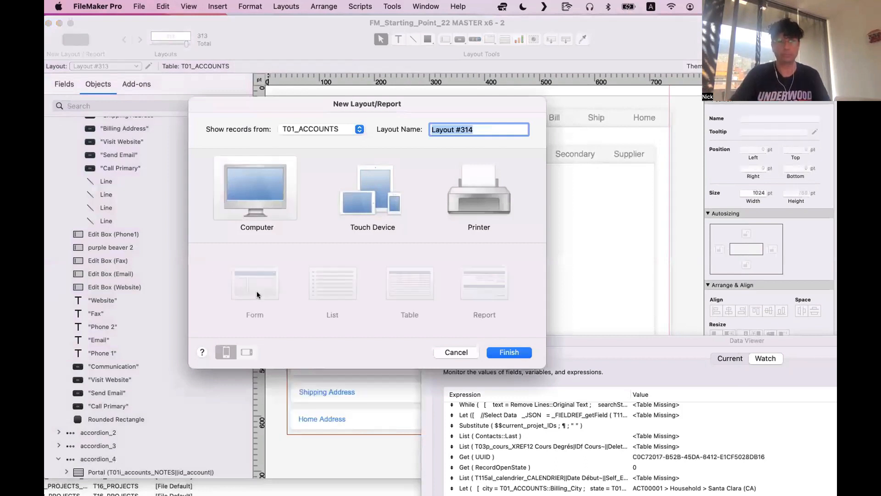
{"action": "left_click", "coordinate": [499, 353]}
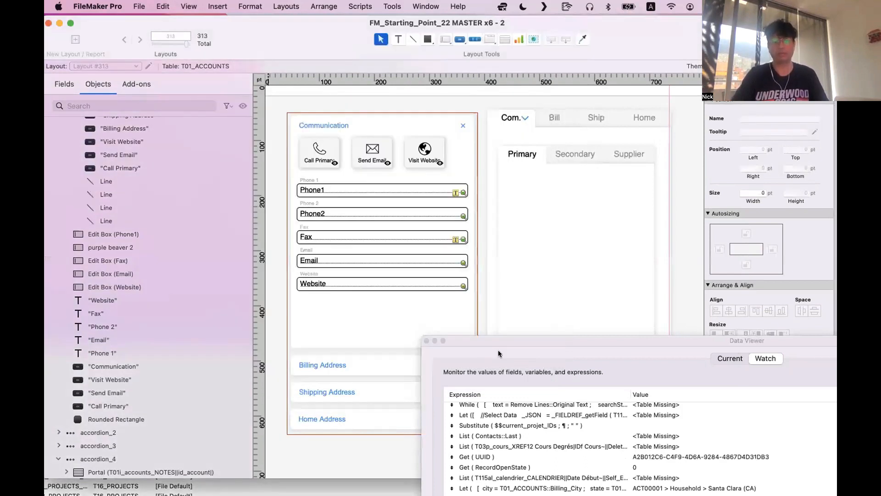
{"action": "key", "text": "super+v"}
{"action": "left_click_drag", "start_coordinate": [462, 221], "coordinate": [394, 143]}
{"action": "double_click", "coordinate": [392, 142]}
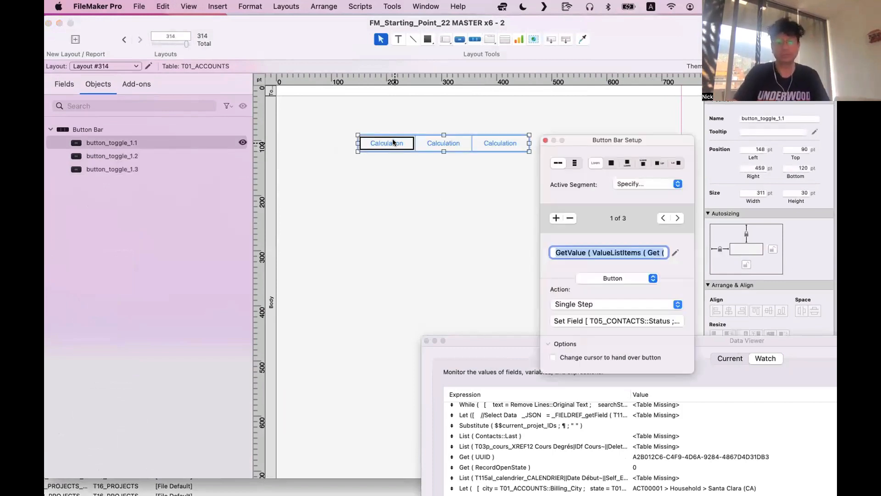
{"action": "left_click", "coordinate": [412, 193]}
{"action": "left_click", "coordinate": [413, 194]}
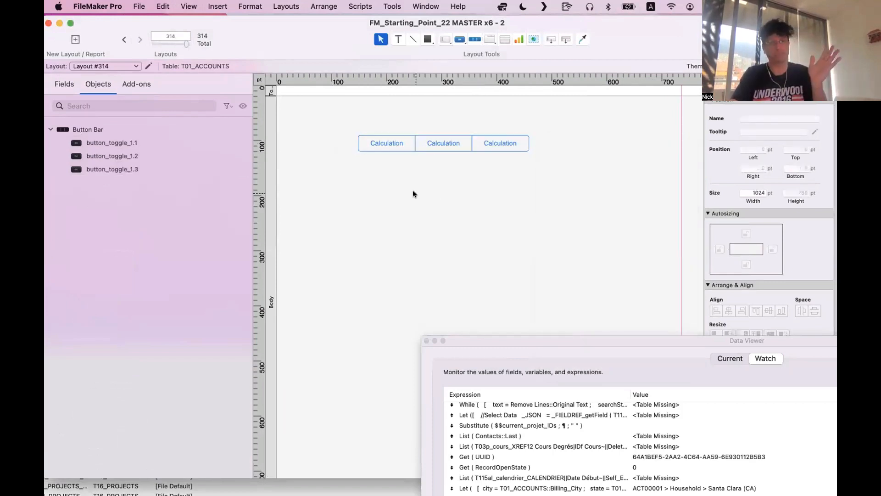
Add two text fields named Test and Months to the ACC_Accounts table
{"action": "scroll", "coordinate": [412, 193], "scroll_direction": "right", "scroll_amount": 1}
{"action": "scroll", "coordinate": [413, 193], "scroll_direction": "left", "scroll_amount": 1}
{"action": "key", "text": "super+shift+d"}
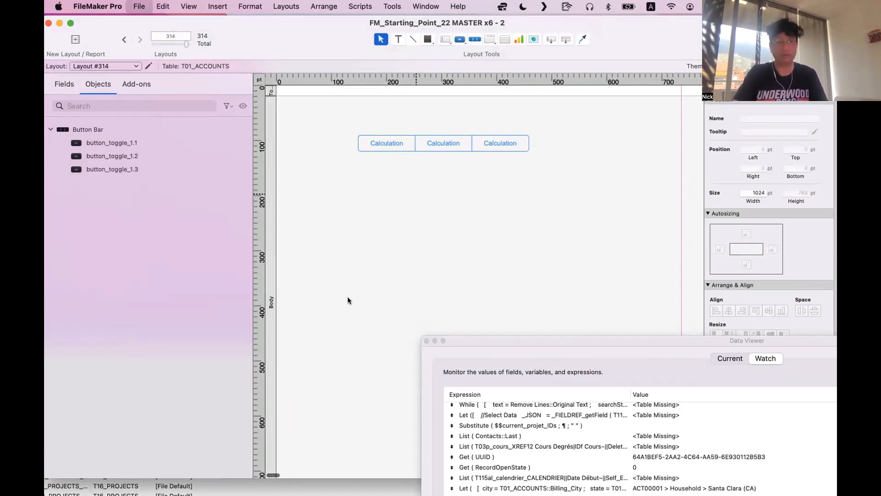
{"action": "type", "text": "Test"}
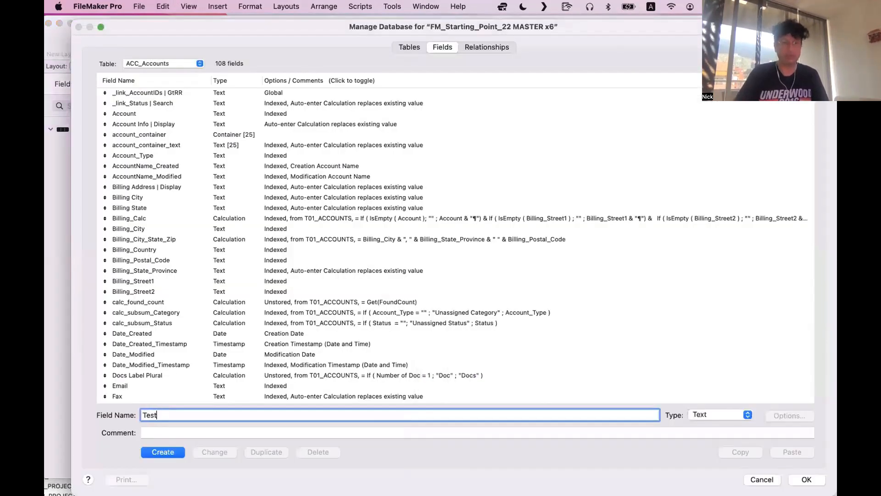
{"action": "key", "text": "Return"}
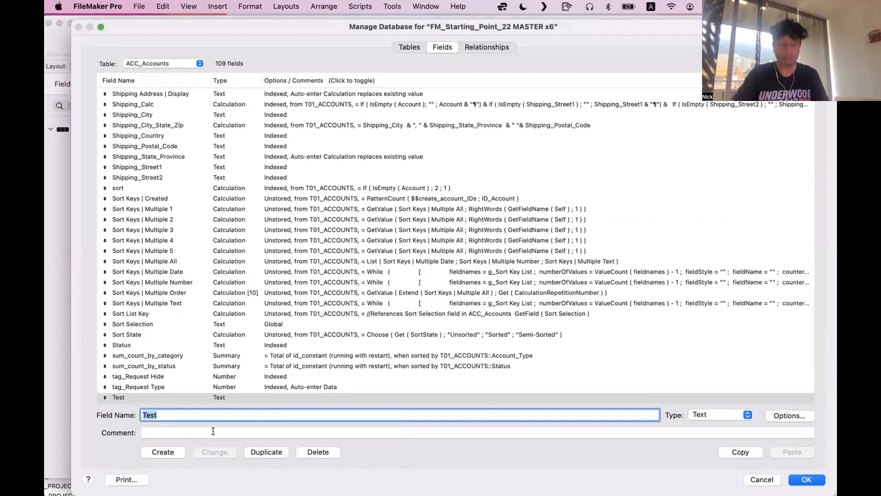
{"action": "type", "text": "Months"}
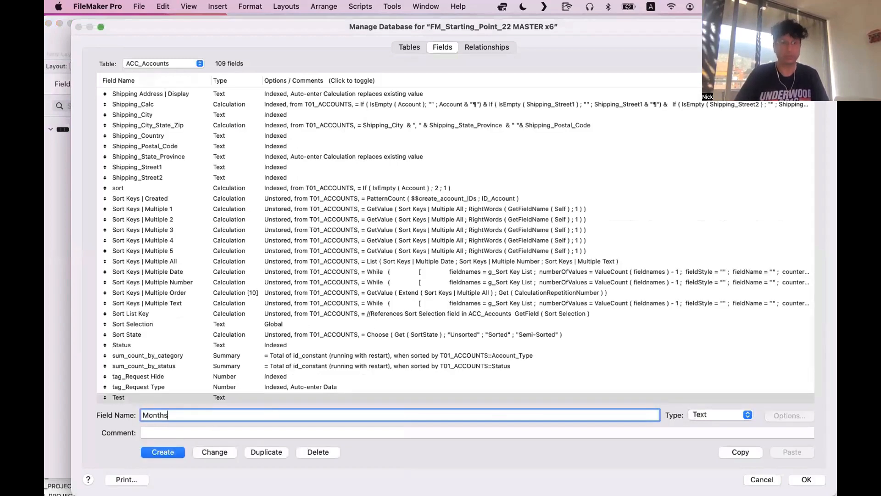
{"action": "key", "text": "Return"}
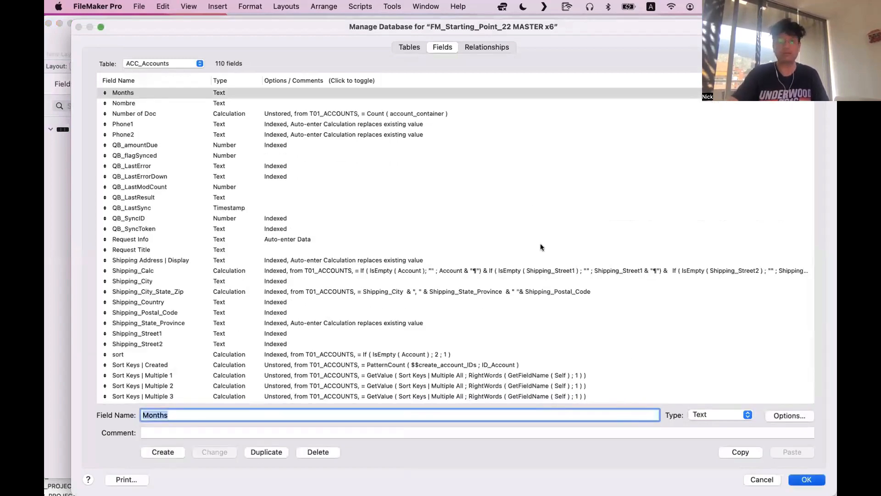
{"action": "key", "text": "Return"}
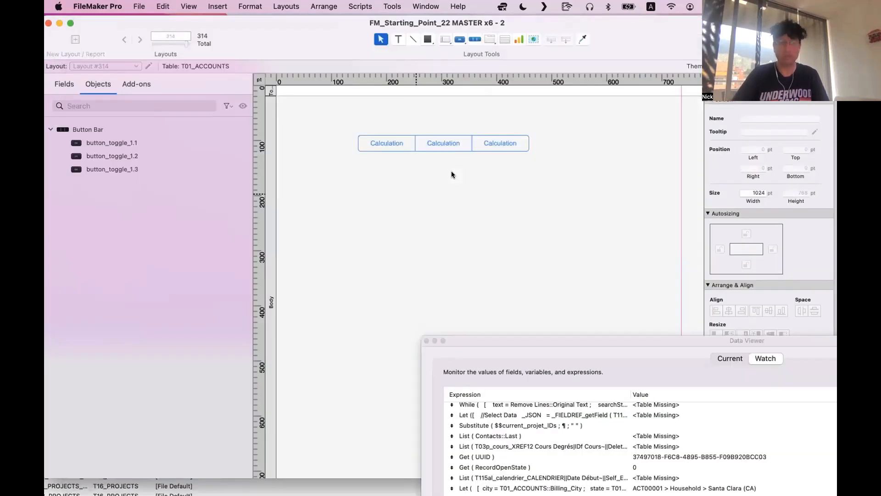
Place the Months field above the button bar without a label, and widen it to about 141 pt
{"action": "left_click_drag", "start_coordinate": [551, 39], "coordinate": [462, 136]}
{"action": "key", "text": "m"}
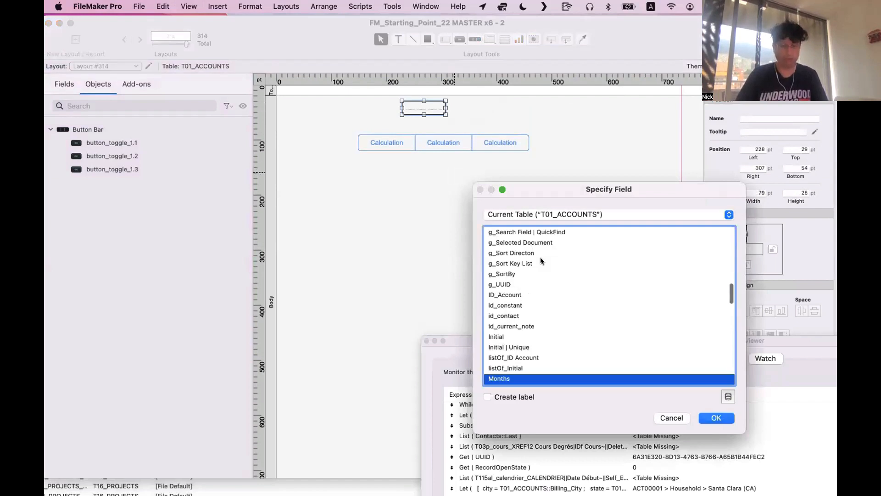
{"action": "left_click", "coordinate": [717, 417]}
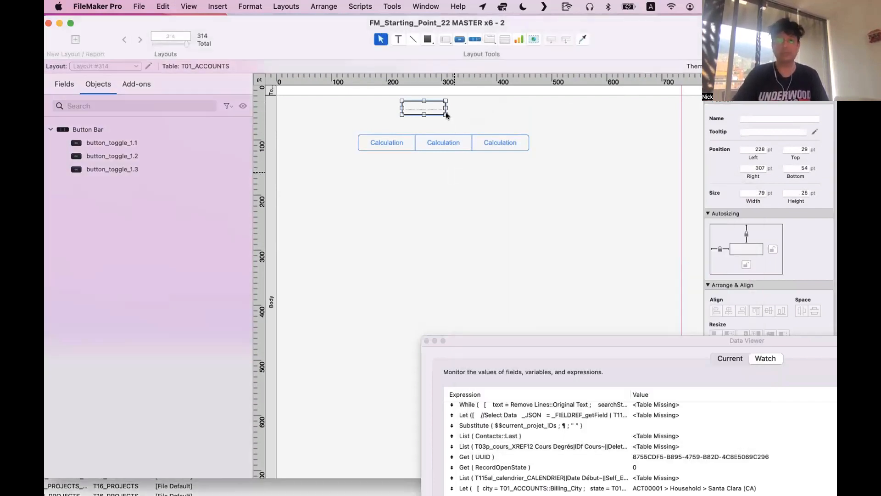
{"action": "left_click_drag", "start_coordinate": [447, 110], "coordinate": [480, 110]}
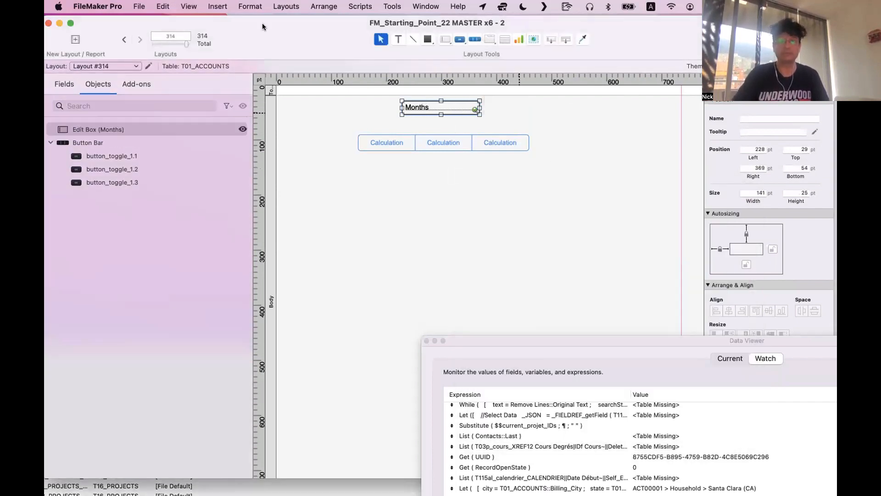
Create a value list named Month with the custom values January, February and March
{"action": "left_click", "coordinate": [121, 5]}
{"action": "mouse_move", "coordinate": [138, 7]}
{"action": "mouse_move", "coordinate": [197, 108]}
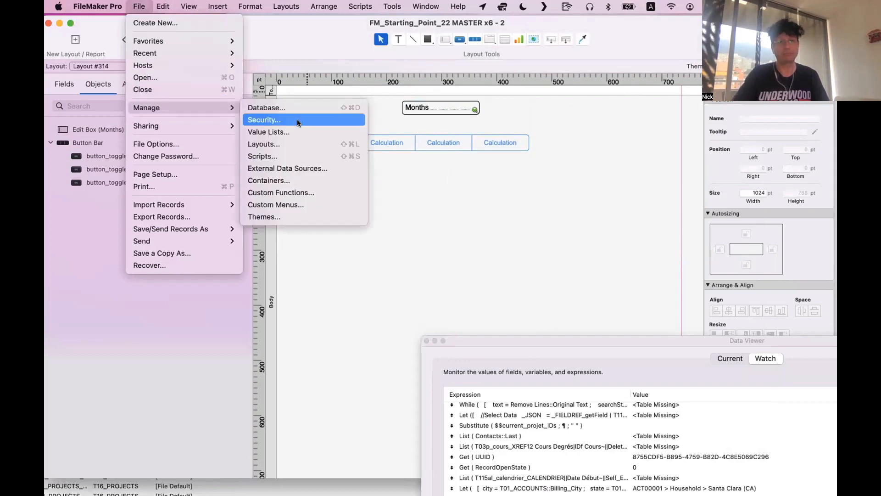
{"action": "left_click", "coordinate": [301, 139]}
{"action": "left_click", "coordinate": [173, 444]}
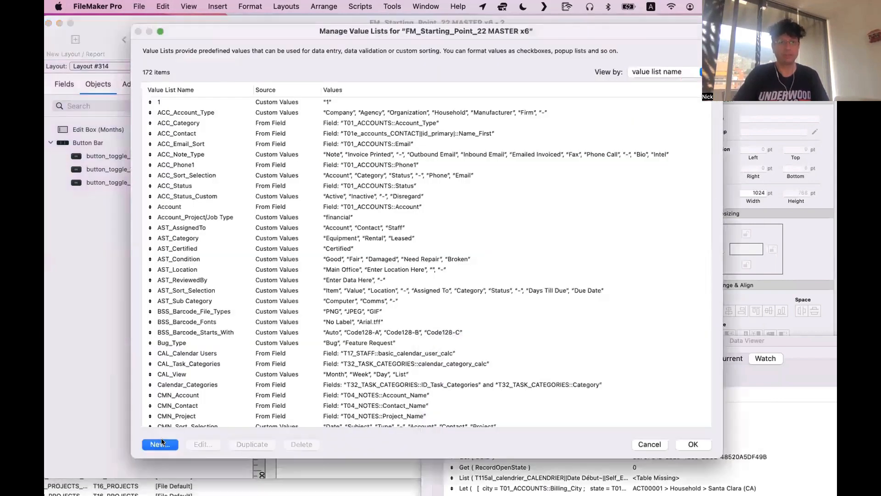
{"action": "type", "text": "Month"}
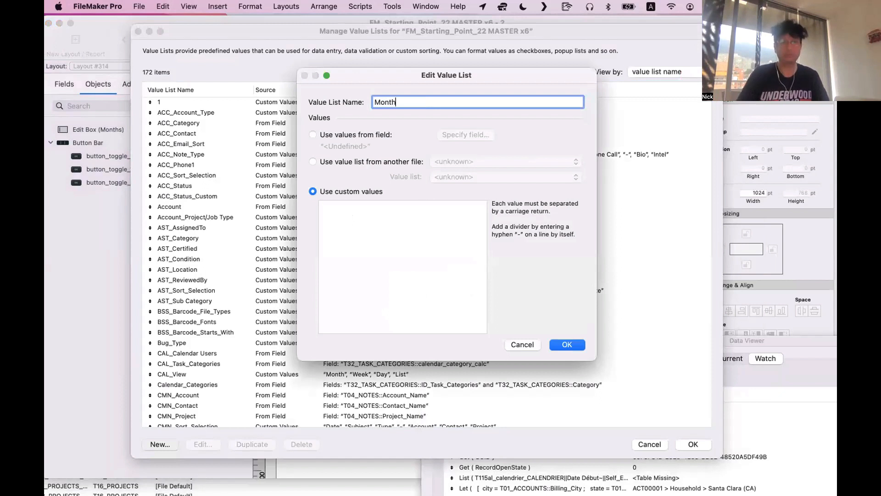
{"action": "left_click", "coordinate": [386, 250]}
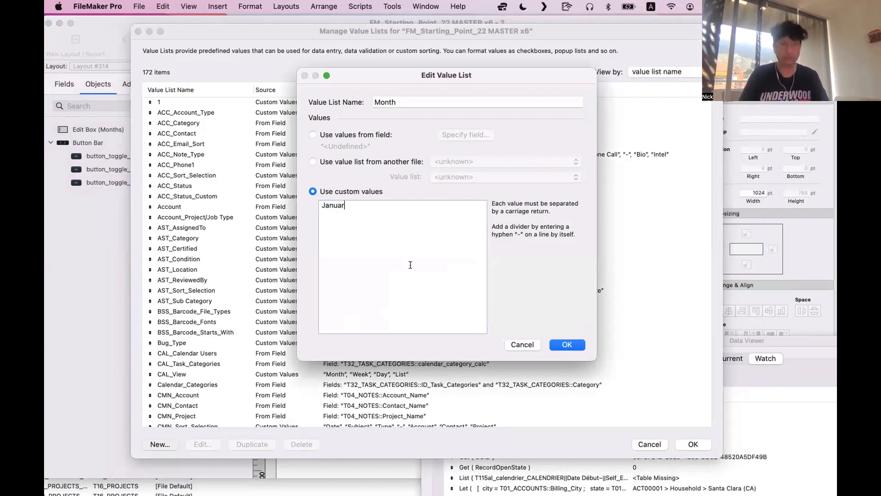
{"action": "type", "text": "Febru"}
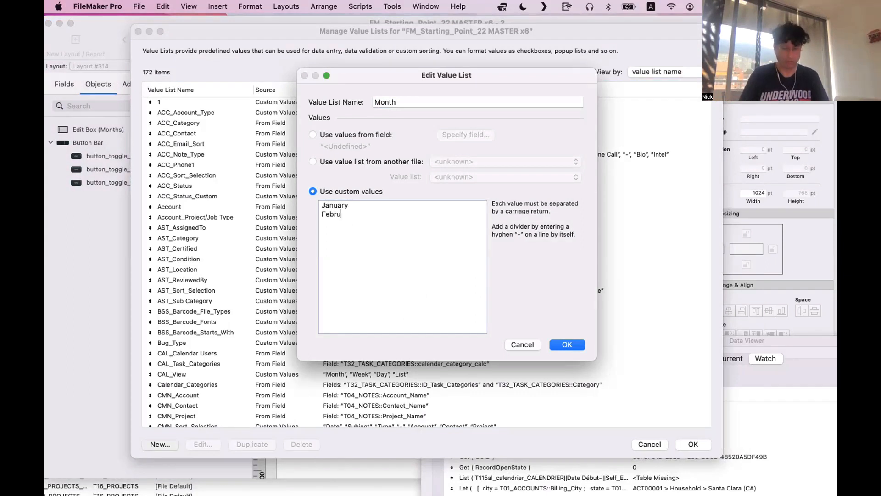
{"action": "type", "text": "ary March"}
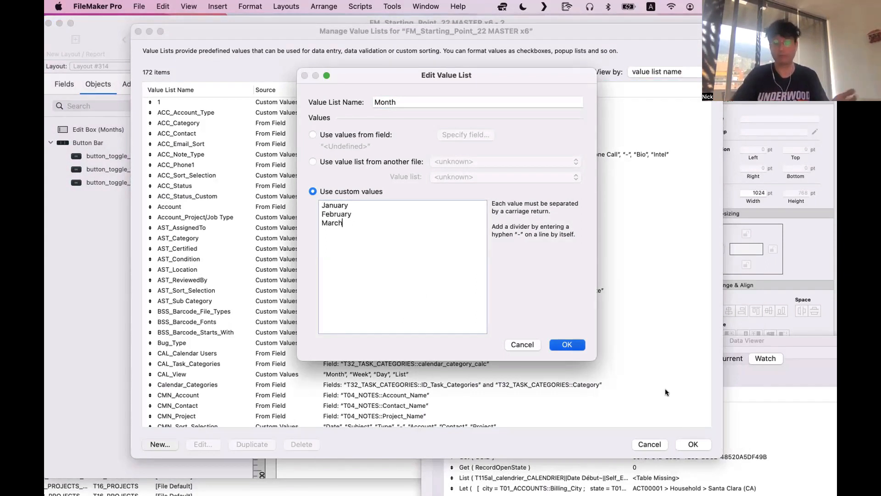
{"action": "key", "text": "KP_Enter"}
{"action": "left_click", "coordinate": [693, 444]}
Set valueListName to "Months" in the Set Field calculation of the button bar's first segment, and copy that name
{"action": "left_click", "coordinate": [390, 144]}
{"action": "double_click", "coordinate": [391, 144]}
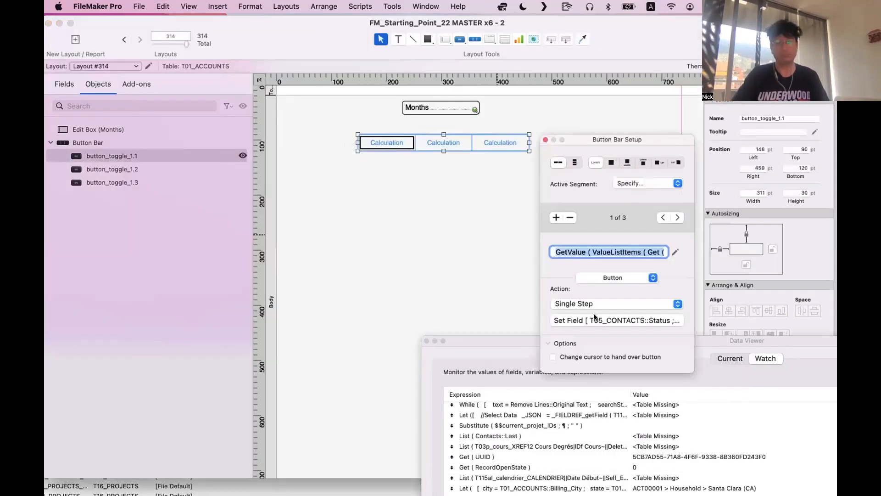
{"action": "left_click", "coordinate": [601, 319]}
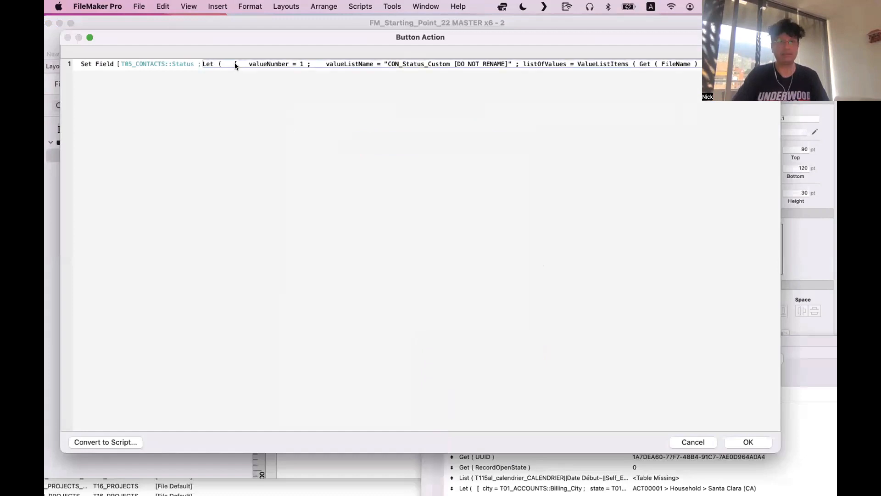
{"action": "left_click", "coordinate": [301, 65]}
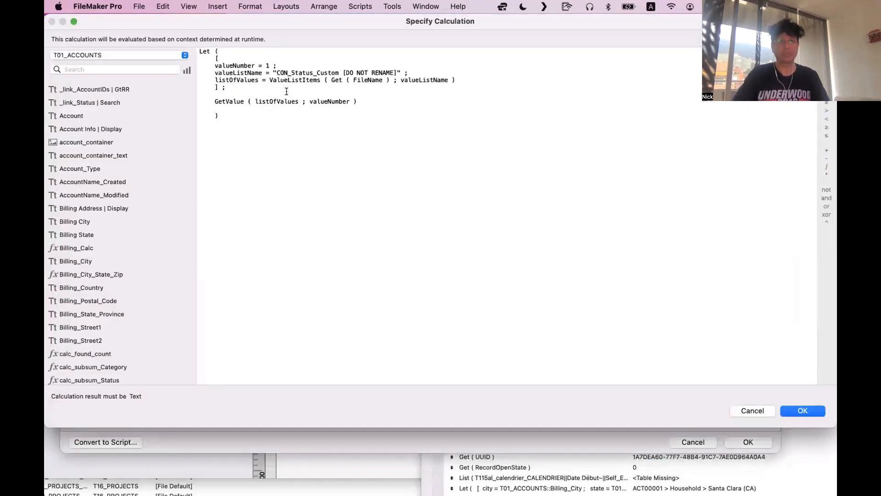
{"action": "left_click_drag", "start_coordinate": [276, 72], "coordinate": [397, 71]}
{"action": "type", "text": "Months"}
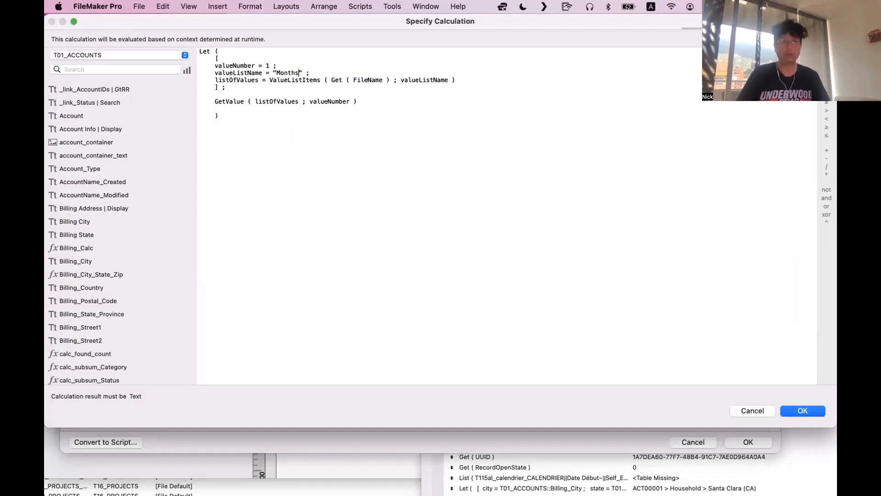
{"action": "double_click", "coordinate": [283, 73]}
{"action": "key", "text": "cmd+c"}
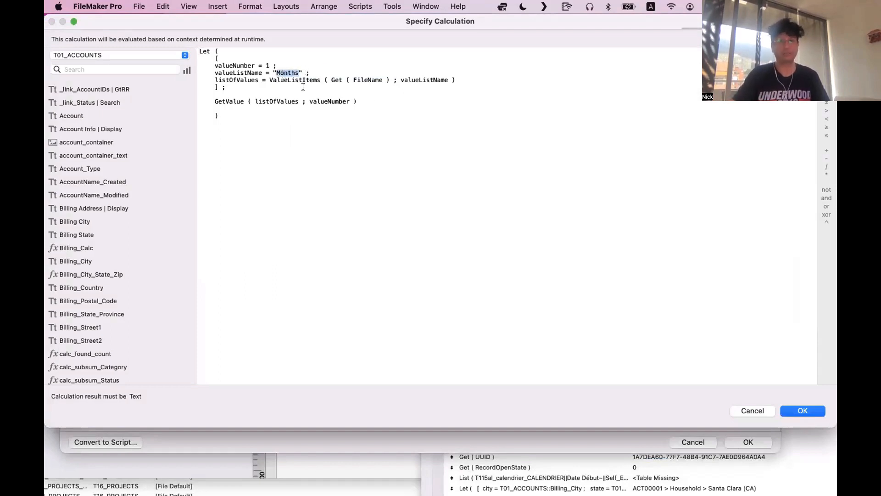
{"action": "left_click", "coordinate": [803, 410]}
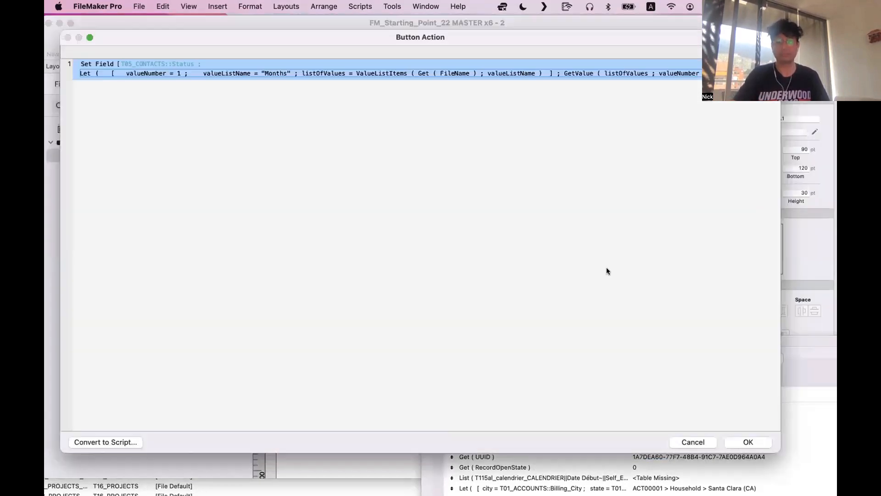
{"action": "left_click", "coordinate": [743, 441]}
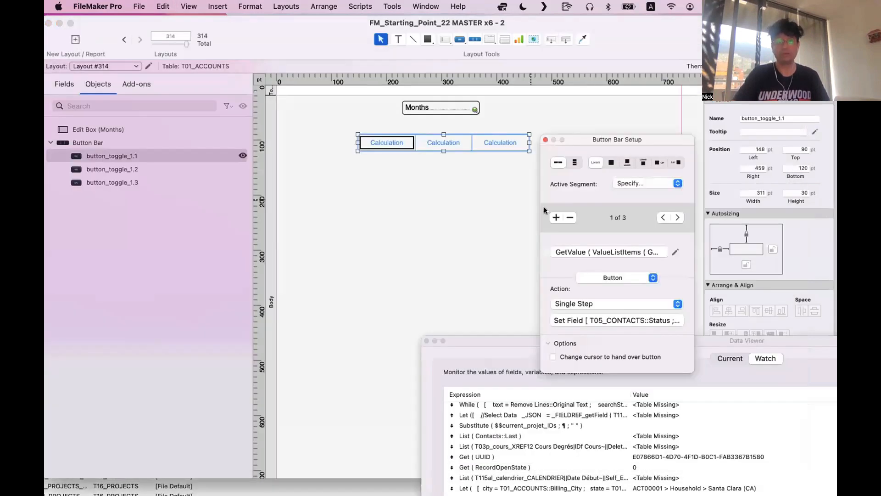
Replace the value list name with "Months" in the label calculations of the button bar's second and third segments
{"action": "left_click", "coordinate": [443, 140]}
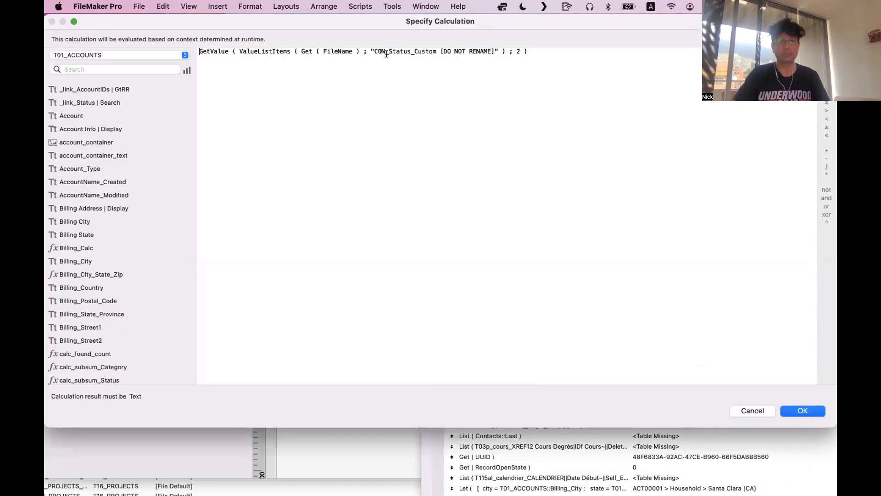
{"action": "left_click_drag", "start_coordinate": [373, 51], "coordinate": [495, 51]}
{"action": "key", "text": "cmd+v"}
{"action": "key", "text": "Return"}
{"action": "left_click", "coordinate": [677, 219]}
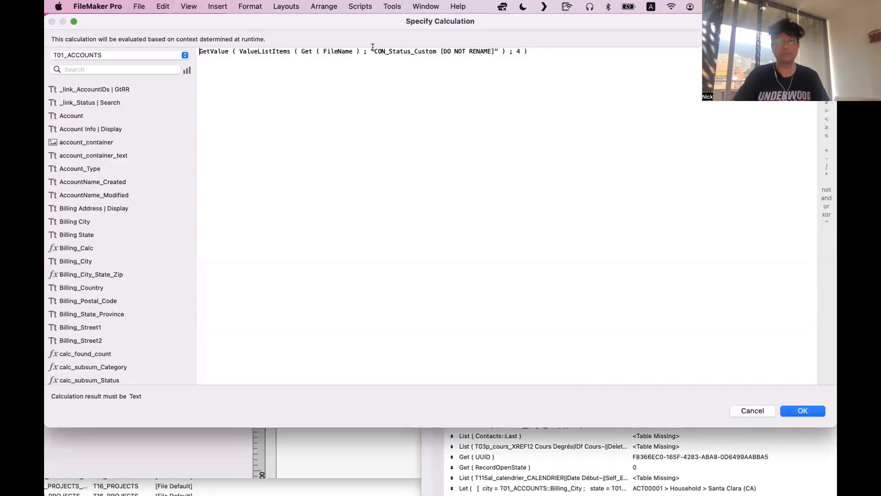
{"action": "left_click_drag", "start_coordinate": [374, 51], "coordinate": [495, 51]}
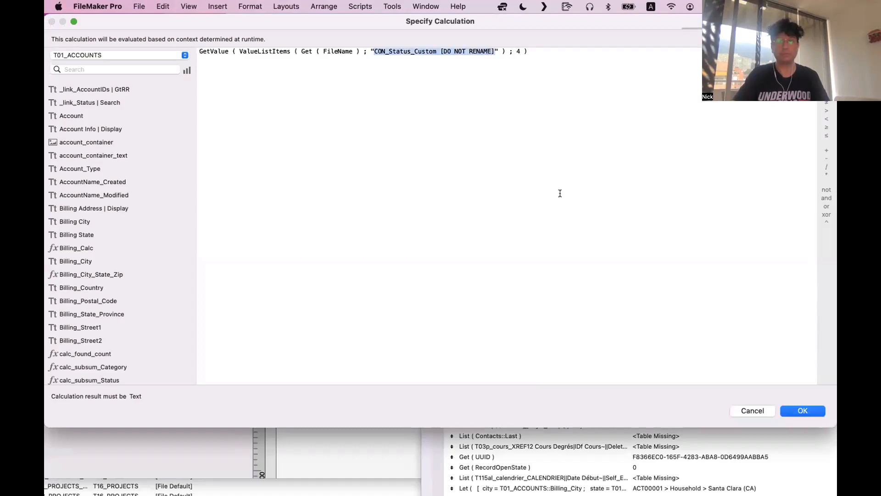
{"action": "key", "text": "super+v"}
{"action": "left_click", "coordinate": [801, 411]}
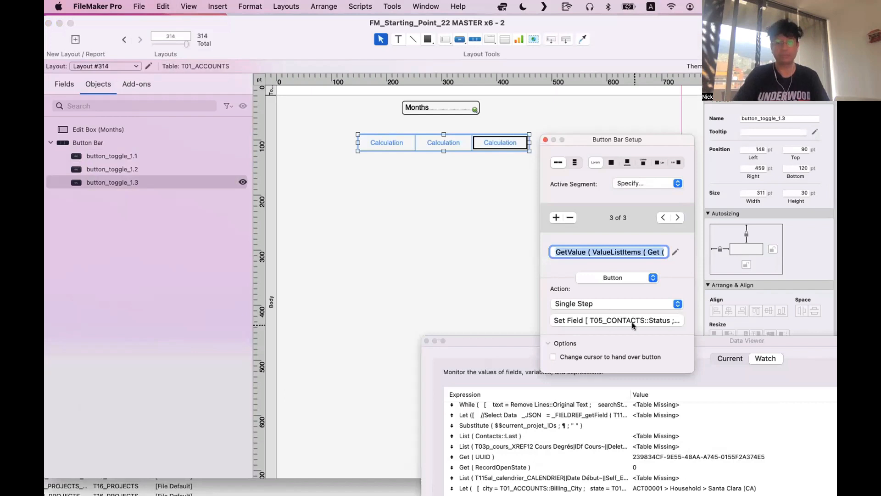
In the third segment's Set Field calculation, set valueNumber to 3 and valueListName to "Months"
{"action": "left_click", "coordinate": [629, 323]}
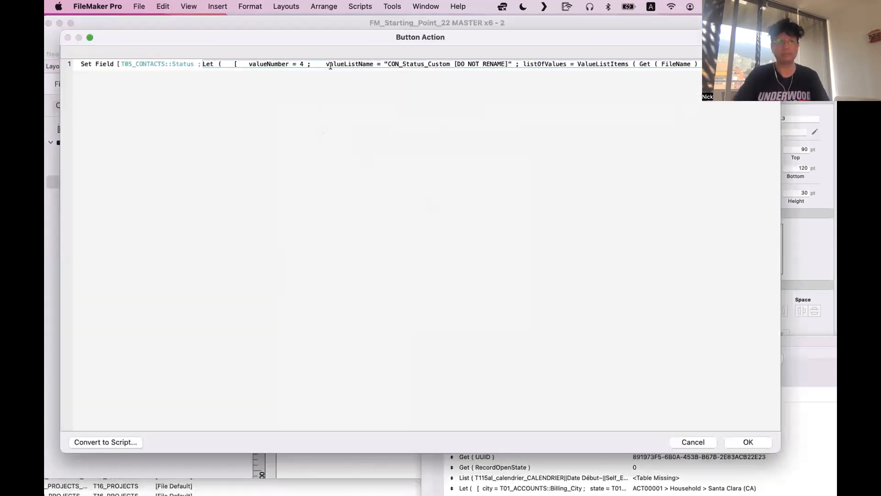
{"action": "left_click", "coordinate": [330, 66]}
{"action": "double_click", "coordinate": [267, 66]}
{"action": "type", "text": "3"}
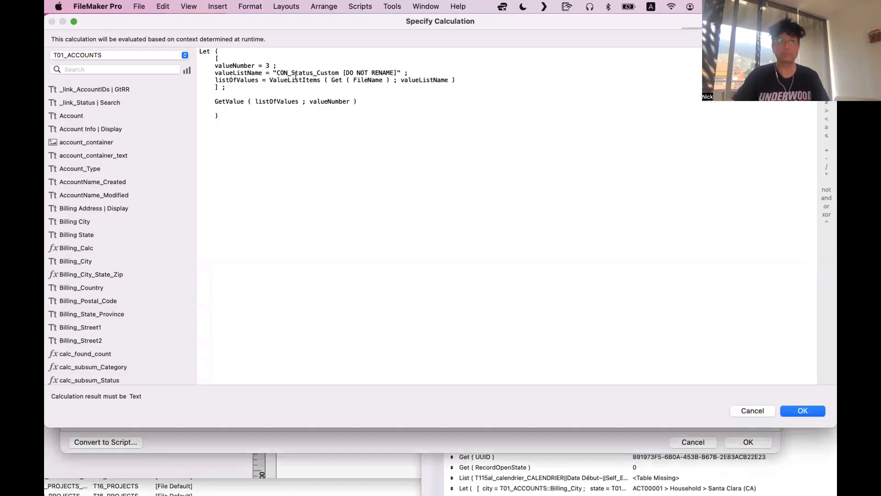
{"action": "left_click_drag", "start_coordinate": [397, 72], "coordinate": [277, 73]}
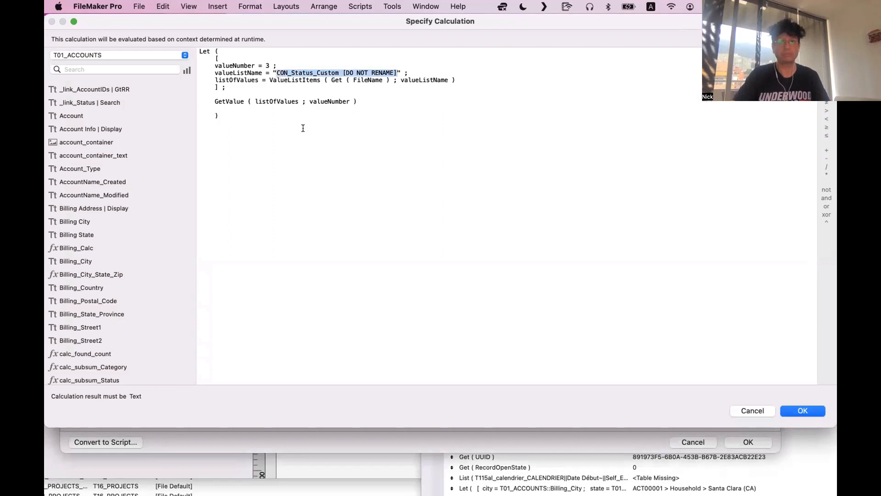
{"action": "key", "text": "super+v"}
{"action": "left_click", "coordinate": [786, 409]}
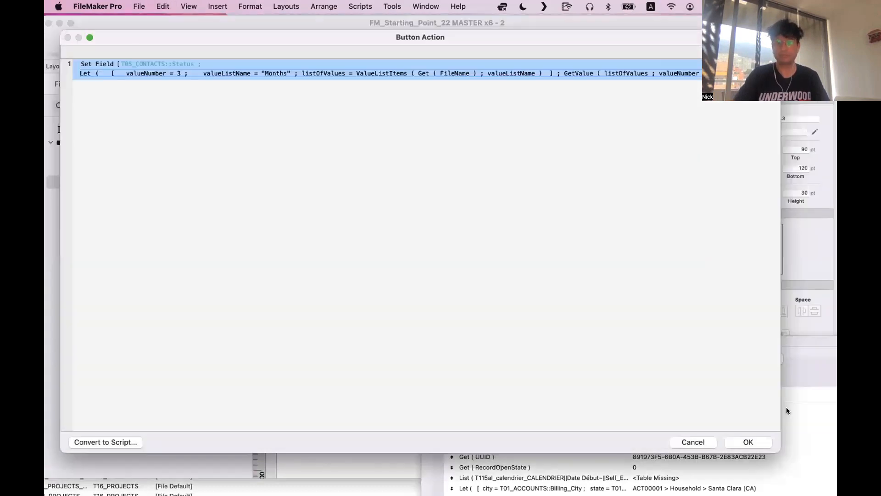
{"action": "double_click", "coordinate": [162, 63]}
{"action": "left_click", "coordinate": [595, 326]}
{"action": "key", "text": "m"}
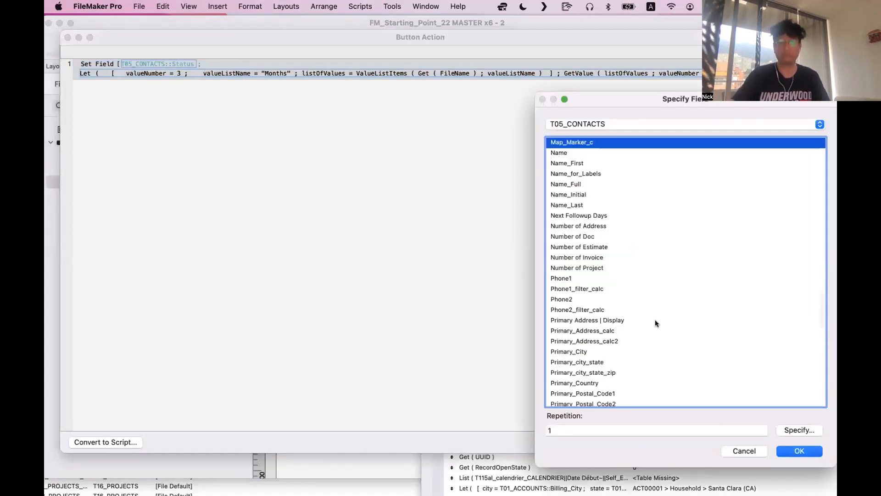
{"action": "scroll", "coordinate": [654, 320], "scroll_direction": "up", "scroll_amount": 1}
{"action": "left_click", "coordinate": [630, 251]}
{"action": "key", "text": "m"}
{"action": "scroll", "coordinate": [630, 250], "scroll_direction": "up", "scroll_amount": 1}
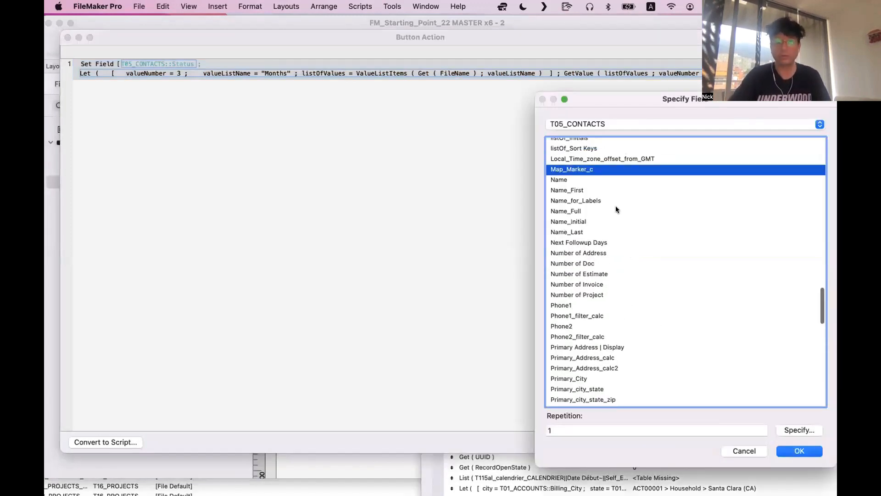
{"action": "scroll", "coordinate": [605, 304], "scroll_direction": "down", "scroll_amount": 3}
{"action": "scroll", "coordinate": [603, 305], "scroll_direction": "down", "scroll_amount": 3}
{"action": "key", "text": "Escape"}
Change the third segment's Set Field target to the Months field of T01_ACCOUNTS and save the button action
{"action": "left_click_drag", "start_coordinate": [331, 32], "coordinate": [356, 54]}
{"action": "left_click", "coordinate": [210, 85]}
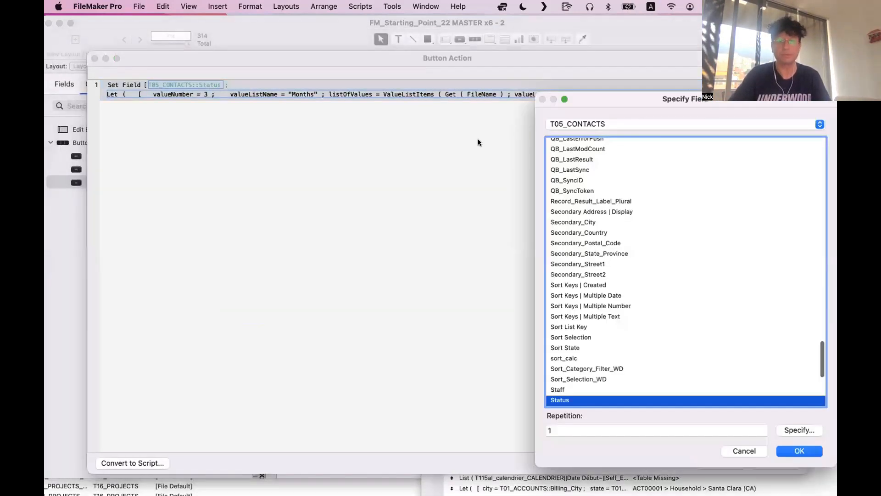
{"action": "left_click", "coordinate": [602, 128]}
{"action": "type", "text": "111"}
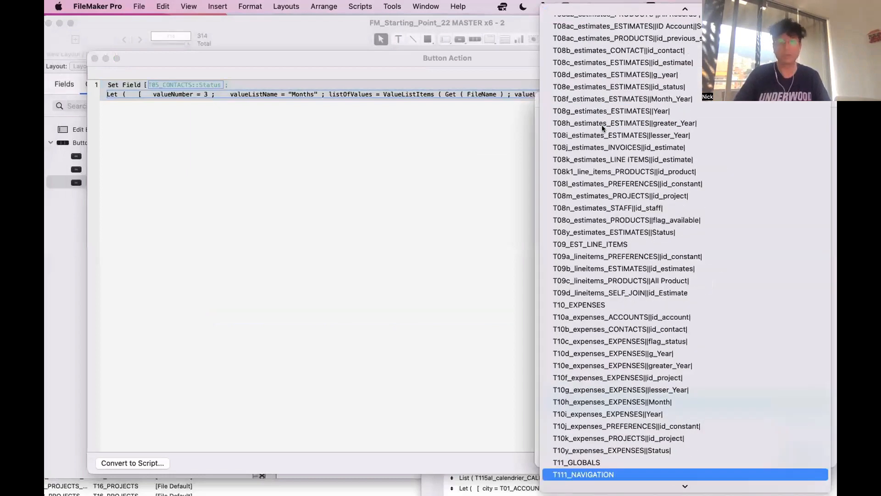
{"action": "scroll", "coordinate": [601, 125], "scroll_direction": "up", "scroll_amount": 15}
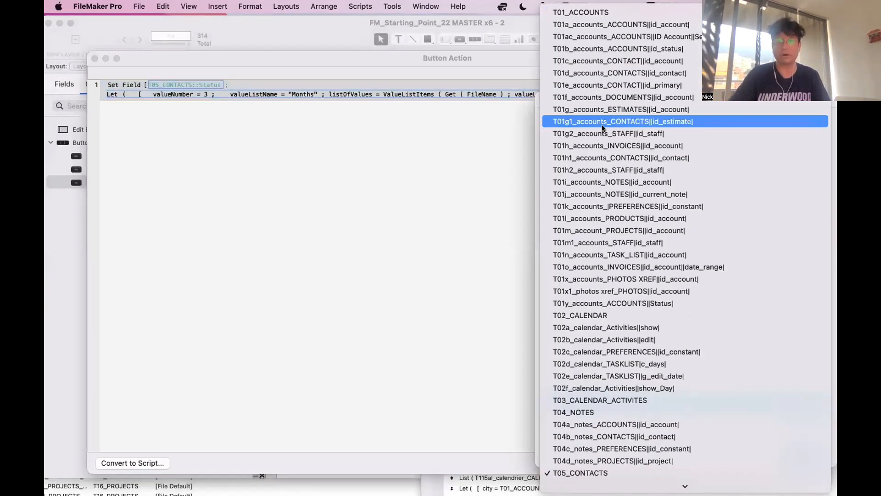
{"action": "left_click", "coordinate": [585, 10]}
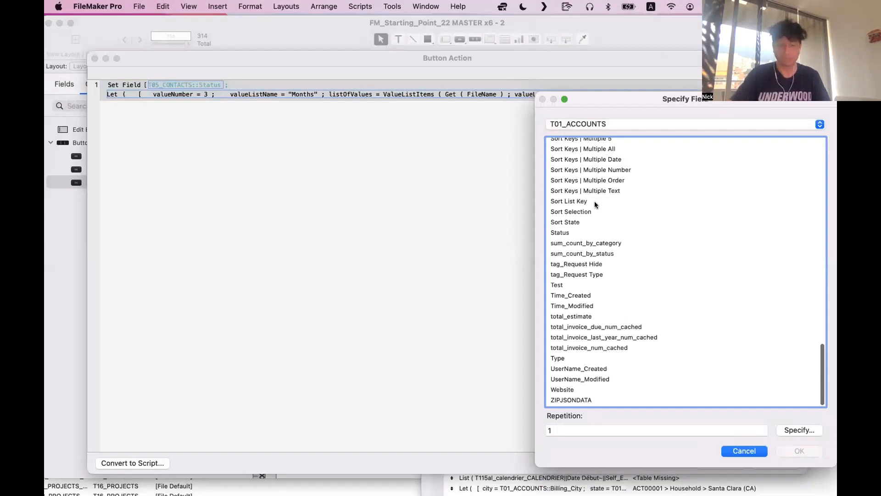
{"action": "left_click", "coordinate": [595, 202]}
{"action": "type", "text": "mon"}
{"action": "double_click", "coordinate": [572, 146]}
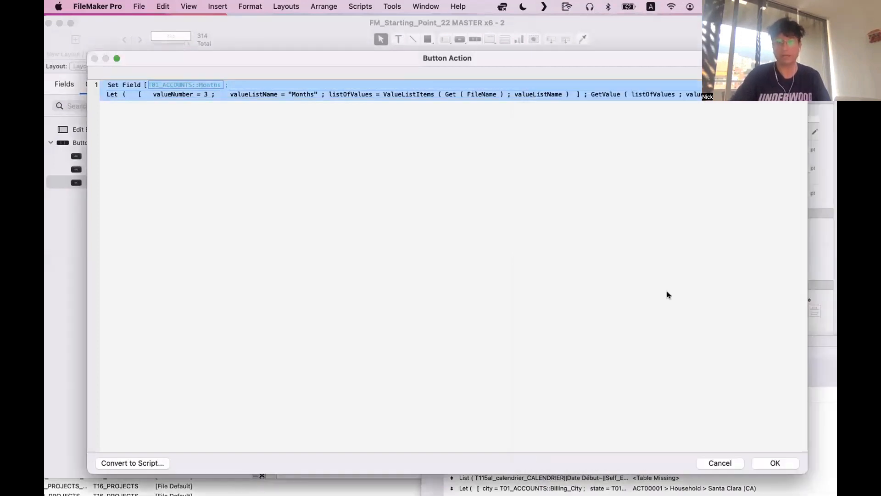
{"action": "left_click", "coordinate": [773, 464]}
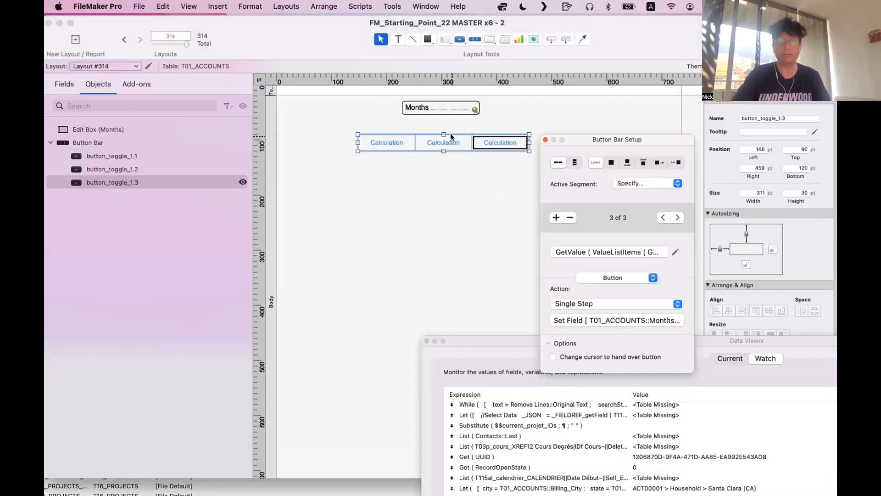
Set valueListName to "Months" in the Set Field calculation of the button bar's second segment
{"action": "left_click", "coordinate": [452, 137]}
{"action": "left_click", "coordinate": [613, 319]}
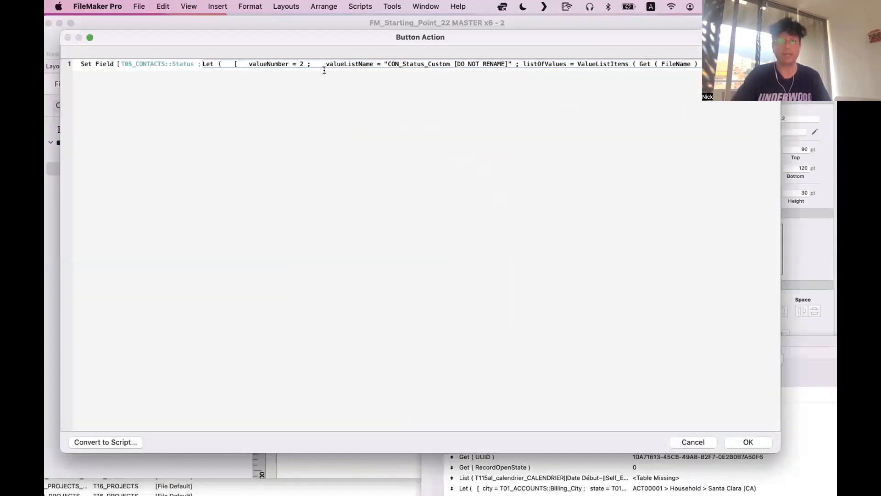
{"action": "left_click", "coordinate": [356, 63]}
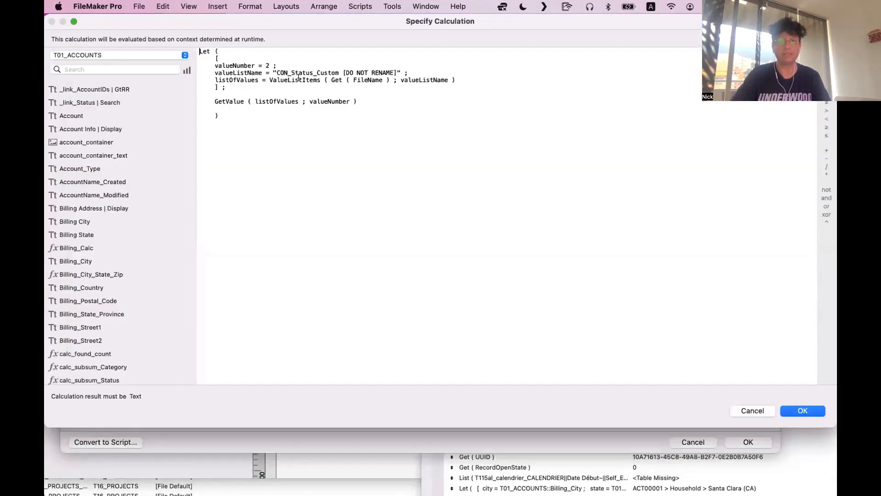
{"action": "left_click_drag", "start_coordinate": [275, 72], "coordinate": [395, 72]}
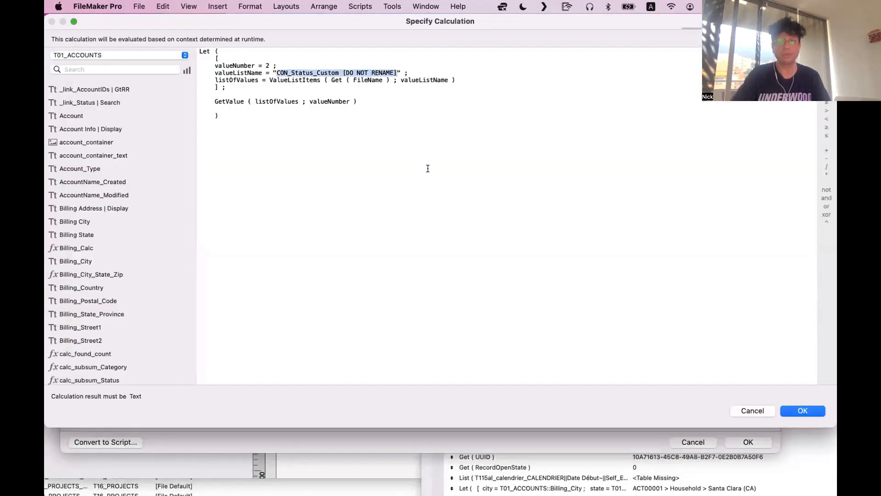
{"action": "type", "text": "Months"}
{"action": "left_click", "coordinate": [802, 410]}
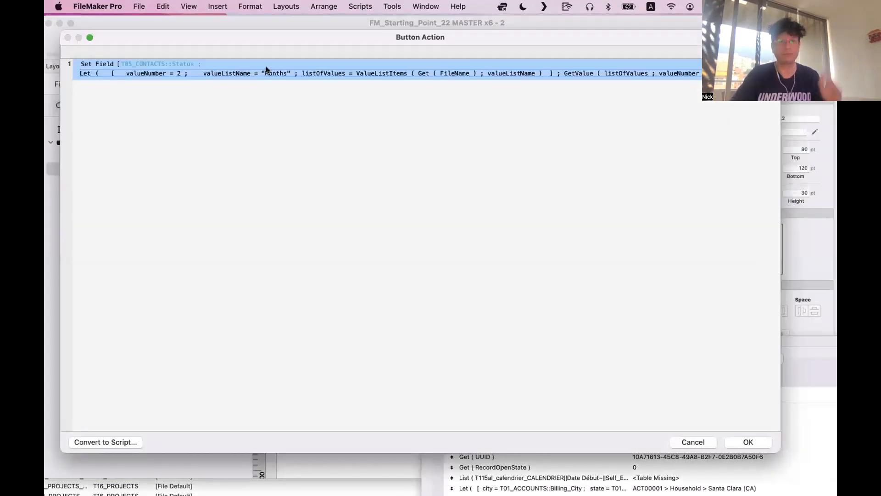
Change the second segment's Set Field target to T01_ACCOUNTS::Months and save the button action
{"action": "left_click", "coordinate": [171, 64]}
{"action": "left_click", "coordinate": [601, 122]}
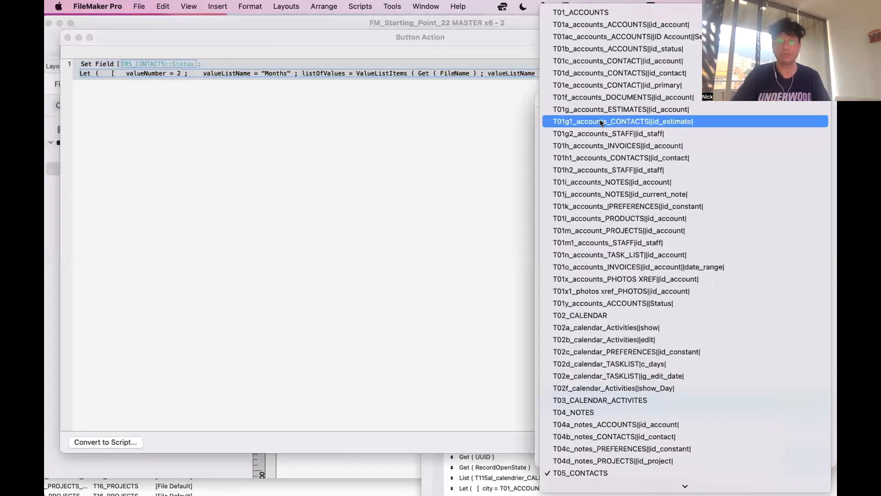
{"action": "left_click", "coordinate": [613, 12]}
{"action": "left_click", "coordinate": [649, 322]}
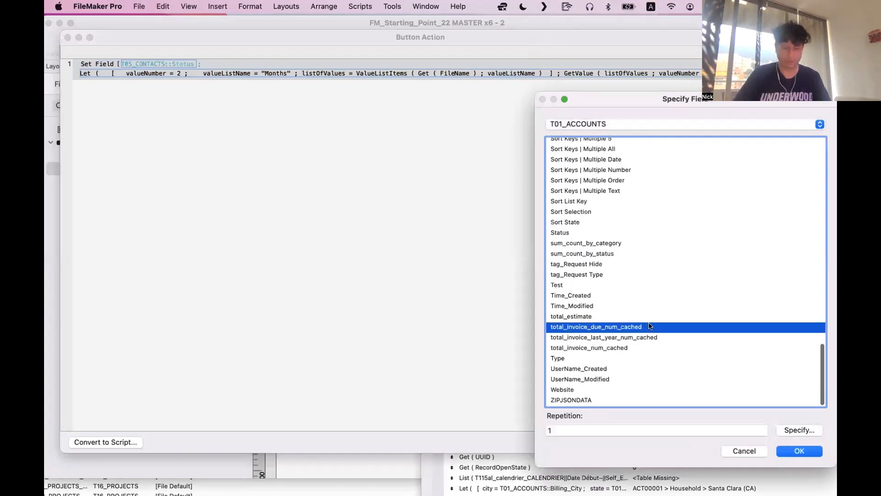
{"action": "key", "text": "m"}
{"action": "double_click", "coordinate": [570, 145]}
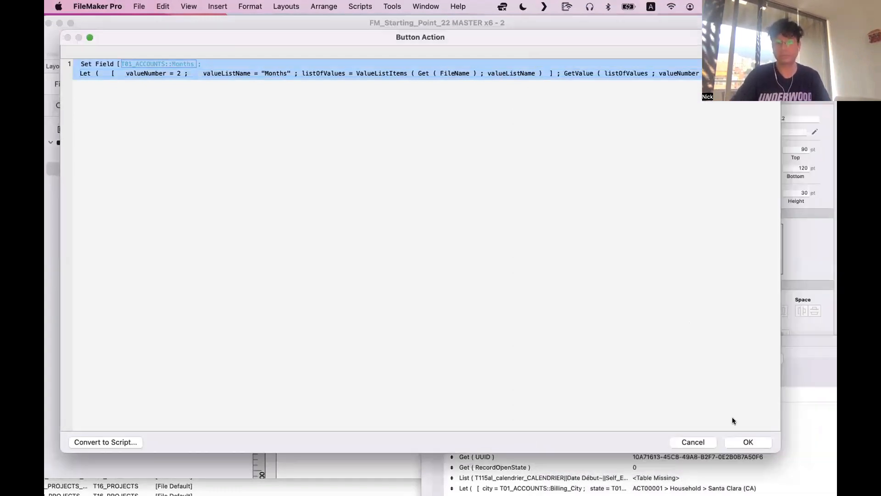
{"action": "key", "text": "Return"}
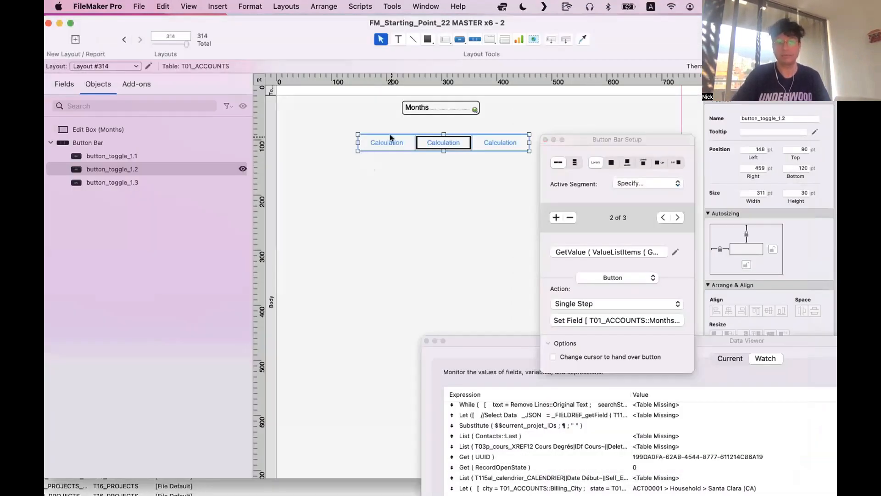
Change the first segment's Set Field target to the Months field of T01_ACCOUNTS
{"action": "left_click", "coordinate": [390, 137]}
{"action": "left_click", "coordinate": [649, 323]}
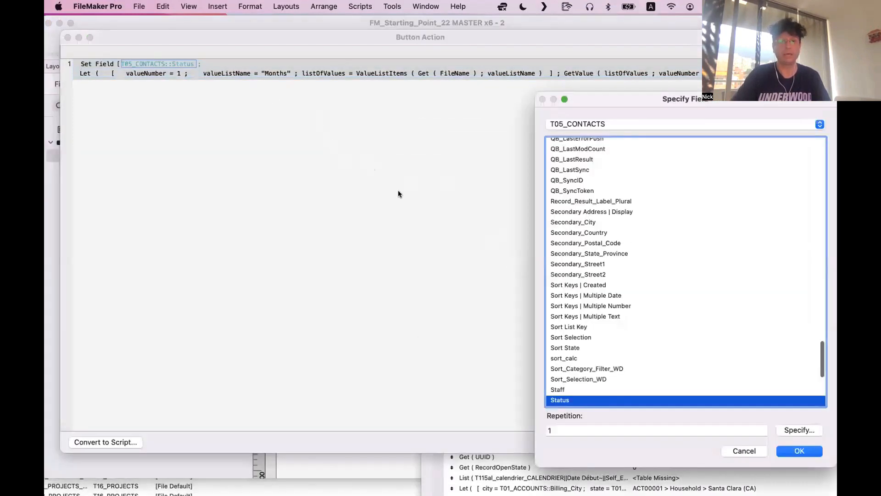
{"action": "left_click", "coordinate": [606, 121]}
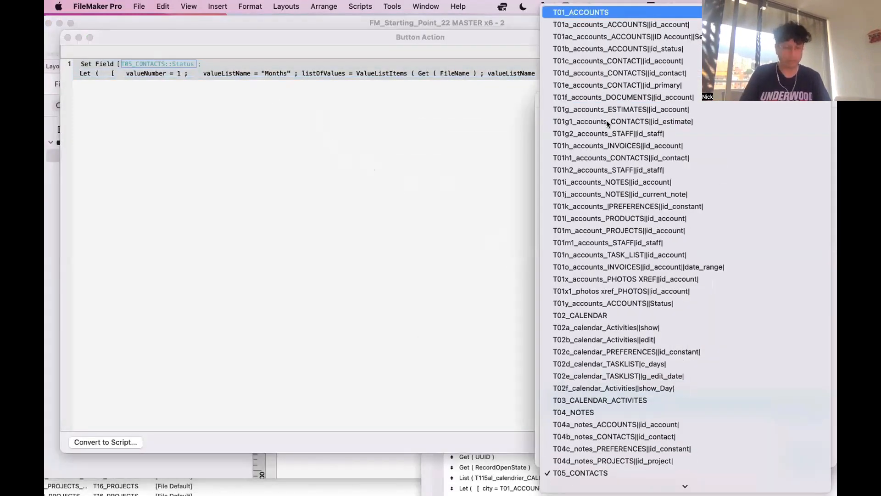
{"action": "key", "text": "Return"}
{"action": "left_click", "coordinate": [628, 243]}
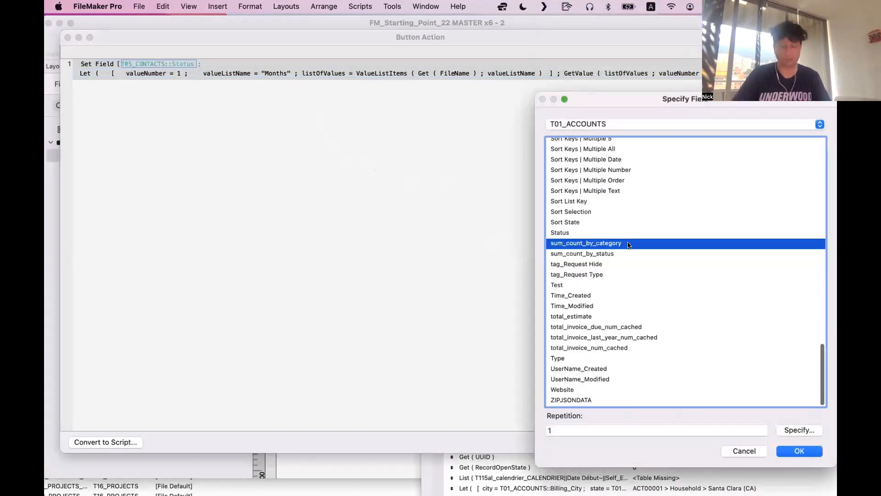
{"action": "key", "text": "m"}
{"action": "double_click", "coordinate": [571, 143]}
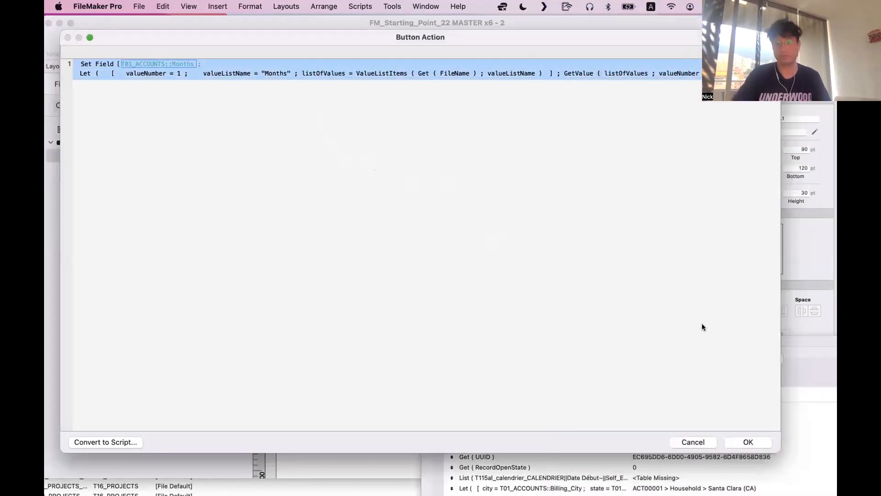
Save the first segment's button action and set searchString to T01_ACCOUNTS::Months in the button bar's active-segment calculation
{"action": "left_click", "coordinate": [748, 441]}
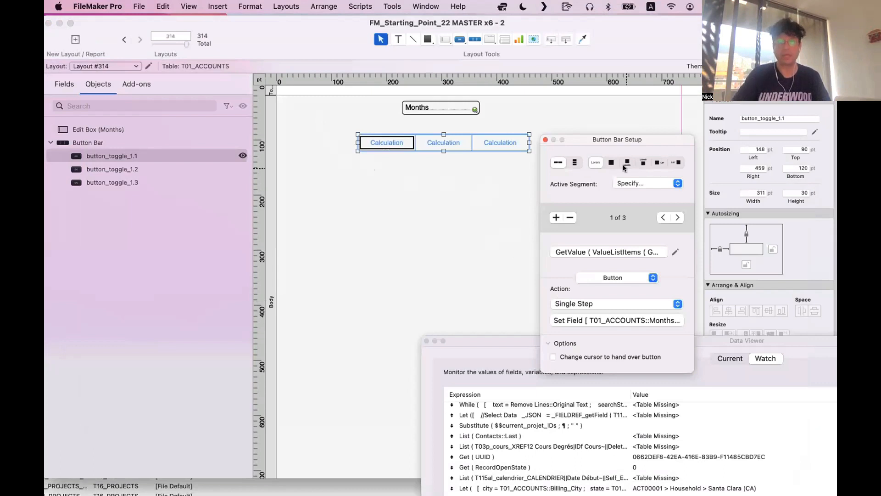
{"action": "left_click", "coordinate": [641, 183]}
{"action": "left_click", "coordinate": [640, 181]}
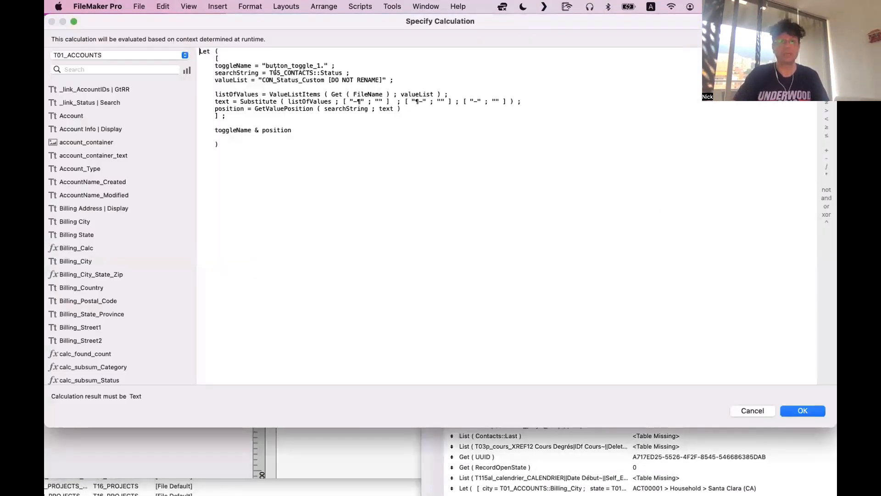
{"action": "left_click_drag", "start_coordinate": [269, 72], "coordinate": [338, 71]}
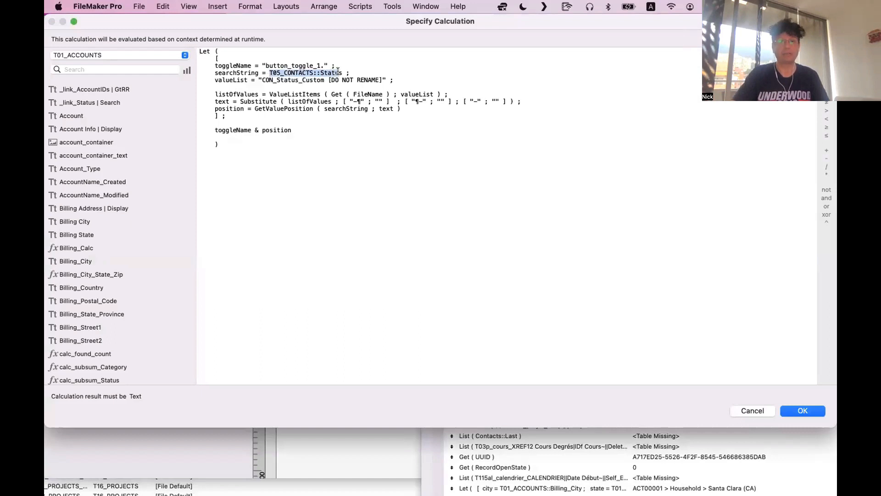
{"action": "type", "text": "Mont"}
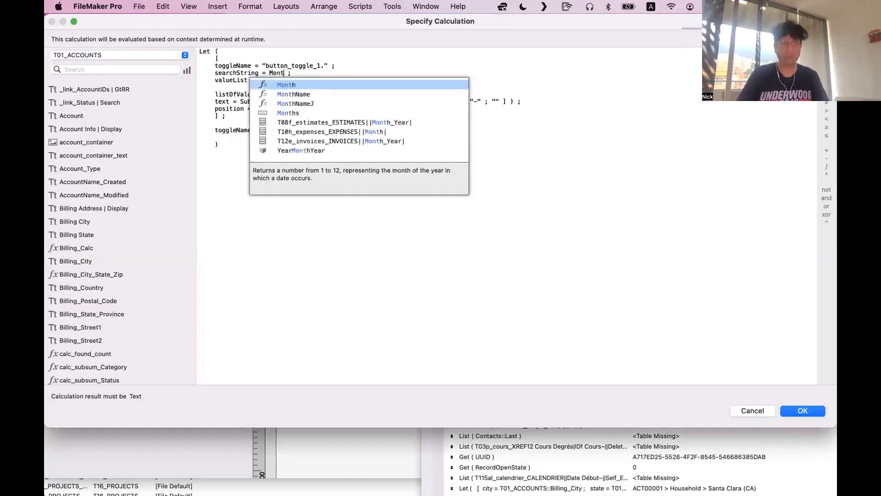
{"action": "type", "text": "h"}
{"action": "key", "text": "Return"}
{"action": "key", "text": "super+z"}
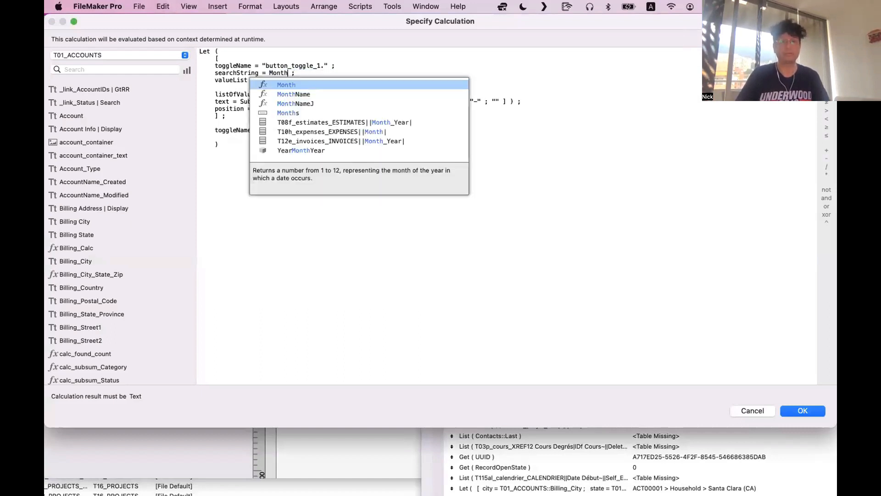
{"action": "key", "text": "Down"}
{"action": "key", "text": "Down"}
{"action": "key", "text": "Down"}
{"action": "key", "text": "Return"}
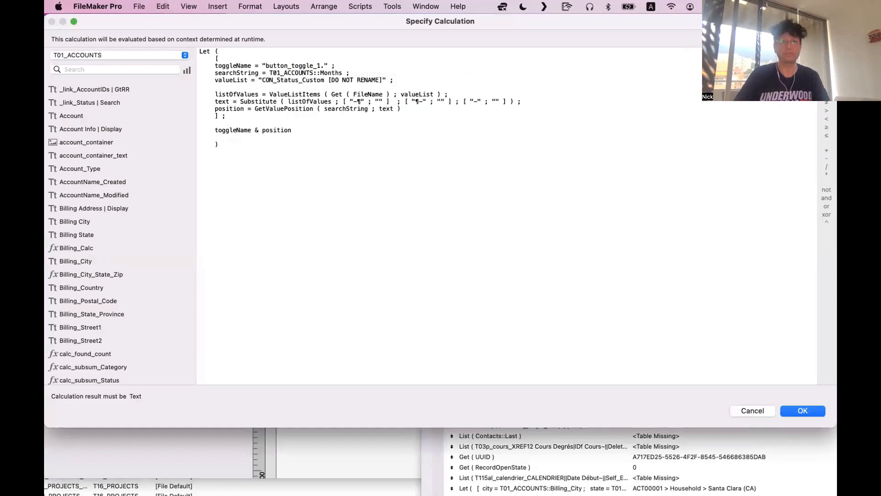
Set valueList to "Months" in the active-segment calculation and save the calculation
{"action": "left_click_drag", "start_coordinate": [261, 76], "coordinate": [364, 79]}
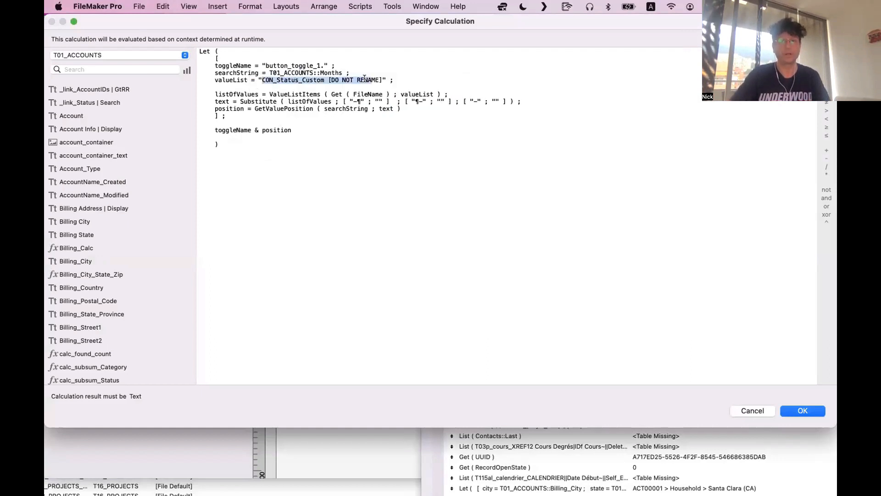
{"action": "type", "text": "Months"}
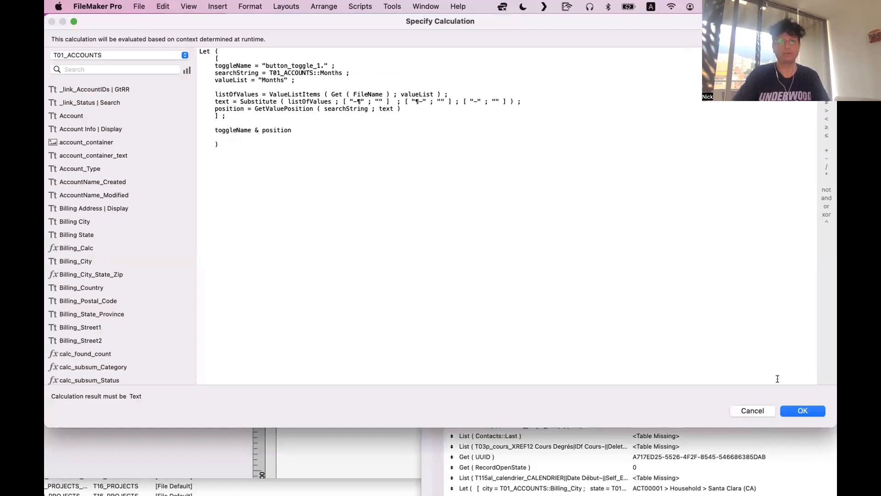
{"action": "left_click", "coordinate": [812, 410]}
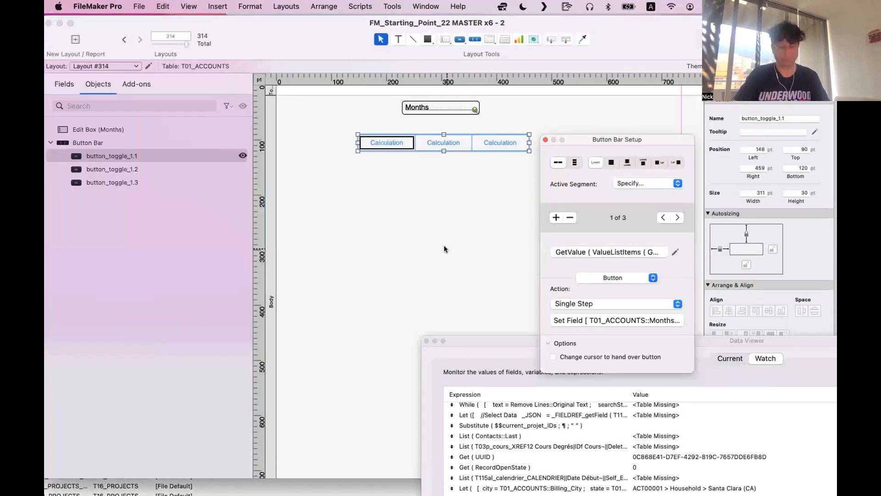
Test the button bar's first segment in Browse mode
{"action": "left_click", "coordinate": [444, 250]}
{"action": "key", "text": "super+b"}
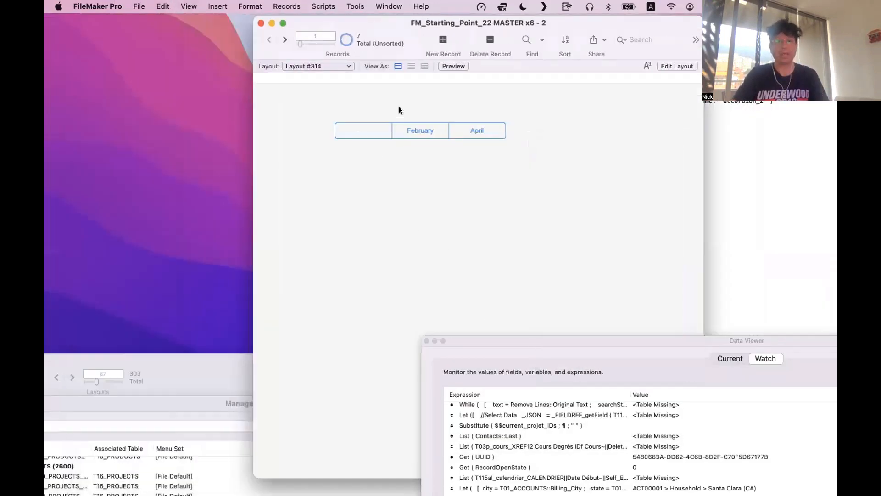
{"action": "left_click", "coordinate": [389, 131]}
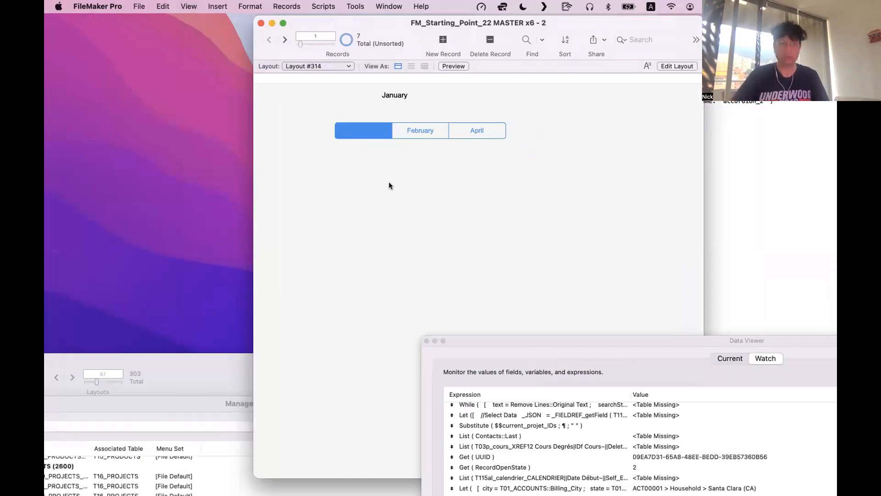
Set the value list name to "Months" in the first segment's label calculation and save it
{"action": "key", "text": "super+l"}
{"action": "left_click", "coordinate": [404, 142]}
{"action": "left_click", "coordinate": [404, 144]}
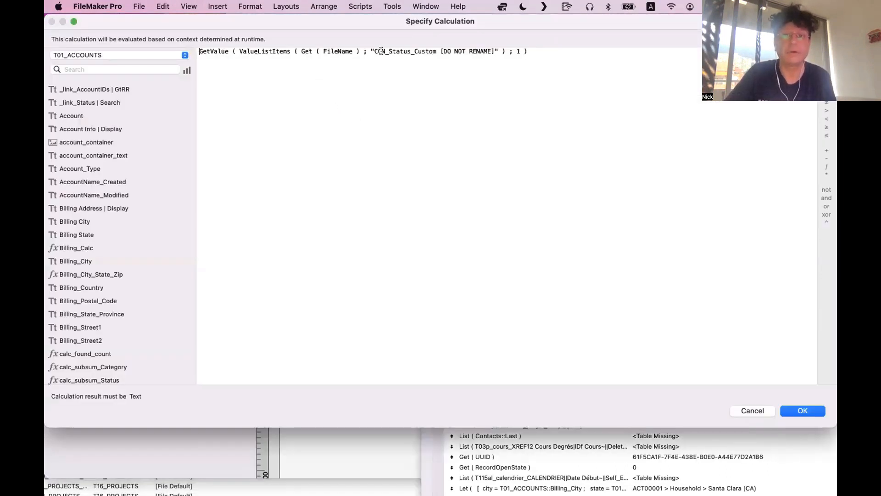
{"action": "left_click_drag", "start_coordinate": [376, 49], "coordinate": [480, 50]}
{"action": "type", "text": "Months"}
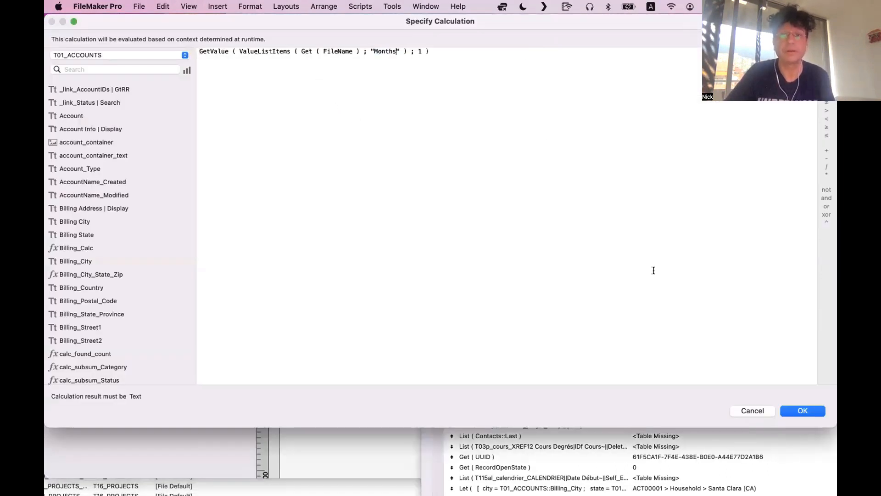
{"action": "left_click", "coordinate": [802, 410]}
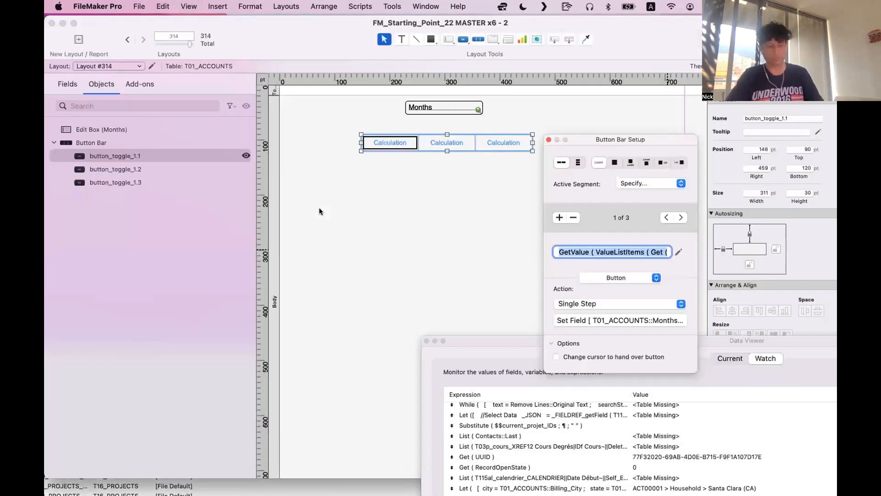
Test the January and February segments in Browse mode, and enter April in the Months field
{"action": "key", "text": "super+b"}
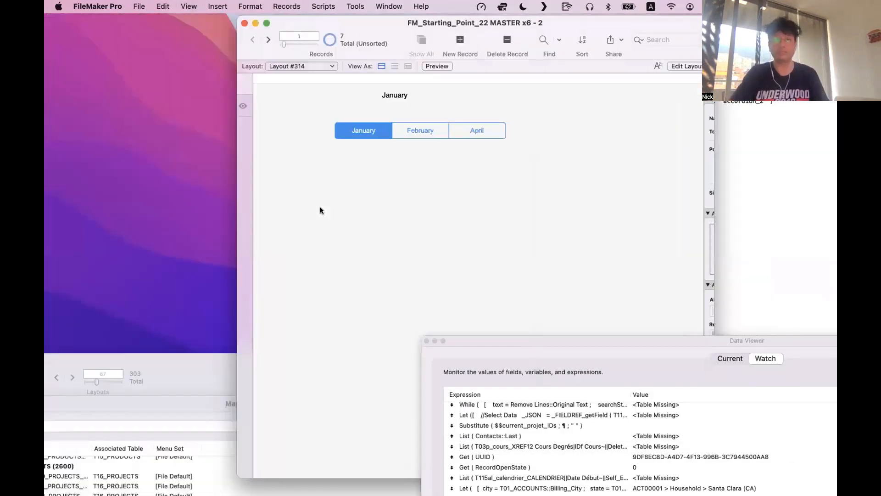
{"action": "left_click", "coordinate": [397, 133]}
{"action": "left_click", "coordinate": [452, 129]}
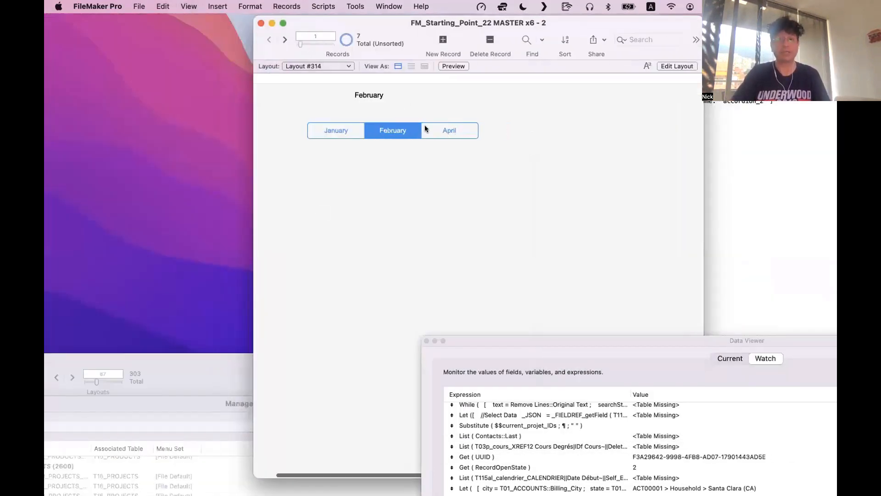
{"action": "left_click", "coordinate": [349, 129]}
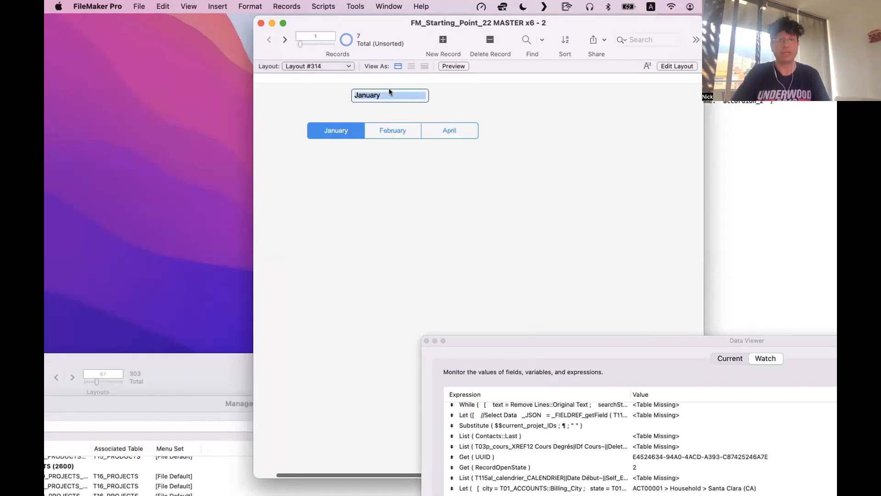
{"action": "type", "text": "April"}
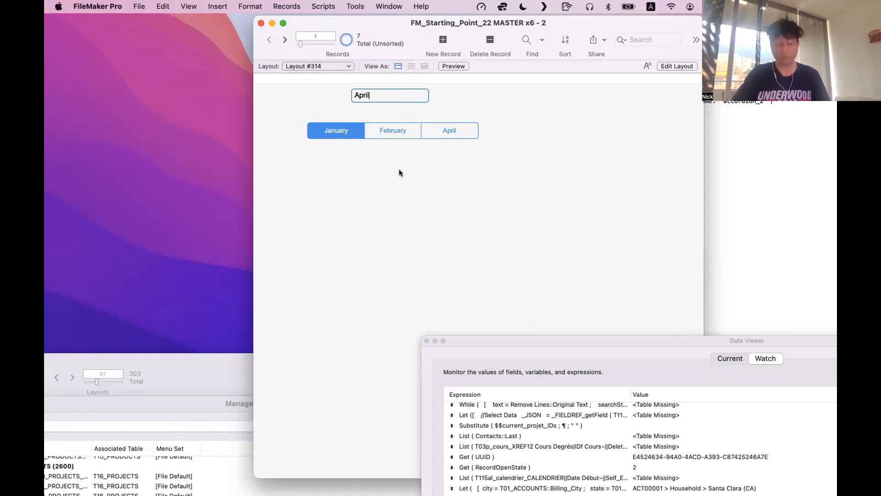
Change the value number in the third segment's label calculation so that it returns March, and save the calculation
{"action": "key", "text": "super+l"}
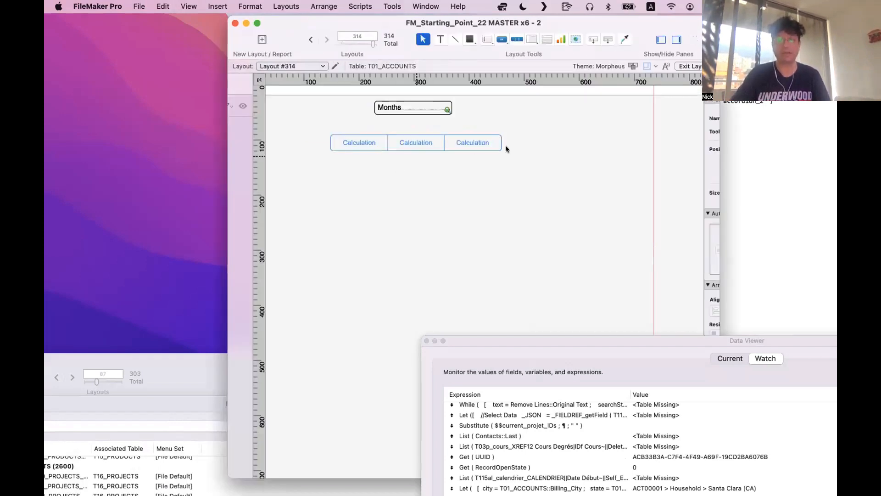
{"action": "double_click", "coordinate": [488, 143]}
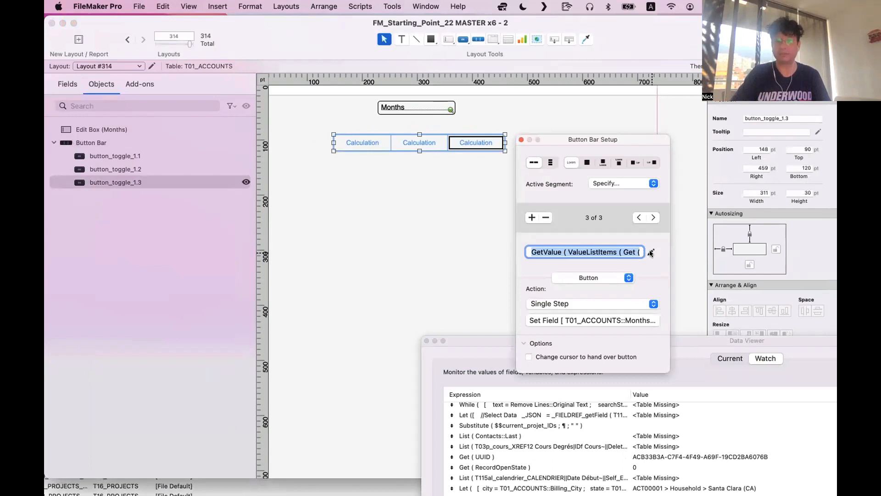
{"action": "left_click", "coordinate": [650, 252]}
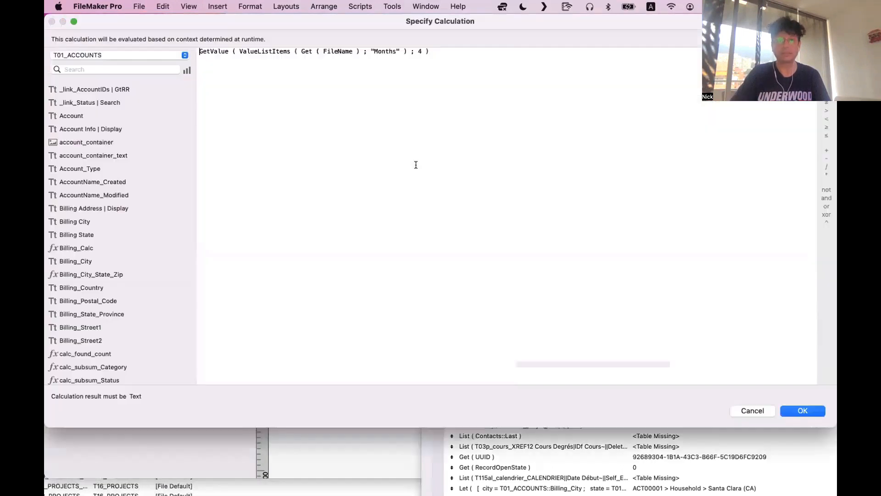
{"action": "left_click", "coordinate": [420, 49]}
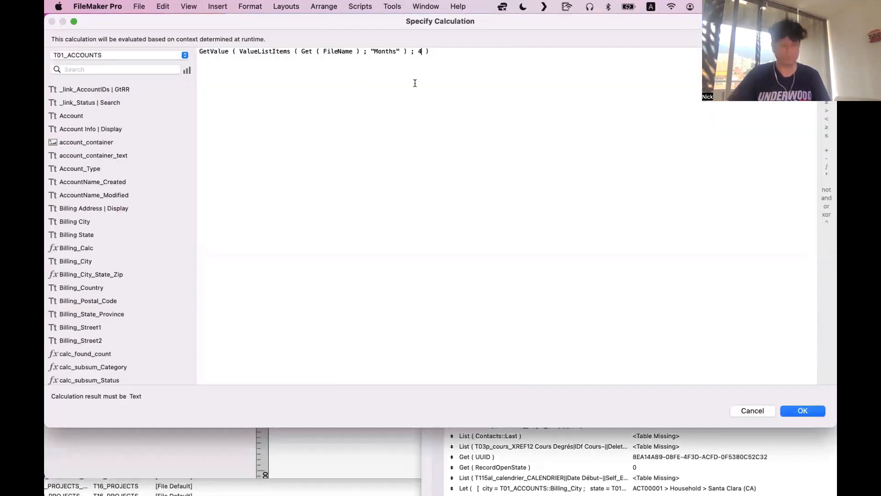
{"action": "left_click", "coordinate": [803, 411]}
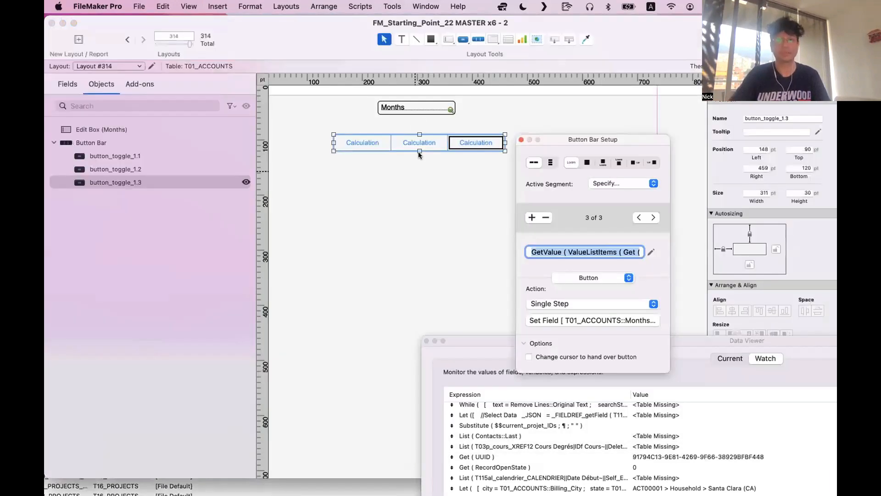
Test the March segment in Browse mode, then enter January in the Months field and commit the record
{"action": "left_click", "coordinate": [408, 202]}
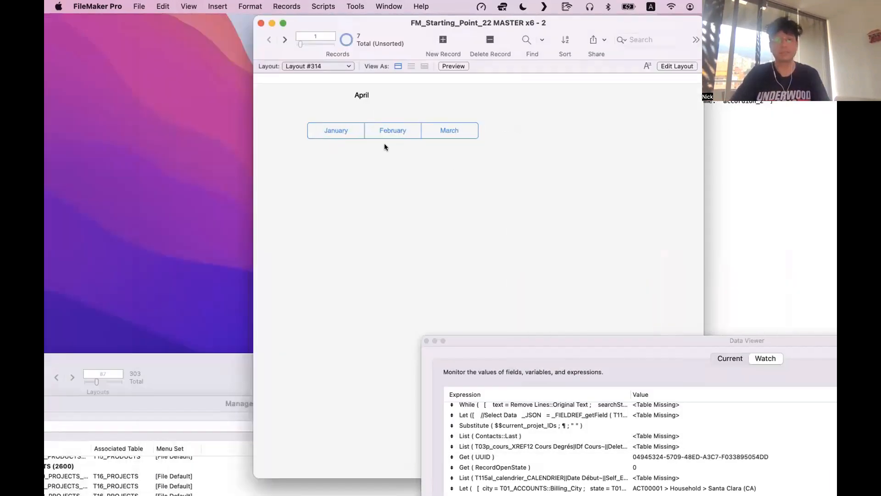
{"action": "left_click", "coordinate": [430, 126]}
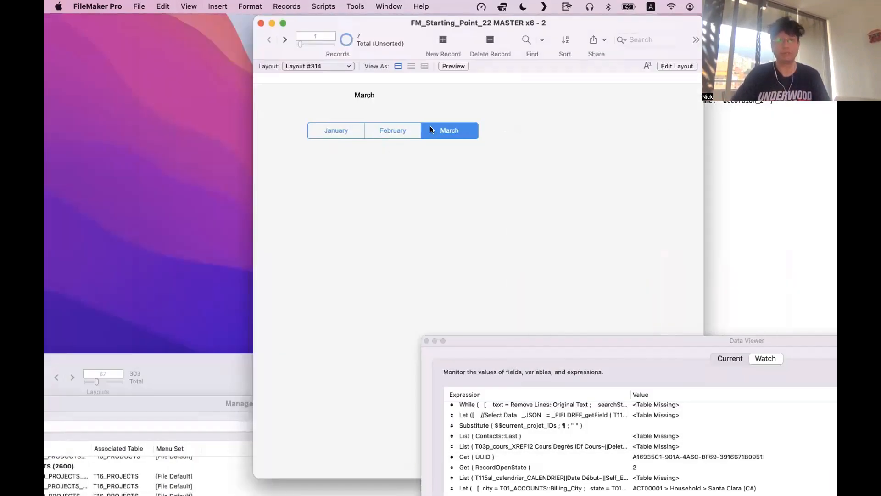
{"action": "left_click", "coordinate": [376, 94]}
{"action": "type", "text": "January"}
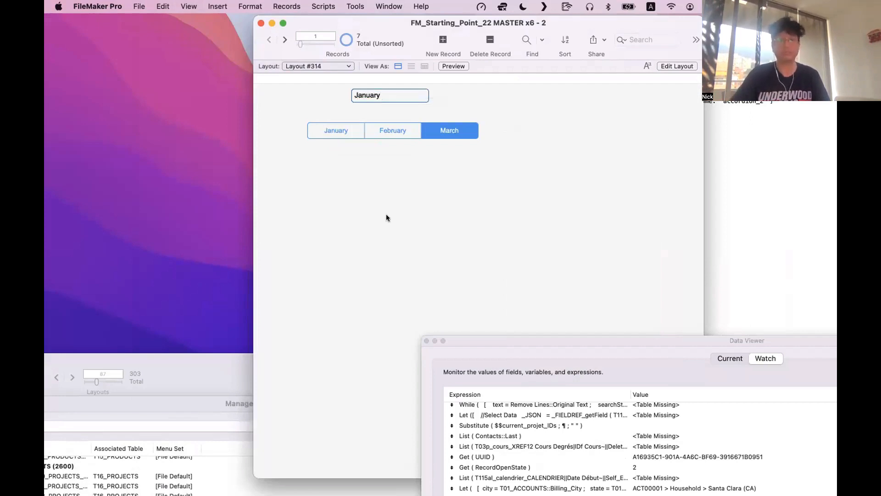
{"action": "left_click", "coordinate": [386, 217]}
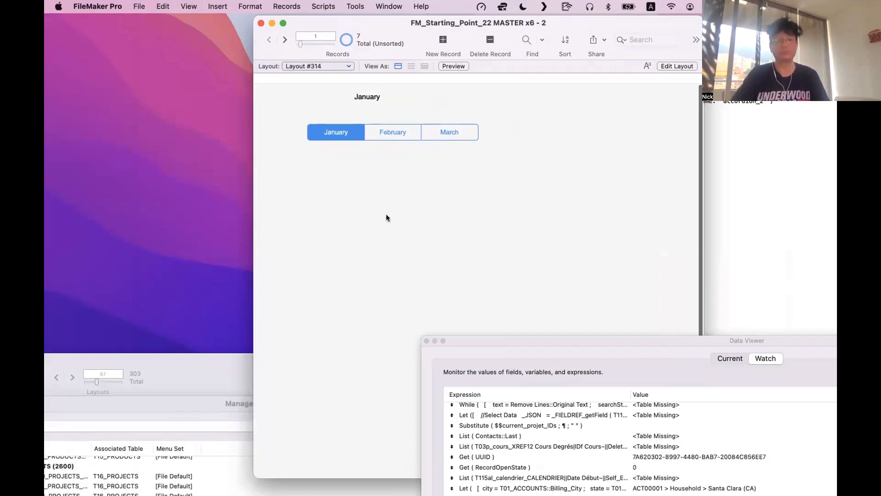
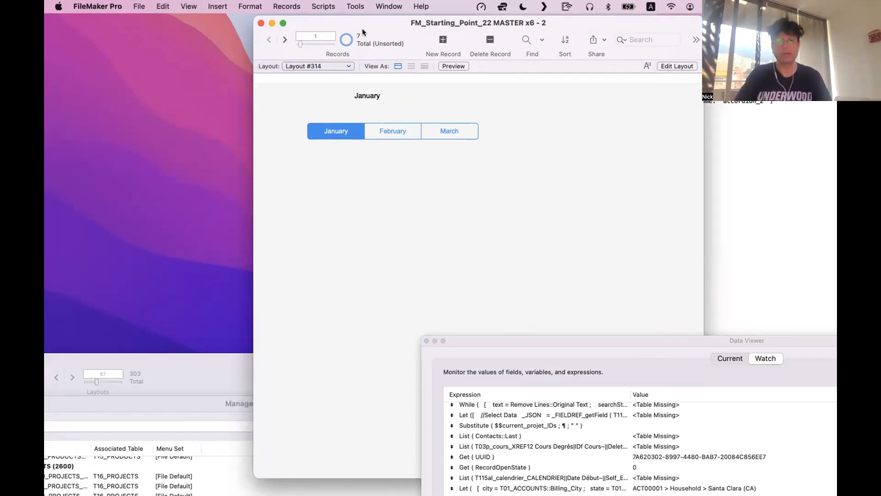
Move the window aside and review the button bar's active-segment calculation in Layout mode, leaving it without edits
{"action": "left_click_drag", "start_coordinate": [362, 33], "coordinate": [328, 28]}
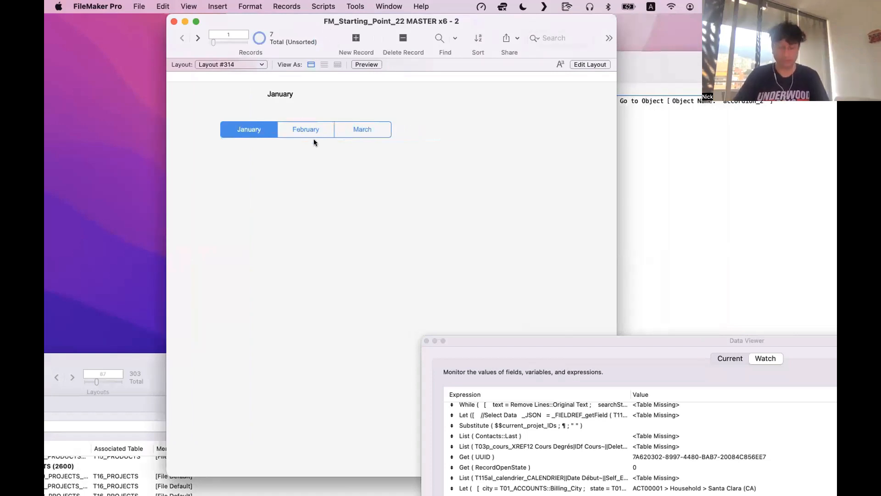
{"action": "key", "text": "super+l"}
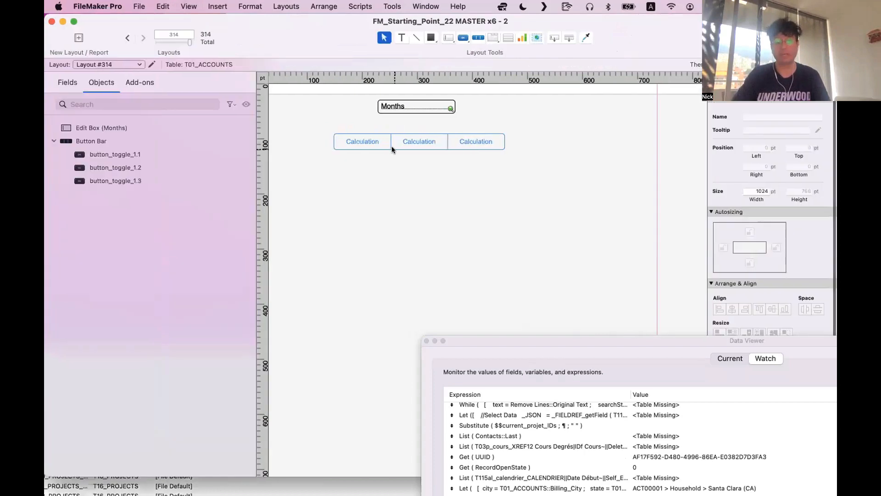
{"action": "double_click", "coordinate": [393, 143]}
{"action": "left_click", "coordinate": [631, 184]}
{"action": "left_click", "coordinate": [636, 182]}
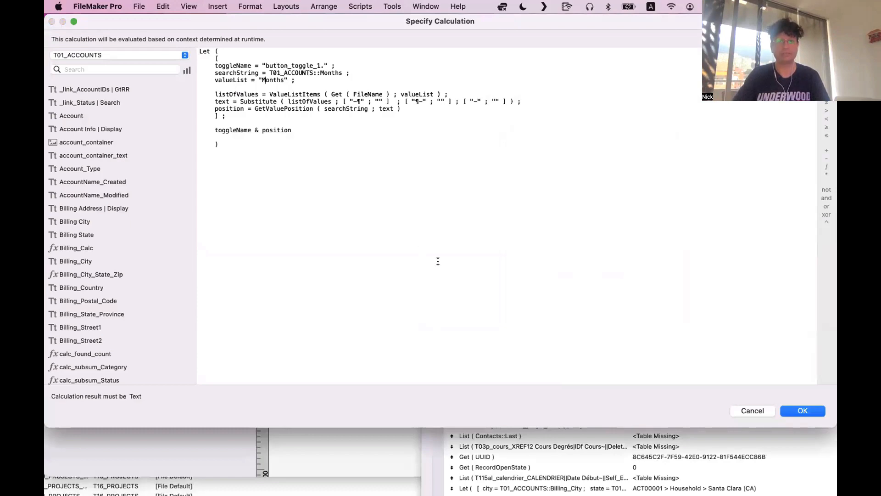
{"action": "key", "text": "Escape"}
{"action": "left_click", "coordinate": [351, 194]}
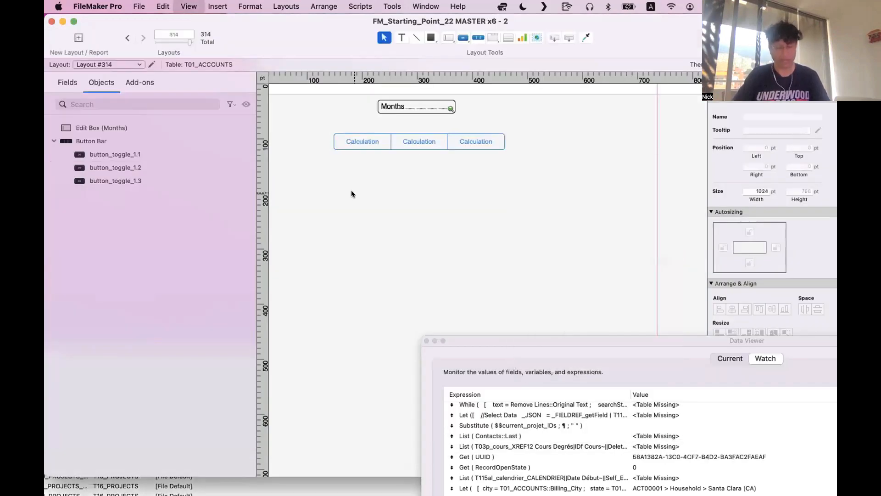
Return the Months layout to Browse mode and enlarge its window in width and height
{"action": "key", "text": "super+b"}
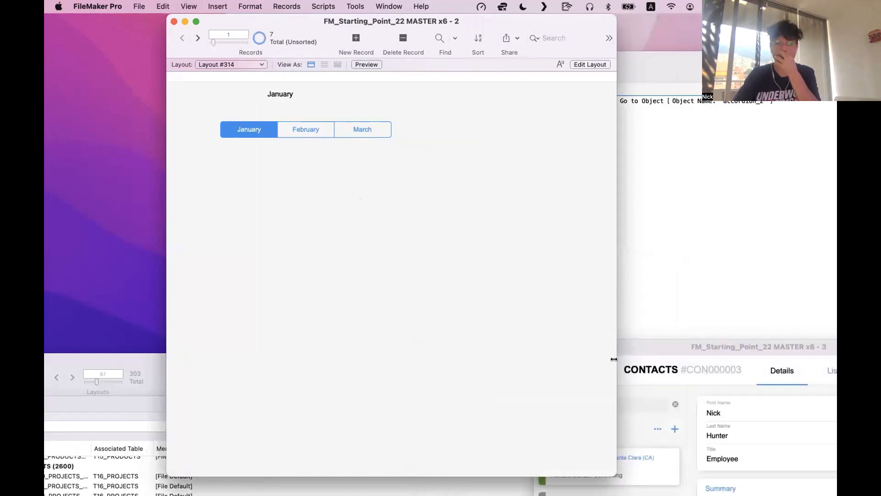
{"action": "left_click_drag", "start_coordinate": [613, 359], "coordinate": [735, 359]}
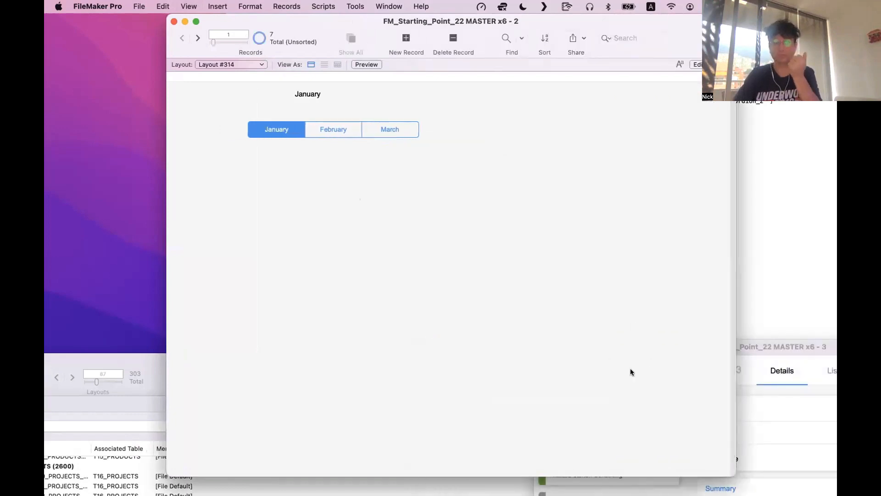
{"action": "left_click_drag", "start_coordinate": [729, 470], "coordinate": [762, 494]}
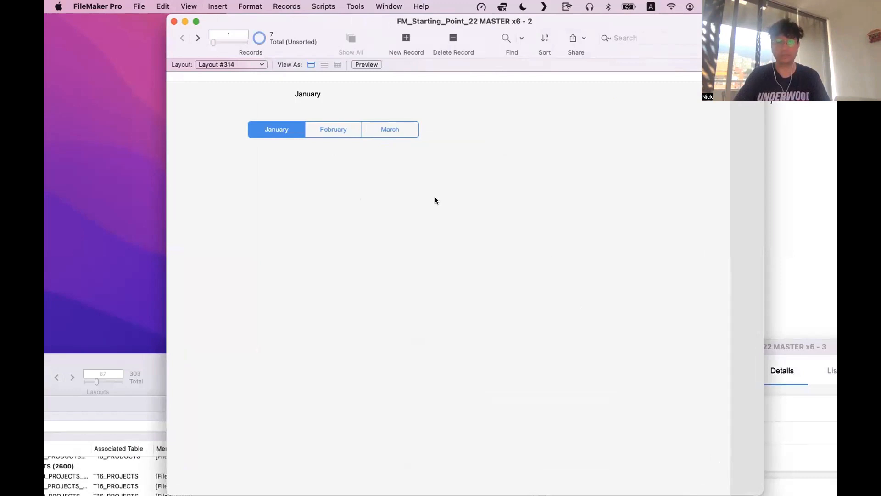
Test the month button bar in Browse mode by choosing March, February and finally January
{"action": "left_click", "coordinate": [372, 132]}
{"action": "left_click", "coordinate": [334, 132]}
{"action": "left_click", "coordinate": [276, 130]}
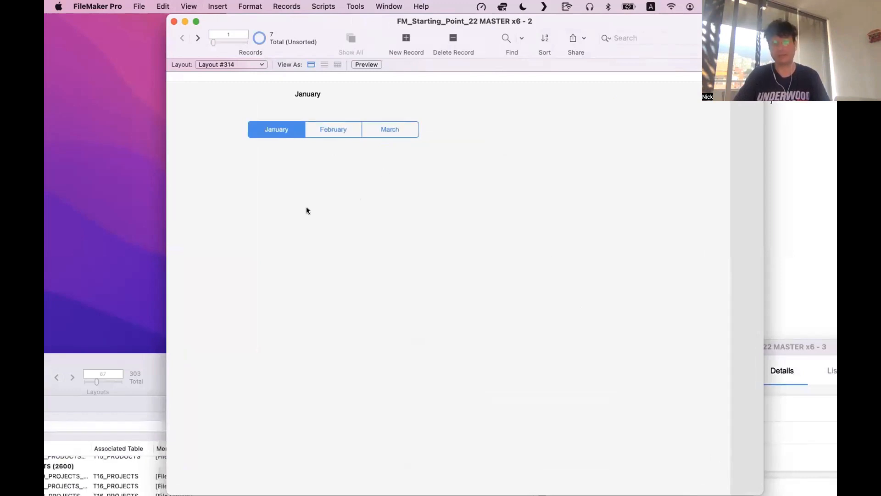
Move the Months and Manage Layouts windows aside and bring the UI-UX Design v4 contacts layout into view
{"action": "left_click_drag", "start_coordinate": [294, 23], "coordinate": [474, 87]}
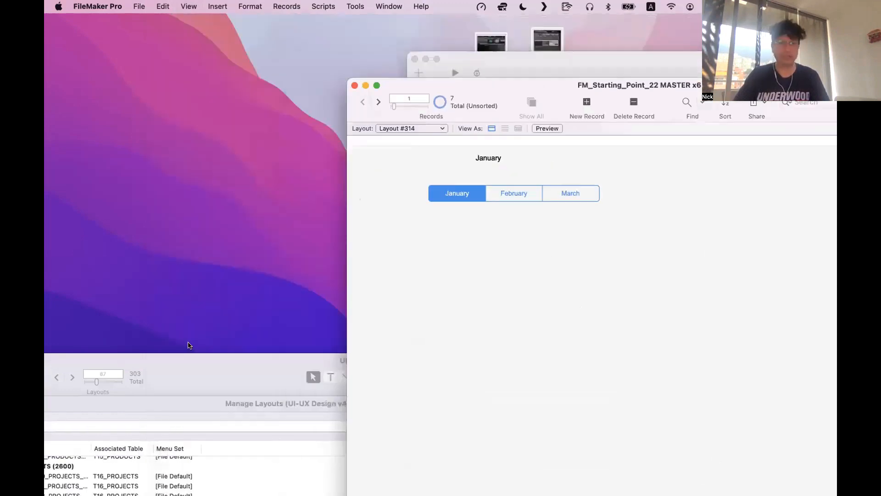
{"action": "left_click_drag", "start_coordinate": [203, 400], "coordinate": [445, 407]}
{"action": "left_click_drag", "start_coordinate": [214, 376], "coordinate": [277, 48]}
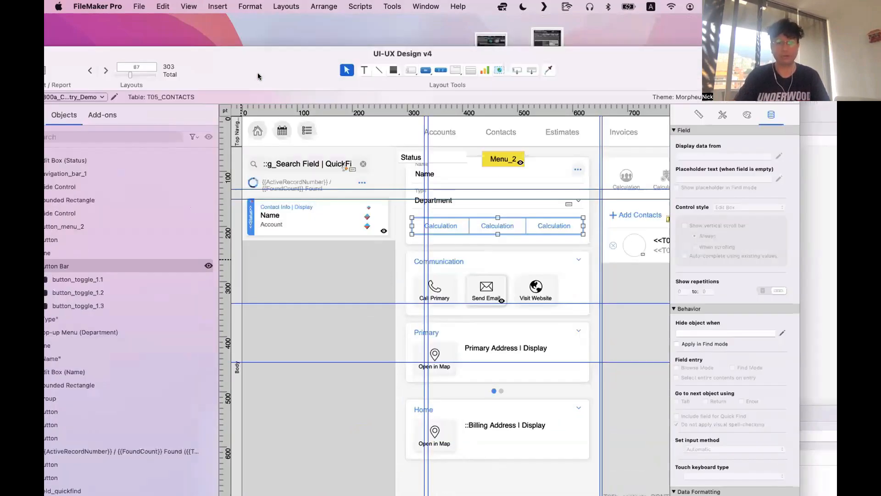
Switch the address slide control between its Secondary and Primary panels, ending on Primary, and return the contacts layout to Browse mode
{"action": "left_click", "coordinate": [501, 360]}
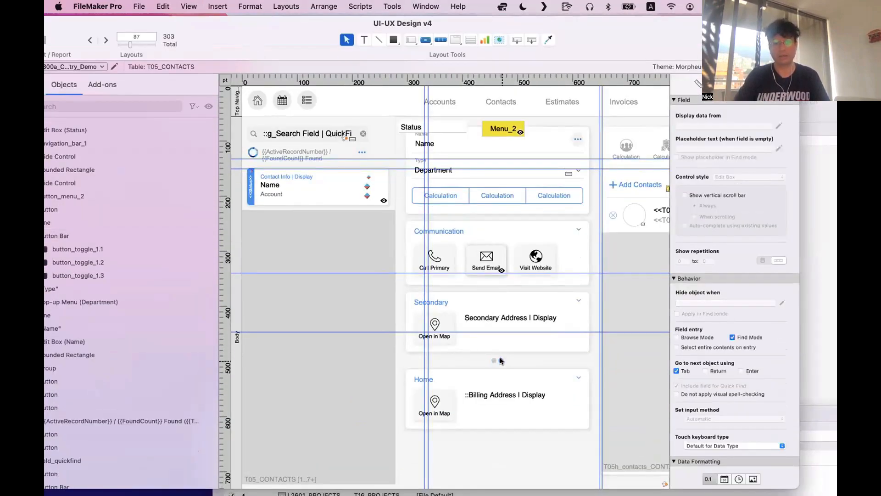
{"action": "left_click", "coordinate": [489, 362]}
{"action": "left_click", "coordinate": [493, 361]}
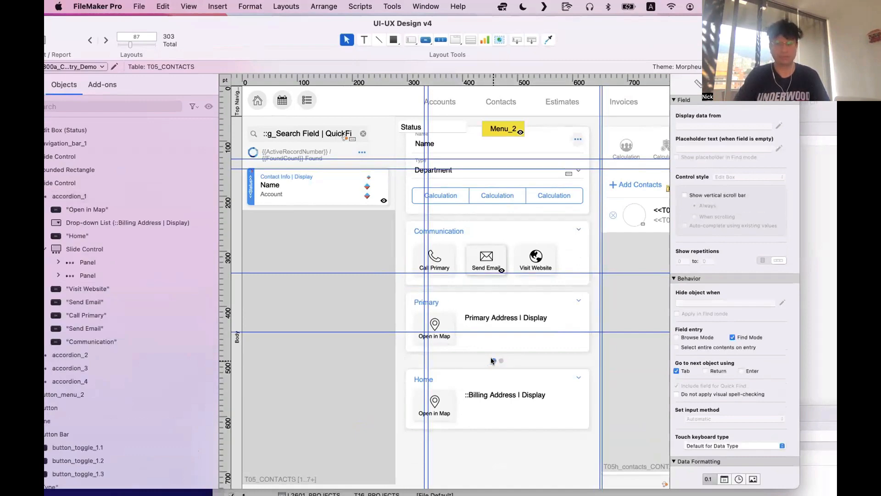
{"action": "key", "text": "super+b"}
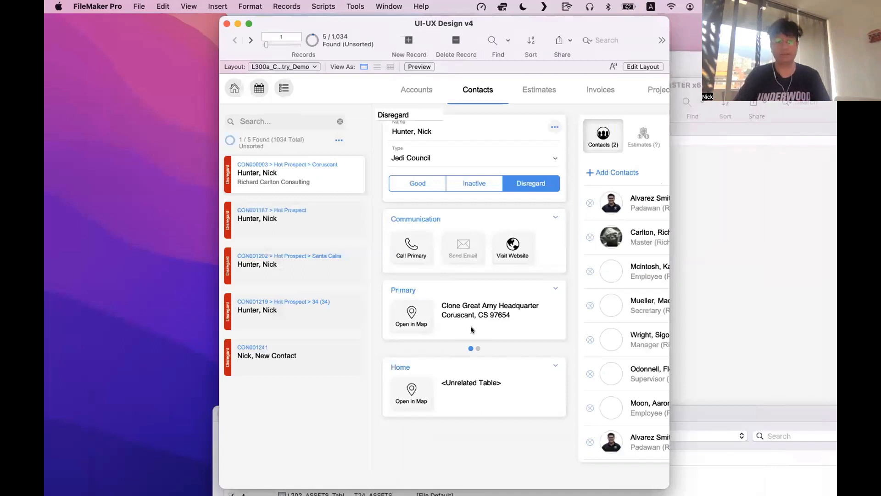
Expand and collapse the Communication accordion, and do the same for the Primary address accordion
{"action": "left_click", "coordinate": [521, 212]}
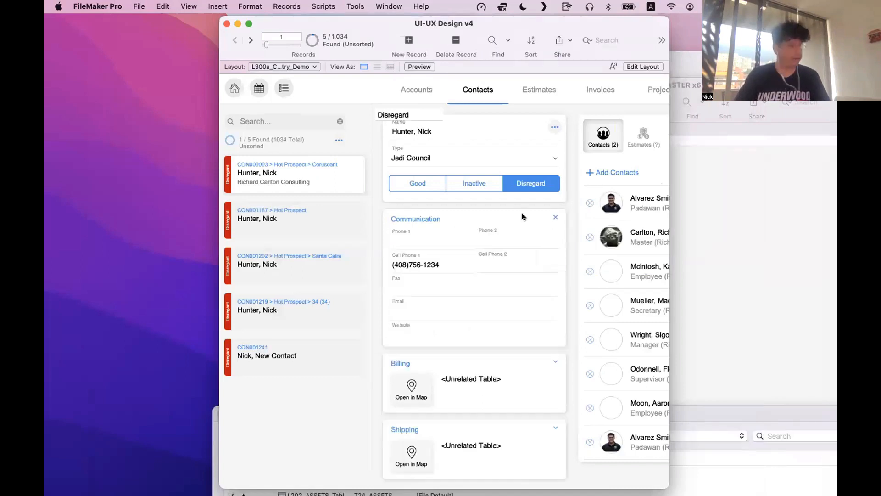
{"action": "left_click", "coordinate": [523, 214]}
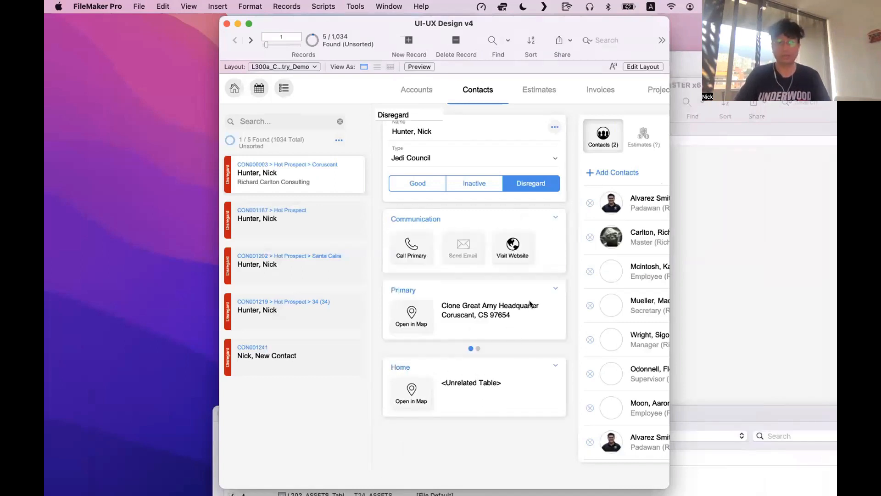
{"action": "left_click", "coordinate": [546, 290]}
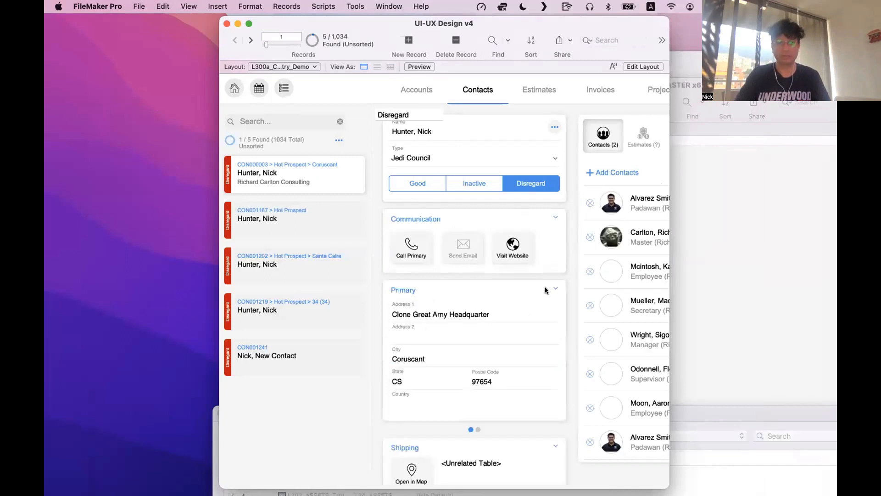
{"action": "left_click", "coordinate": [546, 290]}
Switch the collapsed address accordion back and forth between its Secondary and Primary slides, ending on Primary
{"action": "left_click", "coordinate": [478, 349]}
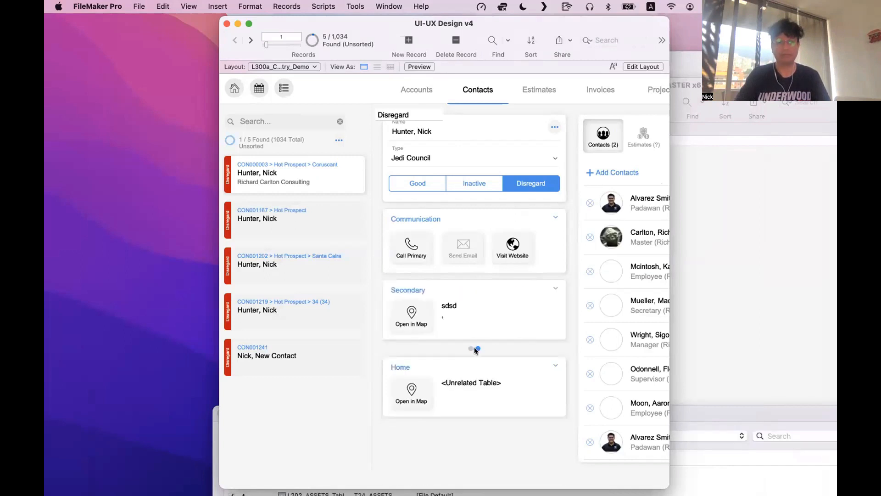
{"action": "left_click", "coordinate": [470, 348]}
{"action": "left_click", "coordinate": [477, 348]}
{"action": "left_click", "coordinate": [471, 349]}
Expand the Primary address accordion, switch between the expanded Primary and Secondary slides, and collapse it again
{"action": "left_click", "coordinate": [550, 287]}
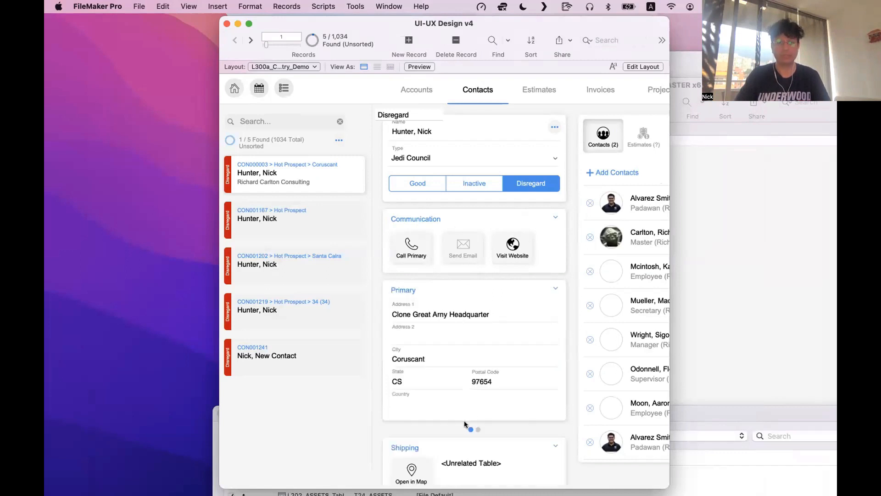
{"action": "left_click", "coordinate": [478, 429]}
{"action": "left_click", "coordinate": [471, 429]}
{"action": "left_click", "coordinate": [477, 429]}
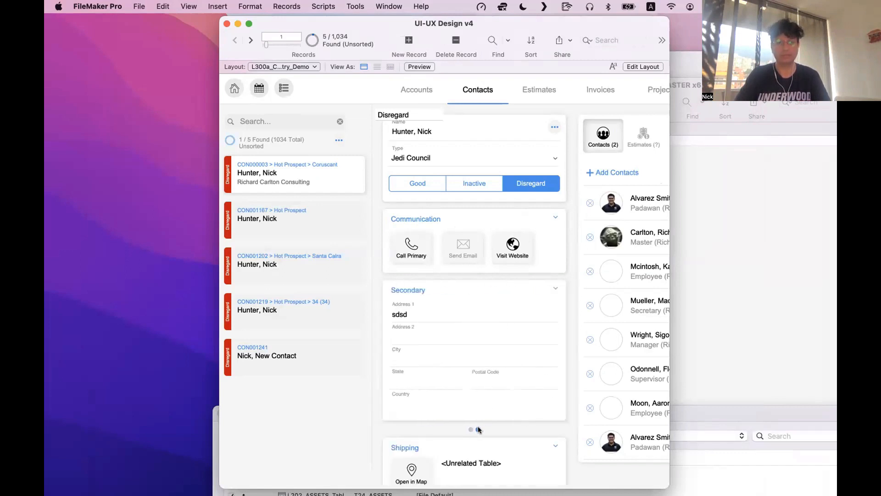
{"action": "left_click", "coordinate": [555, 289]}
{"action": "left_click", "coordinate": [556, 291]}
Expand the Communication accordion to show its contact fields, and move and widen the contacts window
{"action": "left_click", "coordinate": [479, 212]}
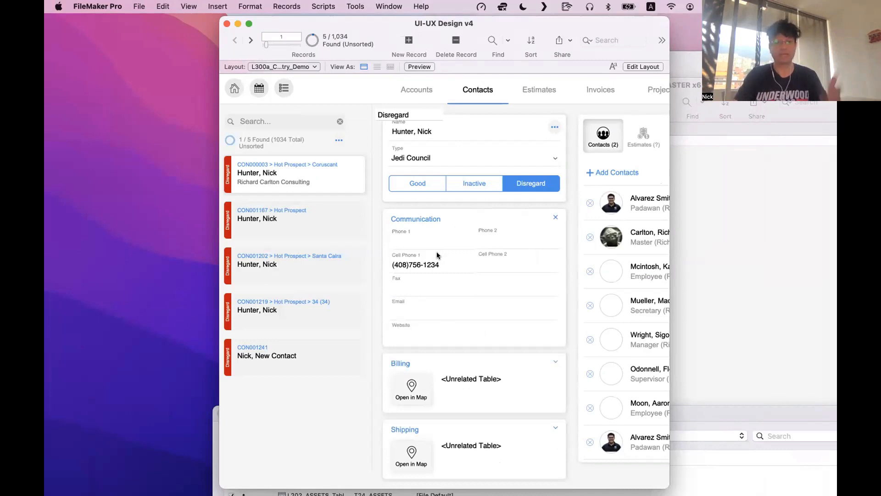
{"action": "left_click_drag", "start_coordinate": [433, 26], "coordinate": [262, 9]}
{"action": "left_click_drag", "start_coordinate": [498, 202], "coordinate": [737, 202]}
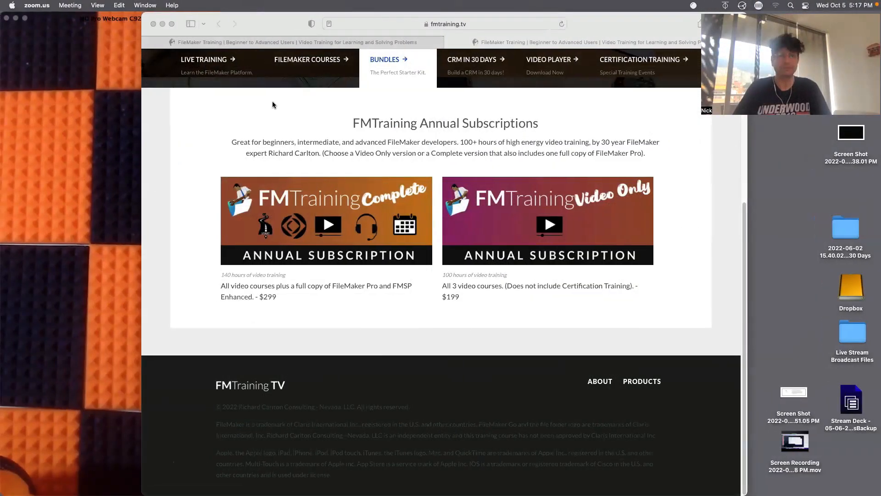
Switch to Safari and reload the fmtraining.tv page to show the Live Broadcast Schedule
{"action": "left_click", "coordinate": [281, 43]}
{"action": "key", "text": "super+r"}
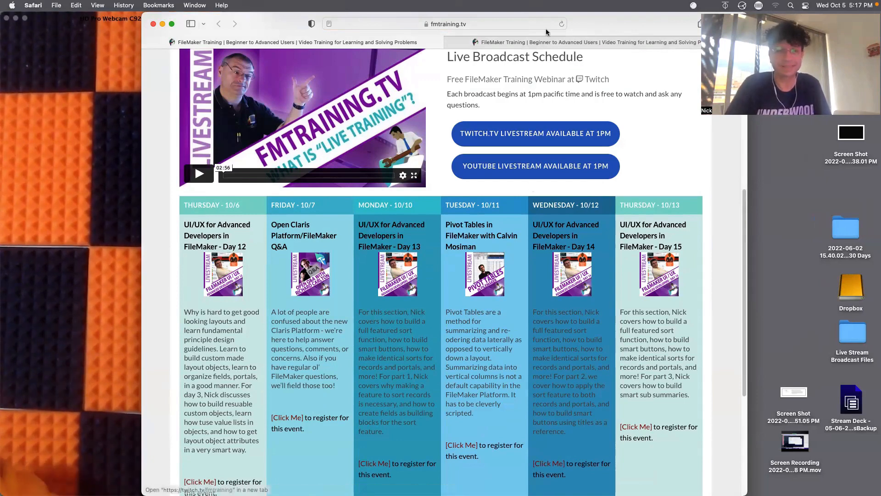
Move the Safari window aside and open the Livestream_Closing_Credits_3_Rev5.mov video from the desktop
{"action": "left_click_drag", "start_coordinate": [619, 27], "coordinate": [495, 221]}
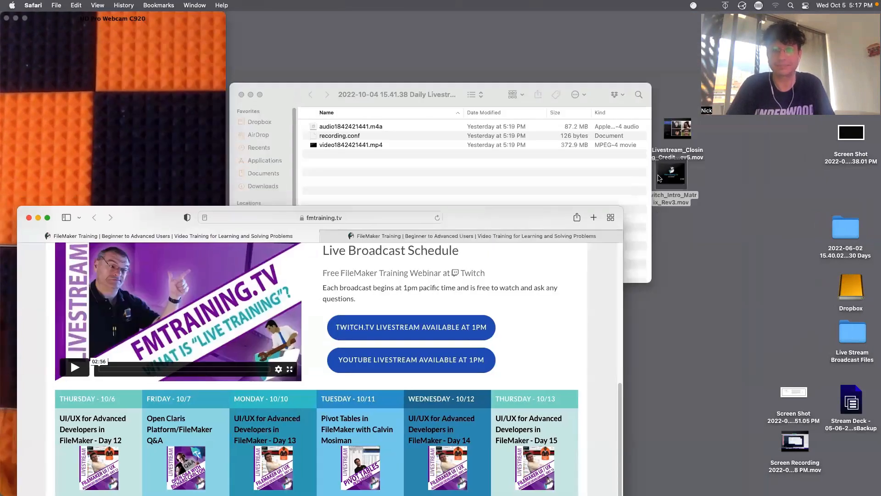
{"action": "double_click", "coordinate": [677, 137]}
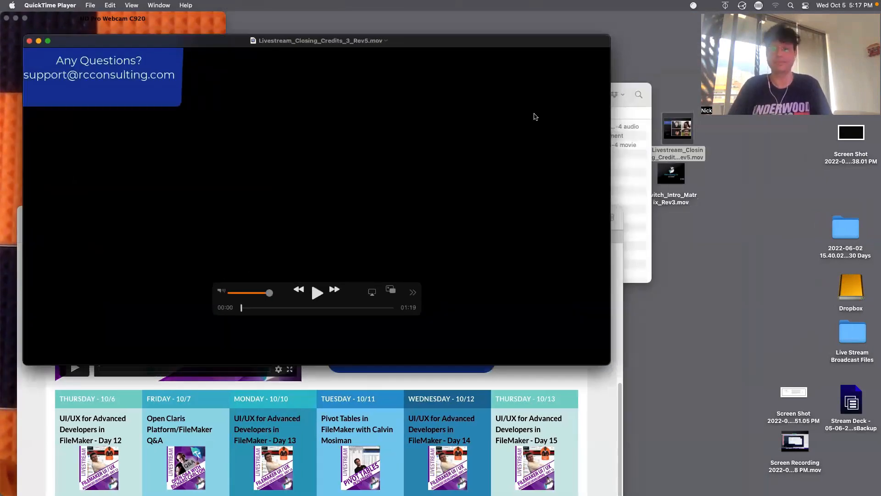